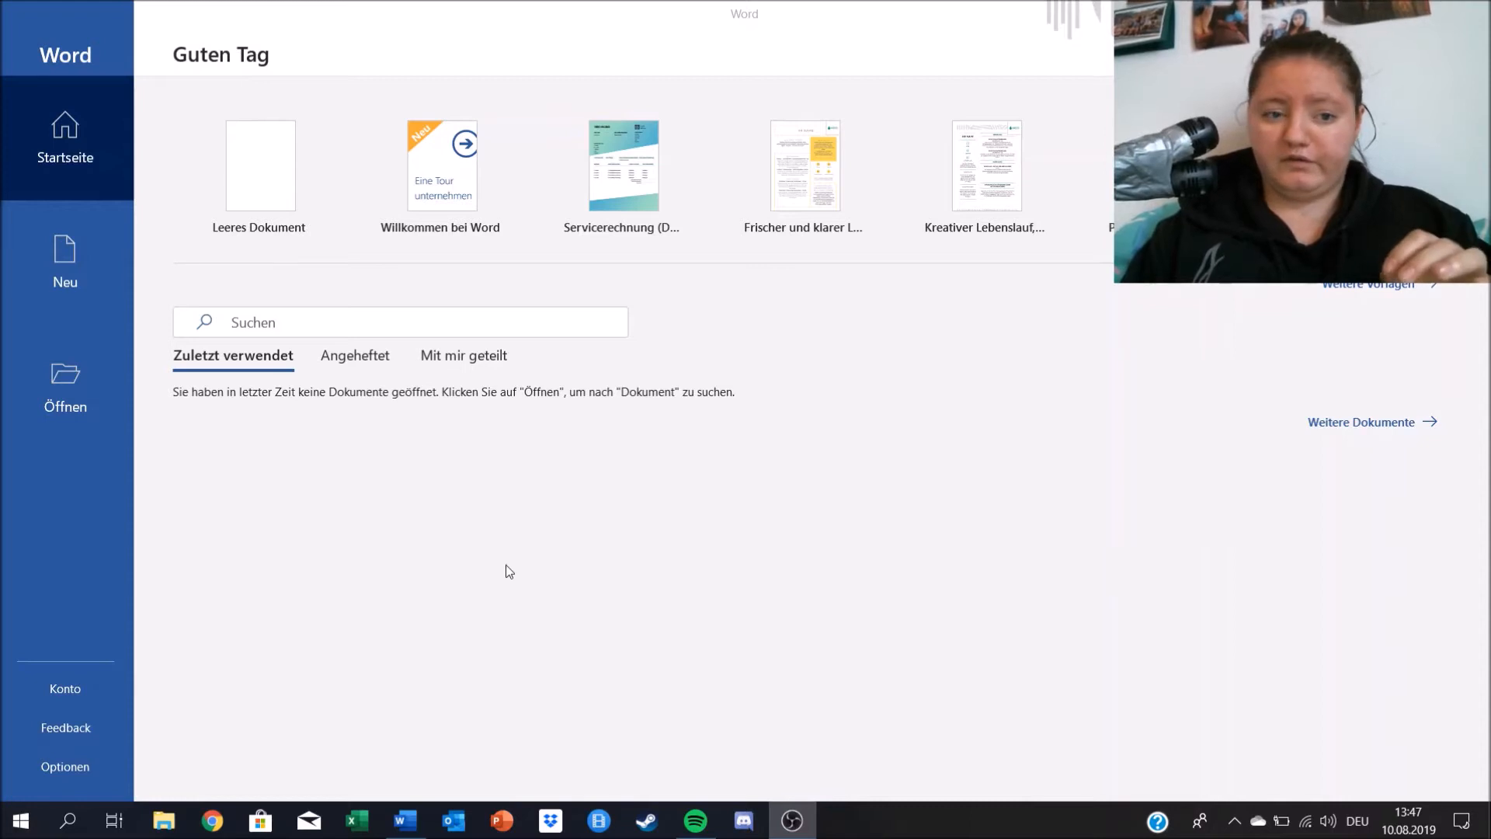
- Create a new blank document
{"action": "left_click", "coordinate": [258, 178]}
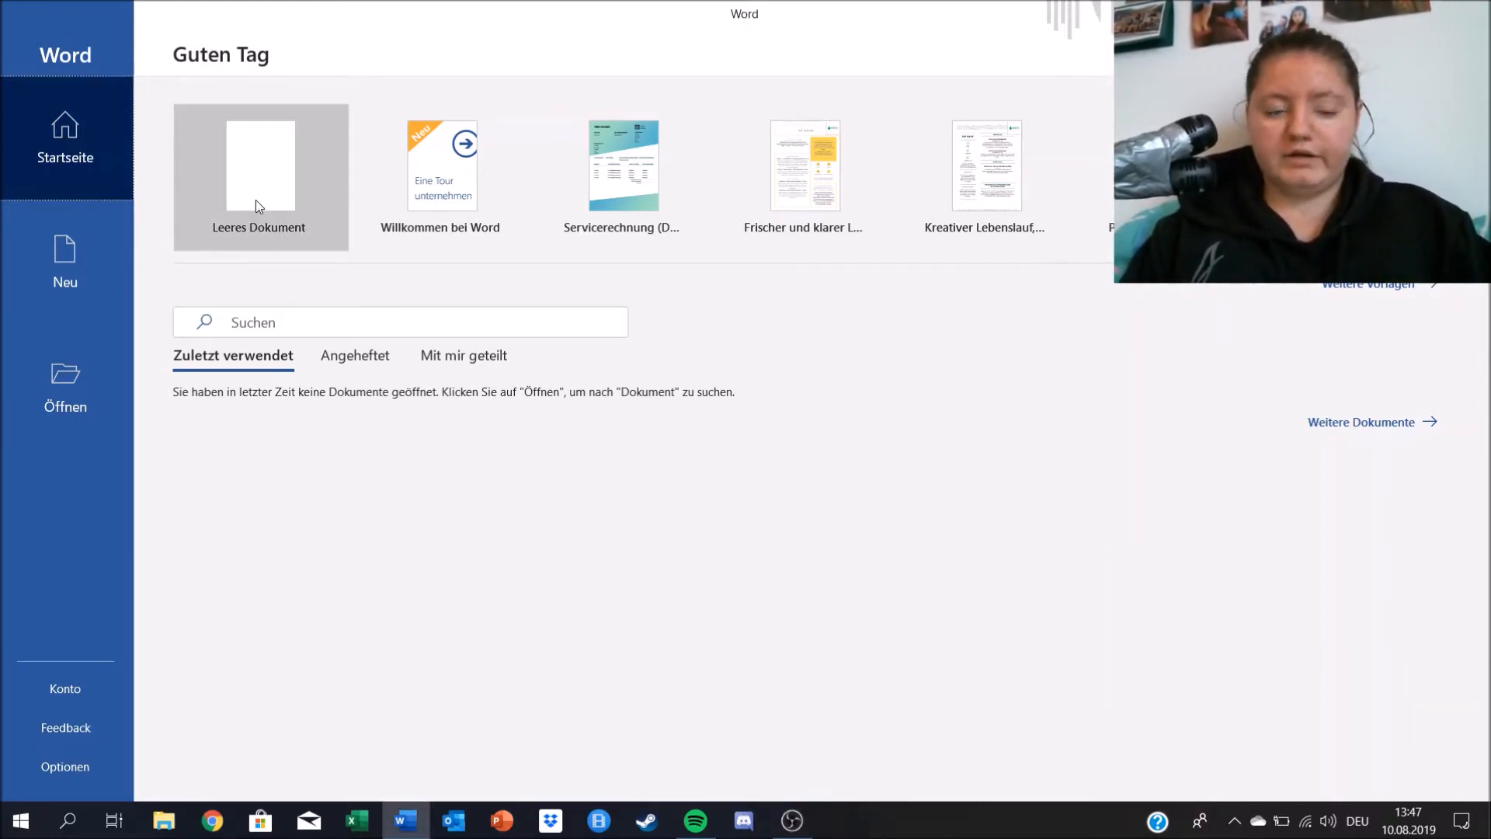
{"action": "left_click", "coordinate": [257, 202]}
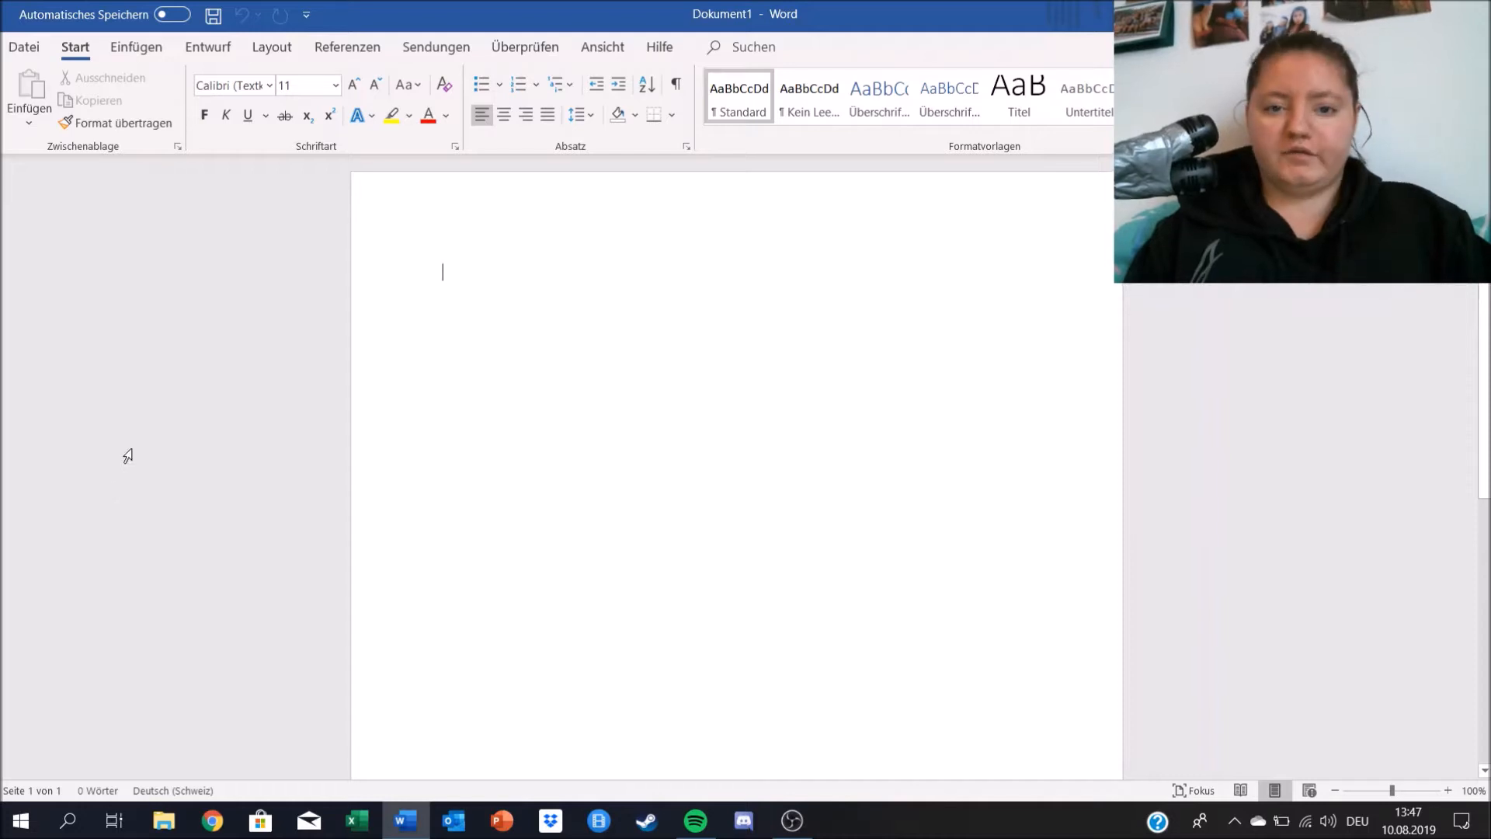
{"action": "left_click", "coordinate": [24, 48]}
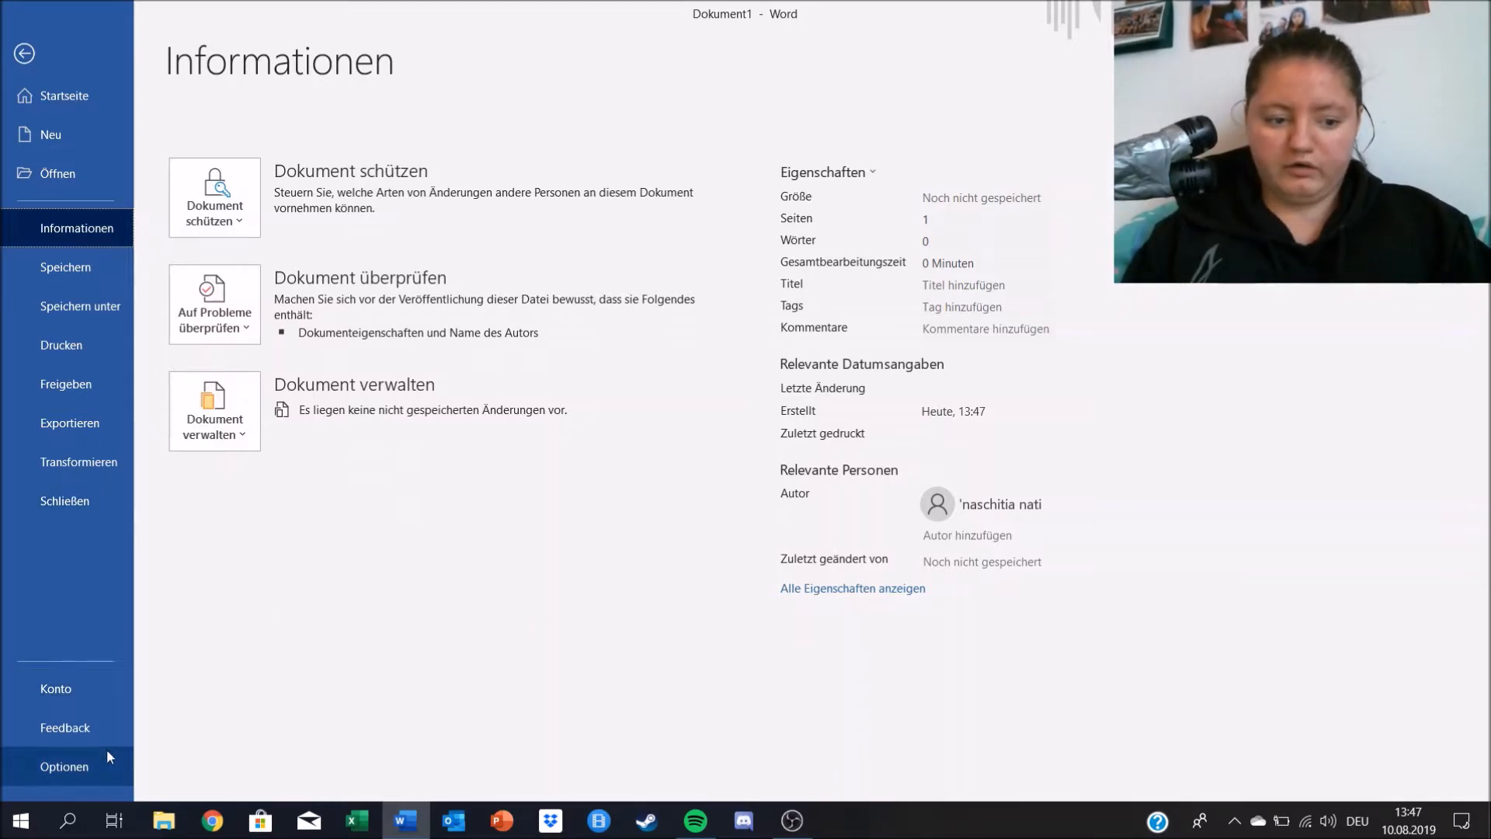
{"action": "left_click", "coordinate": [24, 53]}
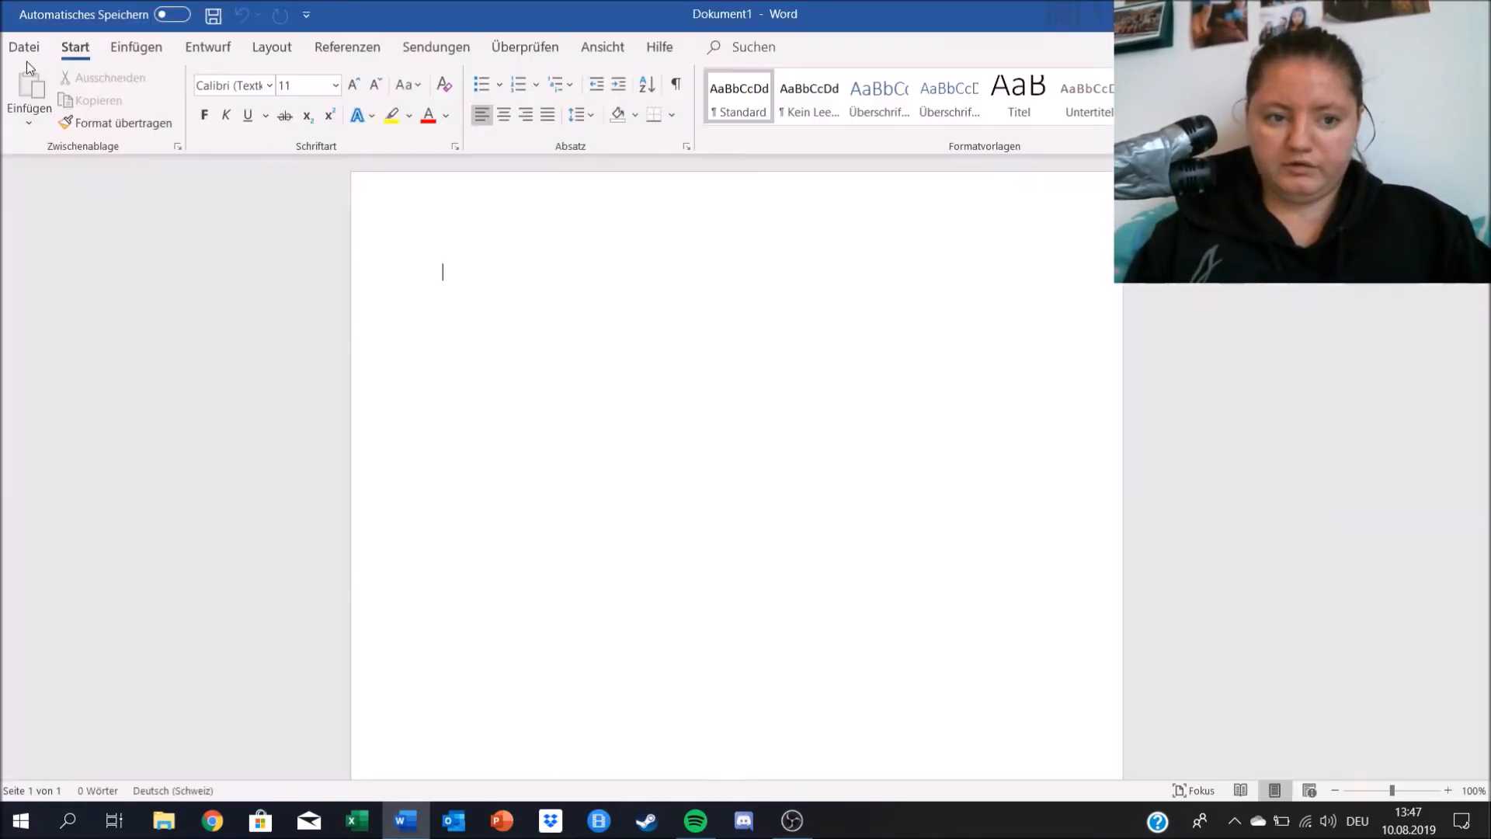
- Try out a line of random filler letters in the blank document and erase it completely
{"action": "type", "text": "fjasl"}
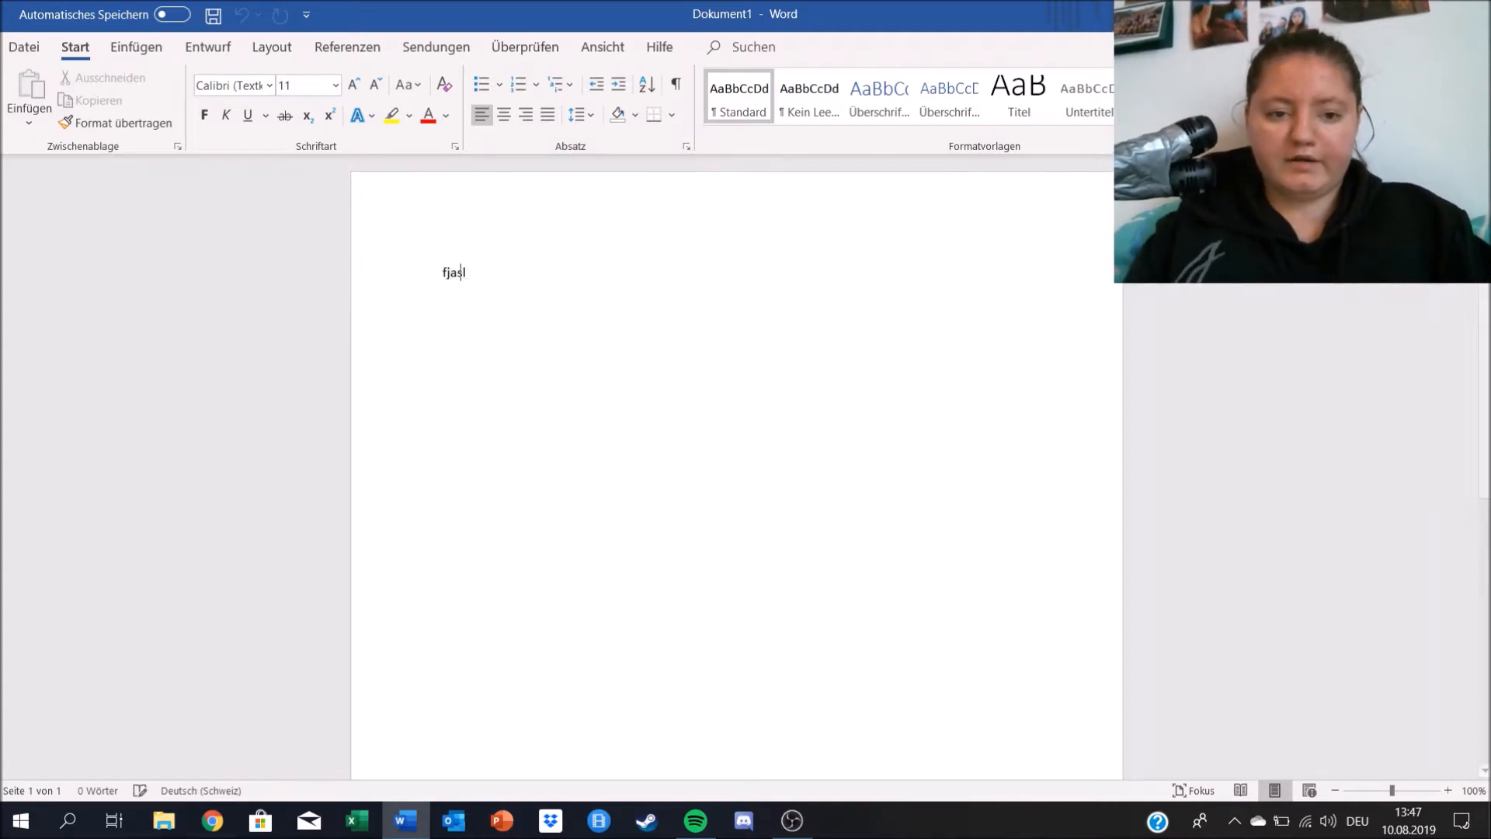
{"action": "type", "text": "jflsajflsajfldsjfslajfsfldsjfklsjljlfa"}
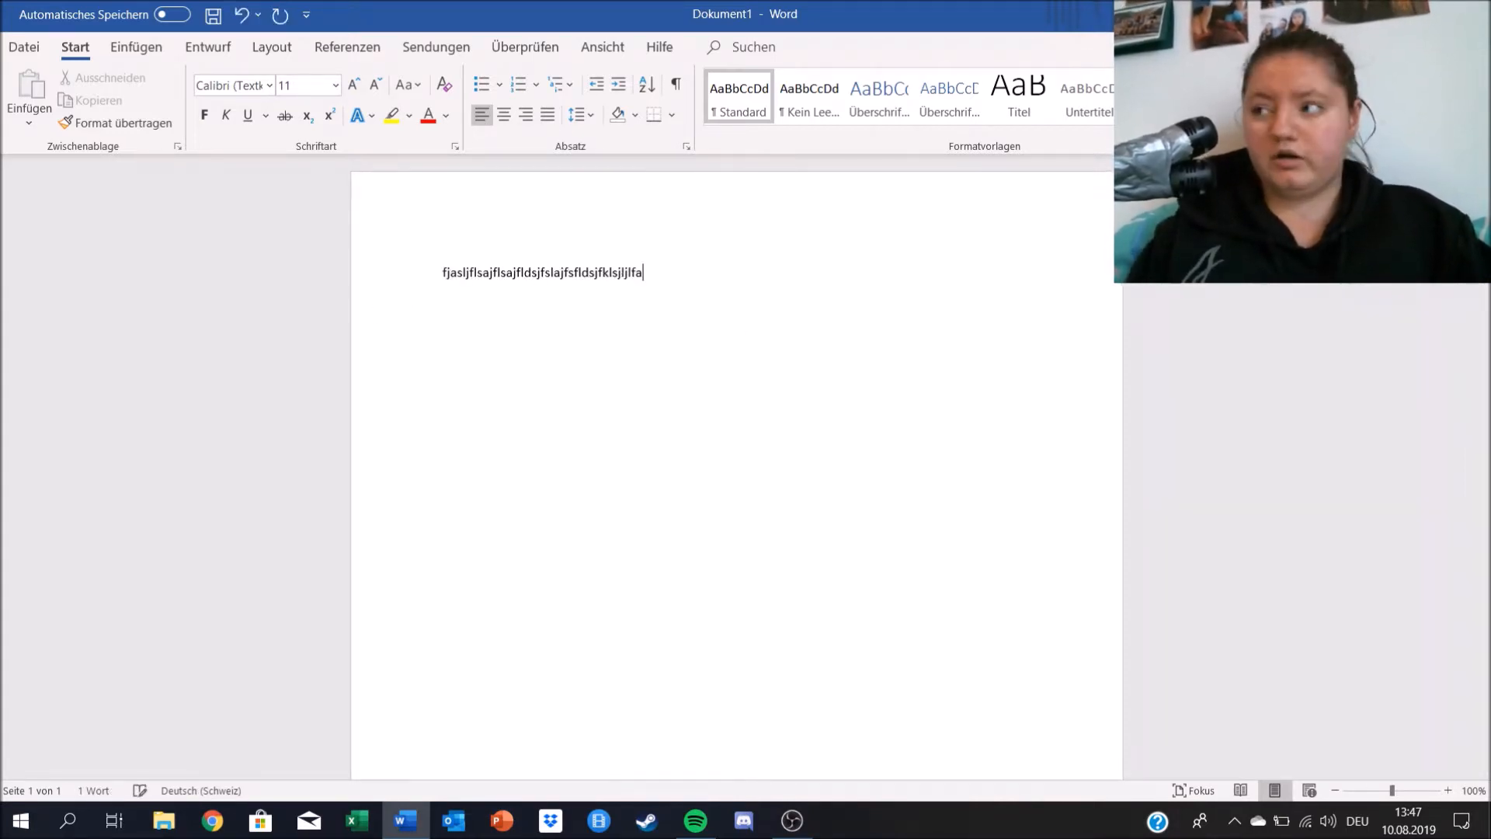
{"action": "key", "text": "BackSpace"}
{"action": "key", "text": "BackSpace"}
{"action": "key", "text": "BackSpace"}
{"action": "key", "text": "BackSpace"}
{"action": "key", "text": "BackSpace"}
{"action": "key", "text": "BackSpace"}
{"action": "key", "text": "BackSpace"}
{"action": "key", "text": "BackSpace"}
{"action": "key", "text": "BackSpace"}
{"action": "key", "text": "BackSpace"}
{"action": "key", "text": "BackSpace"}
{"action": "key", "text": "BackSpace"}
{"action": "key", "text": "BackSpace"}
{"action": "key", "text": "BackSpace"}
{"action": "key", "text": "BackSpace"}
{"action": "key", "text": "BackSpace"}
{"action": "key", "text": "BackSpace"}
{"action": "key", "text": "BackSpace"}
{"action": "key", "text": "BackSpace"}
{"action": "key", "text": "BackSpace"}
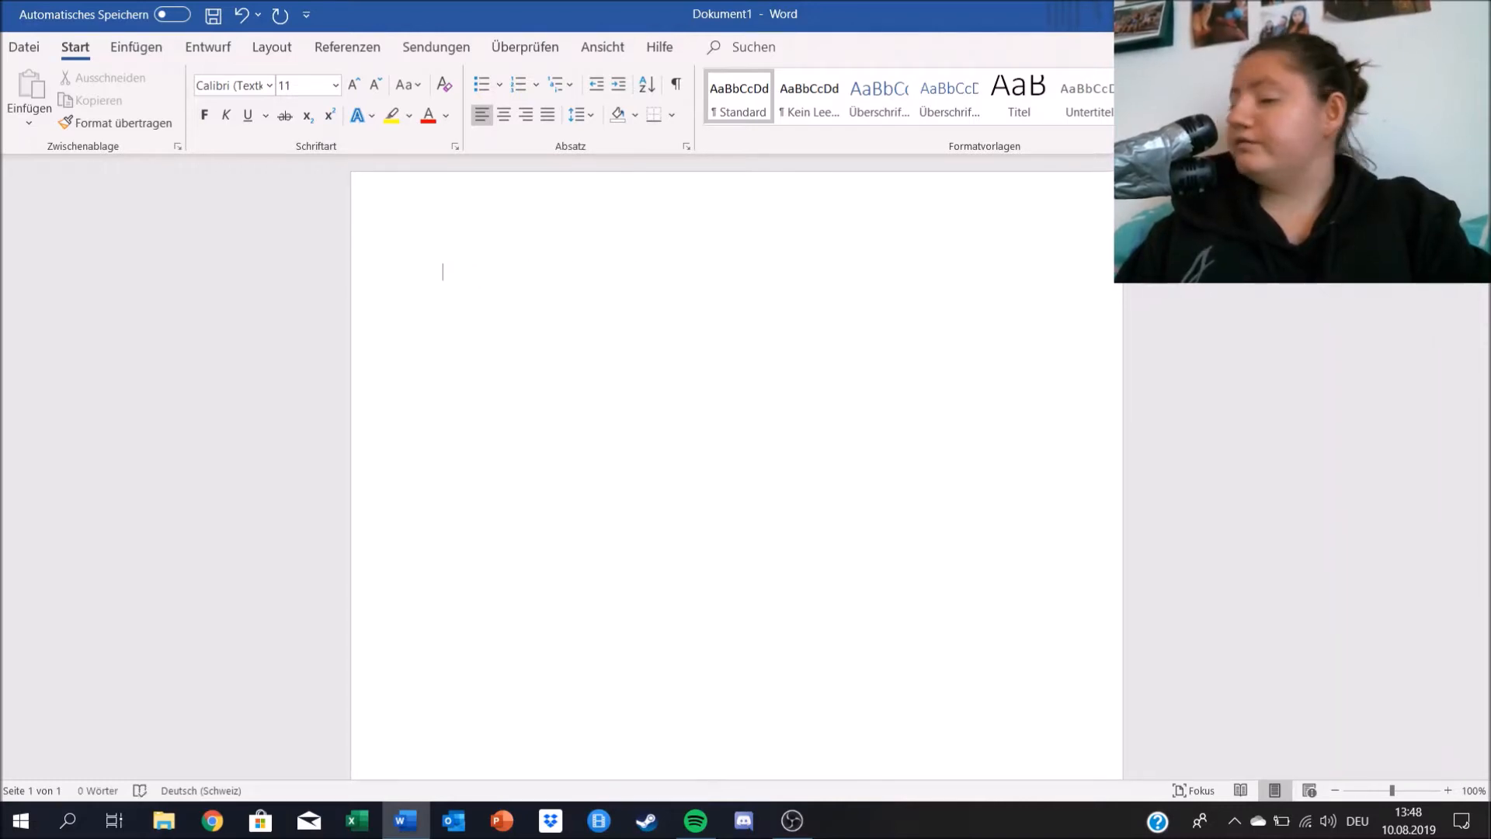
- Enter the filler text "fjsfjskfhksfkshfkhskfhasfhkdsahfkh" and set its font size to 48
{"action": "scroll", "coordinate": [899, 382], "scroll_direction": "up", "scroll_amount": 1}
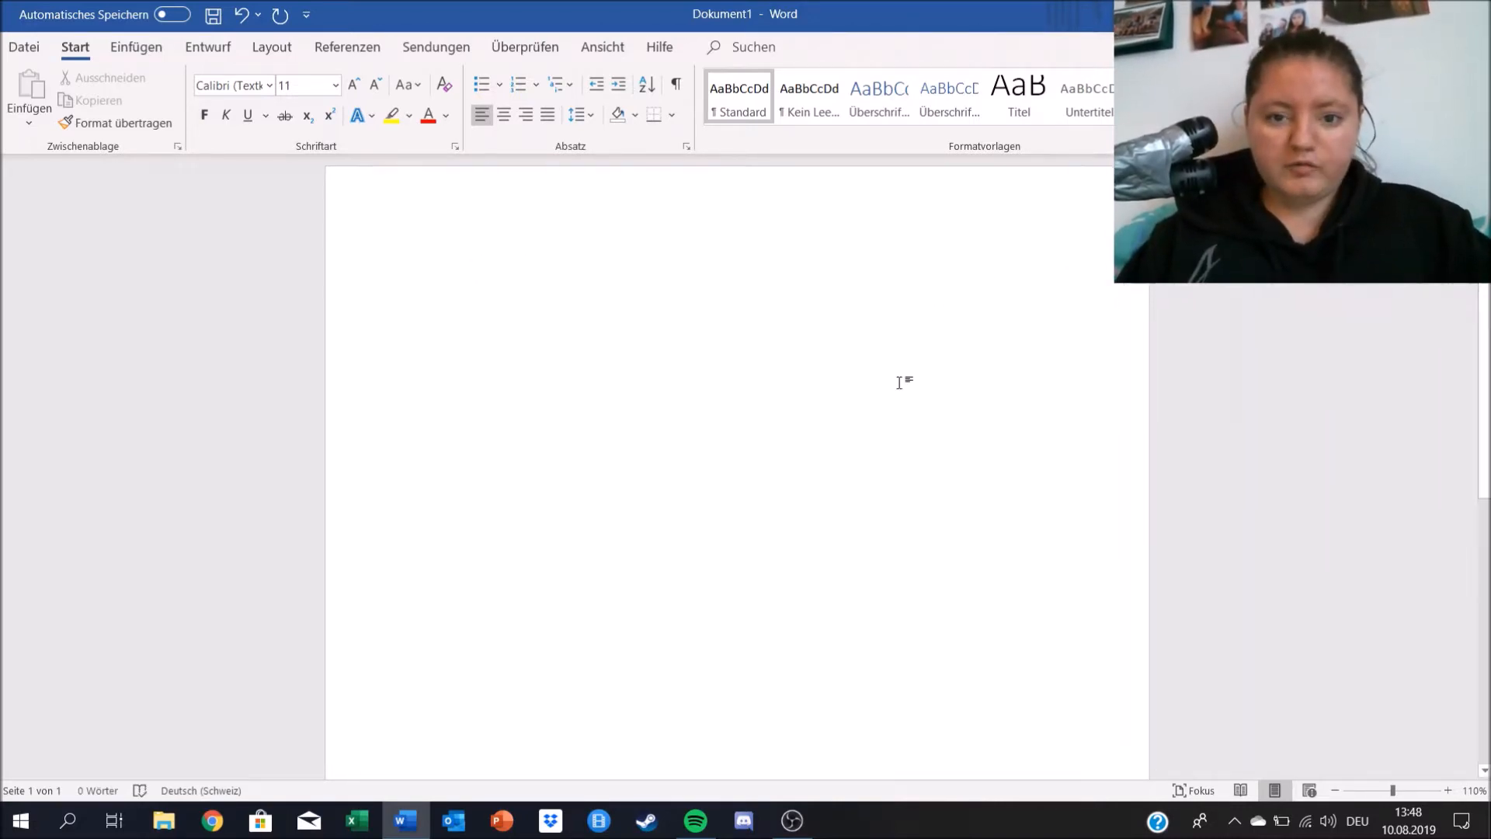
{"action": "scroll", "coordinate": [899, 383], "scroll_direction": "up", "scroll_amount": 4}
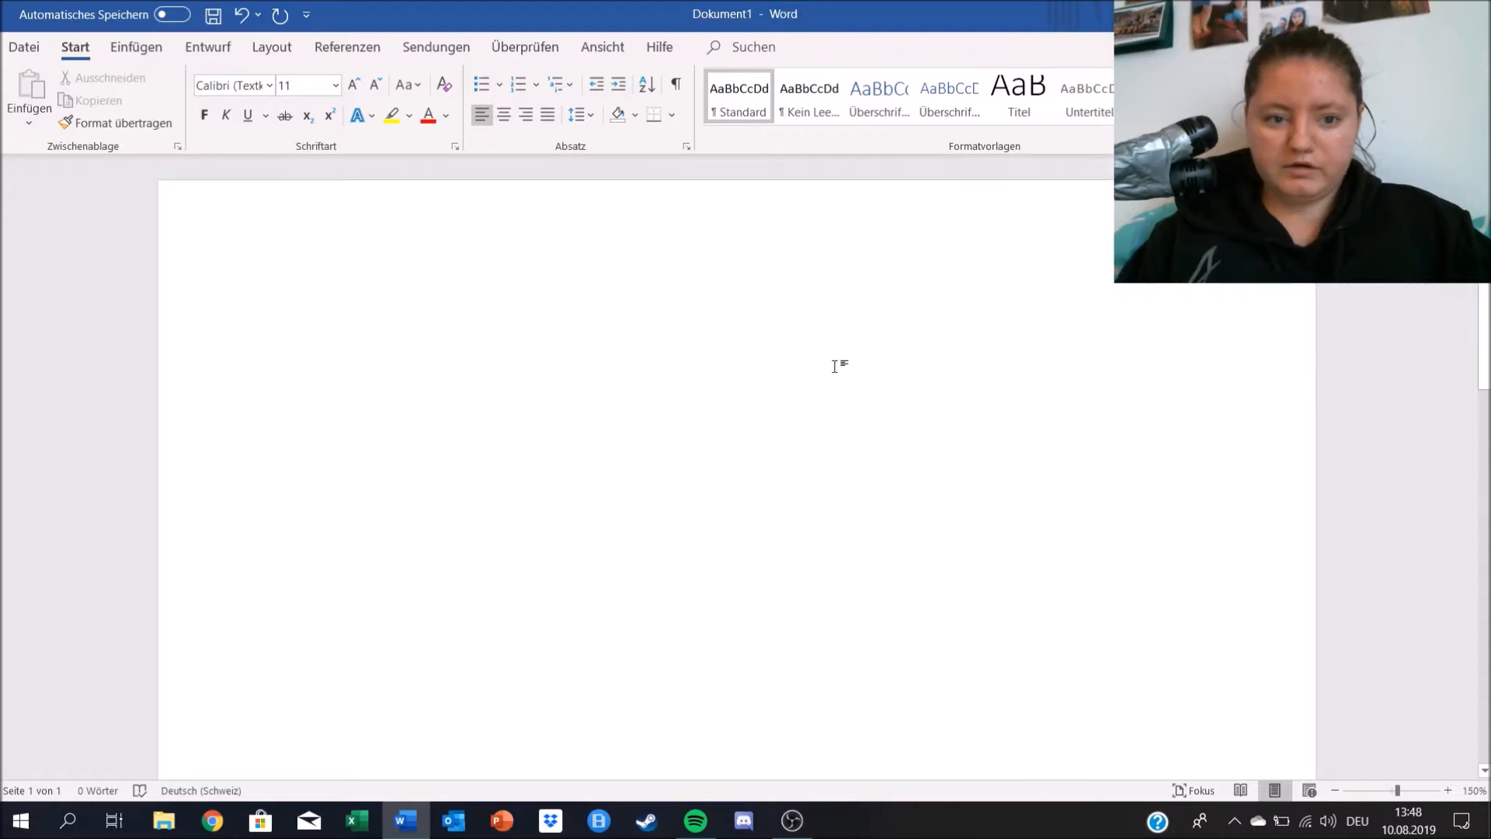
{"action": "scroll", "coordinate": [838, 362], "scroll_direction": "up", "scroll_amount": 3}
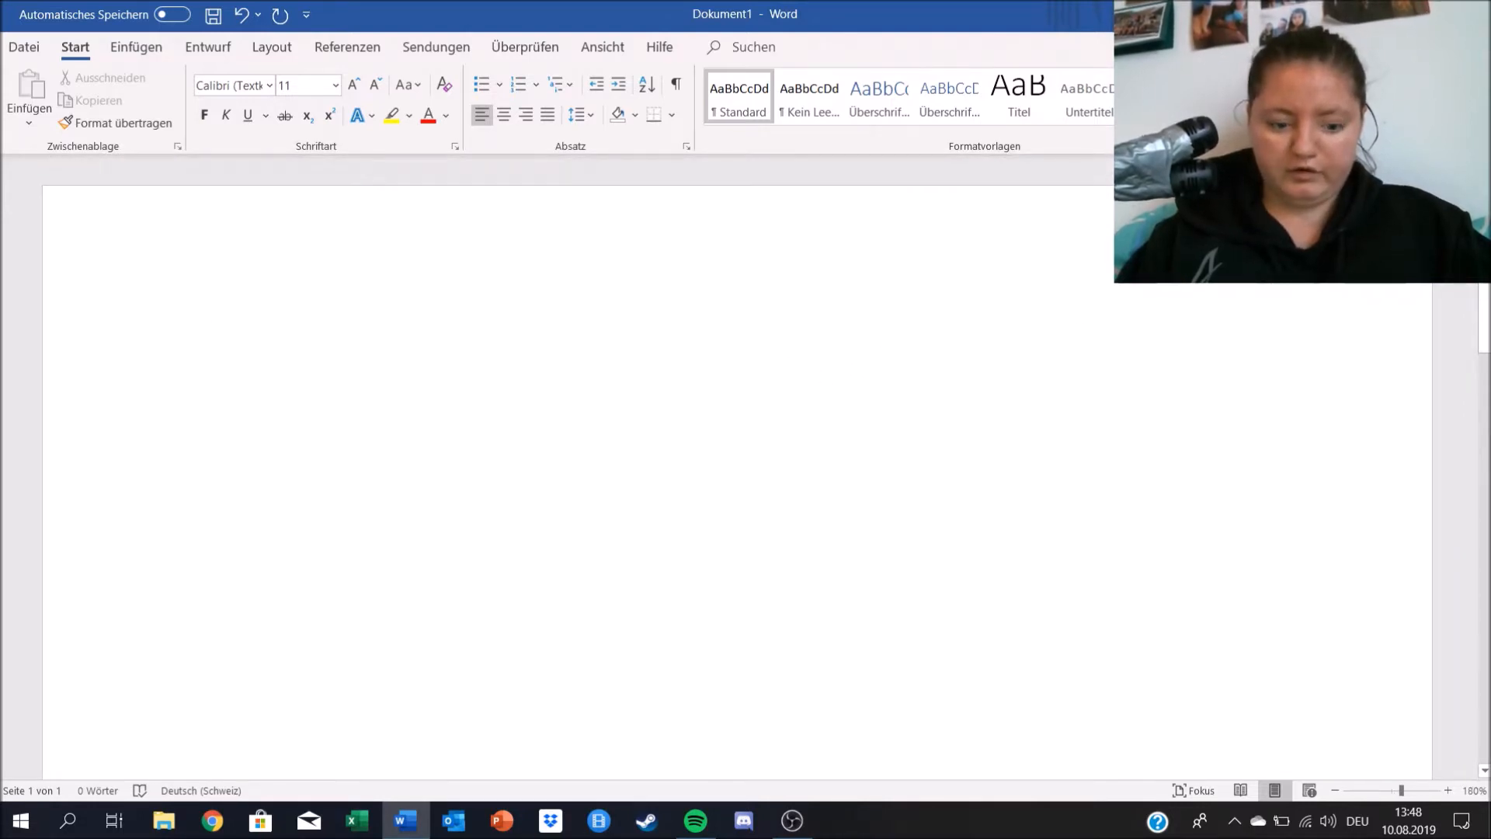
{"action": "type", "text": "fjsfjskfhksfkshfkhskfhasfhkdsahfkh"}
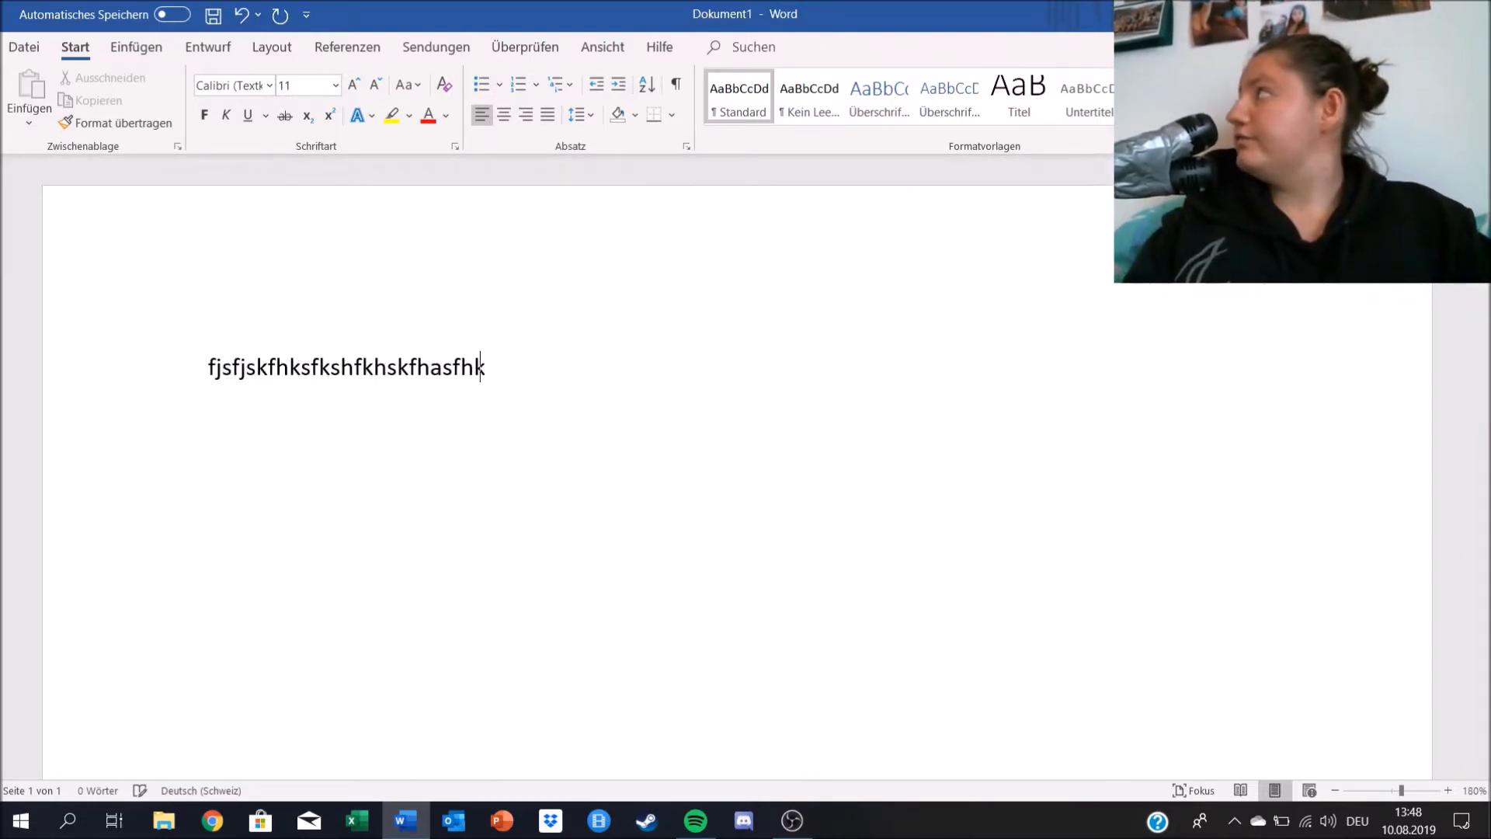
{"action": "left_click_drag", "start_coordinate": [589, 372], "coordinate": [159, 351]}
{"action": "left_click", "coordinate": [335, 85]}
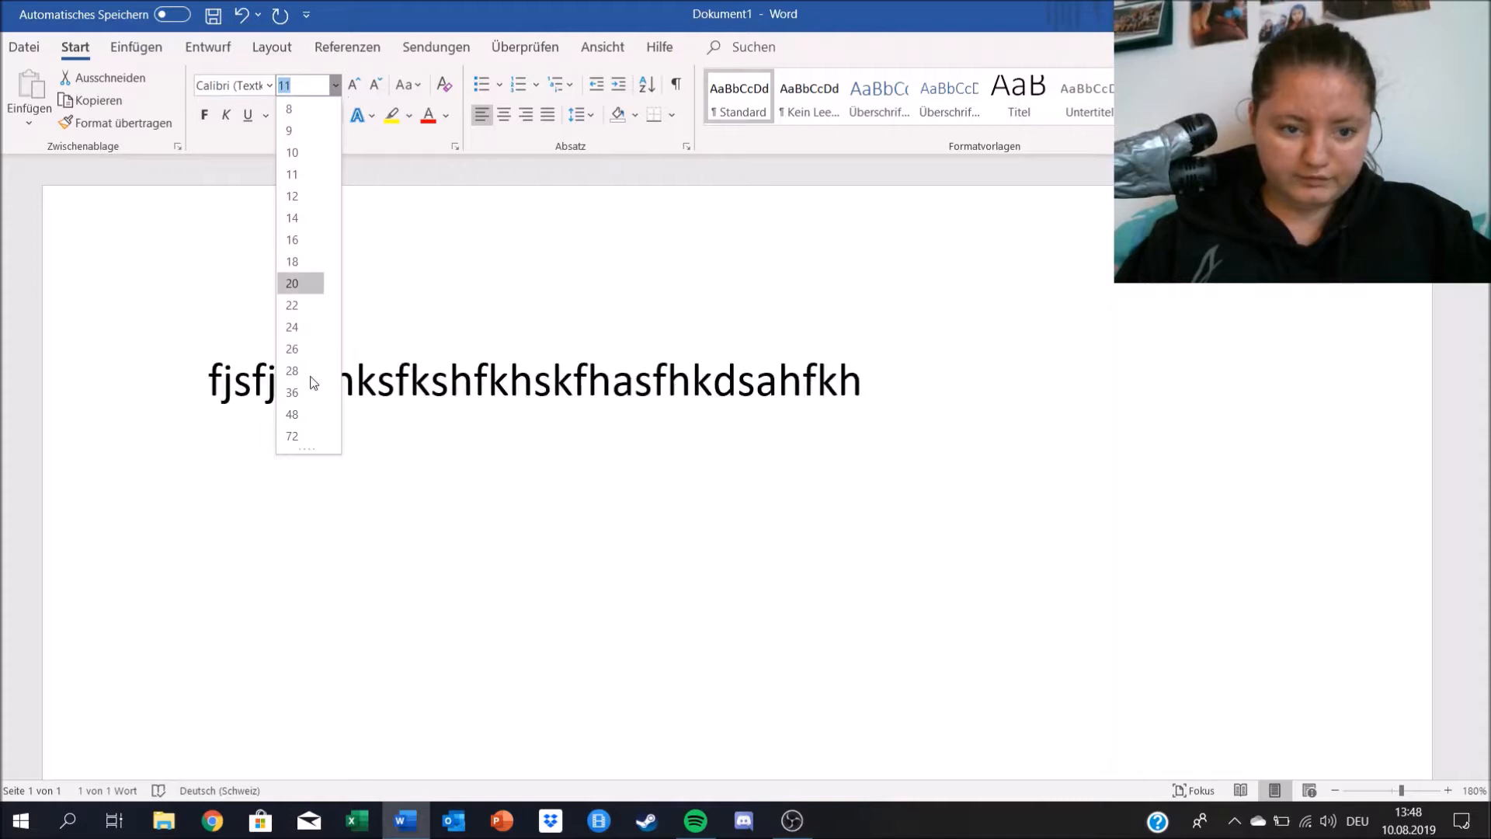
{"action": "left_click", "coordinate": [318, 412]}
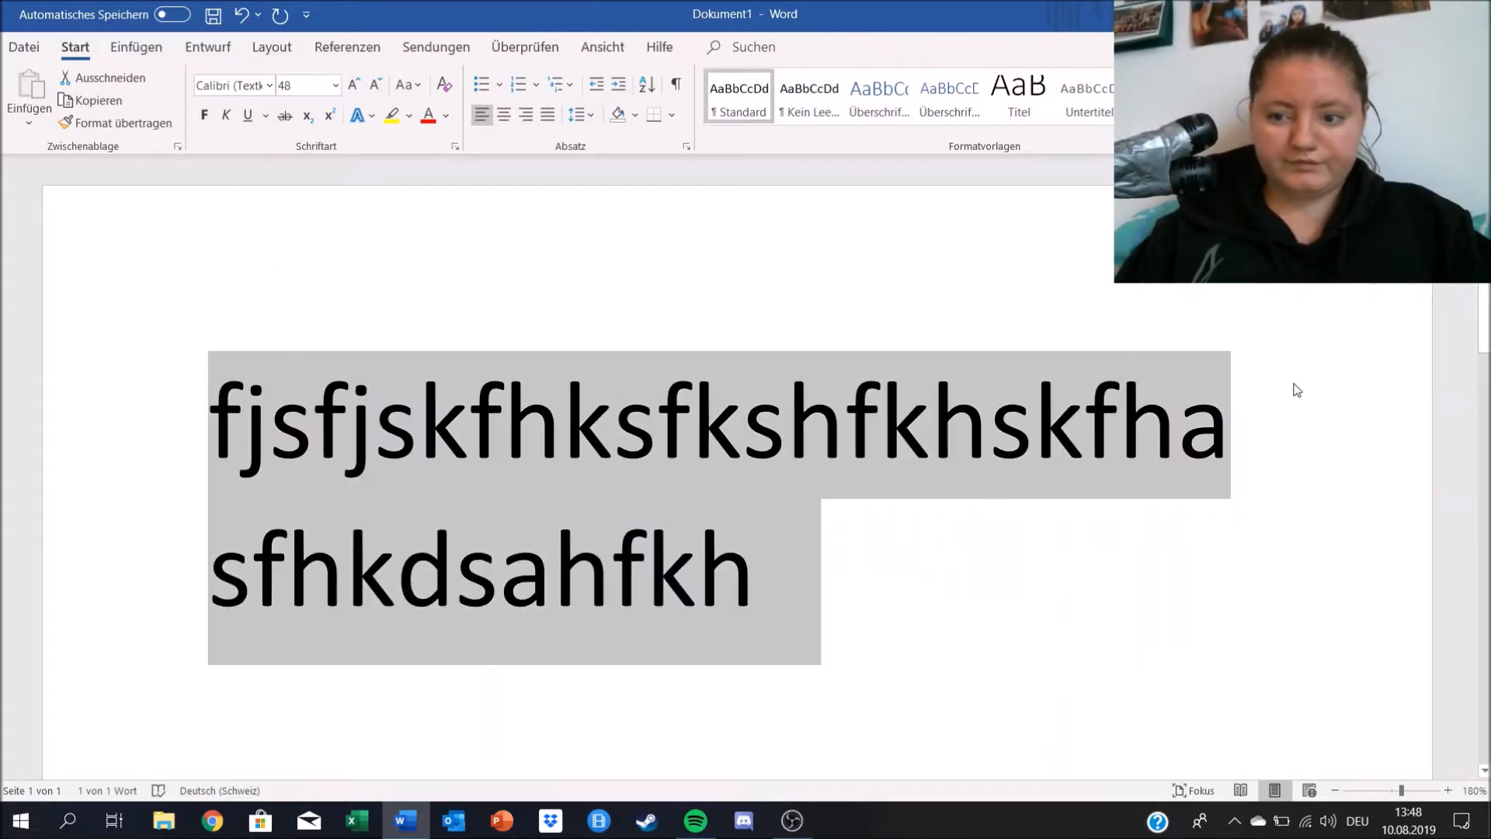
- Replace the enlarged text with another run of filler letters at size 48, and clear the page again
{"action": "key", "text": "BackSpace"}
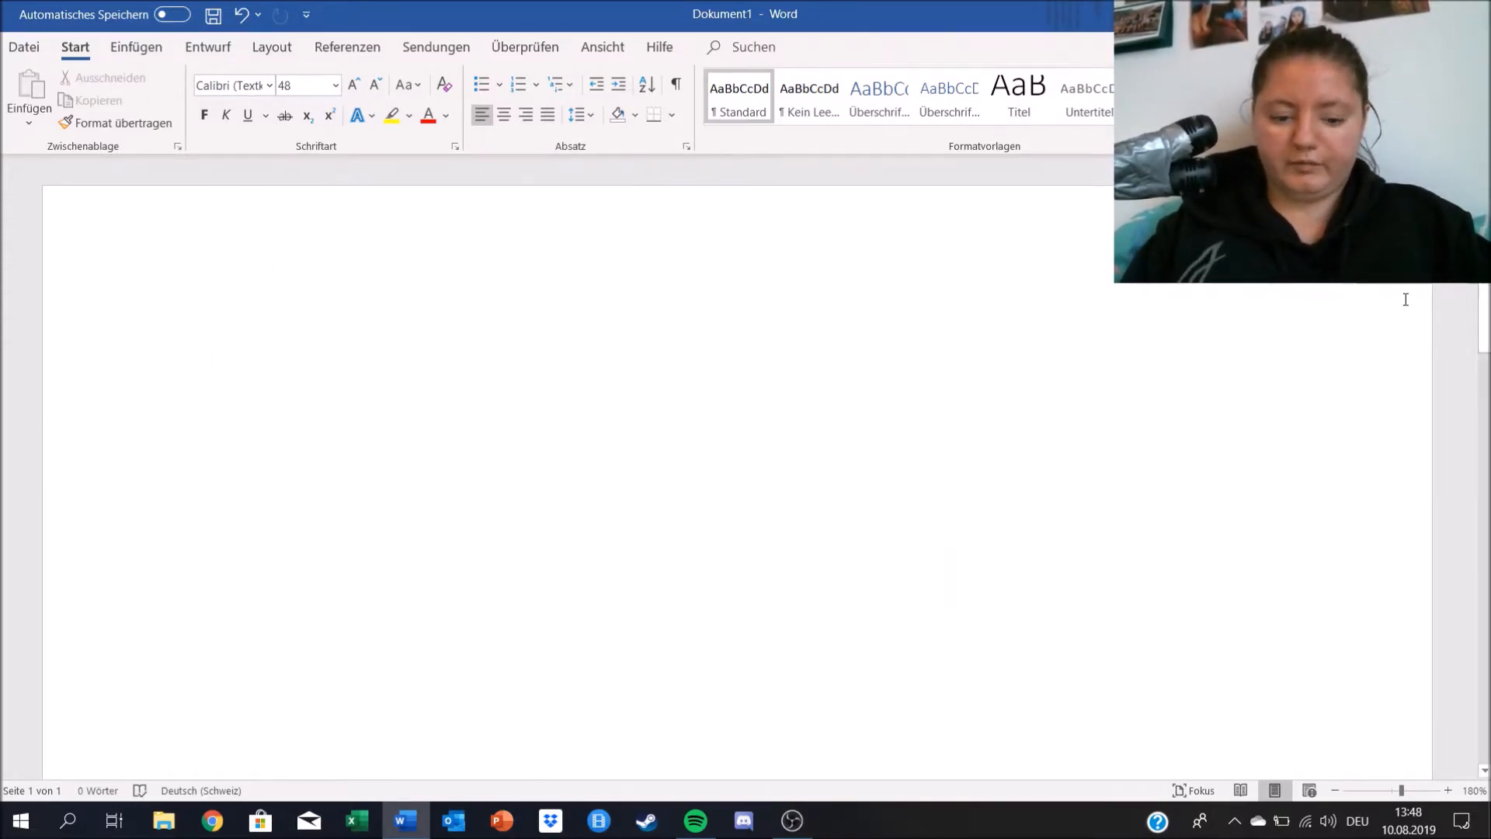
{"action": "type", "text": "jsfsfjdslajflasjfdlflalsjljfsajfsakfjskfhksh"}
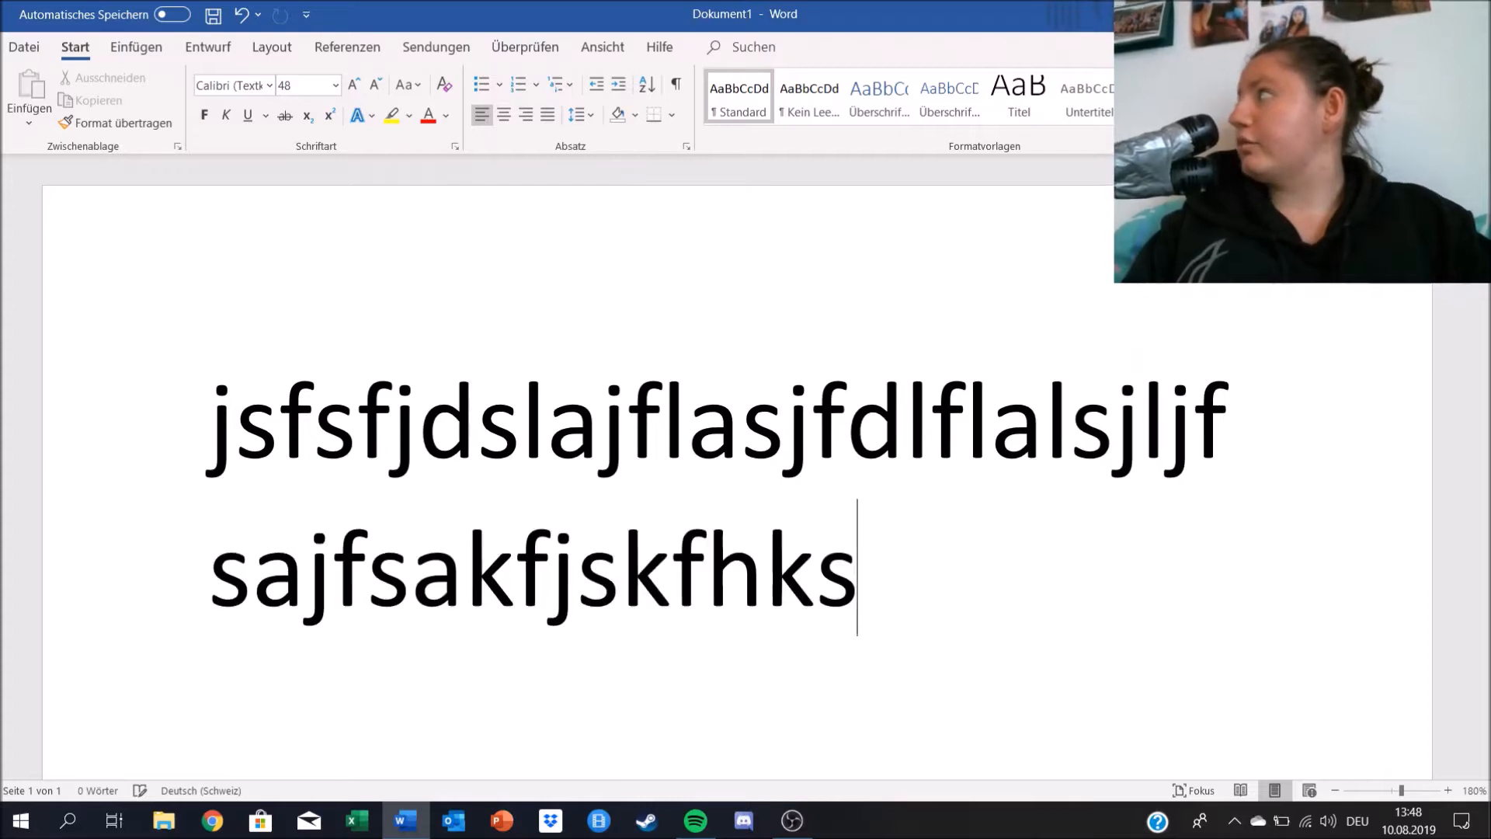
{"action": "key", "text": "BackSpace"}
{"action": "key", "text": "BackSpace"}
{"action": "key", "text": "BackSpace"}
{"action": "key", "text": "BackSpace"}
{"action": "key", "text": "BackSpace"}
{"action": "key", "text": "BackSpace"}
{"action": "key", "text": "BackSpace"}
{"action": "key", "text": "BackSpace"}
{"action": "key", "text": "BackSpace"}
{"action": "key", "text": "BackSpace"}
{"action": "key", "text": "BackSpace"}
{"action": "key", "text": "BackSpace"}
{"action": "key", "text": "BackSpace"}
{"action": "key", "text": "BackSpace"}
{"action": "key", "text": "BackSpace"}
{"action": "key", "text": "BackSpace"}
{"action": "key", "text": "BackSpace"}
{"action": "key", "text": "BackSpace"}
{"action": "key", "text": "BackSpace"}
{"action": "key", "text": "BackSpace"}
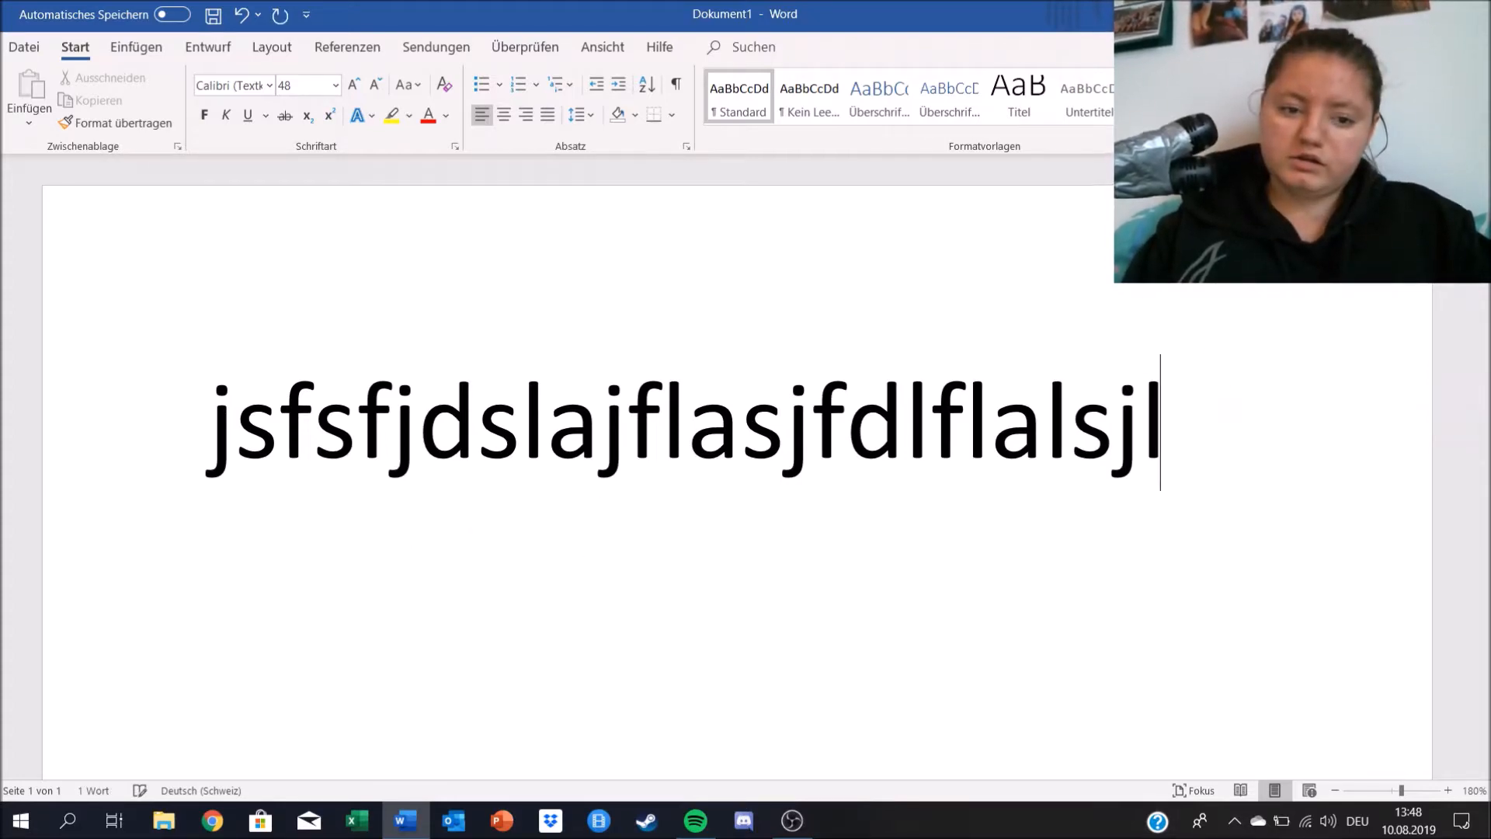
{"action": "key", "text": "BackSpace"}
{"action": "key", "text": "BackSpace"}
{"action": "key", "text": "BackSpace"}
{"action": "key", "text": "BackSpace"}
{"action": "key", "text": "BackSpace"}
{"action": "key", "text": "BackSpace"}
{"action": "key", "text": "BackSpace"}
{"action": "key", "text": "BackSpace"}
{"action": "key", "text": "BackSpace"}
{"action": "key", "text": "BackSpace"}
{"action": "key", "text": "BackSpace"}
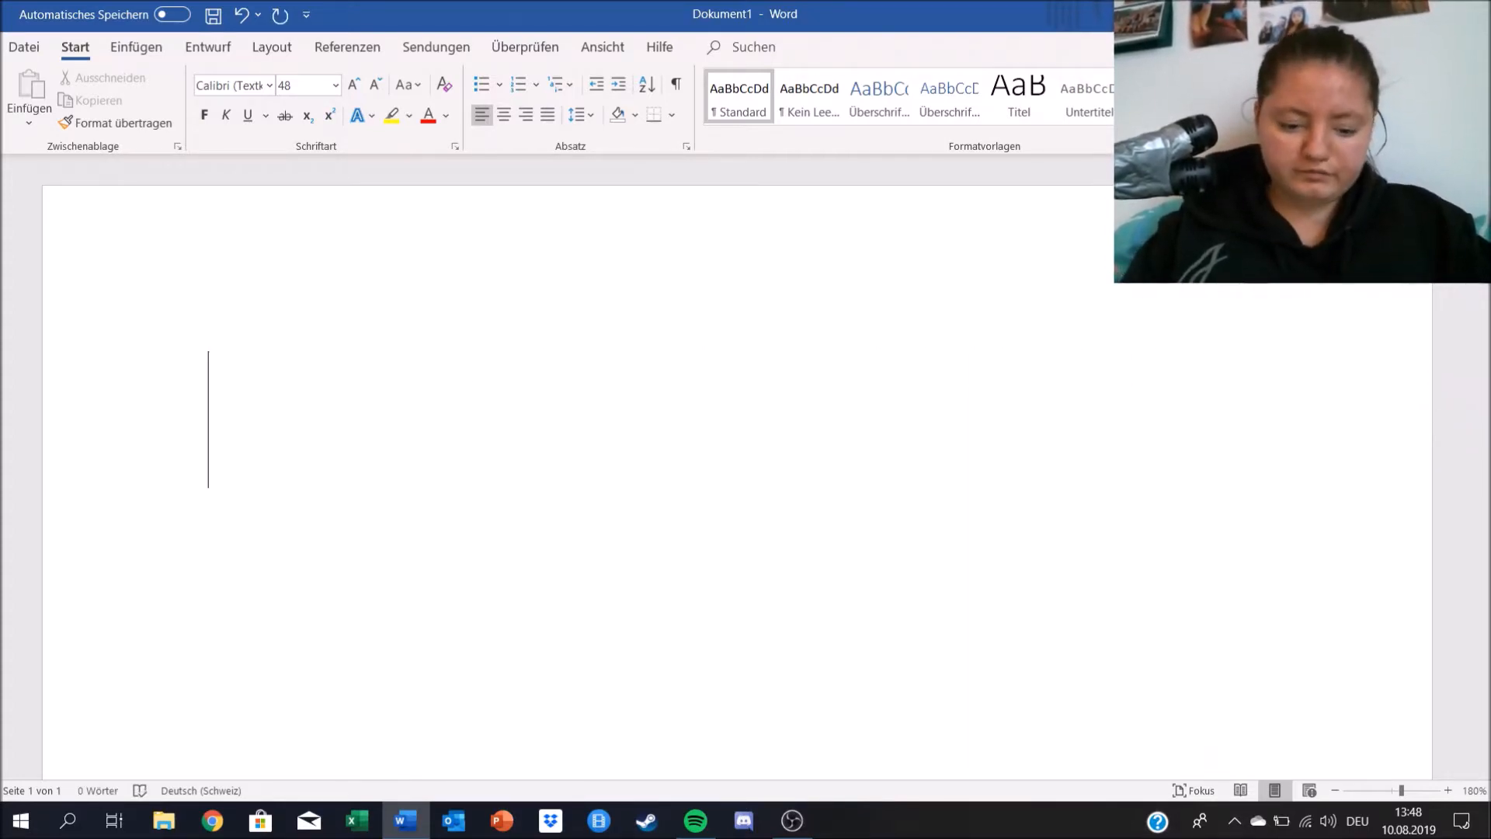
- Enter the word "hallo" on the empty page
{"action": "type", "text": "hak"}
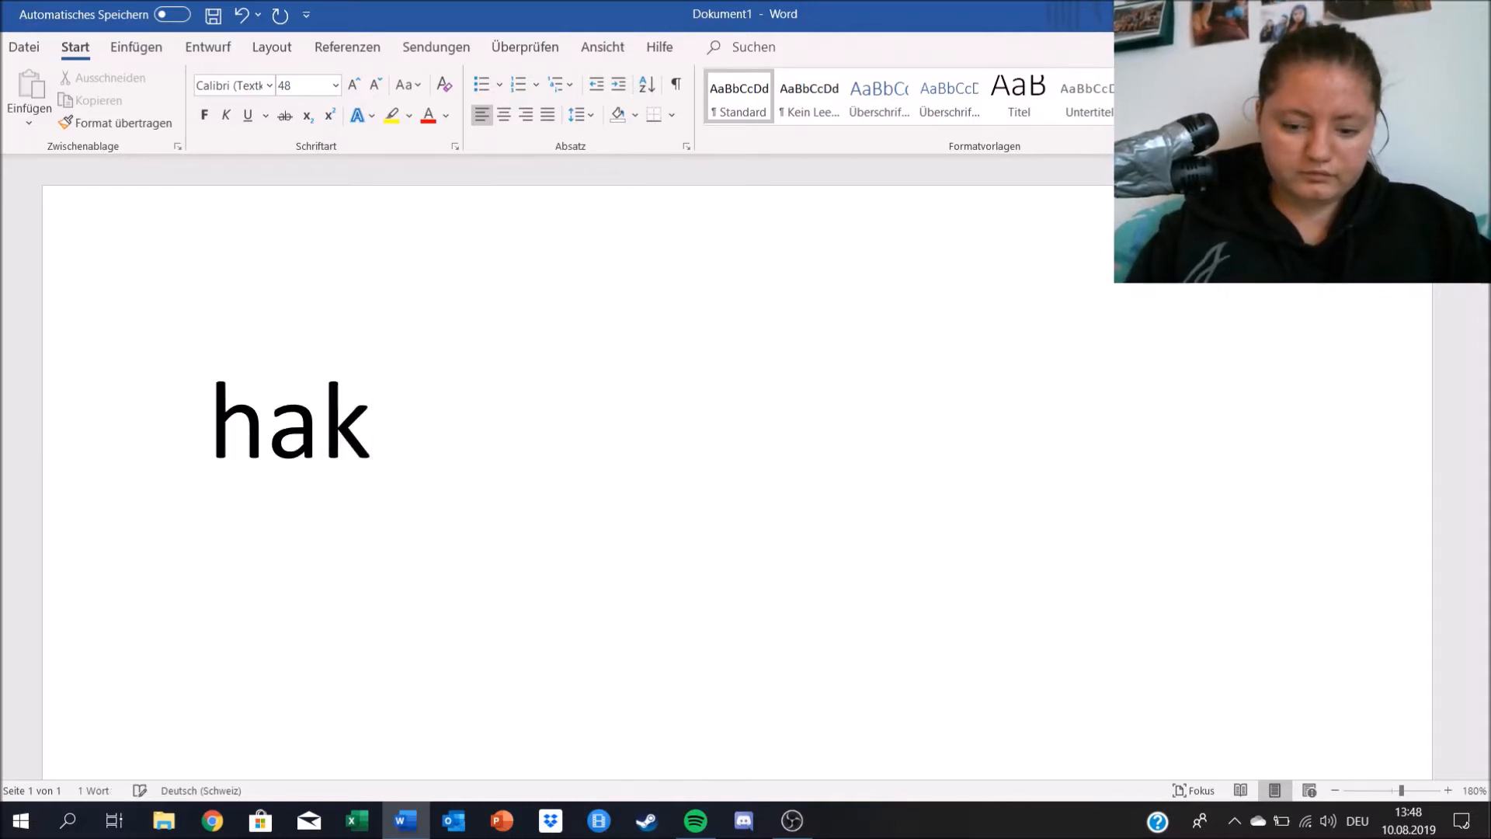
{"action": "key", "text": "BackSpace"}
{"action": "type", "text": "llo"}
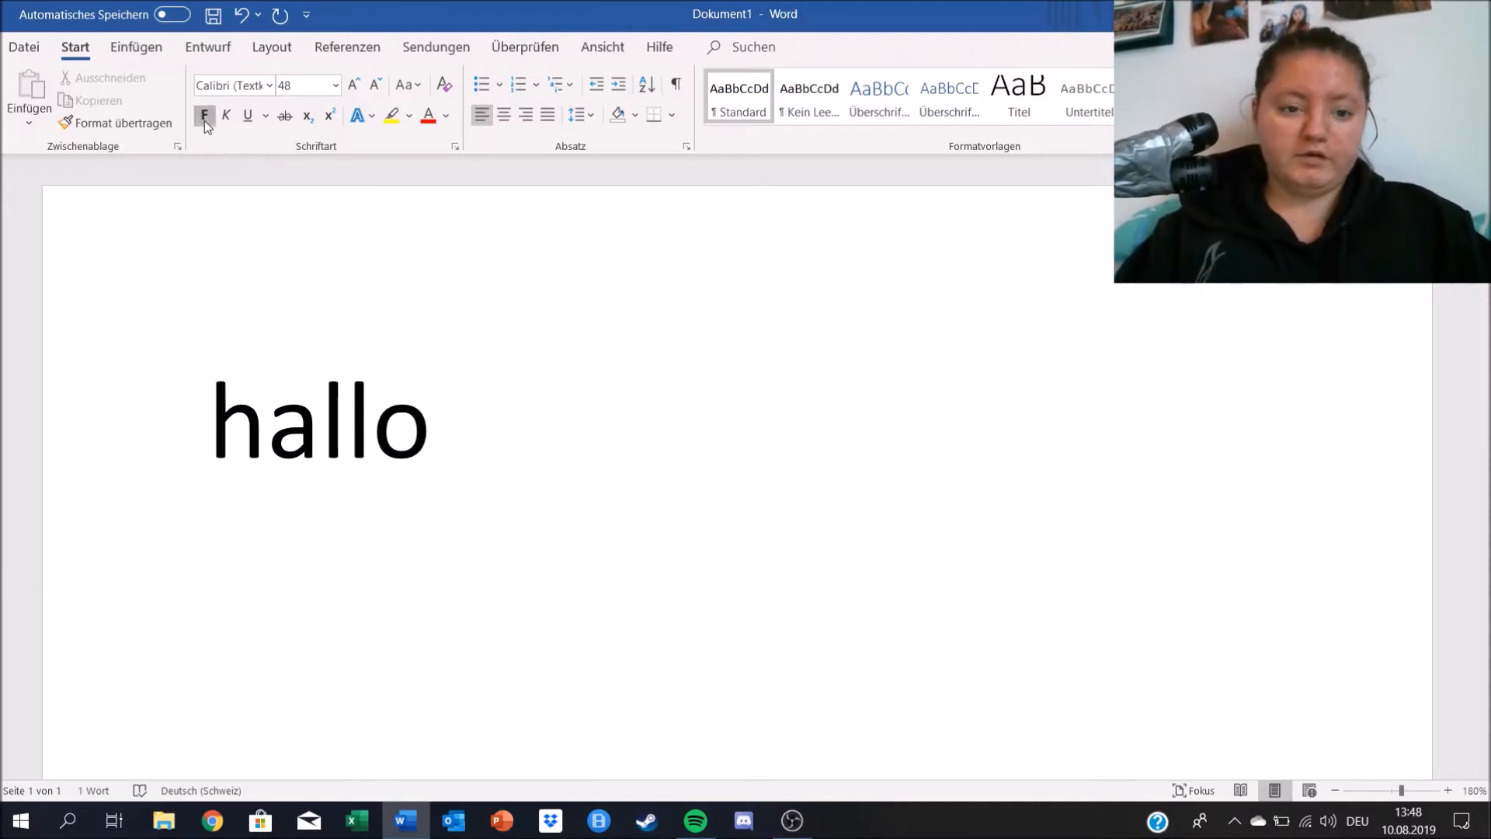
- Select the whole line containing "hallo" and format it as bold
{"action": "left_click", "coordinate": [109, 419]}
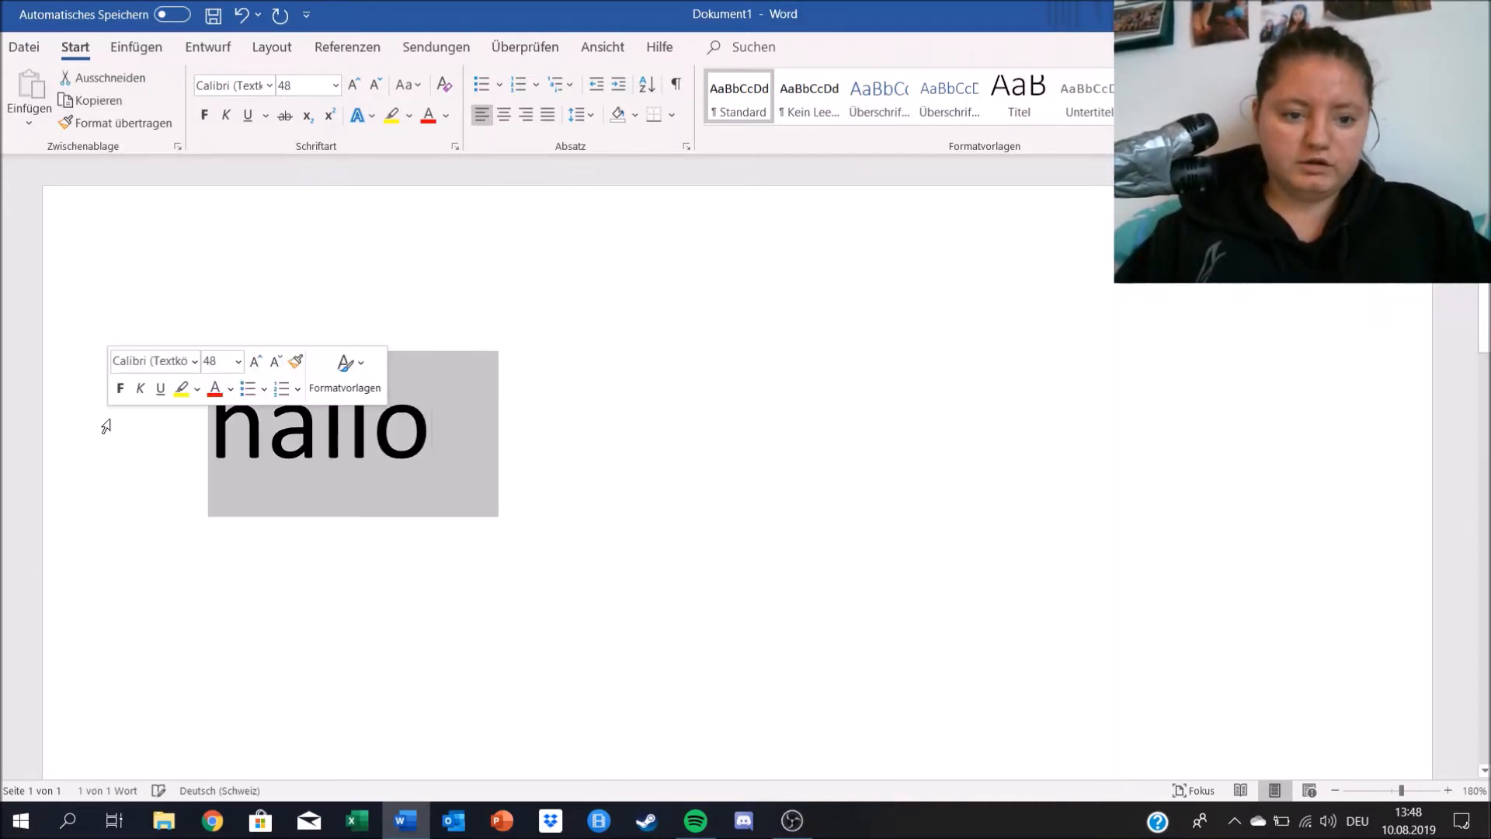
{"action": "left_click", "coordinate": [517, 425]}
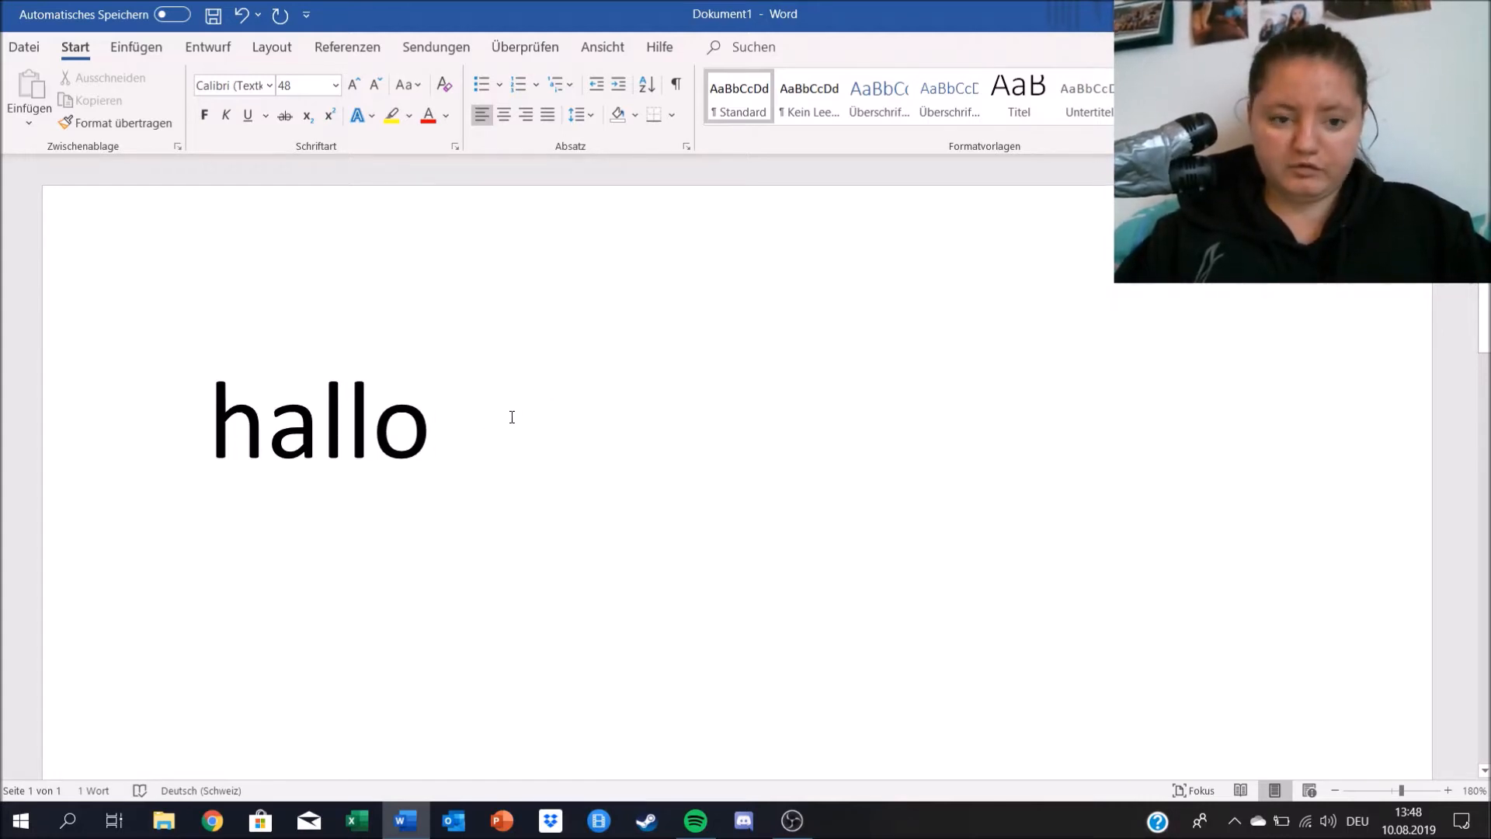
{"action": "left_click", "coordinate": [153, 406]}
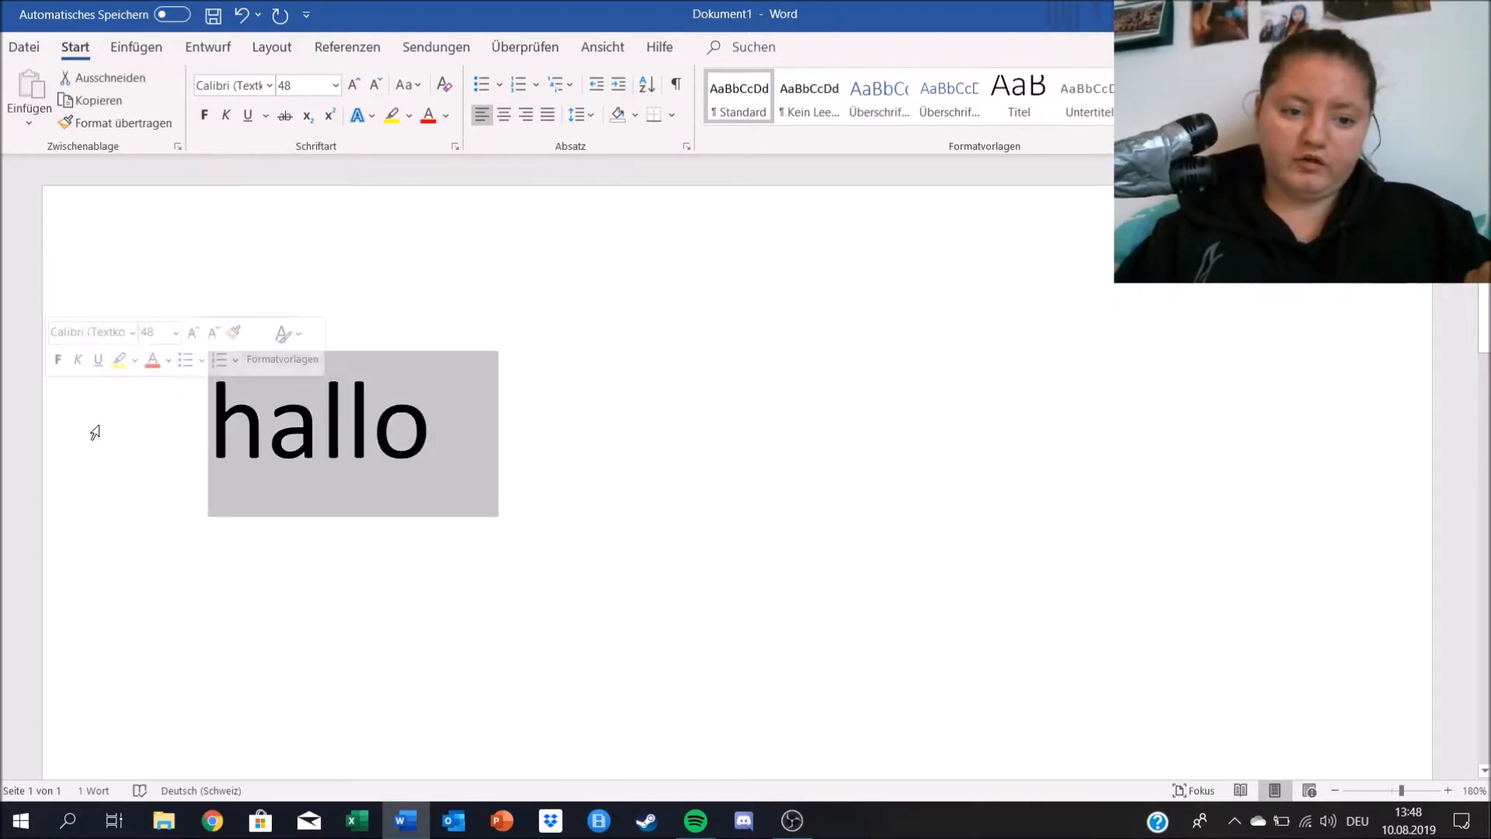
{"action": "left_click", "coordinate": [204, 115]}
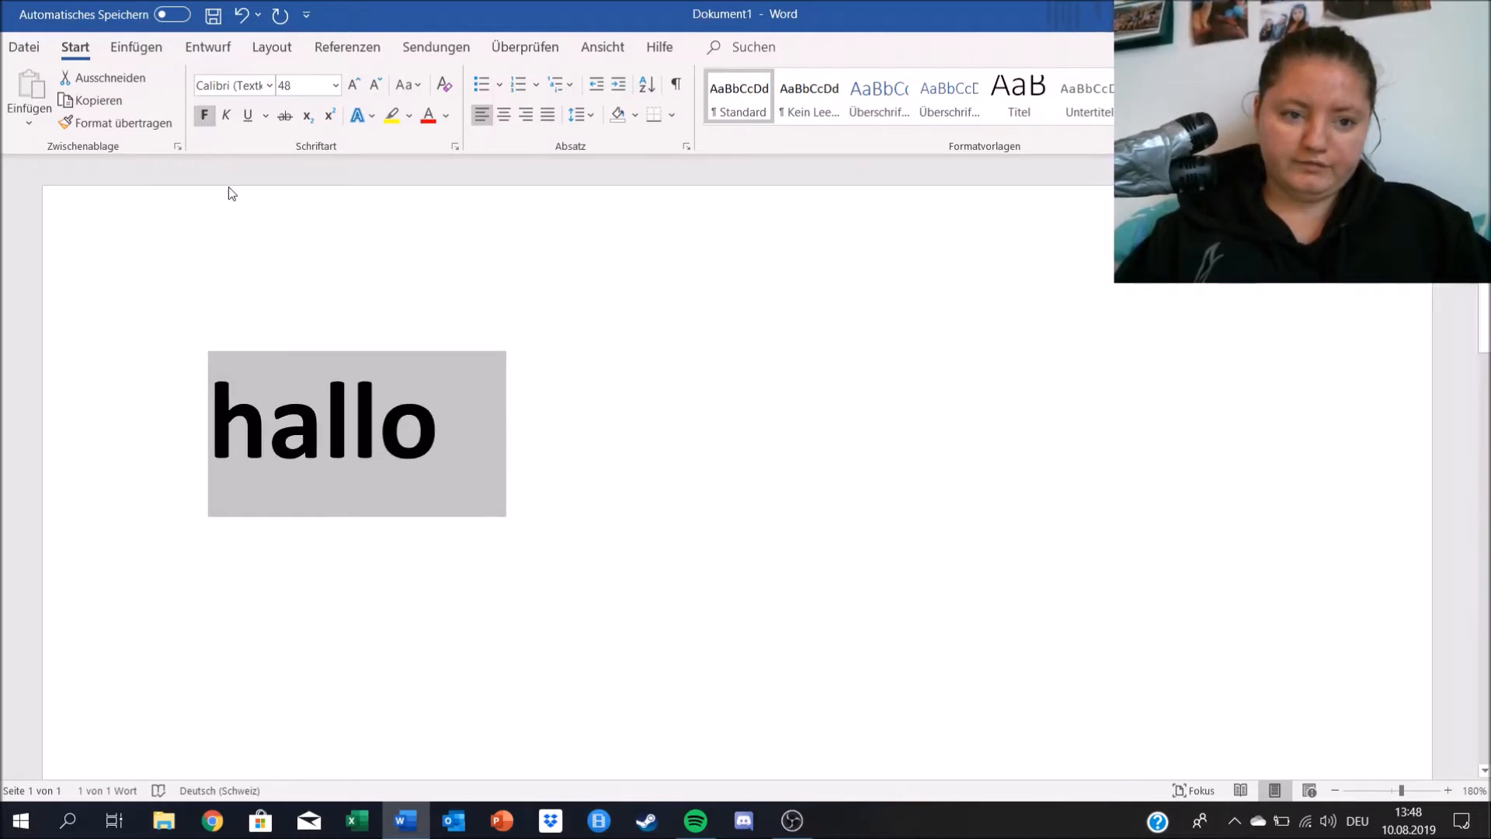
- Try out bold filler text after the word "Hallo" and remove it again
{"action": "left_click", "coordinate": [339, 303]}
{"action": "left_click", "coordinate": [469, 397]}
{"action": "type", "text": "fjlkasfjalfjlaskk"}
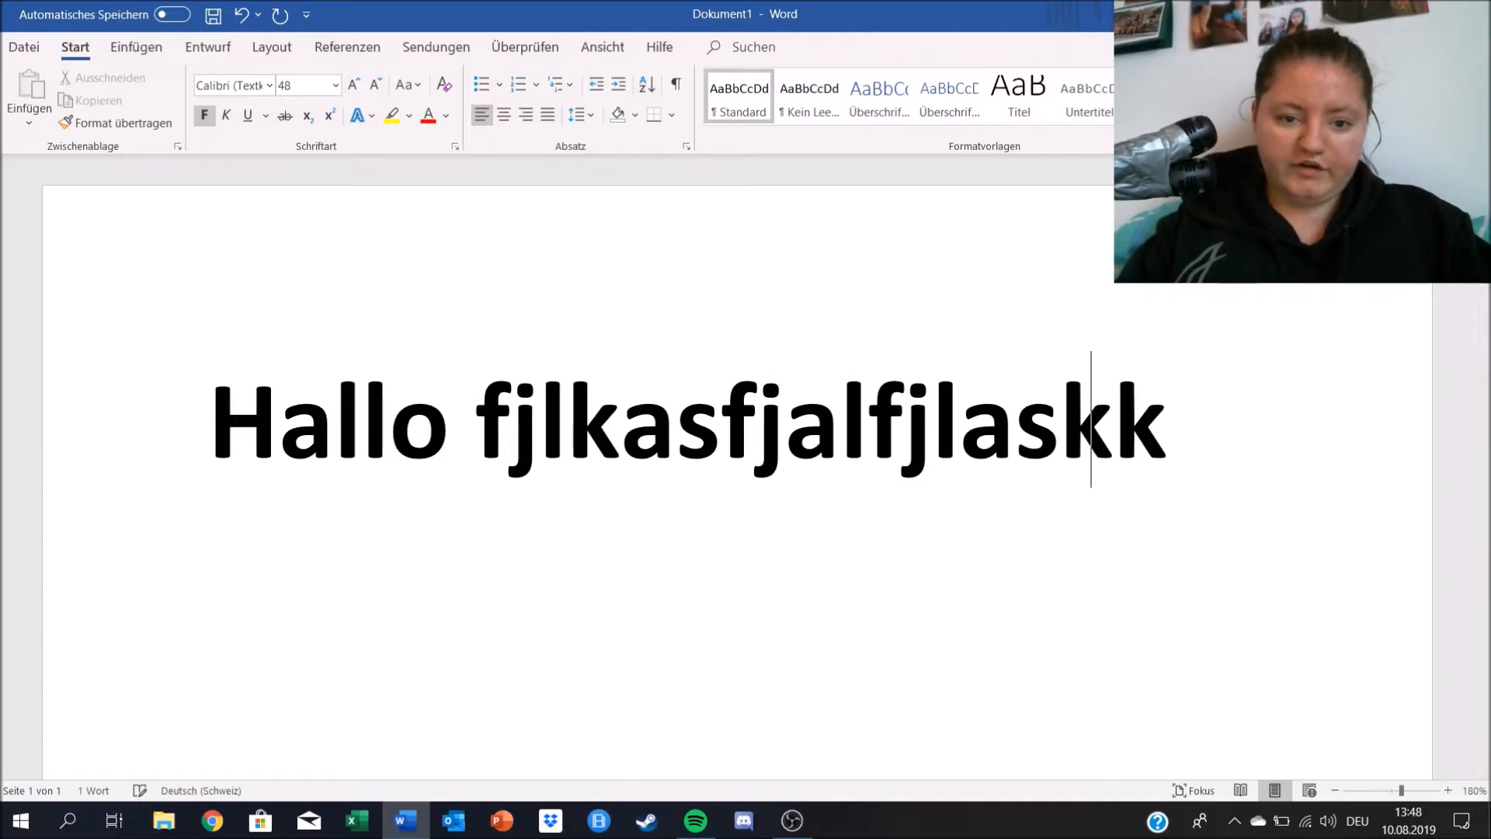
{"action": "type", "text": "jflsjflsjfks hfksjfs"}
{"action": "key", "text": "BackSpace"}
{"action": "key", "text": "BackSpace"}
{"action": "key", "text": "BackSpace"}
{"action": "key", "text": "BackSpace"}
{"action": "key", "text": "BackSpace"}
{"action": "key", "text": "BackSpace"}
{"action": "key", "text": "BackSpace"}
{"action": "key", "text": "BackSpace"}
{"action": "key", "text": "BackSpace"}
{"action": "key", "text": "BackSpace"}
{"action": "key", "text": "BackSpace"}
{"action": "key", "text": "BackSpace"}
{"action": "key", "text": "BackSpace"}
{"action": "key", "text": "BackSpace"}
{"action": "key", "text": "BackSpace"}
{"action": "key", "text": "BackSpace"}
{"action": "key", "text": "BackSpace"}
{"action": "key", "text": "BackSpace"}
{"action": "key", "text": "BackSpace"}
{"action": "key", "text": "BackSpace"}
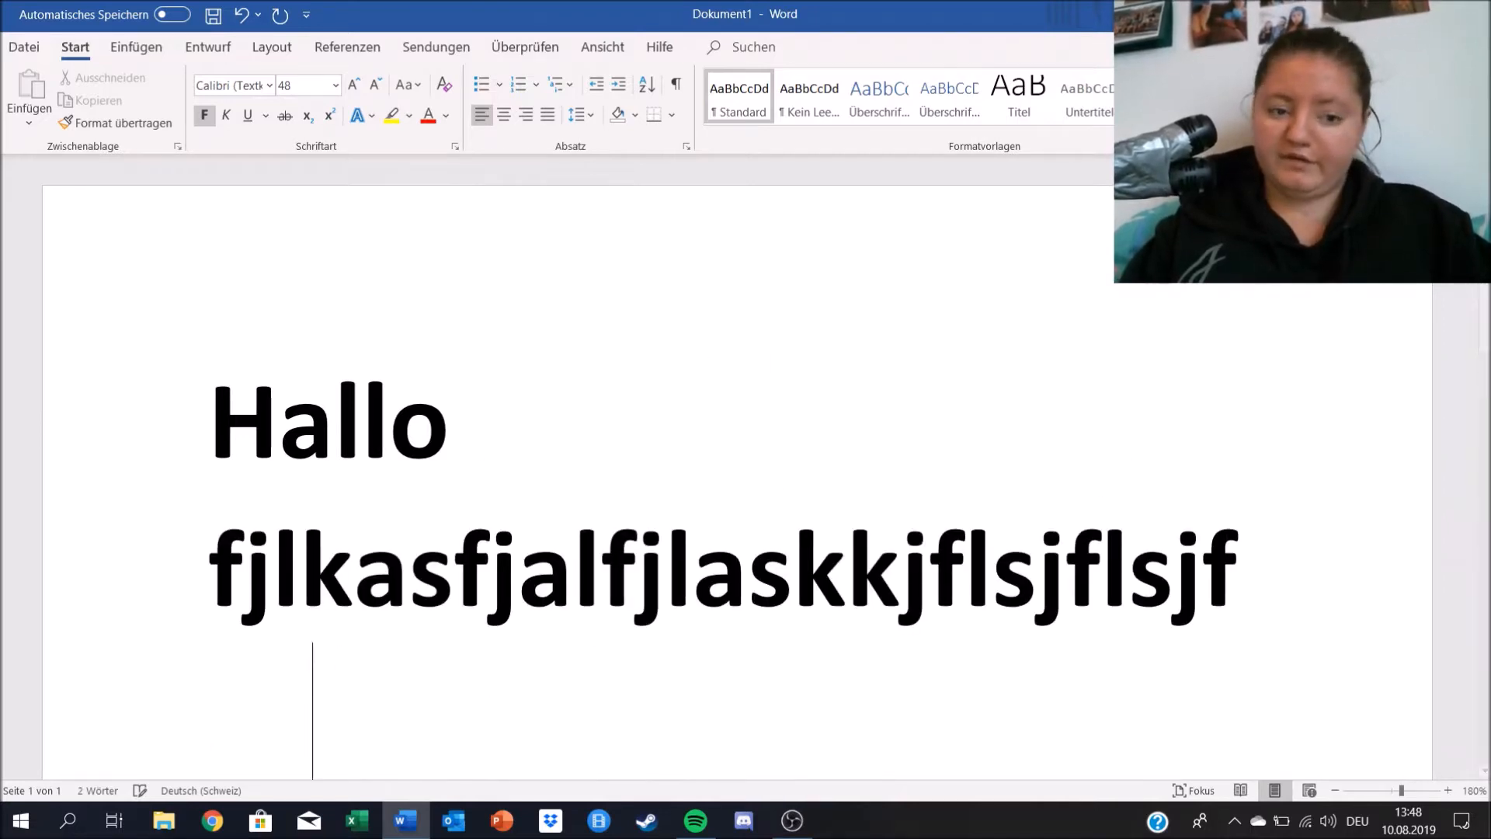
{"action": "key", "text": "BackSpace"}
{"action": "key", "text": "BackSpace"}
{"action": "key", "text": "BackSpace"}
{"action": "key", "text": "BackSpace"}
{"action": "key", "text": "BackSpace"}
{"action": "key", "text": "BackSpace"}
{"action": "key", "text": "BackSpace"}
{"action": "key", "text": "BackSpace"}
{"action": "key", "text": "BackSpace"}
{"action": "key", "text": "BackSpace"}
{"action": "key", "text": "BackSpace"}
{"action": "key", "text": "BackSpace"}
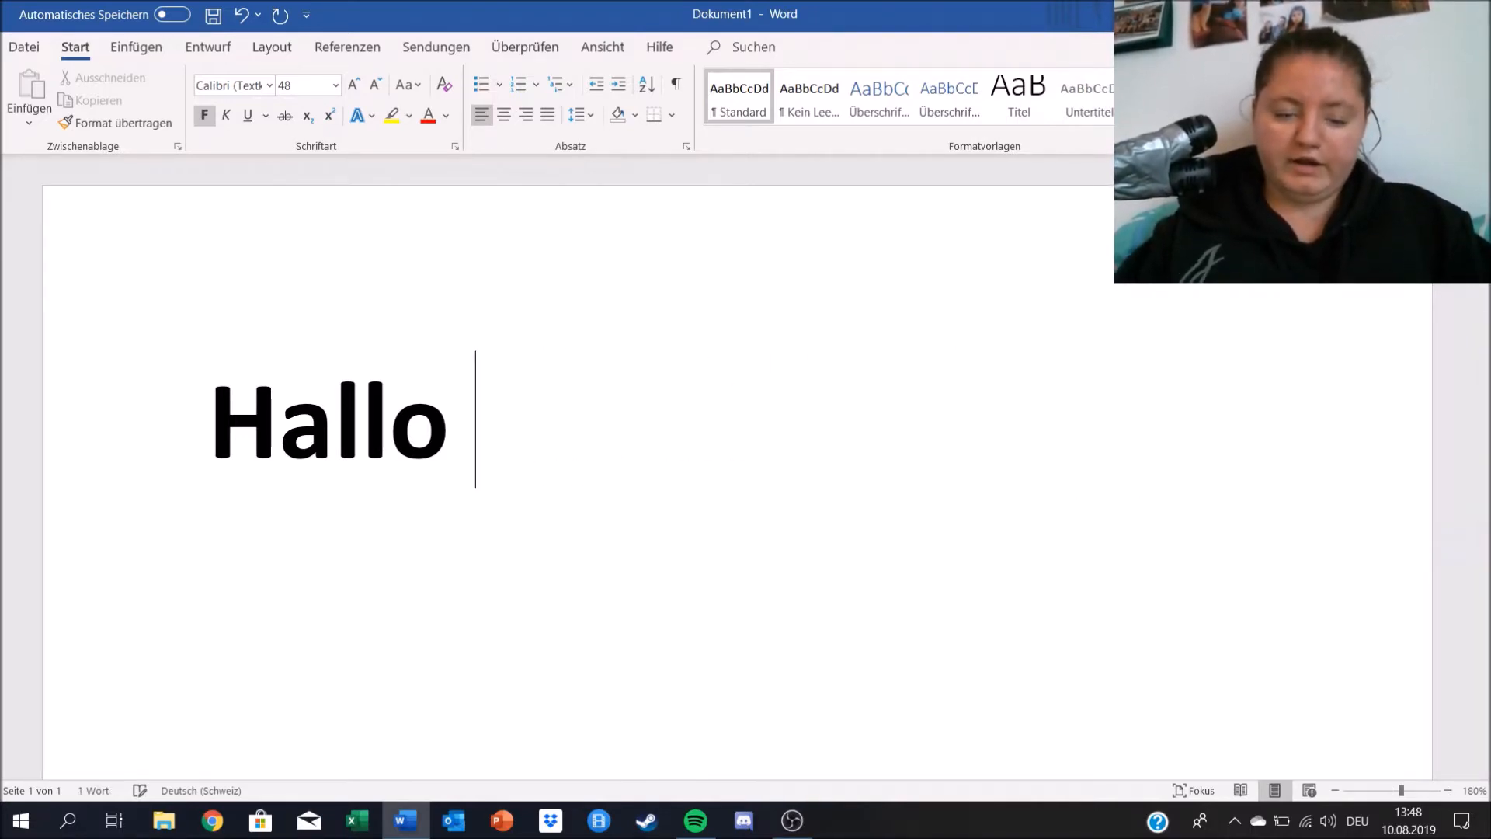
- Switch bold off and back on for the word "Hallo", and delete the word
{"action": "left_click", "coordinate": [133, 416]}
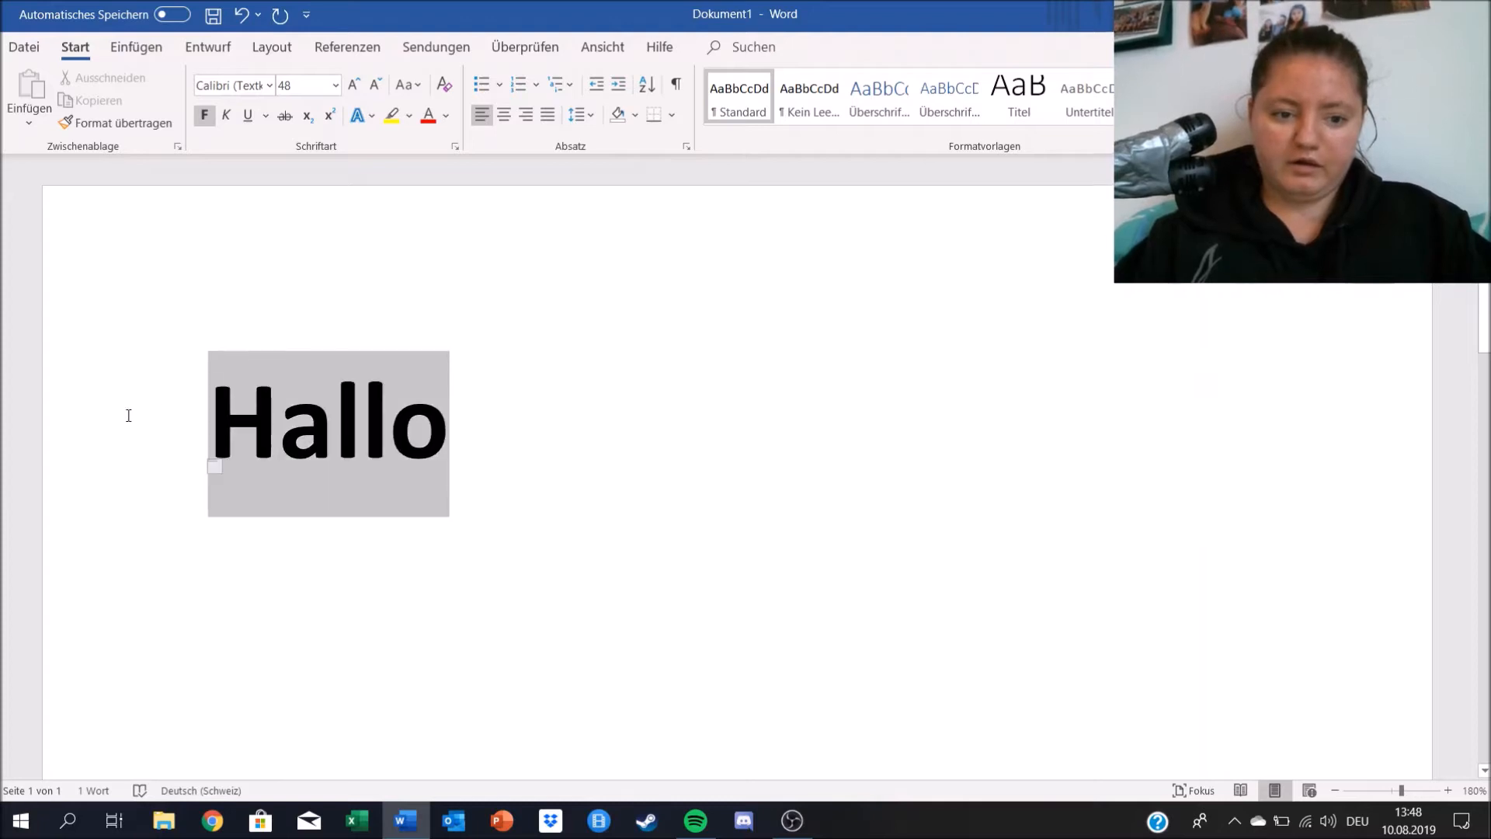
{"action": "left_click", "coordinate": [136, 381]}
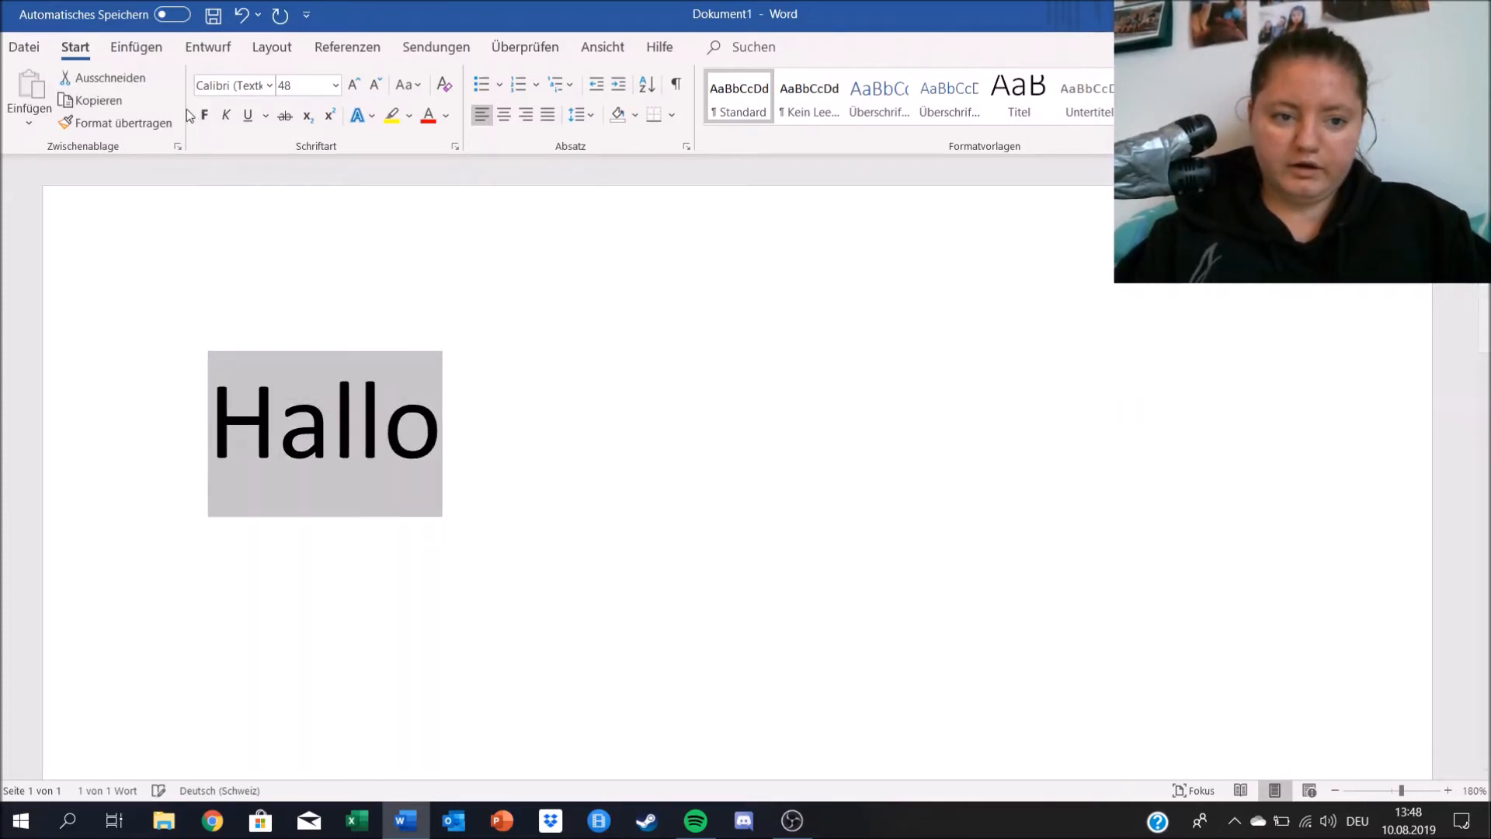
{"action": "left_click", "coordinate": [206, 117]}
{"action": "key", "text": "BackSpace"}
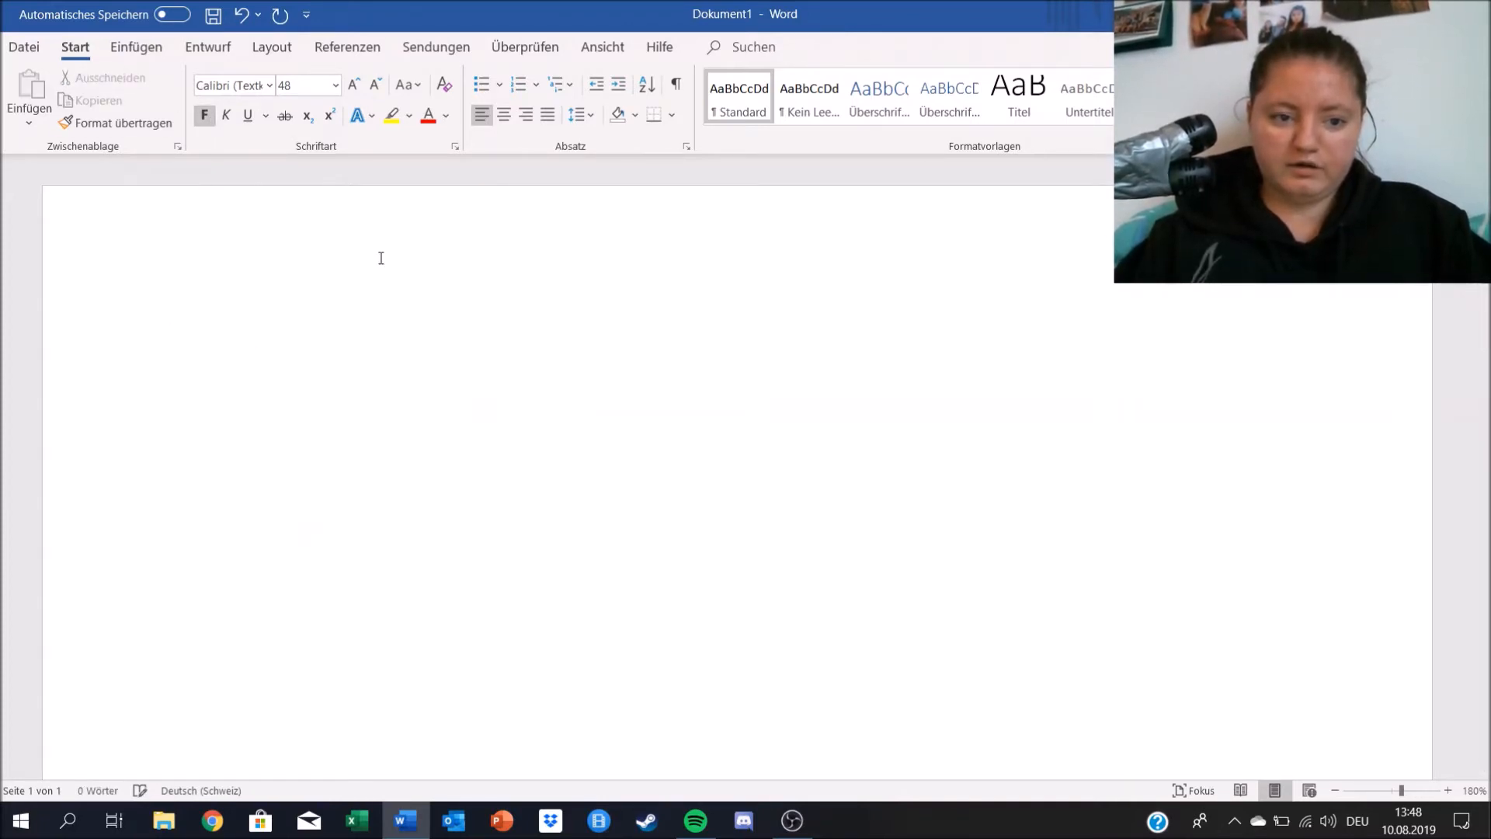
- Try out the filler text "fsfsfsfads fasfdafasfs" in bold on the empty page and erase it
{"action": "type", "text": "fsfsfsfads"}
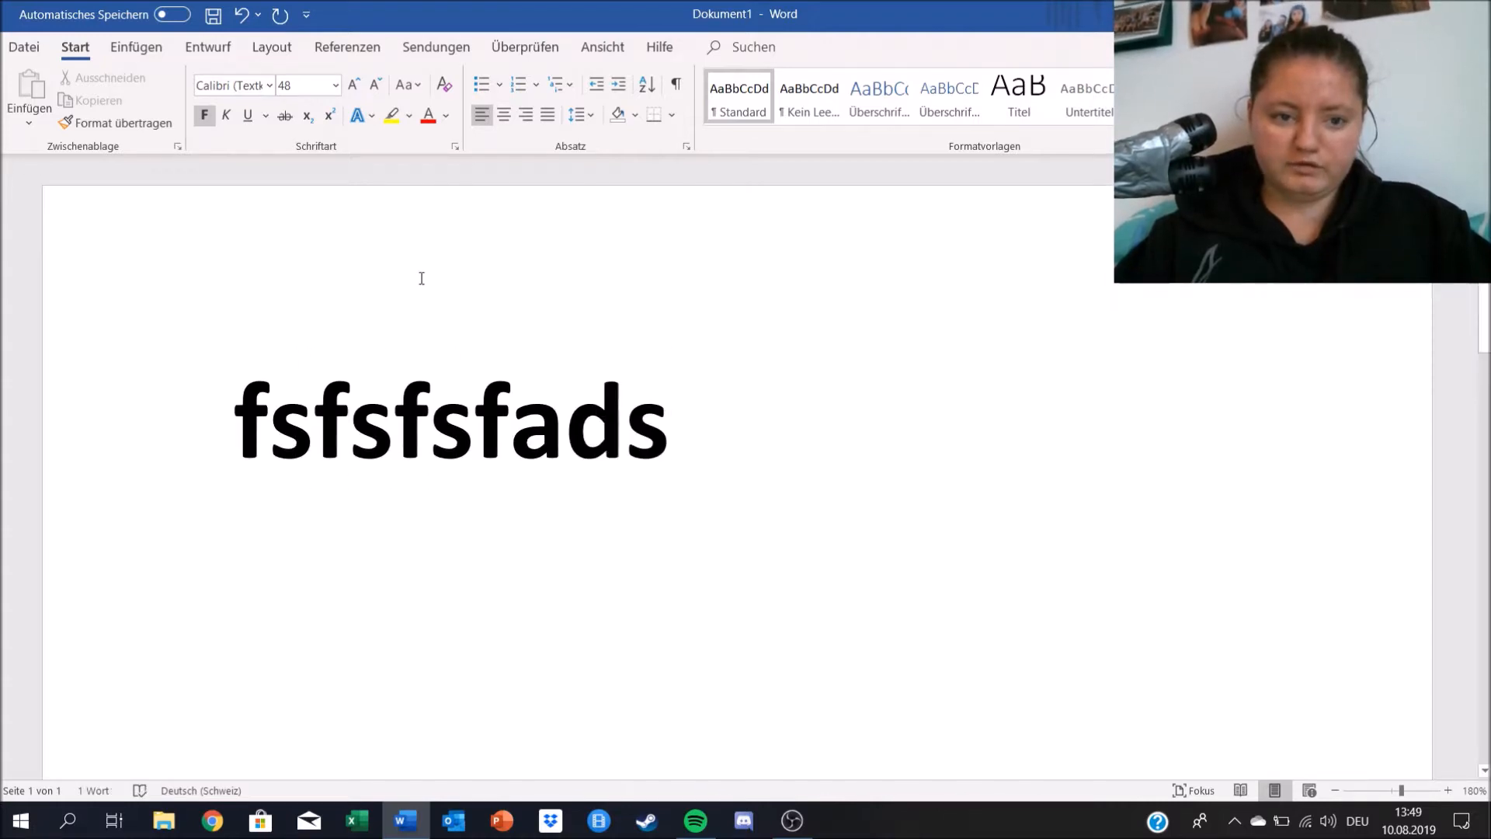
{"action": "type", "text": " fasfdafasfs"}
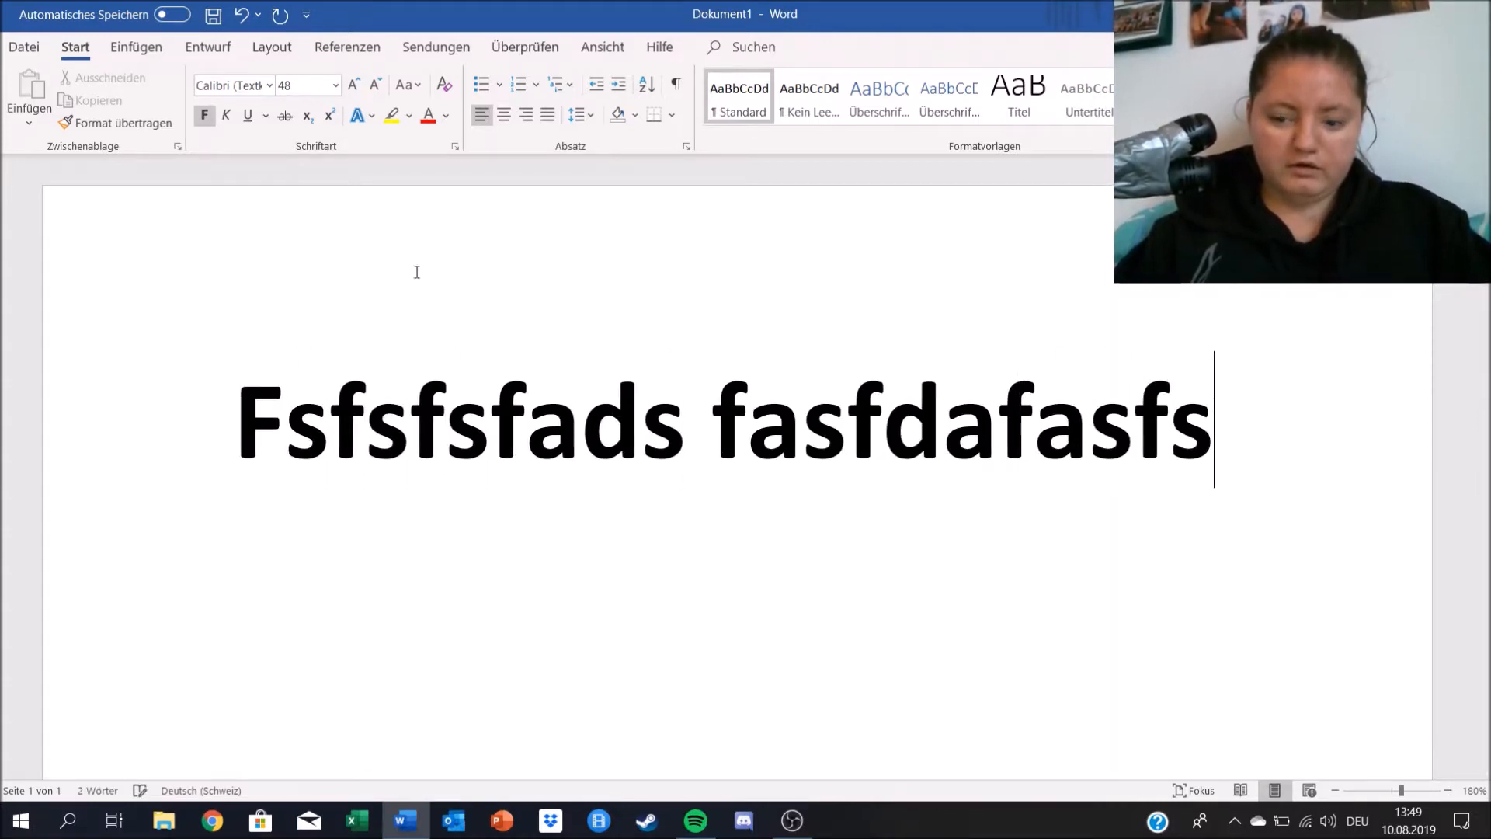
{"action": "key", "text": "BackSpace"}
{"action": "key", "text": "BackSpace"}
{"action": "key", "text": "BackSpace"}
{"action": "key", "text": "BackSpace"}
{"action": "key", "text": "BackSpace"}
{"action": "key", "text": "BackSpace"}
{"action": "key", "text": "BackSpace"}
{"action": "key", "text": "BackSpace"}
{"action": "key", "text": "BackSpace"}
{"action": "key", "text": "BackSpace"}
{"action": "key", "text": "BackSpace"}
{"action": "key", "text": "BackSpace"}
{"action": "key", "text": "BackSpace"}
{"action": "key", "text": "BackSpace"}
{"action": "key", "text": "BackSpace"}
{"action": "key", "text": "BackSpace"}
{"action": "key", "text": "BackSpace"}
{"action": "key", "text": "BackSpace"}
{"action": "key", "text": "BackSpace"}
{"action": "key", "text": "BackSpace"}
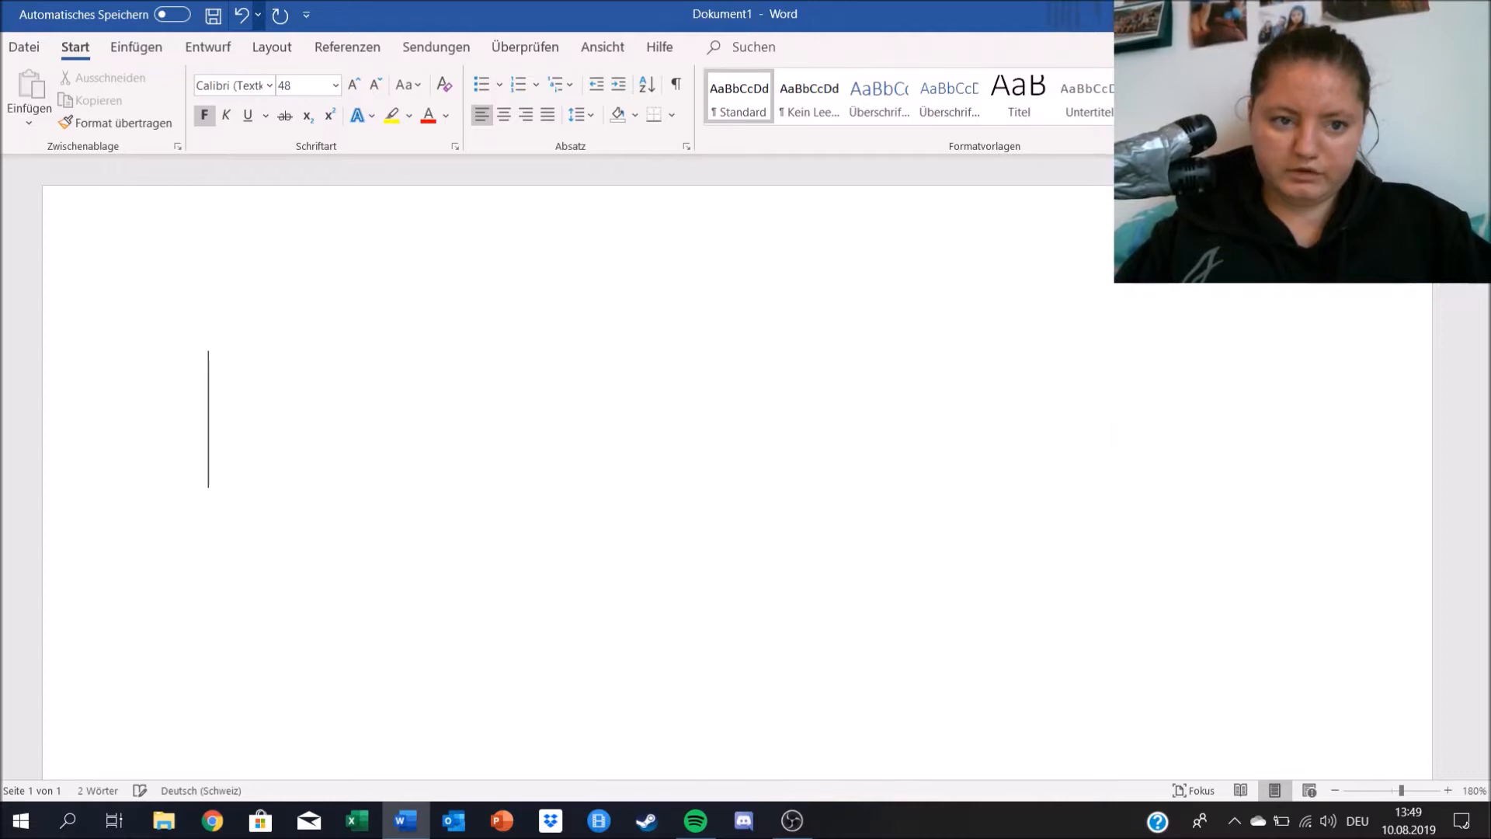
- Enter "fsafdfsa" in regular weight, followed by "fafdsasdasd" in bold on the same line
{"action": "left_click", "coordinate": [205, 117]}
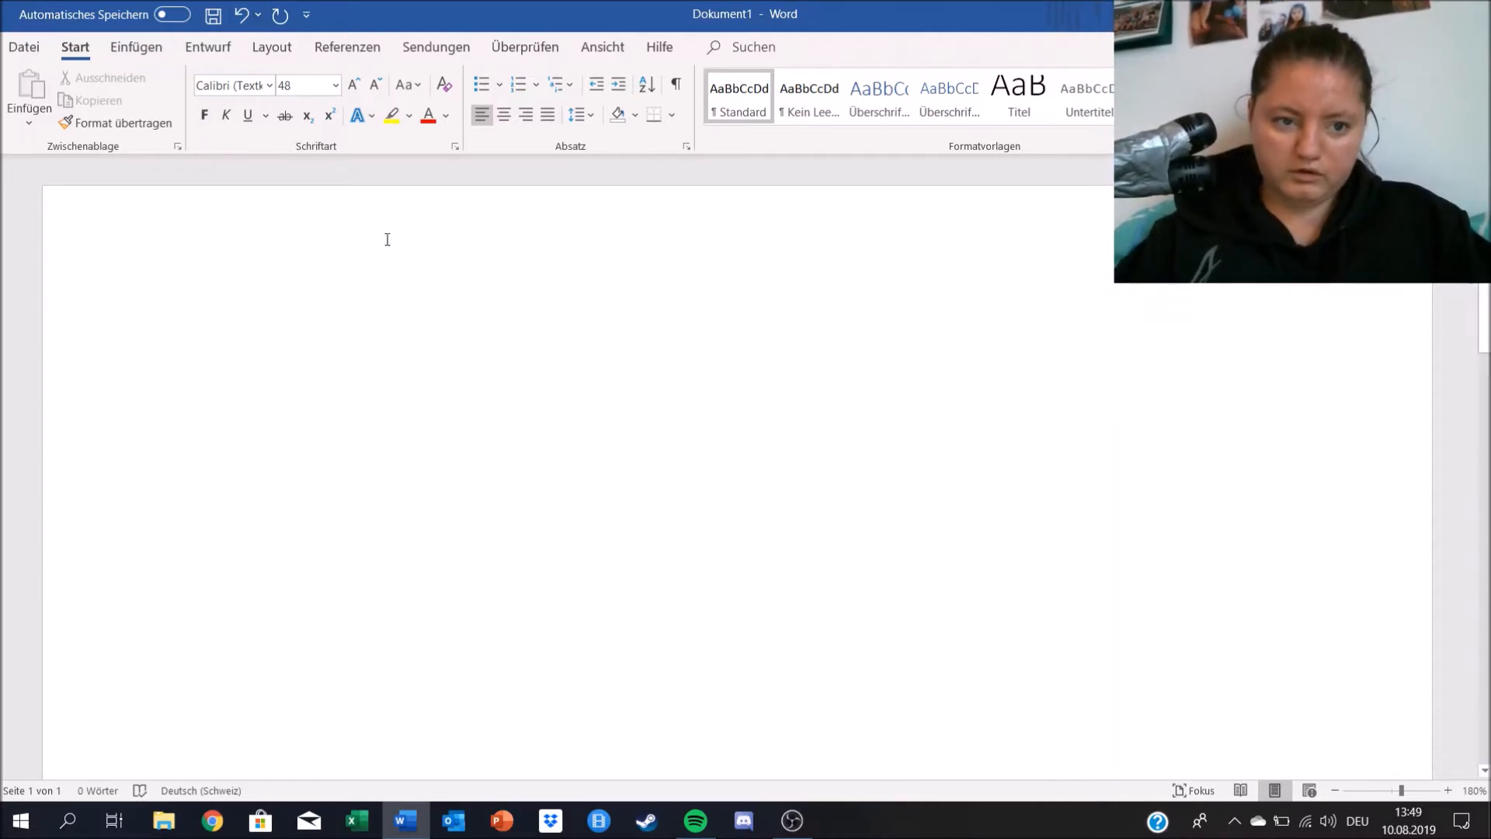
{"action": "type", "text": "fsafdfsa"}
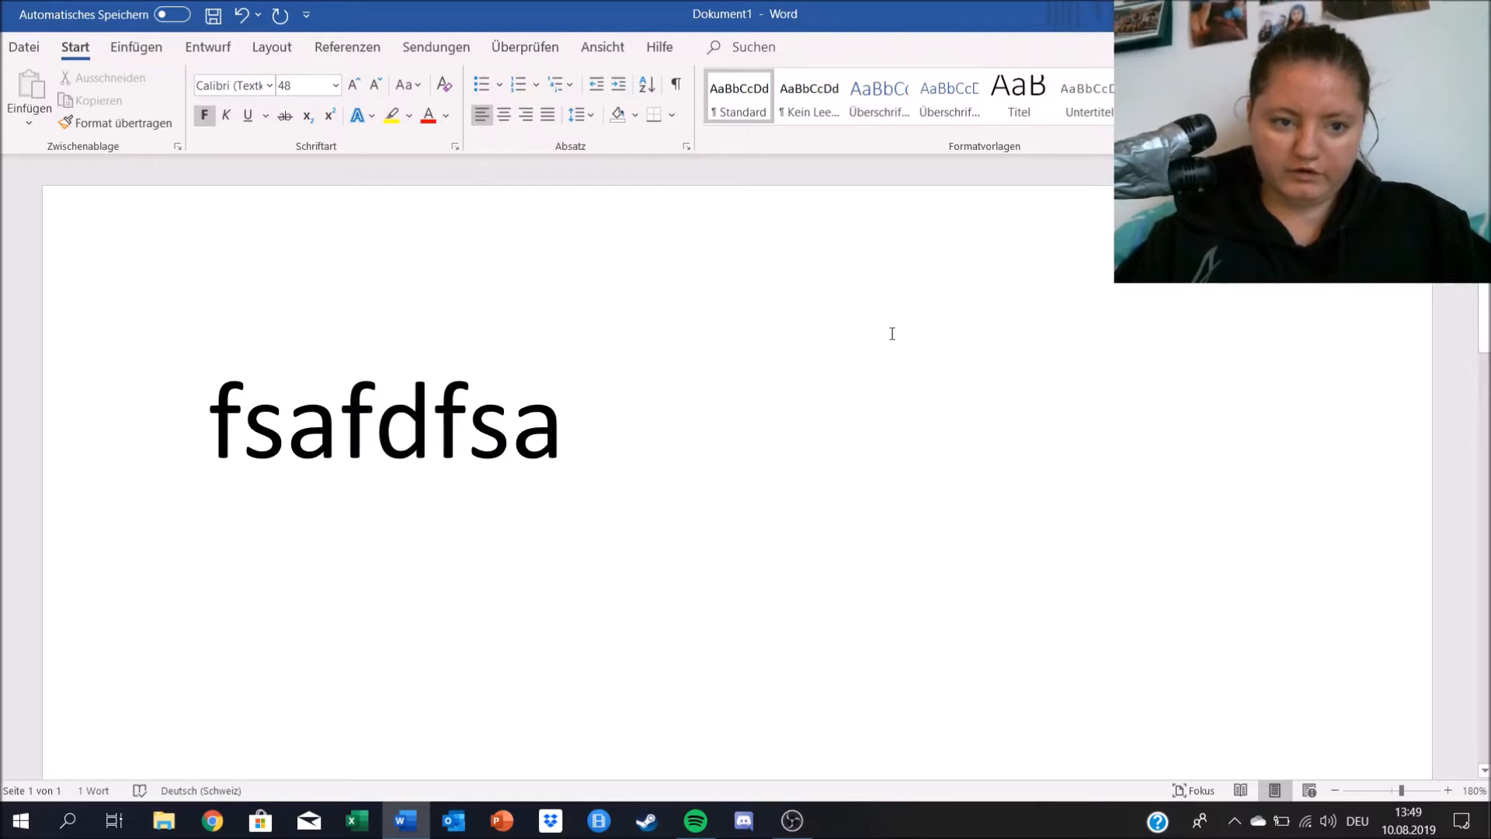
{"action": "type", "text": " fafdsasdasd"}
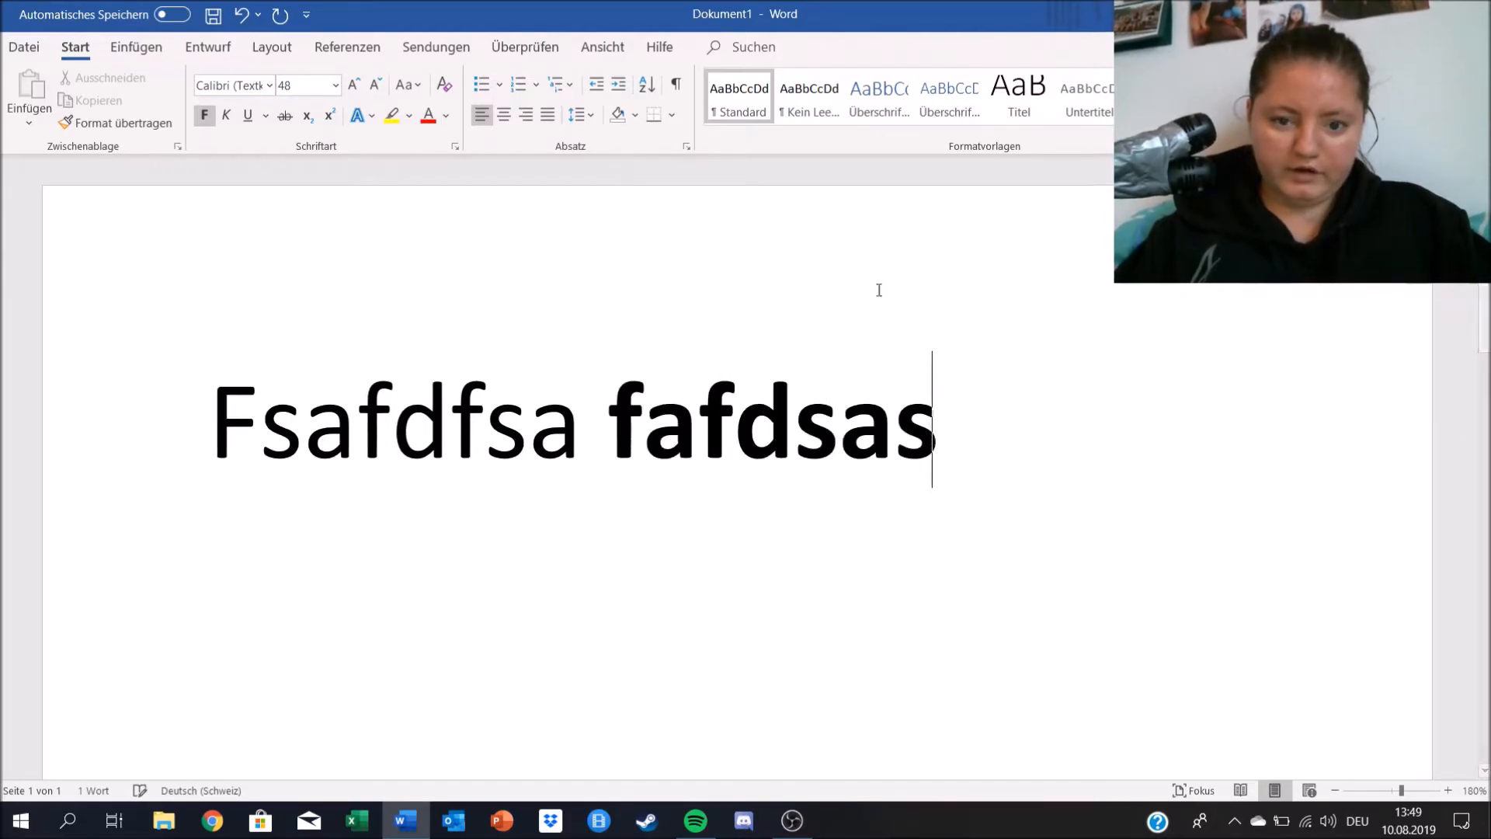
- Make the word "Fsafdfsa" bold, and switch bold off and back on for the whole line
{"action": "left_click_drag", "start_coordinate": [579, 416], "coordinate": [124, 416]}
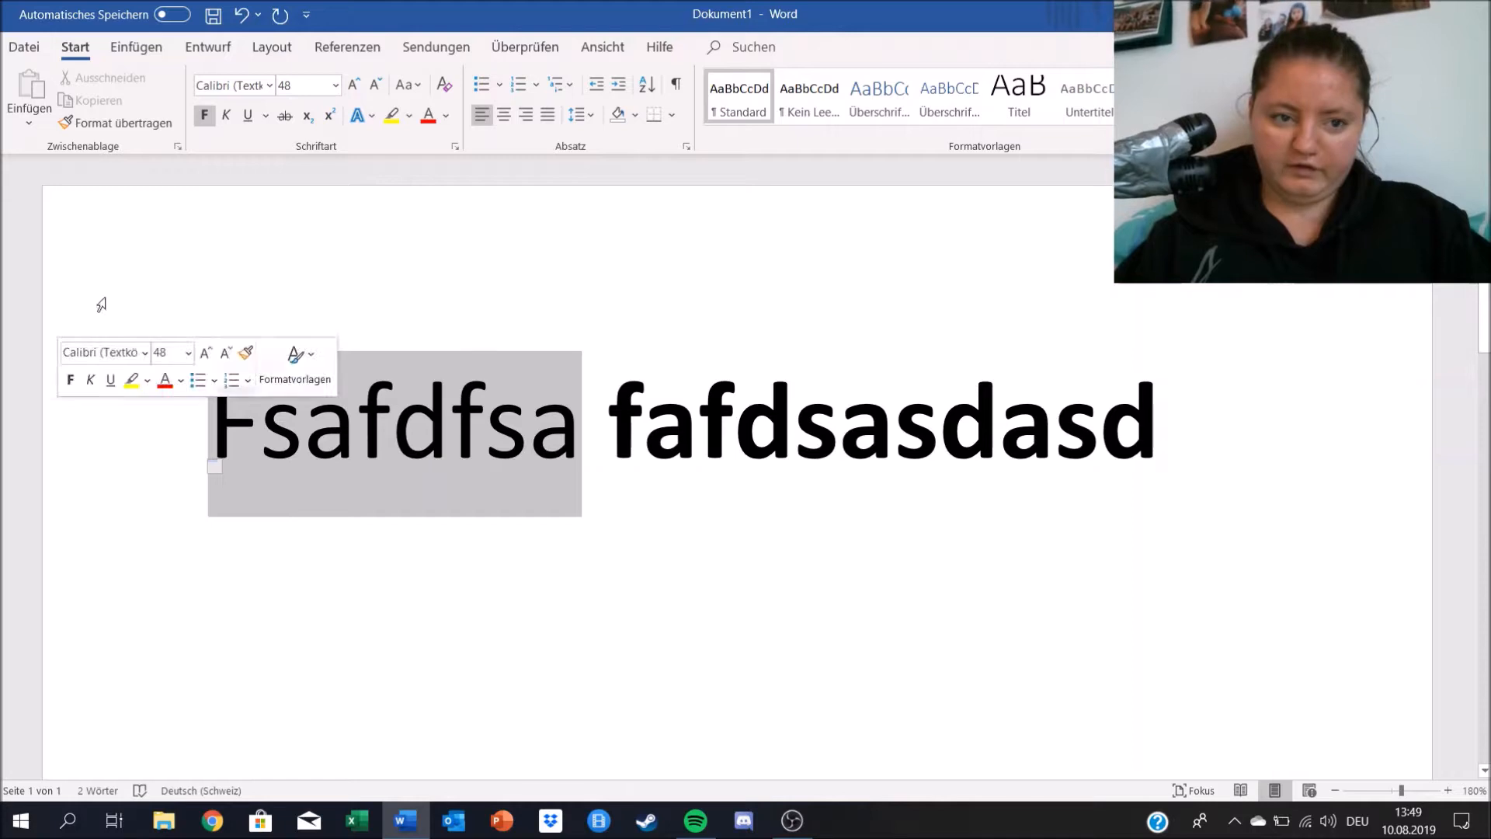
{"action": "left_click", "coordinate": [204, 115]}
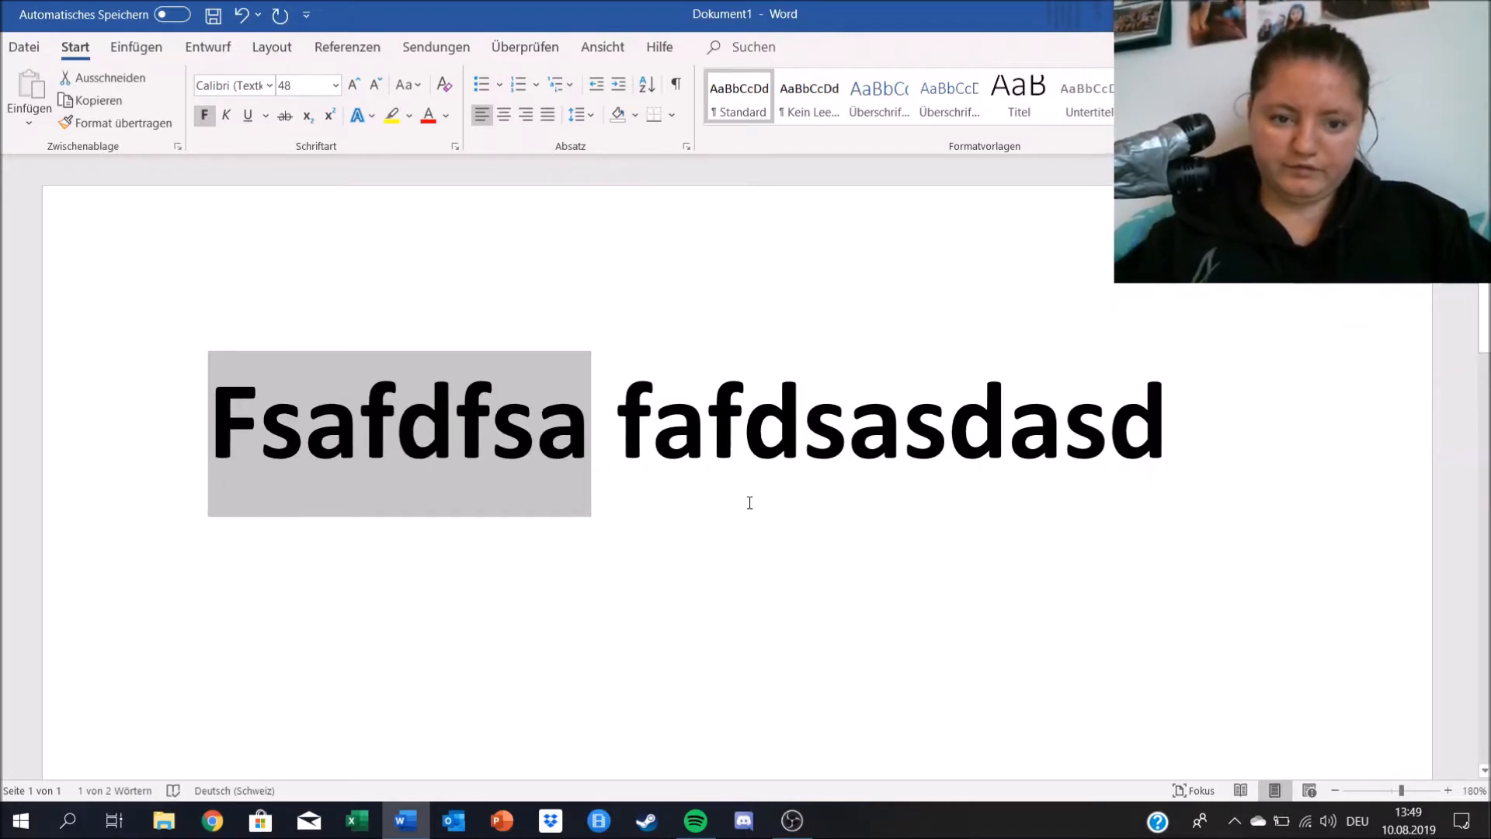
{"action": "left_click_drag", "start_coordinate": [1199, 397], "coordinate": [533, 476]}
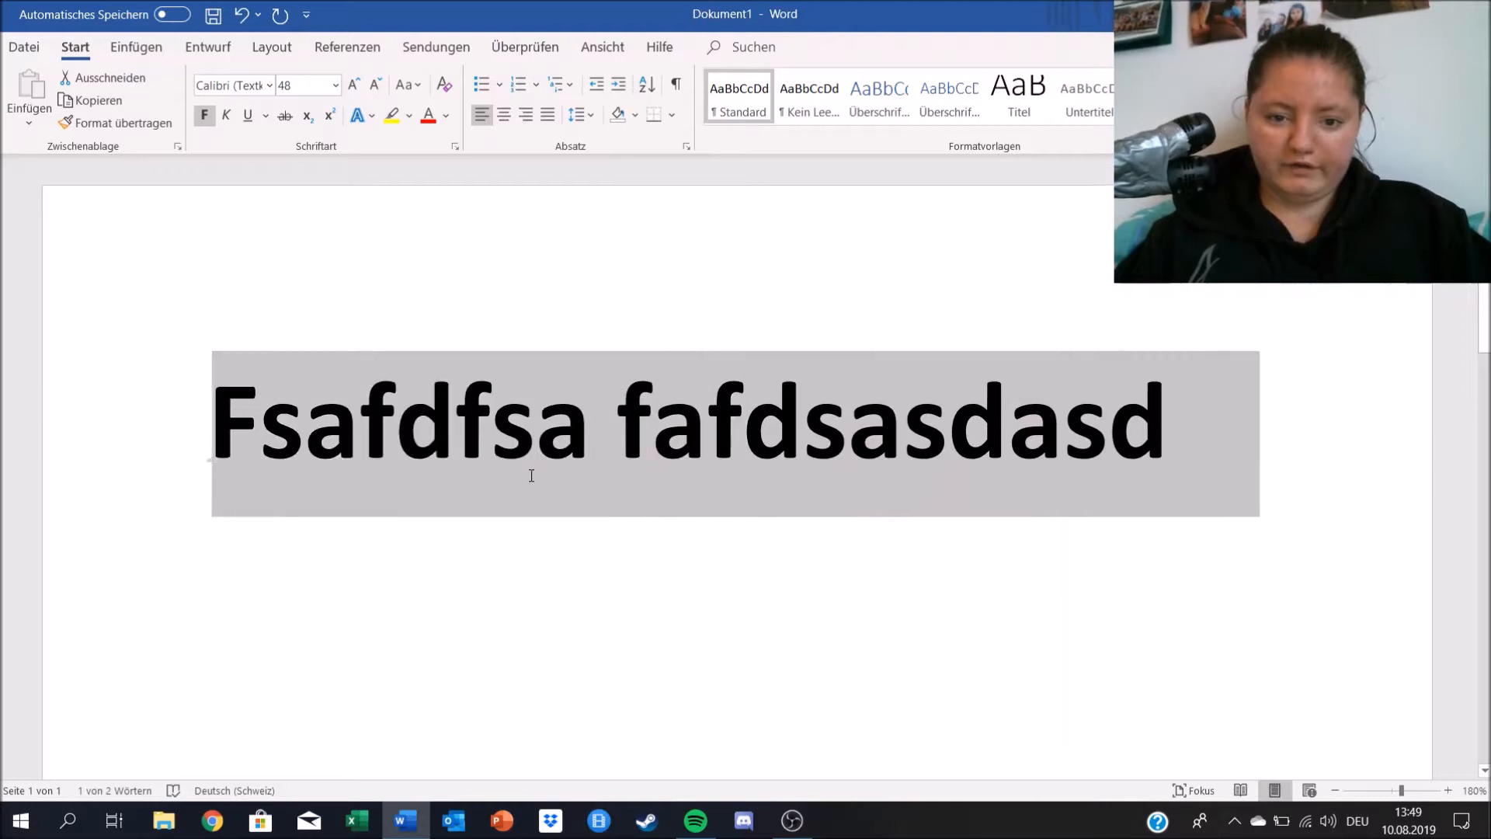
{"action": "left_click", "coordinate": [205, 117]}
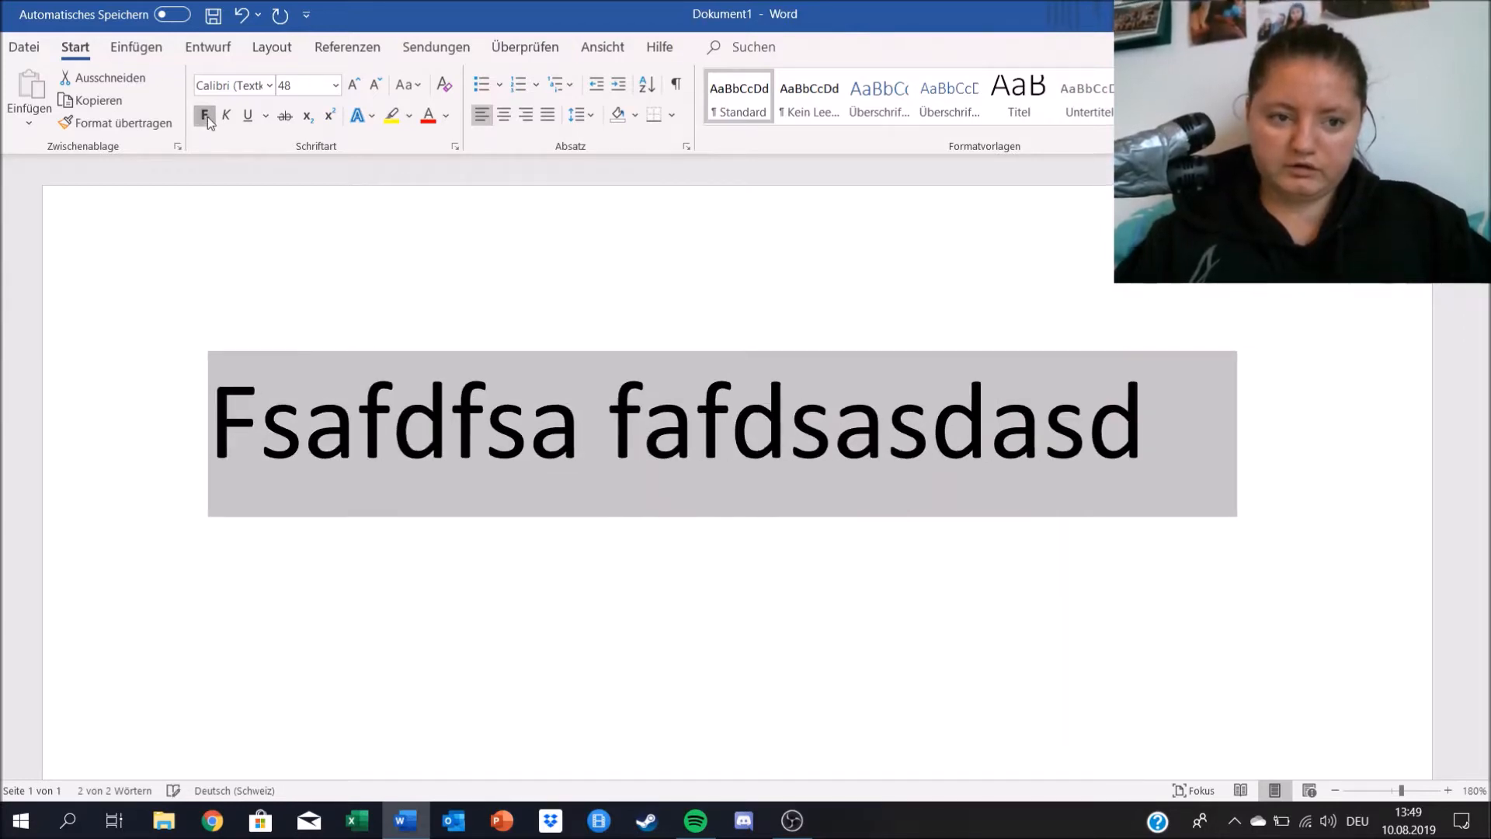
{"action": "left_click", "coordinate": [208, 116]}
{"action": "left_click", "coordinate": [284, 194]}
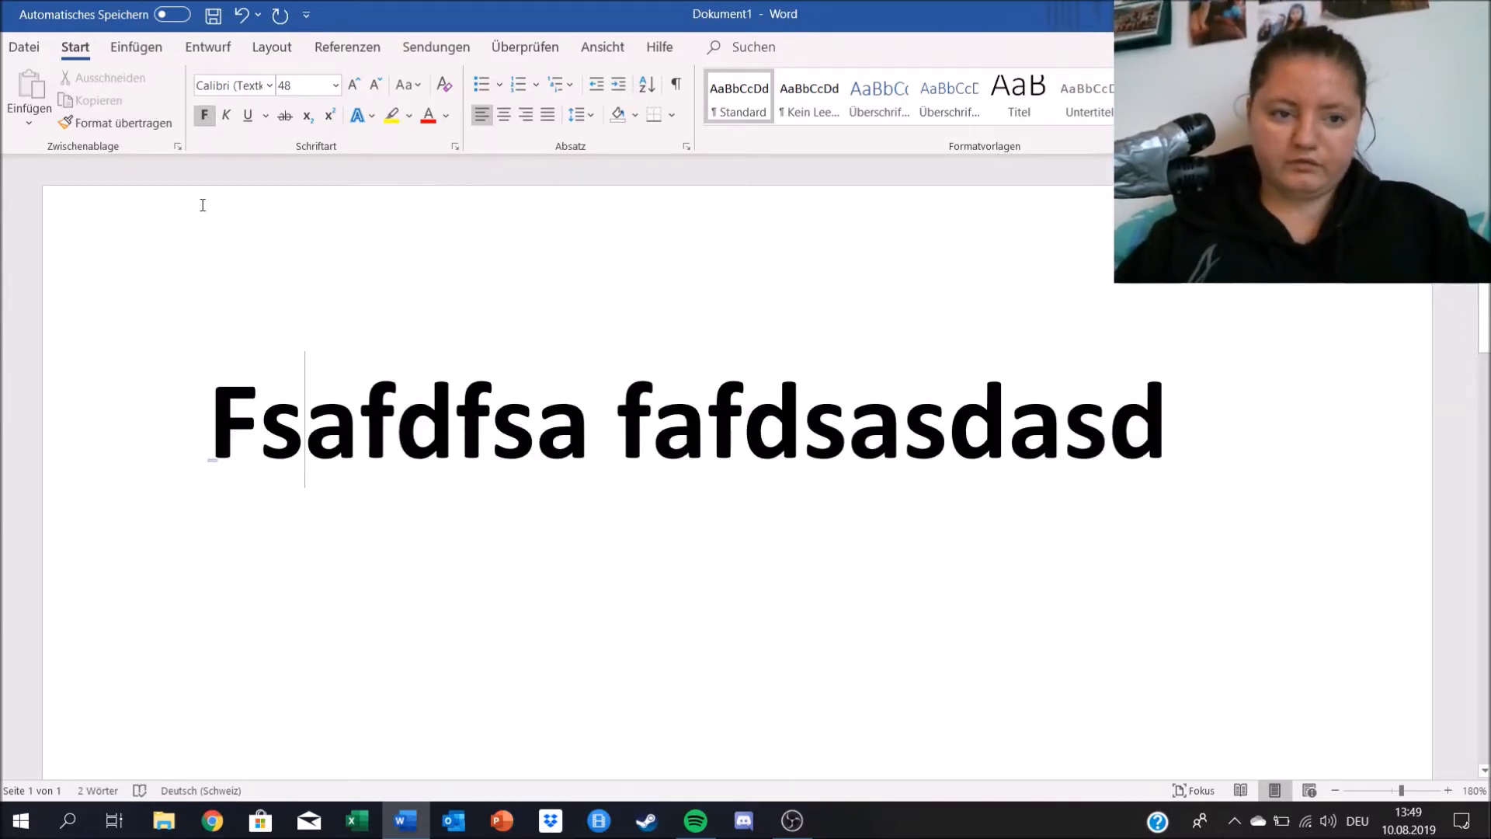
- Set the whole line "Fsafdfsa fafdsasdasd" in italics and underline it
{"action": "left_click", "coordinate": [119, 413]}
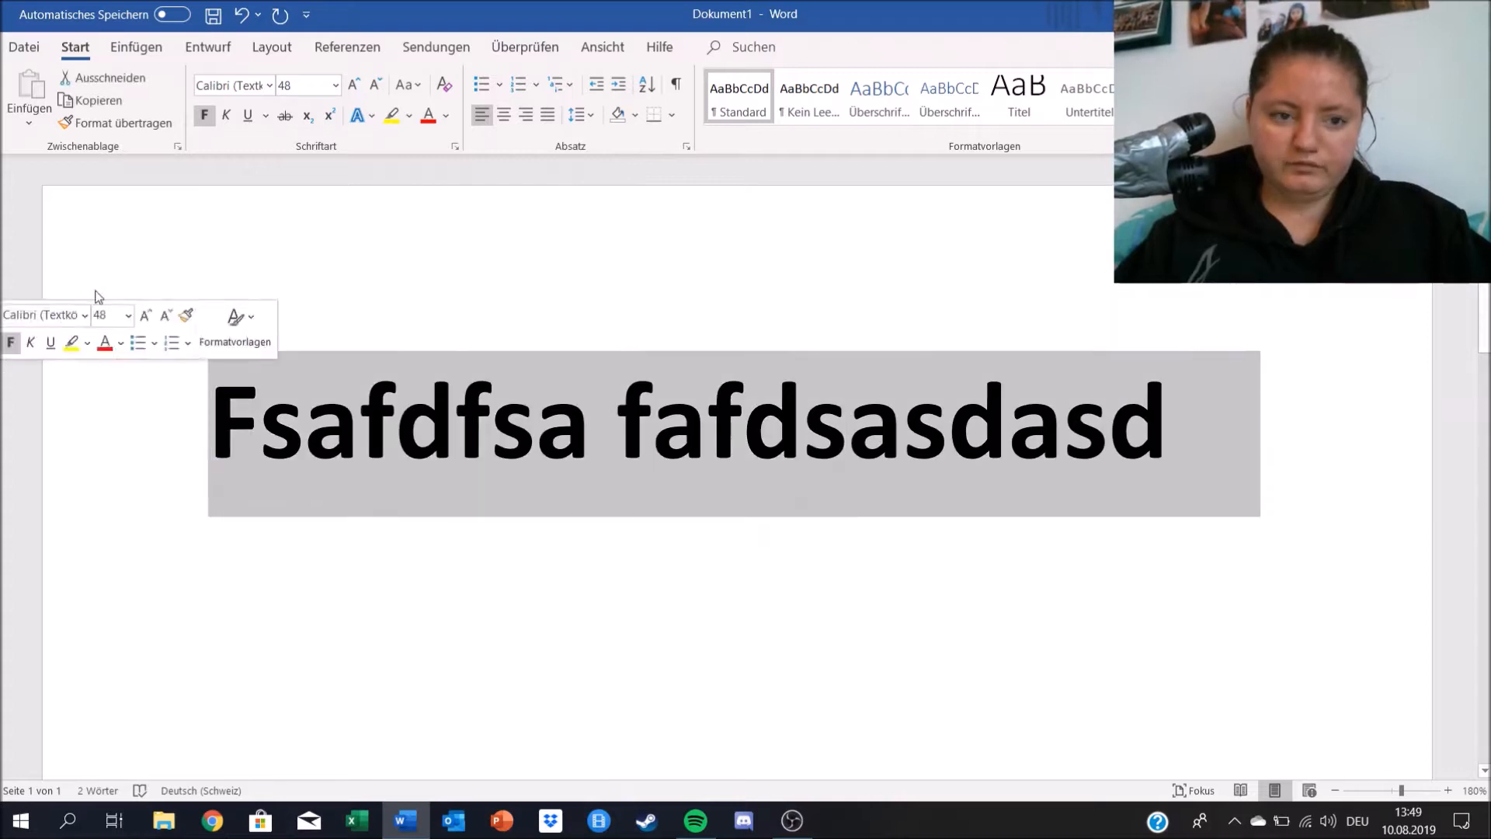
{"action": "left_click", "coordinate": [229, 122]}
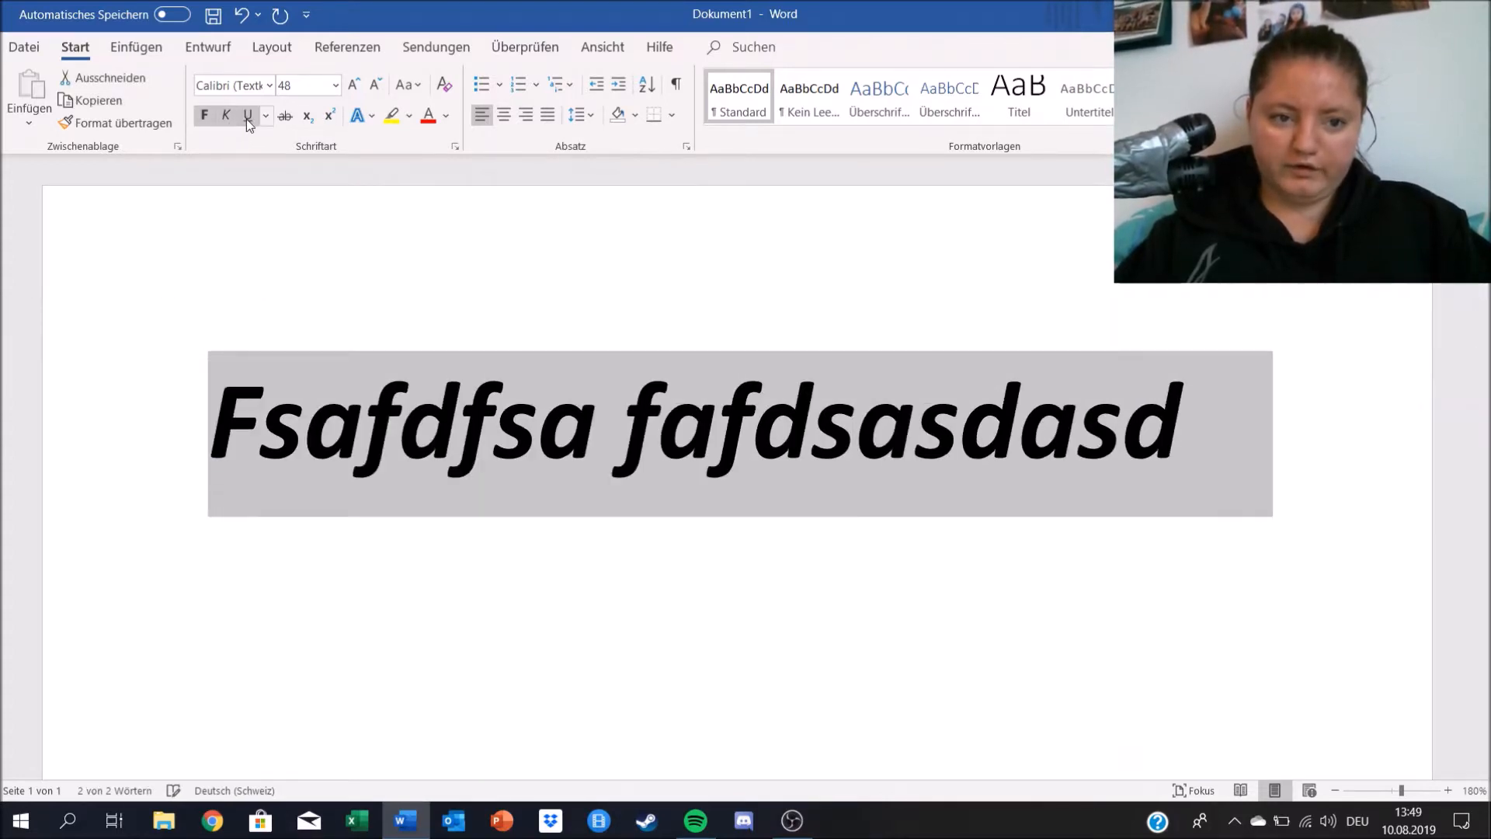
{"action": "left_click", "coordinate": [247, 116]}
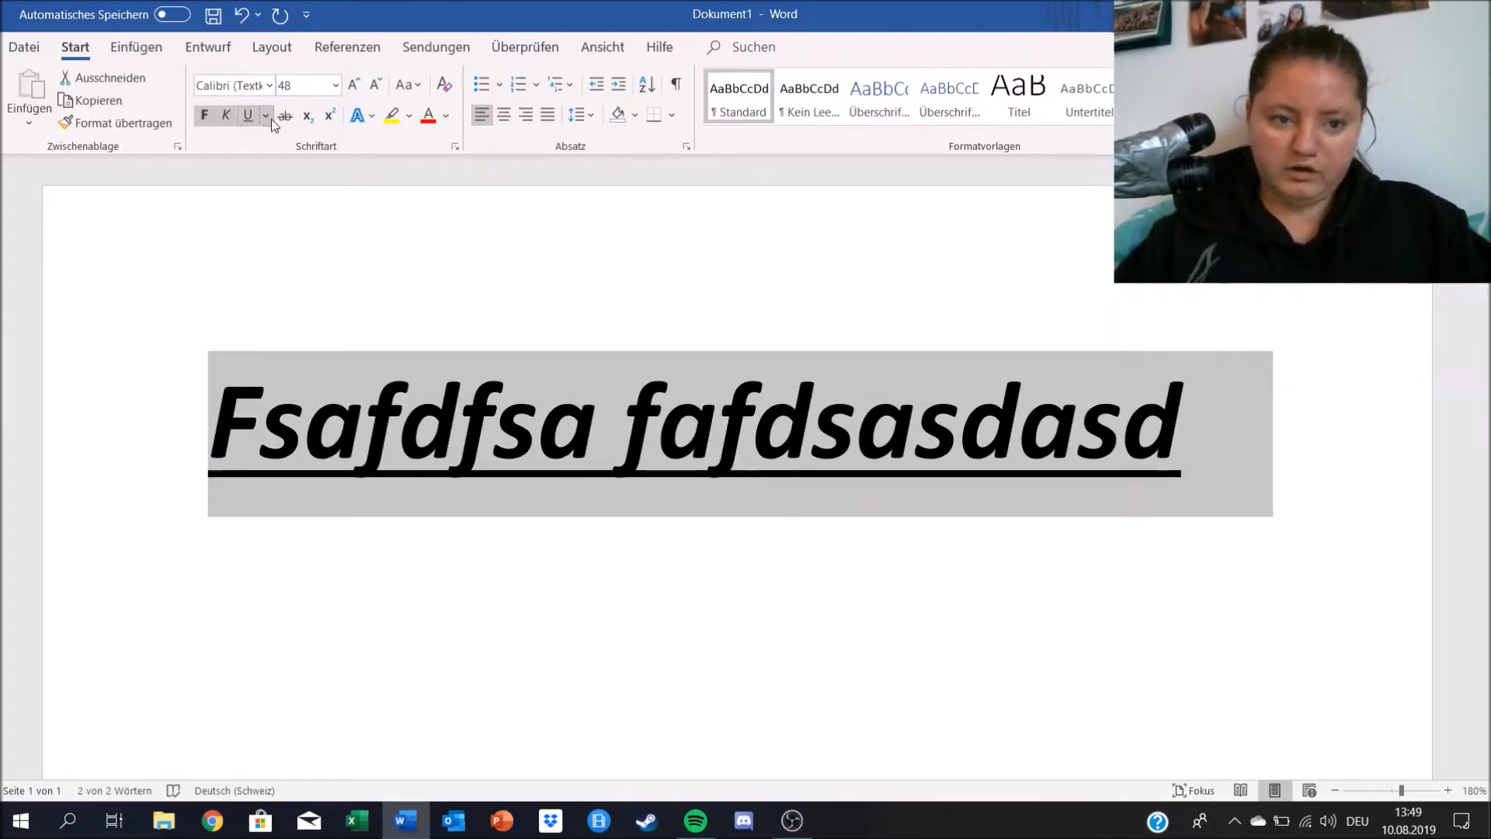
- Look through the available underline styles and the additional underline settings in the Font dialog
{"action": "left_click", "coordinate": [272, 119]}
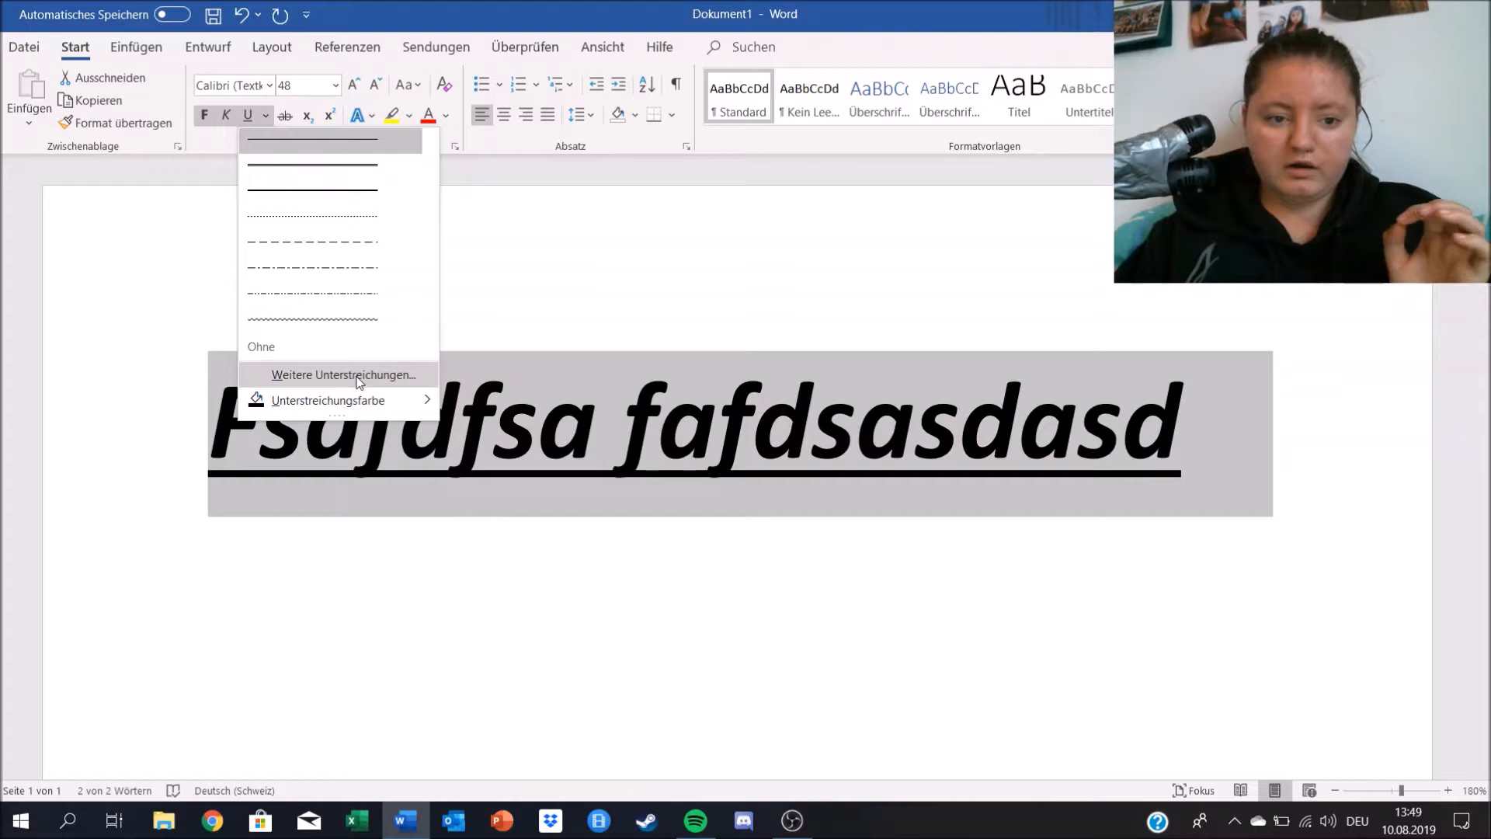
{"action": "left_click", "coordinate": [357, 375]}
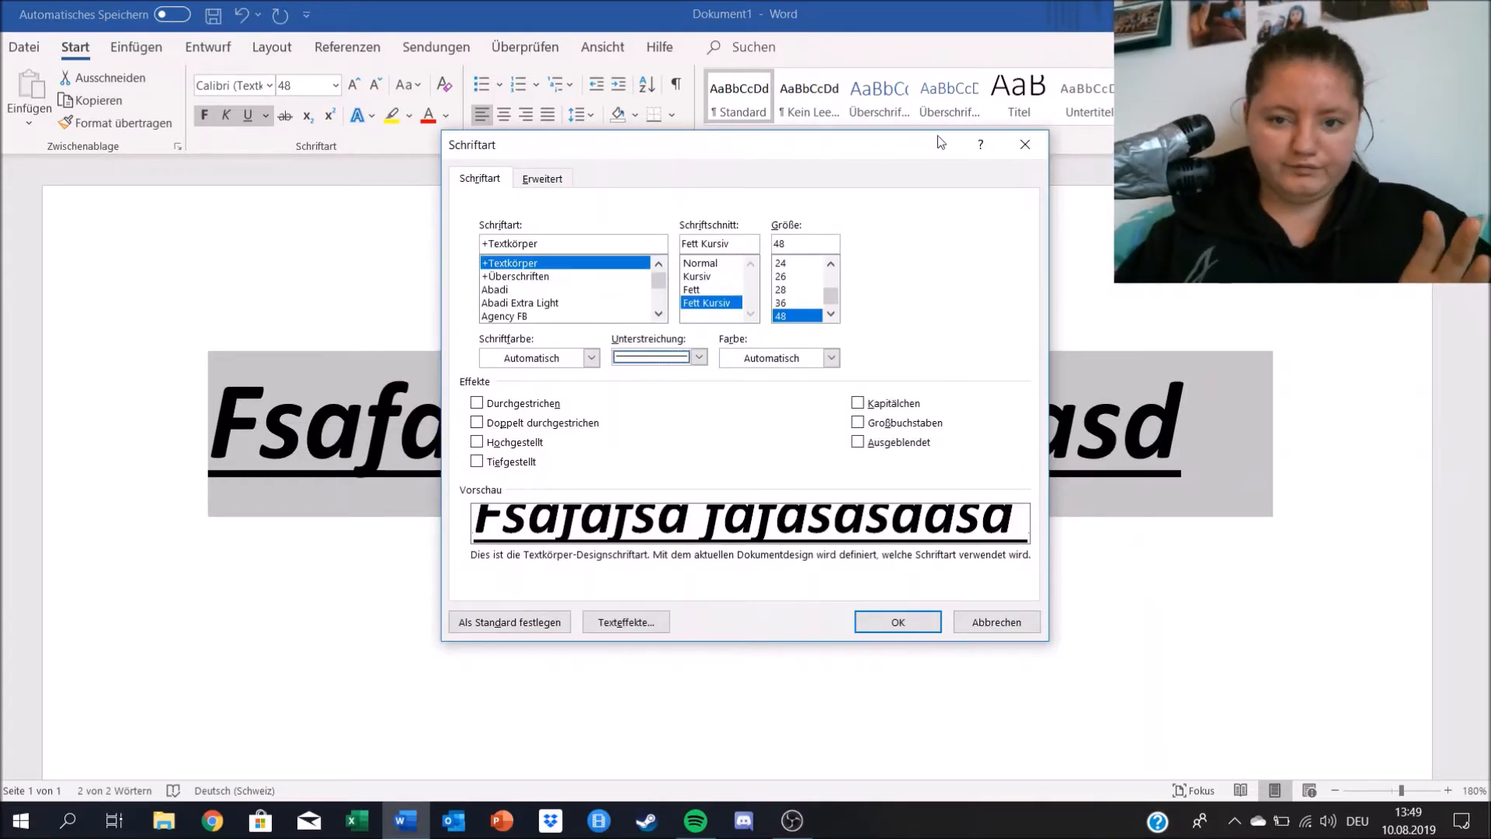
{"action": "left_click", "coordinate": [1023, 145]}
- Try the font Angsana New for the selected line in the Font dialog
{"action": "left_click", "coordinate": [266, 115]}
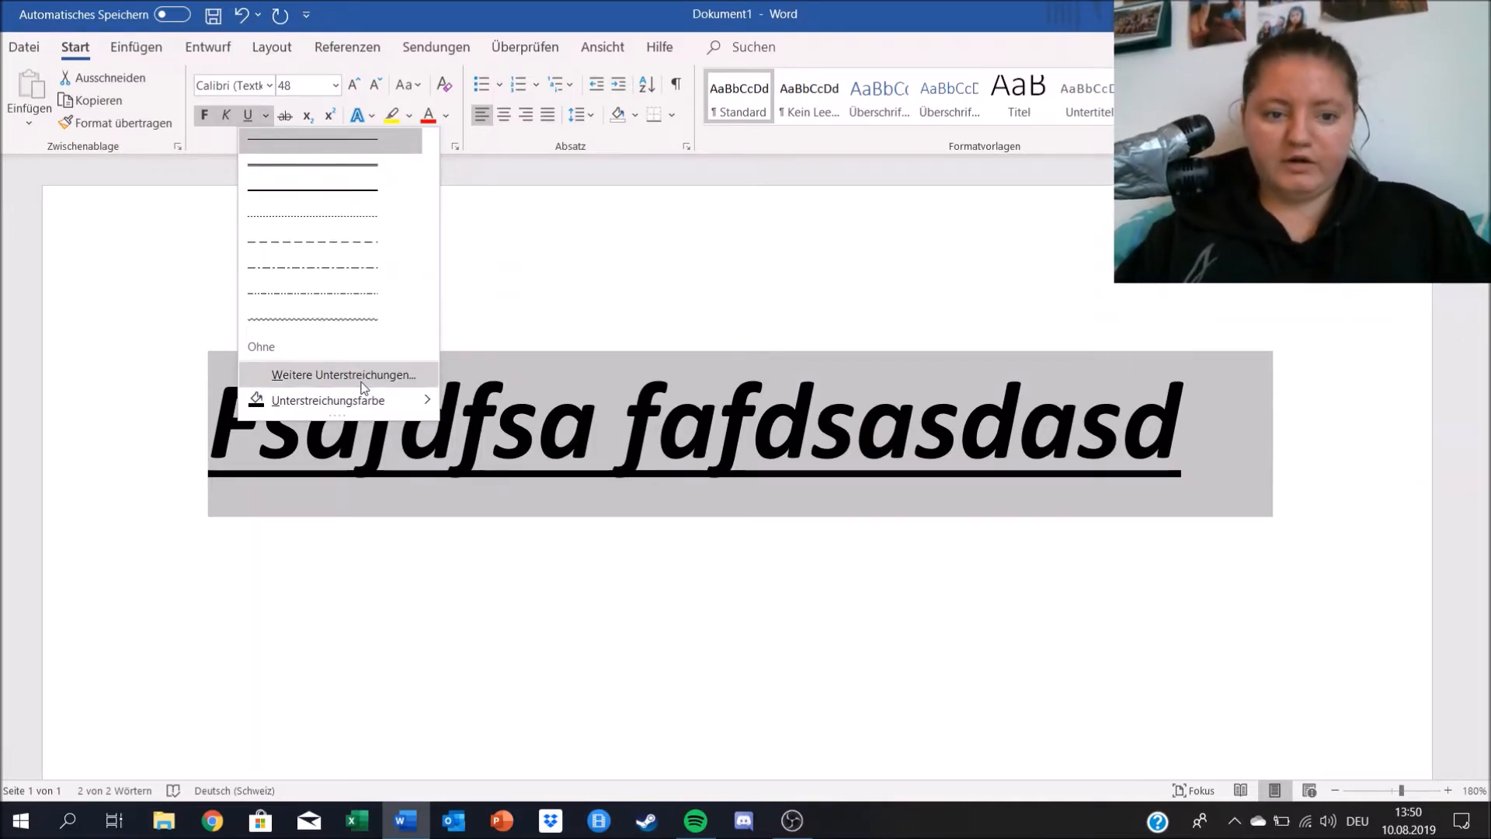
{"action": "left_click", "coordinate": [392, 376]}
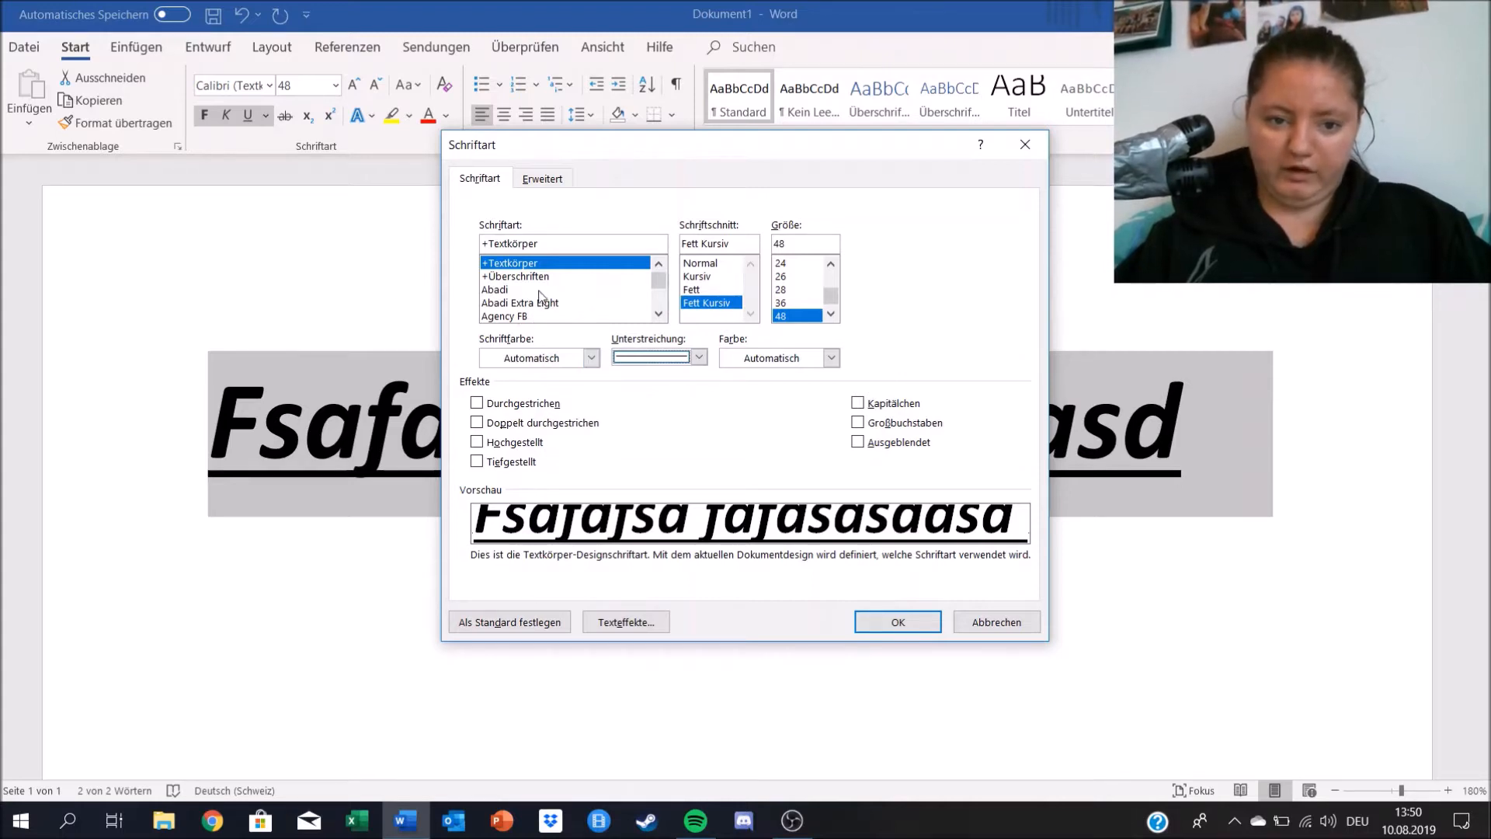
{"action": "left_click", "coordinate": [659, 315]}
{"action": "left_click", "coordinate": [660, 316]}
{"action": "left_click", "coordinate": [660, 316]}
{"action": "left_click", "coordinate": [660, 316]}
{"action": "left_click", "coordinate": [511, 303]}
{"action": "left_click", "coordinate": [529, 319]}
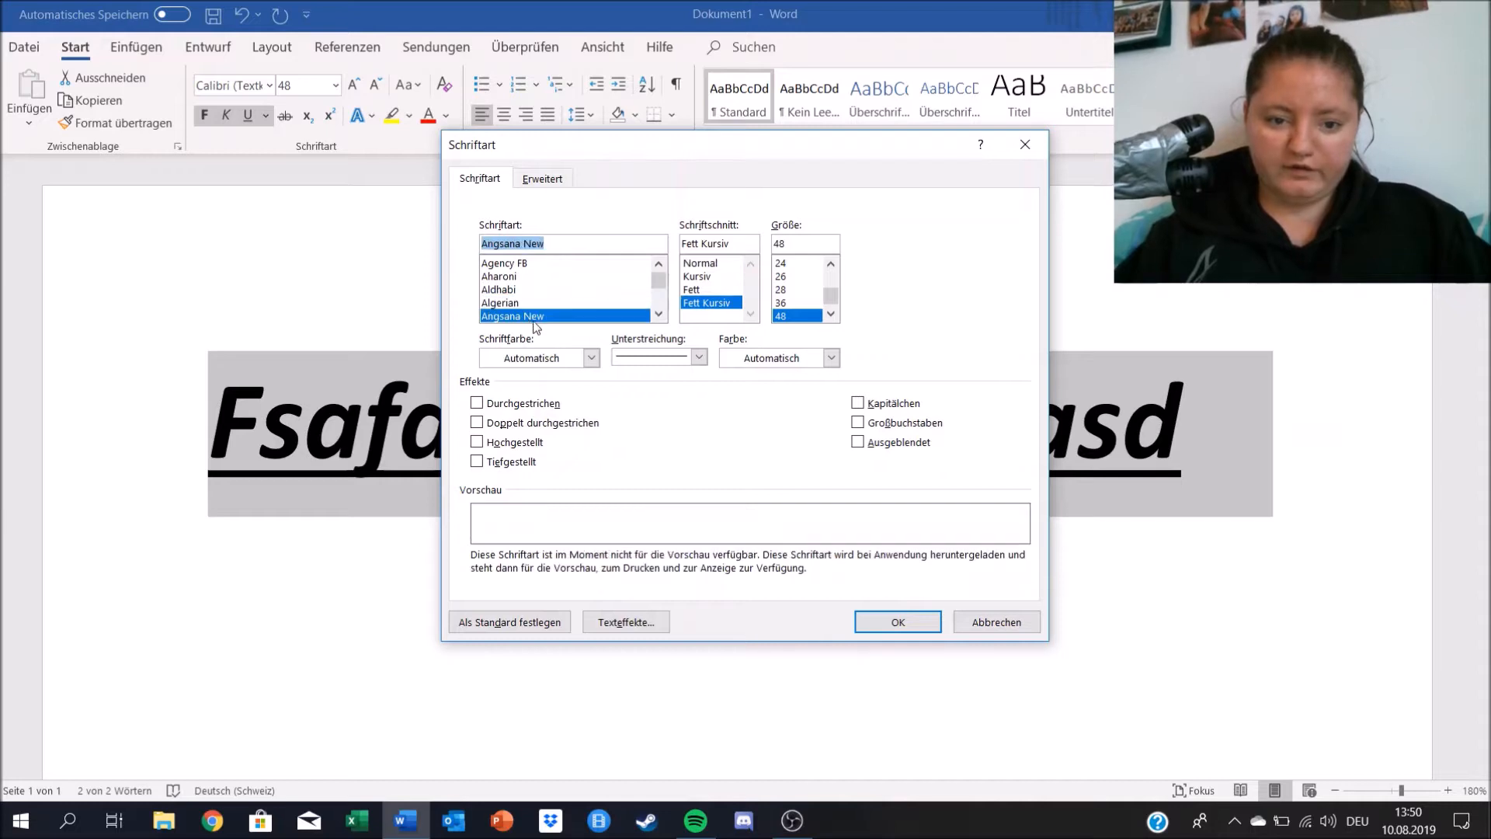
{"action": "left_click", "coordinate": [536, 289]}
{"action": "left_click", "coordinate": [525, 319]}
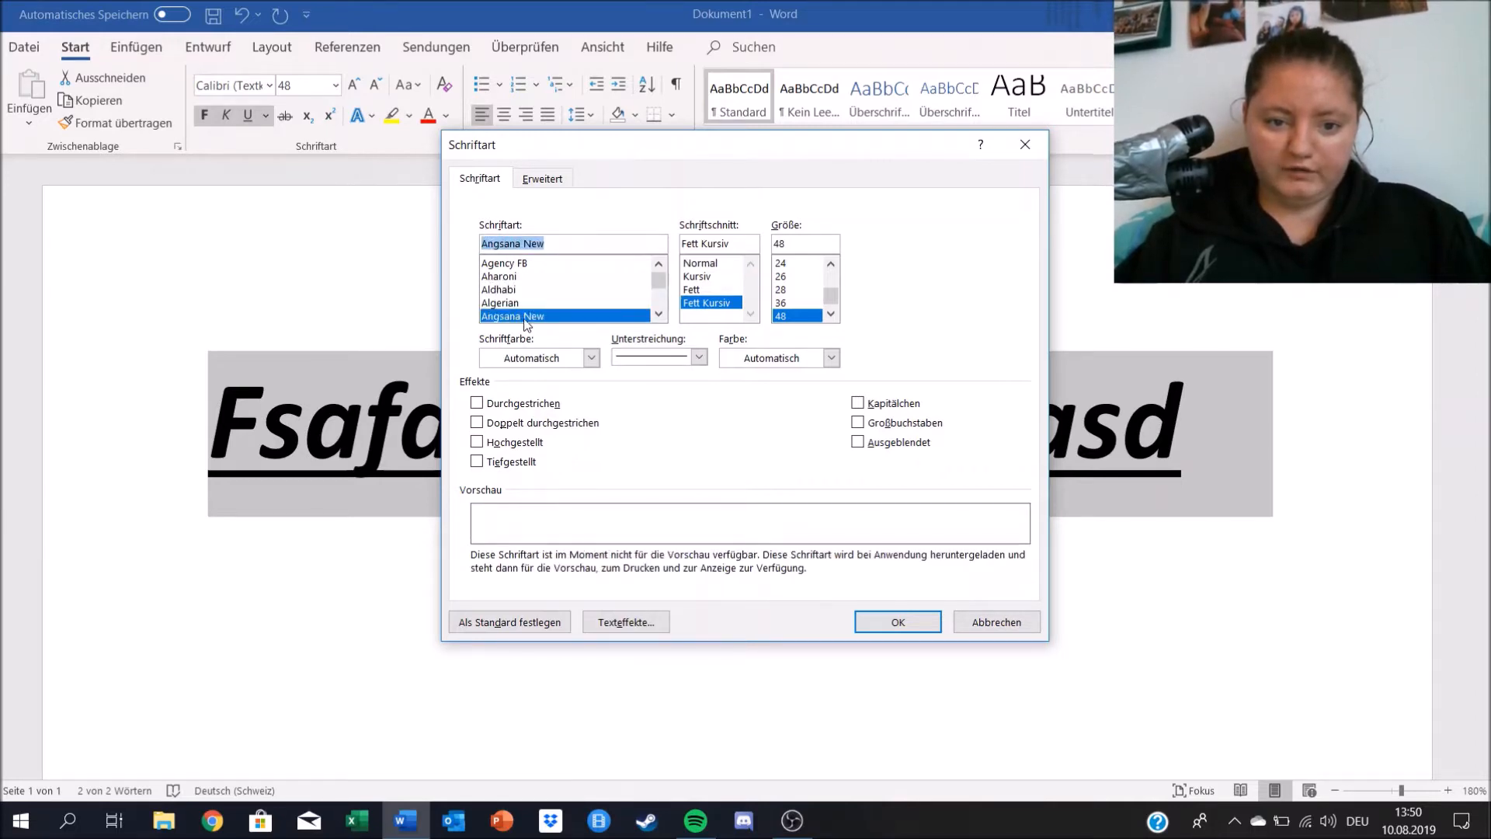
{"action": "scroll", "coordinate": [578, 299], "scroll_direction": "down", "scroll_amount": 2}
- Try the font style Normal at size 36 with a thick long-dashed underline
{"action": "left_click", "coordinate": [708, 289]}
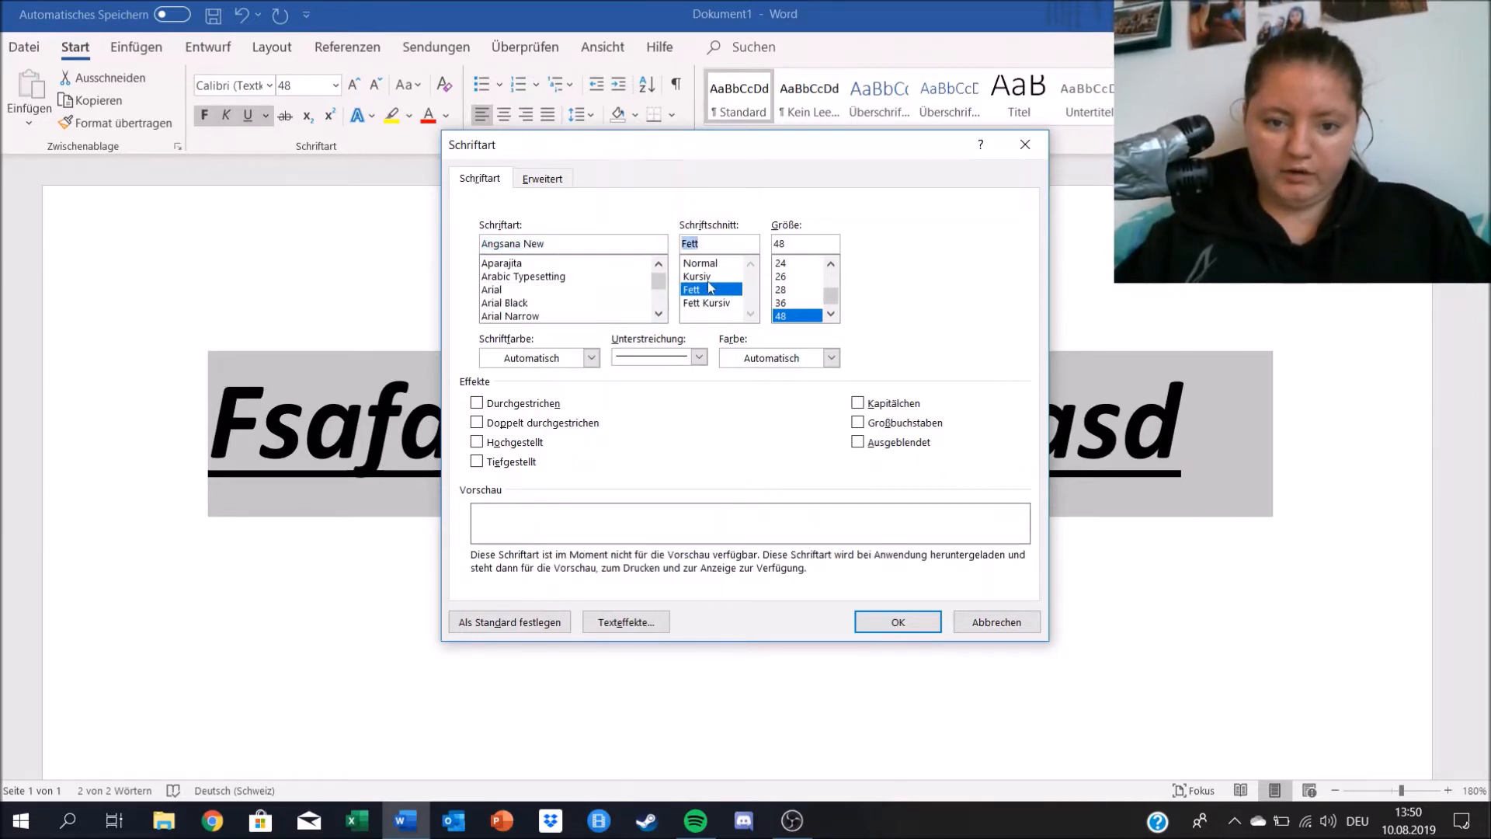
{"action": "left_click", "coordinate": [708, 303]}
{"action": "left_click", "coordinate": [707, 263]}
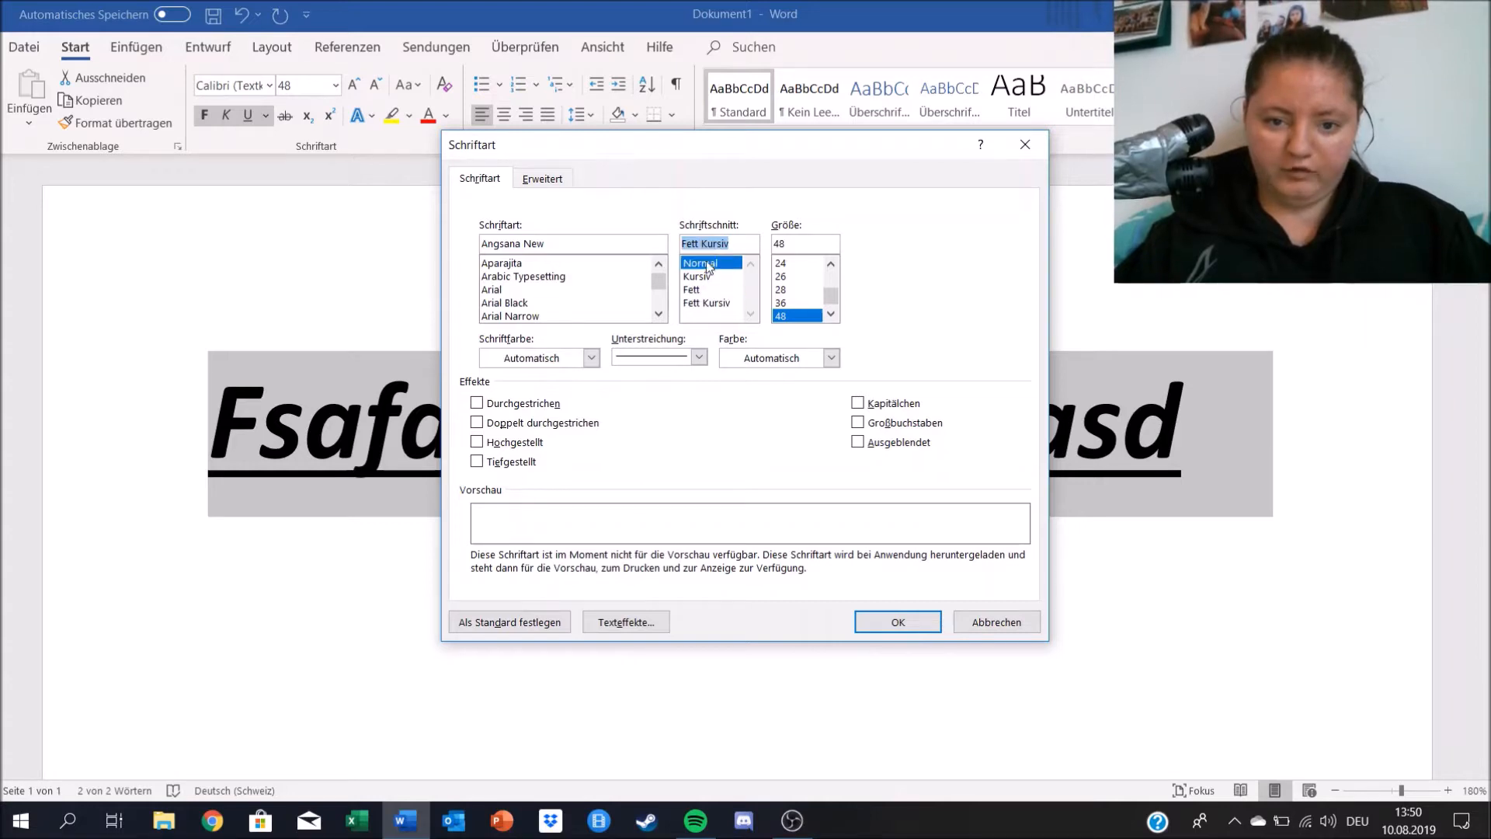
{"action": "left_click", "coordinate": [797, 303]}
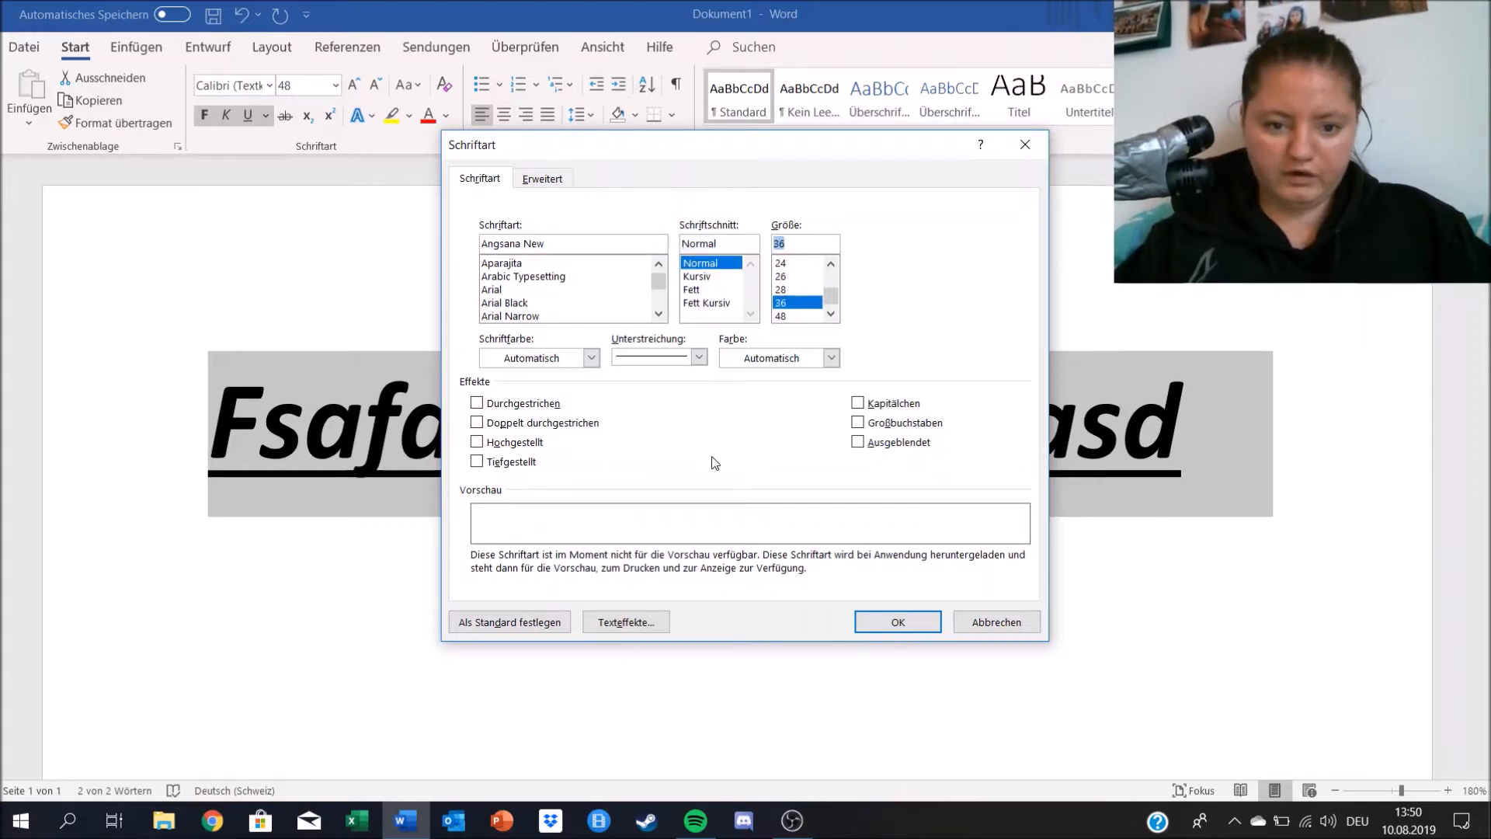
{"action": "left_click", "coordinate": [697, 357]}
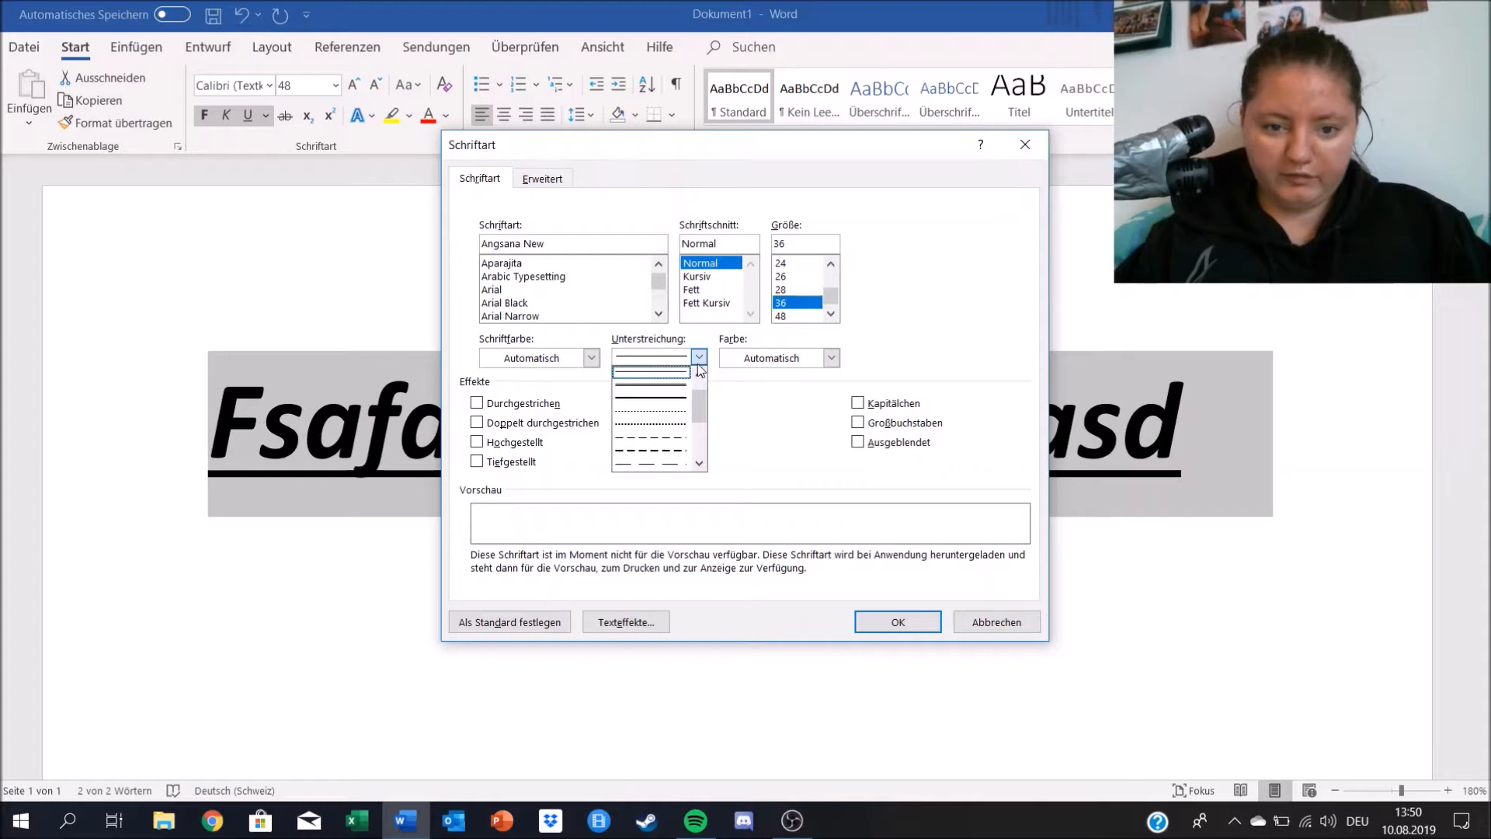
{"action": "scroll", "coordinate": [669, 439], "scroll_direction": "down", "scroll_amount": 3}
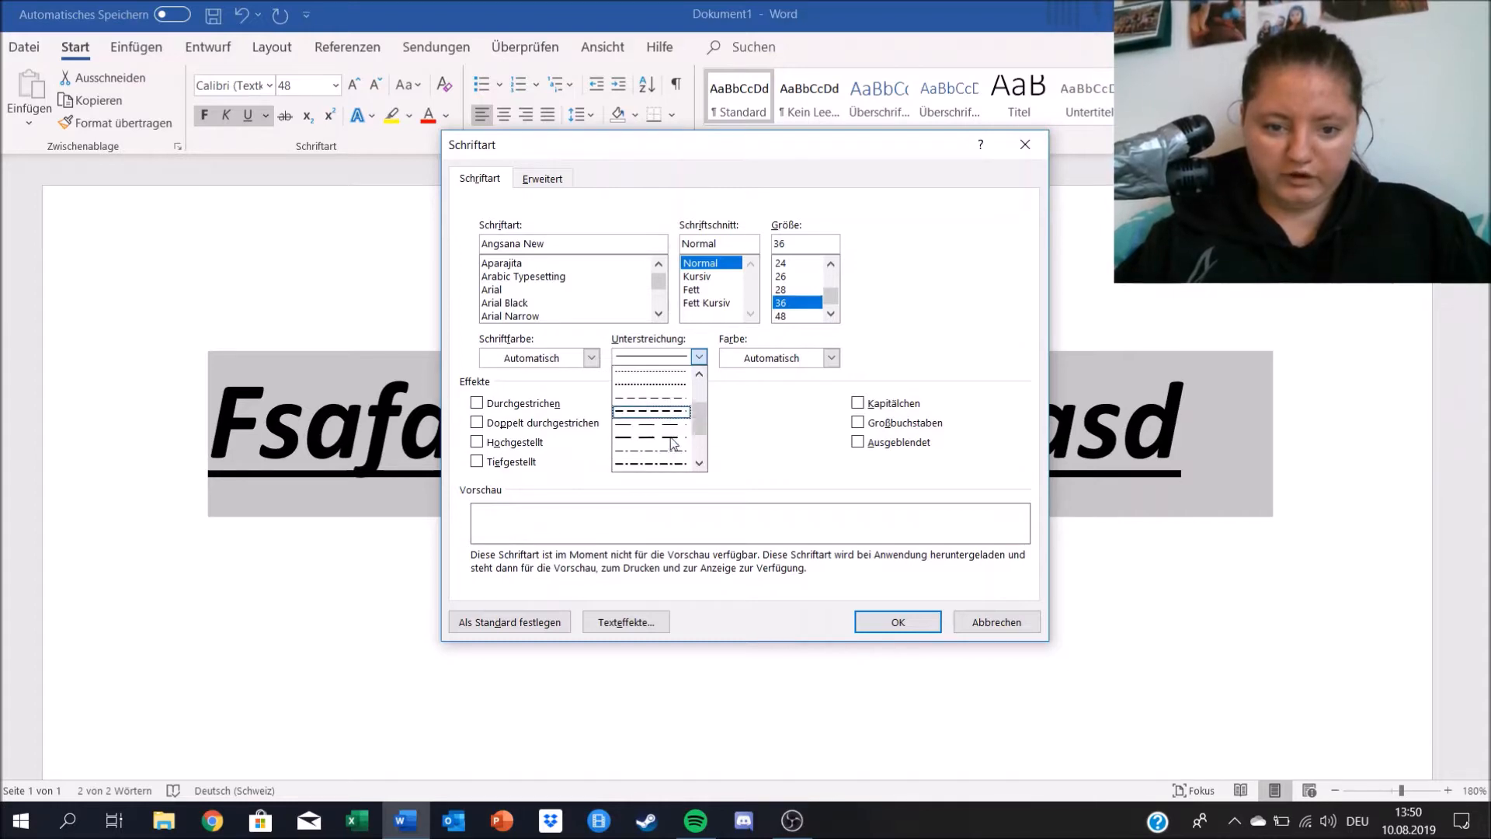
{"action": "left_click", "coordinate": [665, 439]}
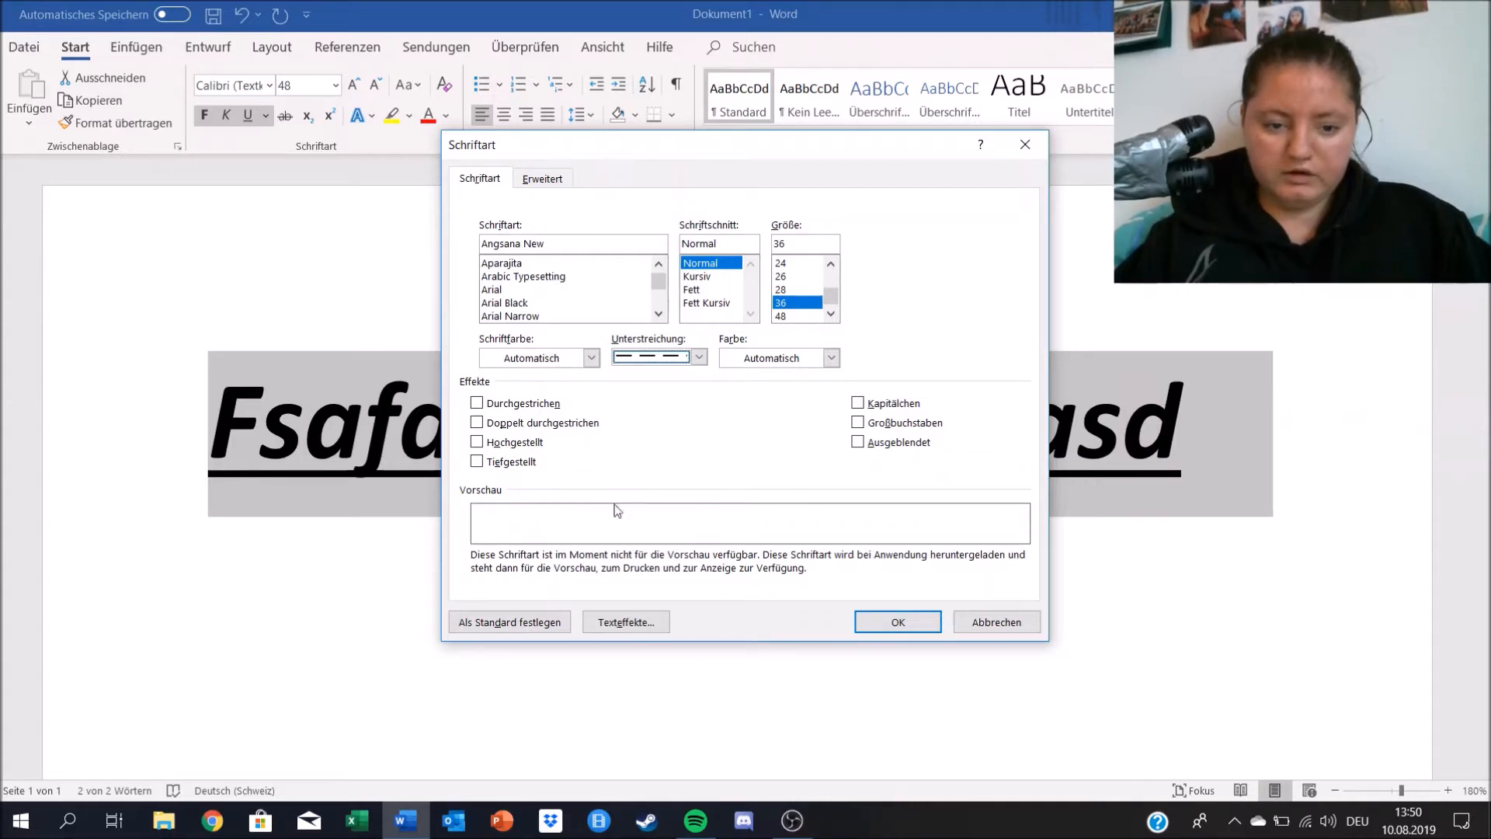
- Examine the advanced character settings and the text effects, and discard the Font dialog without applying it
{"action": "left_click", "coordinate": [542, 178]}
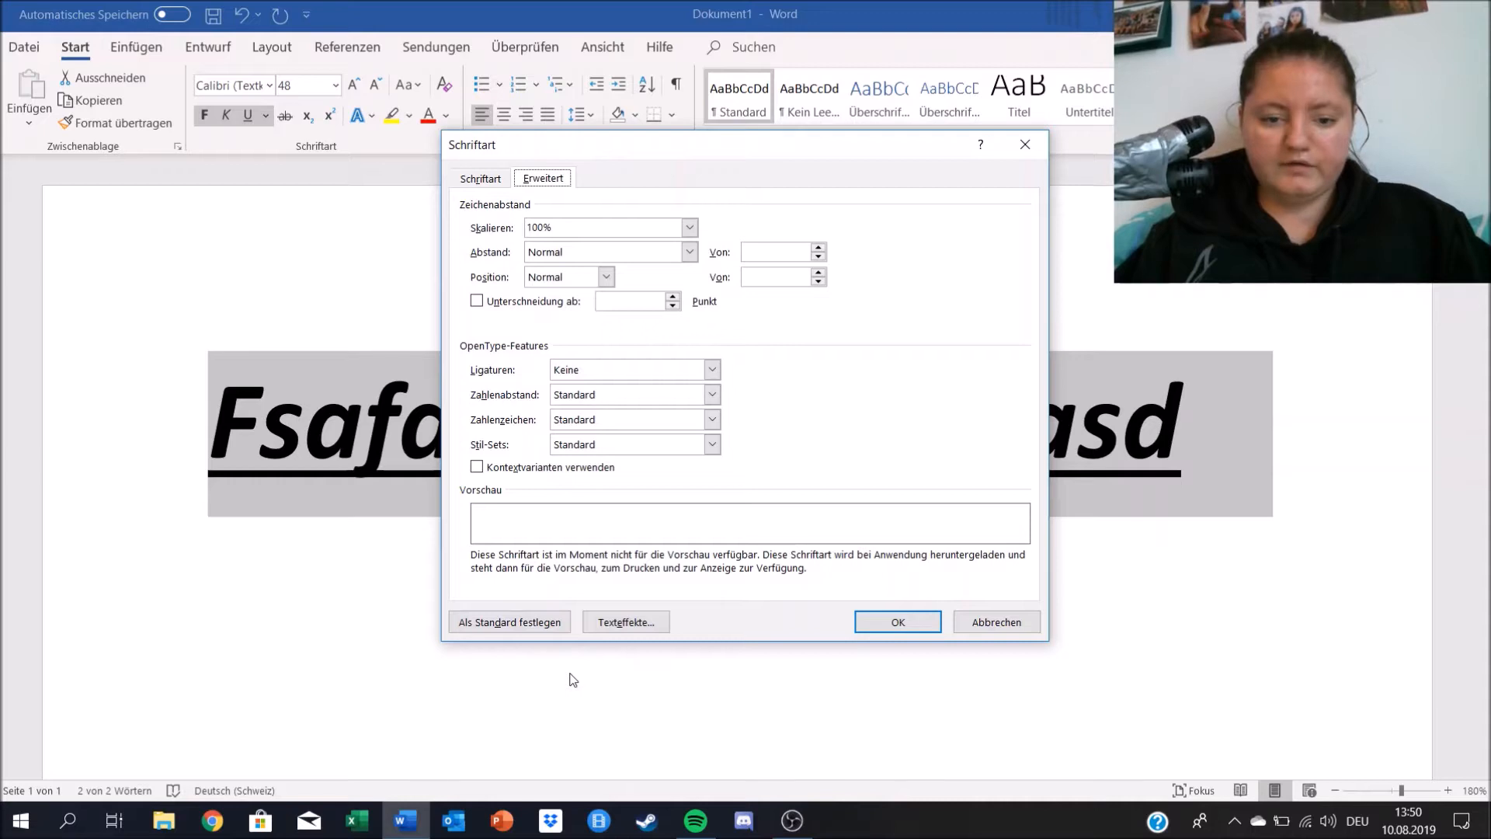
{"action": "left_click", "coordinate": [645, 623]}
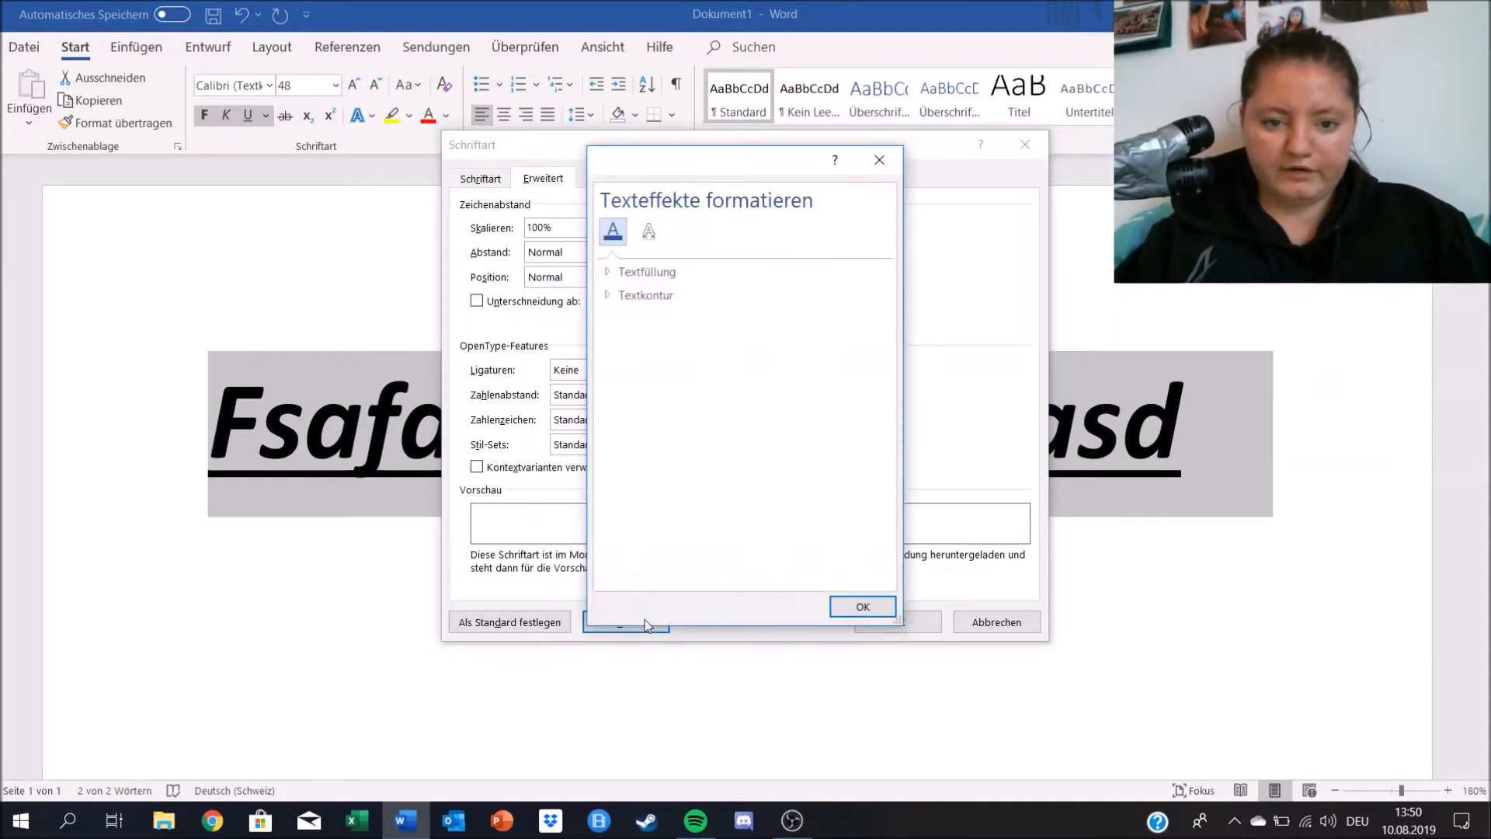
{"action": "left_click", "coordinate": [656, 236]}
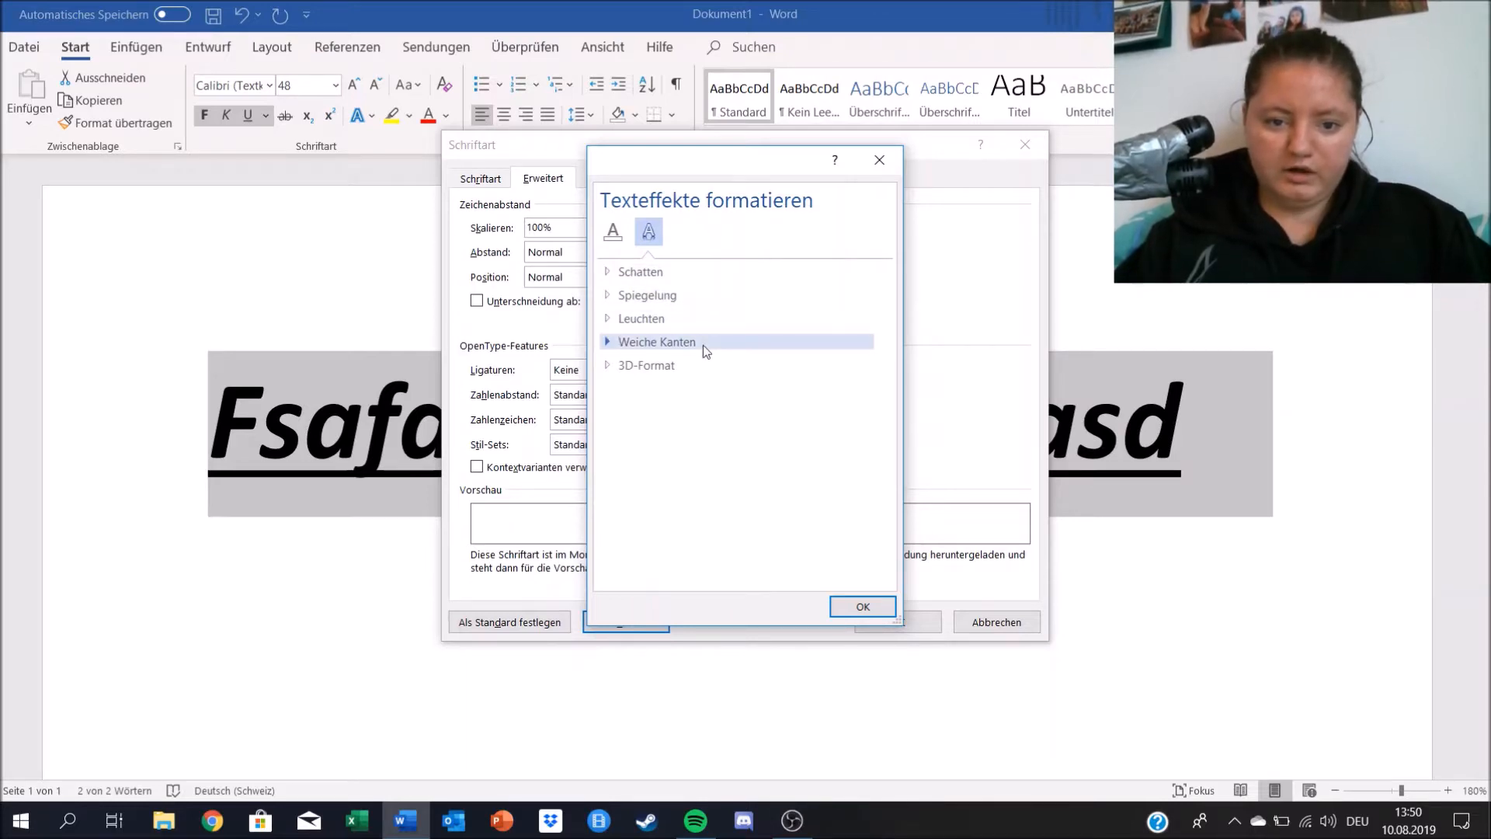
{"action": "left_click", "coordinate": [864, 606]}
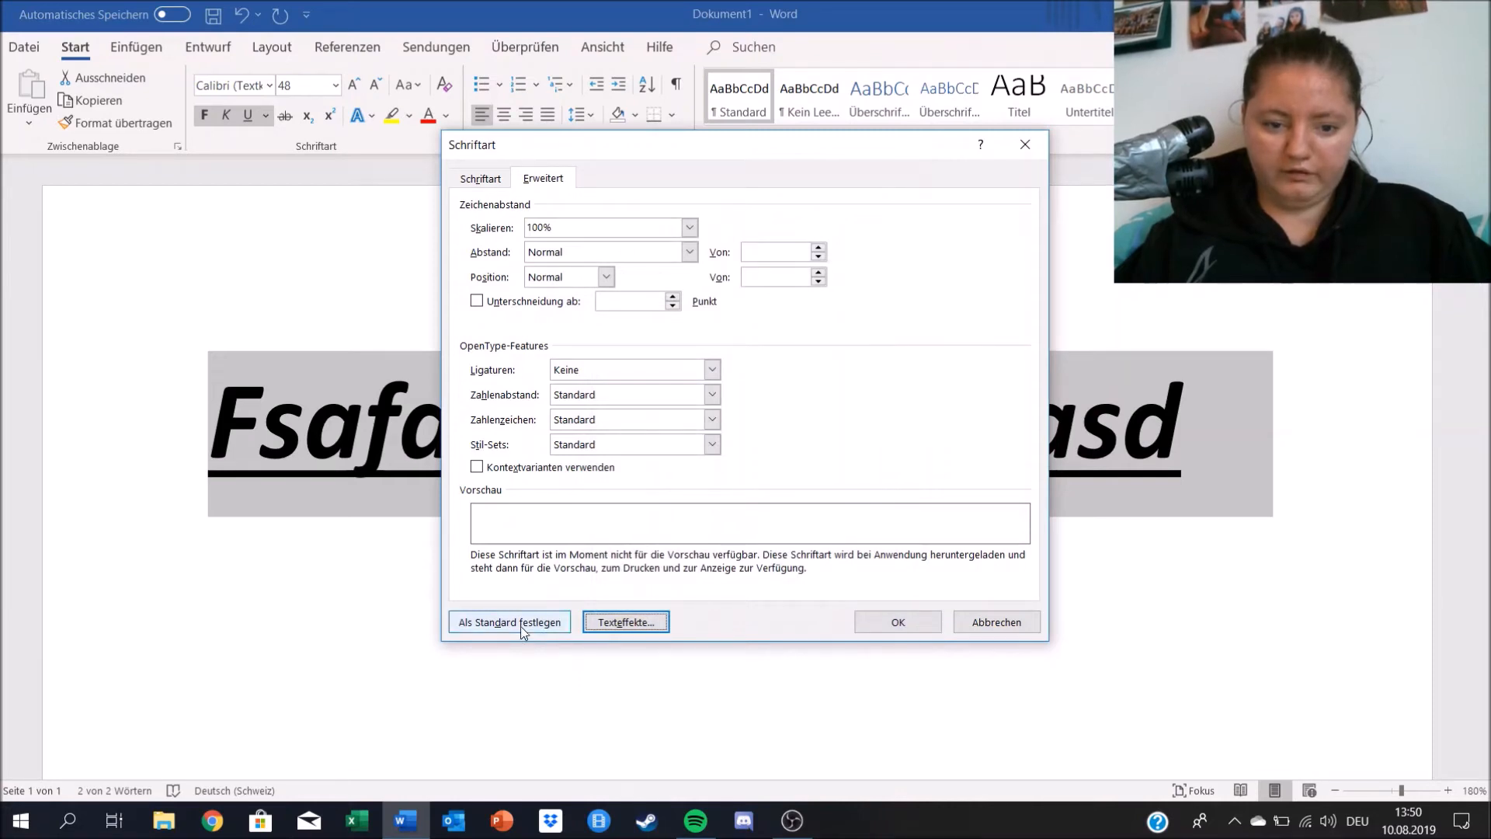
{"action": "left_click", "coordinate": [482, 180]}
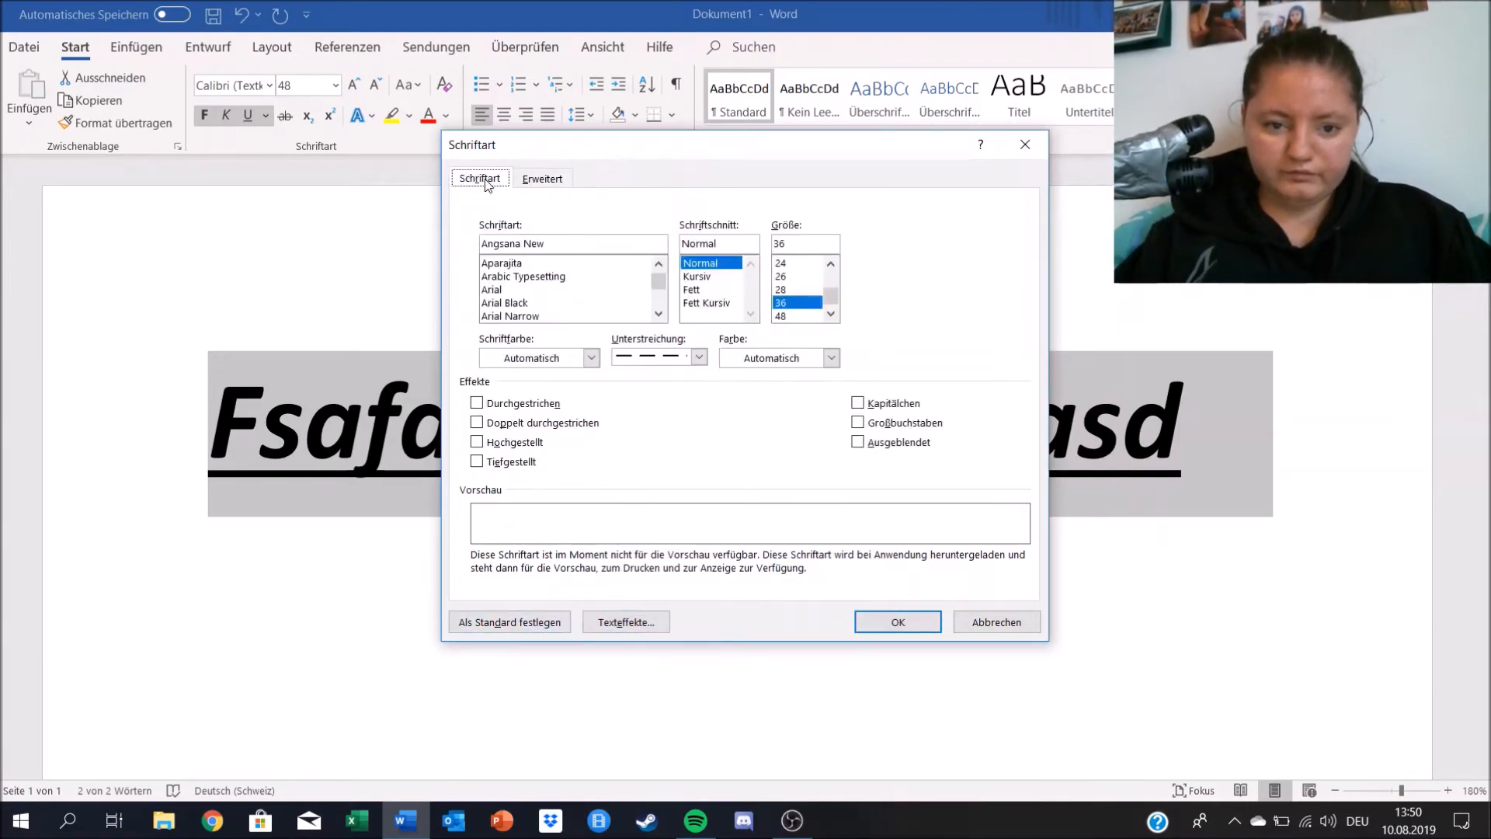
{"action": "left_click", "coordinate": [1002, 622]}
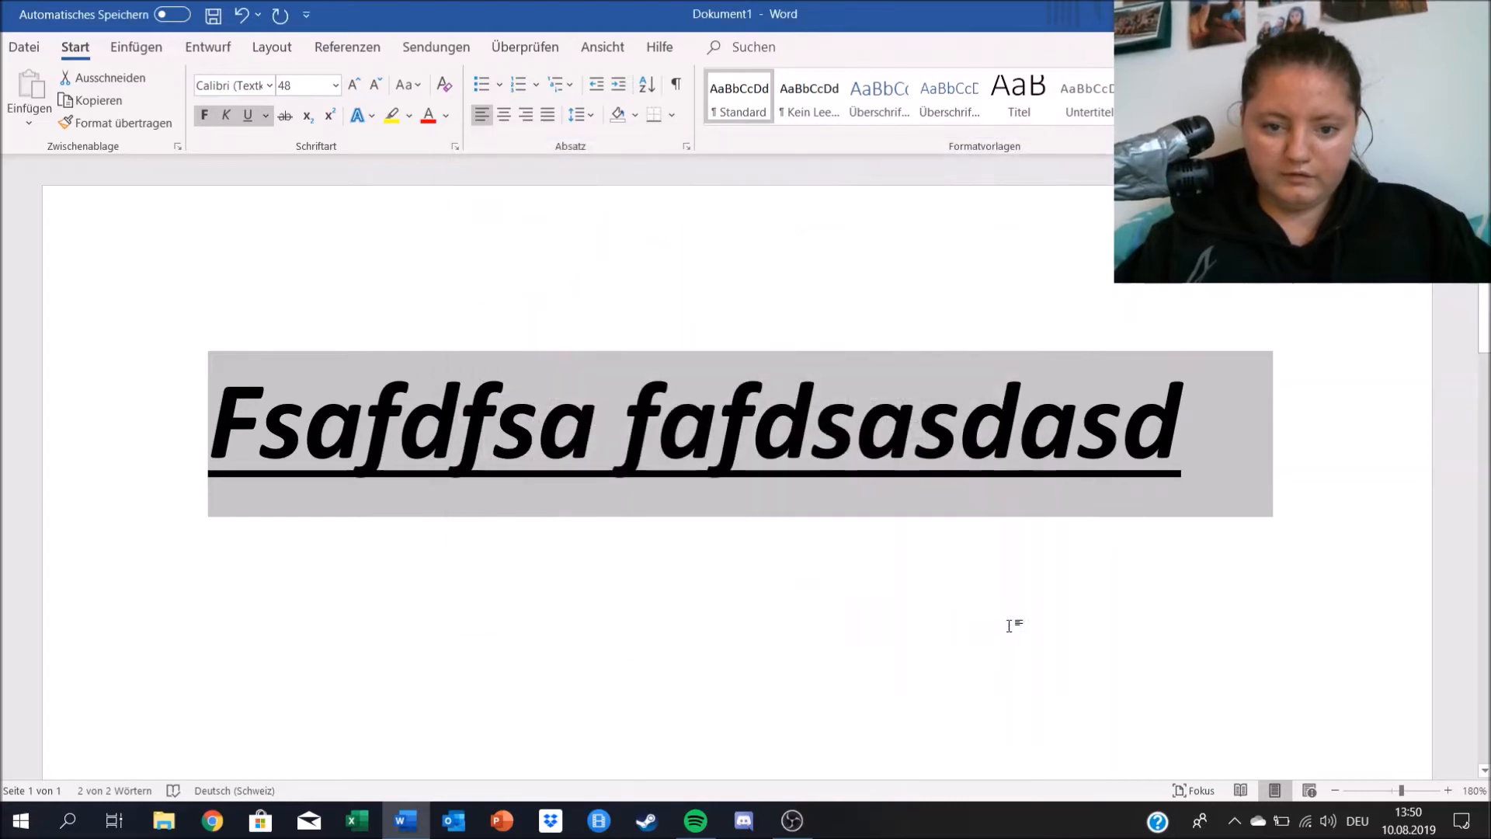
- Choose the standard red as the selected line's font colour in the Font dialog
{"action": "left_click", "coordinate": [267, 117]}
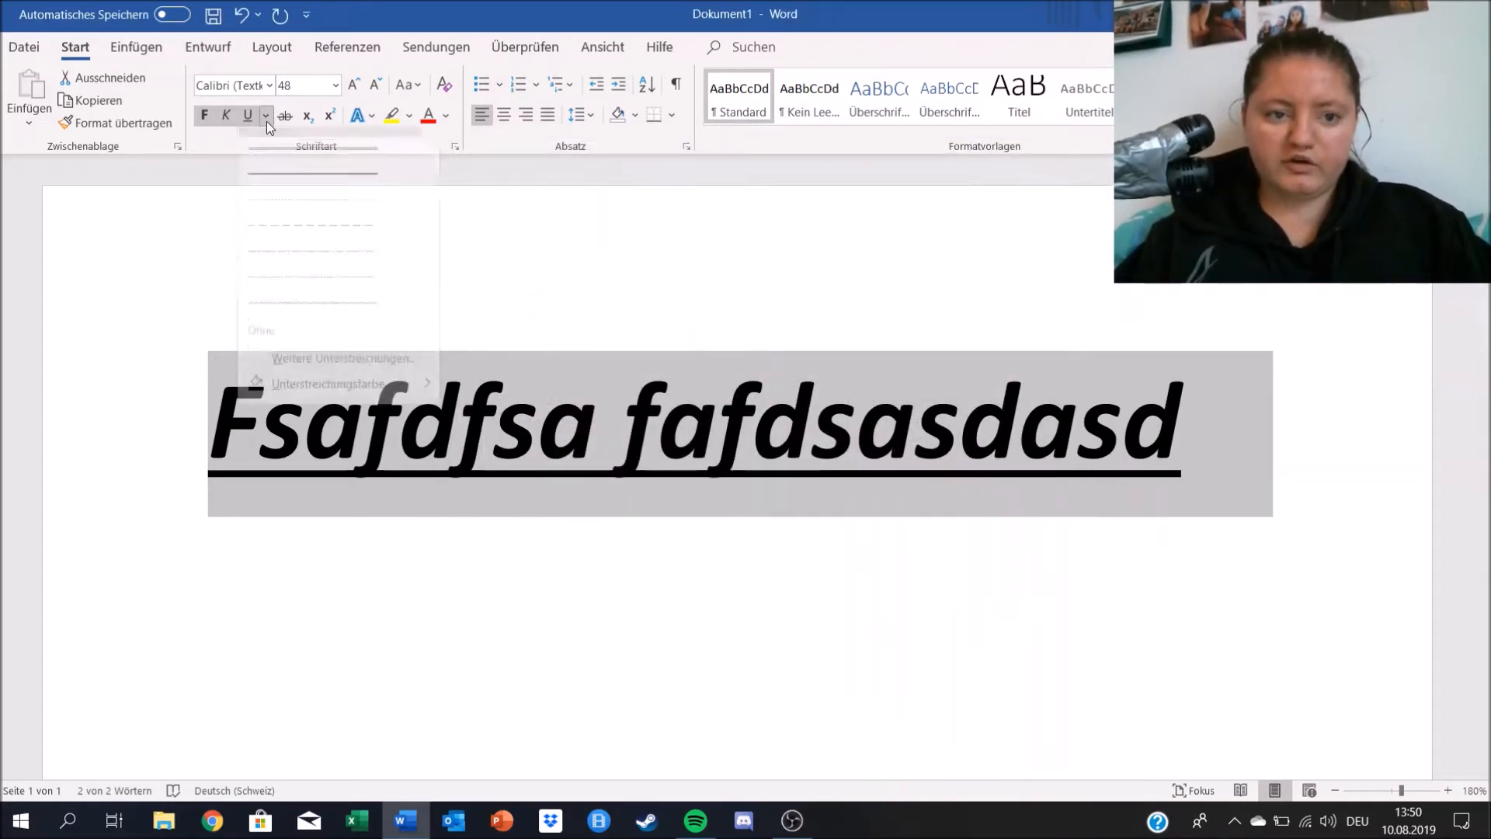
{"action": "left_click", "coordinate": [349, 373]}
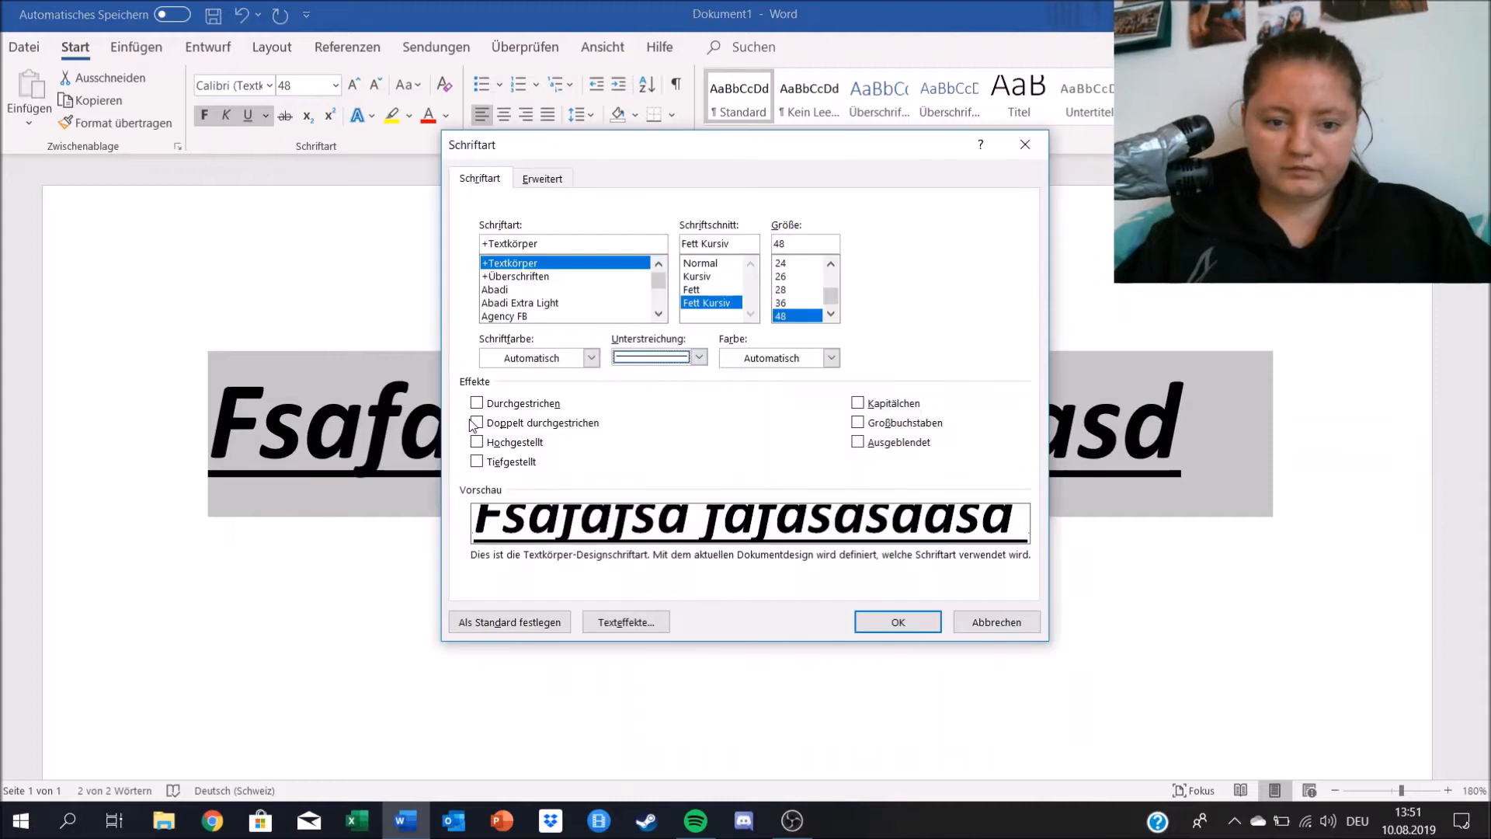
{"action": "left_click", "coordinate": [592, 358]}
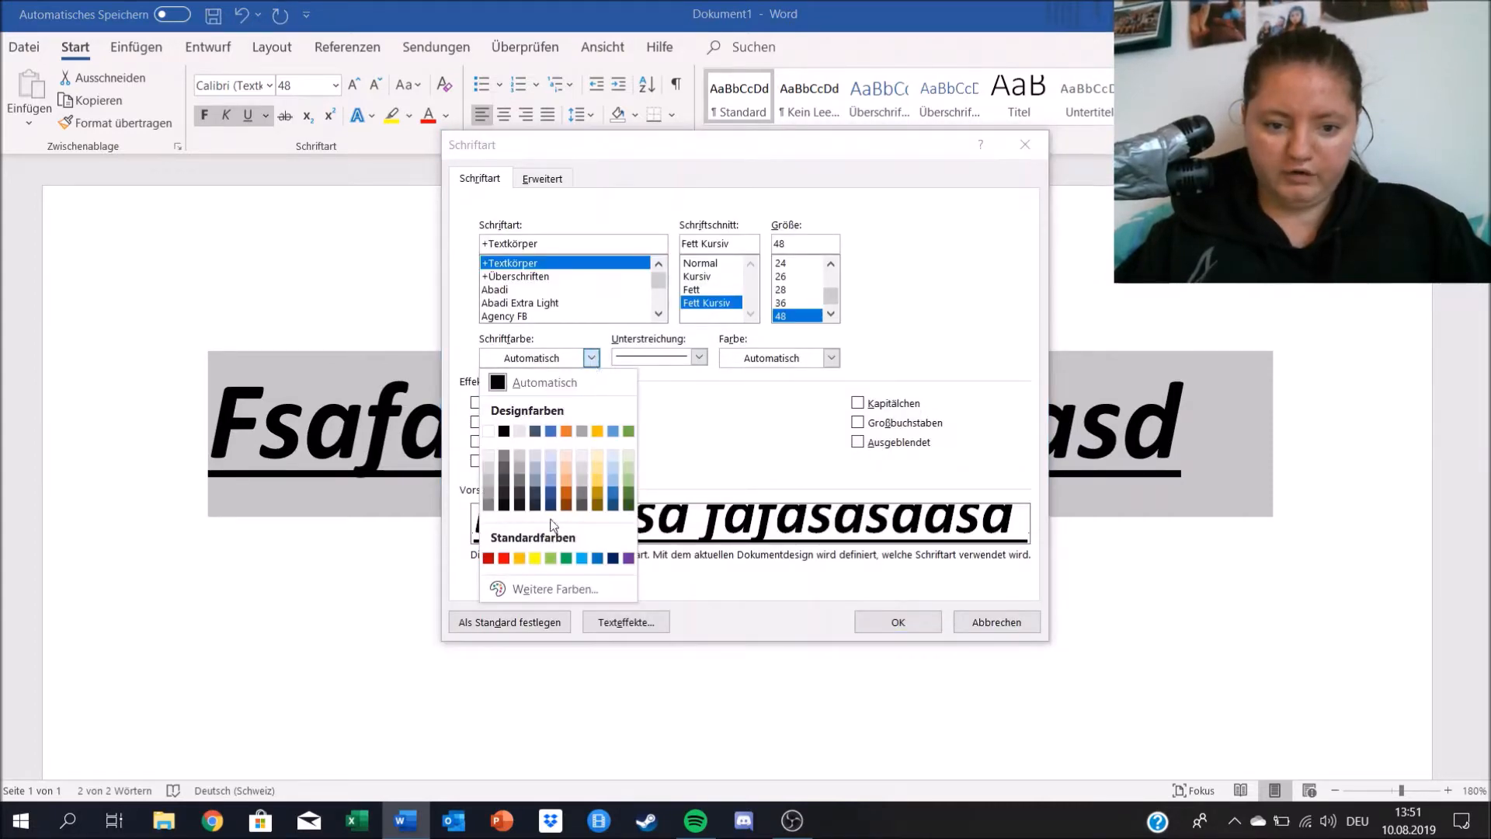
{"action": "left_click", "coordinate": [504, 559]}
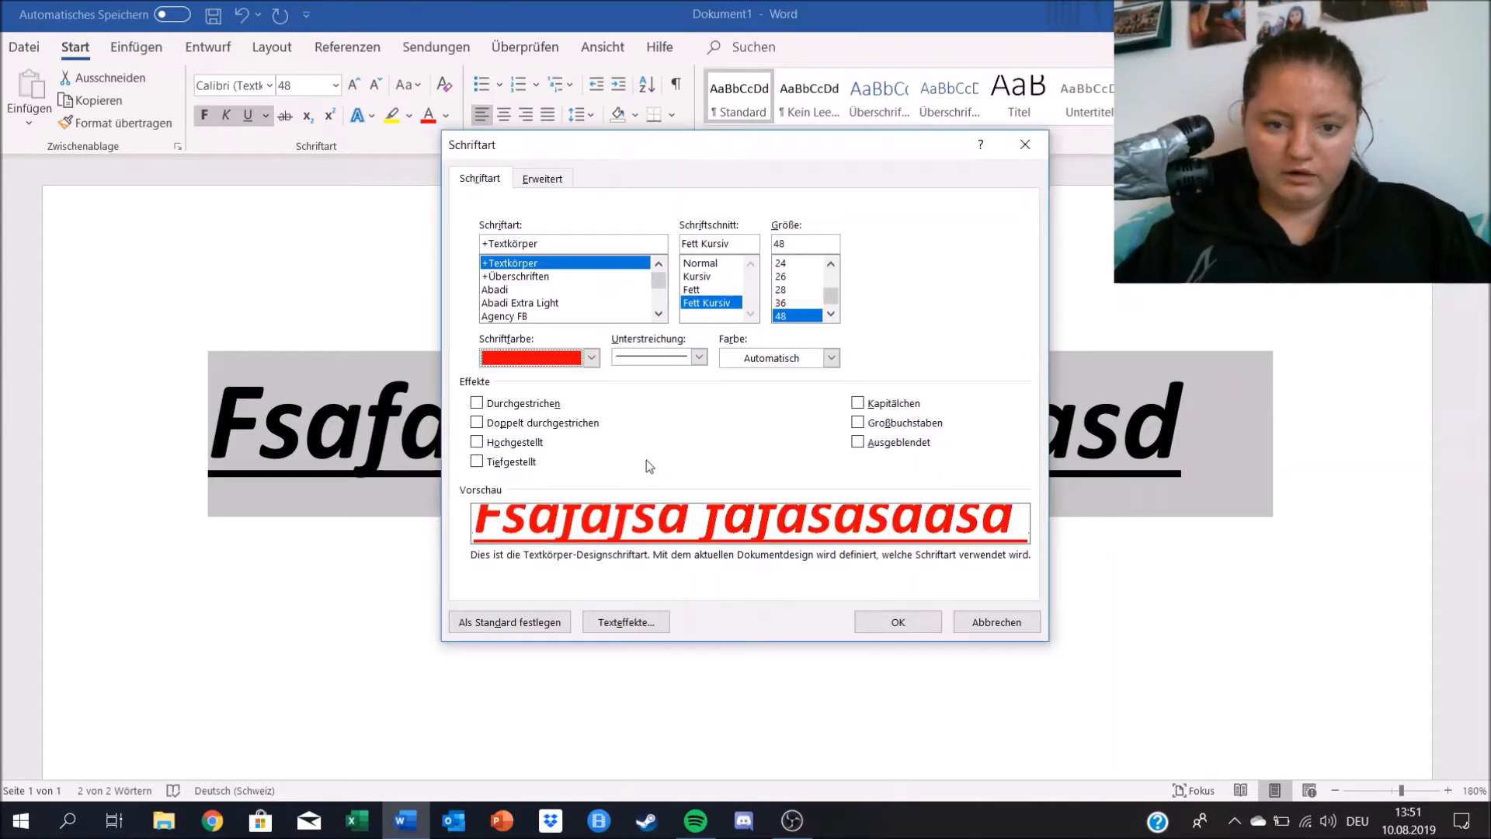
- Choose the font Abadi Extra Light and set the font settings as the default for this document only
{"action": "left_click", "coordinate": [700, 264]}
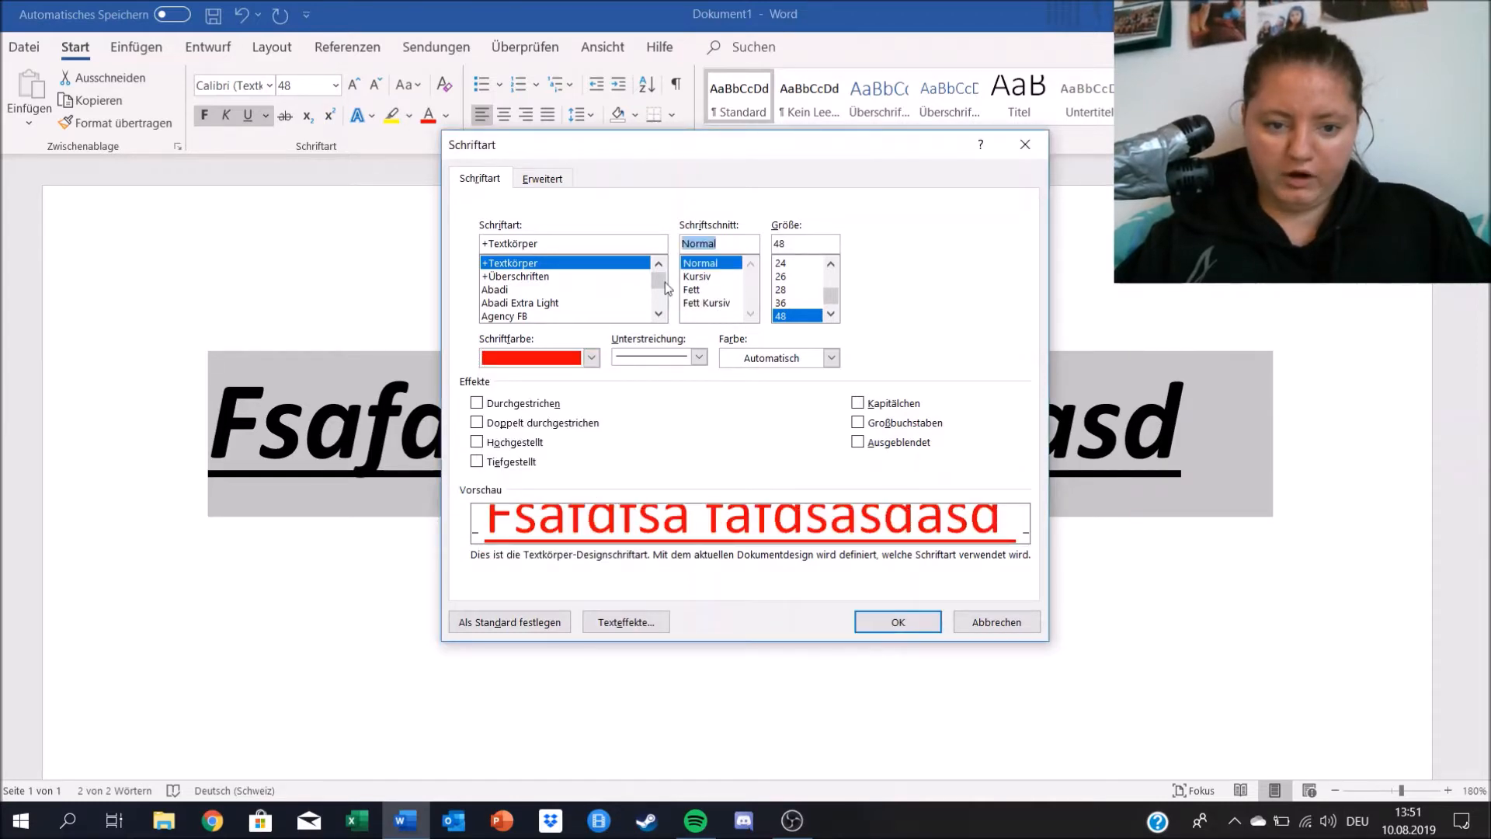
{"action": "left_click", "coordinate": [550, 302]}
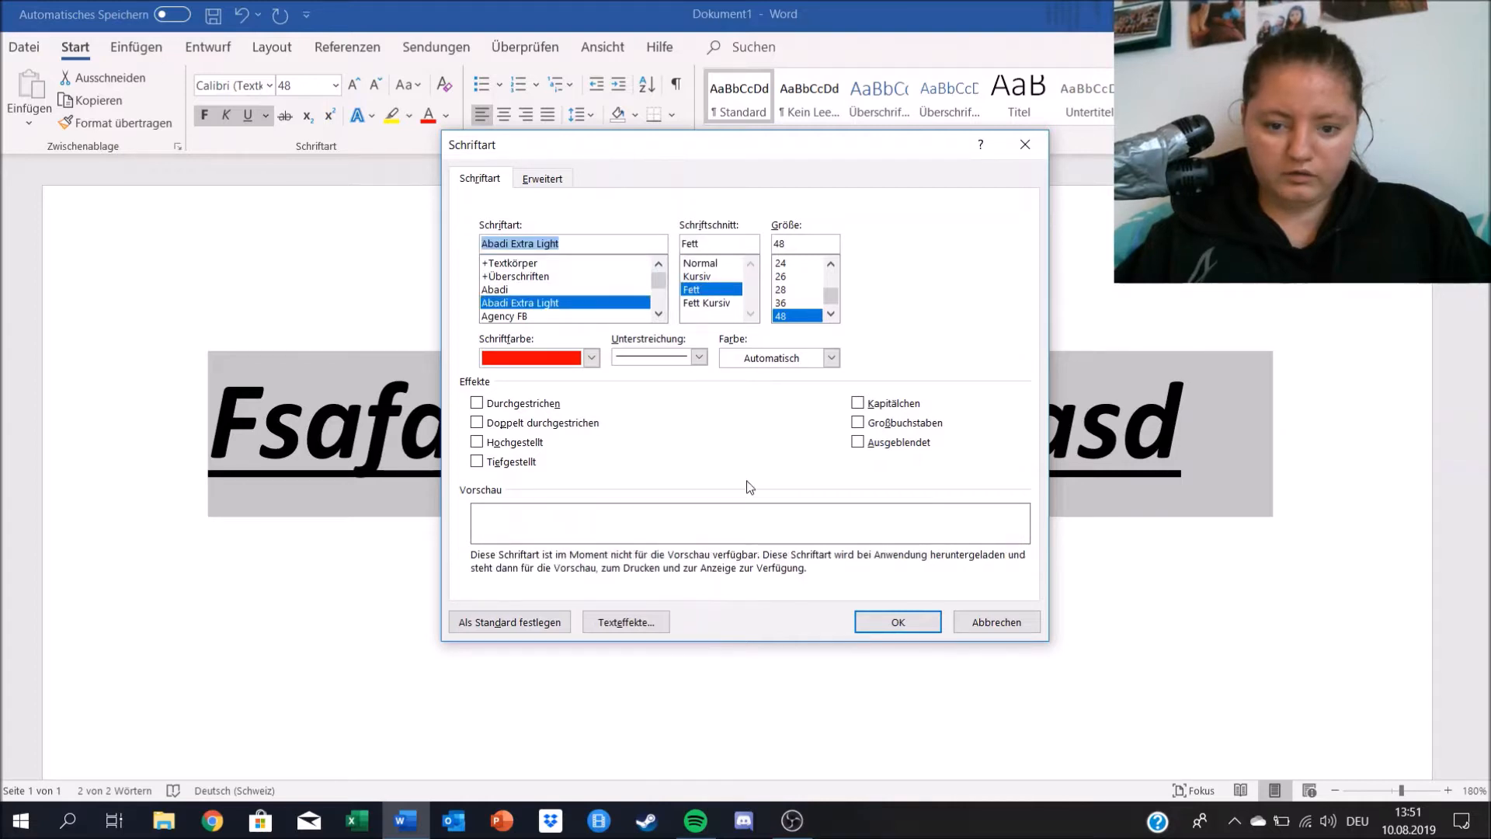
{"action": "left_click", "coordinate": [519, 623]}
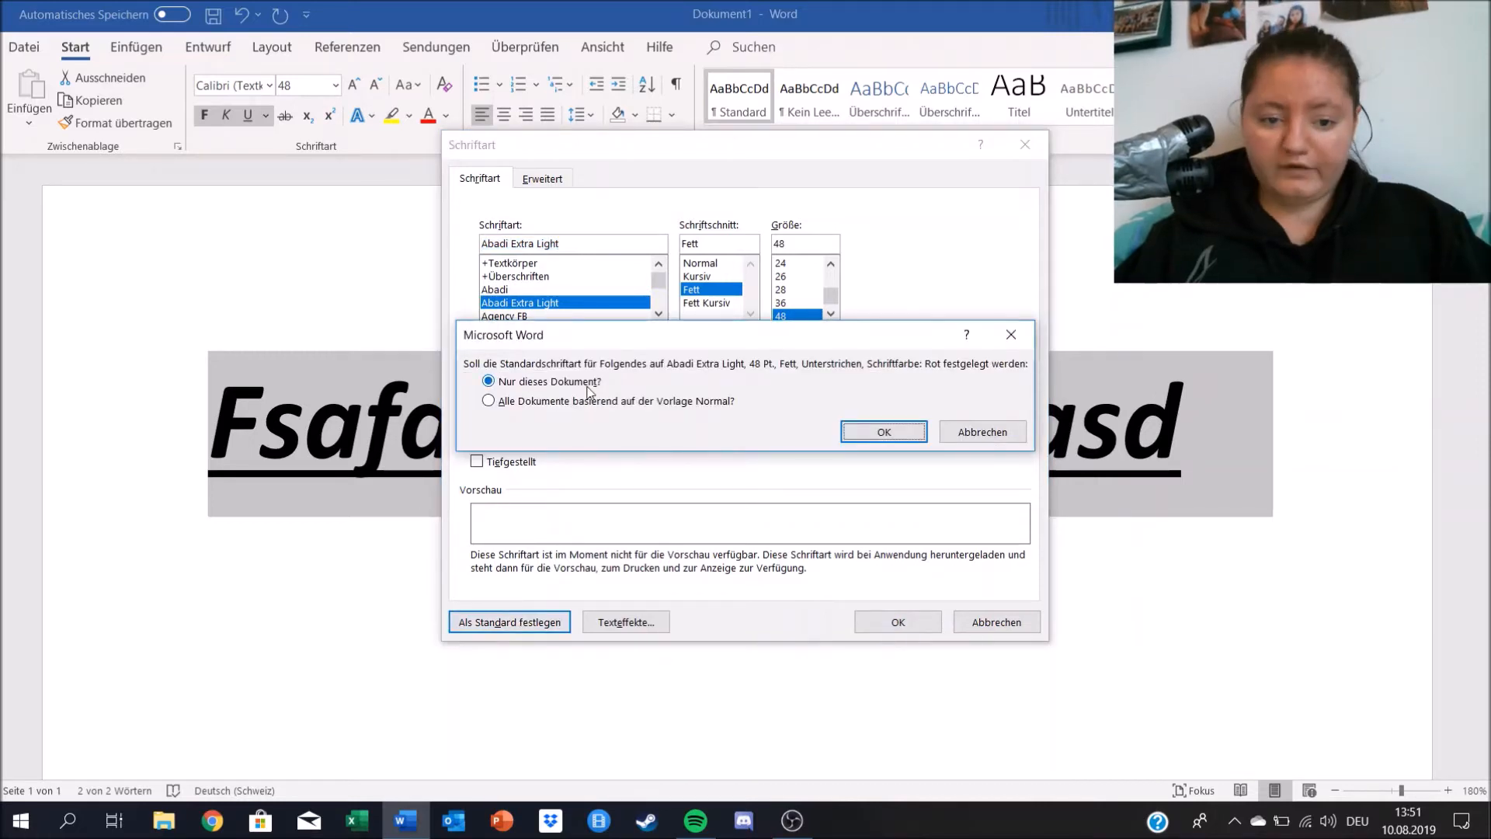
{"action": "left_click", "coordinate": [878, 435]}
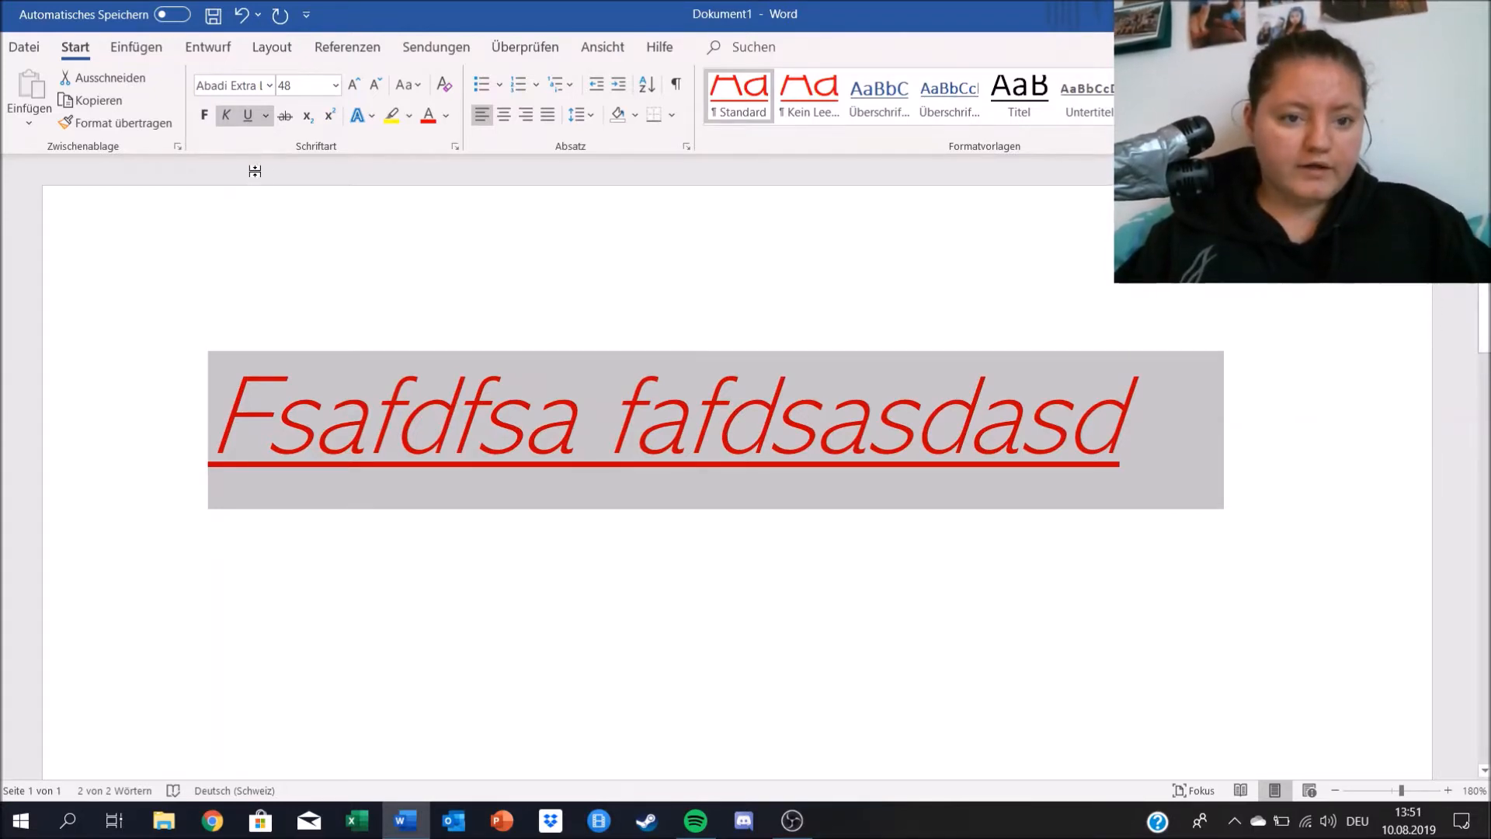
- Enlarge the selected line's font in steps up to size 90
{"action": "left_click", "coordinate": [354, 86]}
{"action": "left_click", "coordinate": [355, 85]}
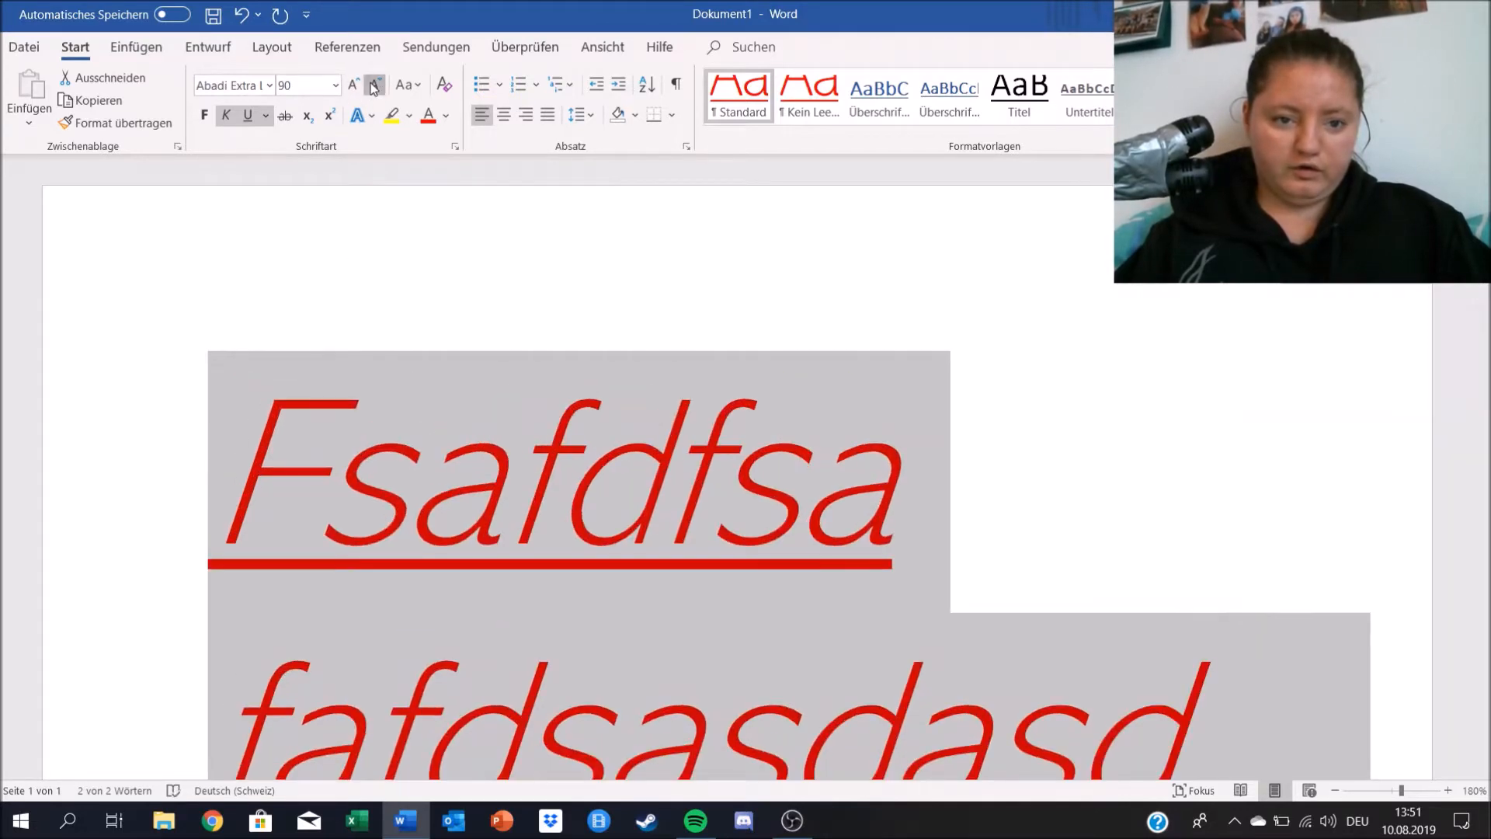
- Reduce the selected line's font in steps to size 48, and look at the text effects without applying one
{"action": "left_click", "coordinate": [375, 86]}
{"action": "left_click", "coordinate": [375, 85]}
{"action": "left_click", "coordinate": [373, 116]}
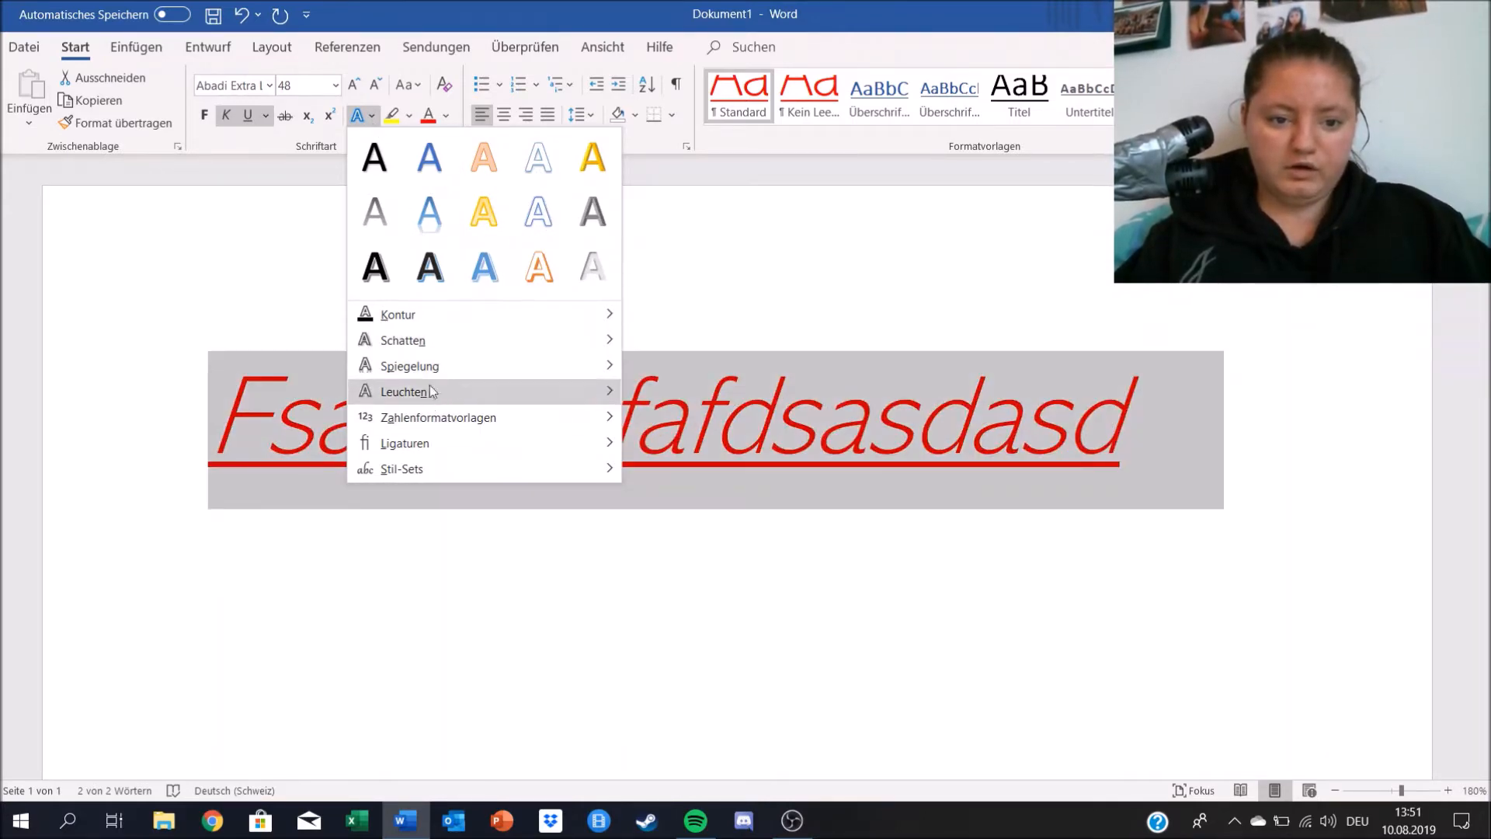
{"action": "key", "text": "Escape"}
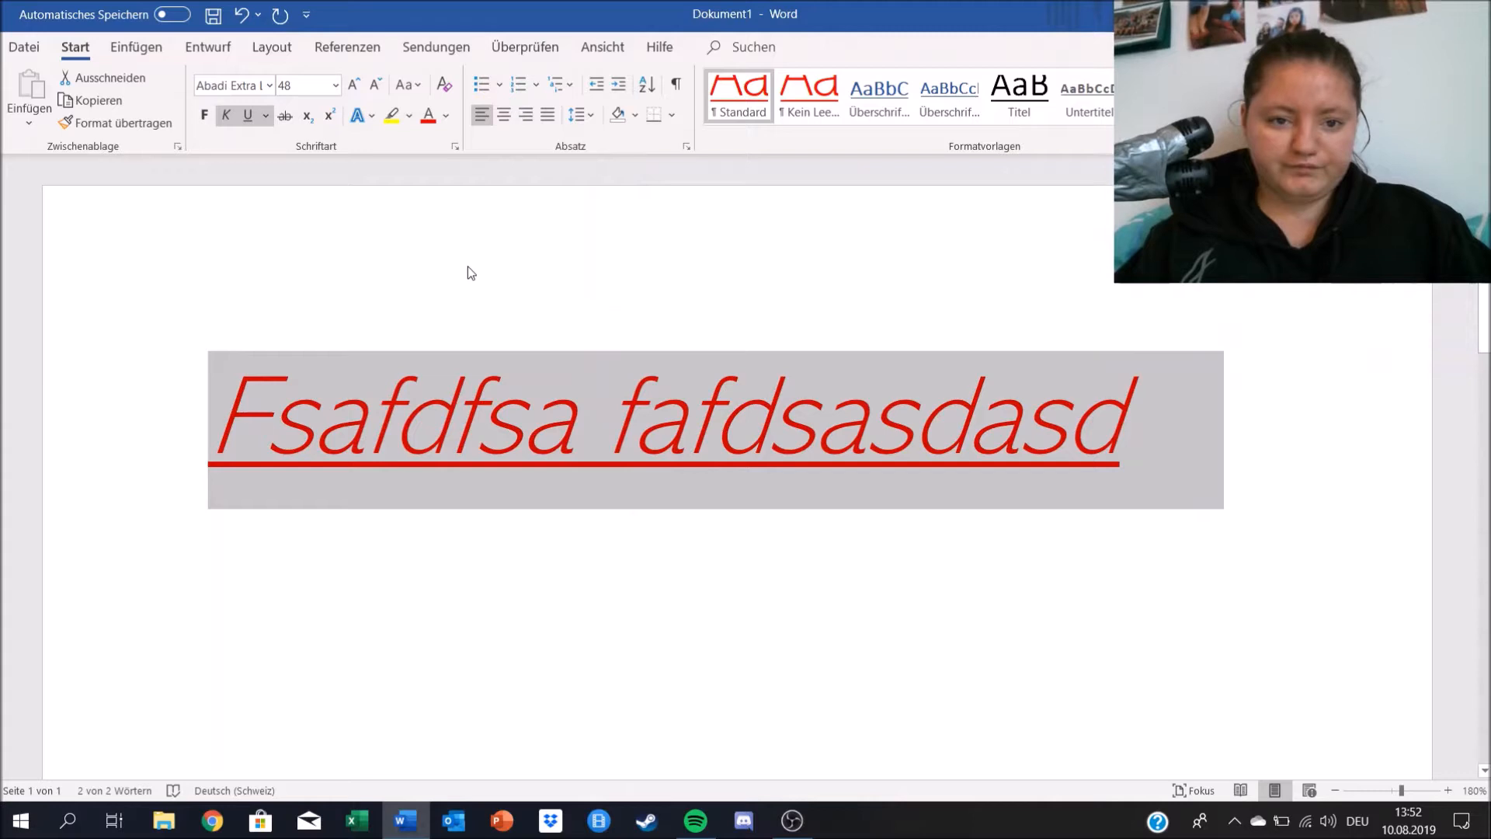
- Turn the selected line into a list item with the filled round bullet, and preview the check-mark bullet without applying it
{"action": "left_click", "coordinate": [500, 85]}
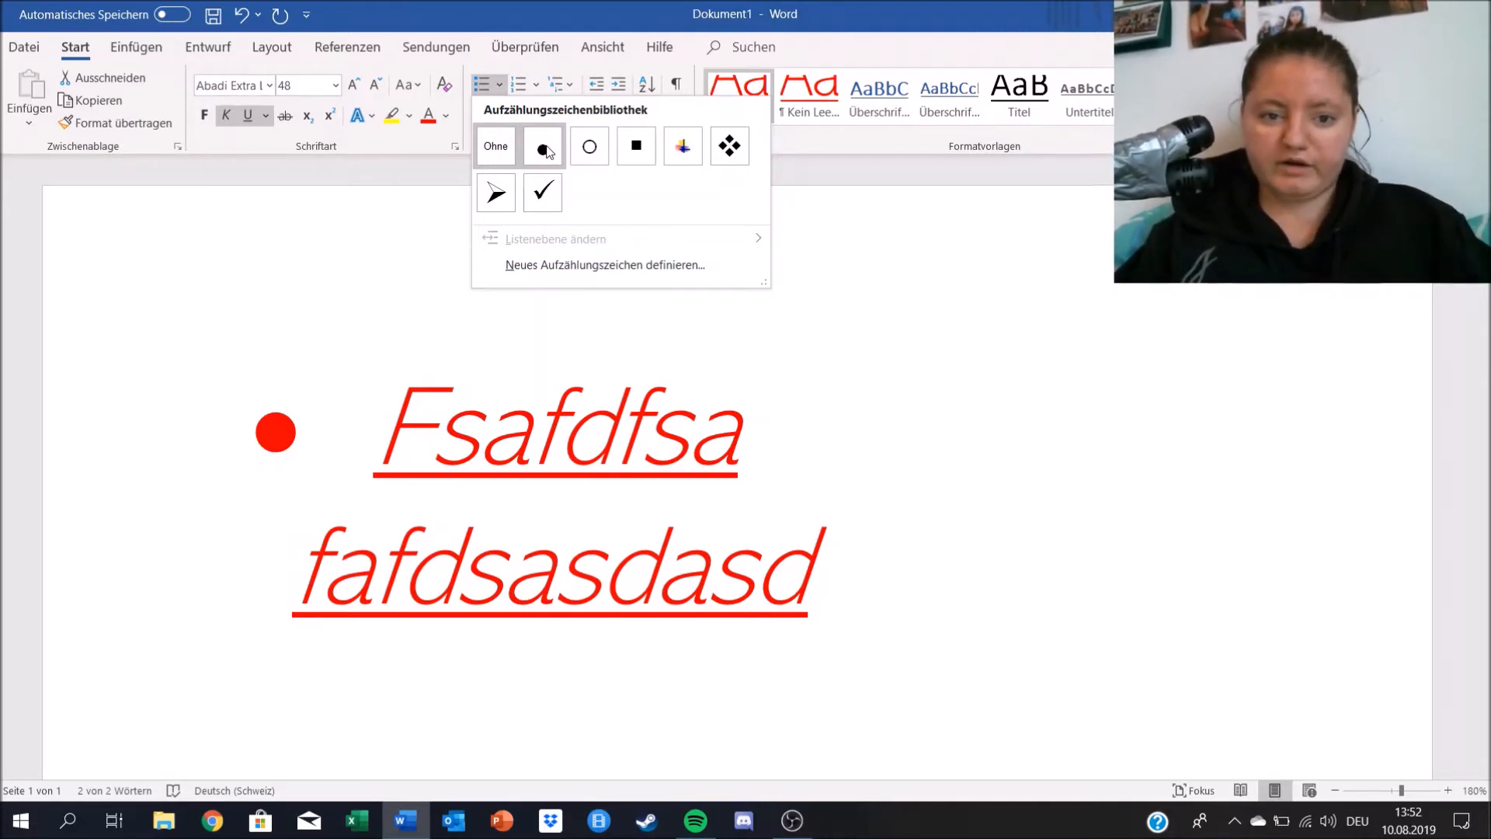
{"action": "left_click", "coordinate": [546, 151]}
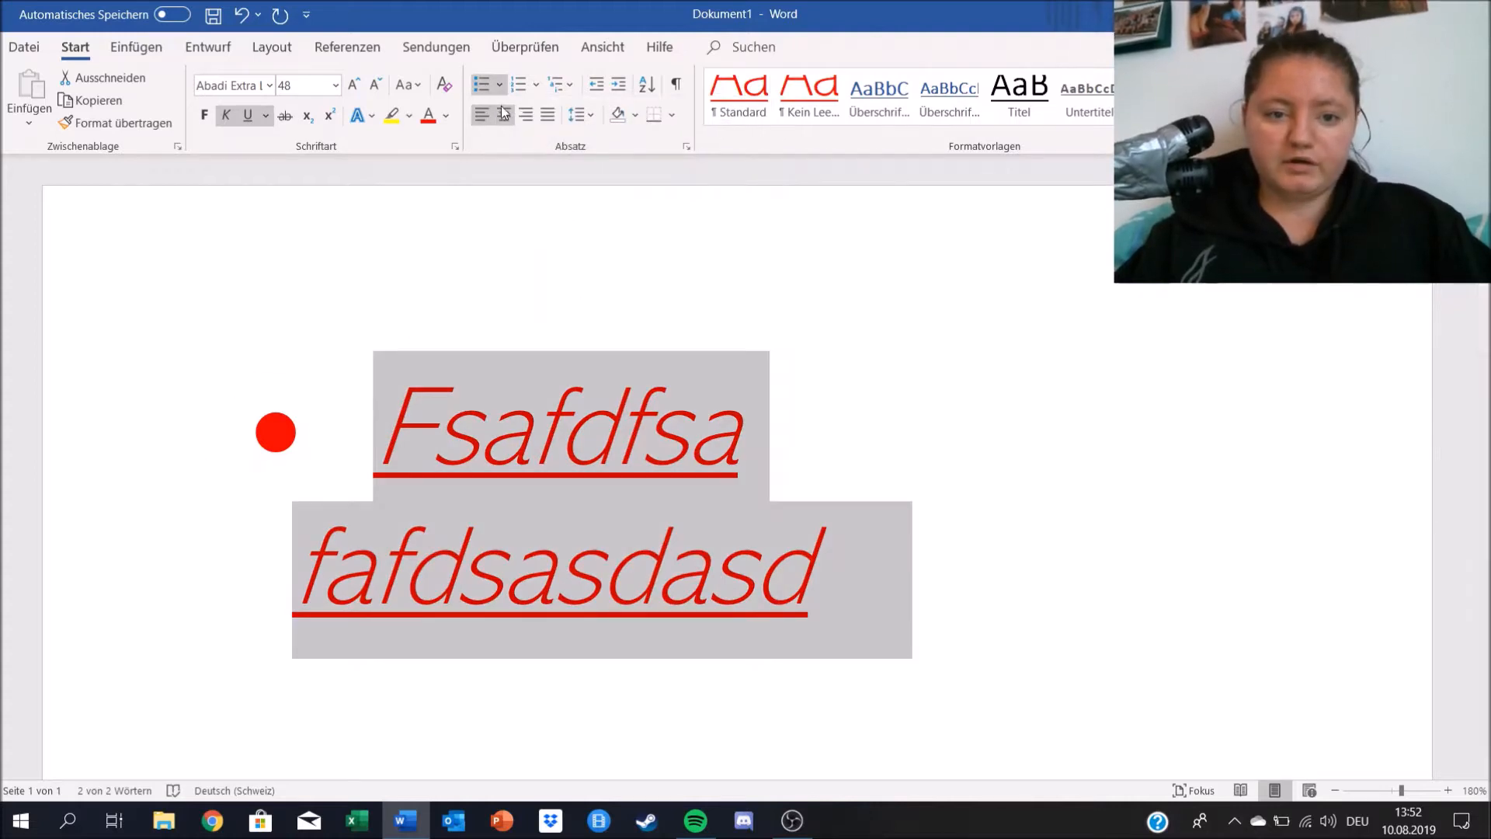
{"action": "left_click", "coordinate": [501, 86]}
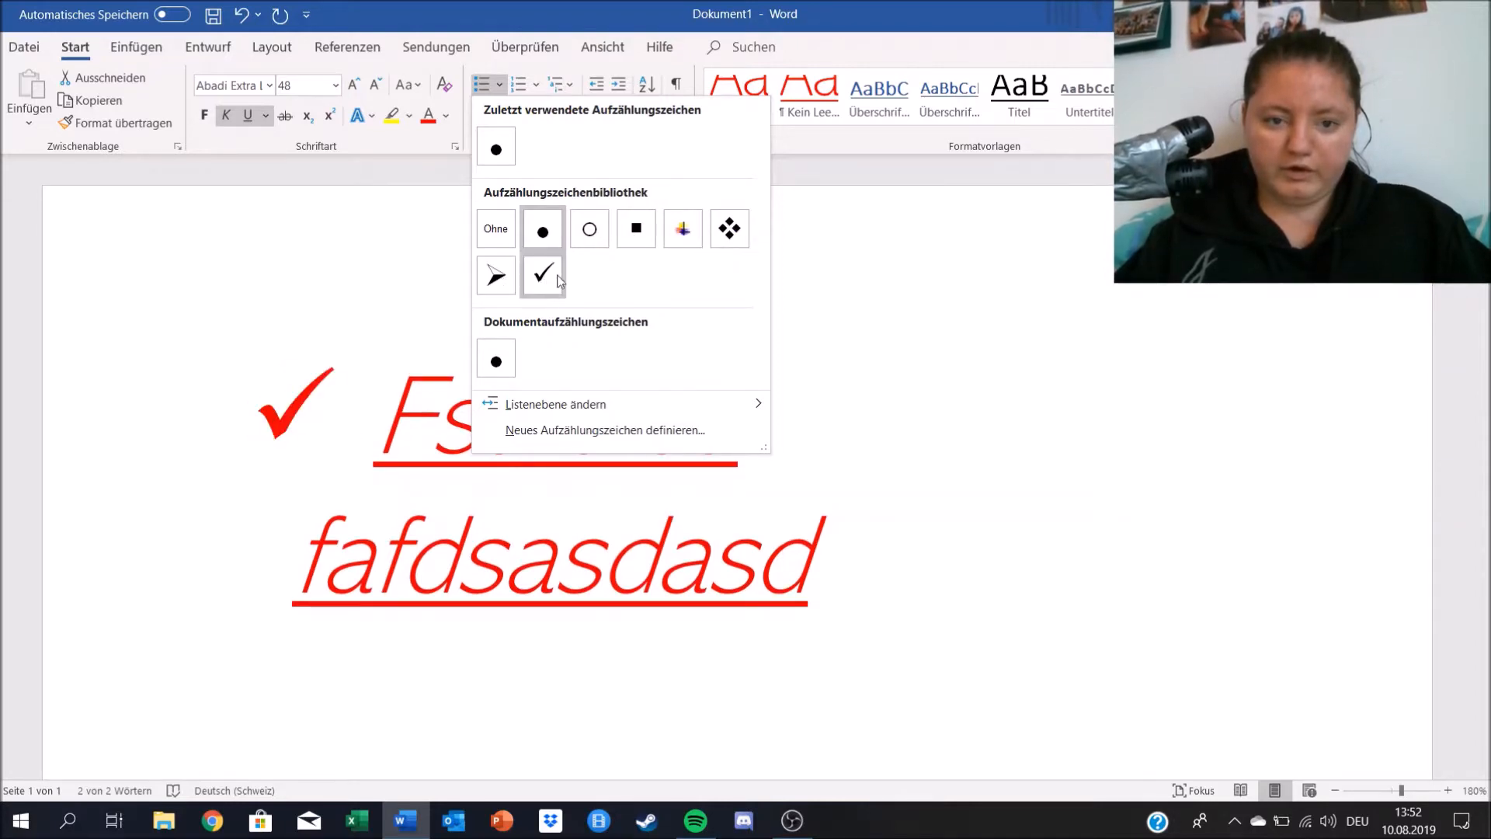
{"action": "left_click", "coordinate": [858, 285]}
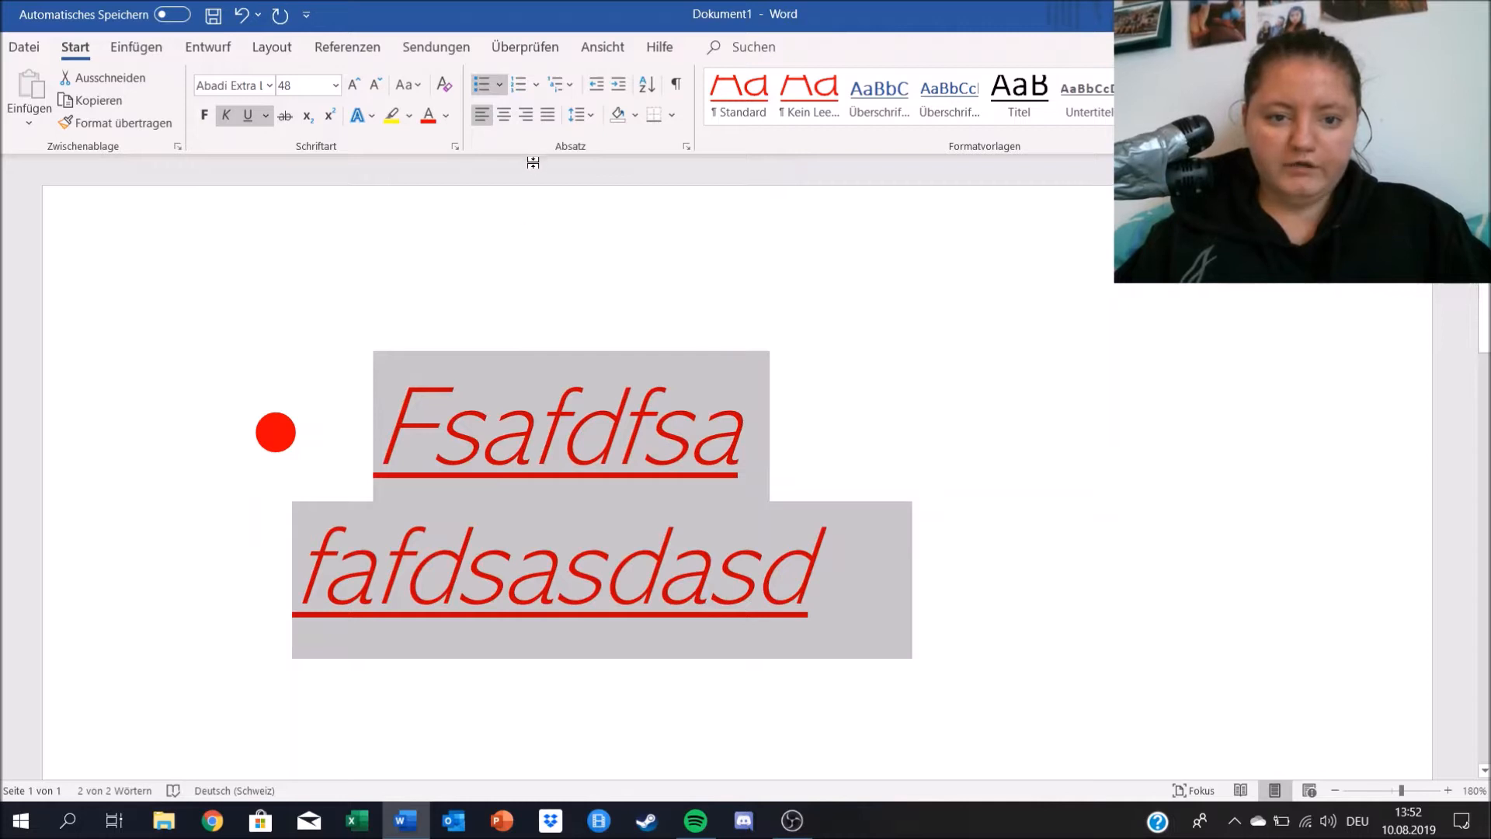
- Look through the multilevel list library and its list levels without applying any of them
{"action": "left_click", "coordinate": [570, 89]}
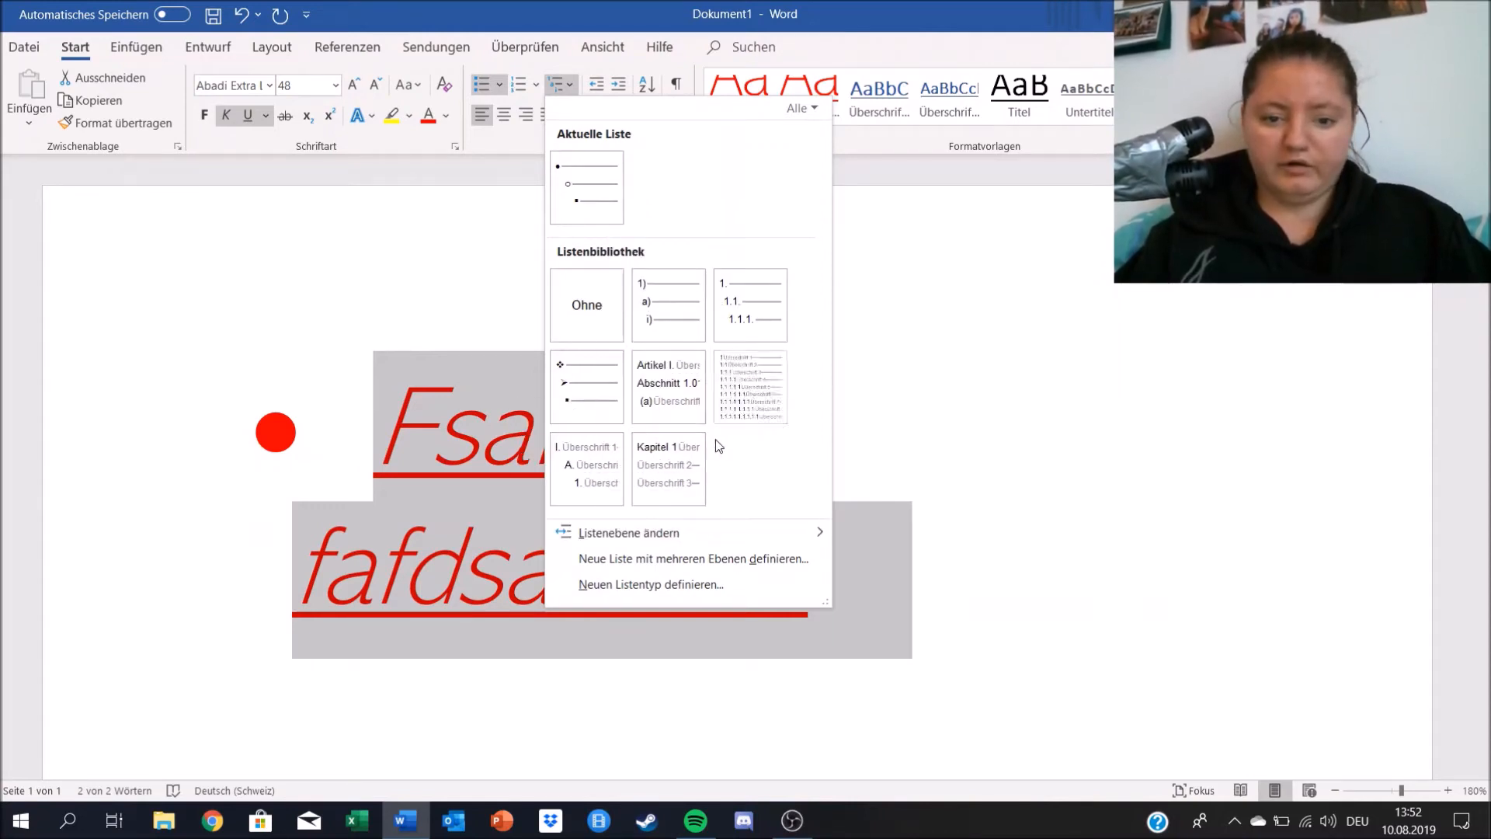
{"action": "mouse_move", "coordinate": [716, 539]}
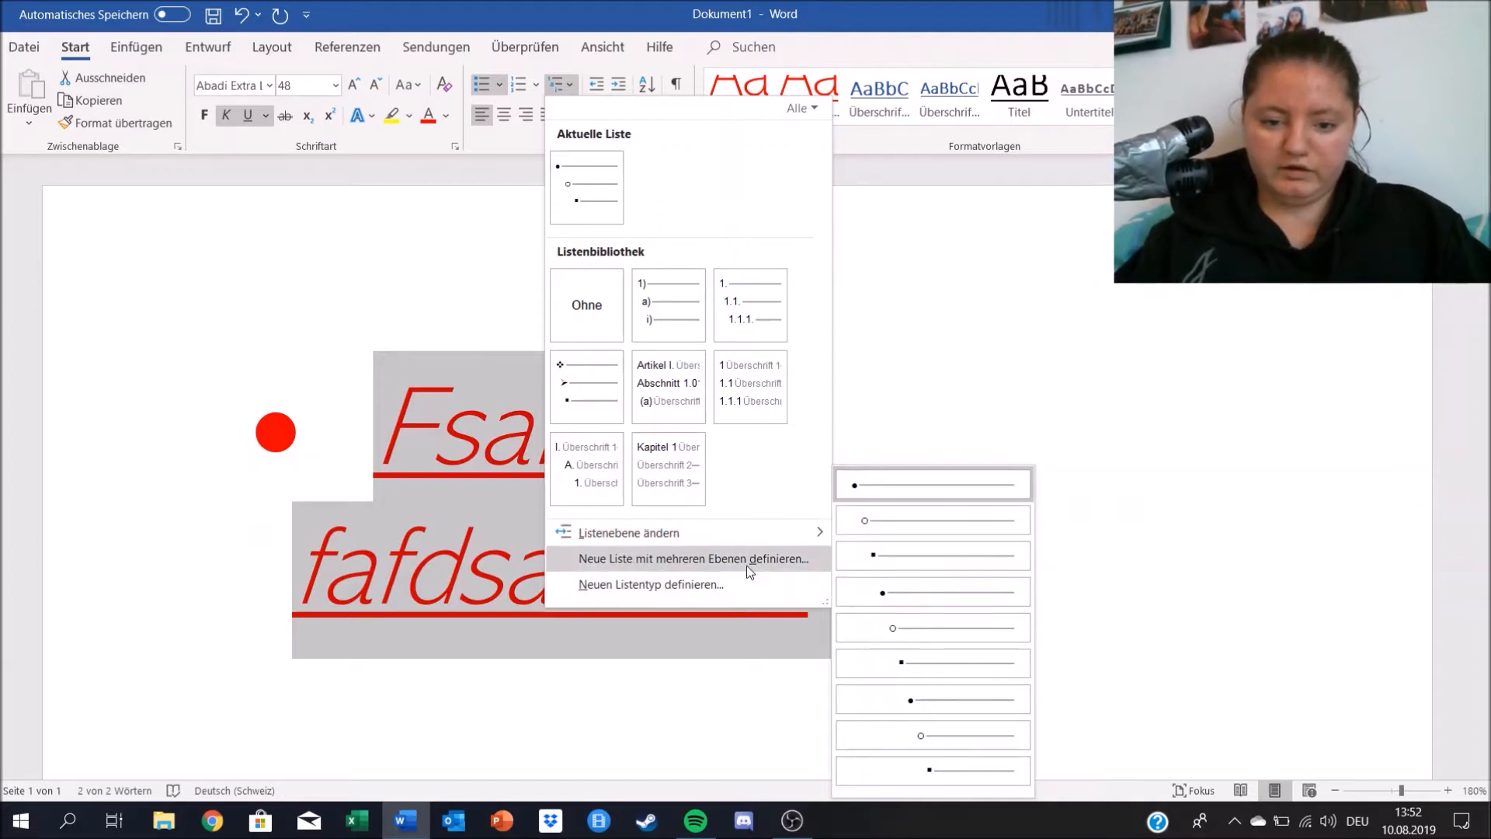
{"action": "left_click", "coordinate": [325, 302]}
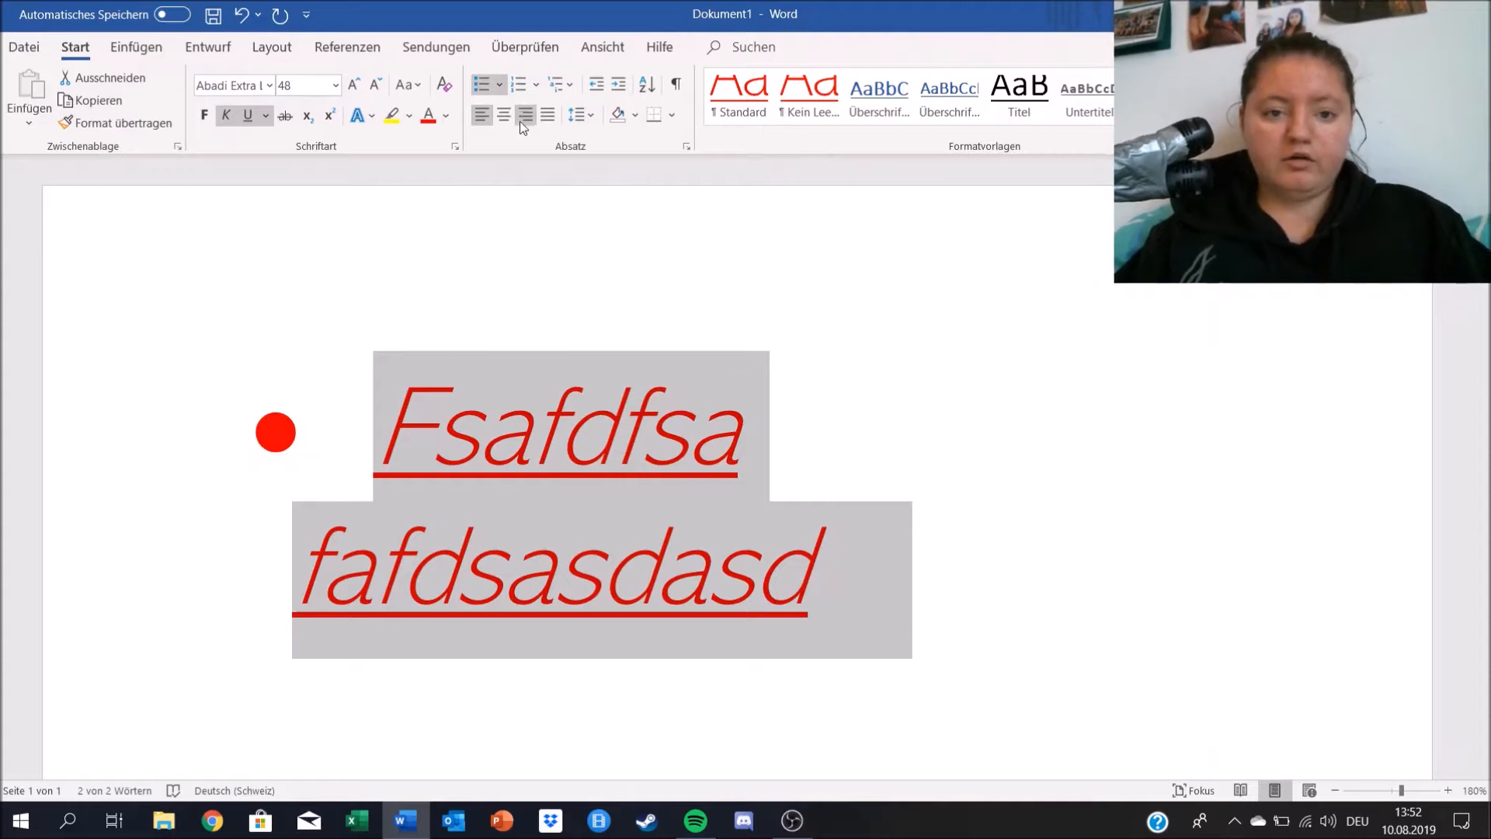
- Try justified, centred and right alignment on the bulleted text, ending with justified
{"action": "left_click", "coordinate": [544, 121]}
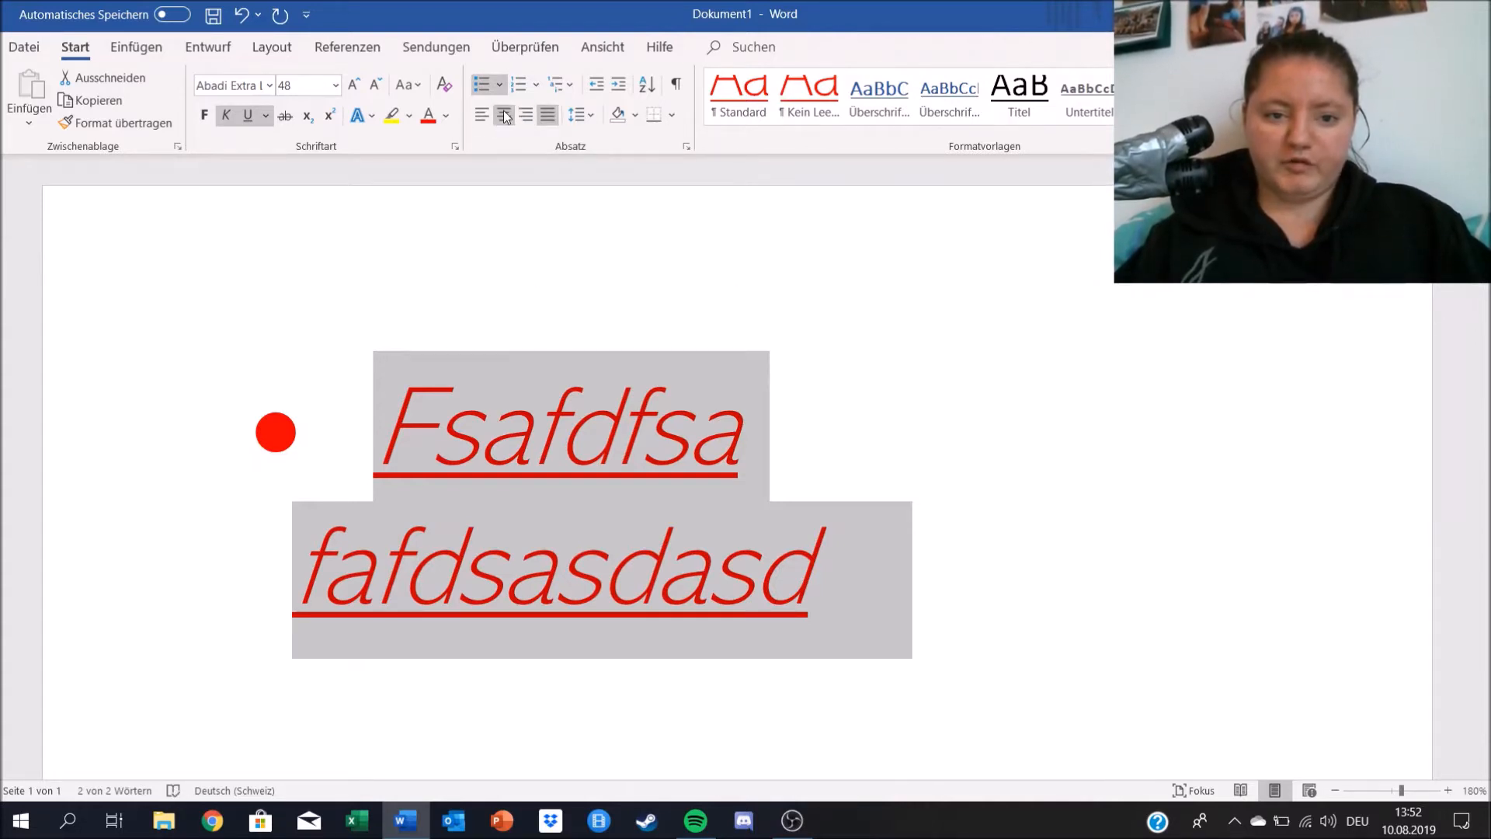
{"action": "left_click", "coordinate": [504, 117]}
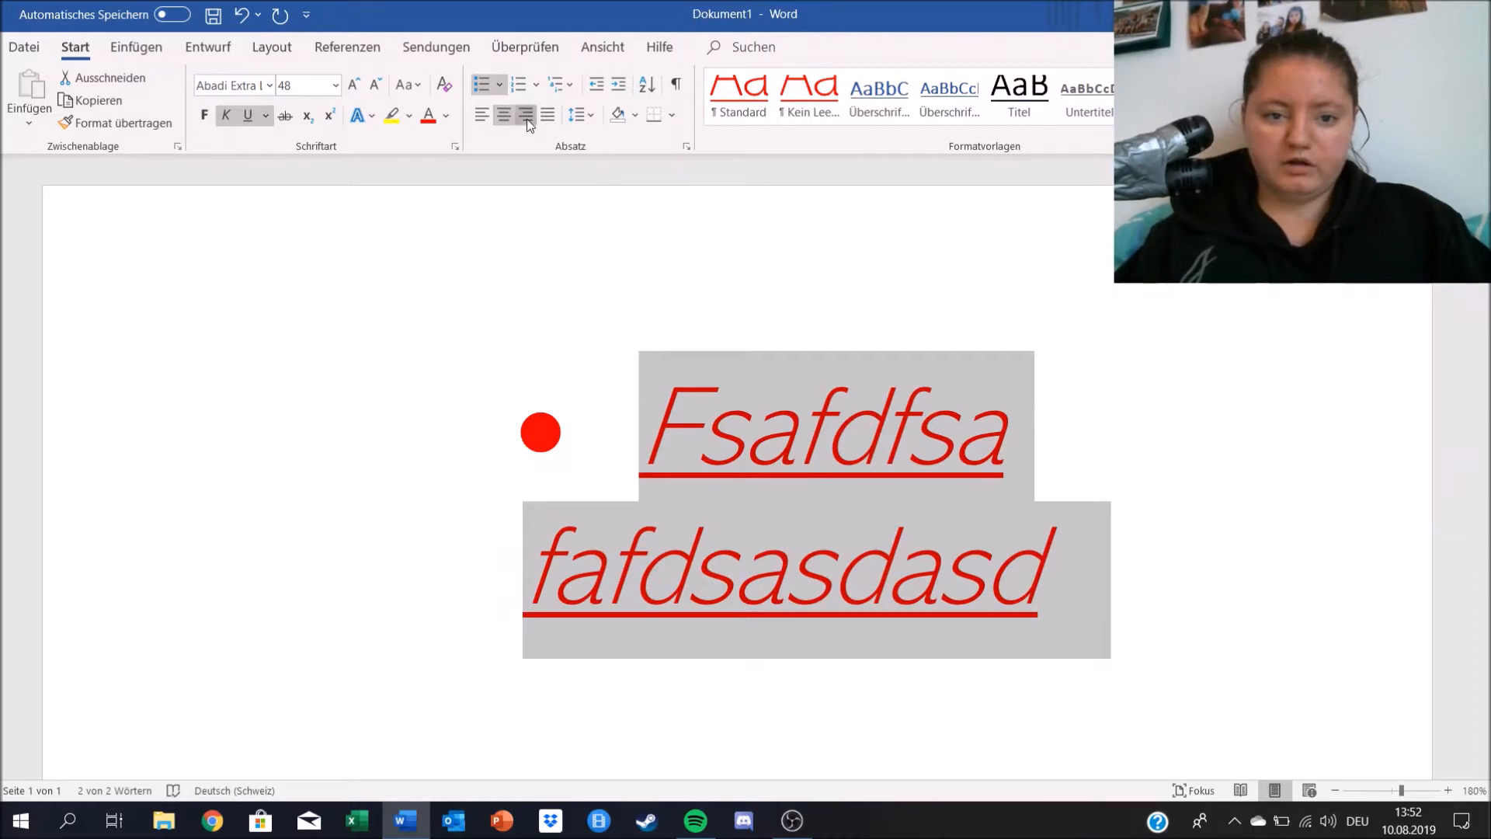
{"action": "left_click", "coordinate": [526, 119]}
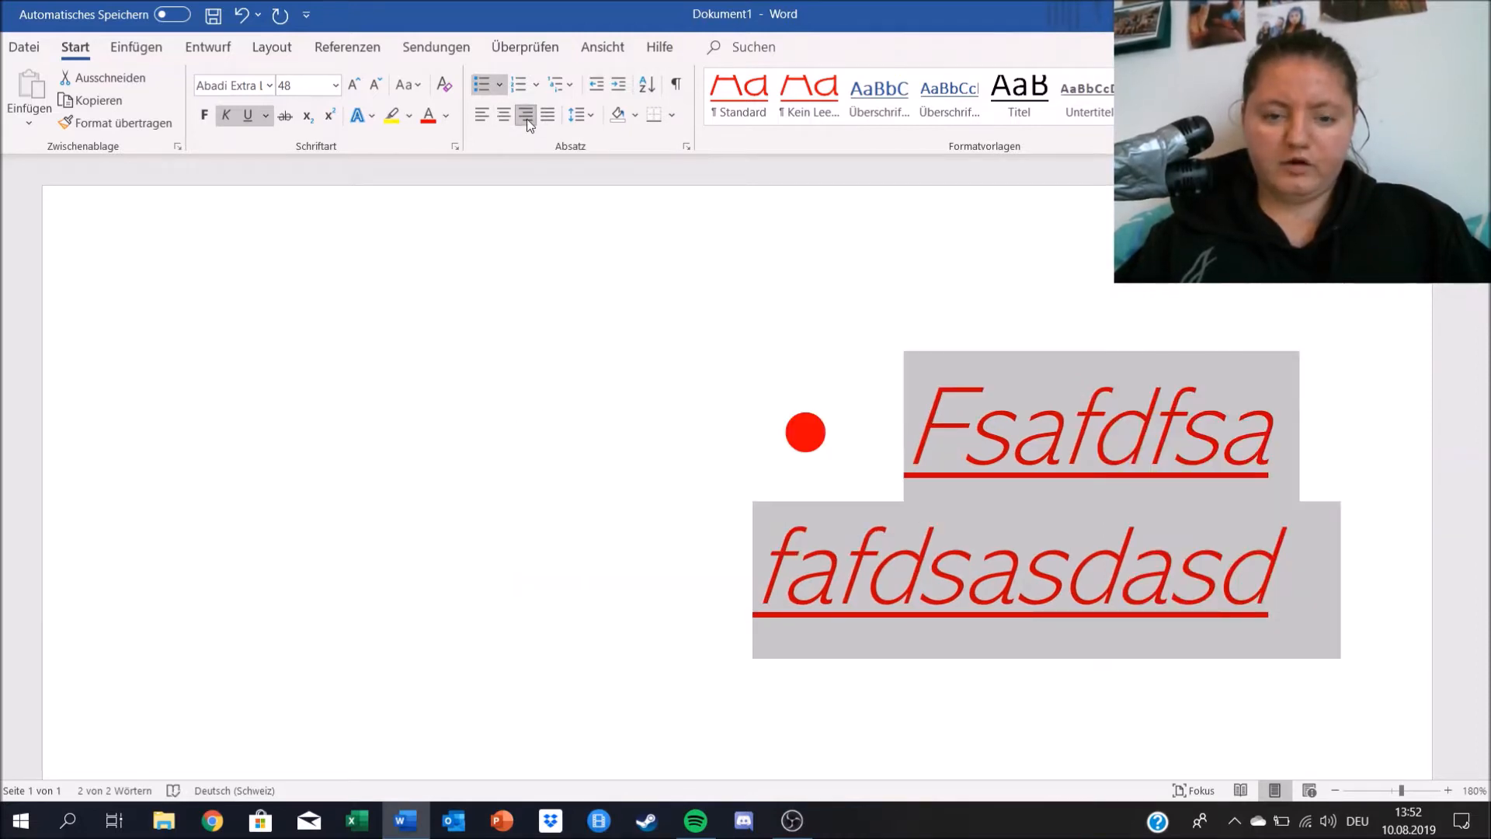
{"action": "left_click", "coordinate": [550, 122]}
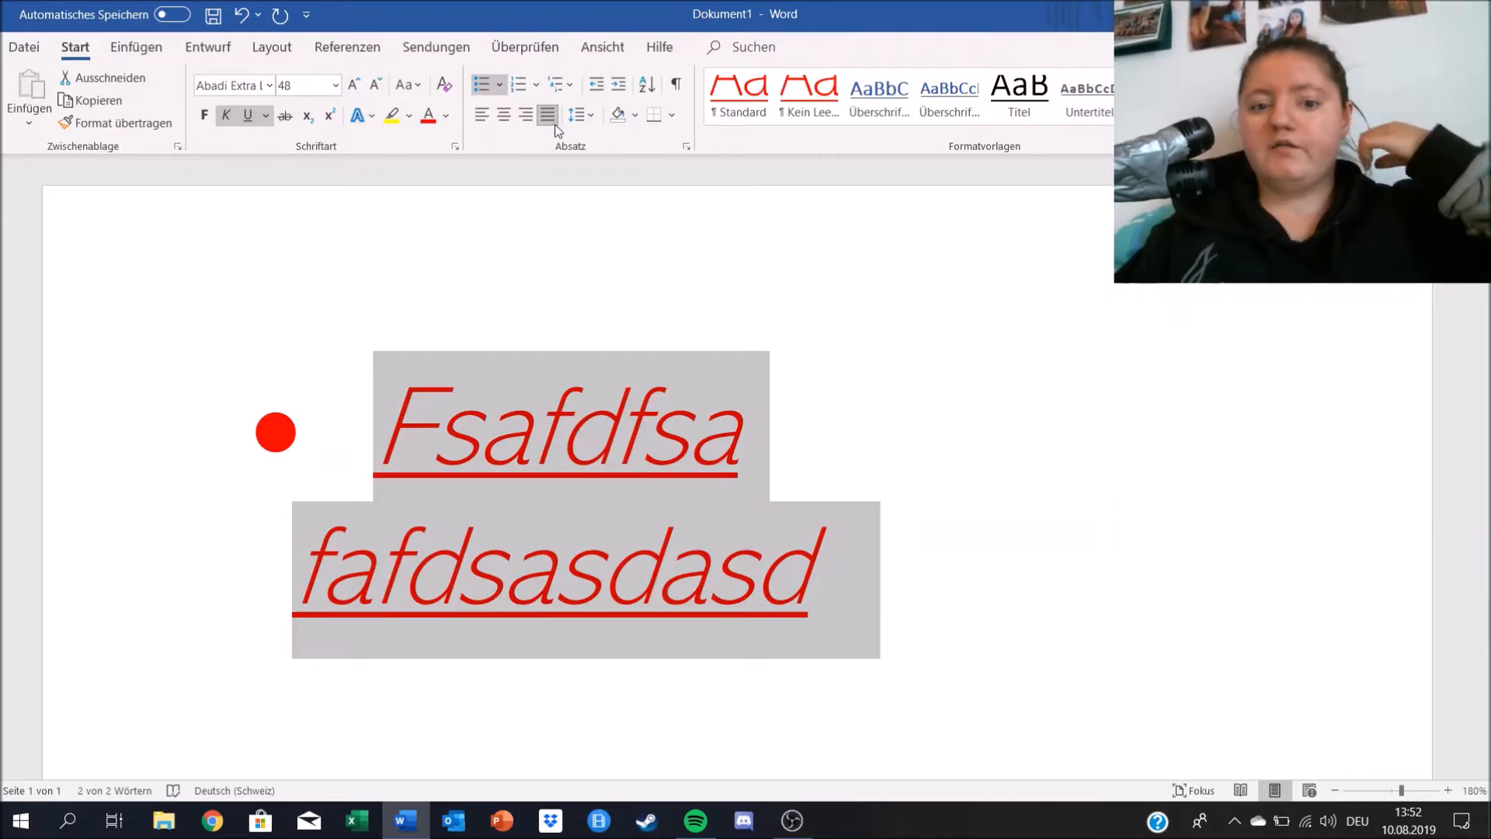
- Delete the bulleted text together with its bullet, and turn off underline and italics
{"action": "key", "text": "BackSpace"}
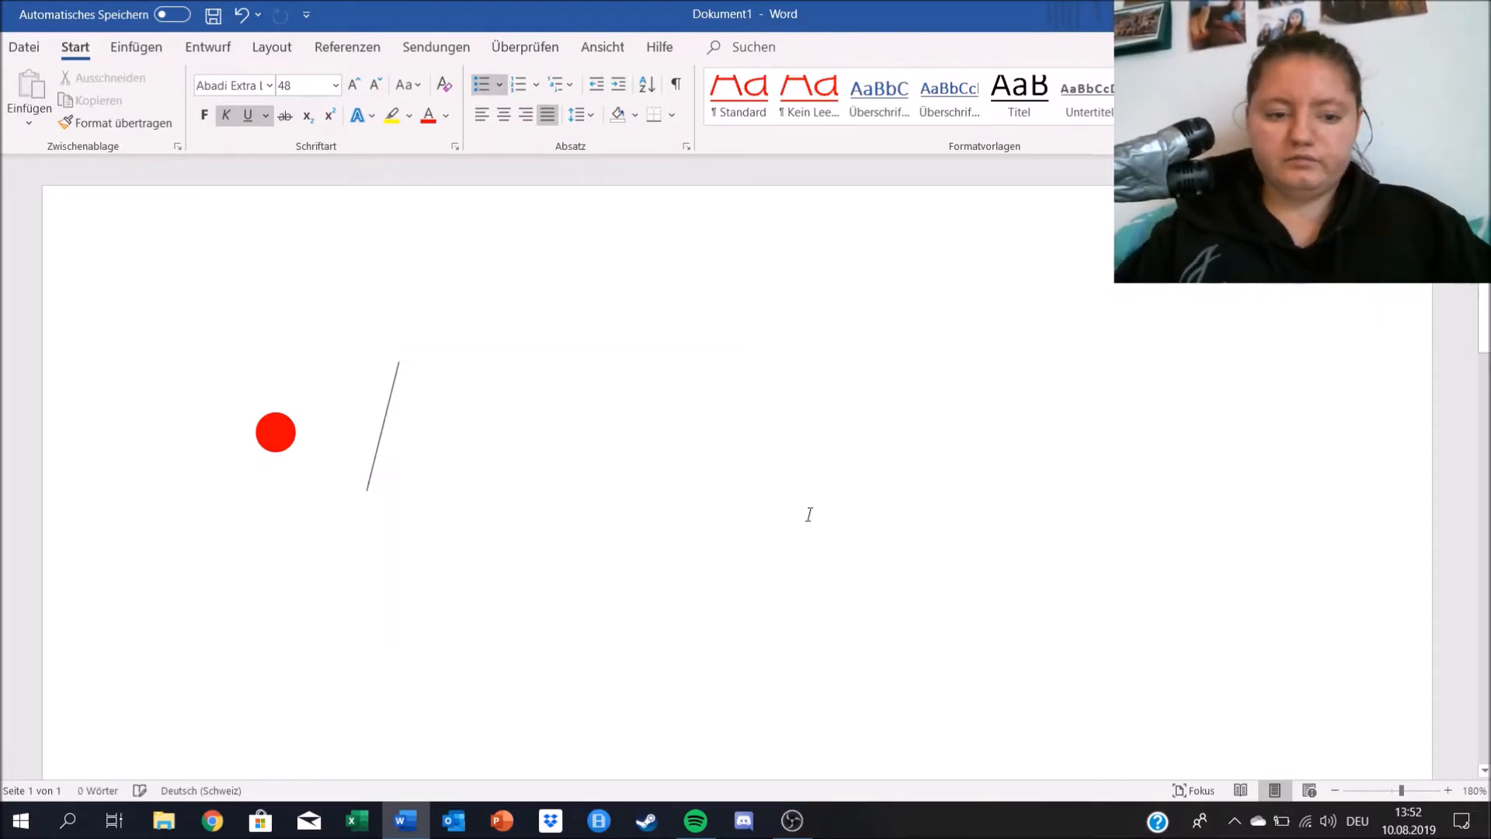
{"action": "key", "text": "BackSpace"}
{"action": "key", "text": "BackSpace"}
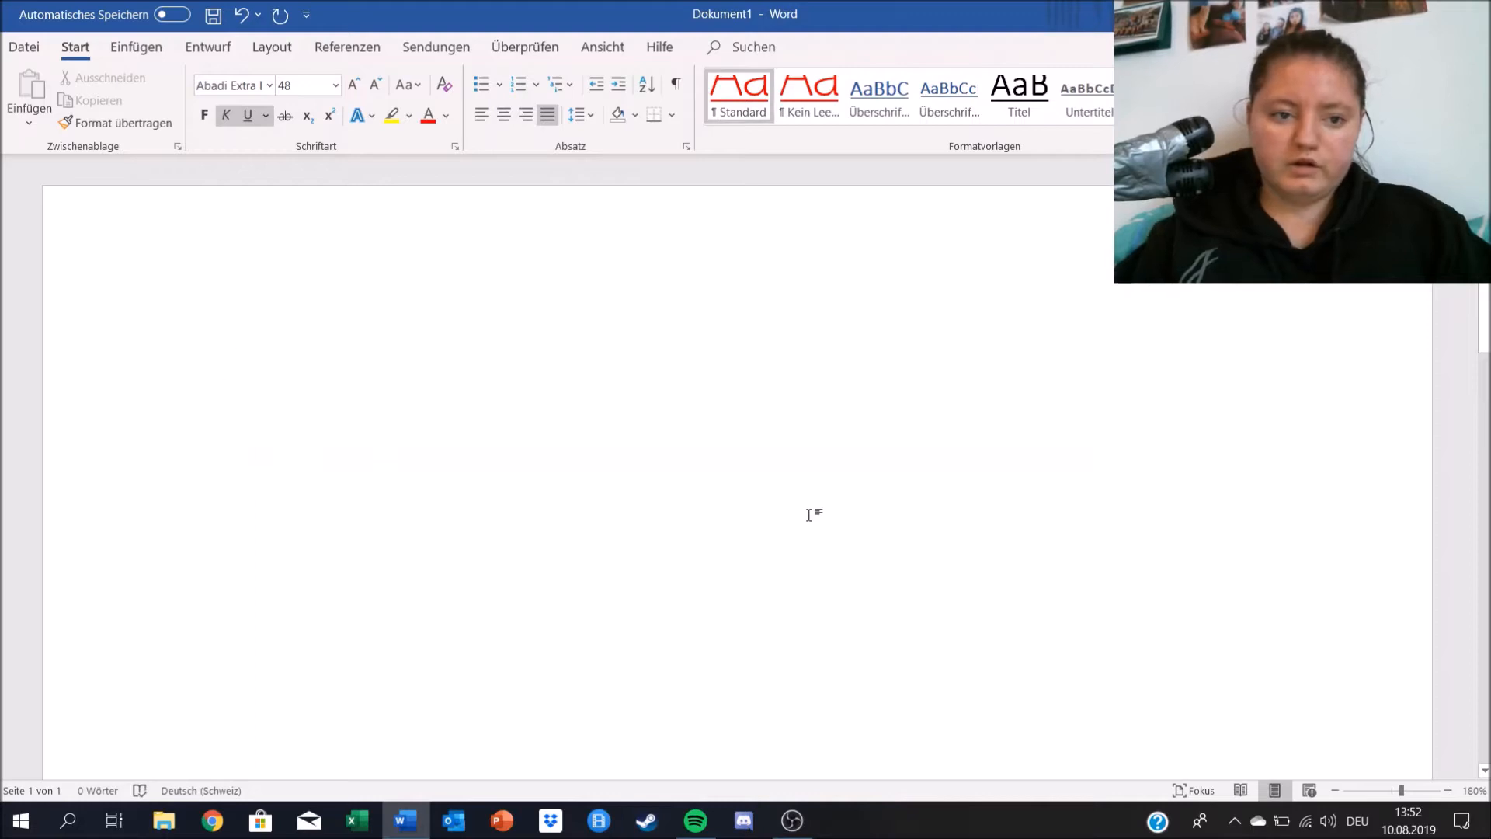
{"action": "left_click", "coordinate": [226, 115]}
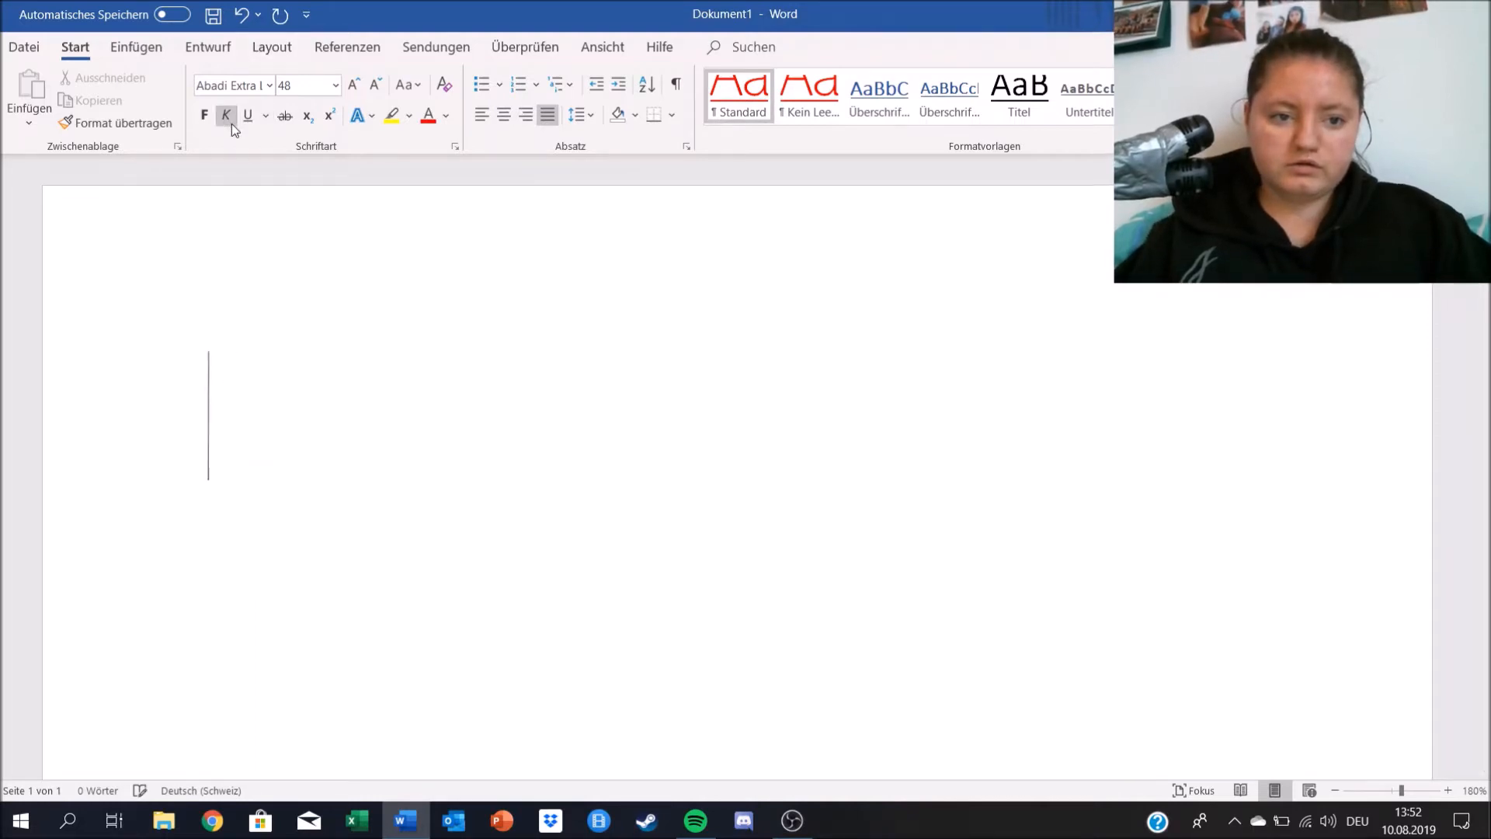
{"action": "type", "text": "sfdhkadfhkjd"}
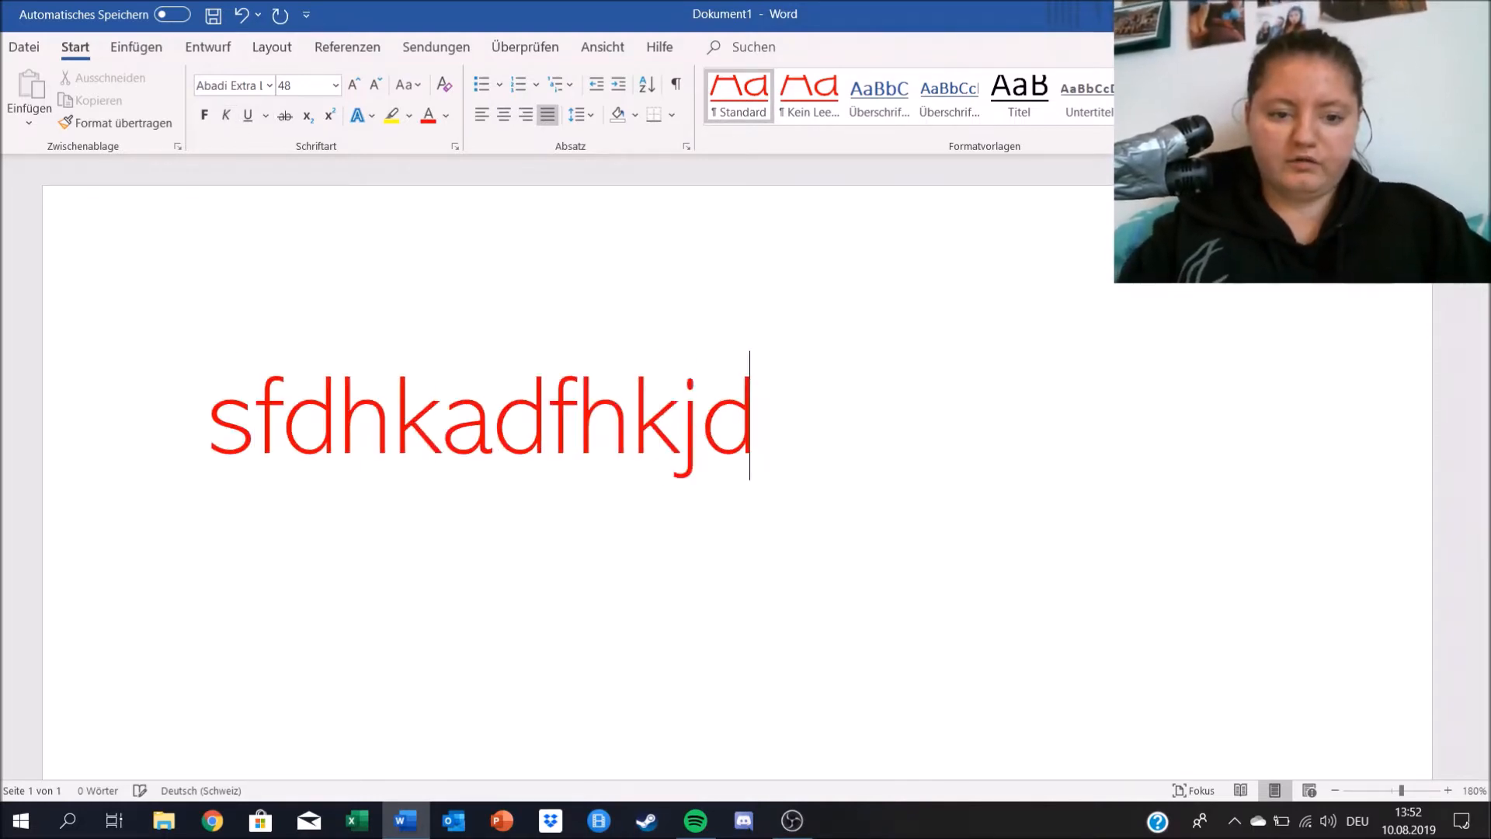
{"action": "type", "text": "kdshfkhfdskhfskhfsdfhdjskfhksahfjkhfjksafhkdfhksfhskhfkdshf"}
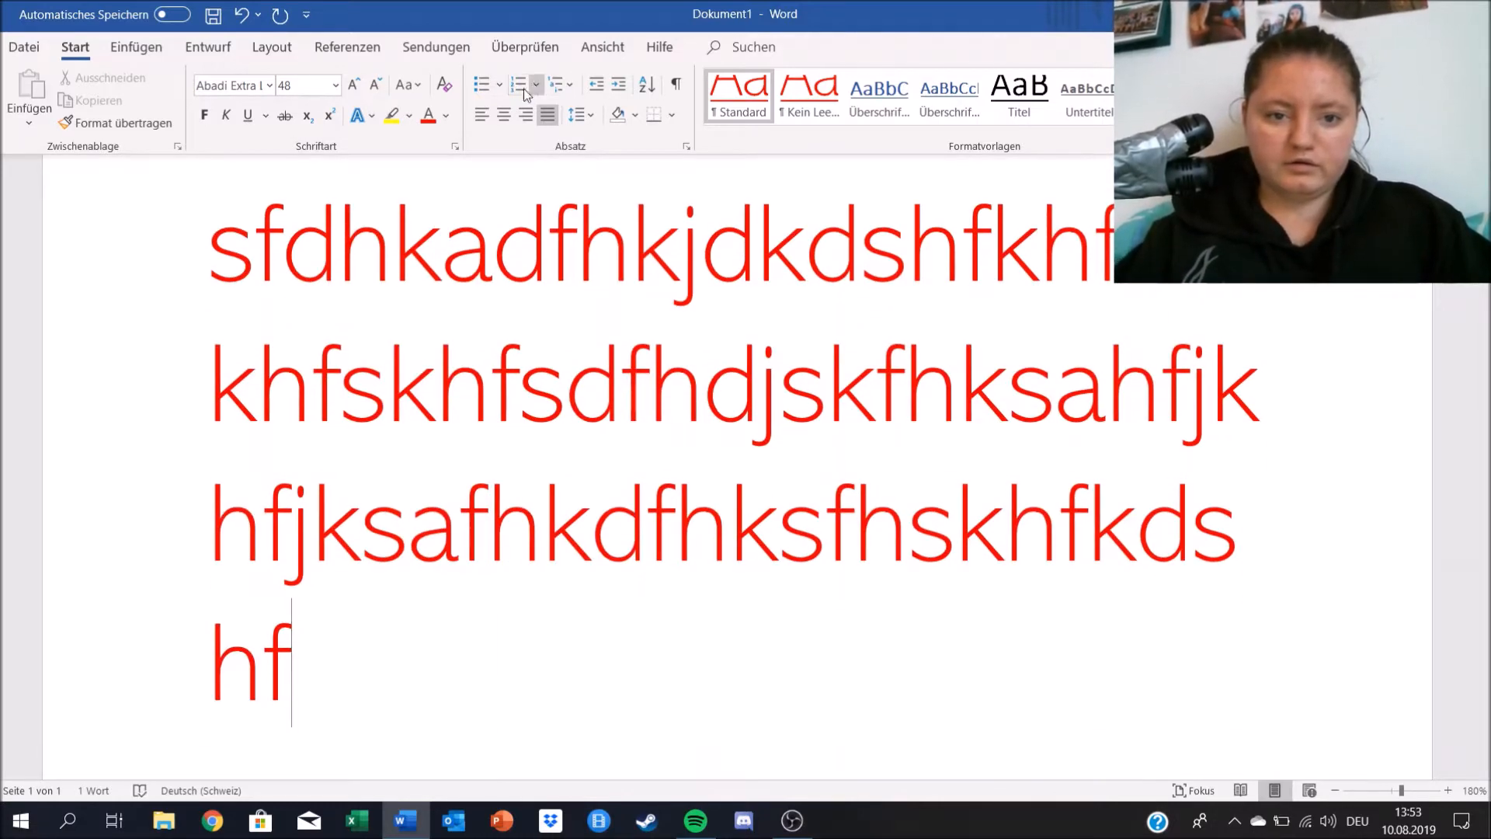
{"action": "left_click", "coordinate": [483, 115]}
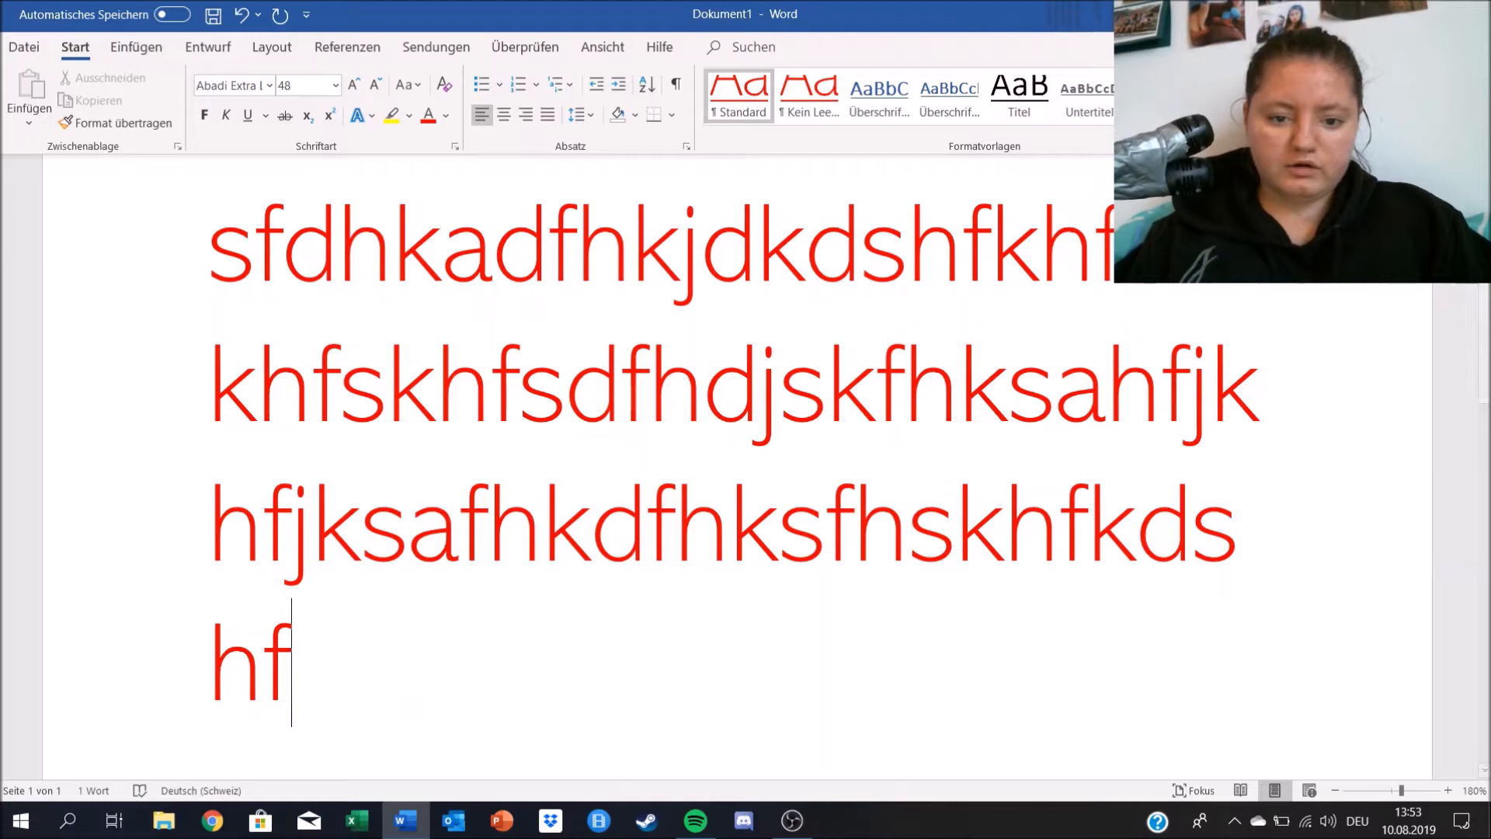
{"action": "key", "text": "BackSpace"}
{"action": "key", "text": "BackSpace"}
{"action": "key", "text": "BackSpace"}
{"action": "key", "text": "BackSpace"}
{"action": "key", "text": "BackSpace"}
{"action": "key", "text": "BackSpace"}
{"action": "key", "text": "BackSpace"}
{"action": "key", "text": "BackSpace"}
{"action": "key", "text": "BackSpace"}
{"action": "key", "text": "BackSpace"}
{"action": "key", "text": "BackSpace"}
{"action": "key", "text": "BackSpace"}
{"action": "key", "text": "BackSpace"}
{"action": "key", "text": "BackSpace"}
{"action": "key", "text": "BackSpace"}
{"action": "key", "text": "BackSpace"}
{"action": "key", "text": "BackSpace"}
{"action": "key", "text": "BackSpace"}
{"action": "key", "text": "BackSpace"}
{"action": "key", "text": "BackSpace"}
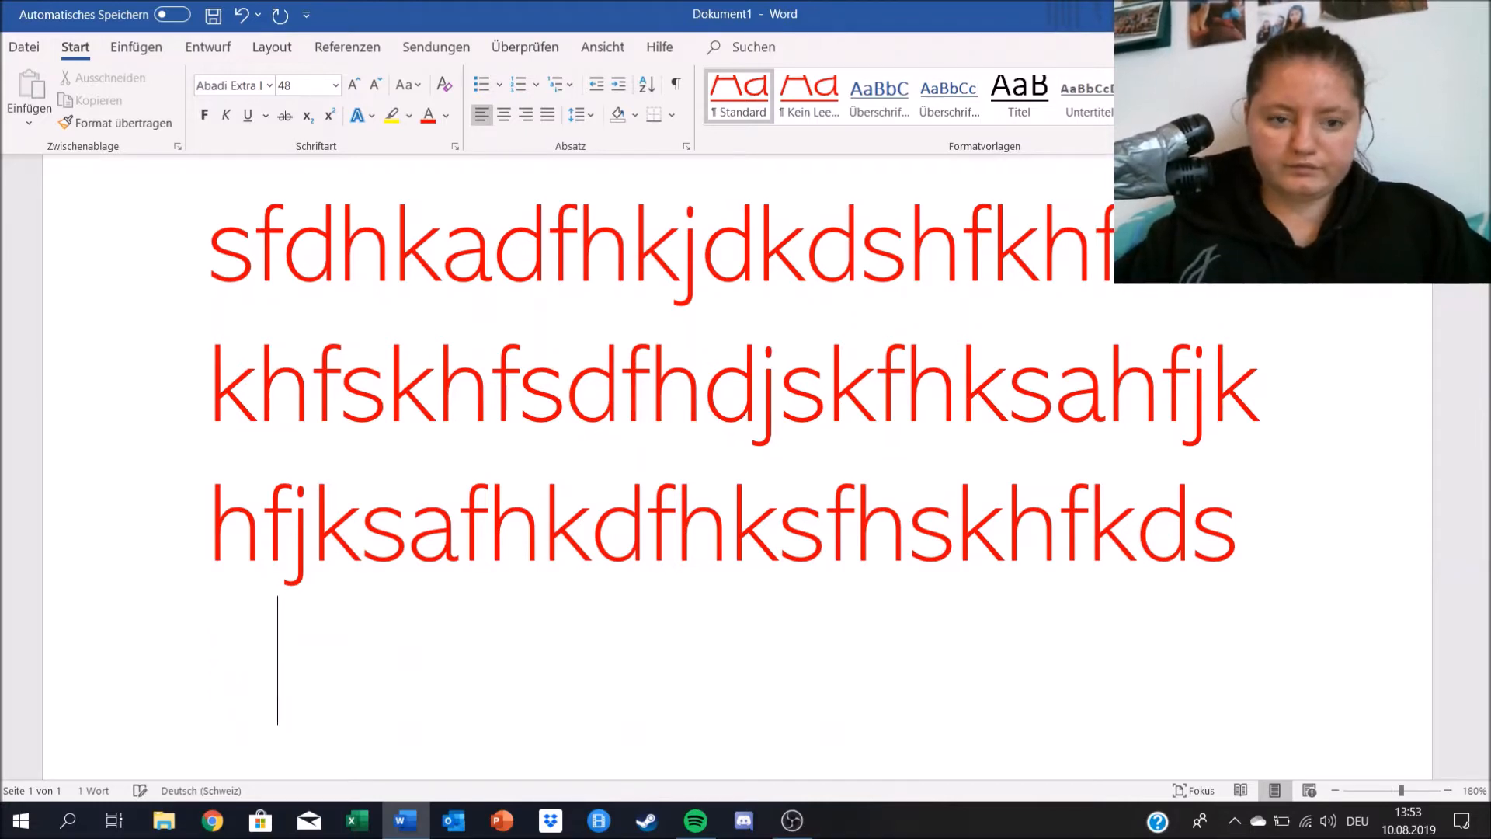
{"action": "key", "text": "BackSpace"}
{"action": "key", "text": "BackSpace"}
{"action": "key", "text": "BackSpace"}
{"action": "key", "text": "BackSpace"}
{"action": "key", "text": "BackSpace"}
{"action": "key", "text": "BackSpace"}
{"action": "key", "text": "BackSpace"}
{"action": "key", "text": "BackSpace"}
{"action": "key", "text": "BackSpace"}
{"action": "key", "text": "BackSpace"}
{"action": "key", "text": "BackSpace"}
{"action": "key", "text": "BackSpace"}
{"action": "key", "text": "BackSpace"}
{"action": "key", "text": "BackSpace"}
{"action": "key", "text": "BackSpace"}
{"action": "key", "text": "BackSpace"}
{"action": "key", "text": "BackSpace"}
{"action": "key", "text": "BackSpace"}
{"action": "key", "text": "BackSpace"}
{"action": "key", "text": "BackSpace"}
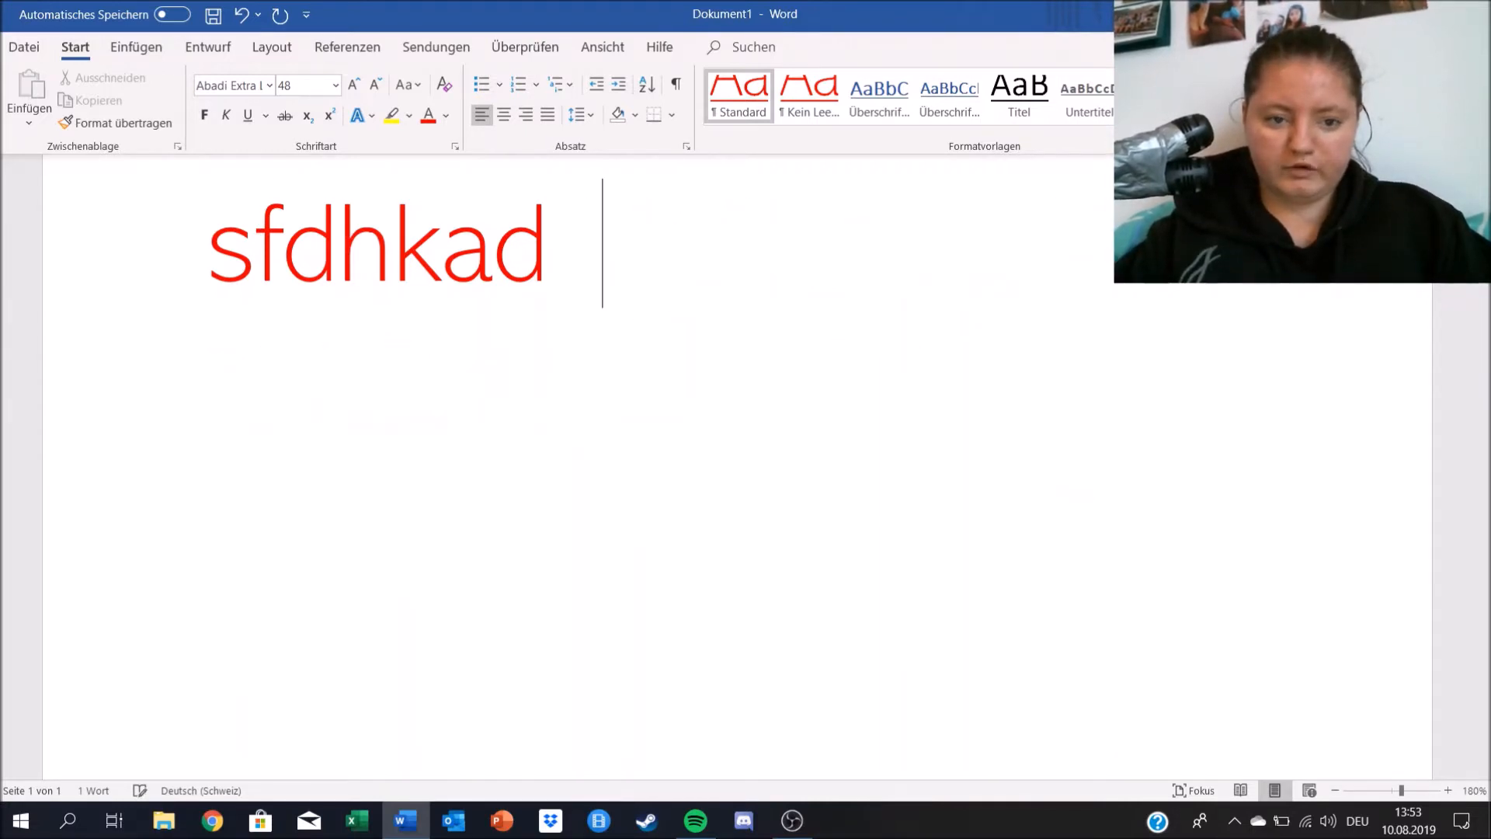
- Write an unbroken sample word spanning two lines, leave an empty line, and add the separate lines "hfdjadkasksk" and "jsldlasjdlsjk"
{"action": "type", "text": "sdjffjjsajfdskjdskfhjsddkhfkdjffjdk"}
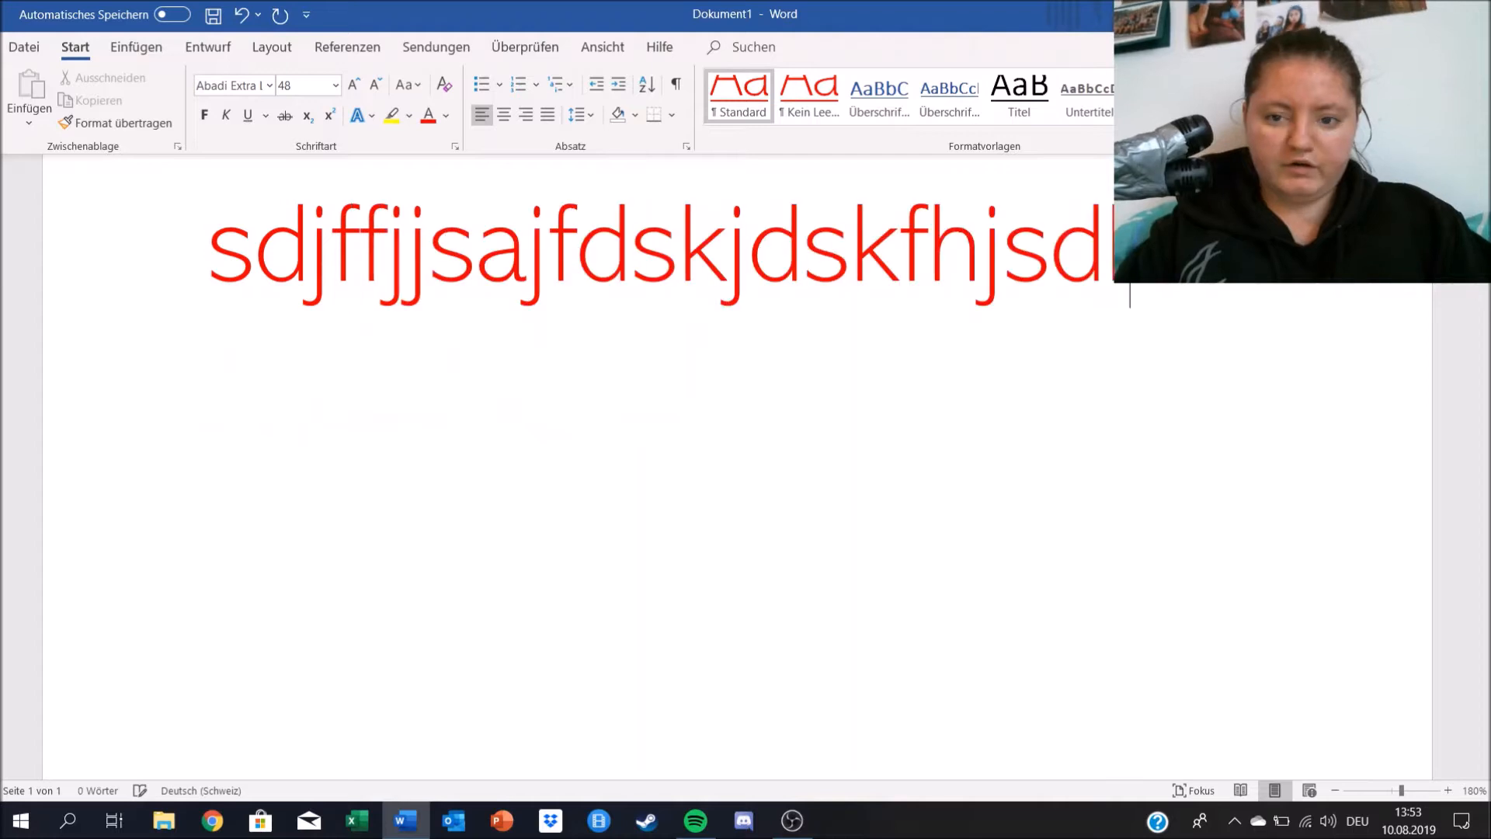
{"action": "type", "text": "sjdksjdk"}
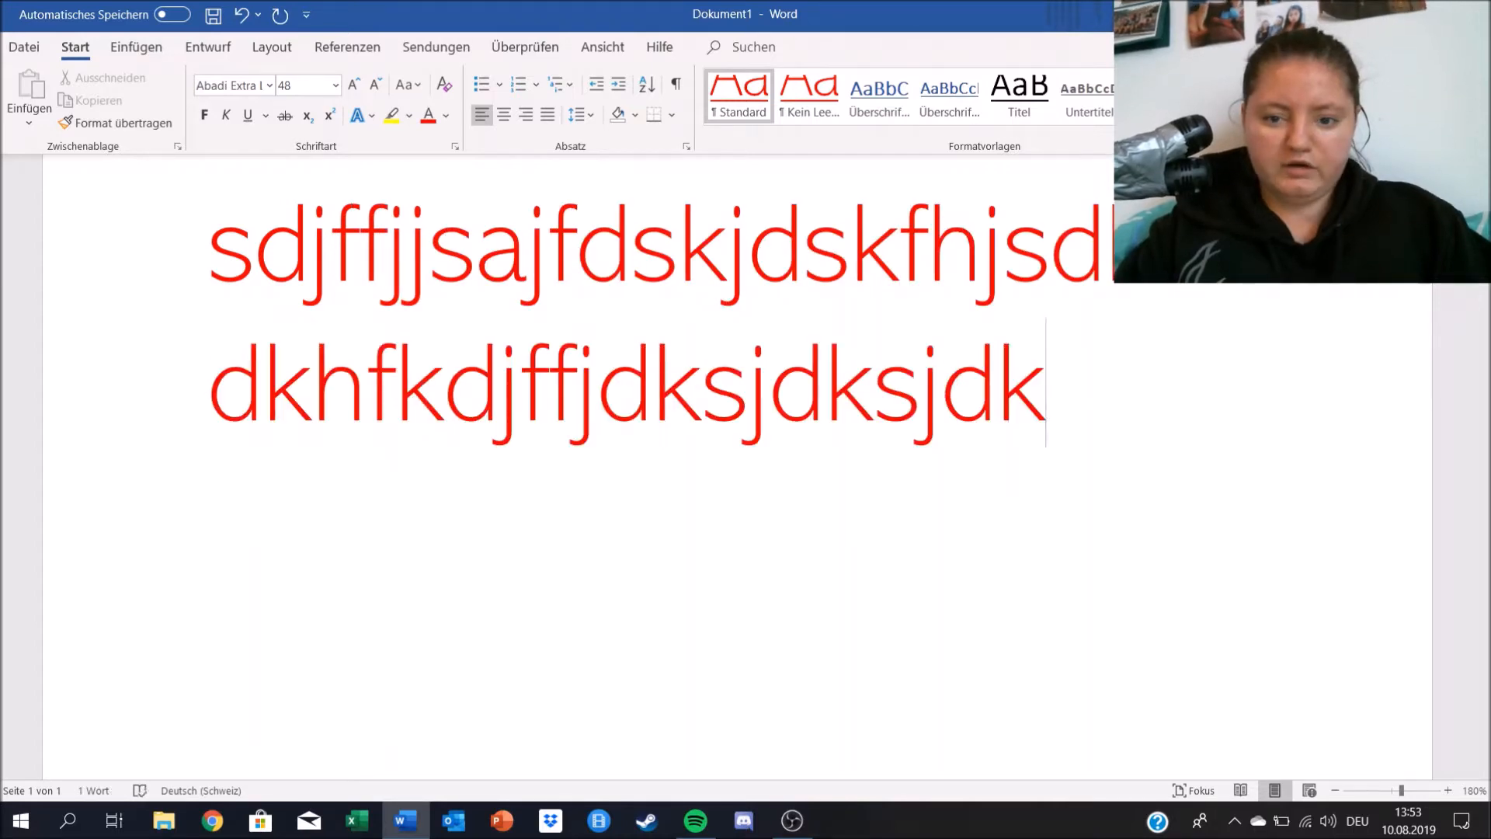
{"action": "key", "text": "Return"}
{"action": "key", "text": "Return"}
{"action": "type", "text": "hfdja"}
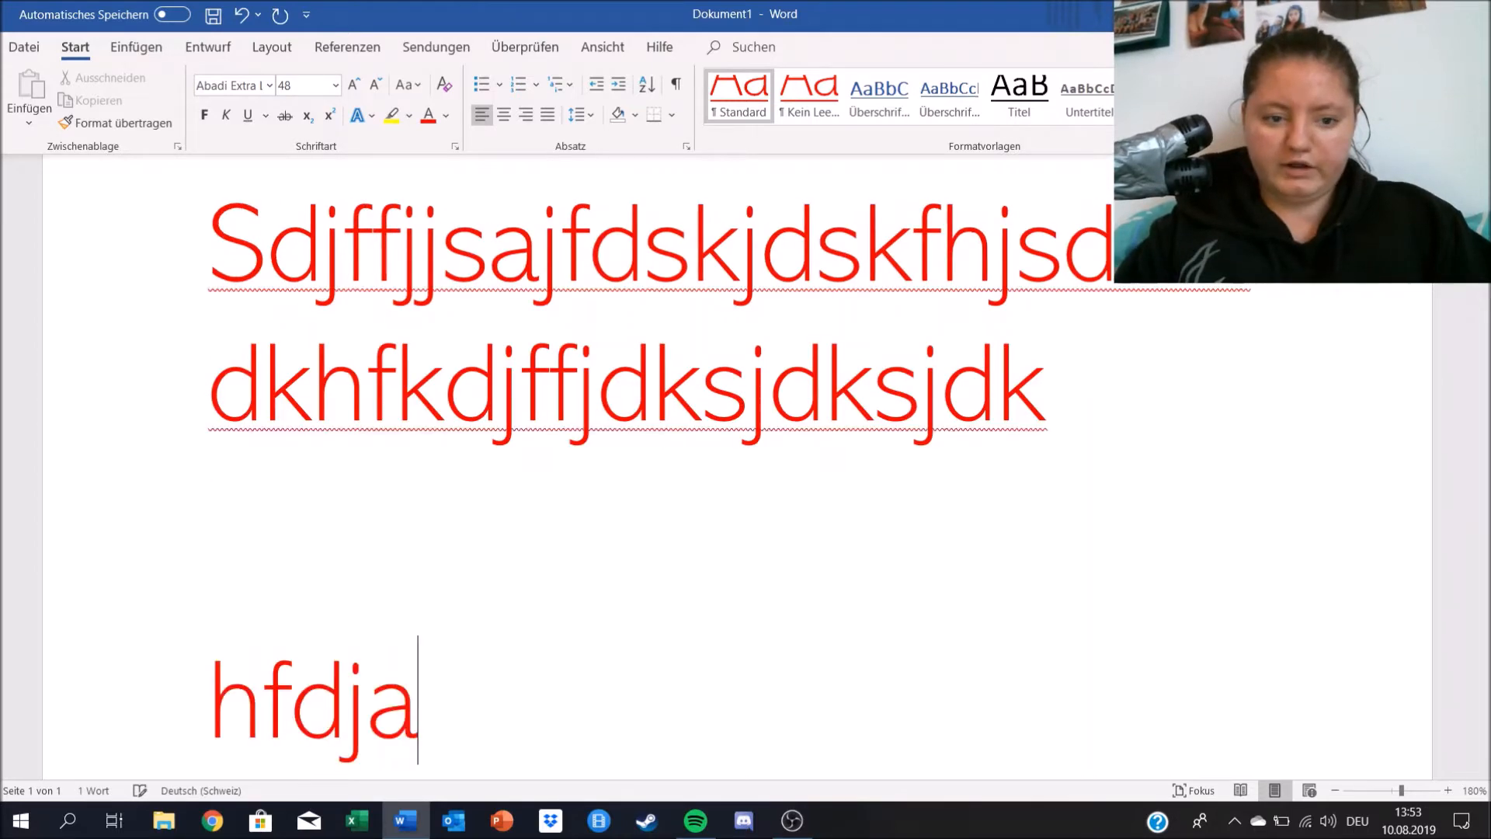
{"action": "type", "text": "dkasksk"}
{"action": "key", "text": "Return"}
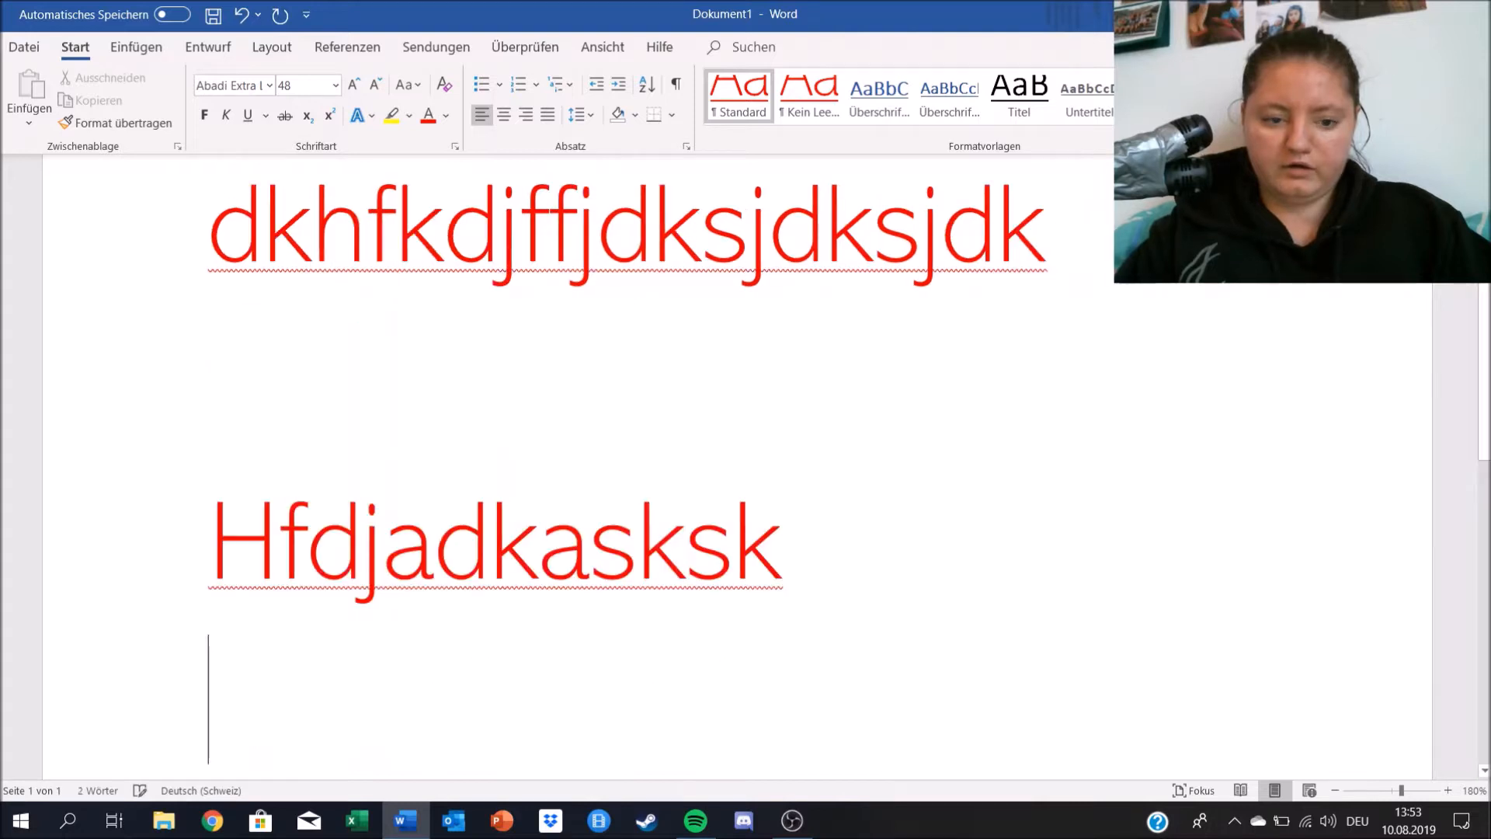
{"action": "type", "text": "jsldlasjdlsjk"}
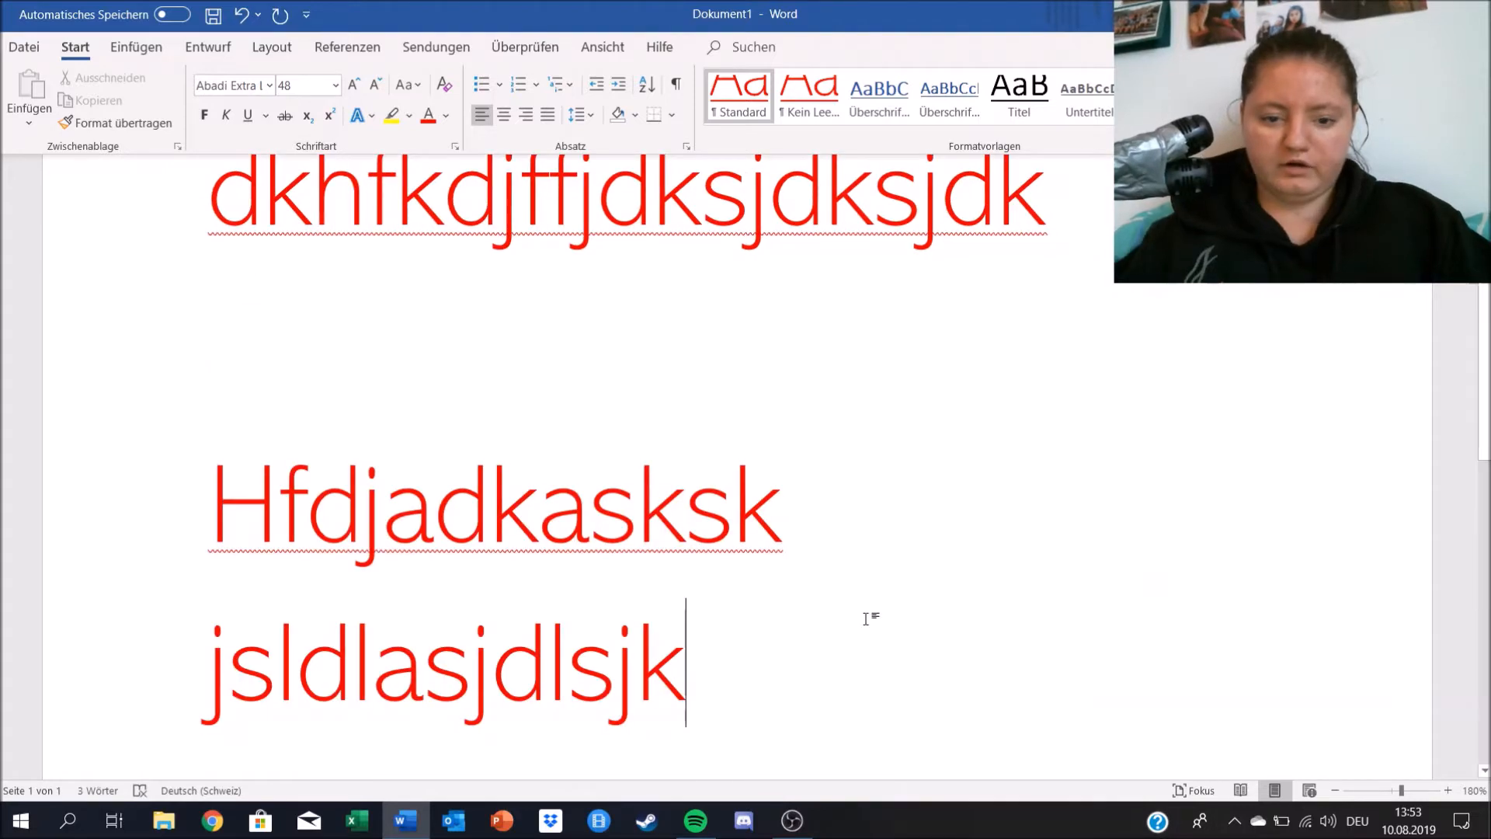
- Apply justified alignment to all the sample paragraphs and view the result over the whole text
{"action": "left_click_drag", "start_coordinate": [732, 655], "coordinate": [383, 439]}
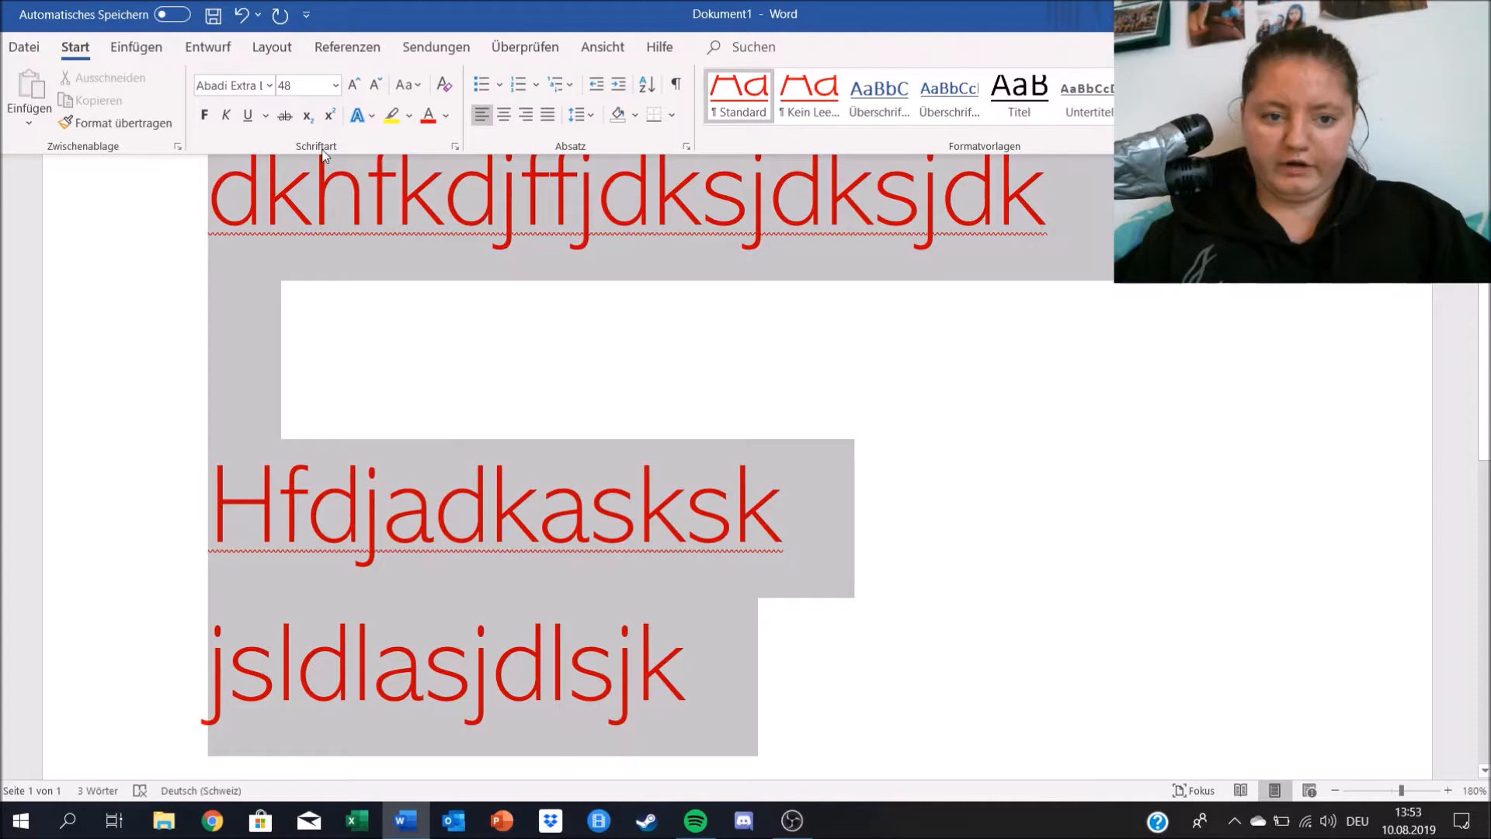
{"action": "left_click_drag", "start_coordinate": [325, 156], "coordinate": [140, 200]}
{"action": "left_click", "coordinate": [546, 115]}
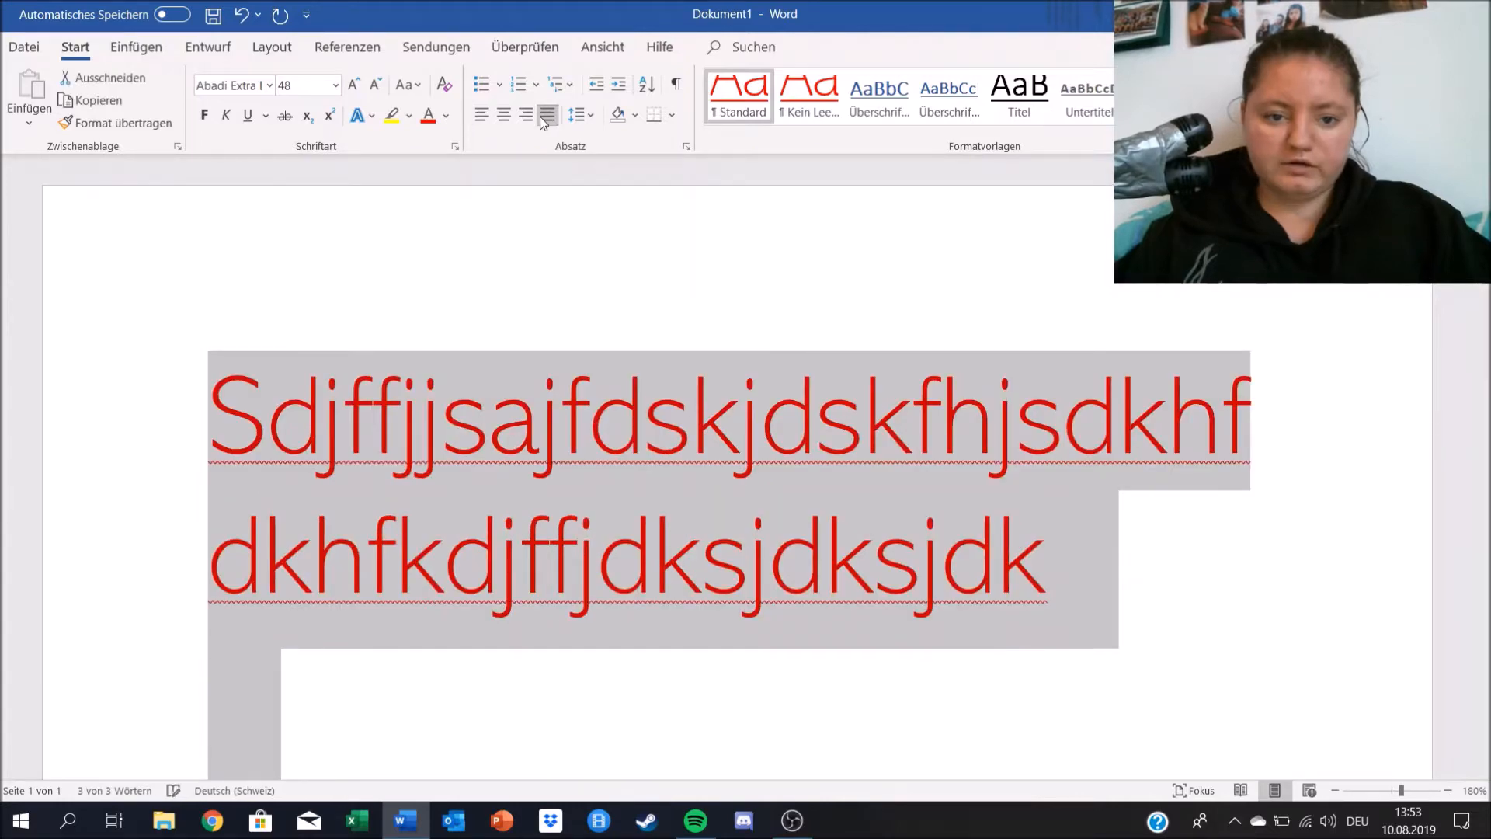
{"action": "scroll", "coordinate": [620, 354], "scroll_direction": "down", "scroll_amount": 4}
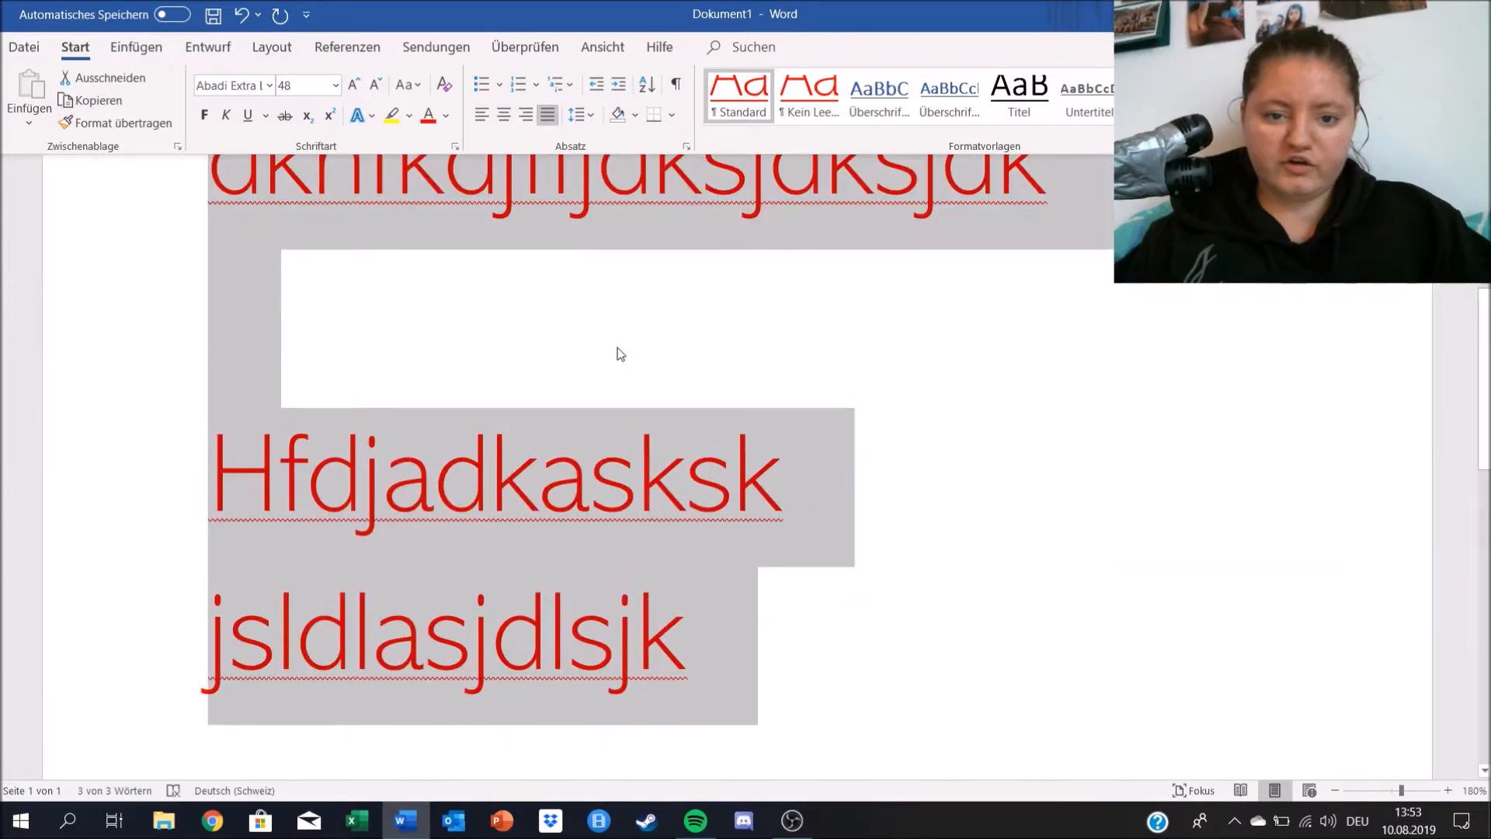
{"action": "scroll", "coordinate": [637, 326], "scroll_direction": "up", "scroll_amount": 1}
{"action": "scroll", "coordinate": [659, 301], "scroll_direction": "up", "scroll_amount": 4}
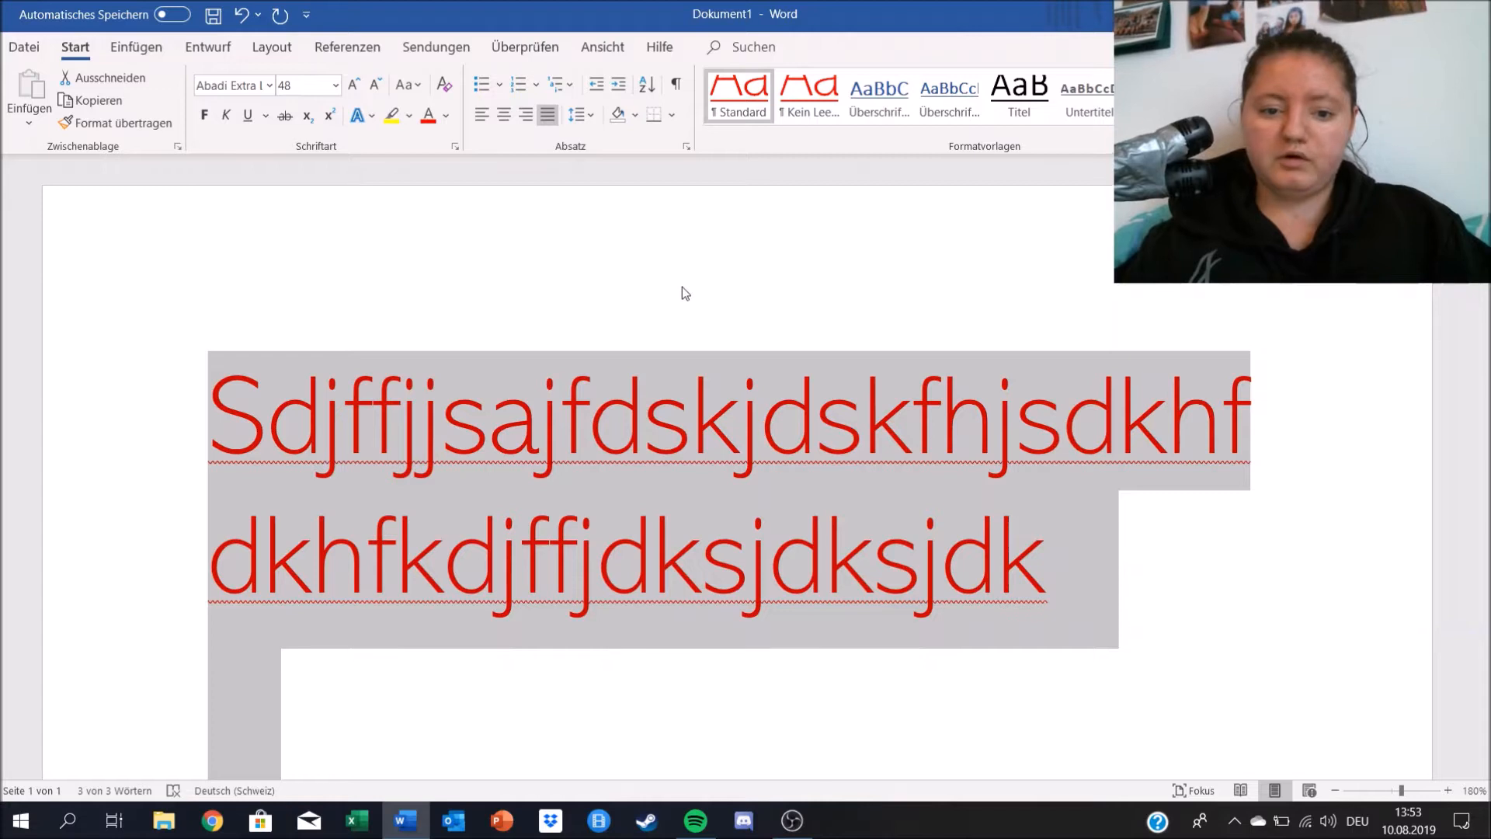
- Delete all the sample text, and look at the line spacing options without choosing one
{"action": "key", "text": "Delete"}
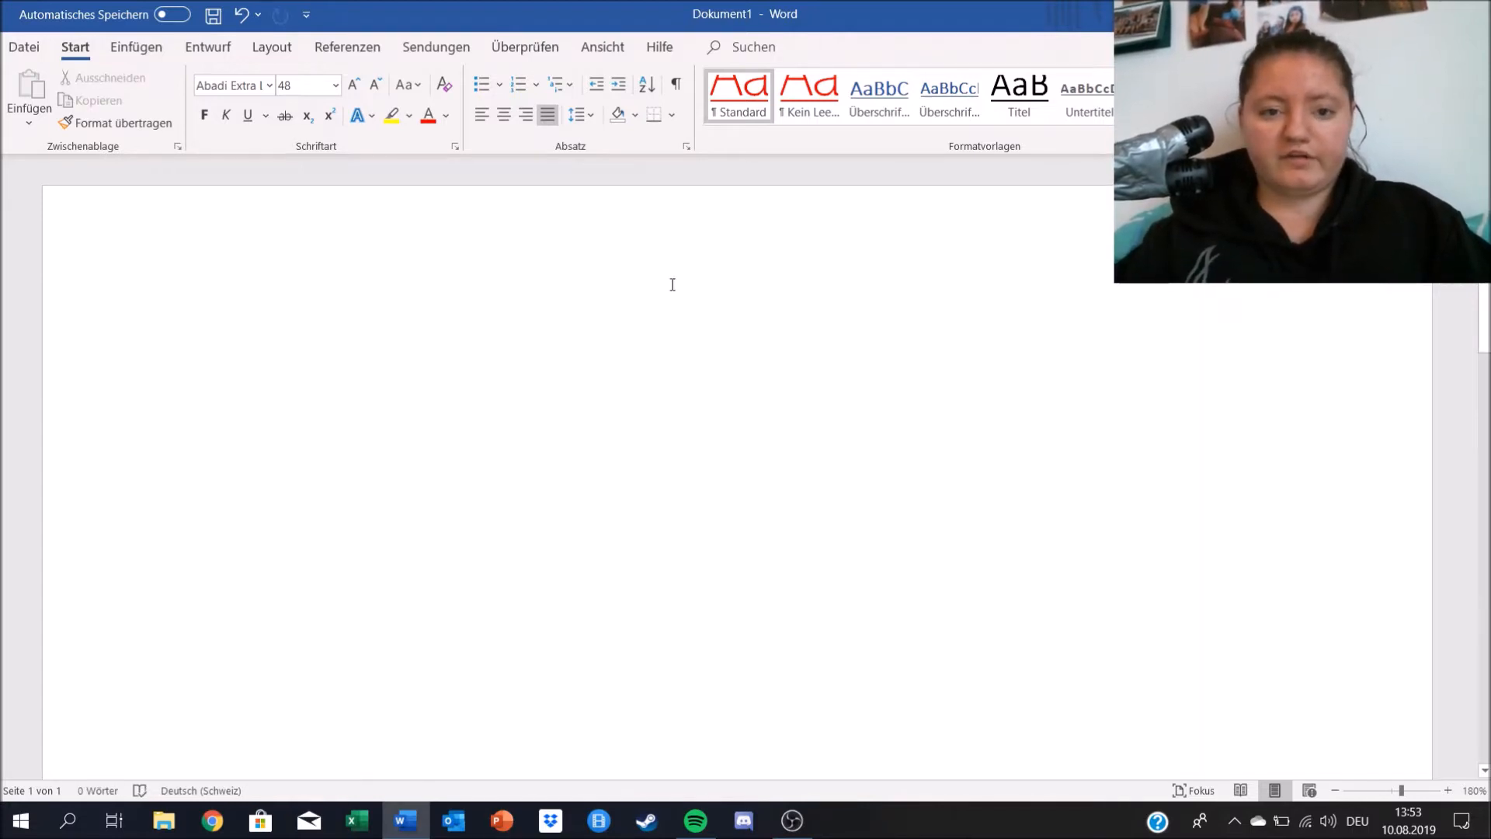
{"action": "left_click", "coordinate": [591, 116]}
{"action": "left_click", "coordinate": [598, 123]}
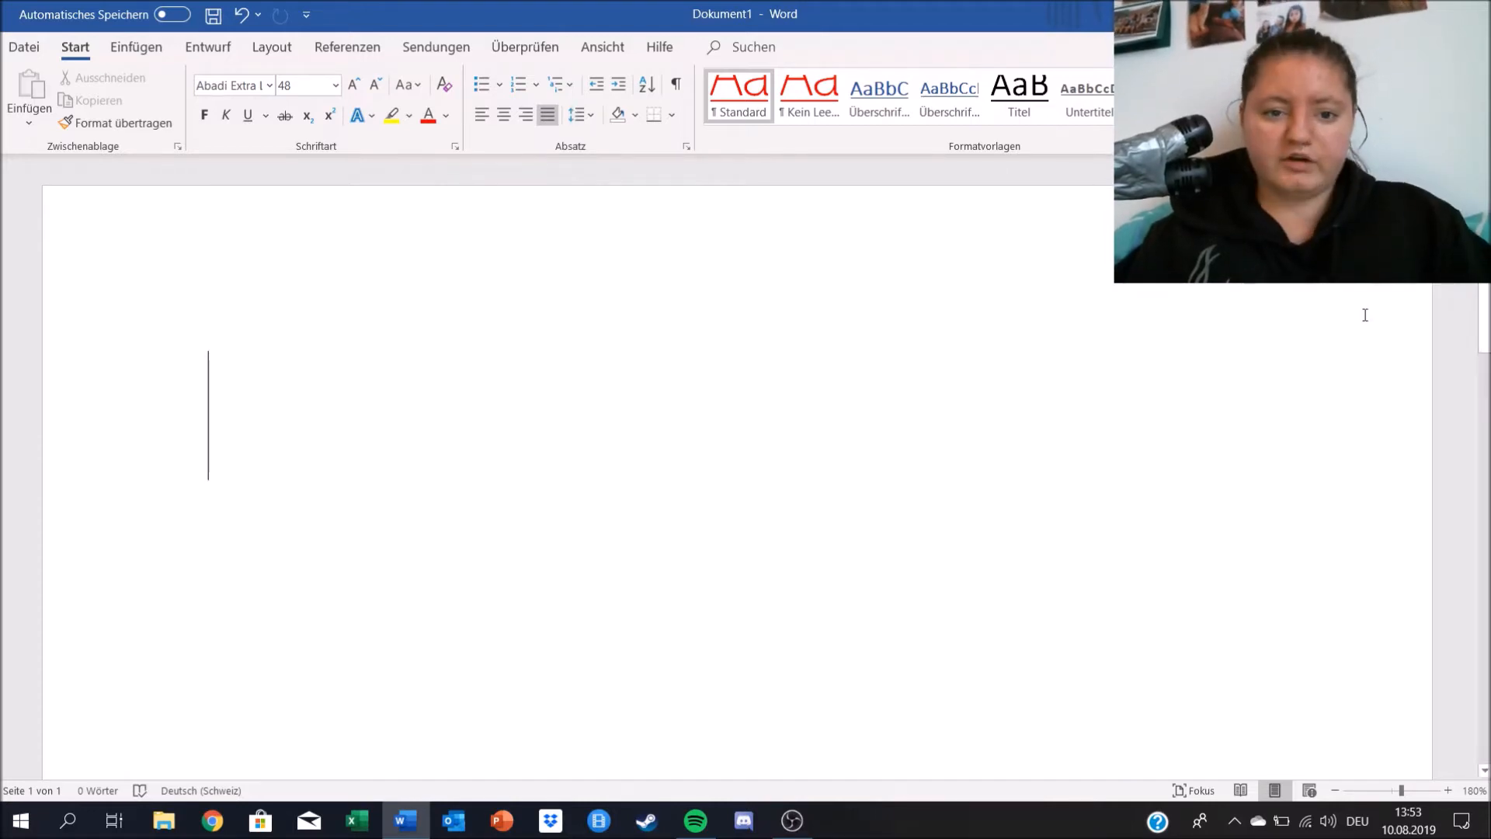
{"action": "left_click", "coordinate": [587, 116]}
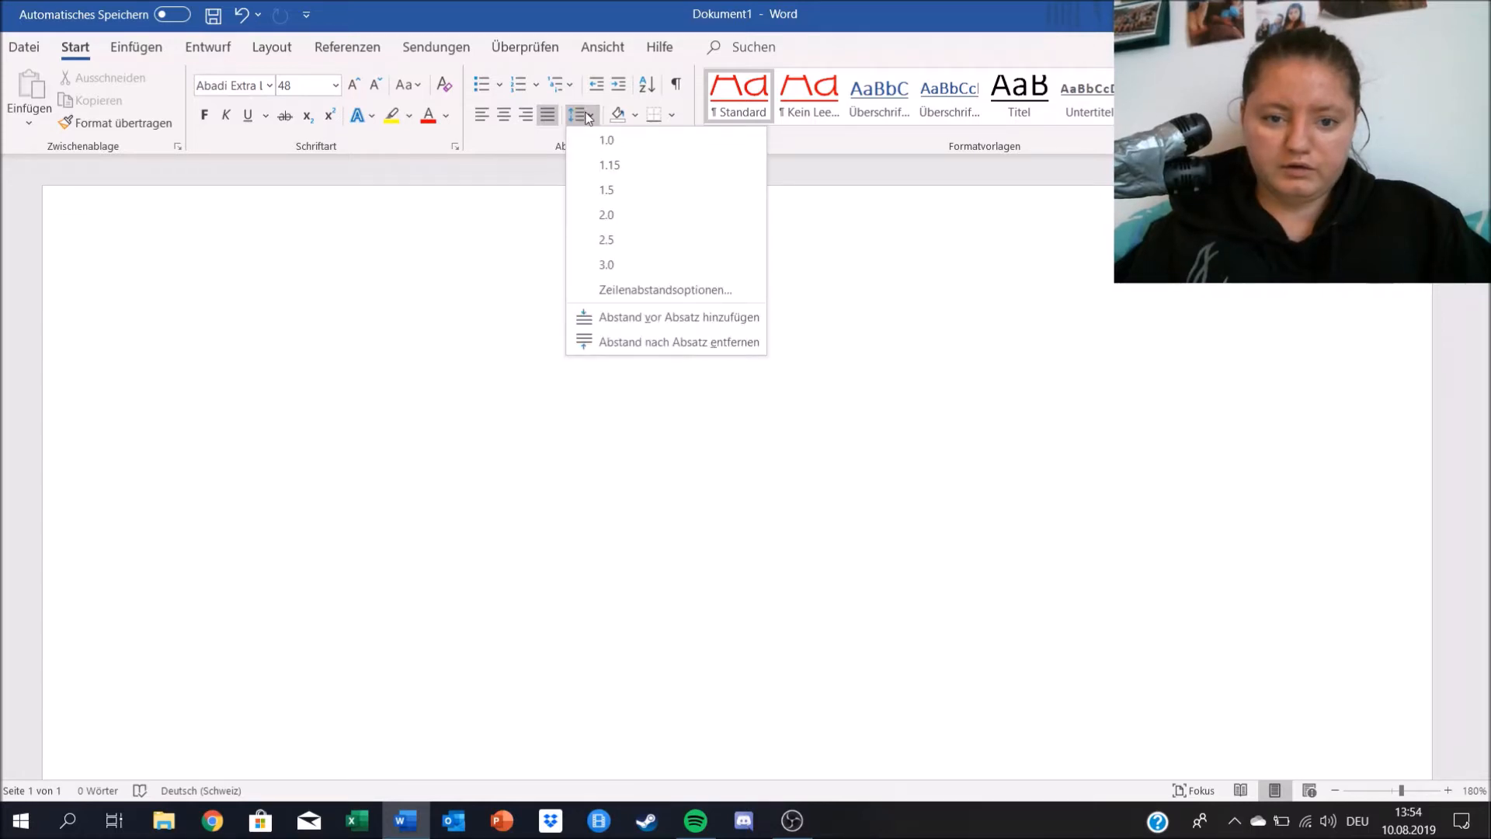
{"action": "left_click", "coordinate": [453, 336]}
- Write an unbroken sample word spanning three lines and add the separate line "dsmlasöads" below it
{"action": "type", "text": "fewewfefefef"}
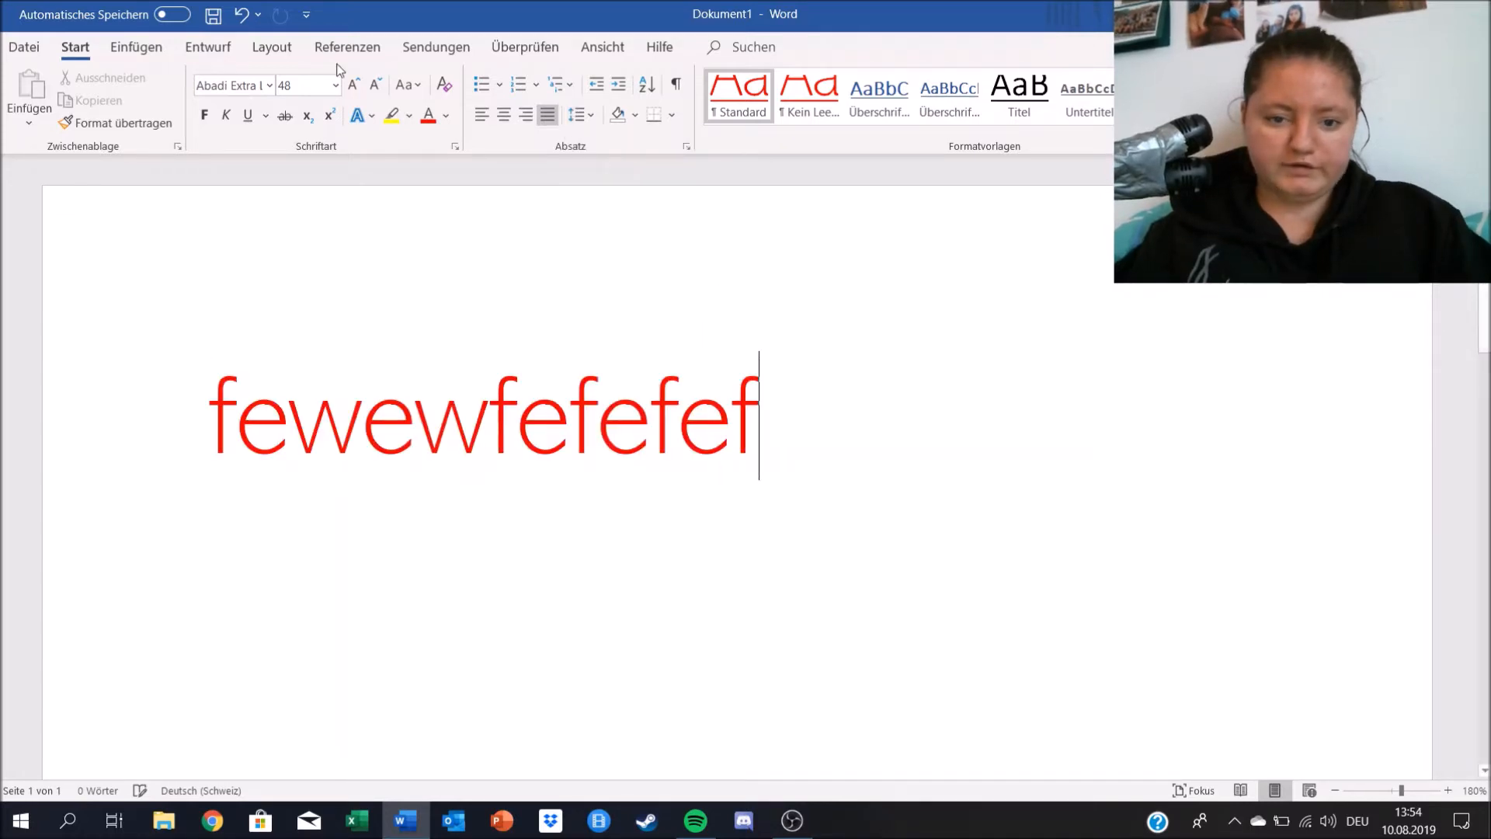
{"action": "type", "text": "fjfaslfksljfsljflsjflsjafdlöajflösjfklsöajflösajflasjlajöas"}
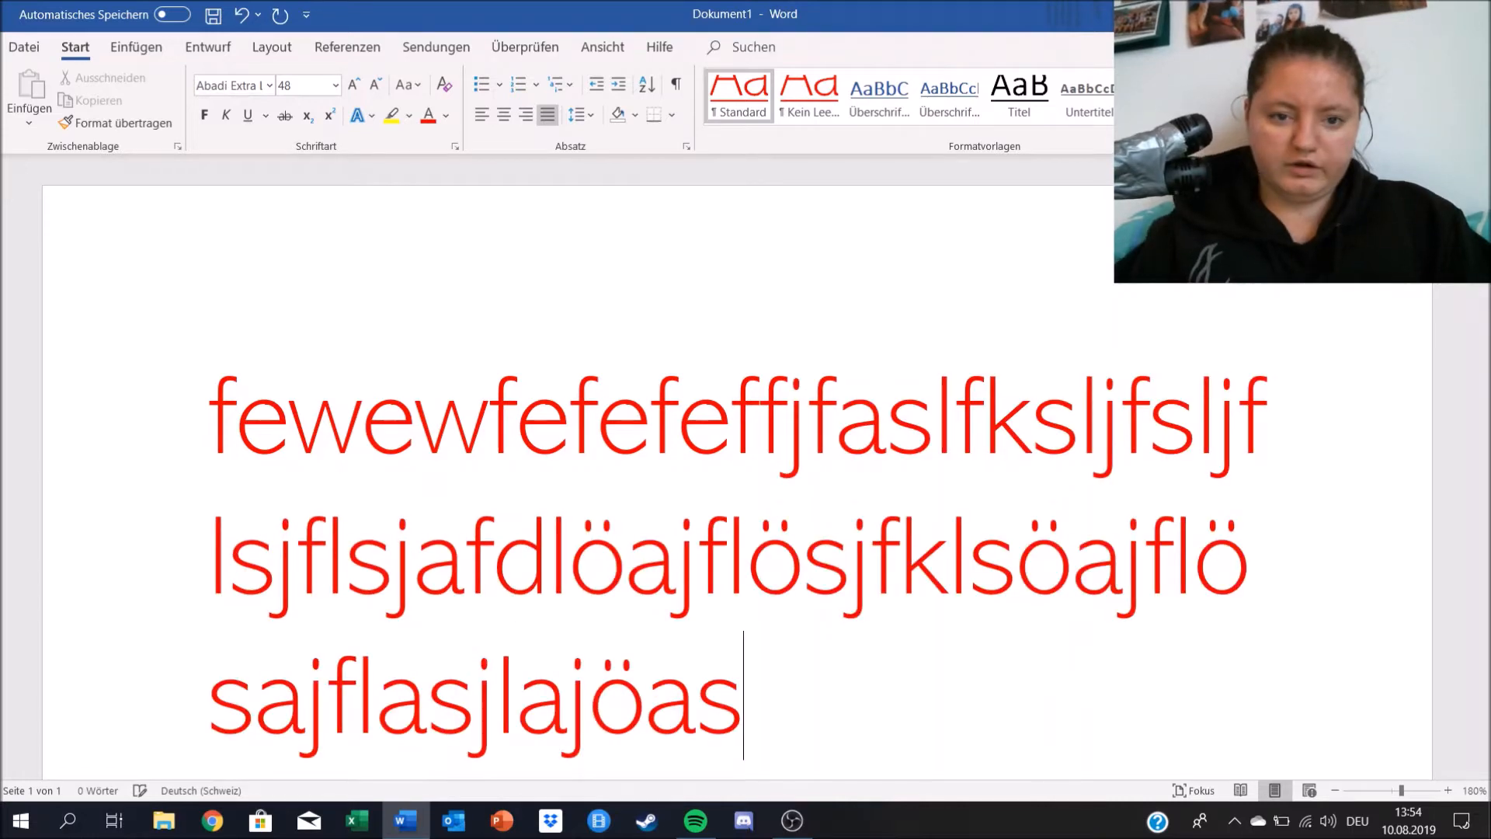
{"action": "key", "text": "Return"}
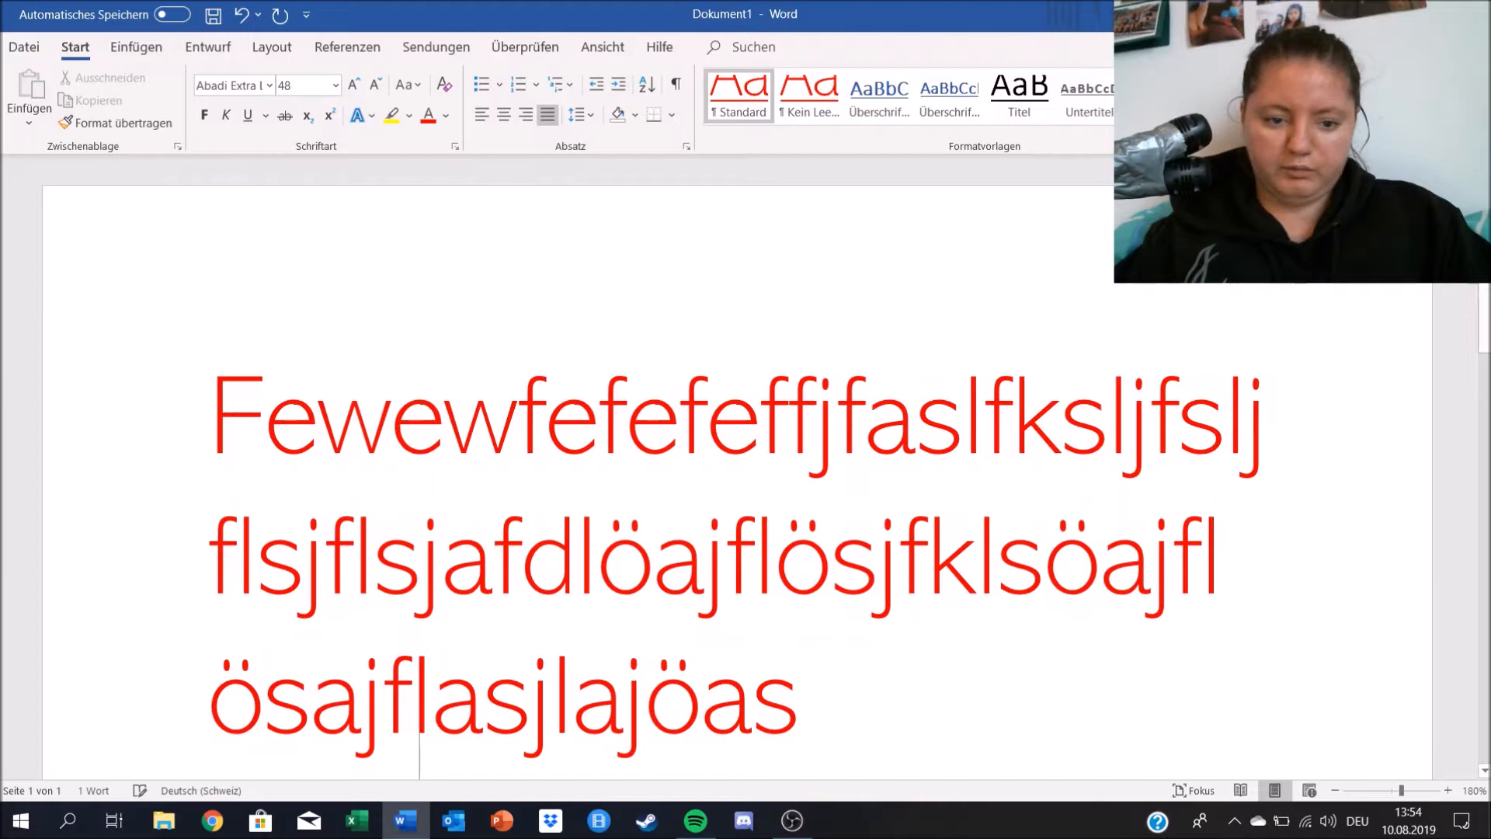
{"action": "type", "text": "dsmlasöads"}
{"action": "scroll", "coordinate": [738, 283], "scroll_direction": "up", "scroll_amount": 3}
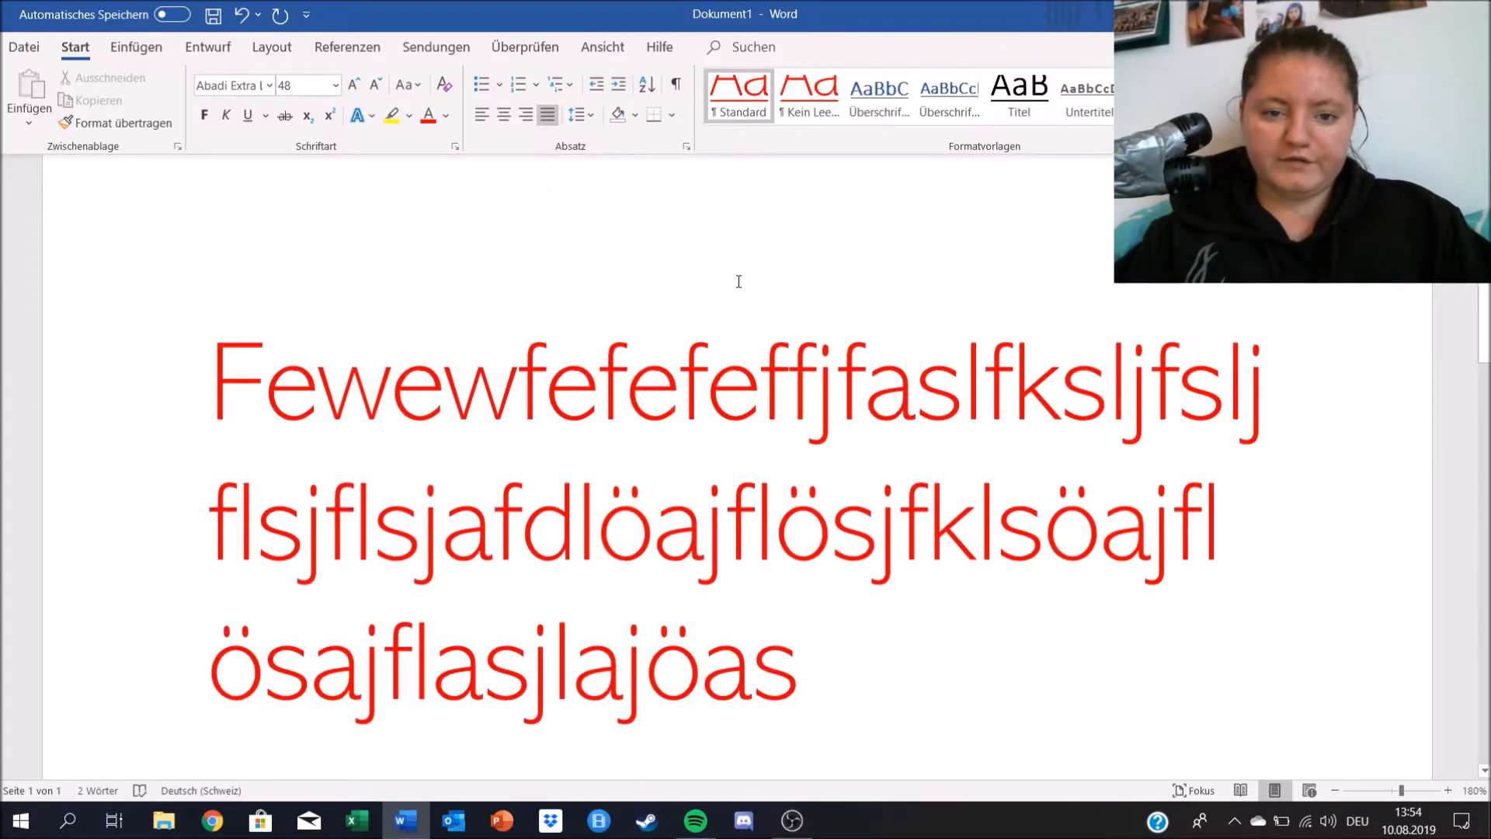
- Look through the line spacing options and set the line spacing of the last sample paragraph to 3.0
{"action": "left_click", "coordinate": [594, 116]}
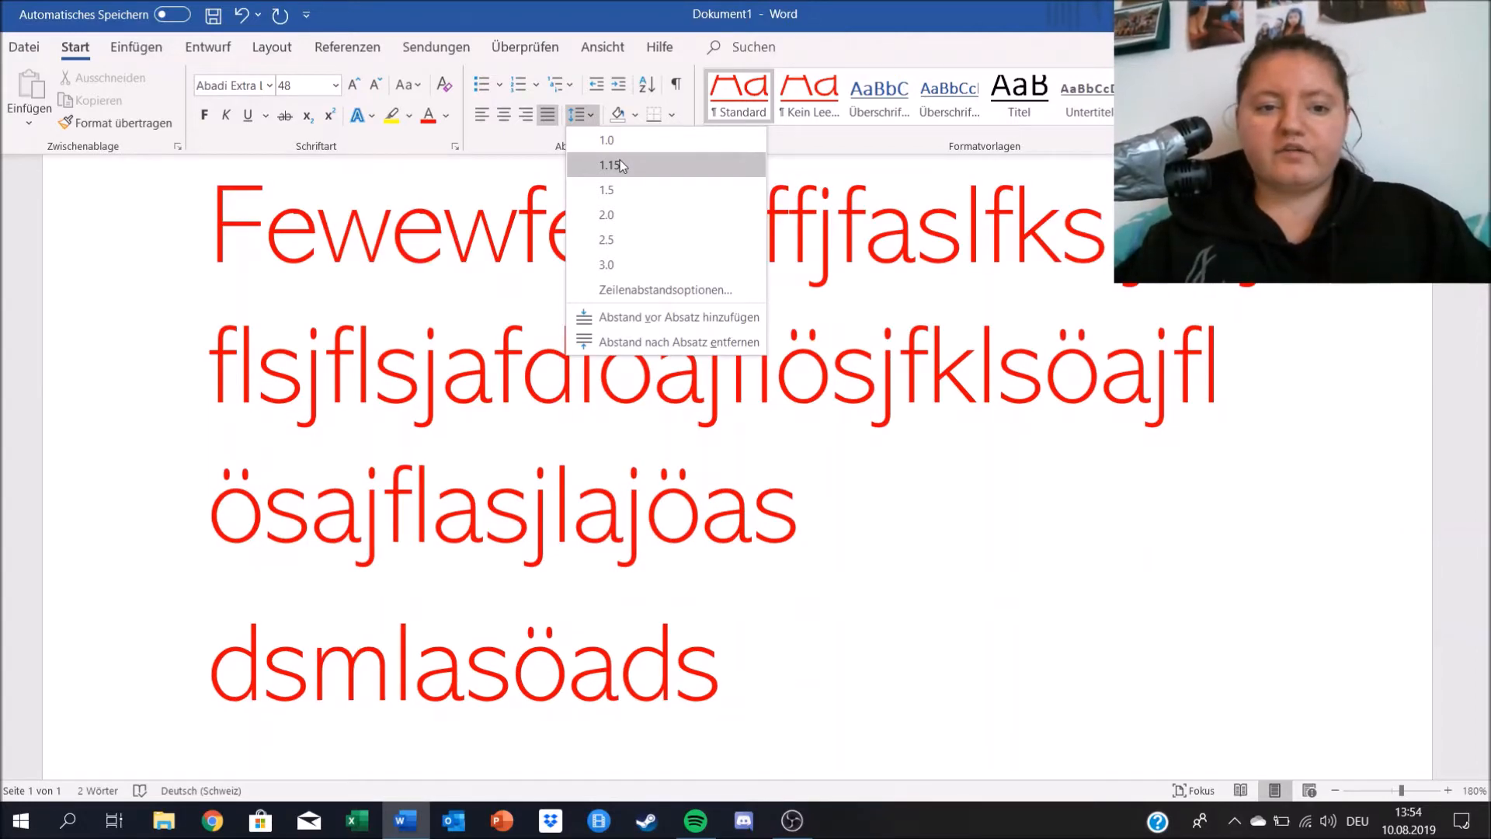
{"action": "left_click", "coordinate": [132, 296]}
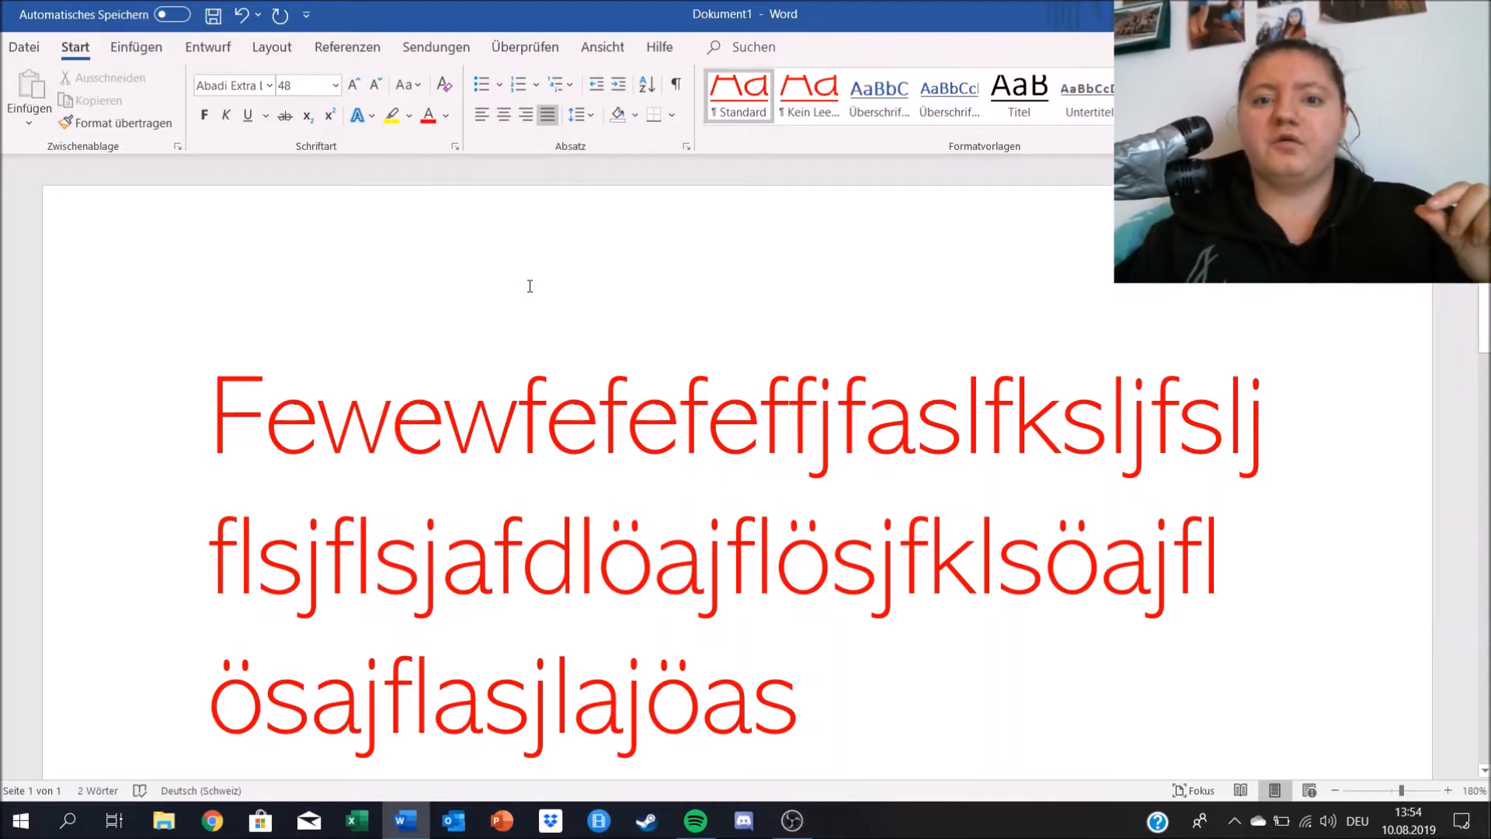
{"action": "left_click", "coordinate": [590, 117]}
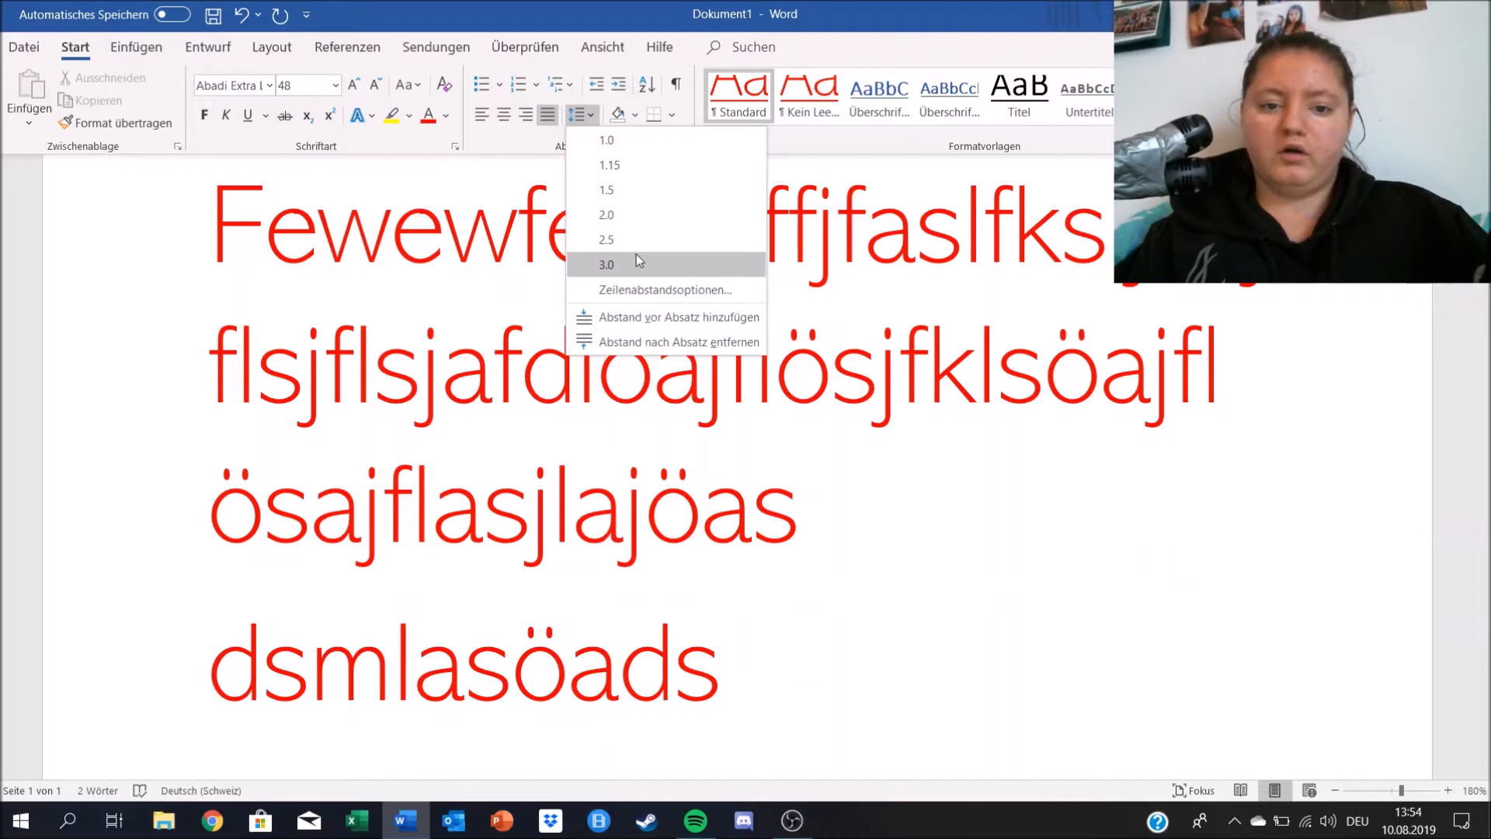
{"action": "left_click", "coordinate": [640, 265]}
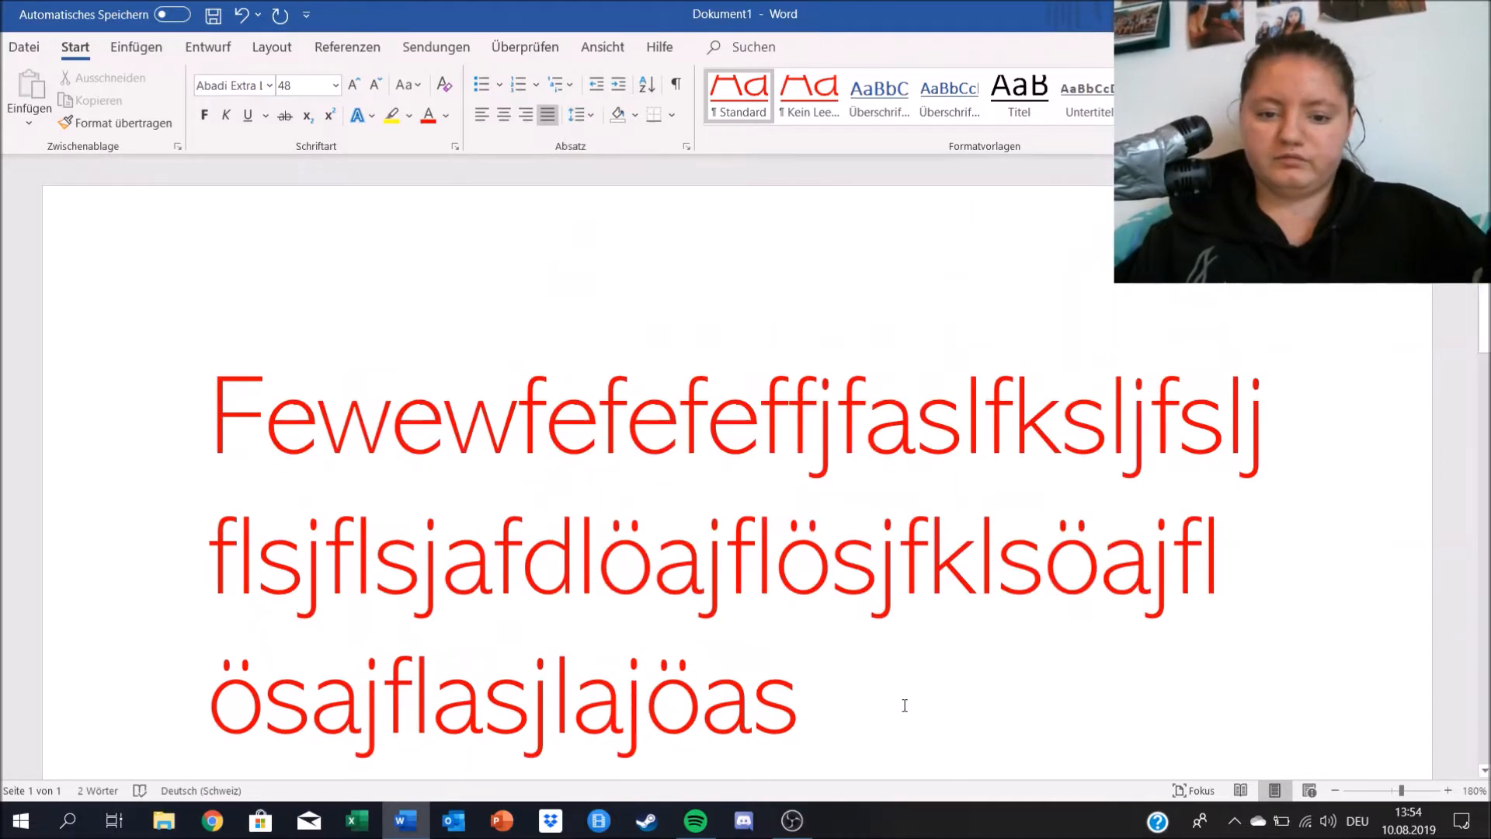
- Apply 3.0 line spacing to all the sample text and view the result over both paragraphs
{"action": "scroll", "coordinate": [901, 606], "scroll_direction": "down", "scroll_amount": 5}
{"action": "left_click_drag", "start_coordinate": [884, 533], "coordinate": [433, 194]}
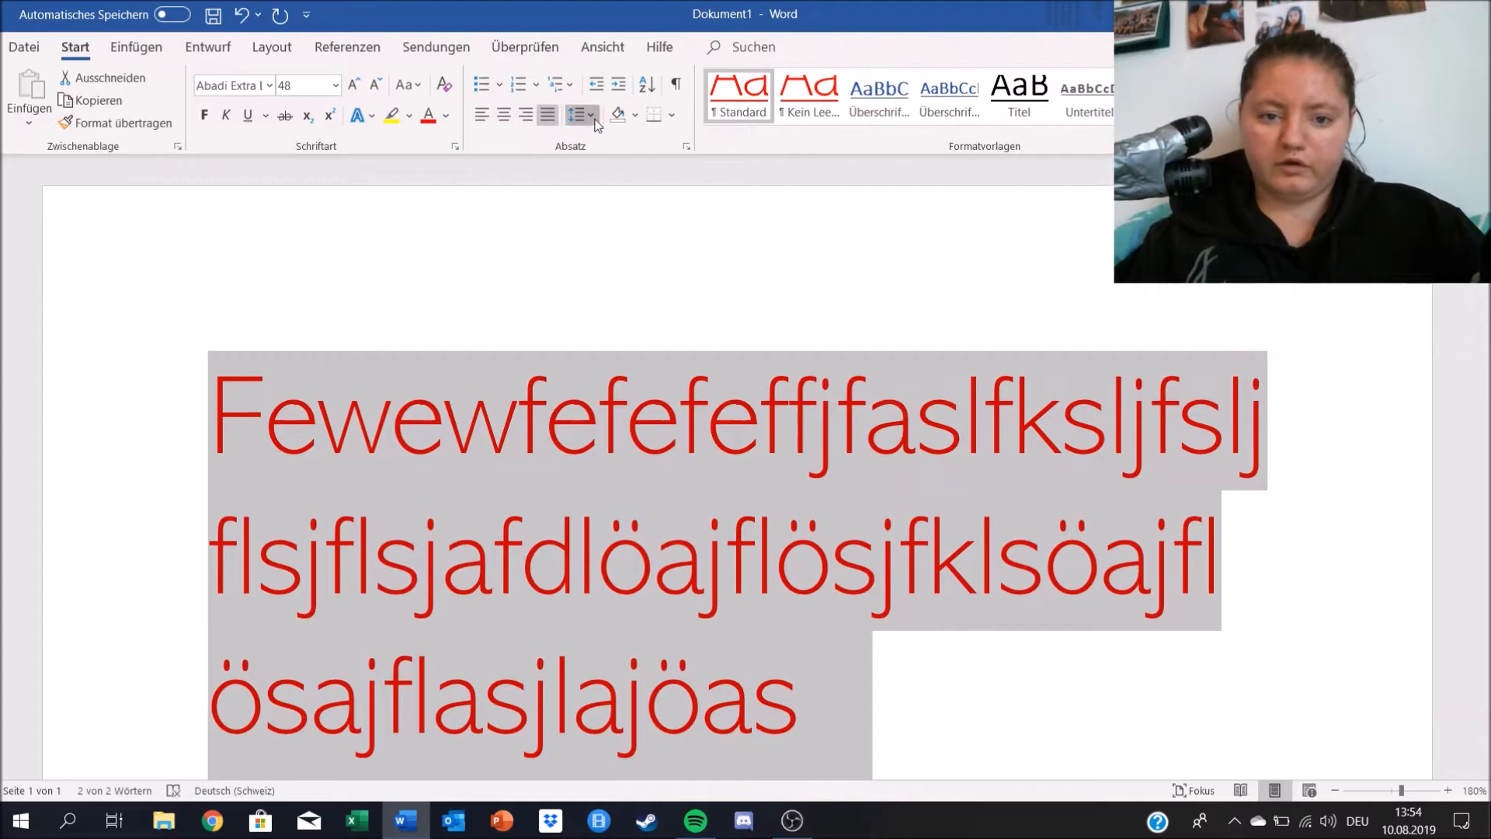
{"action": "left_click", "coordinate": [579, 114]}
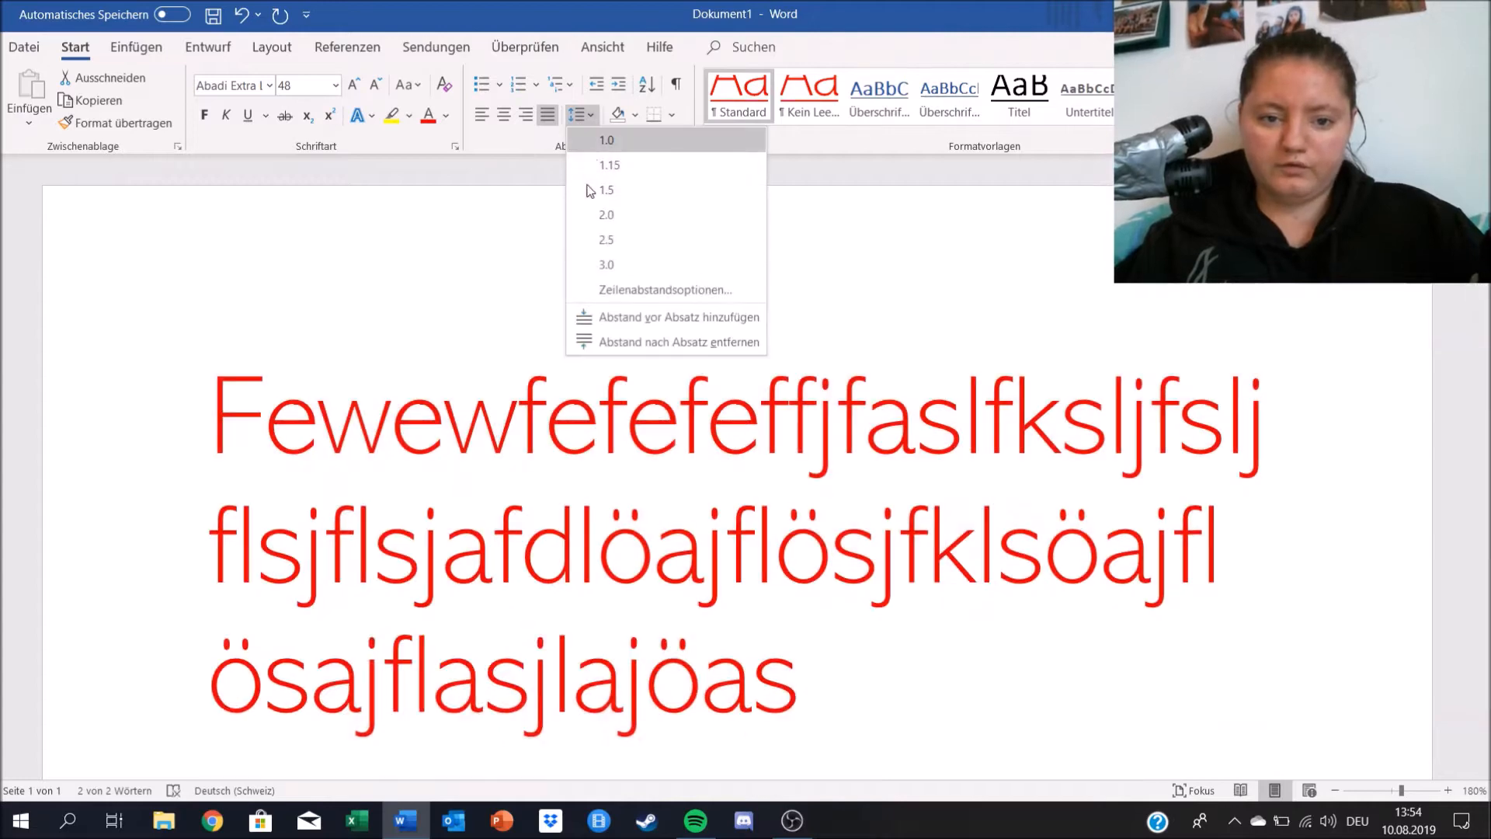
{"action": "left_click", "coordinate": [644, 264]}
{"action": "scroll", "coordinate": [650, 279], "scroll_direction": "down", "scroll_amount": 6}
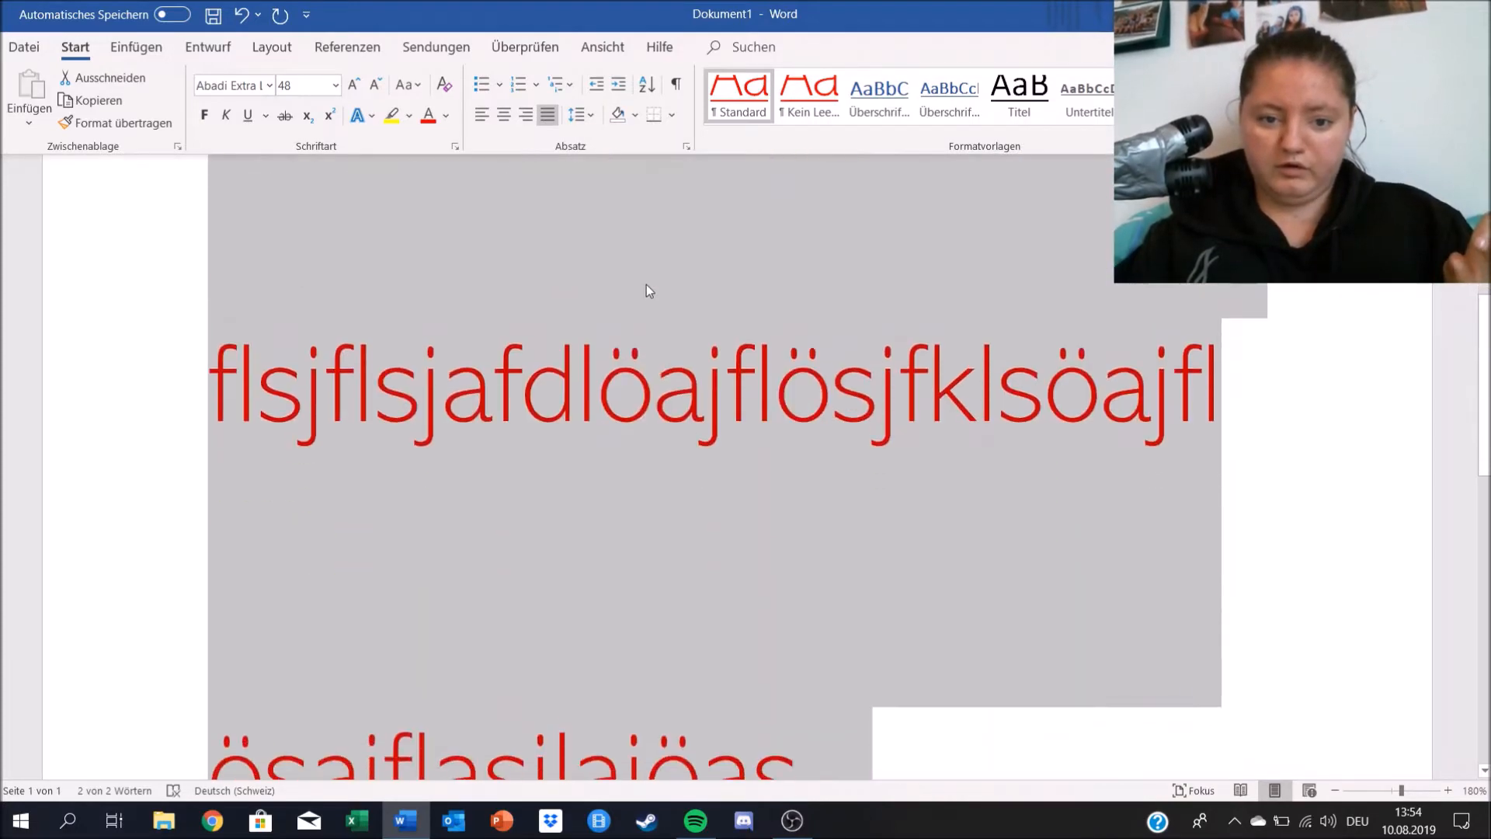
{"action": "scroll", "coordinate": [704, 326], "scroll_direction": "down", "scroll_amount": 6}
{"action": "scroll", "coordinate": [718, 348], "scroll_direction": "up", "scroll_amount": 8}
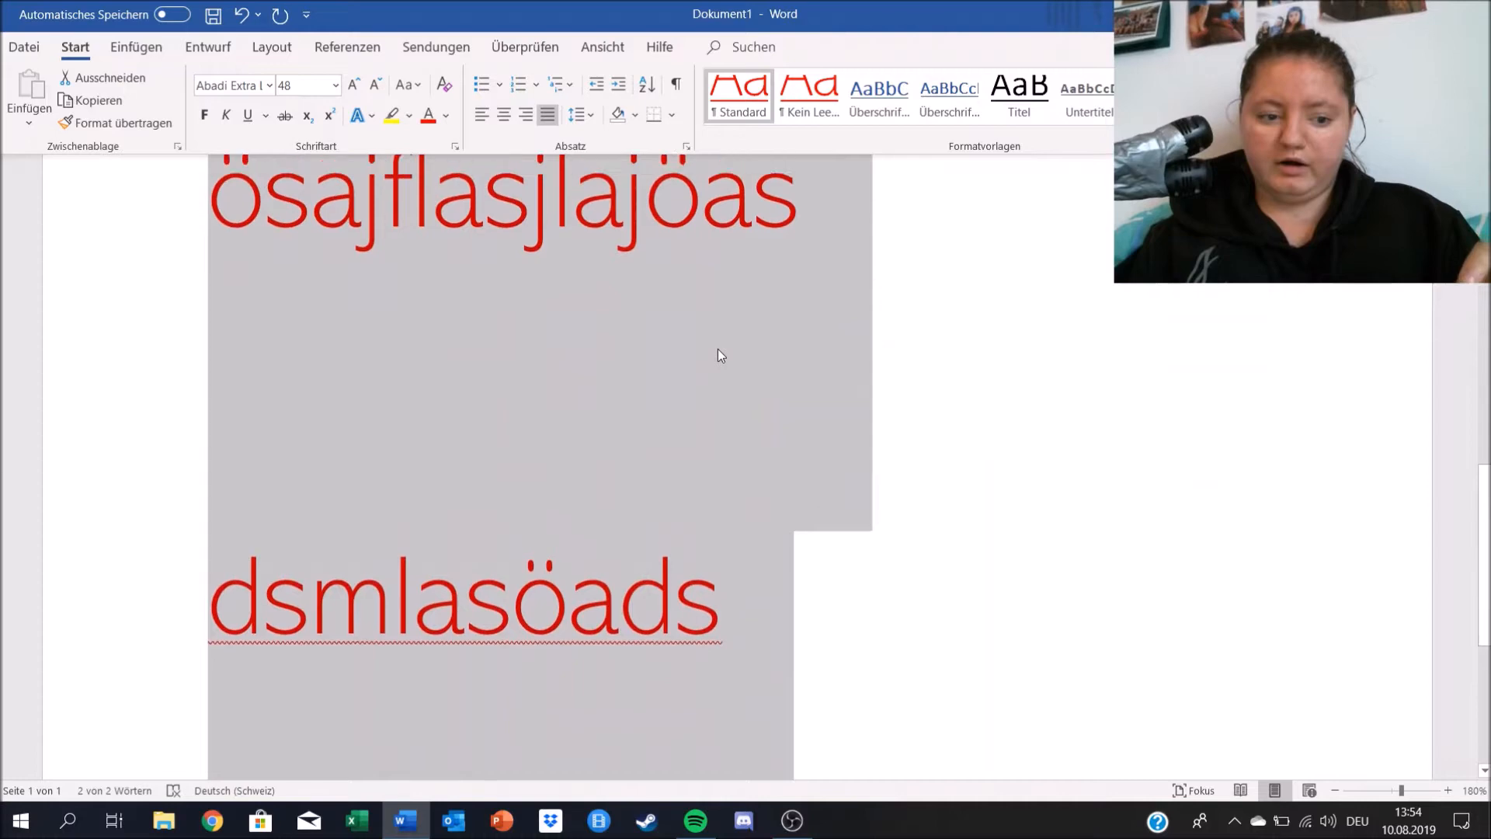
{"action": "scroll", "coordinate": [718, 348], "scroll_direction": "up", "scroll_amount": 5}
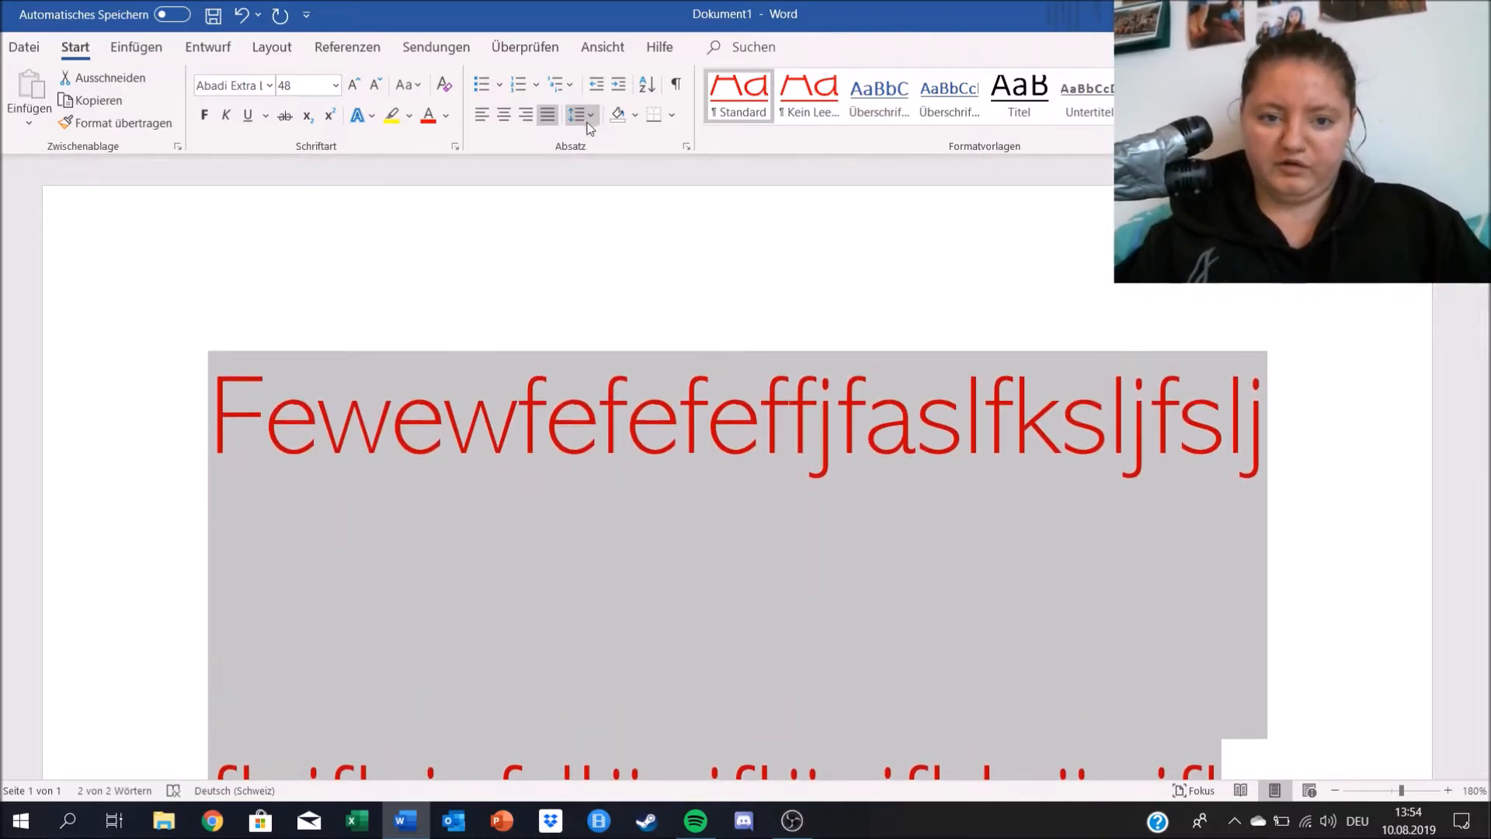
- In the detailed line spacing options, try several values for the spacing after the sample paragraphs and set it to 0 pt
{"action": "left_click", "coordinate": [591, 117]}
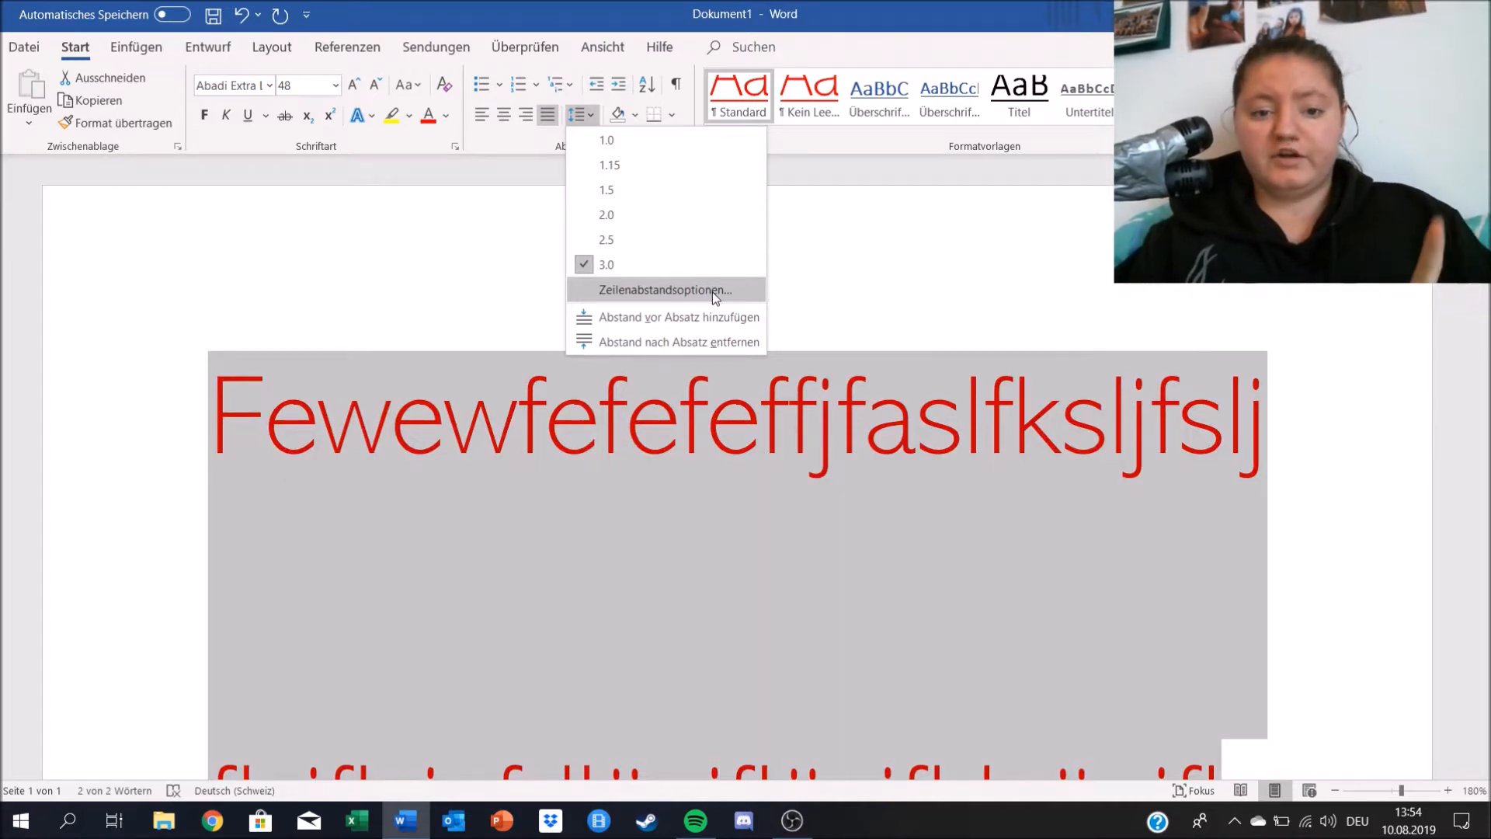
{"action": "left_click", "coordinate": [711, 291]}
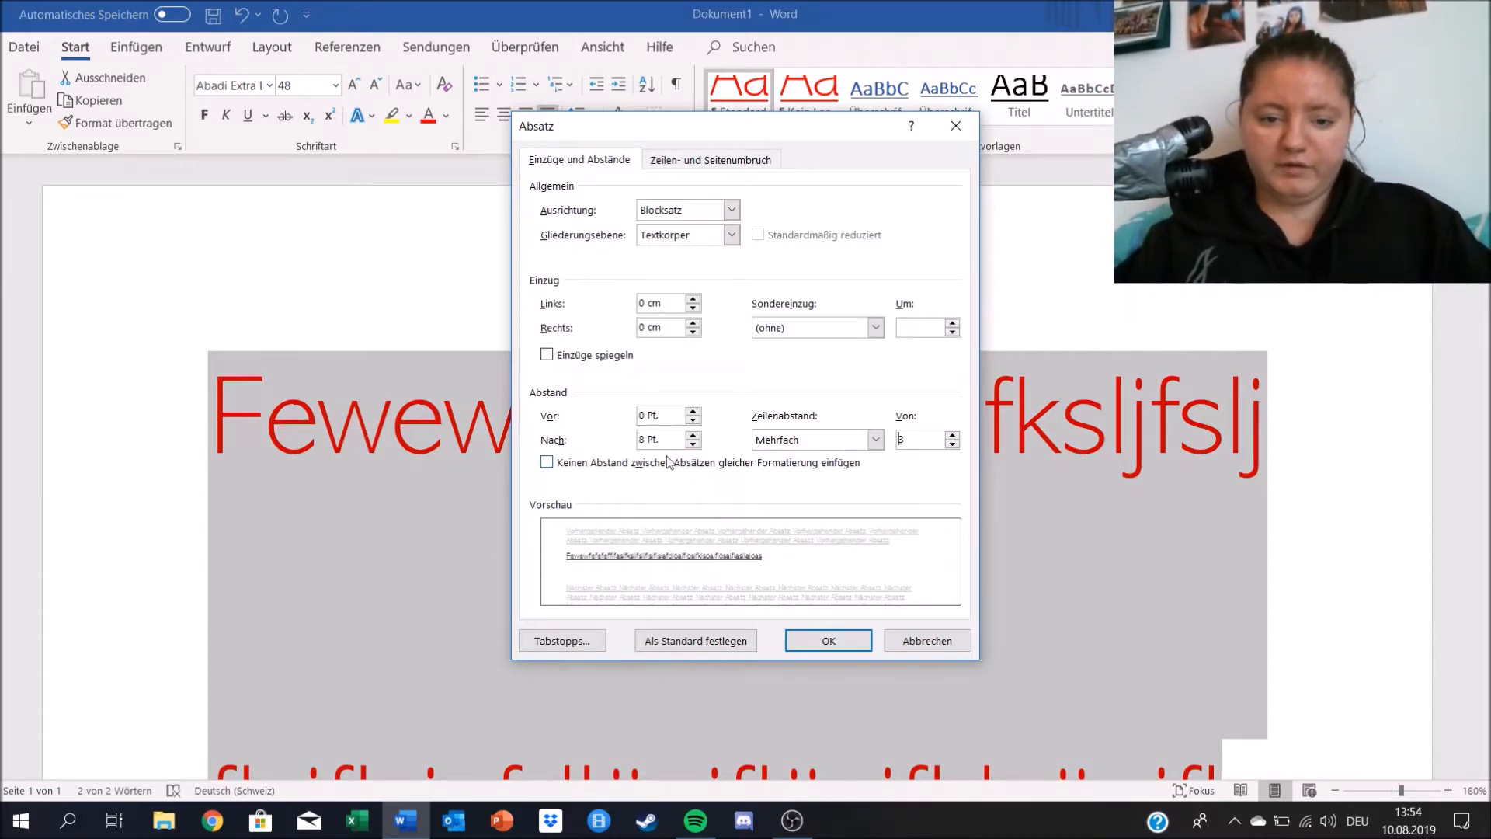
{"action": "left_click", "coordinate": [692, 436]}
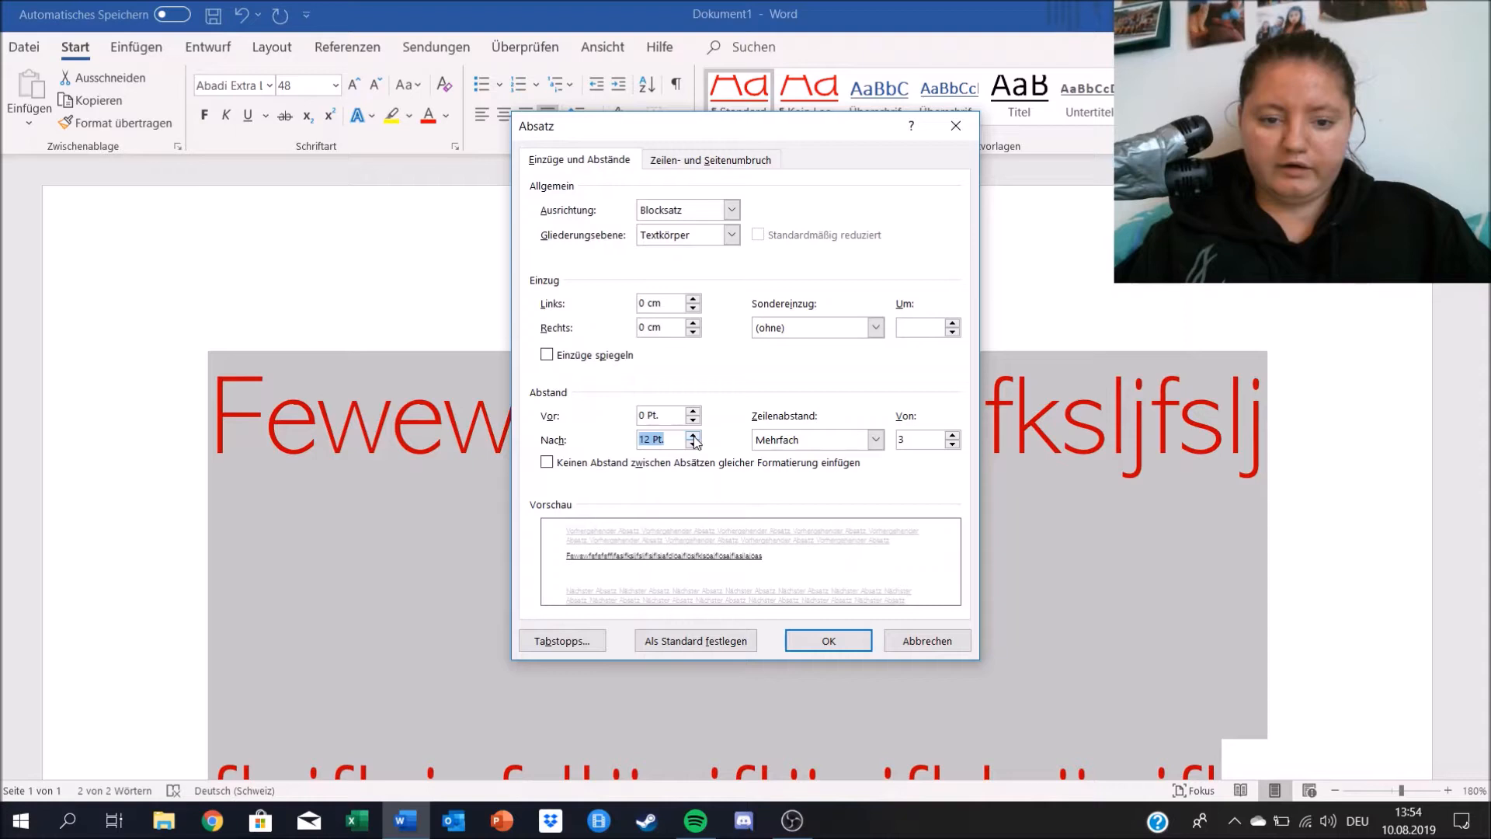
{"action": "left_click", "coordinate": [692, 445]}
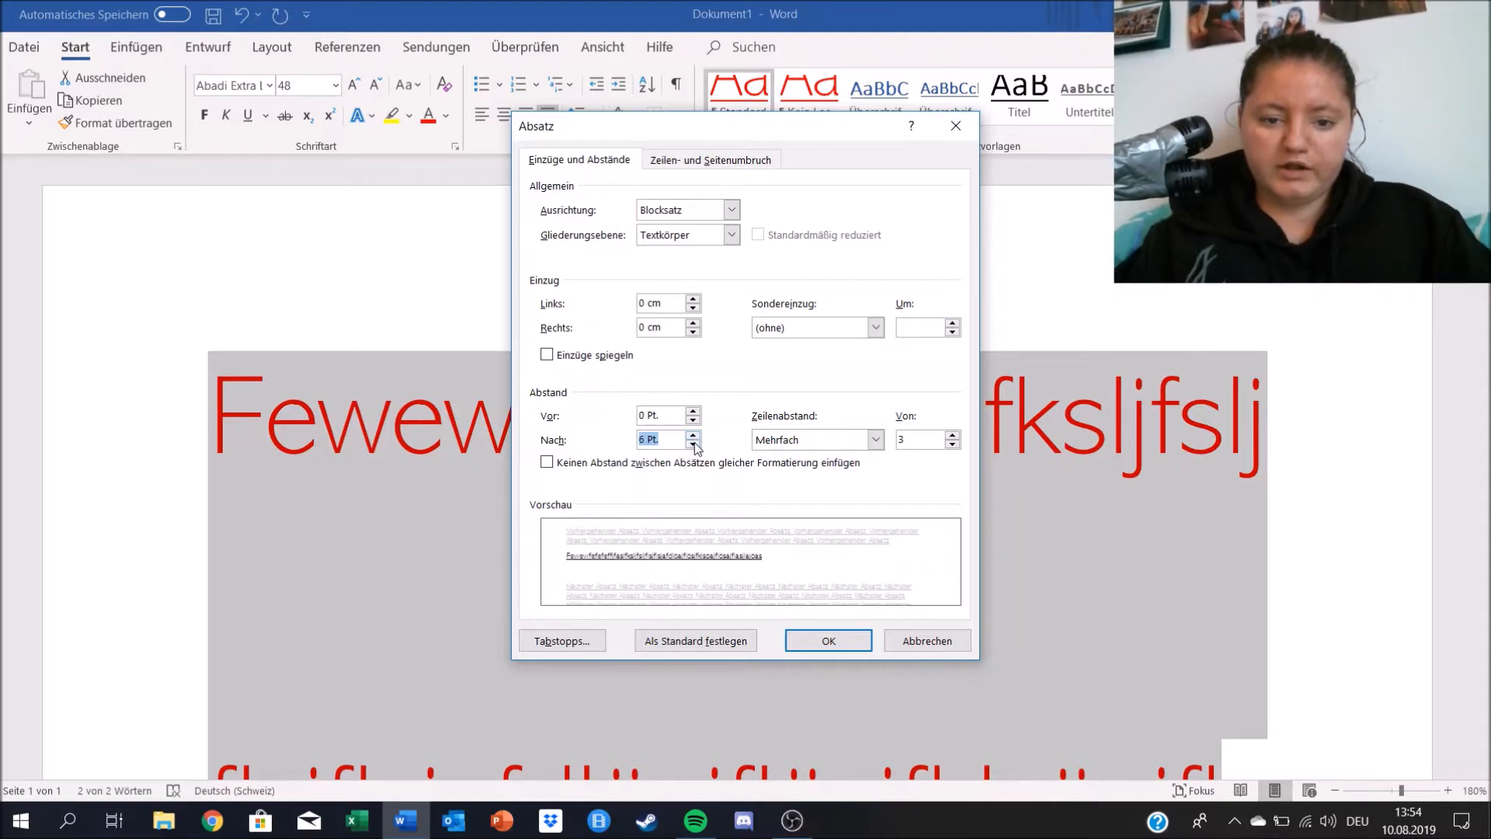
{"action": "left_click", "coordinate": [693, 445]}
{"action": "left_click", "coordinate": [693, 436]}
{"action": "left_click", "coordinate": [692, 436]}
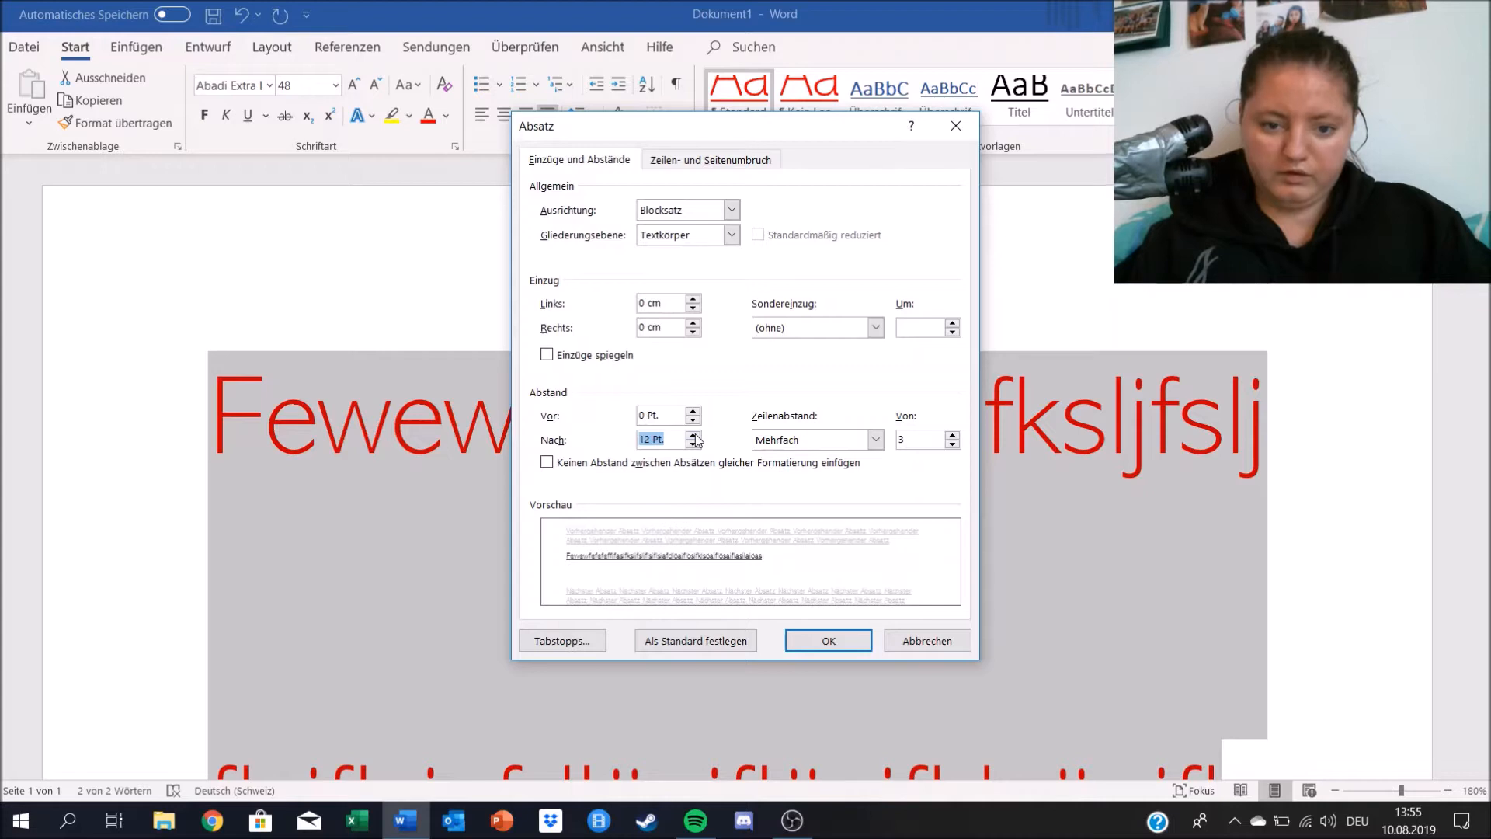
{"action": "left_click", "coordinate": [694, 436]}
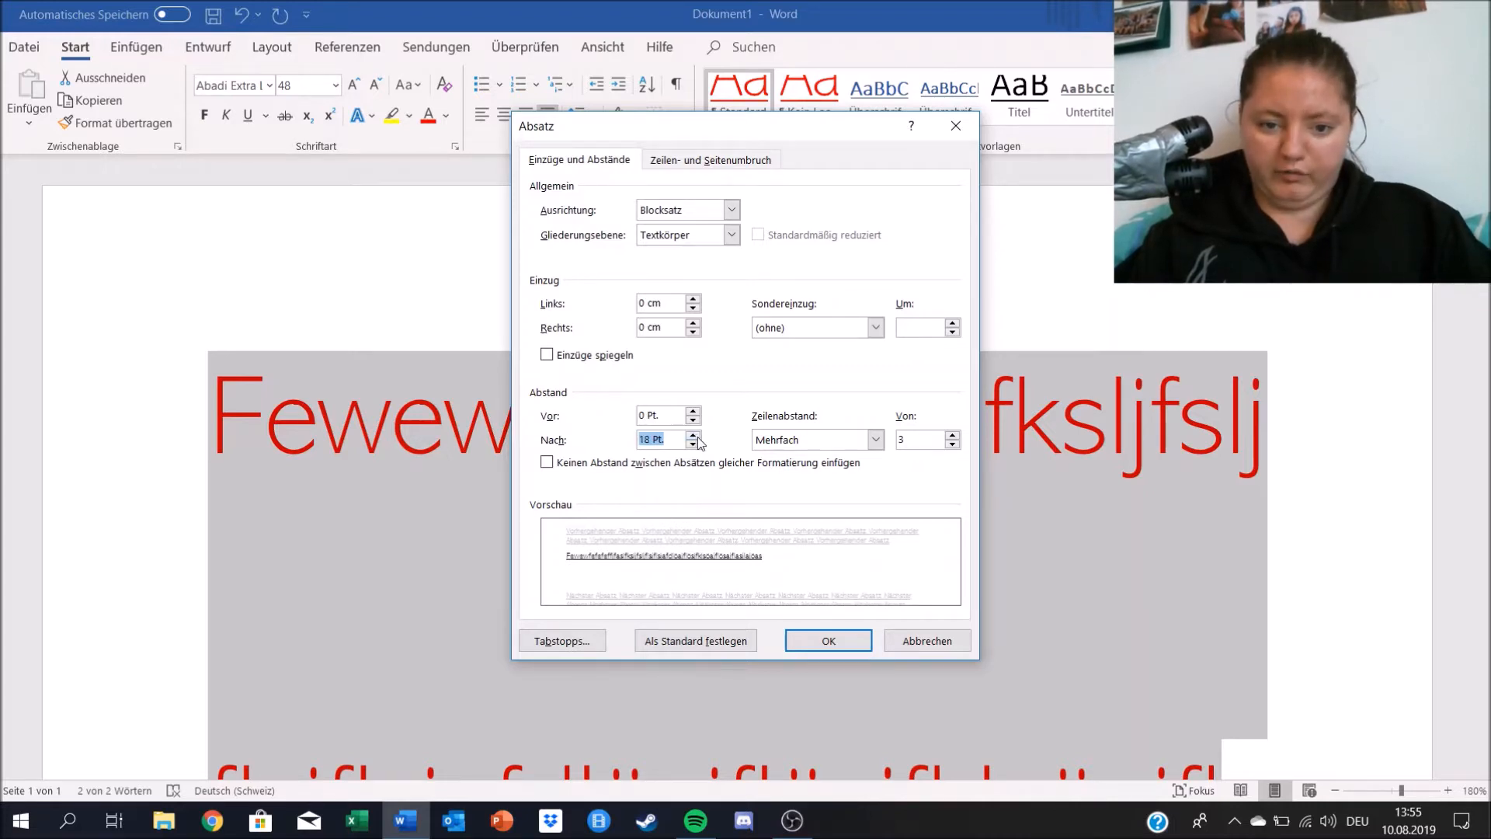
{"action": "left_click", "coordinate": [693, 445]}
{"action": "left_click", "coordinate": [692, 445]}
{"action": "left_click", "coordinate": [692, 445]}
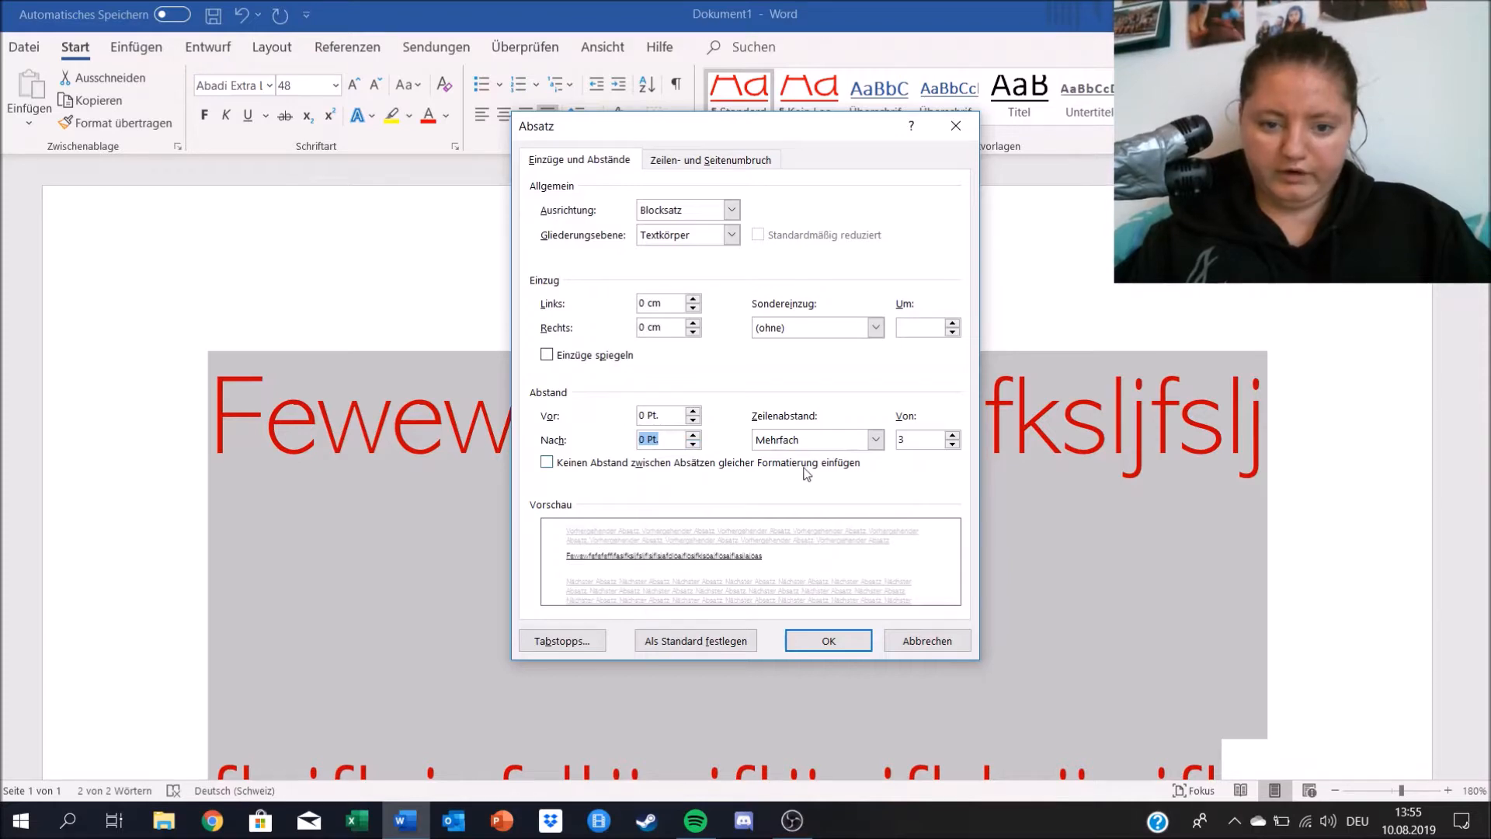
- Set the line spacing of the sample paragraphs to single (Einfach, 1.0) and apply the paragraph settings
{"action": "left_click", "coordinate": [873, 439]}
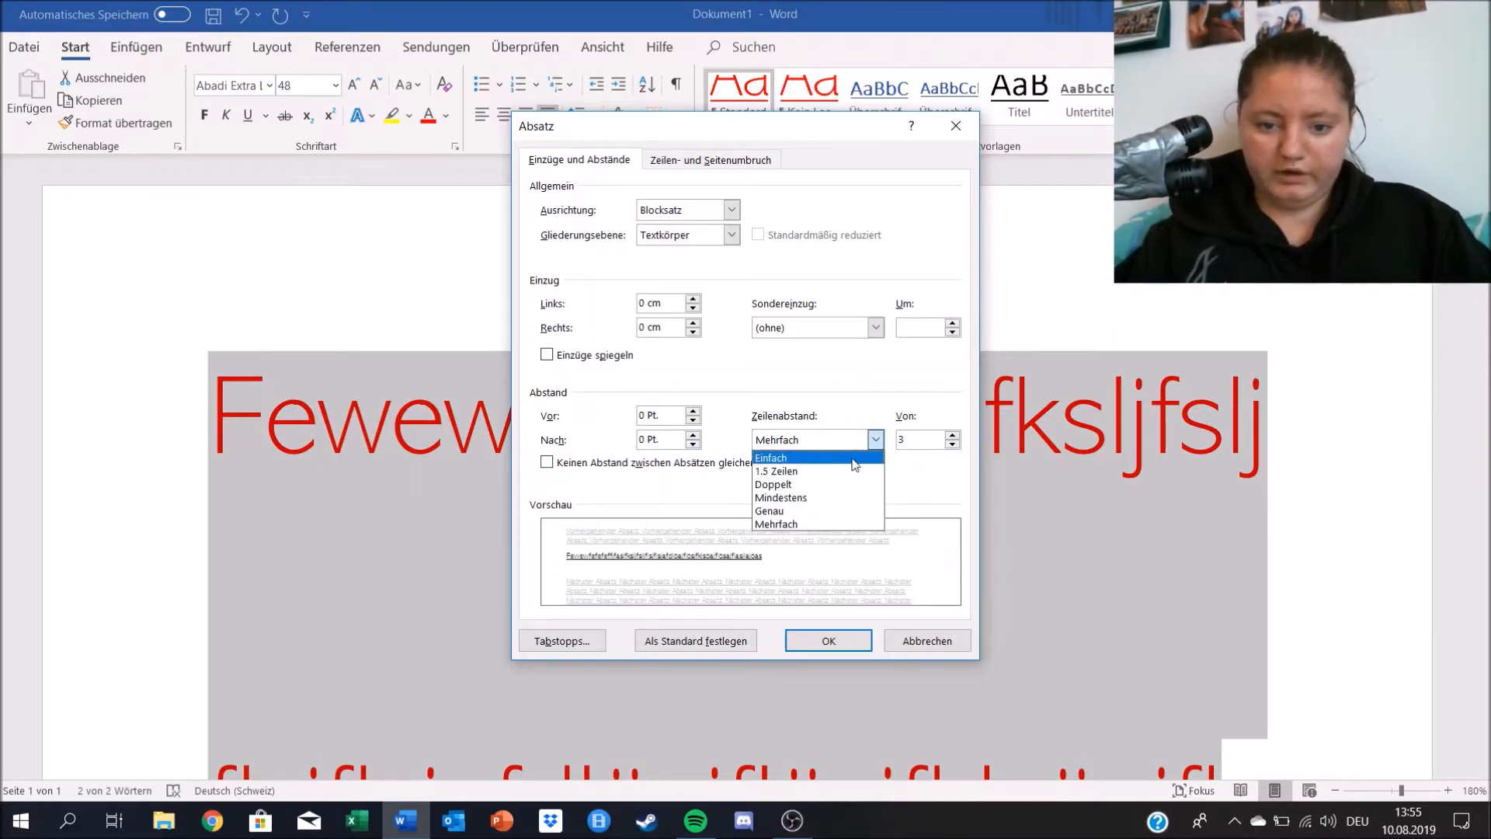
{"action": "left_click", "coordinate": [852, 460]}
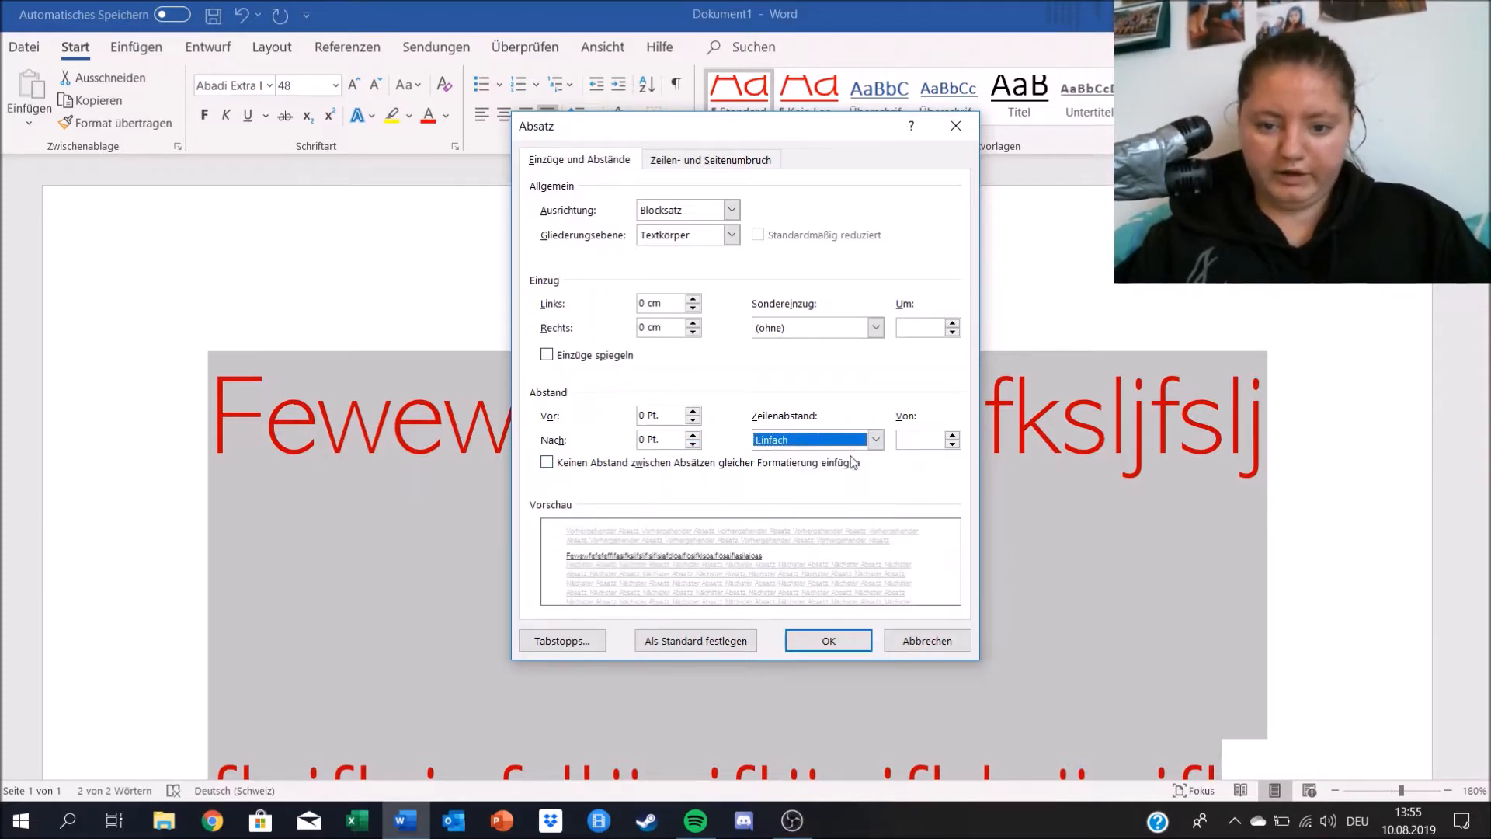
{"action": "left_click", "coordinate": [846, 647]}
{"action": "scroll", "coordinate": [783, 469], "scroll_direction": "down", "scroll_amount": 3}
{"action": "scroll", "coordinate": [754, 464], "scroll_direction": "up", "scroll_amount": 3}
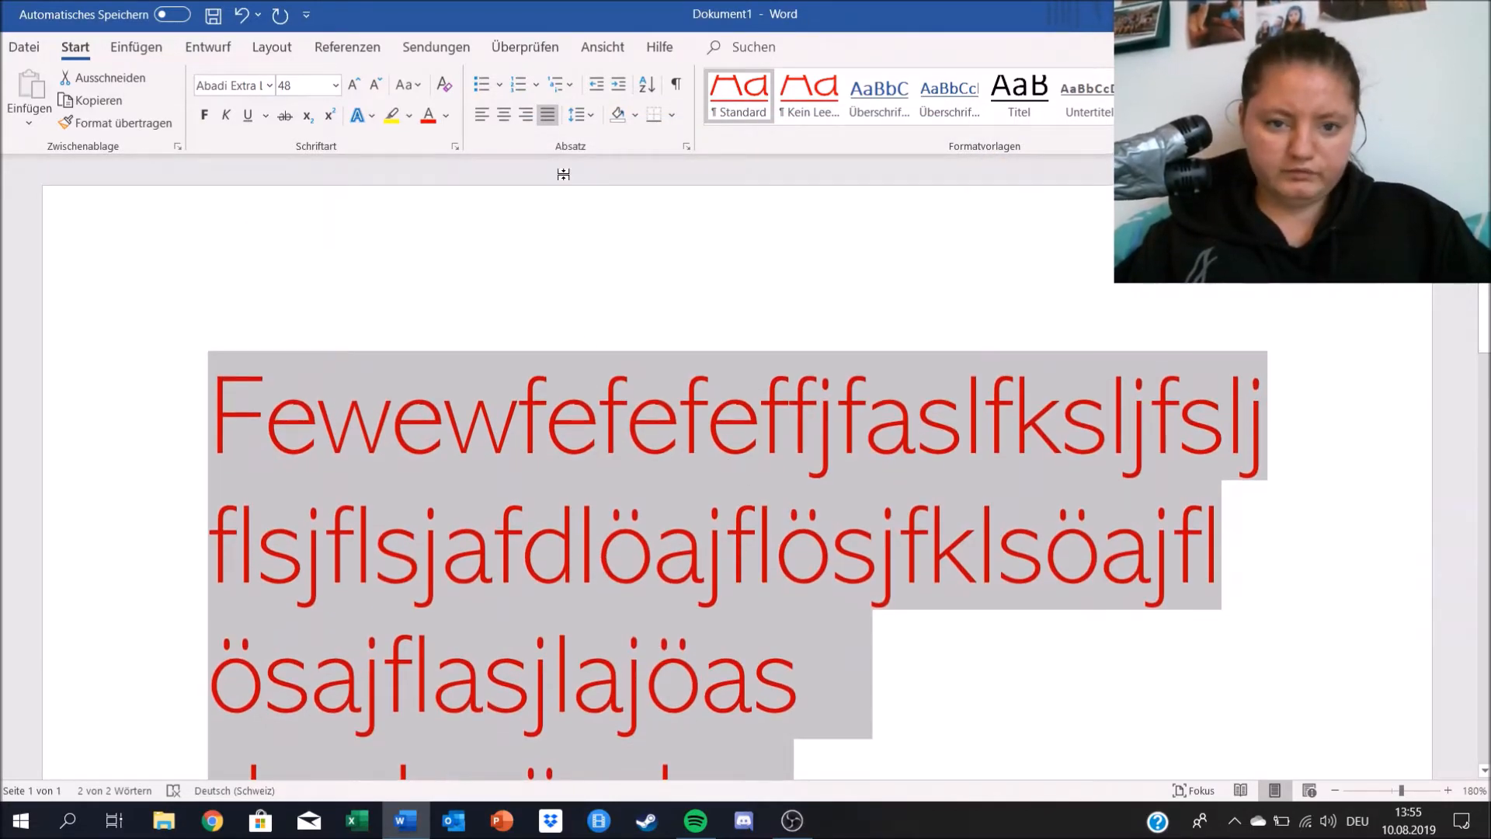
{"action": "left_click", "coordinate": [591, 116]}
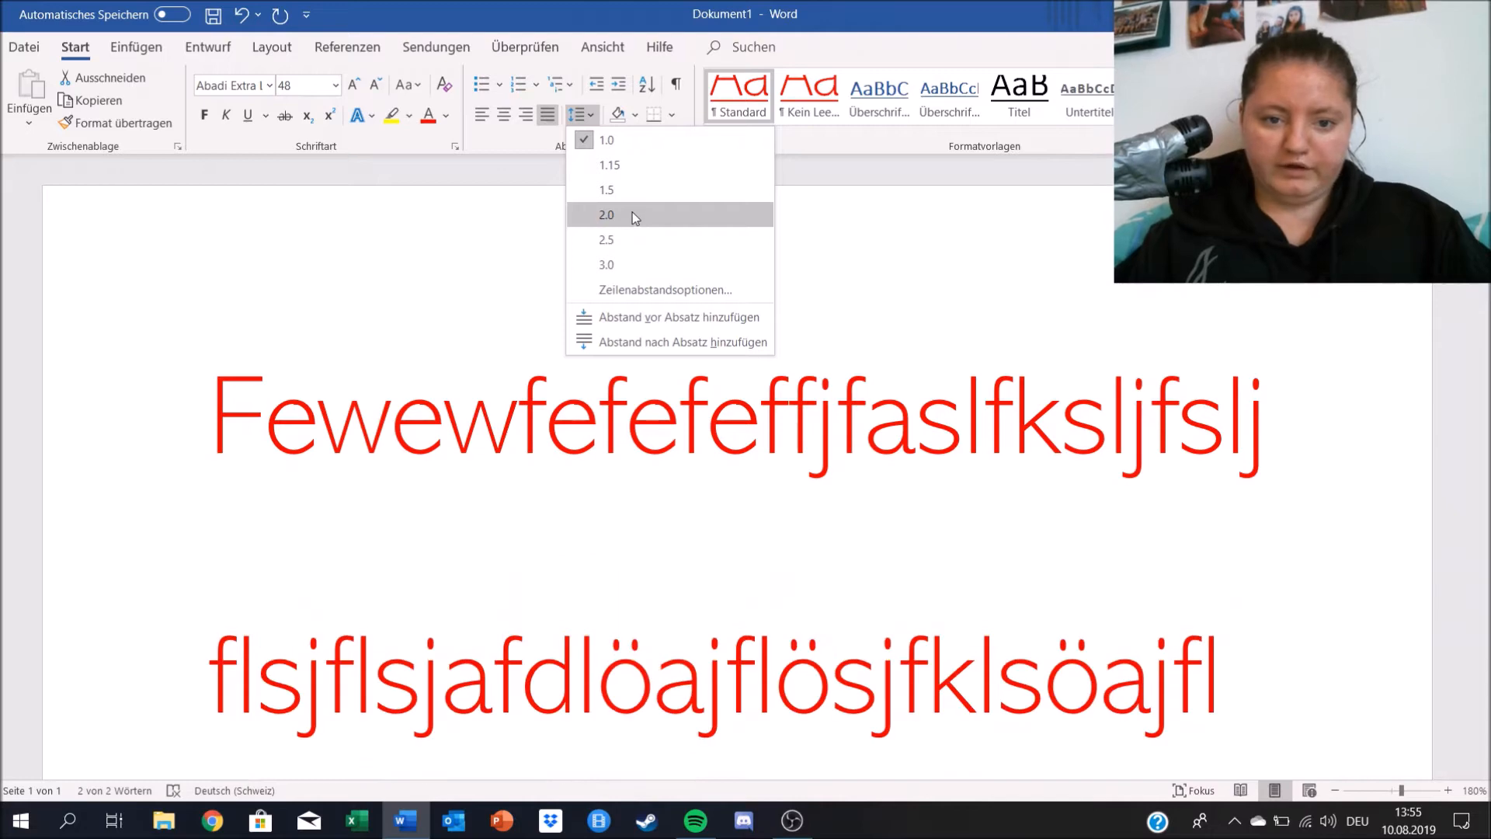
{"action": "left_click", "coordinate": [642, 145]}
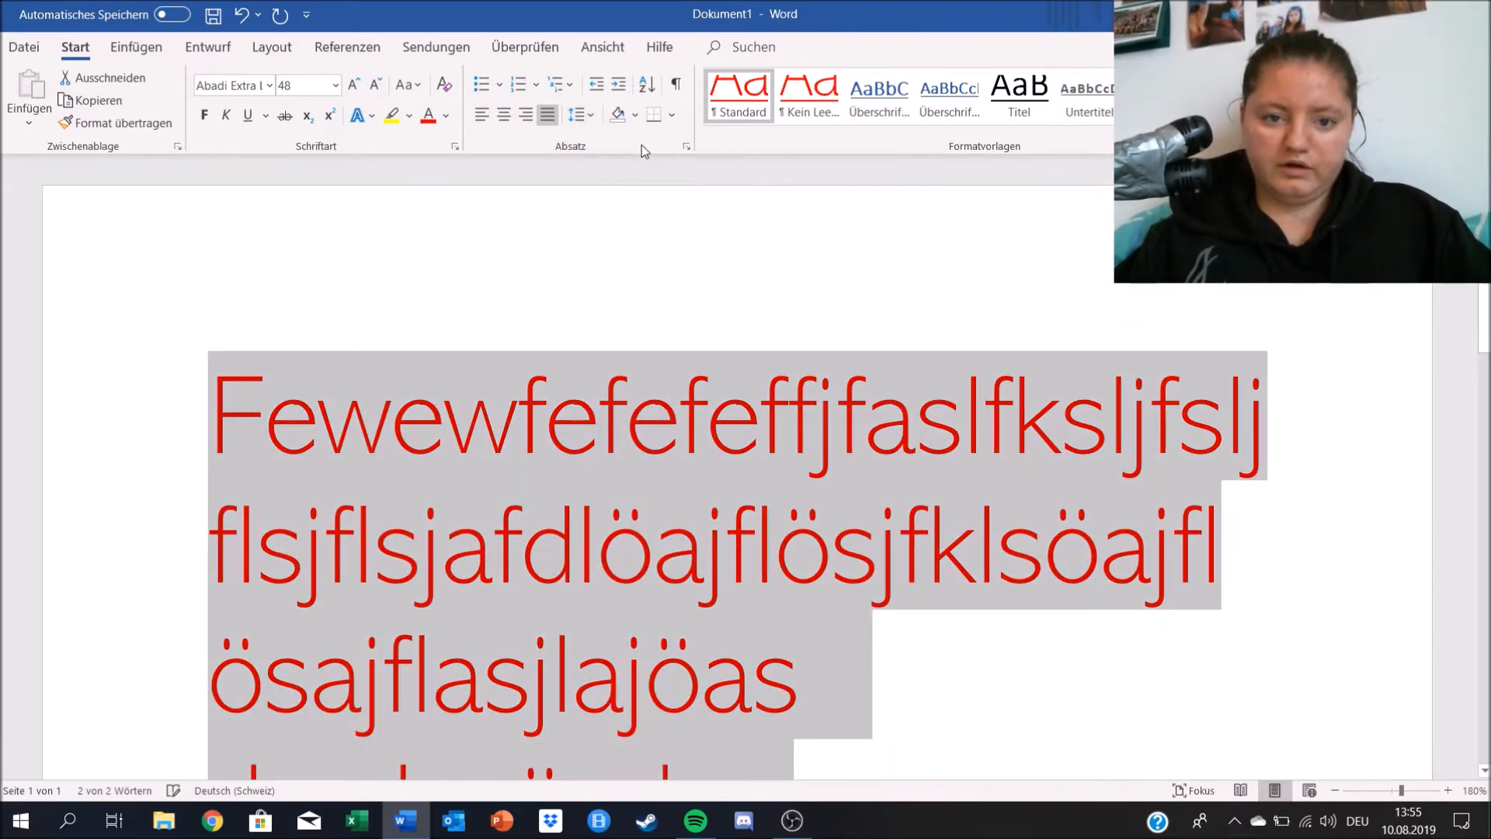
- Set the sample paragraphs' spacing to 12 pt before and 18 pt after, and apply it
{"action": "left_click", "coordinate": [581, 115]}
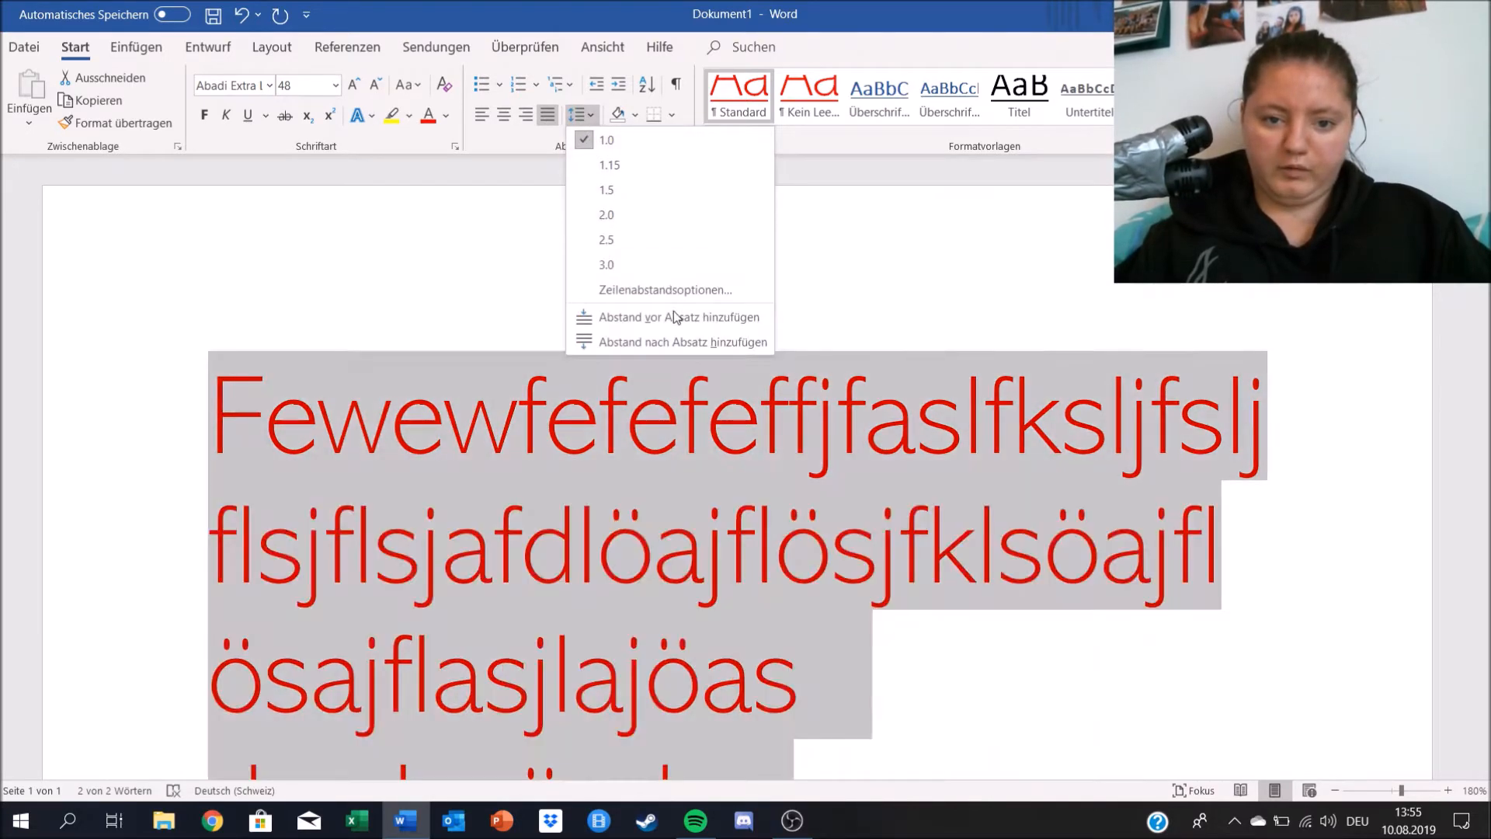
{"action": "left_click", "coordinate": [687, 287]}
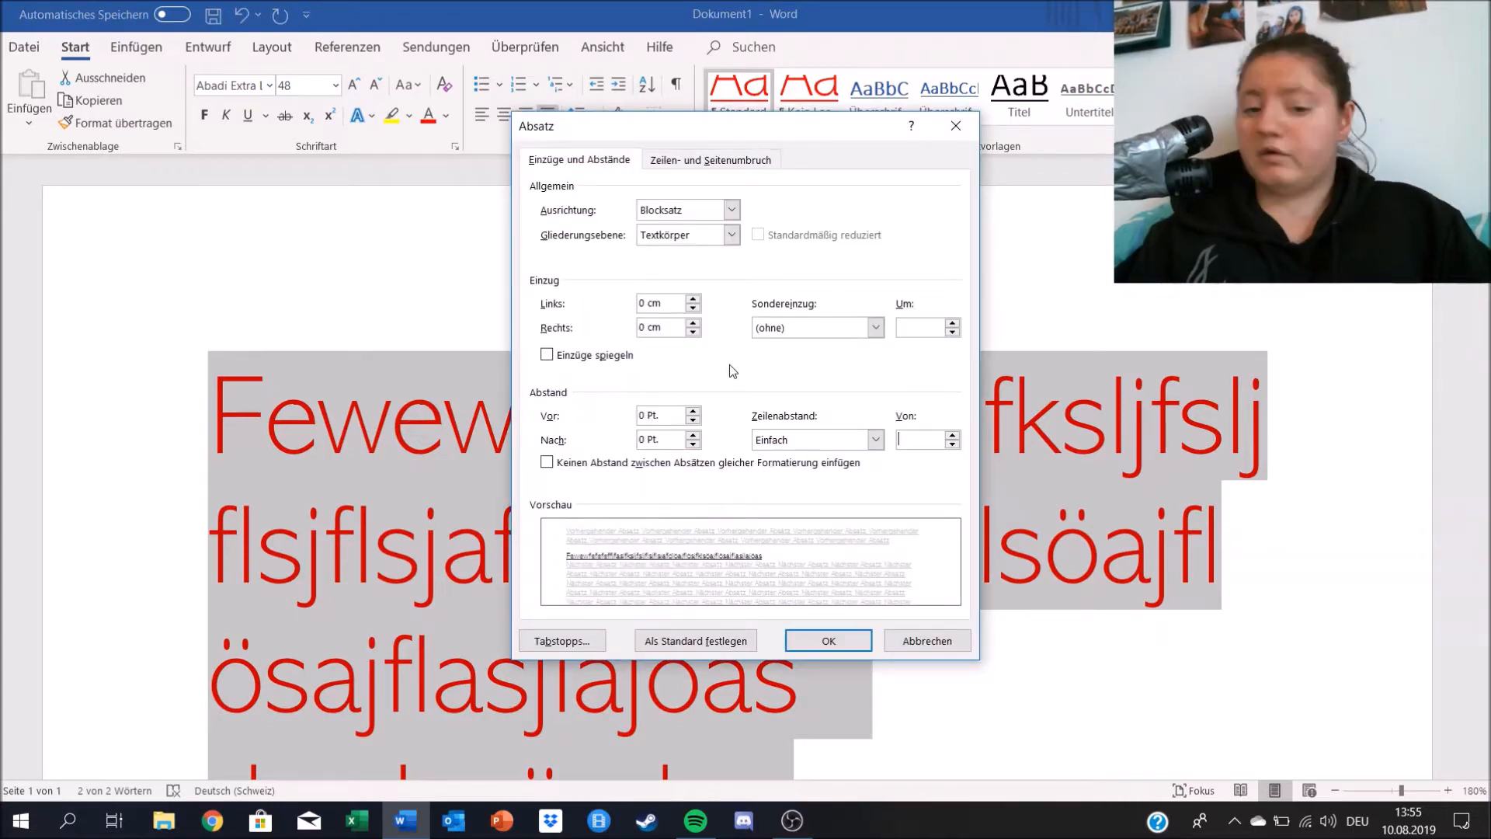
{"action": "left_click", "coordinate": [694, 435]}
{"action": "left_click", "coordinate": [693, 435]}
{"action": "left_click", "coordinate": [693, 436]}
{"action": "left_click", "coordinate": [692, 413]}
{"action": "left_click", "coordinate": [692, 413]}
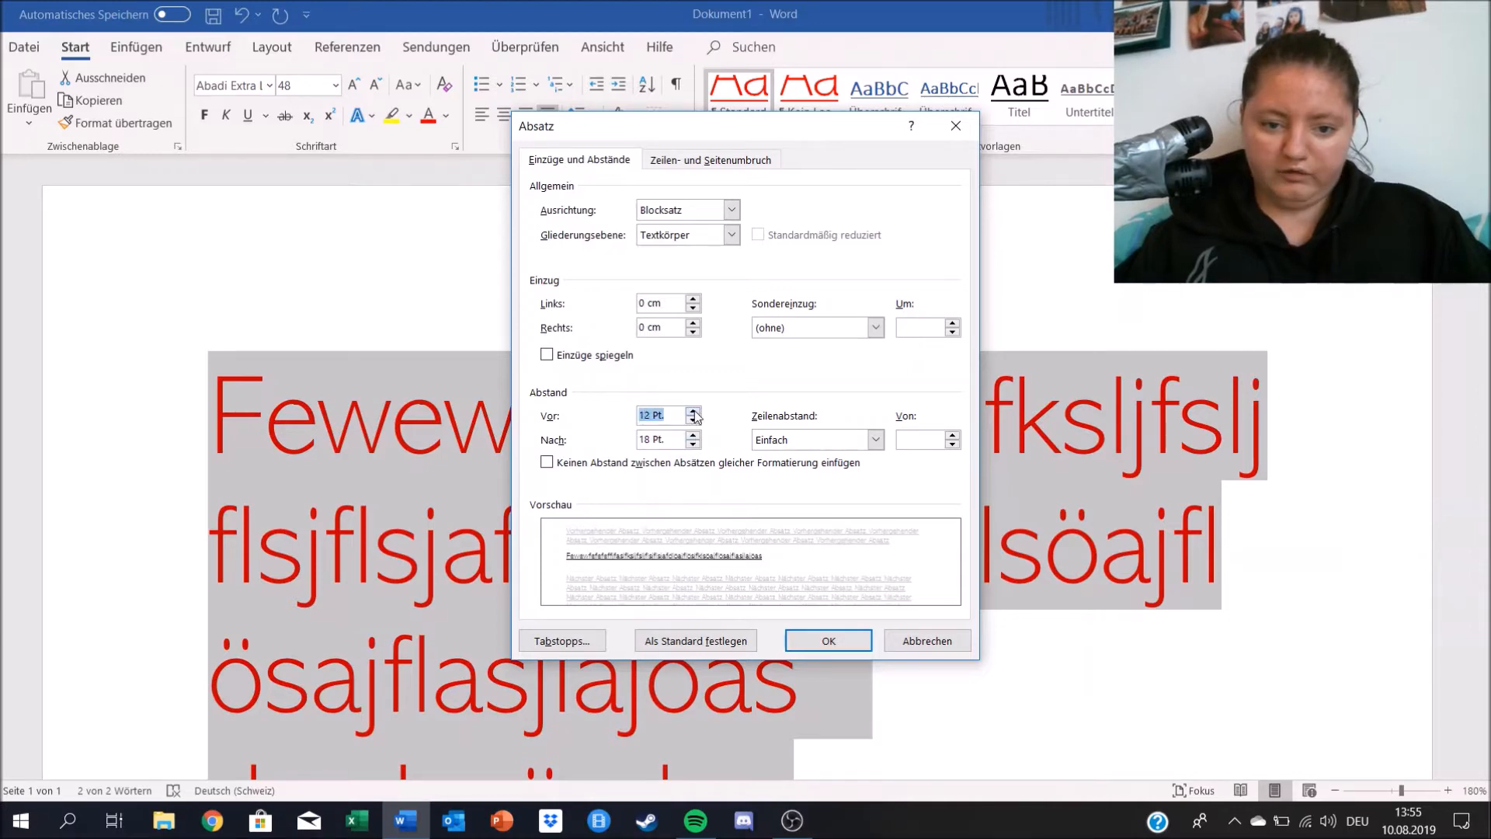
{"action": "left_click", "coordinate": [828, 640]}
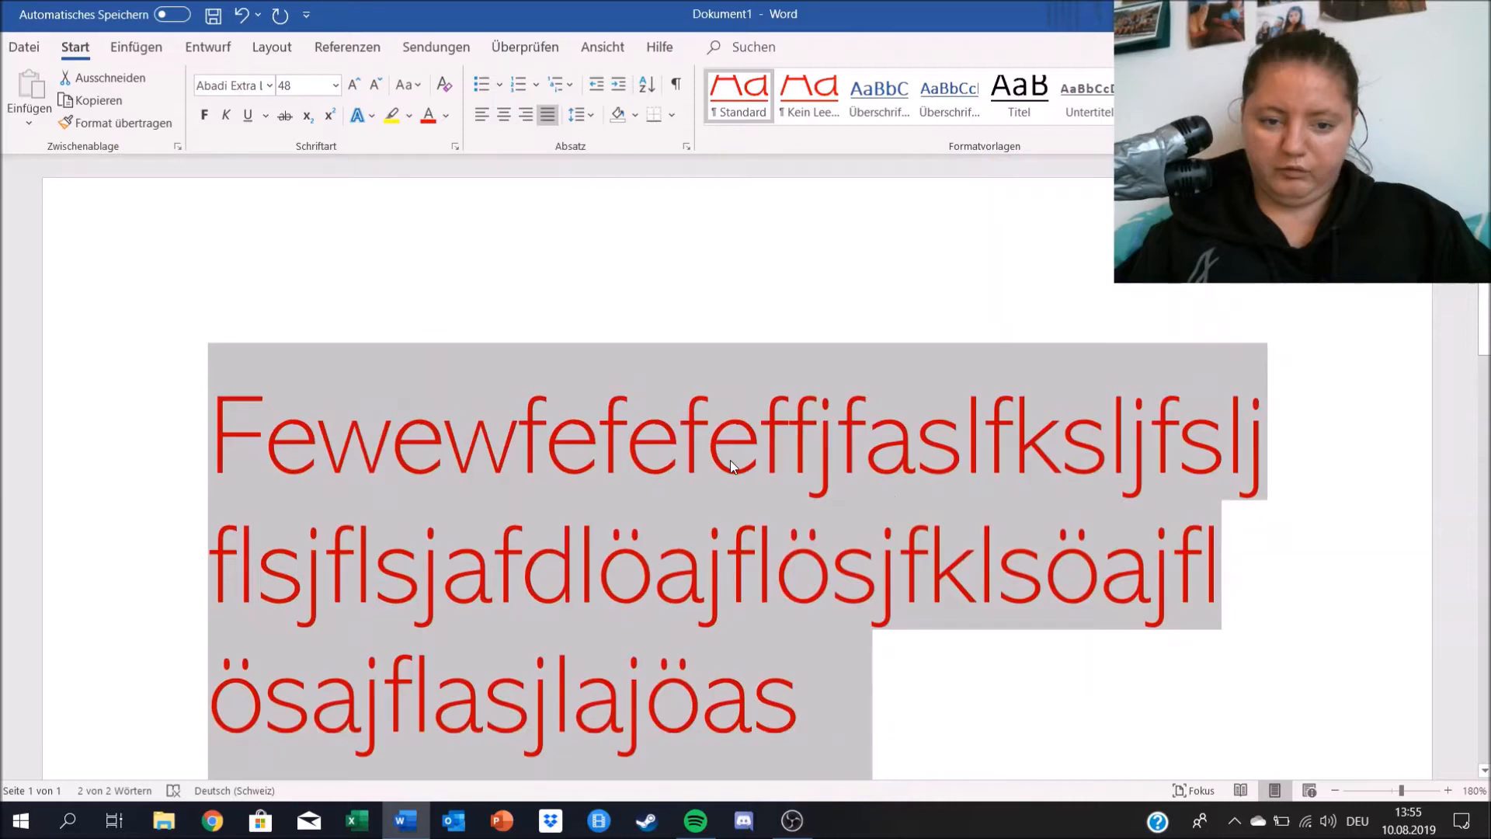
- Examine the detailed line spacing options for the selected text, including the line and page break settings and the alignment choices
{"action": "left_click", "coordinate": [590, 116]}
{"action": "left_click", "coordinate": [705, 286]}
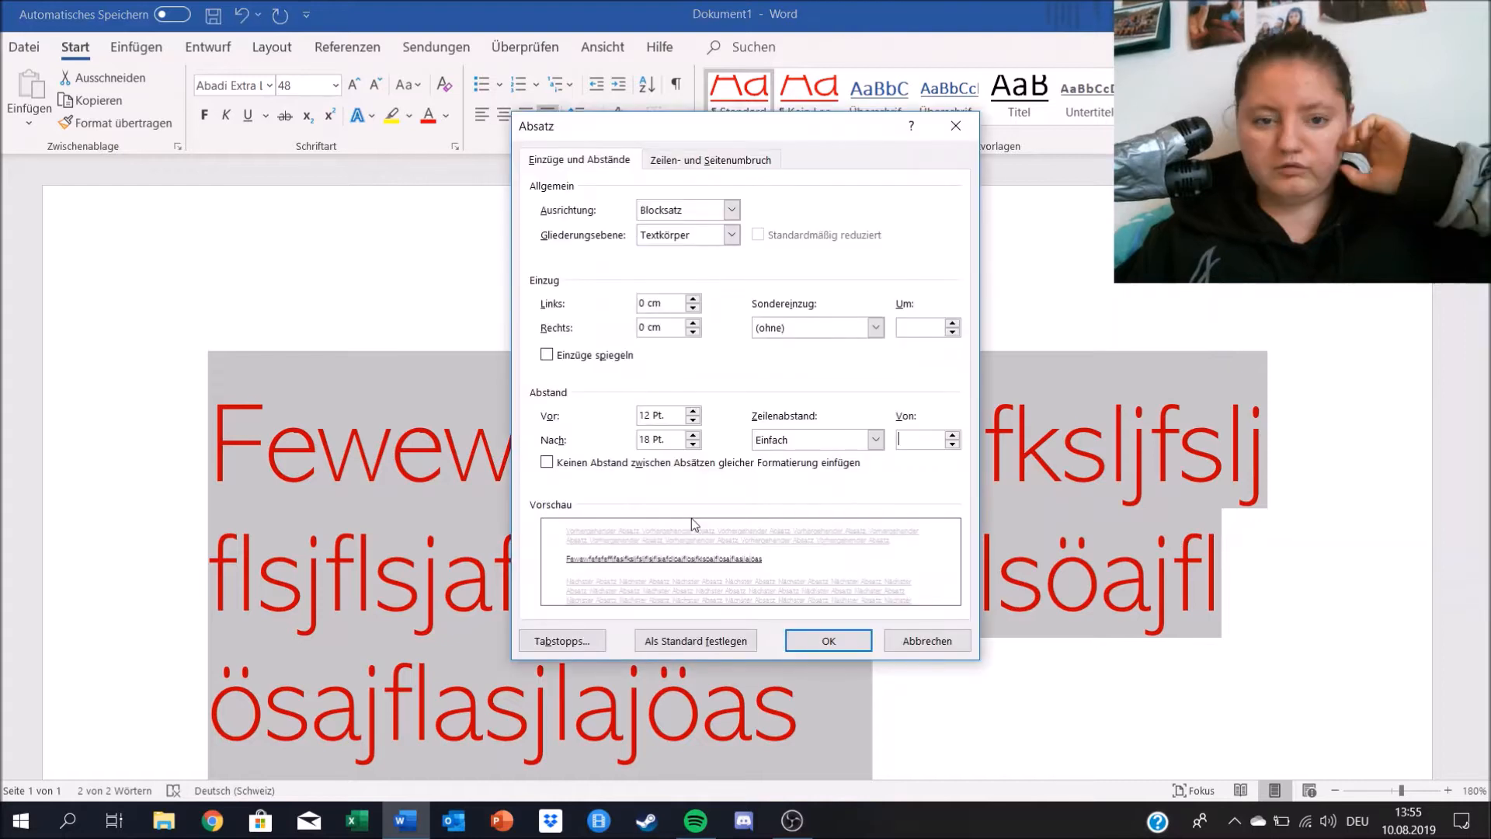
{"action": "left_click", "coordinate": [734, 161]}
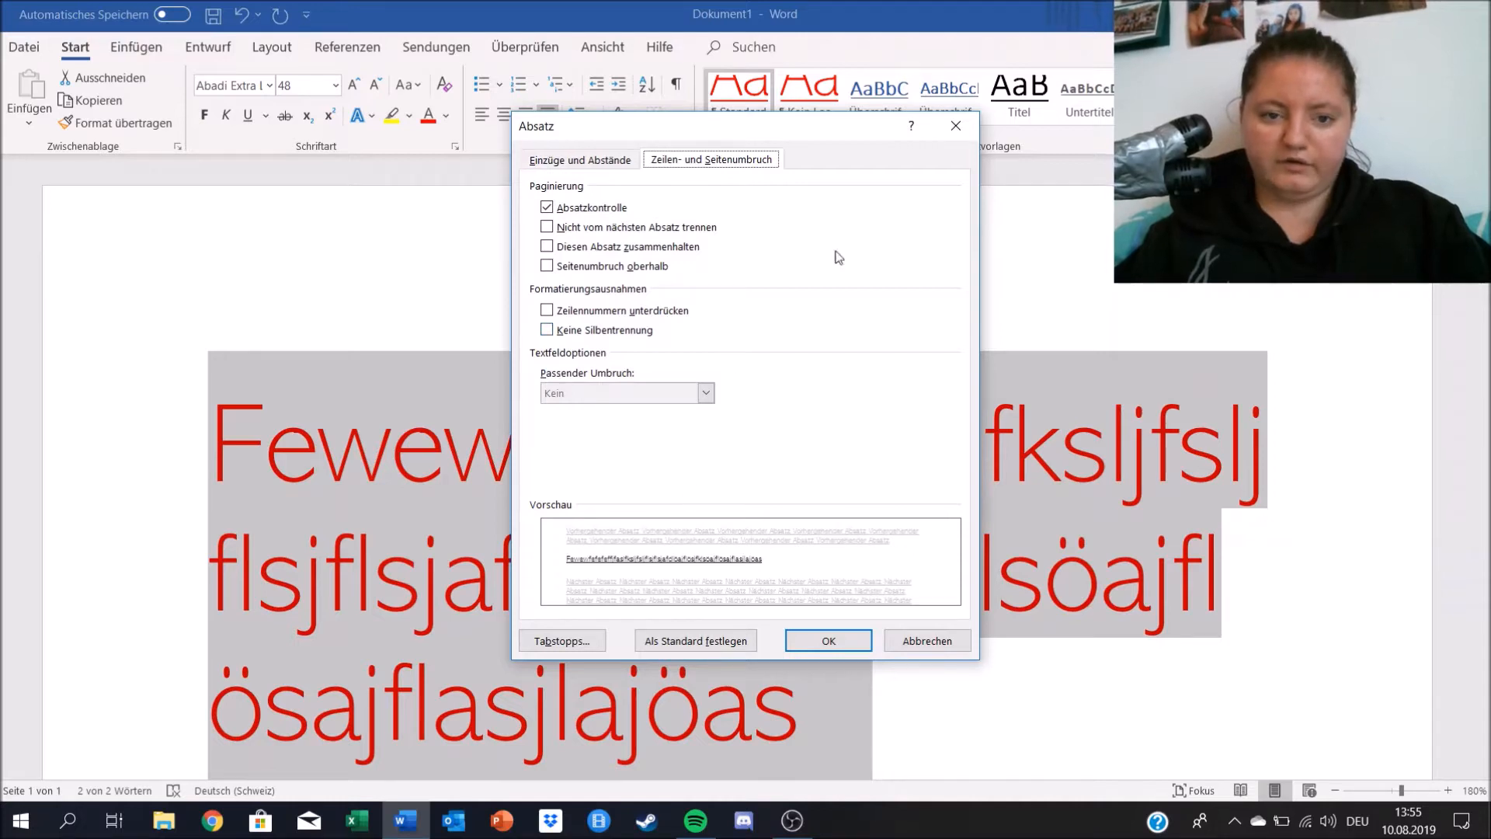
{"action": "left_click", "coordinate": [608, 163]}
{"action": "left_click", "coordinate": [732, 210]}
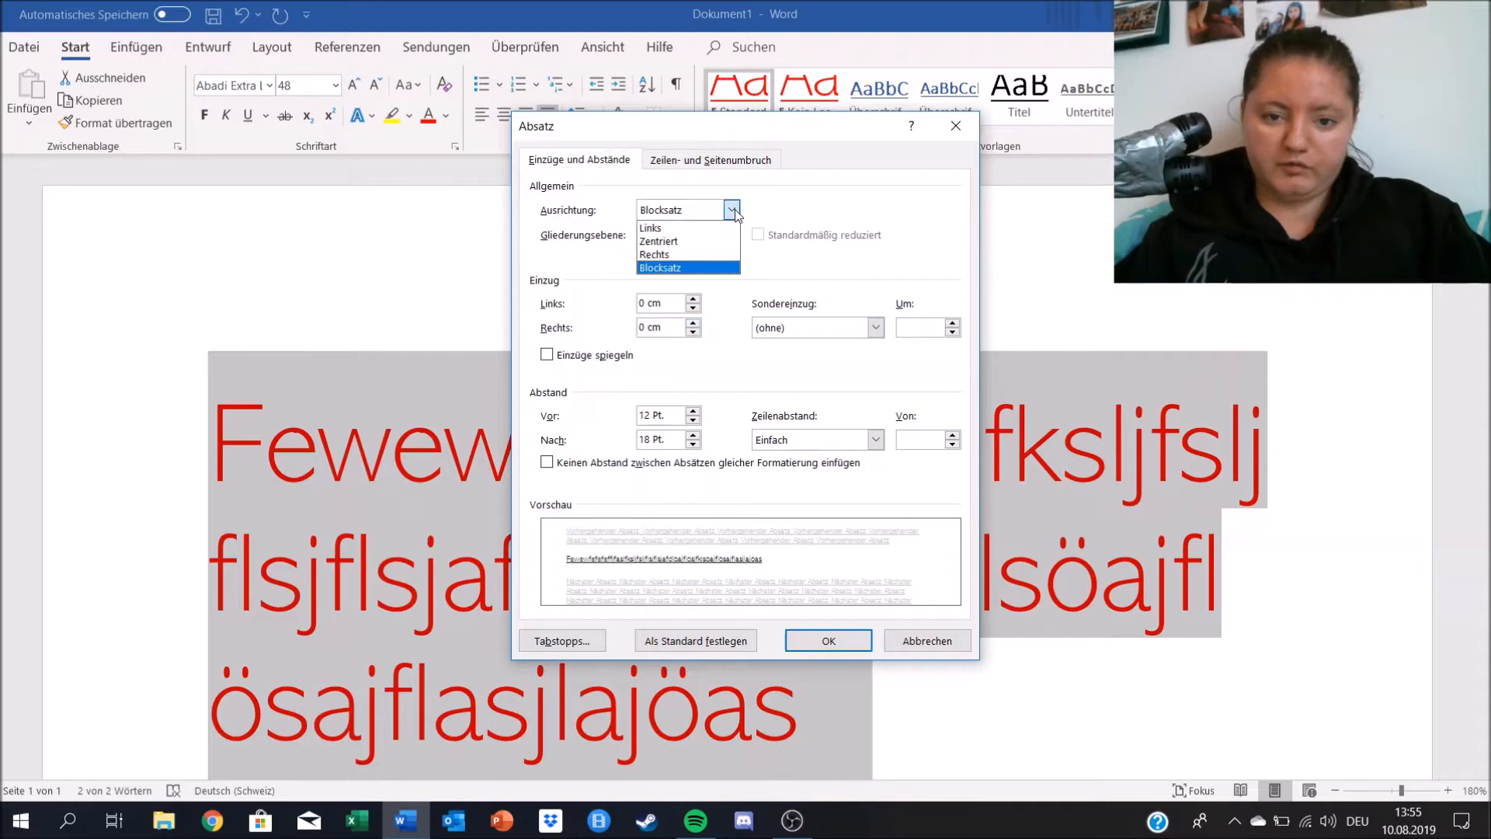
{"action": "left_click", "coordinate": [733, 210]}
{"action": "left_click", "coordinate": [733, 210]}
{"action": "left_click", "coordinate": [733, 210]}
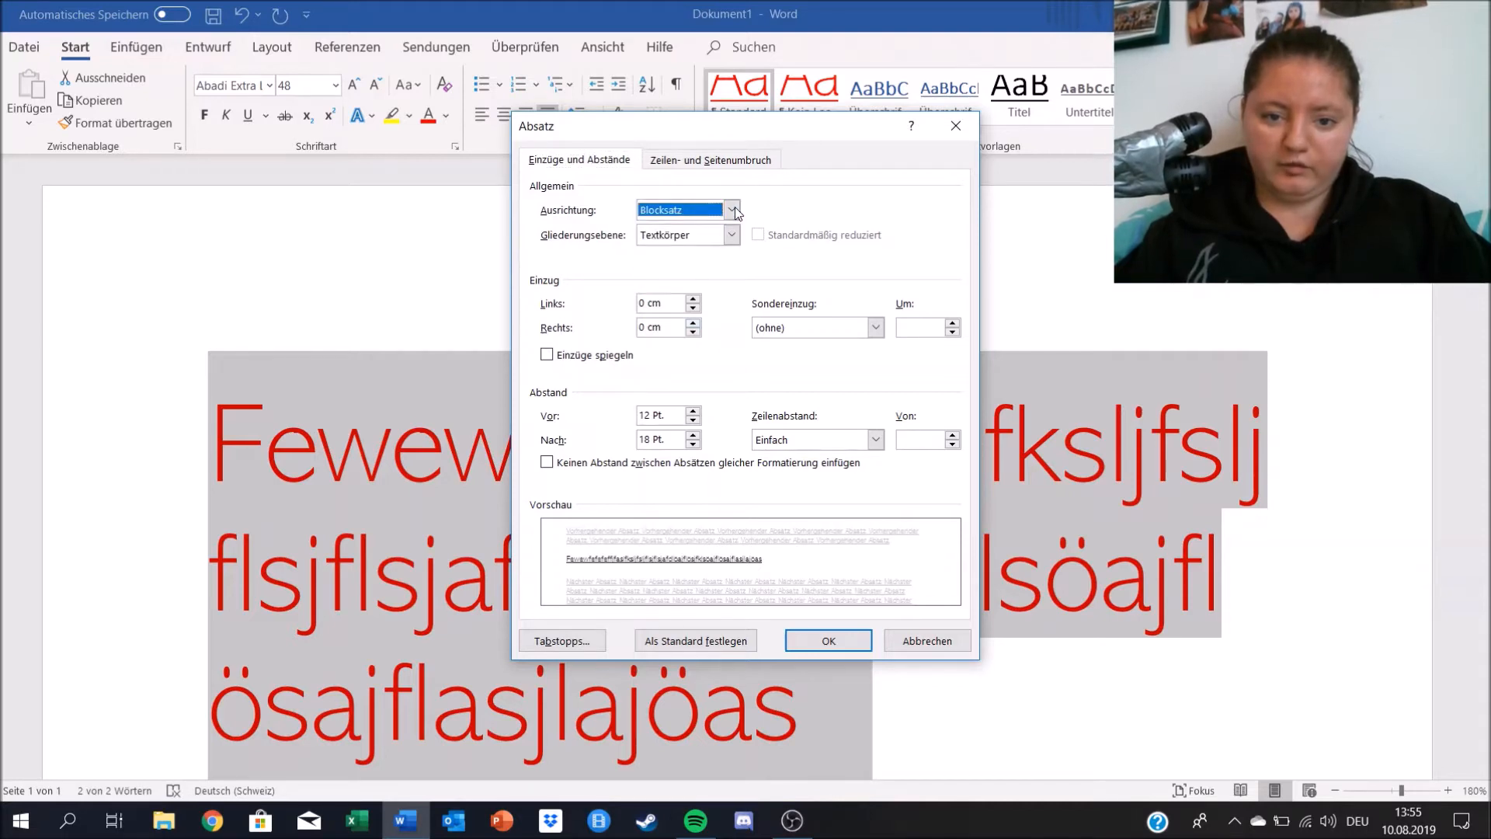
- Choose outline level Ebene 8 and make the paragraph settings the default for this document only
{"action": "left_click", "coordinate": [732, 235]}
{"action": "left_click", "coordinate": [732, 235]}
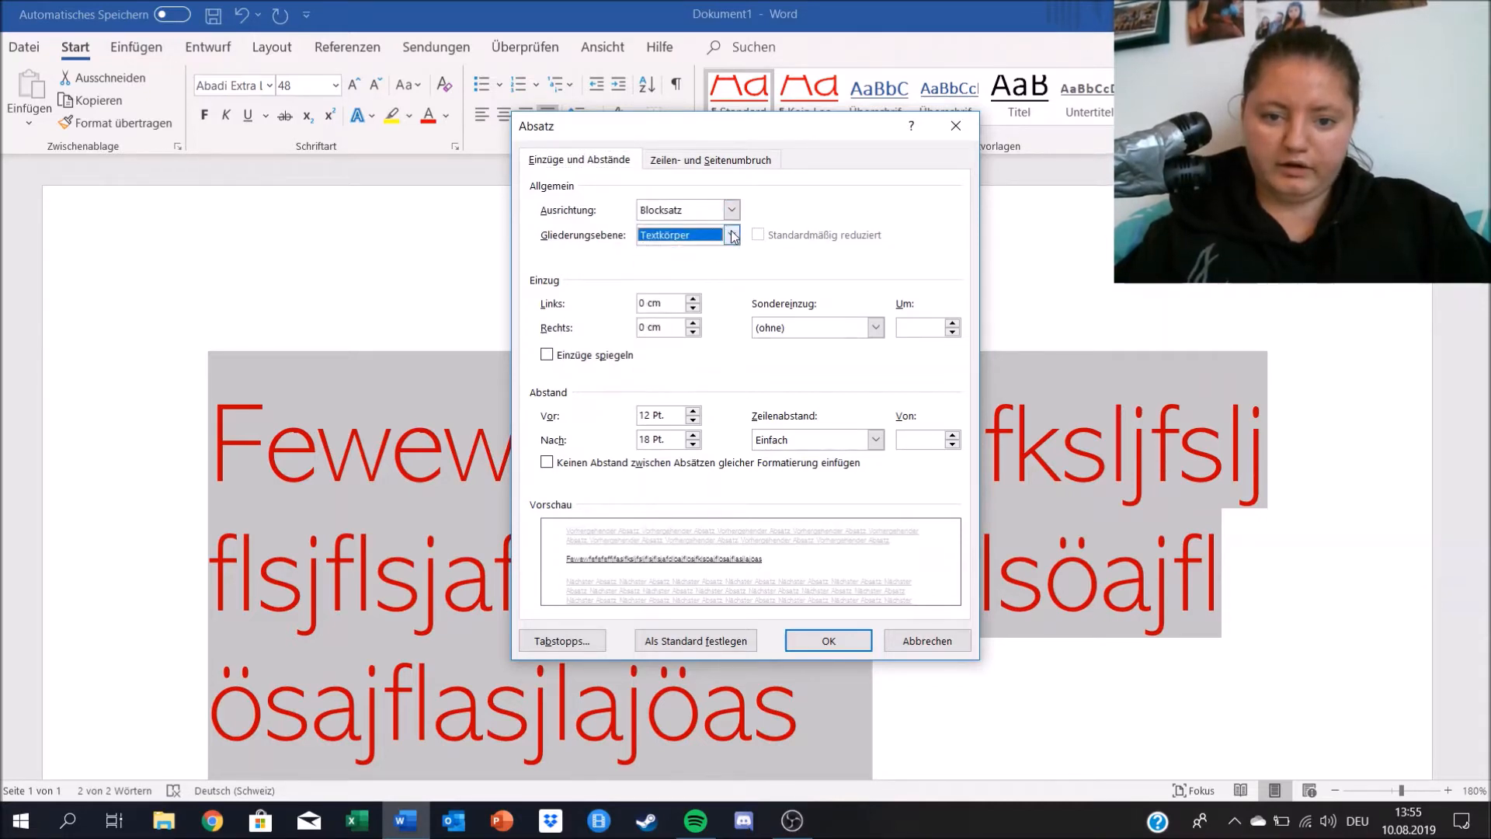
{"action": "left_click", "coordinate": [738, 235]}
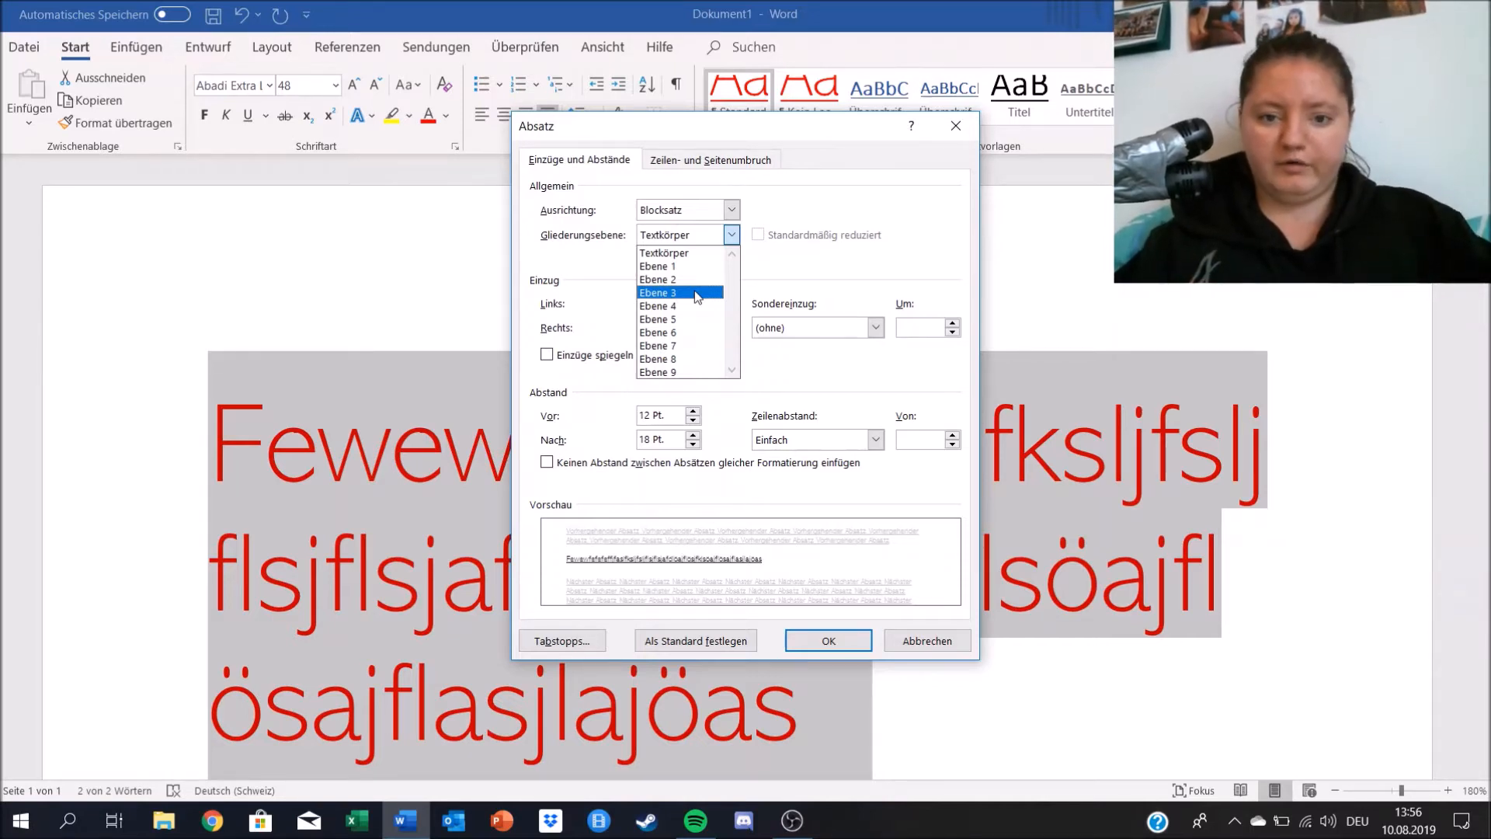
{"action": "left_click", "coordinate": [688, 359]}
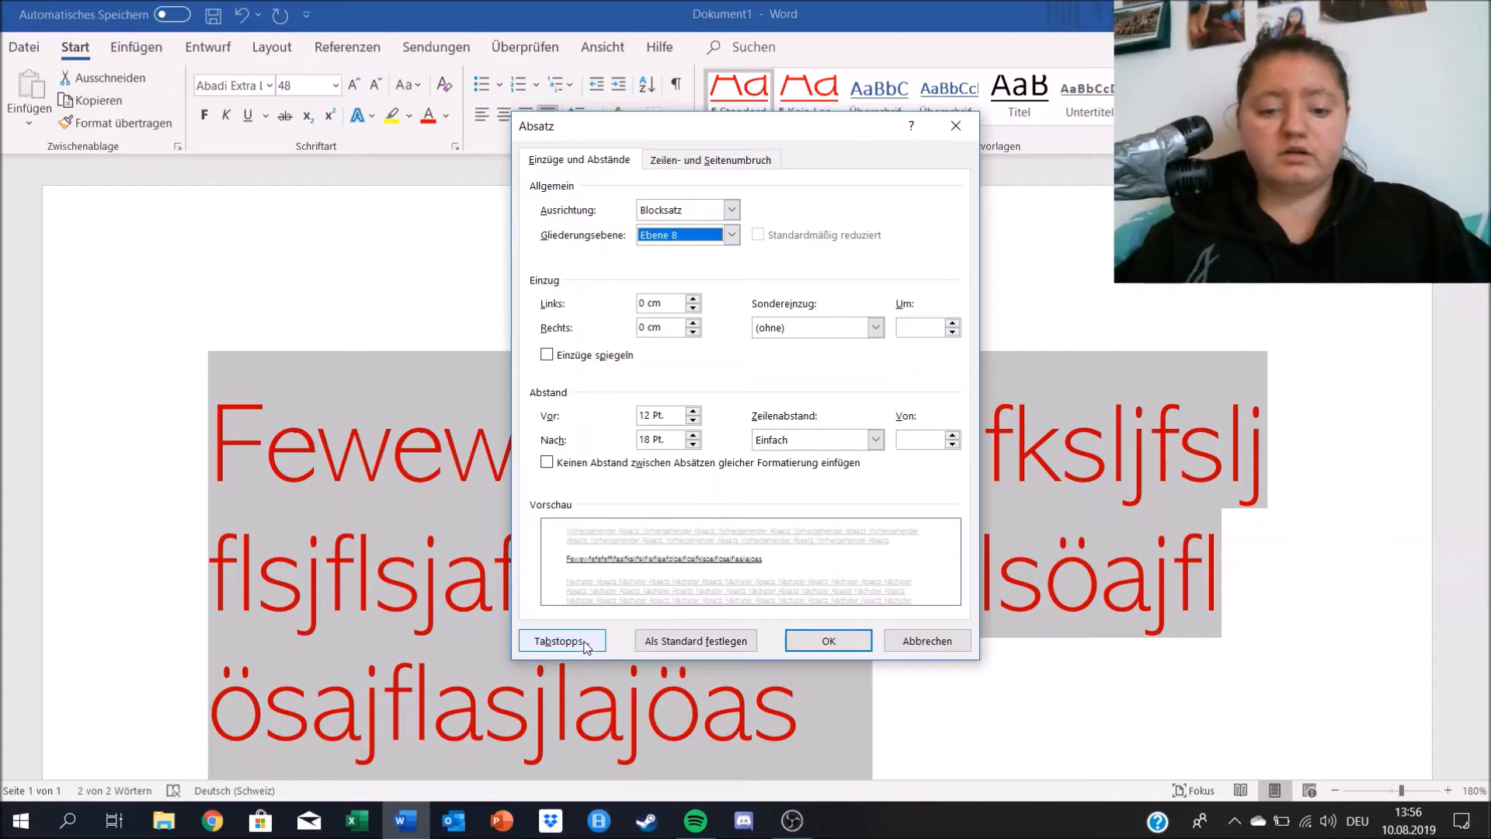
{"action": "left_click", "coordinate": [710, 642]}
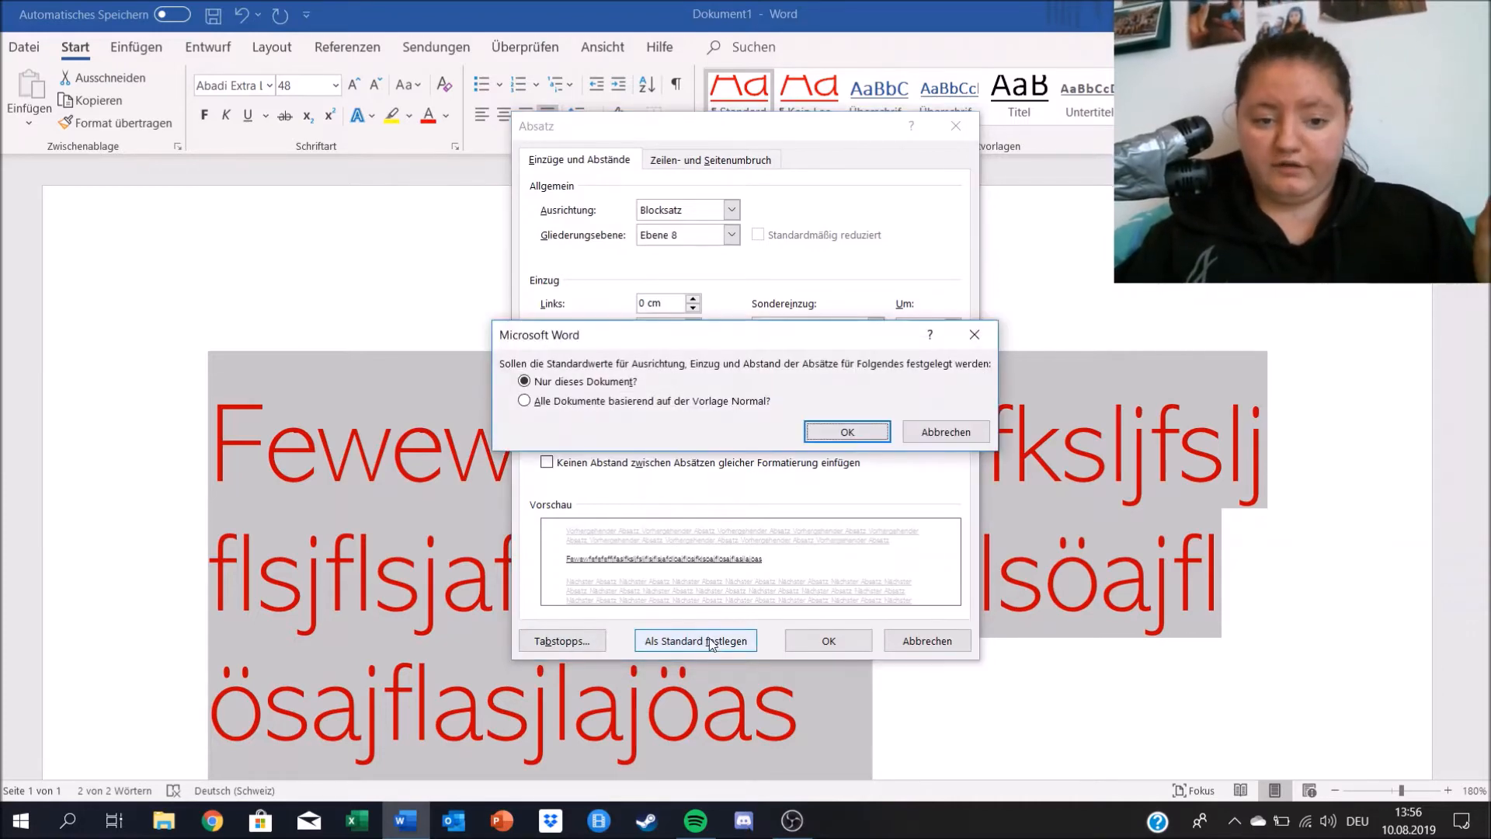
{"action": "left_click", "coordinate": [830, 435]}
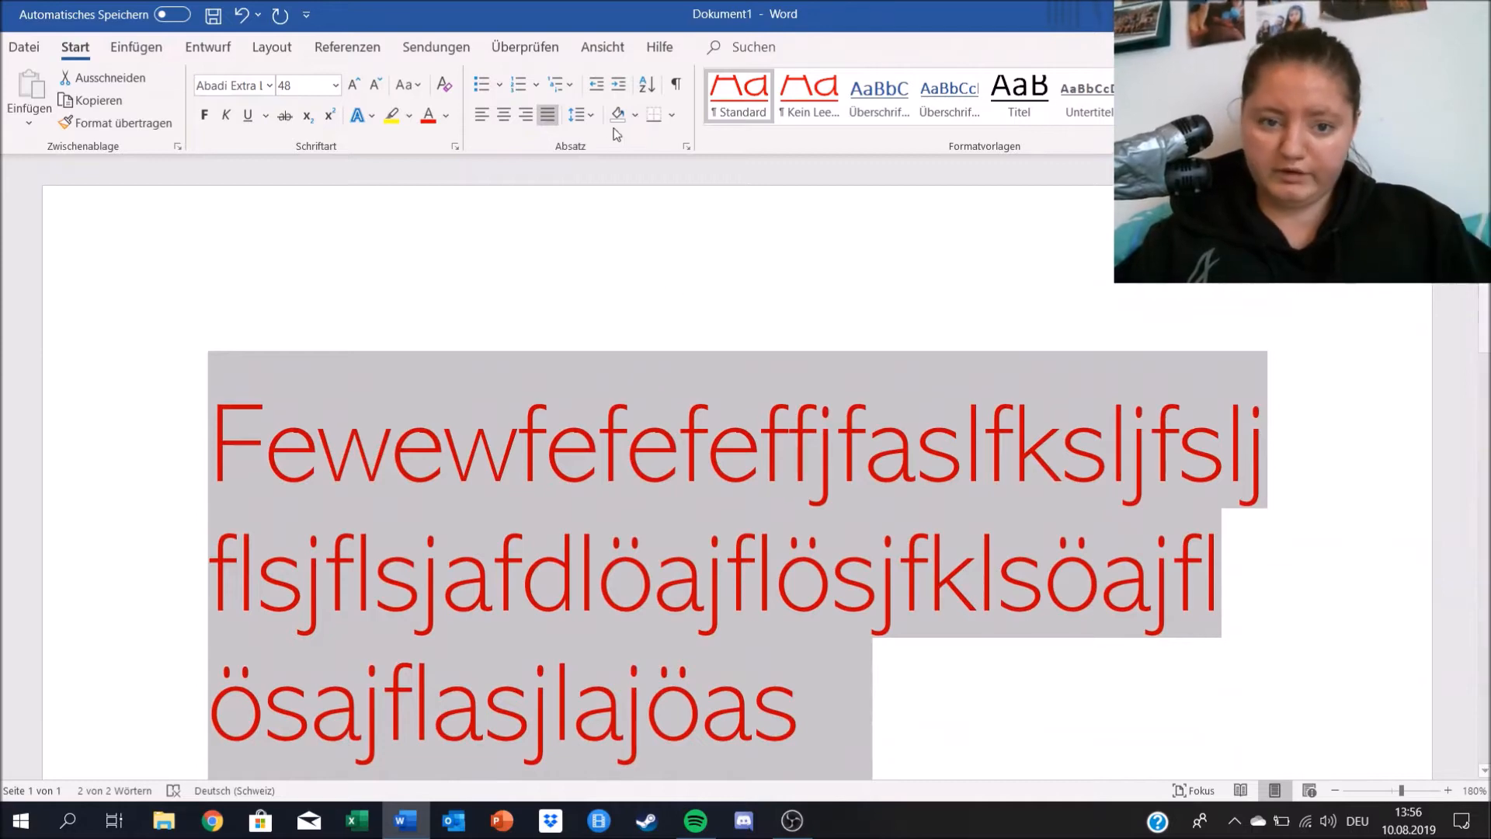
- Through the detailed paragraph options, give the selected sample paragraphs a tab stop at 1 cm and view the result
{"action": "left_click", "coordinate": [578, 114]}
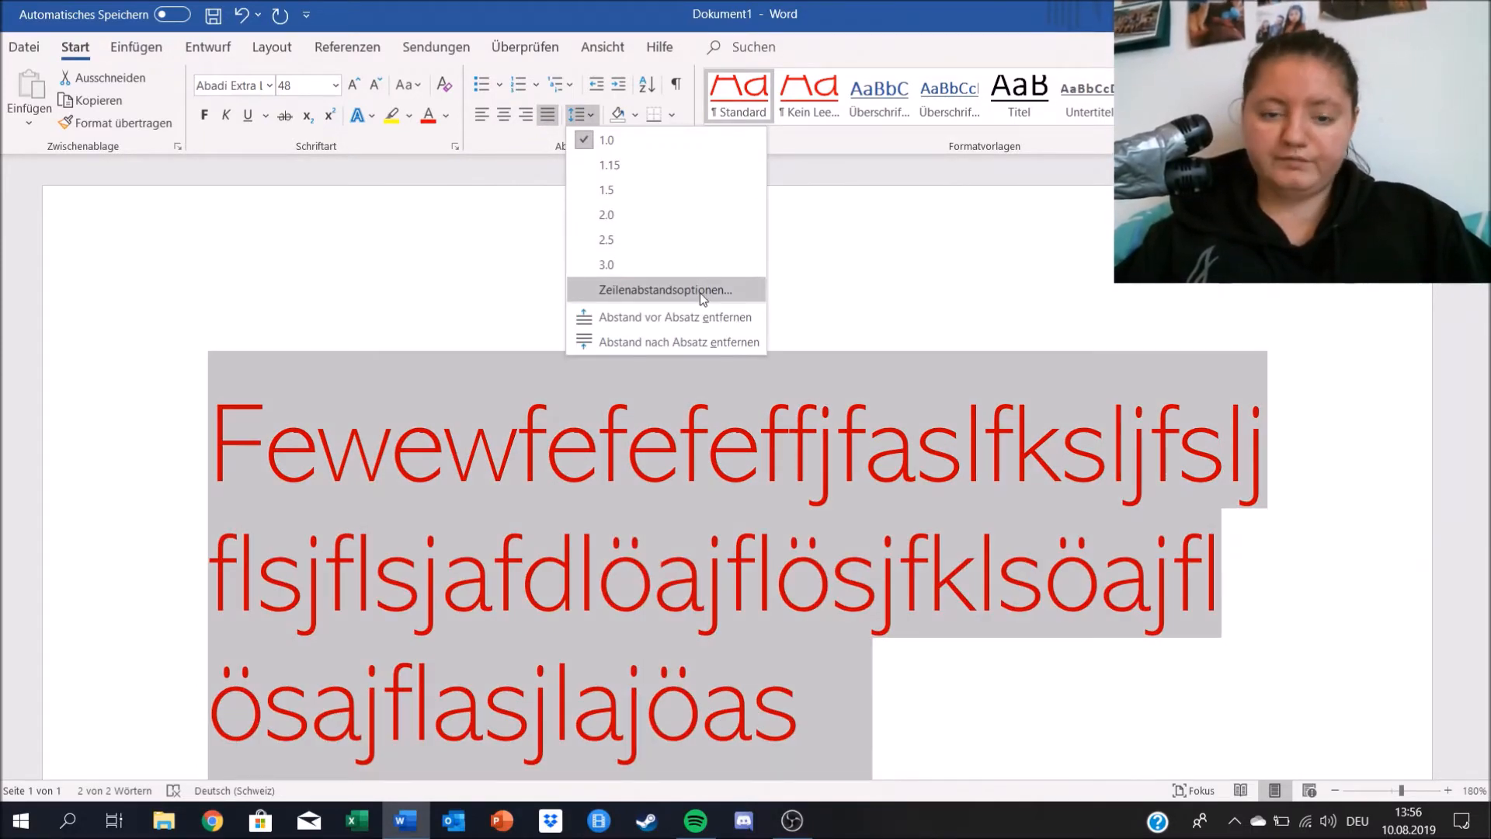
{"action": "left_click", "coordinate": [700, 290]}
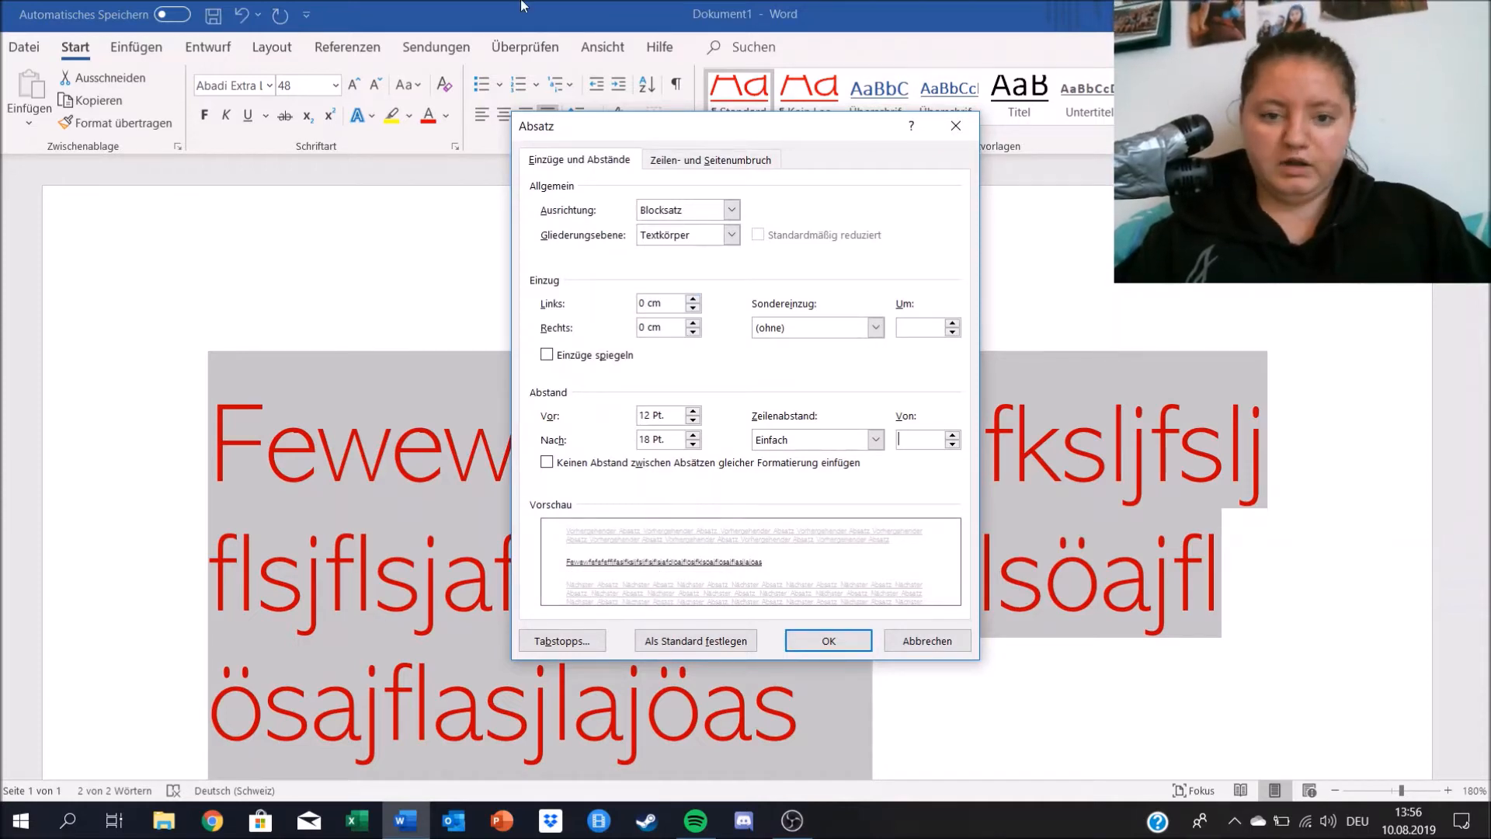
{"action": "left_click", "coordinate": [684, 159]}
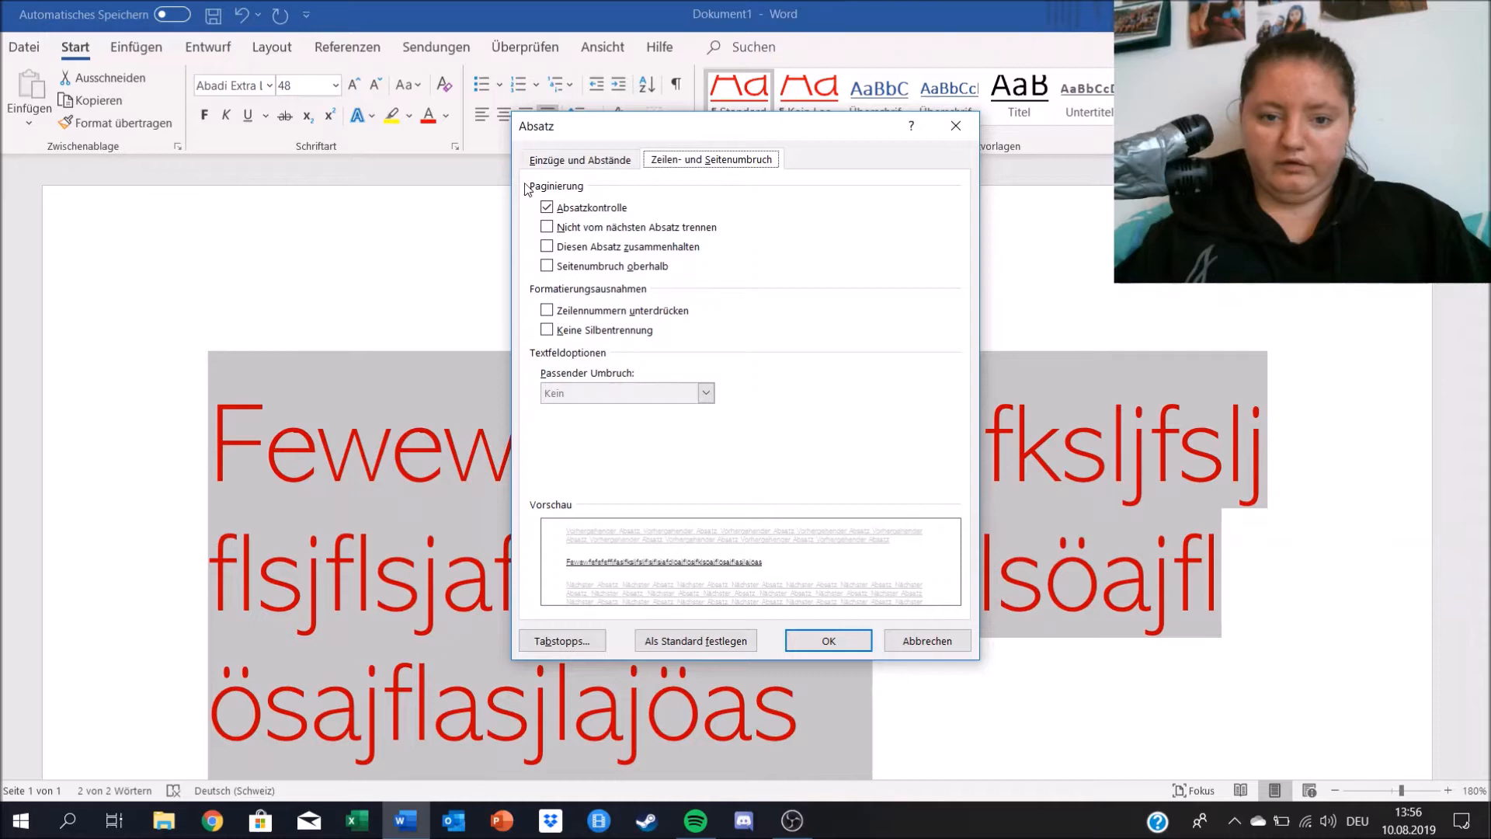
{"action": "left_click", "coordinate": [544, 162]}
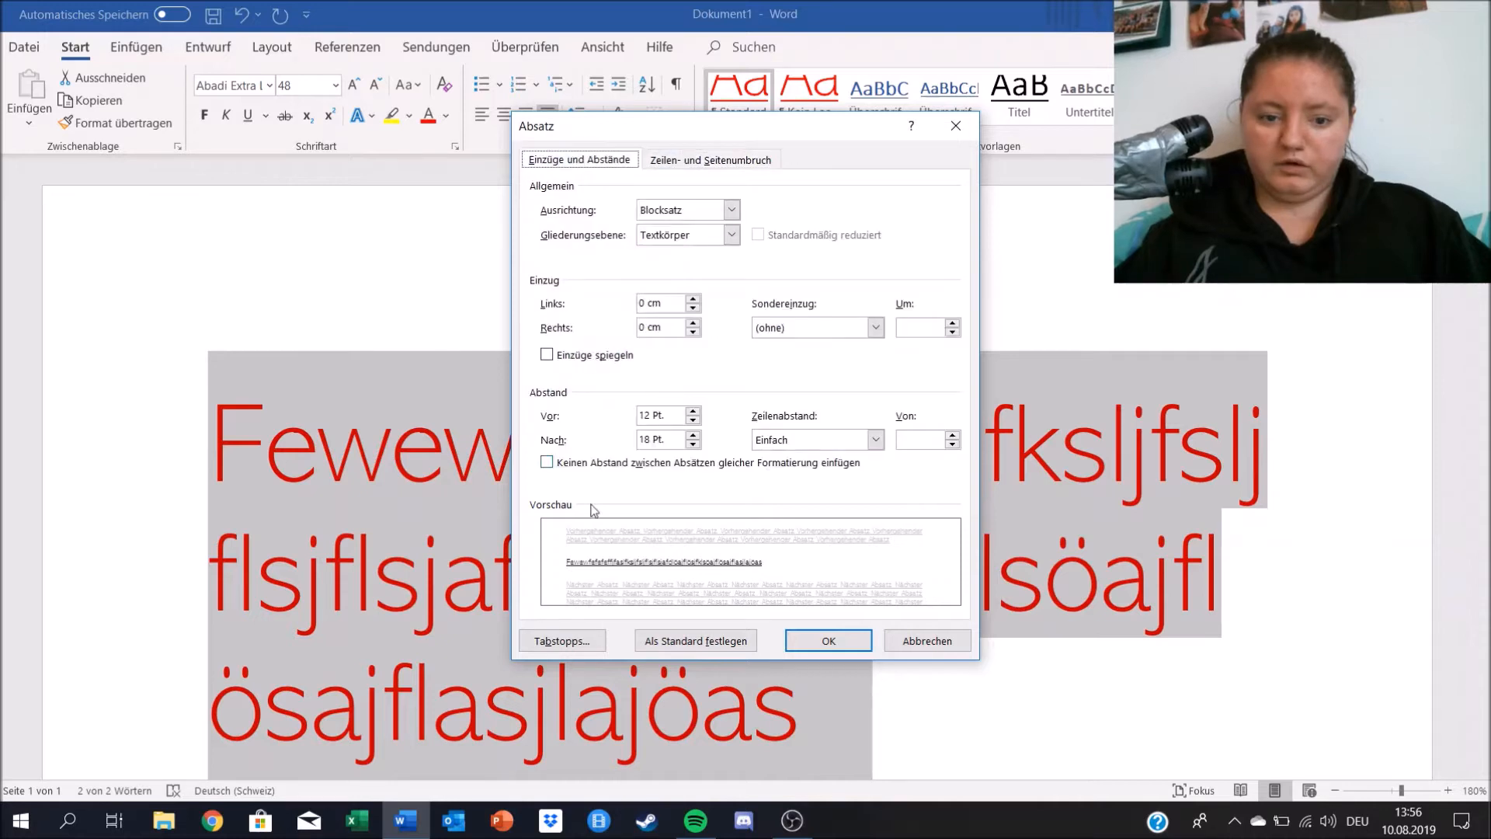
{"action": "left_click", "coordinate": [571, 638]}
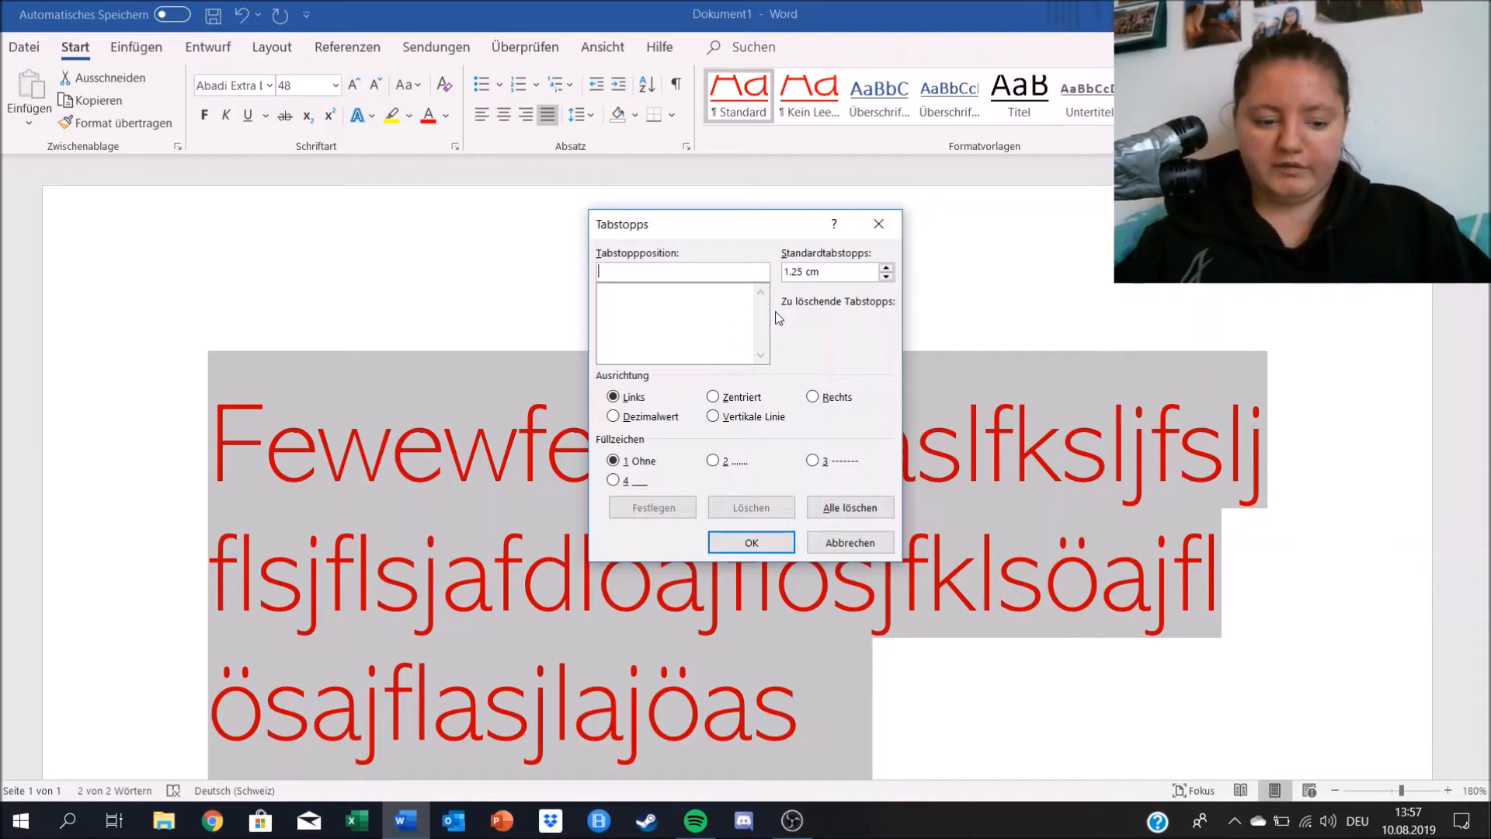
{"action": "type", "text": "1"}
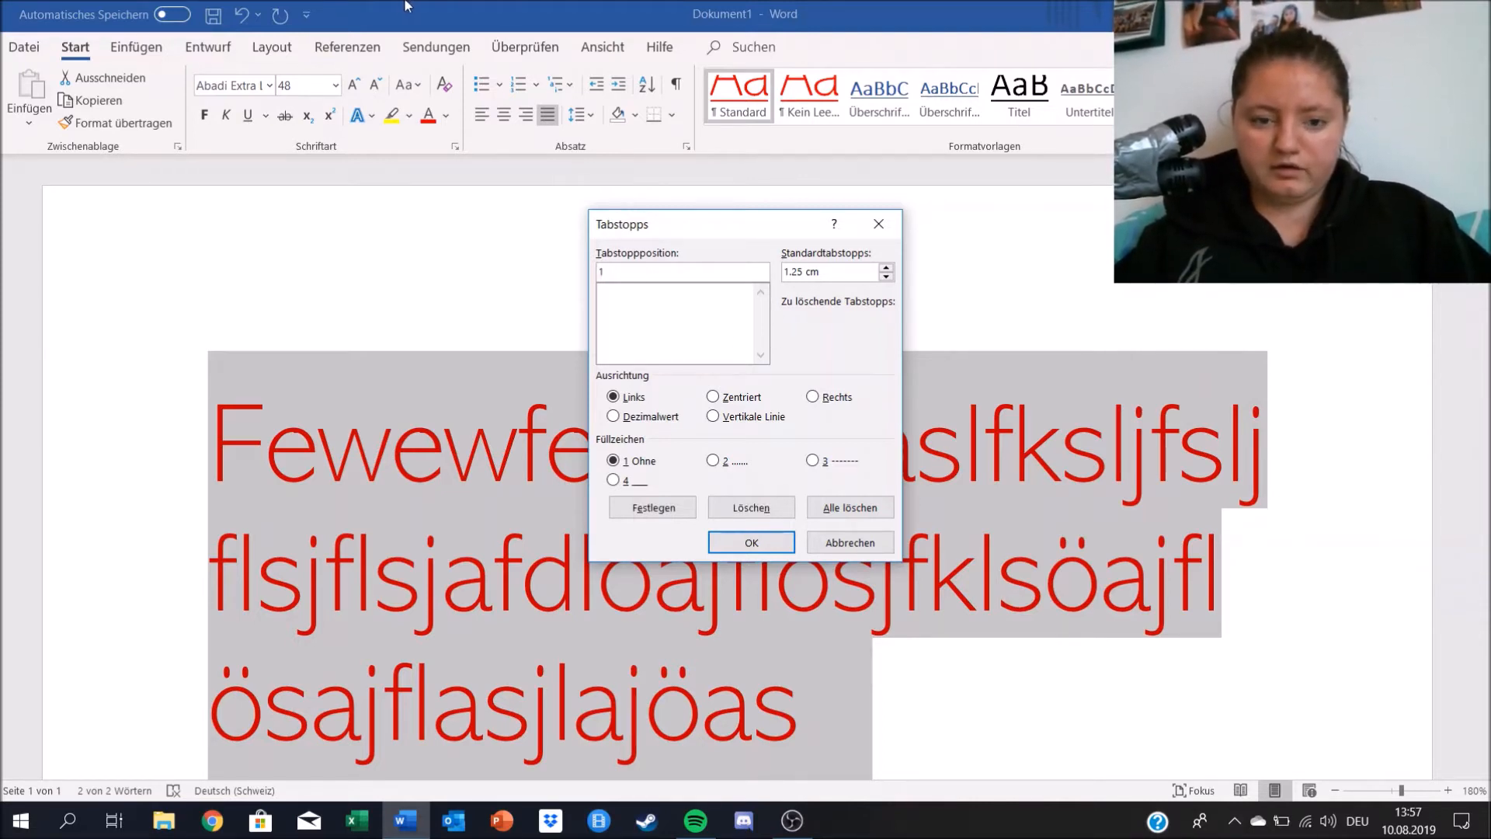
{"action": "key", "text": "Return"}
{"action": "scroll", "coordinate": [697, 441], "scroll_direction": "down", "scroll_amount": 5}
{"action": "scroll", "coordinate": [697, 441], "scroll_direction": "up", "scroll_amount": 4}
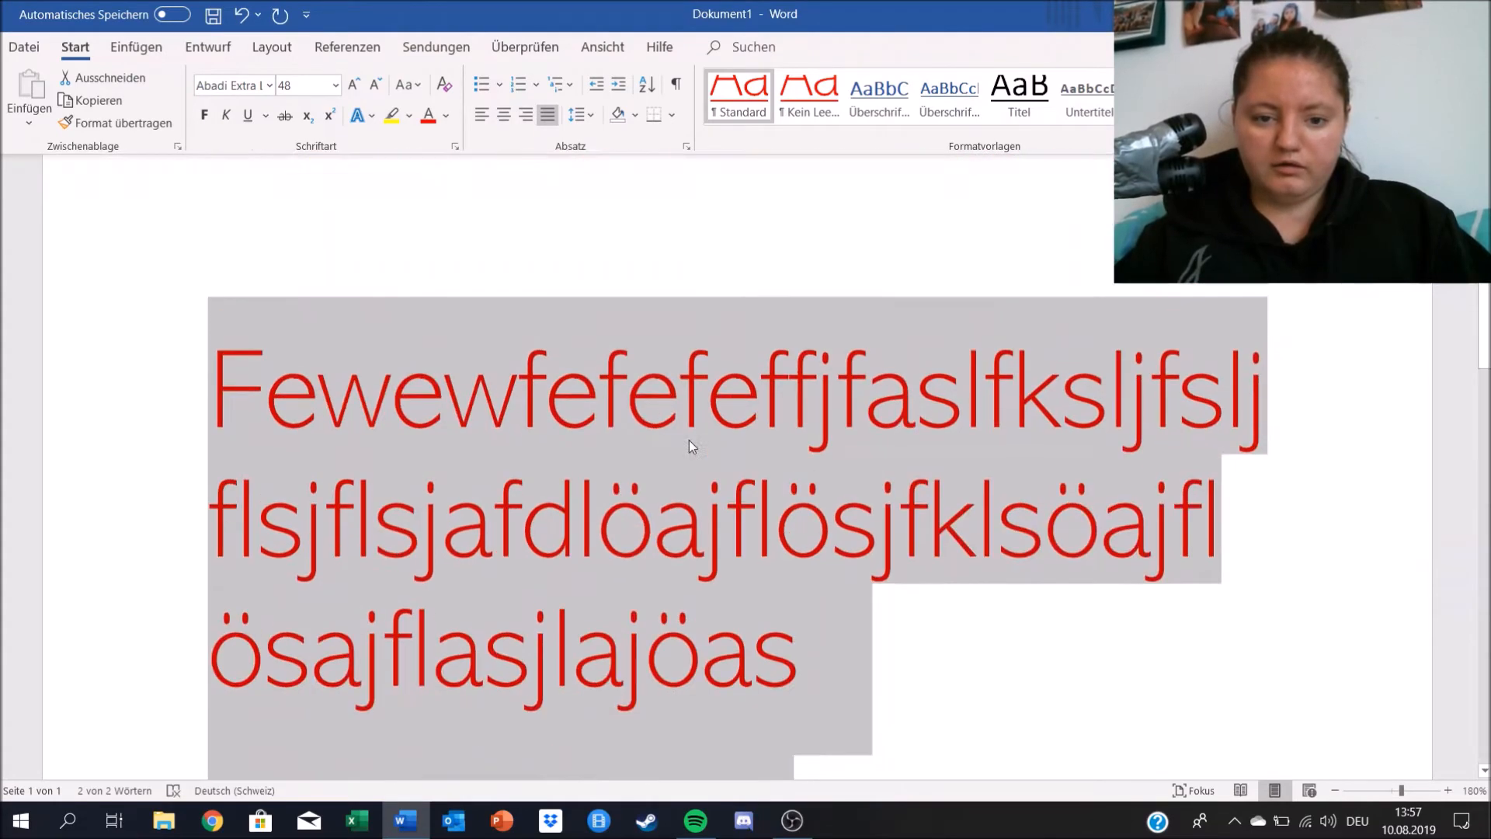
{"action": "scroll", "coordinate": [691, 445], "scroll_direction": "up", "scroll_amount": 1}
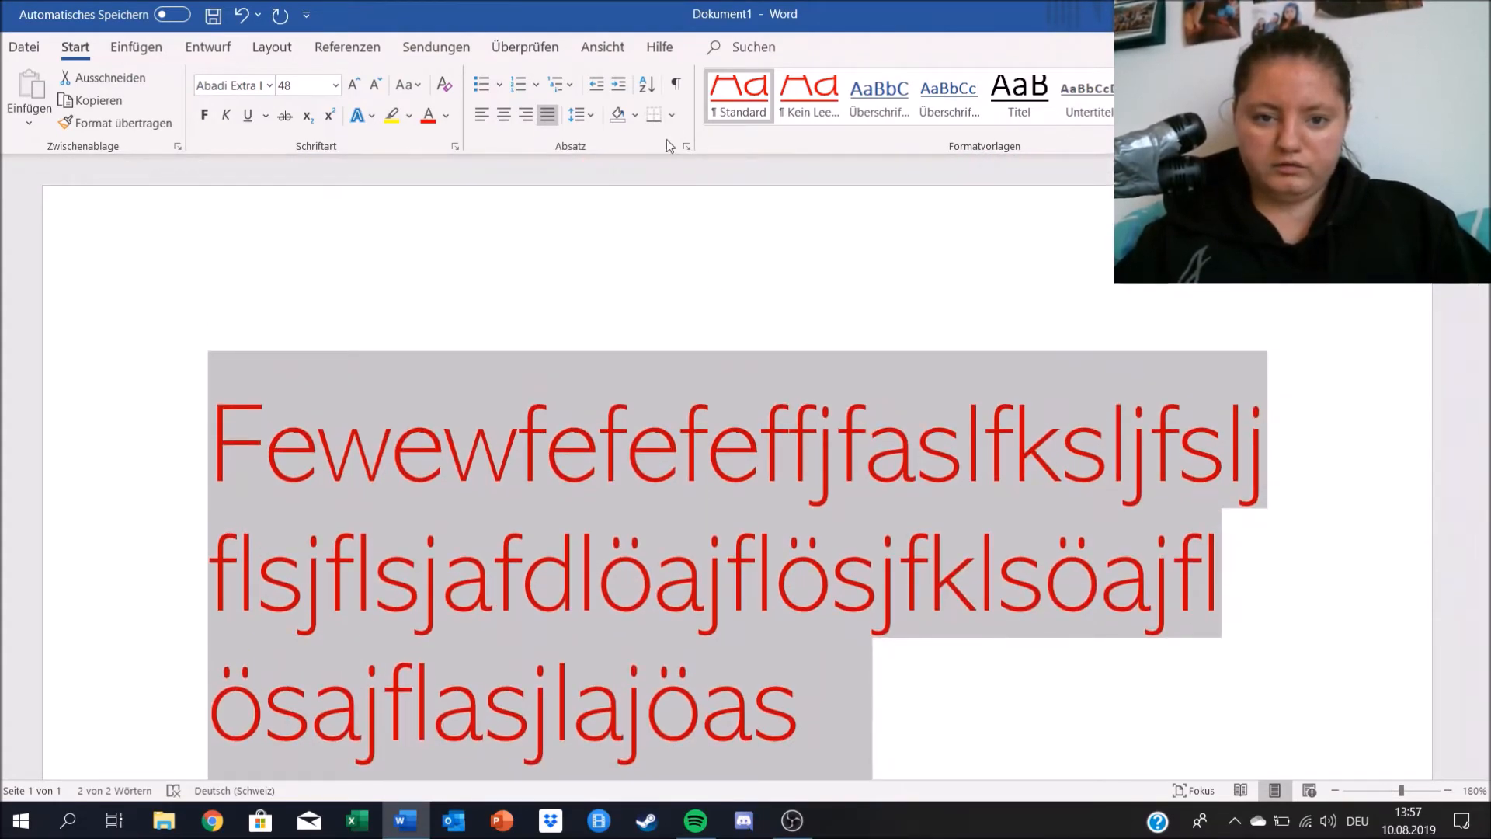
- Add a second tab stop at 3 cm to the first sample paragraph and apply it
{"action": "left_click_drag", "start_coordinate": [329, 243], "coordinate": [610, 256]}
{"action": "left_click", "coordinate": [444, 275]}
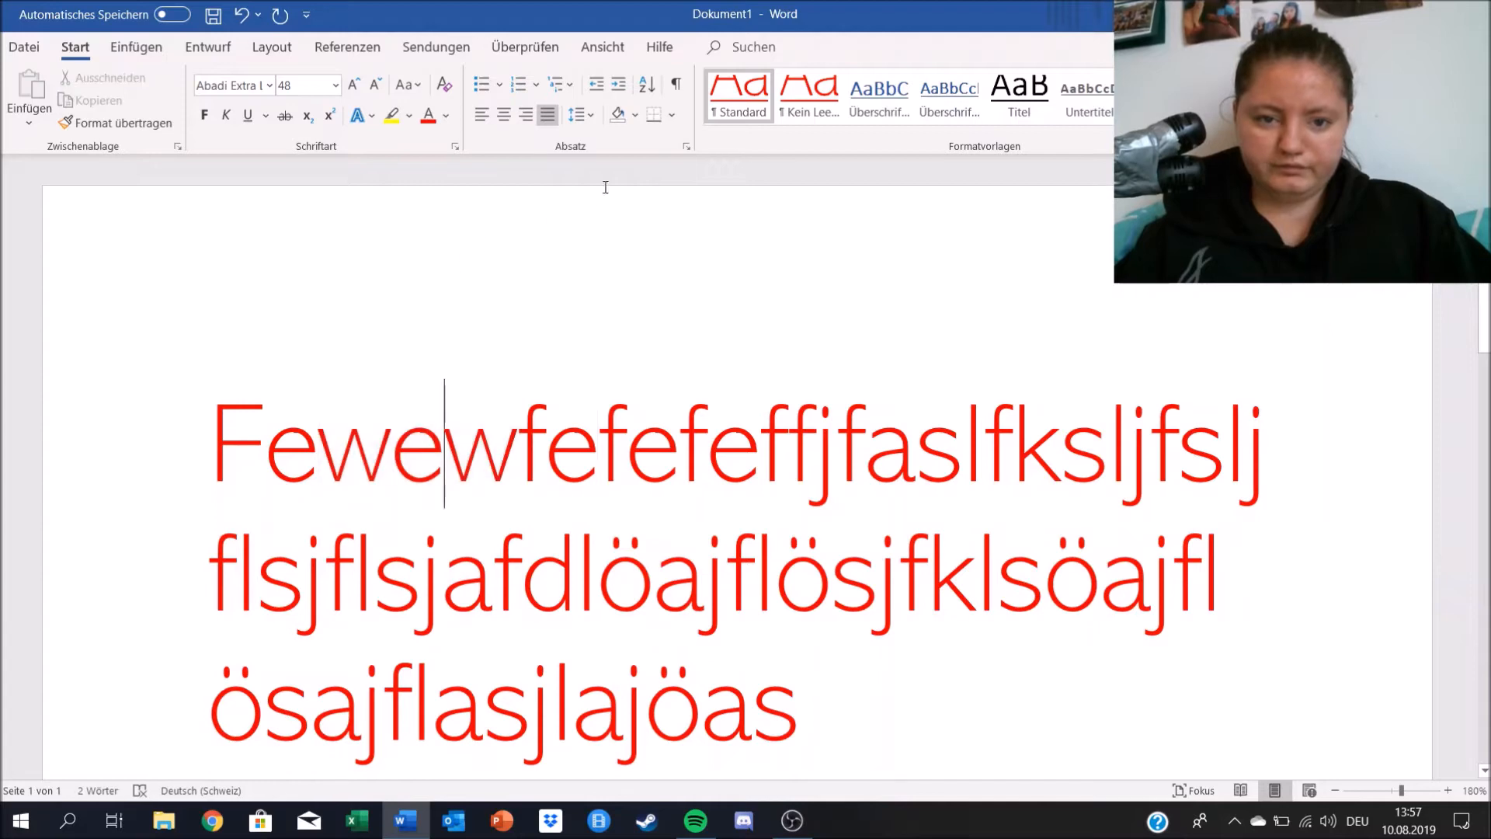
{"action": "left_click", "coordinate": [579, 115]}
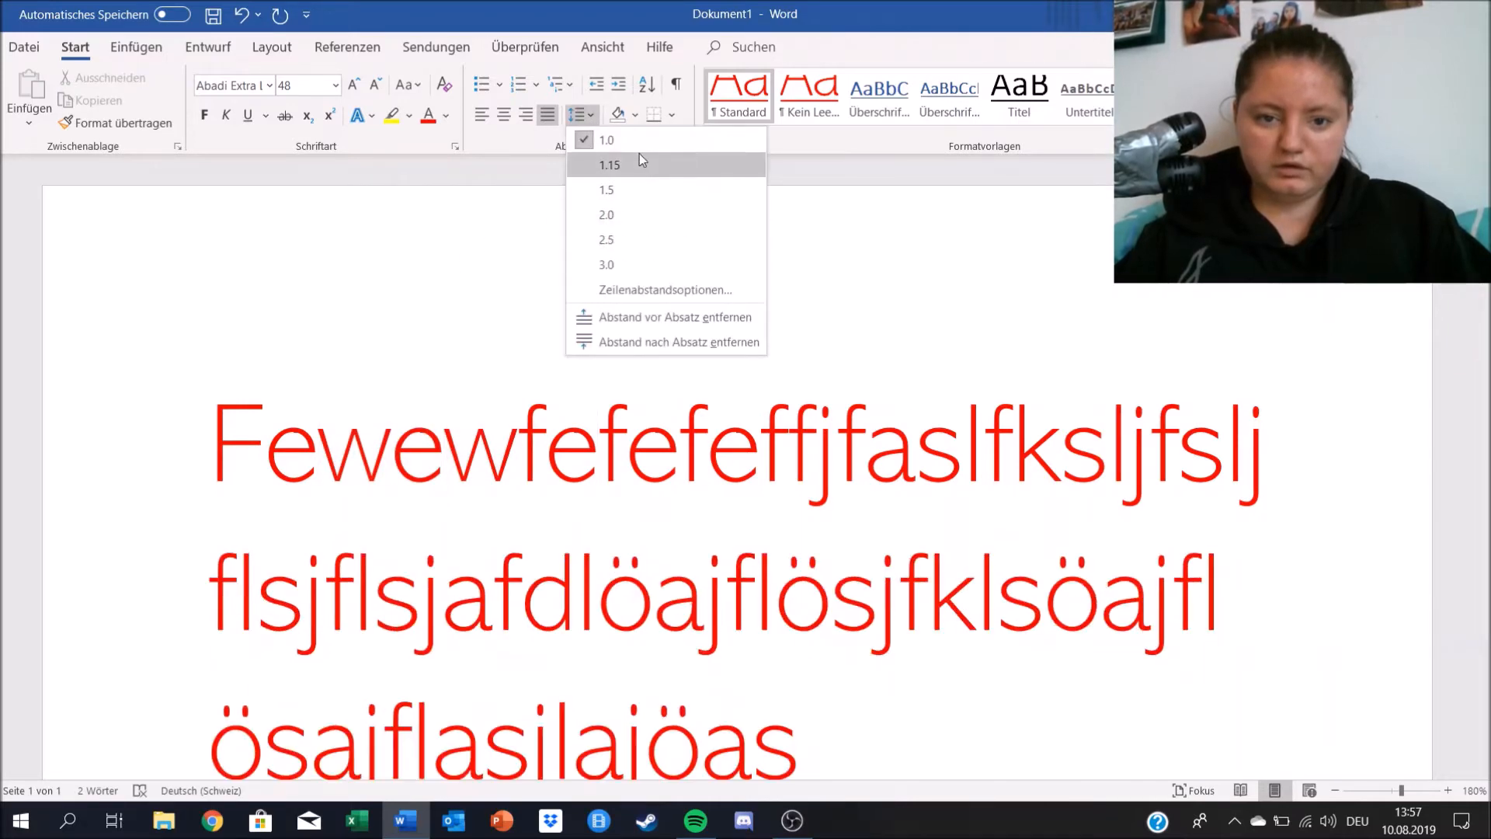
{"action": "left_click", "coordinate": [660, 292]}
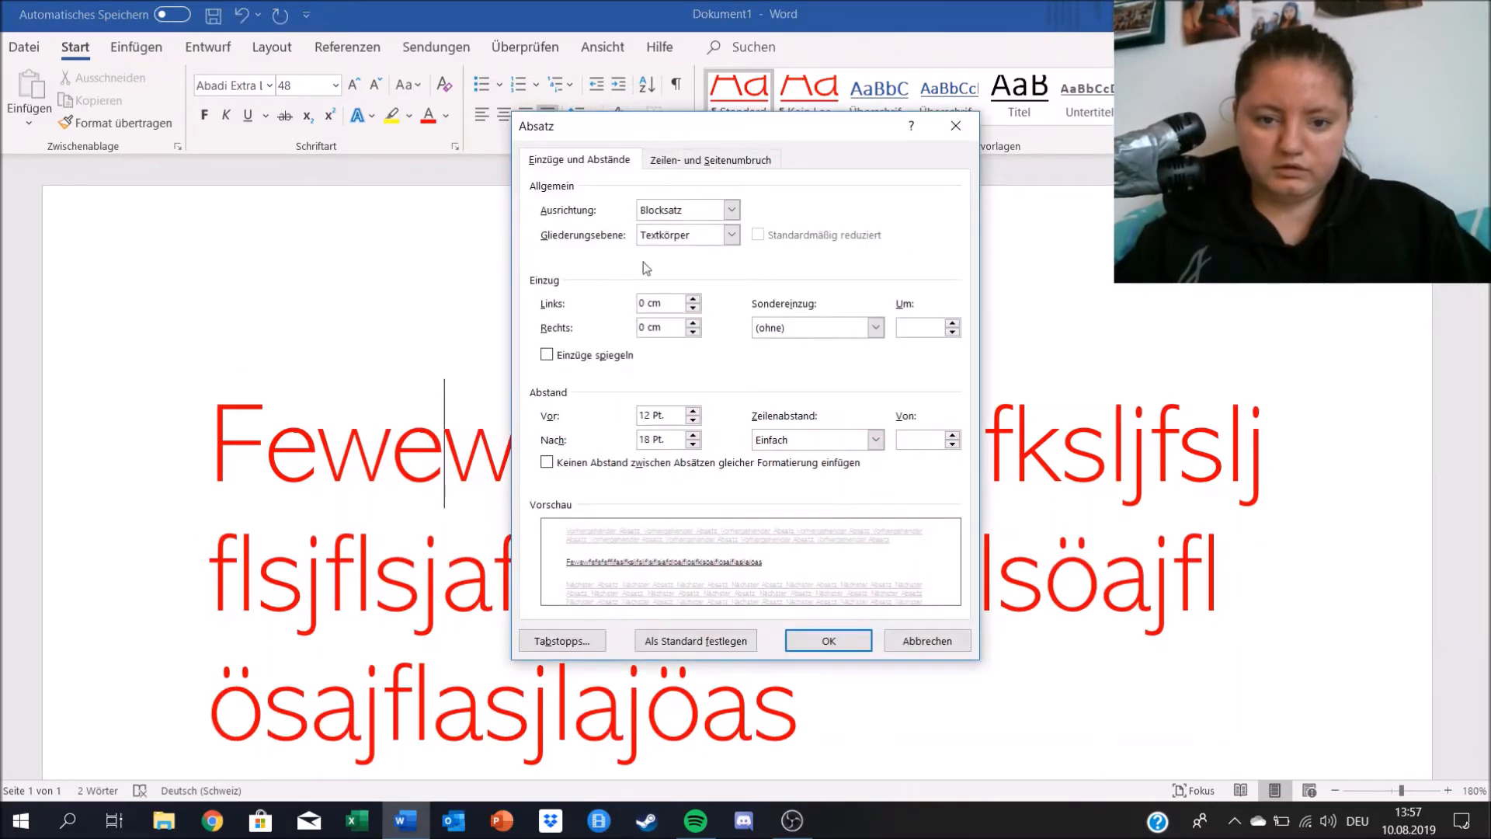
{"action": "left_click", "coordinate": [582, 651]}
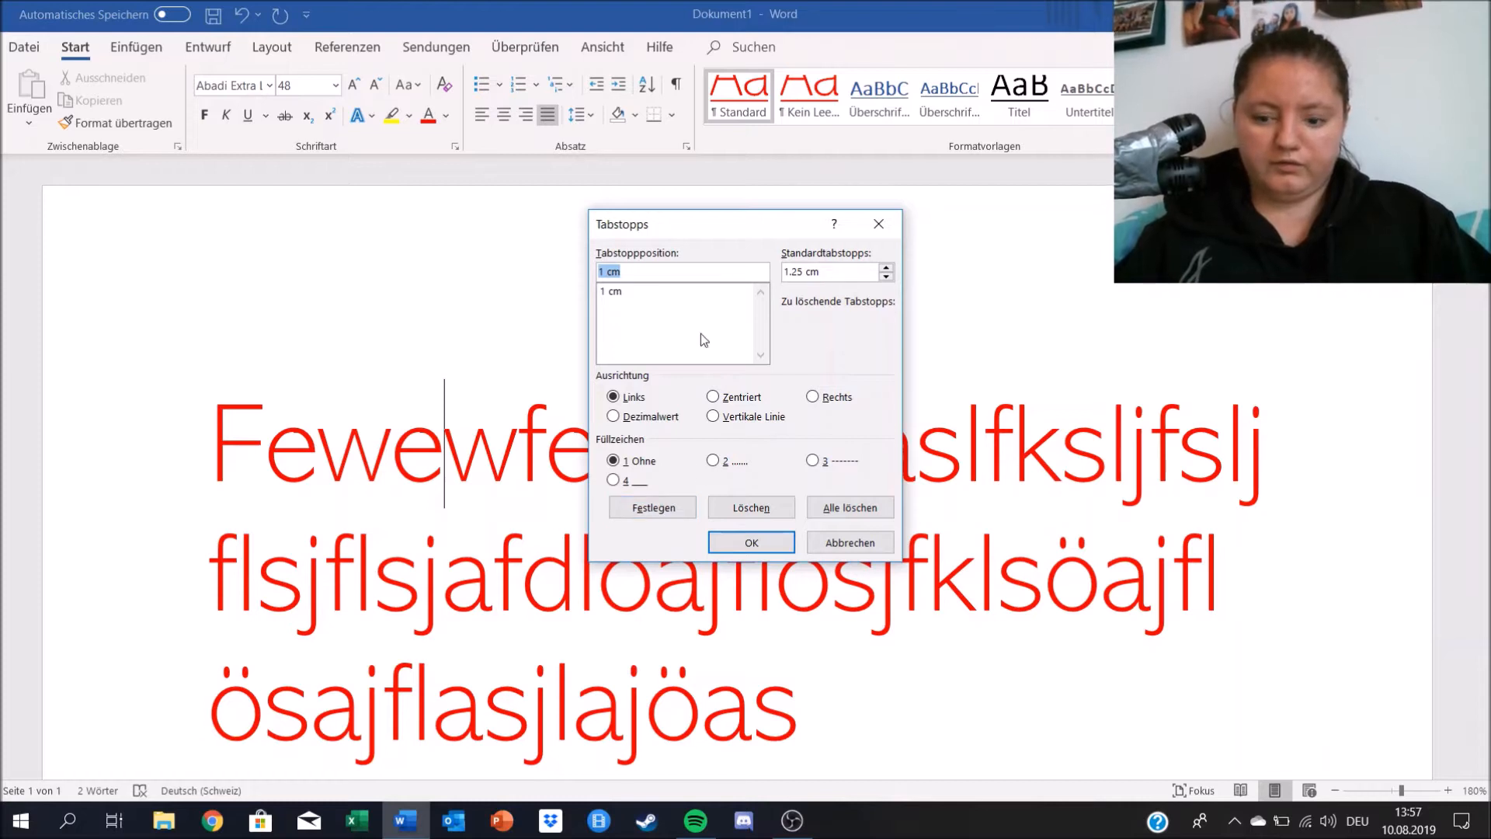
{"action": "key", "text": "BackSpace"}
{"action": "type", "text": "3"}
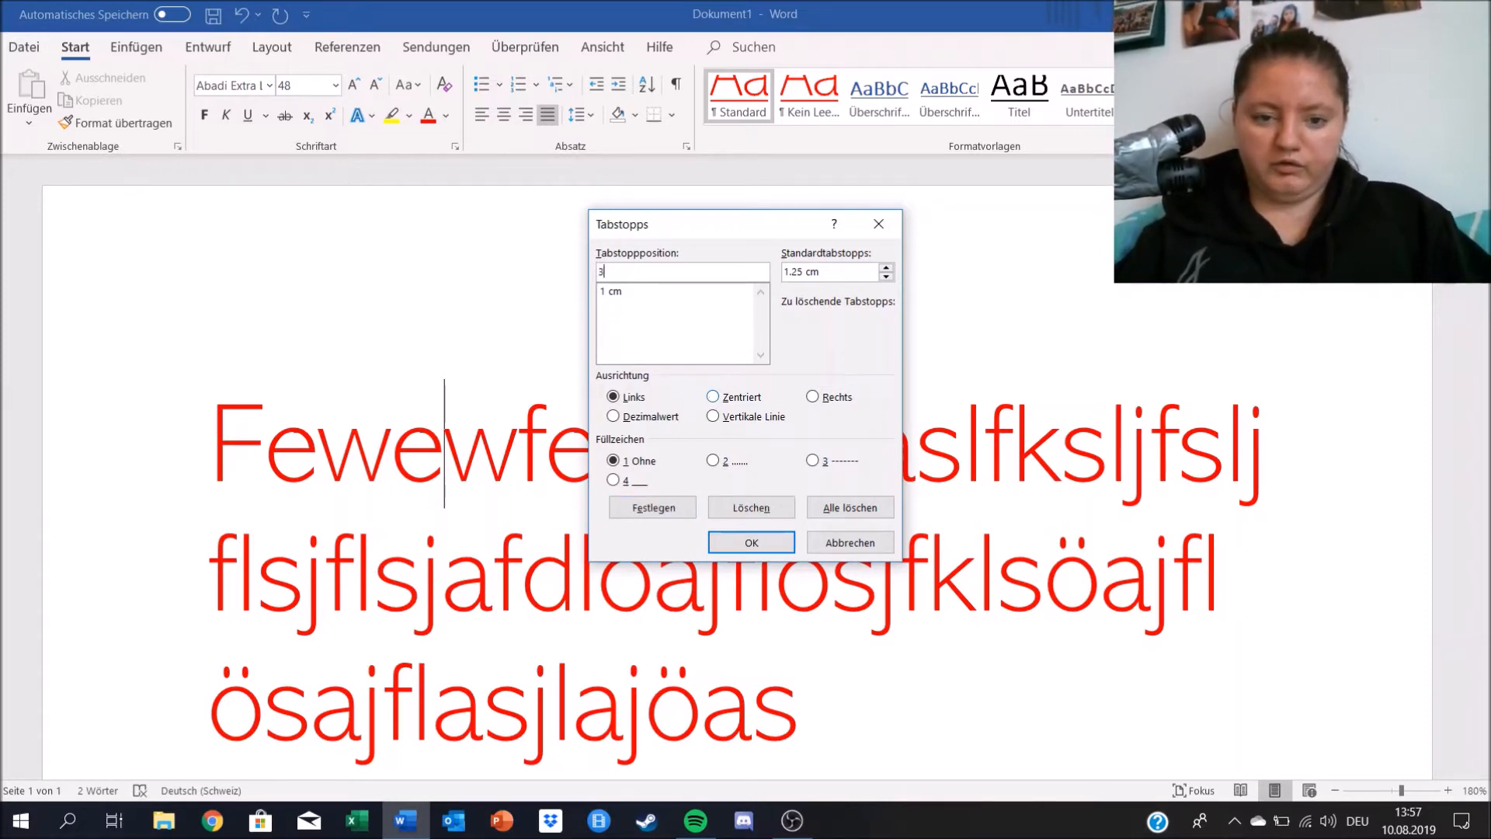
{"action": "left_click", "coordinate": [632, 509]}
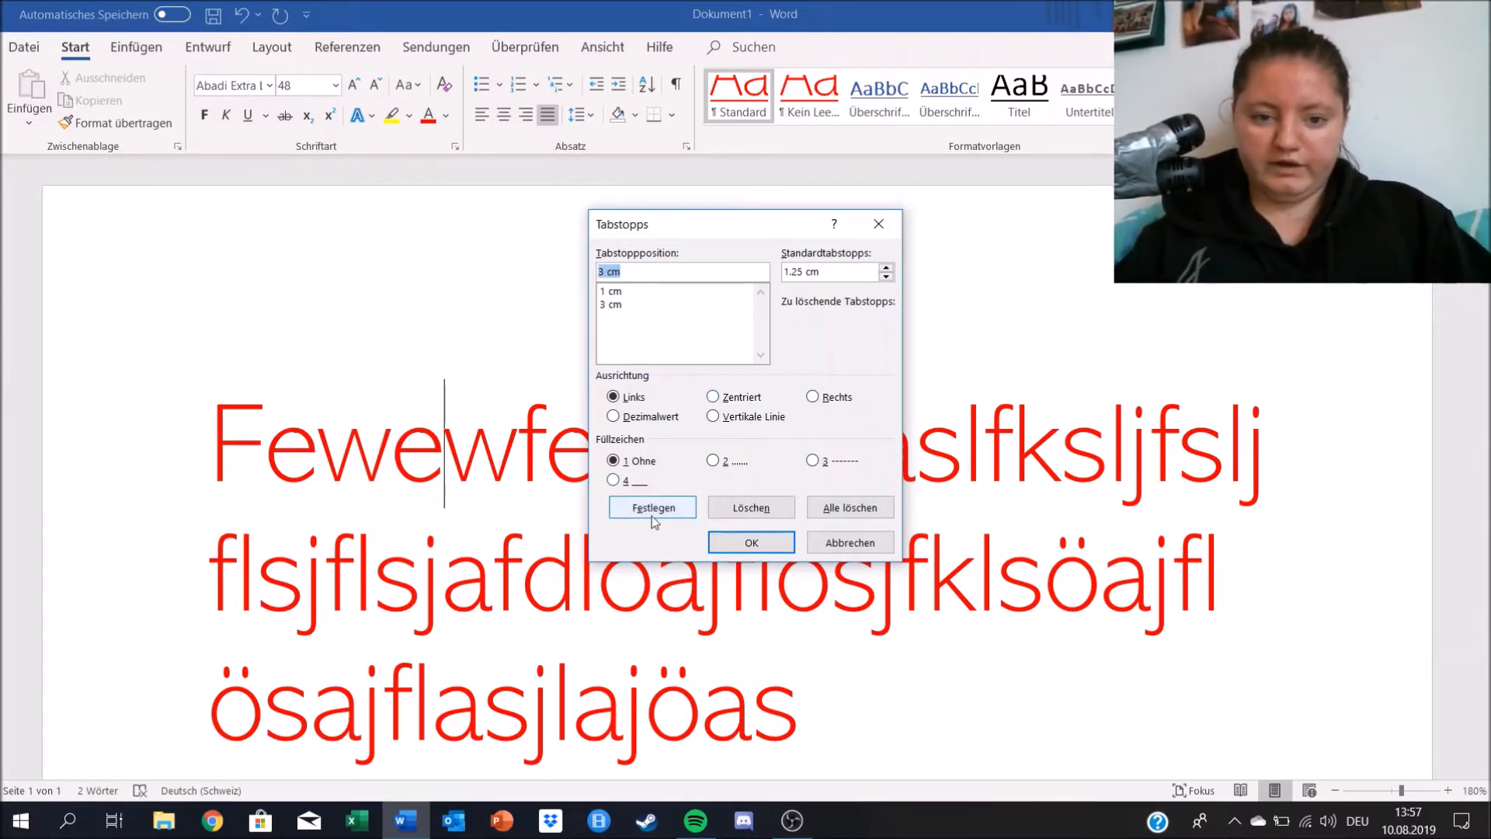
{"action": "left_click", "coordinate": [752, 543]}
{"action": "scroll", "coordinate": [827, 505], "scroll_direction": "down", "scroll_amount": 3}
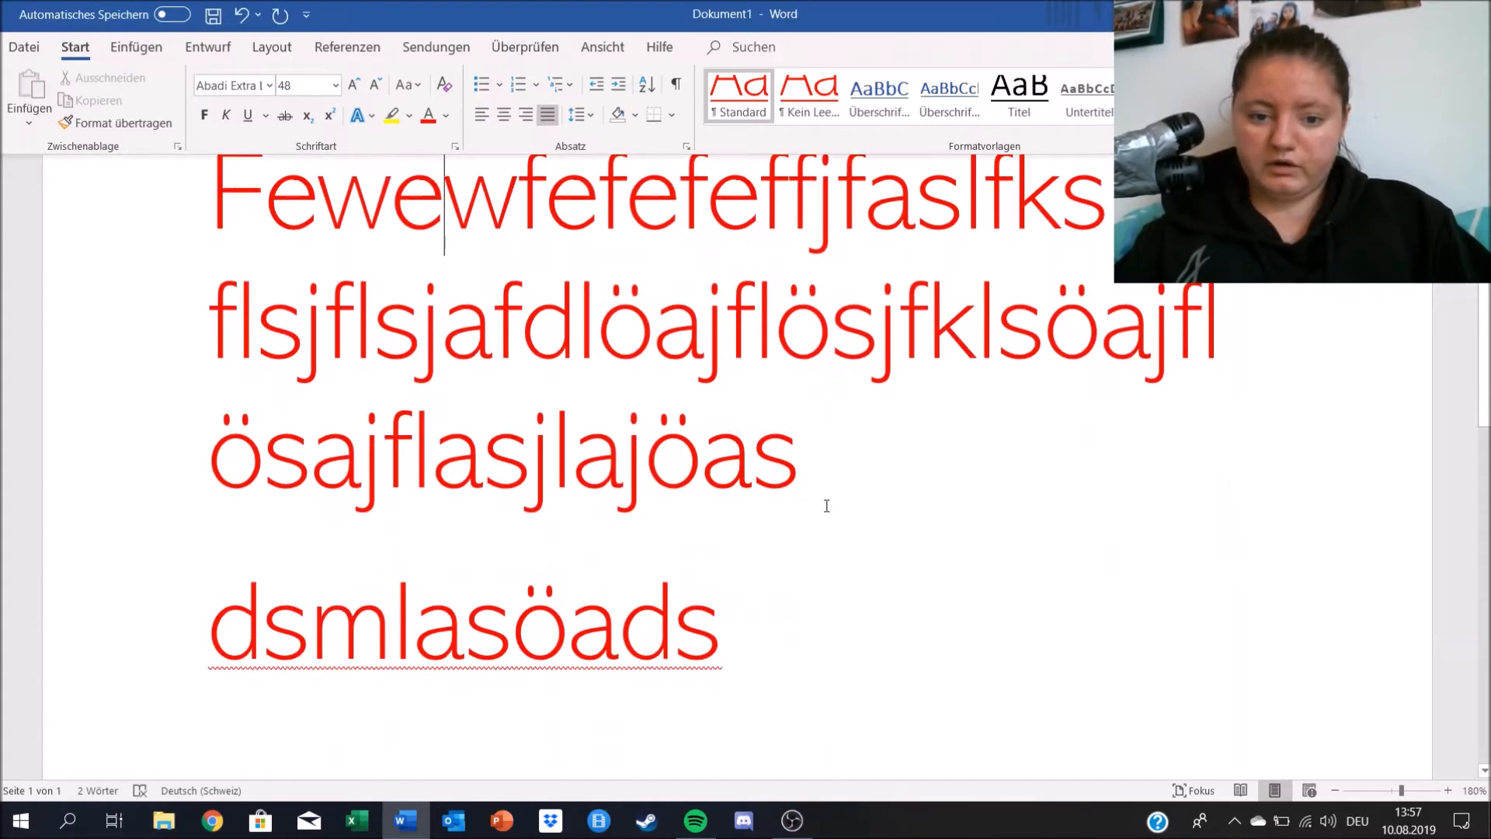
- Select the entire text and remove the spacing before the paragraphs
{"action": "key", "text": "ctrl+a"}
{"action": "scroll", "coordinate": [611, 228], "scroll_direction": "up", "scroll_amount": 3}
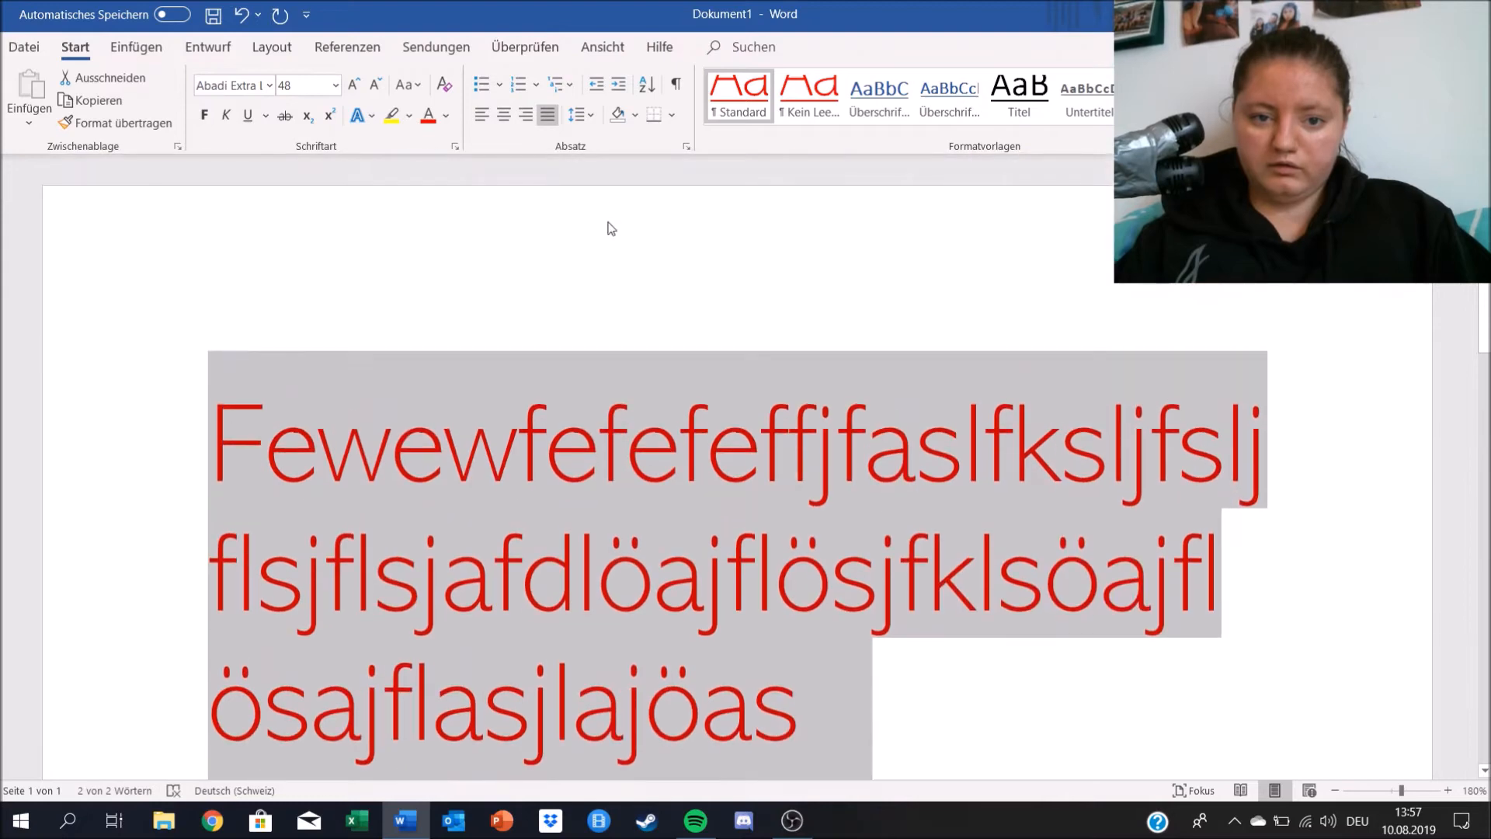
{"action": "left_click", "coordinate": [577, 114]}
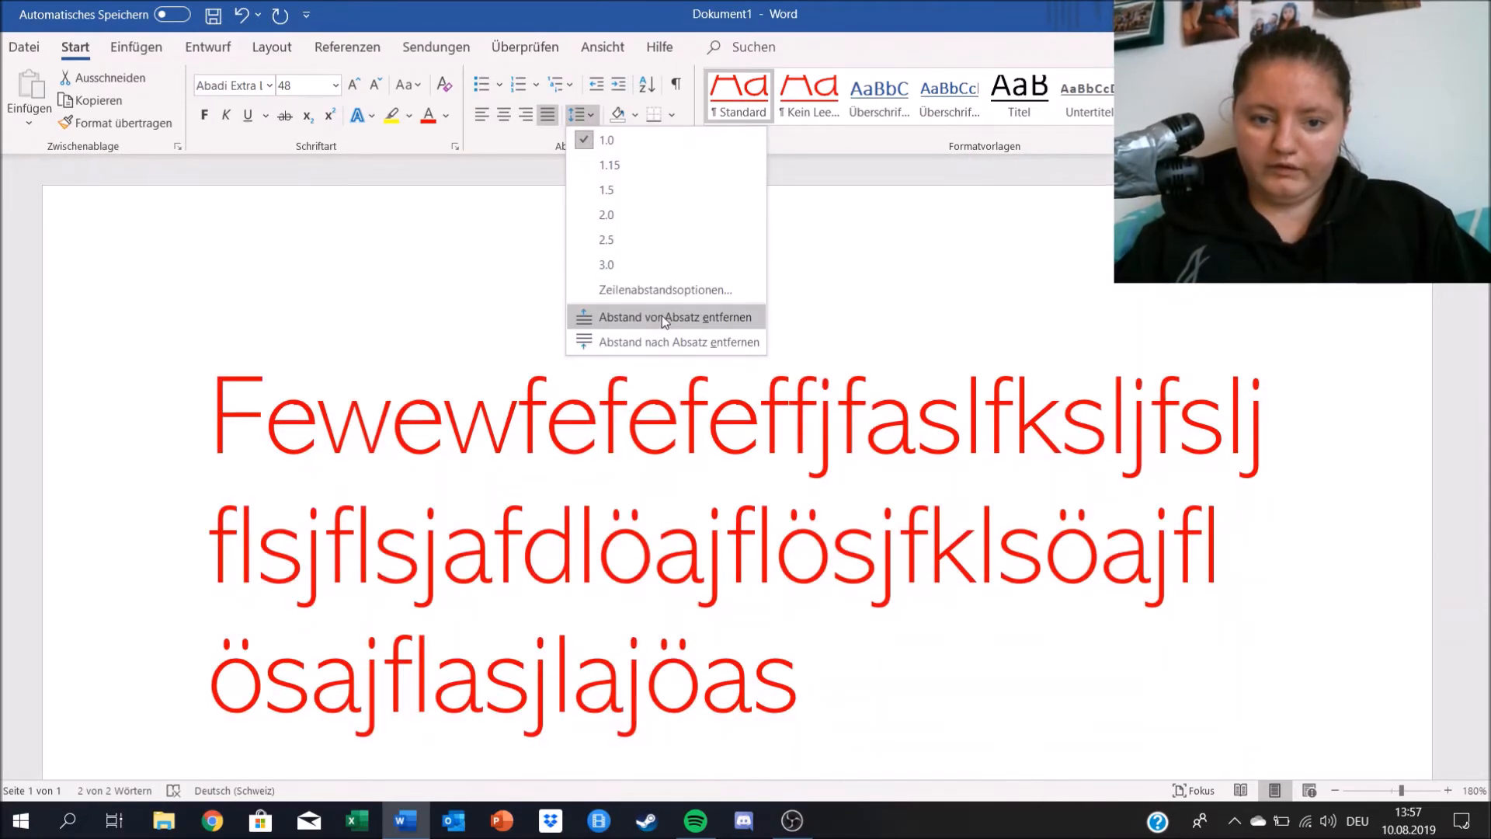
{"action": "left_click", "coordinate": [662, 316]}
- Set a tab stop at 1 cm for all the selected paragraphs and apply it
{"action": "left_click", "coordinate": [579, 114]}
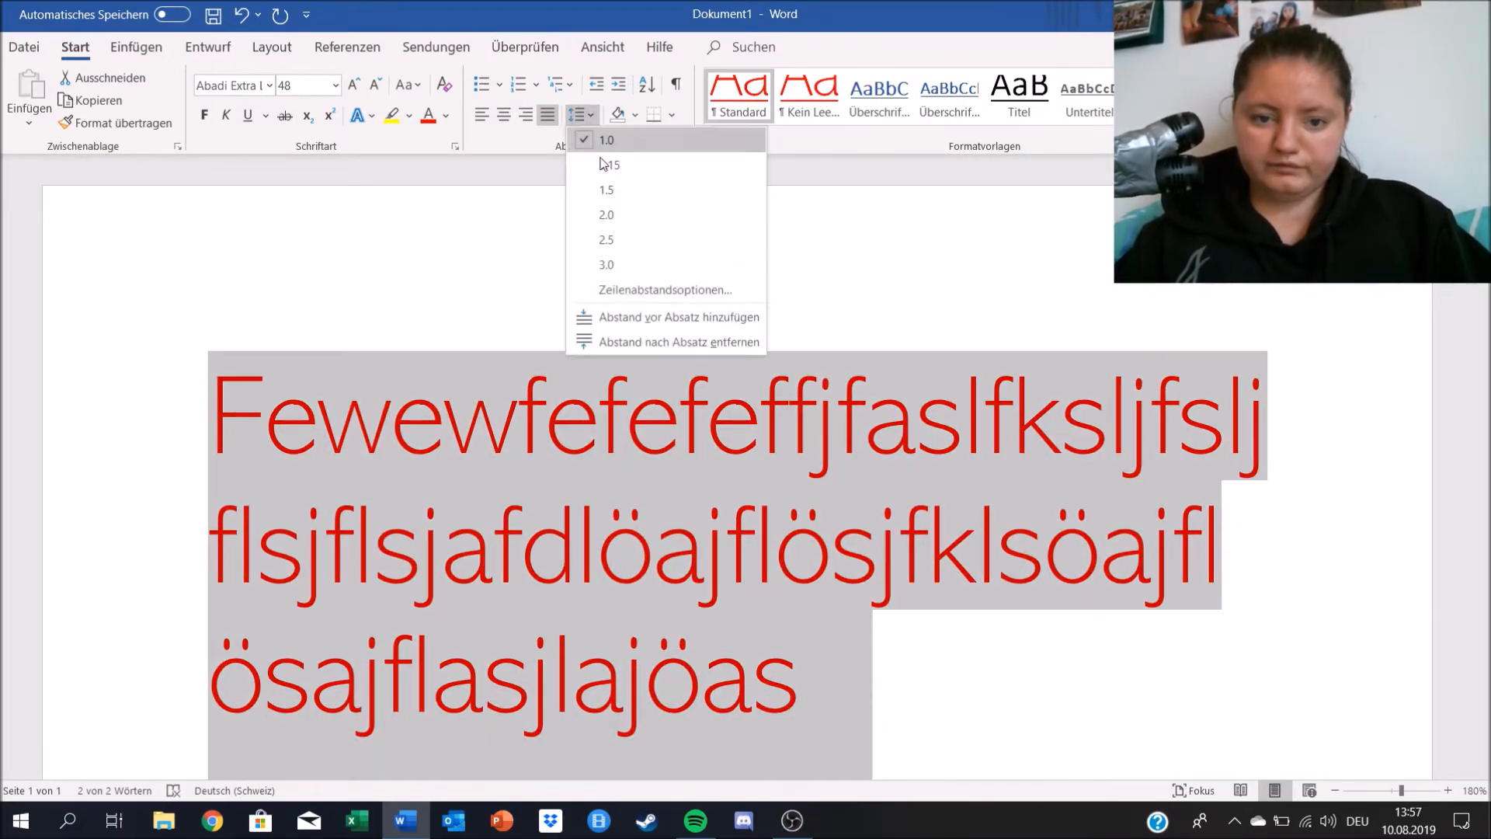
{"action": "left_click", "coordinate": [668, 291]}
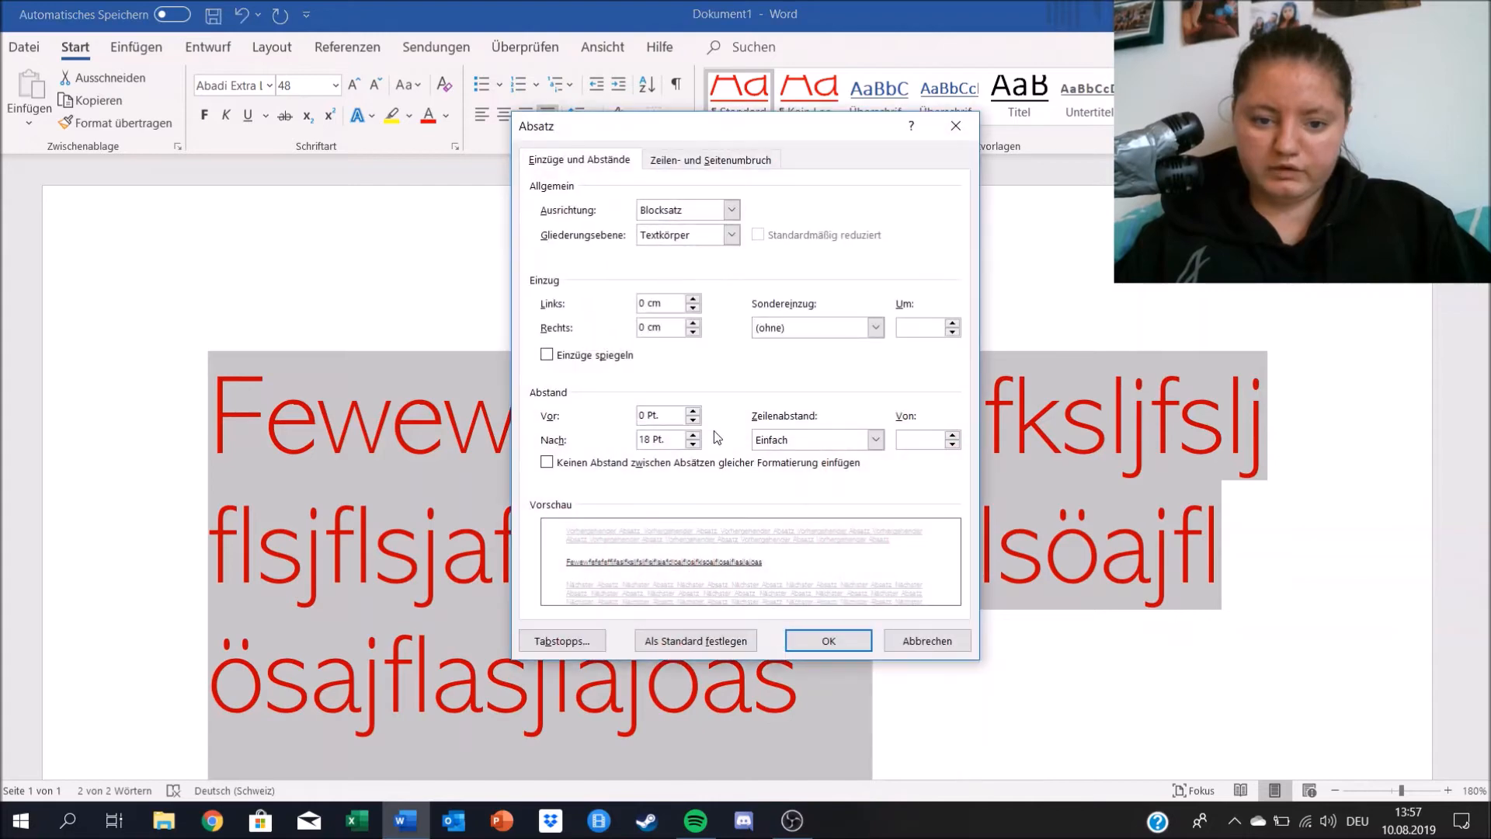
{"action": "left_click", "coordinate": [578, 641]}
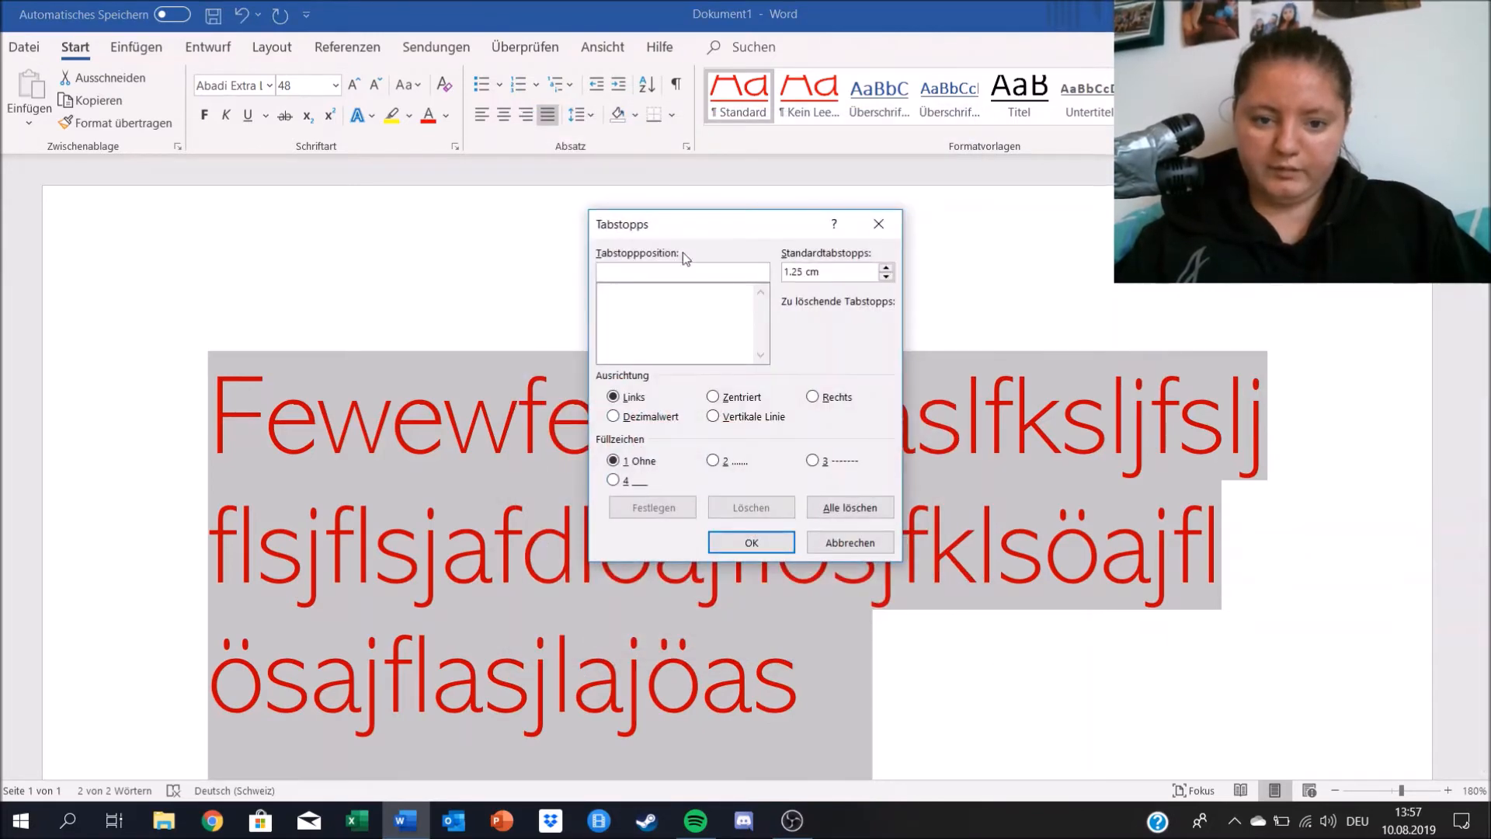
{"action": "type", "text": "1"}
{"action": "left_click", "coordinate": [654, 507]}
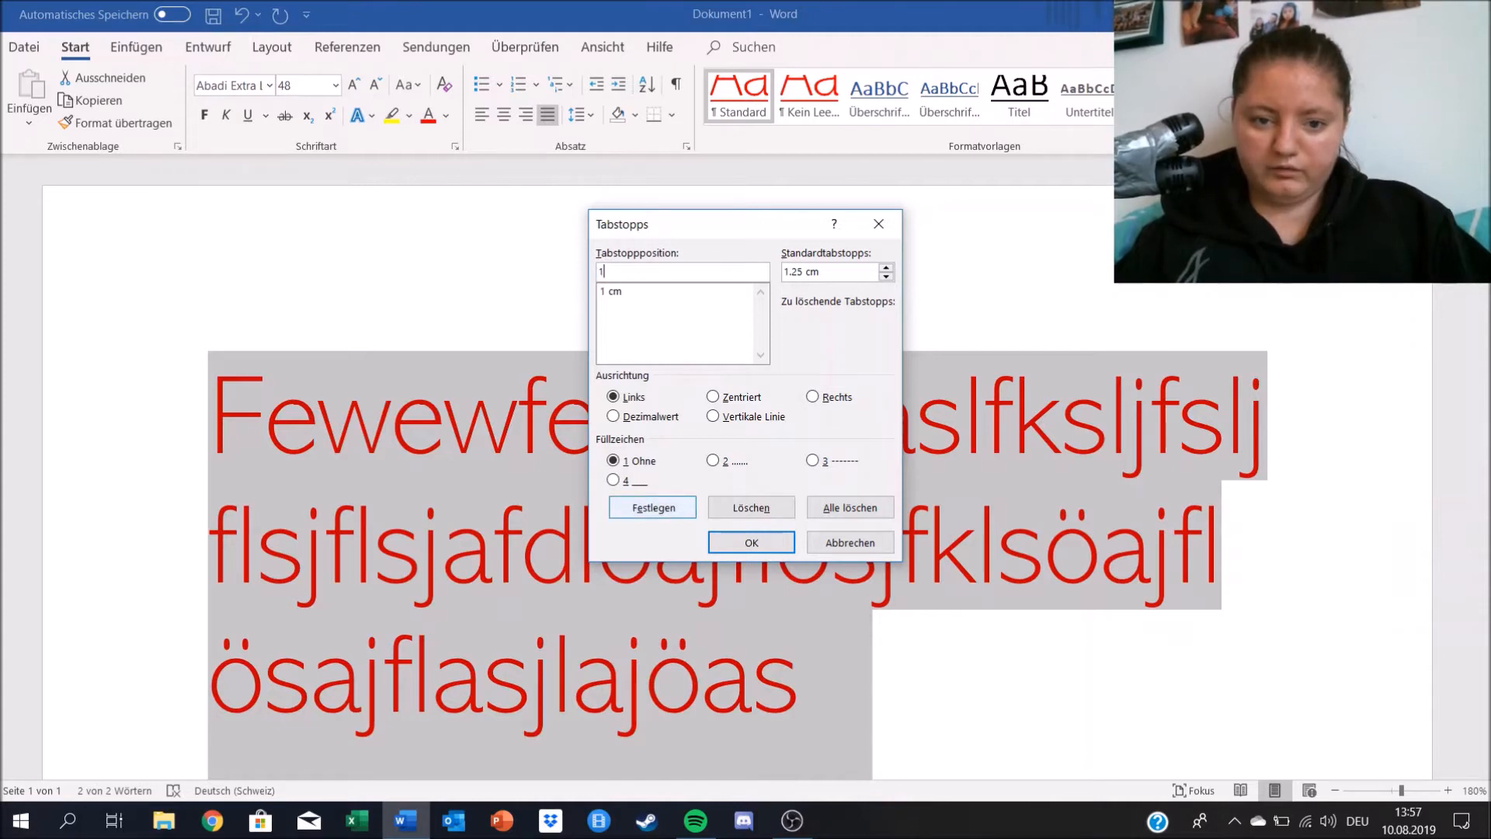
{"action": "left_click", "coordinate": [657, 508]}
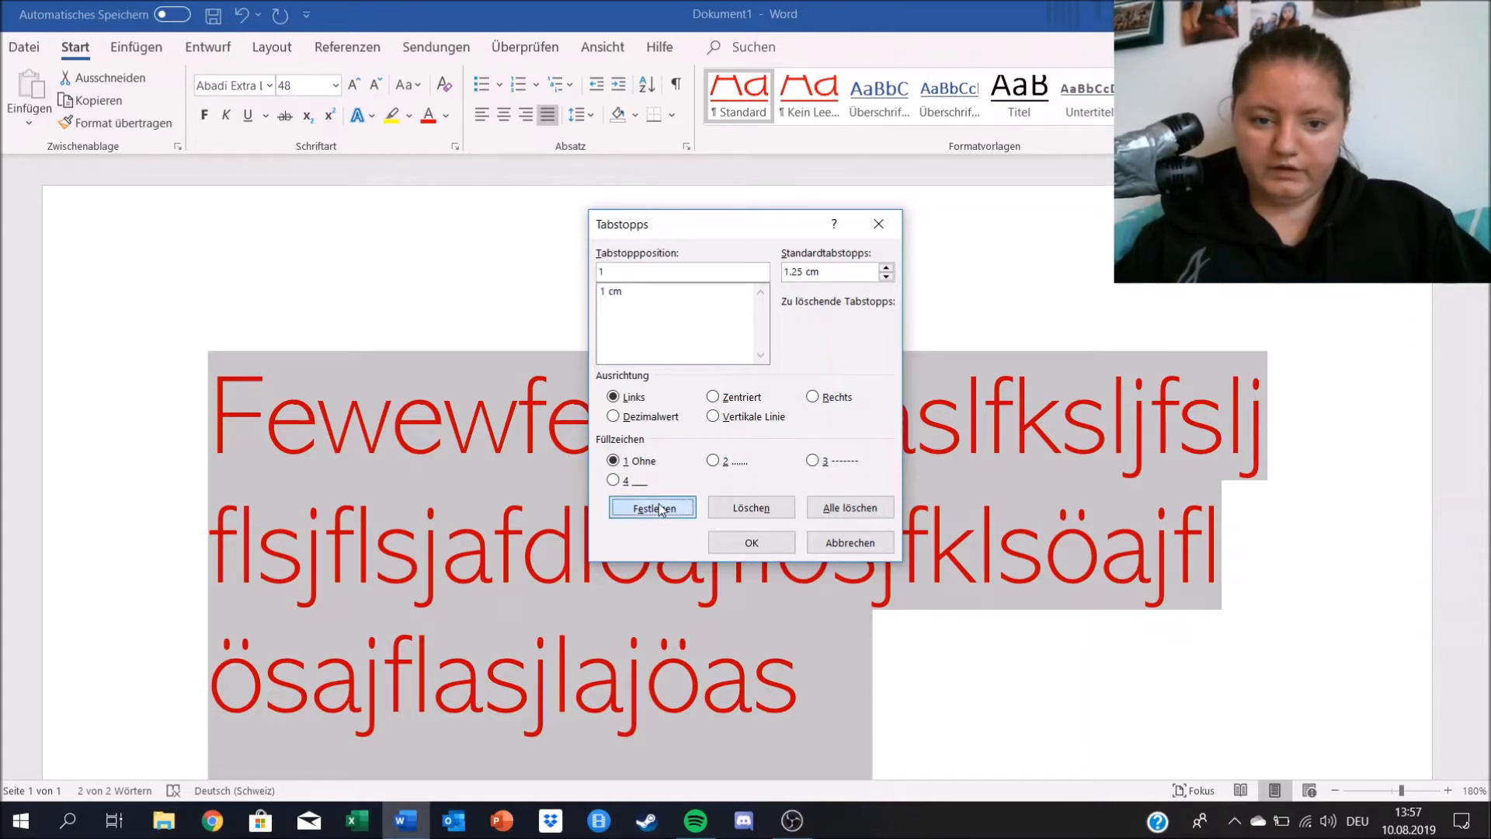
{"action": "left_click", "coordinate": [766, 552]}
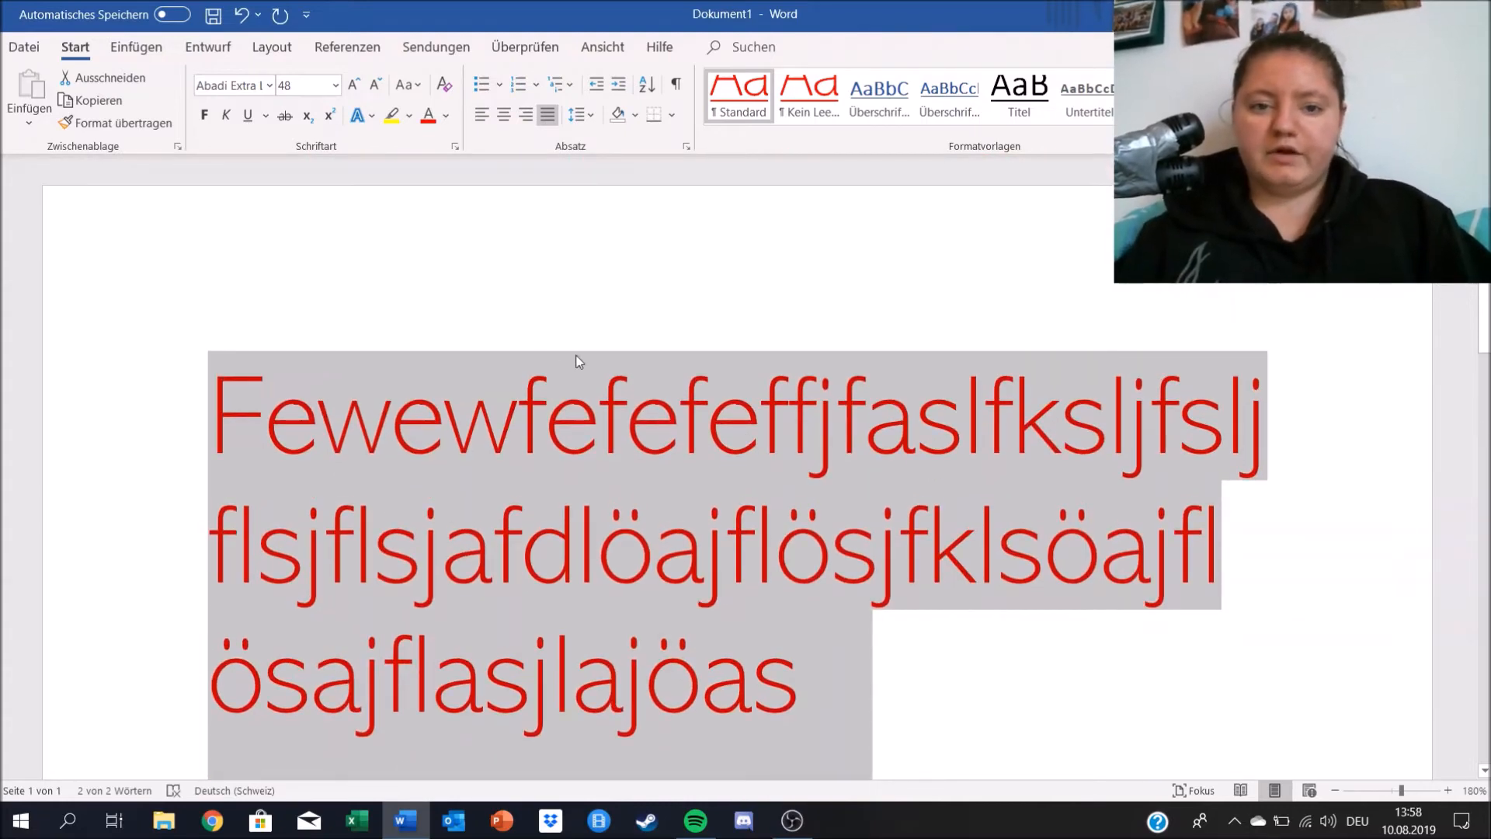
- Append "rwewwe" to the end of the first paragraph and erase that paragraph's whole text, keeping the second paragraph
{"action": "left_click", "coordinate": [842, 673]}
{"action": "type", "text": "rwewwe"}
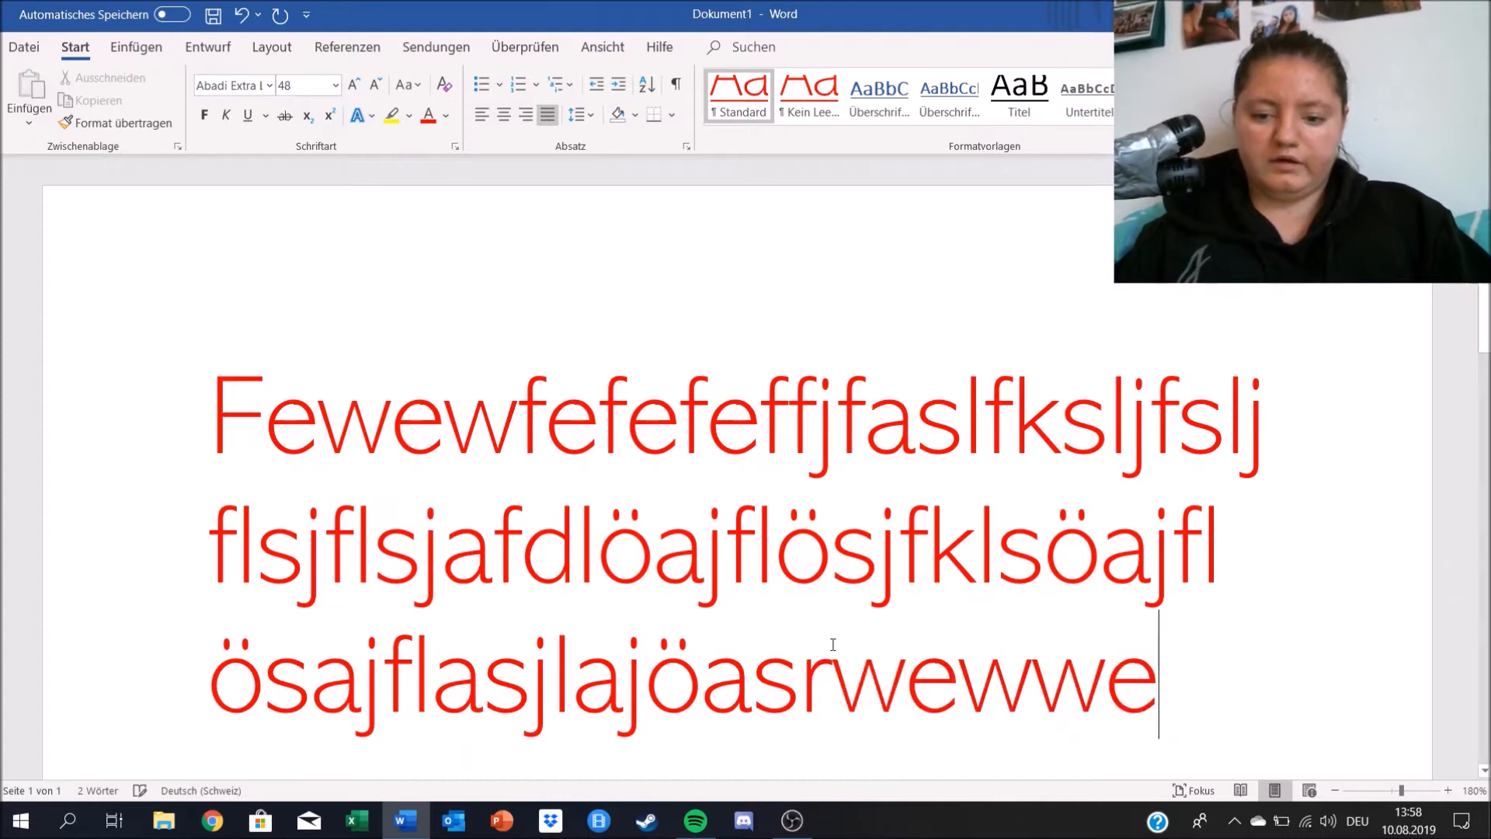
{"action": "key", "text": "BackSpace"}
{"action": "key", "text": "BackSpace"}
{"action": "key", "text": "BackSpace"}
{"action": "key", "text": "BackSpace"}
{"action": "key", "text": "BackSpace"}
{"action": "key", "text": "BackSpace"}
{"action": "key", "text": "BackSpace"}
{"action": "key", "text": "BackSpace"}
{"action": "key", "text": "BackSpace"}
{"action": "key", "text": "BackSpace"}
{"action": "key", "text": "BackSpace"}
{"action": "key", "text": "BackSpace"}
{"action": "key", "text": "BackSpace"}
{"action": "key", "text": "BackSpace"}
{"action": "key", "text": "BackSpace"}
{"action": "key", "text": "BackSpace"}
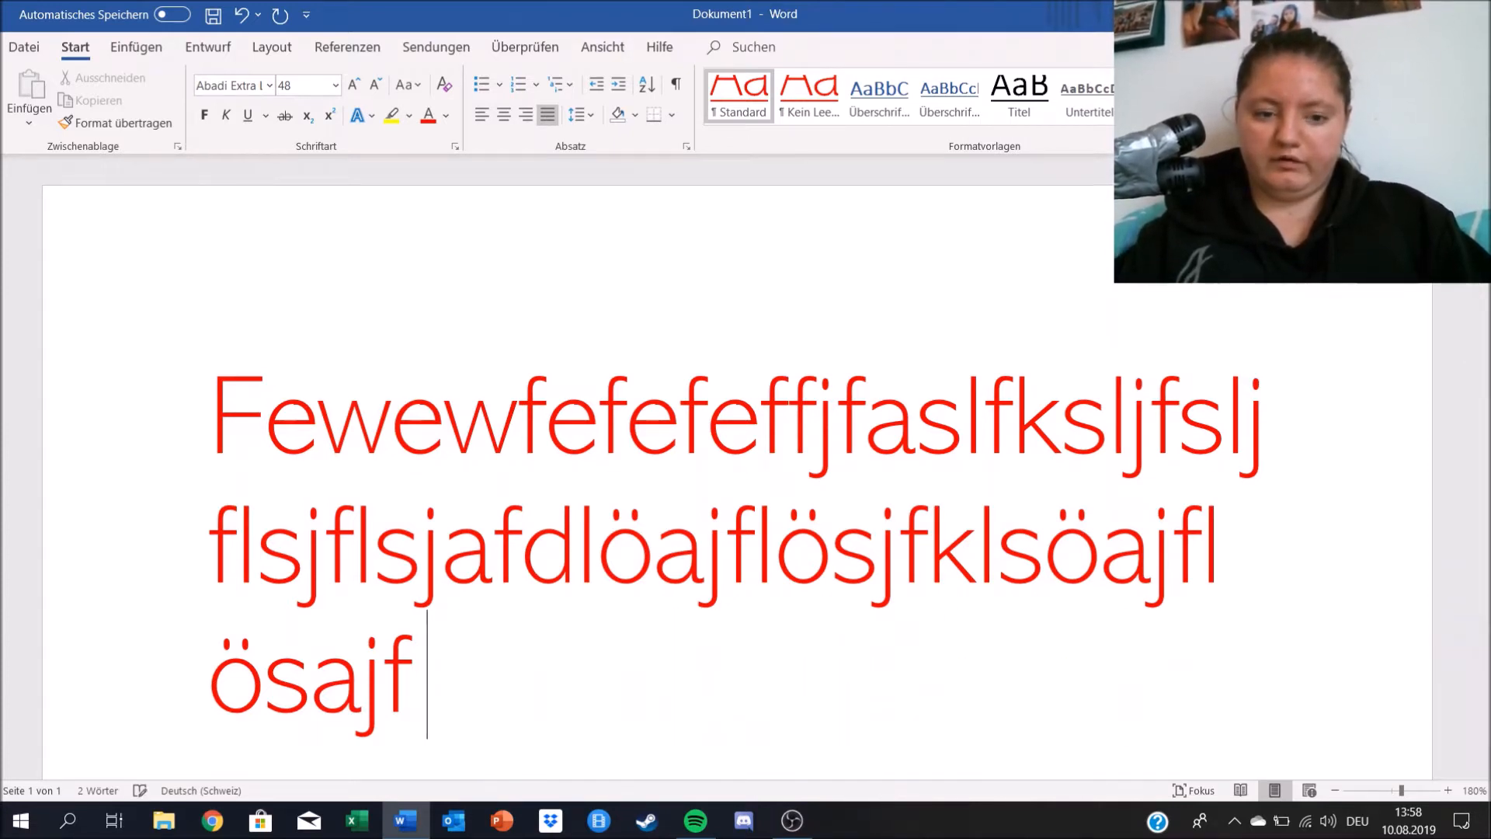
{"action": "key", "text": "BackSpace"}
{"action": "key", "text": "BackSpace"}
{"action": "key", "text": "BackSpace"}
{"action": "key", "text": "BackSpace"}
{"action": "key", "text": "BackSpace"}
{"action": "key", "text": "BackSpace"}
{"action": "key", "text": "BackSpace"}
{"action": "key", "text": "BackSpace"}
{"action": "key", "text": "BackSpace"}
{"action": "key", "text": "BackSpace"}
{"action": "key", "text": "BackSpace"}
{"action": "key", "text": "BackSpace"}
{"action": "key", "text": "BackSpace"}
{"action": "key", "text": "BackSpace"}
{"action": "key", "text": "BackSpace"}
{"action": "key", "text": "BackSpace"}
{"action": "key", "text": "BackSpace"}
{"action": "key", "text": "BackSpace"}
{"action": "key", "text": "BackSpace"}
{"action": "key", "text": "BackSpace"}
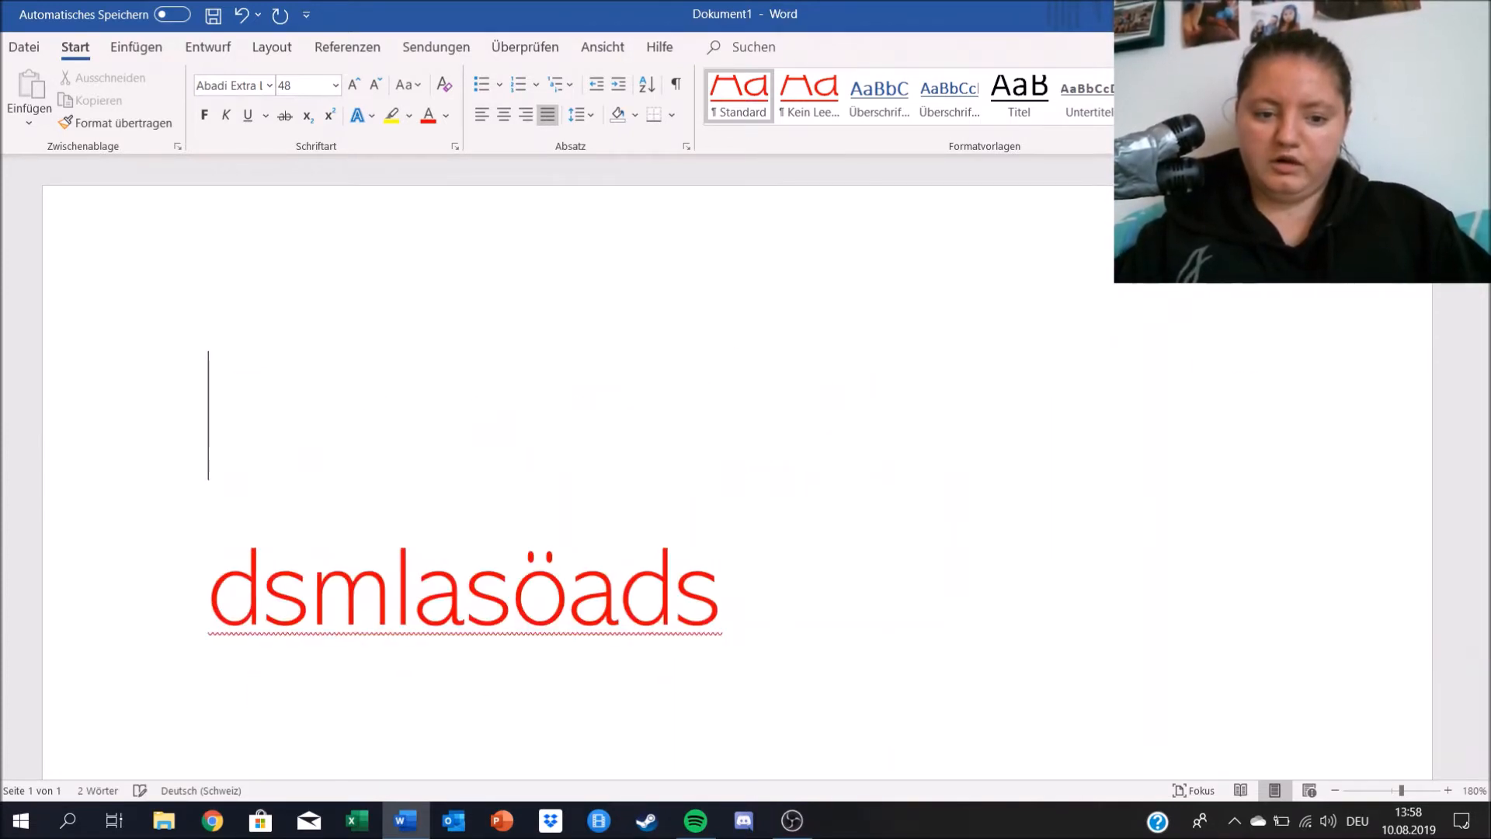
- Erase the remaining sample paragraph "dsmlasöads" so that the document is empty
{"action": "scroll", "coordinate": [728, 484], "scroll_direction": "down", "scroll_amount": 3}
{"action": "left_click", "coordinate": [791, 347]}
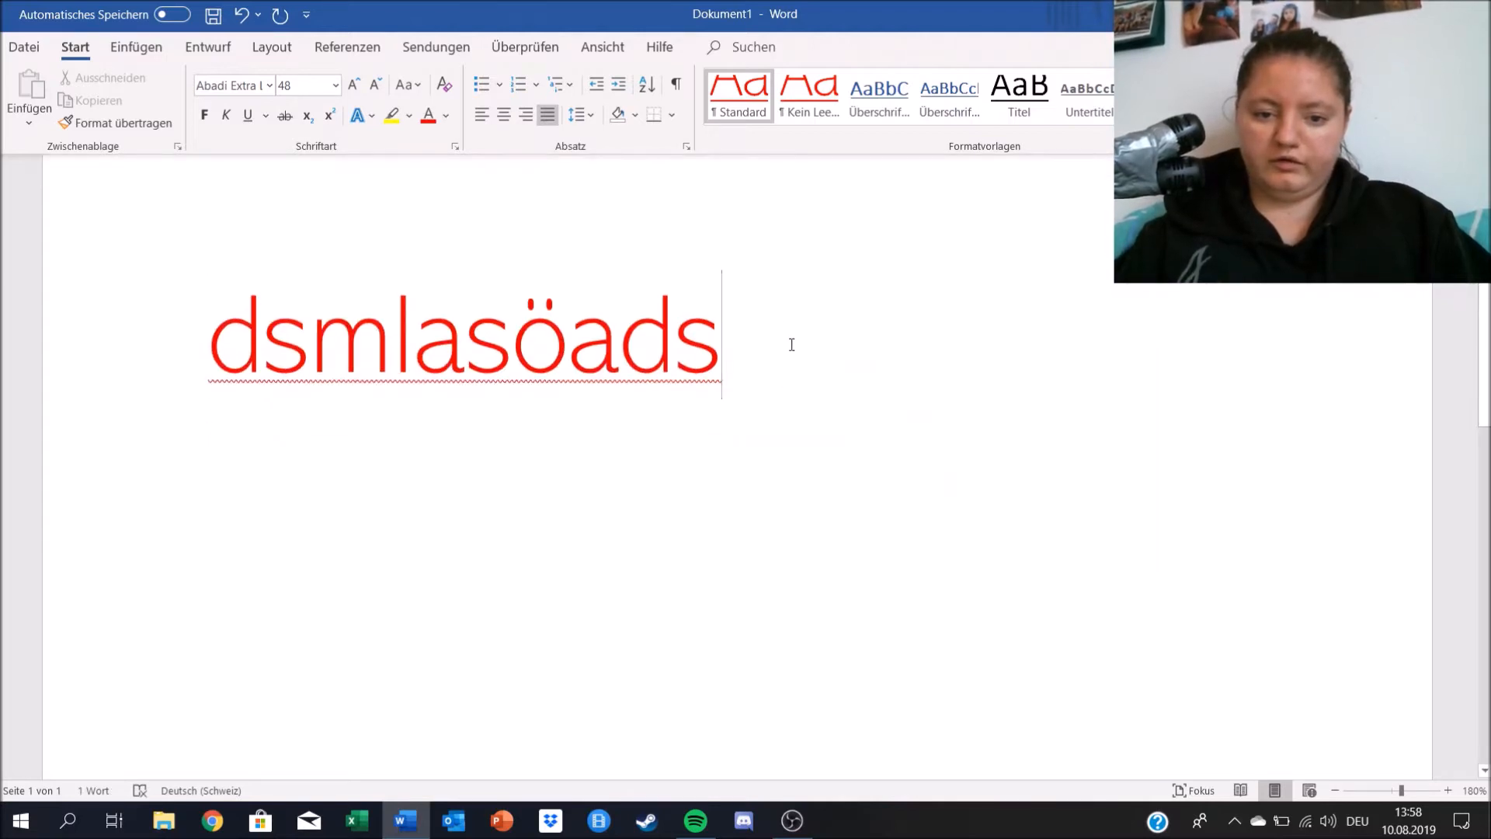
{"action": "key", "text": "BackSpace"}
{"action": "key", "text": "BackSpace"}
{"action": "key", "text": "BackSpace"}
{"action": "key", "text": "BackSpace"}
{"action": "key", "text": "BackSpace"}
{"action": "key", "text": "BackSpace"}
{"action": "key", "text": "BackSpace"}
{"action": "key", "text": "BackSpace"}
{"action": "key", "text": "BackSpace"}
{"action": "key", "text": "BackSpace"}
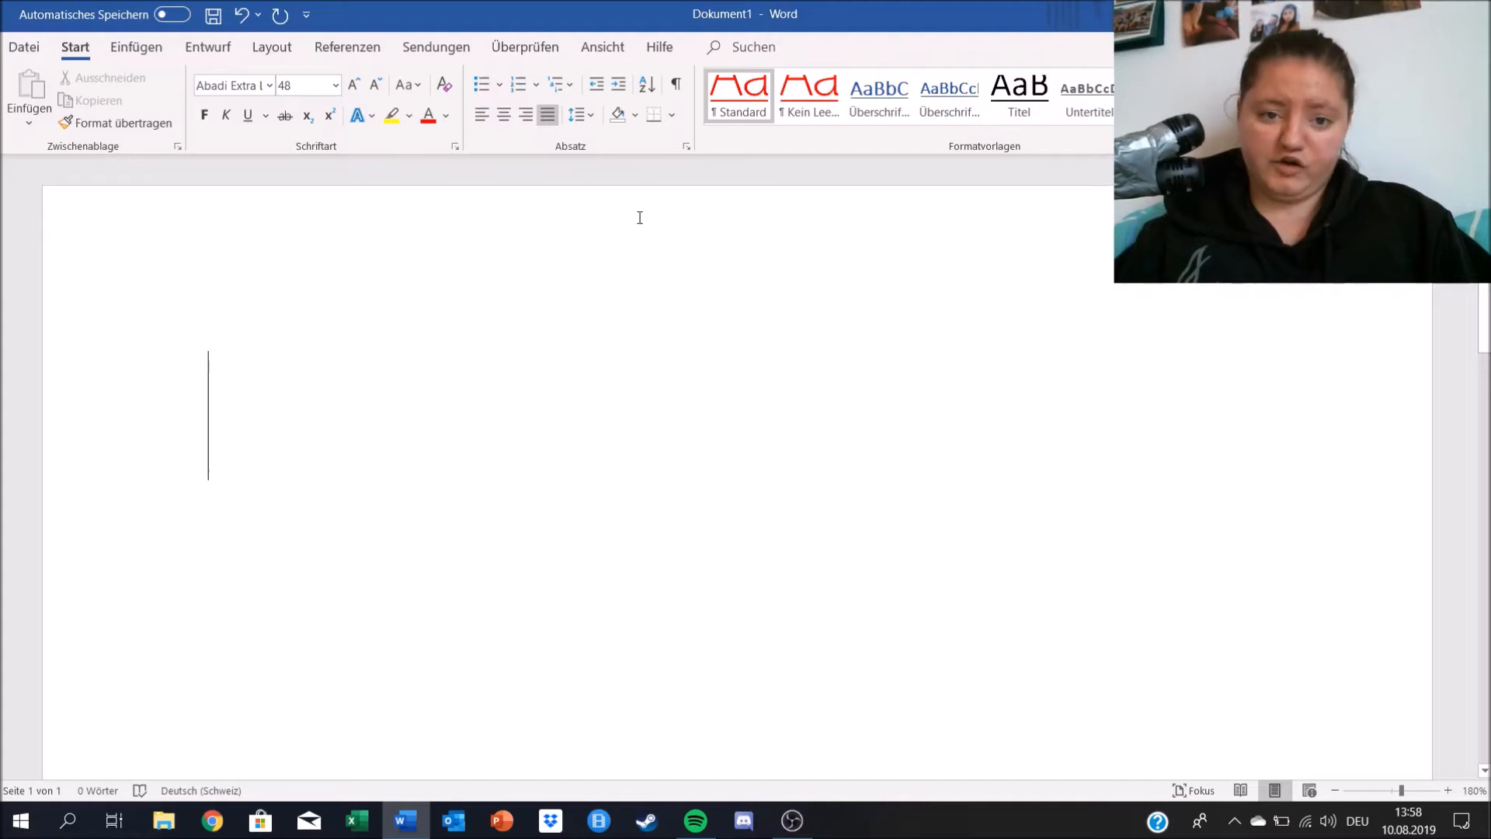
- Look over the insertable elements and examine the options for adding a link
{"action": "left_click", "coordinate": [594, 117]}
{"action": "left_click", "coordinate": [594, 117]}
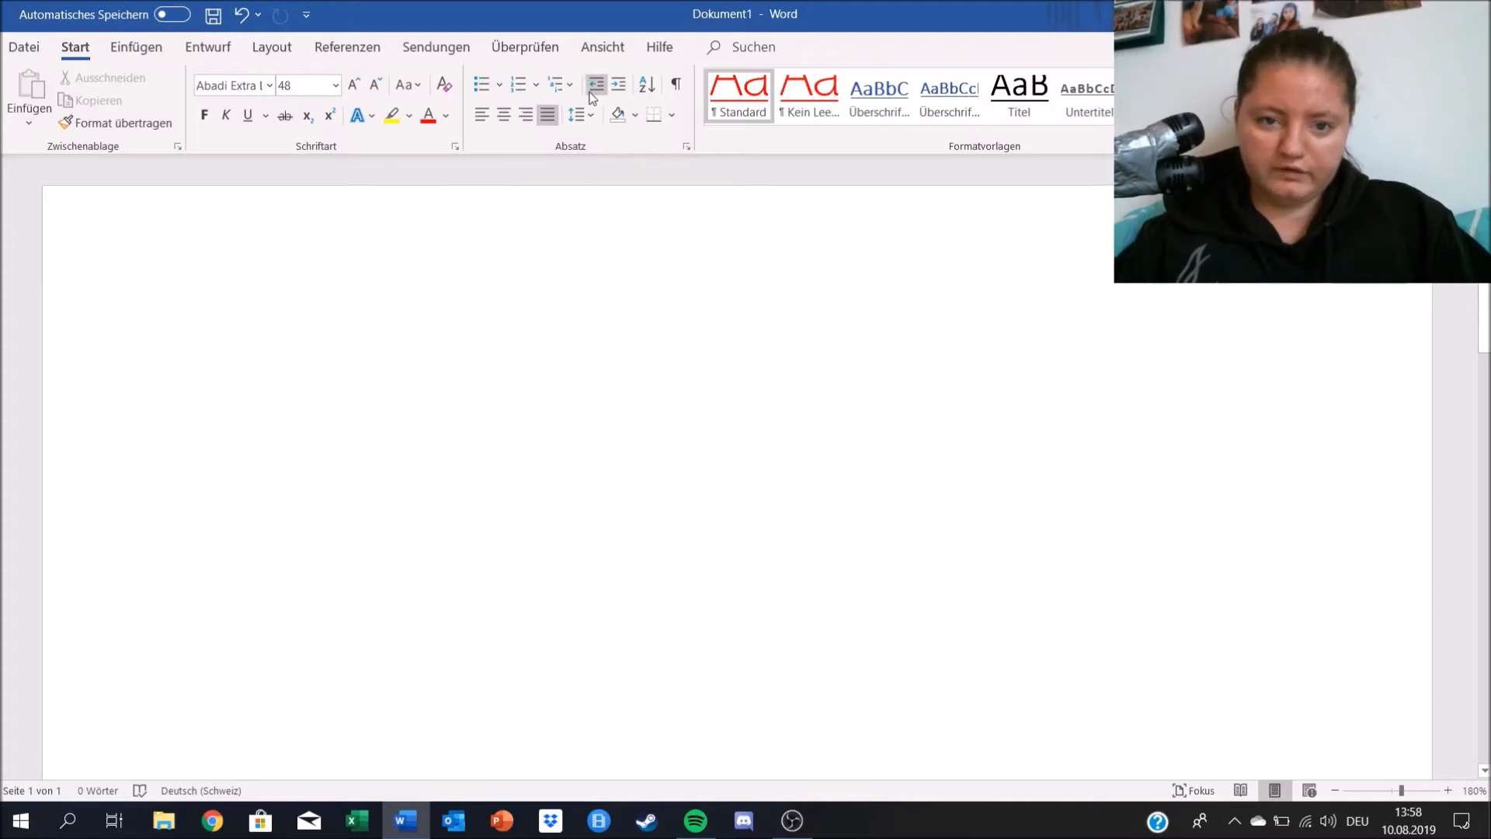
{"action": "left_click", "coordinate": [126, 49]}
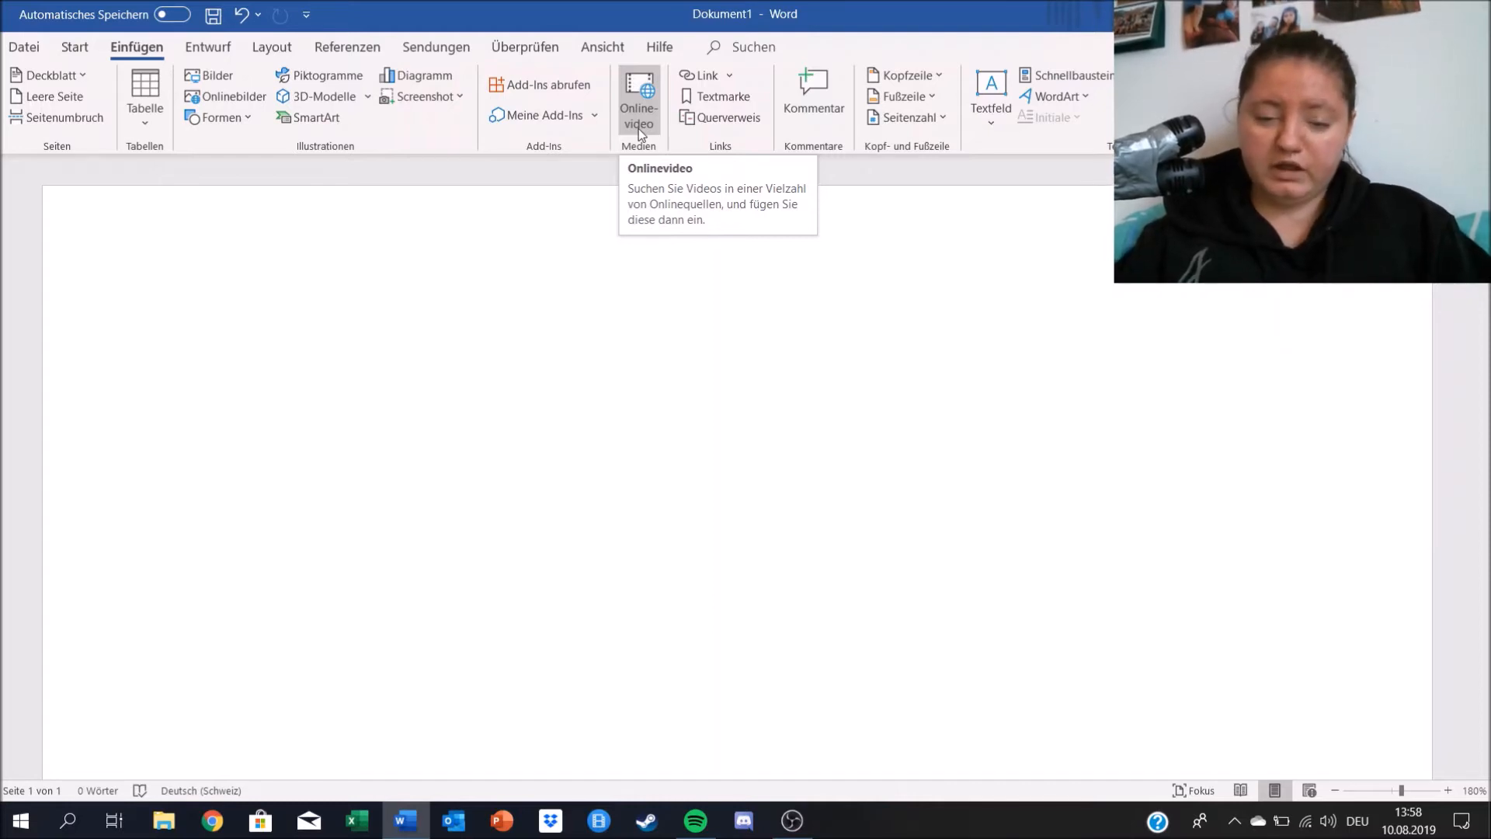
{"action": "left_click", "coordinate": [730, 75]}
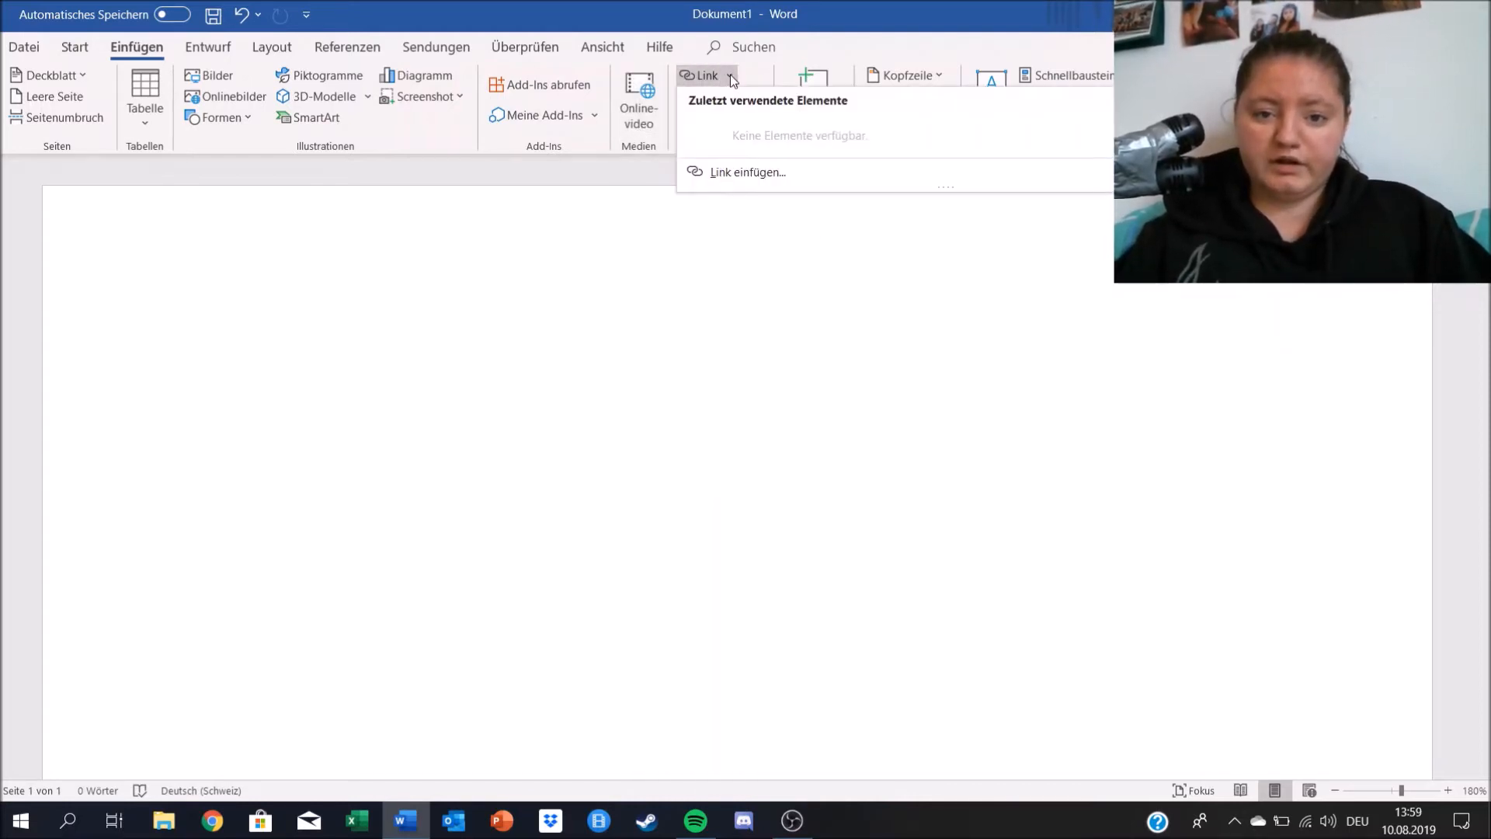
{"action": "left_click", "coordinate": [730, 75]}
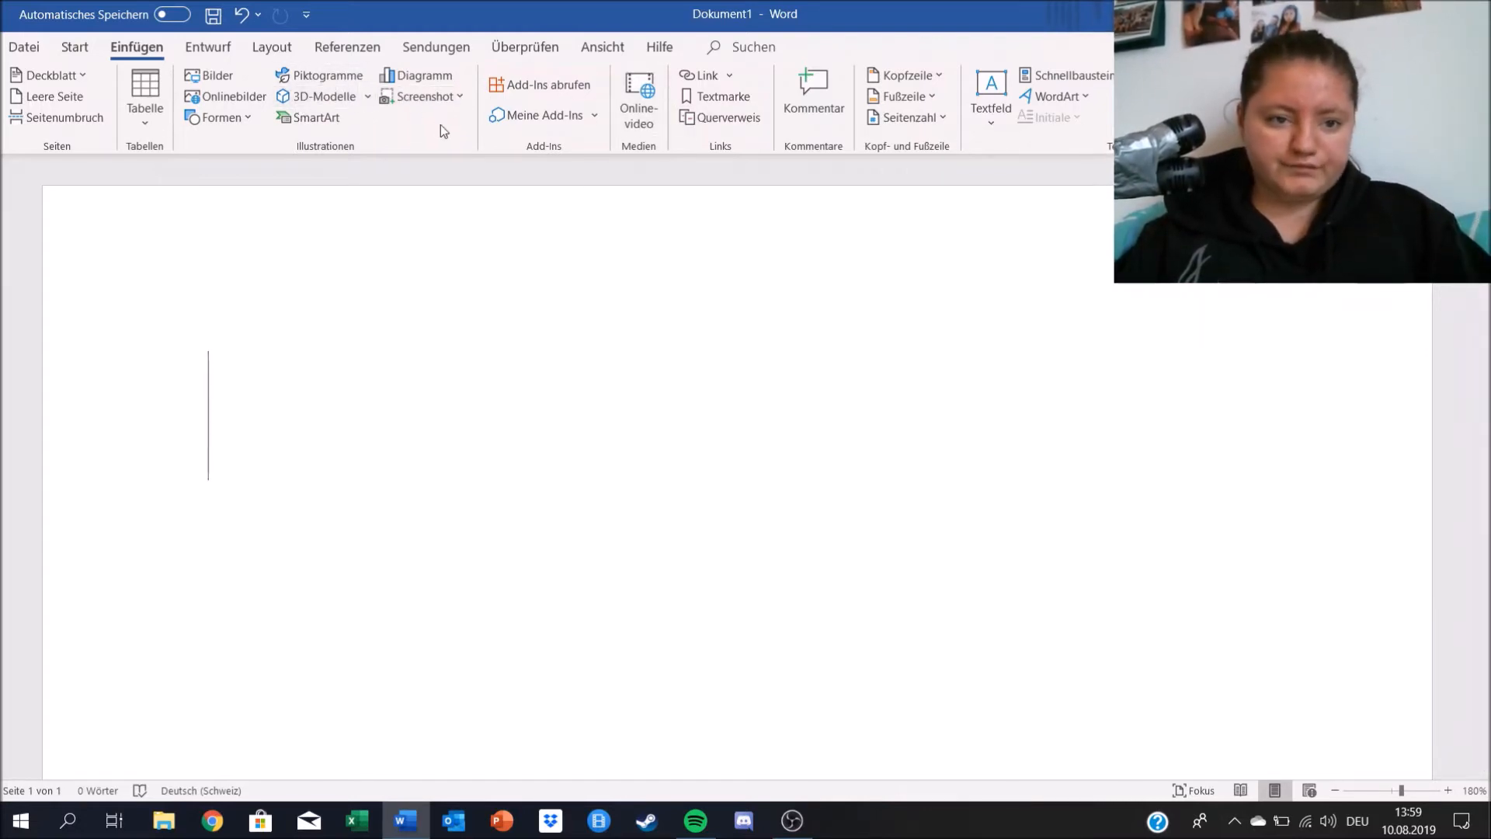
- Examine the table insertion options with the quick table gallery, and the available chart types, without inserting anything
{"action": "left_click", "coordinate": [145, 122]}
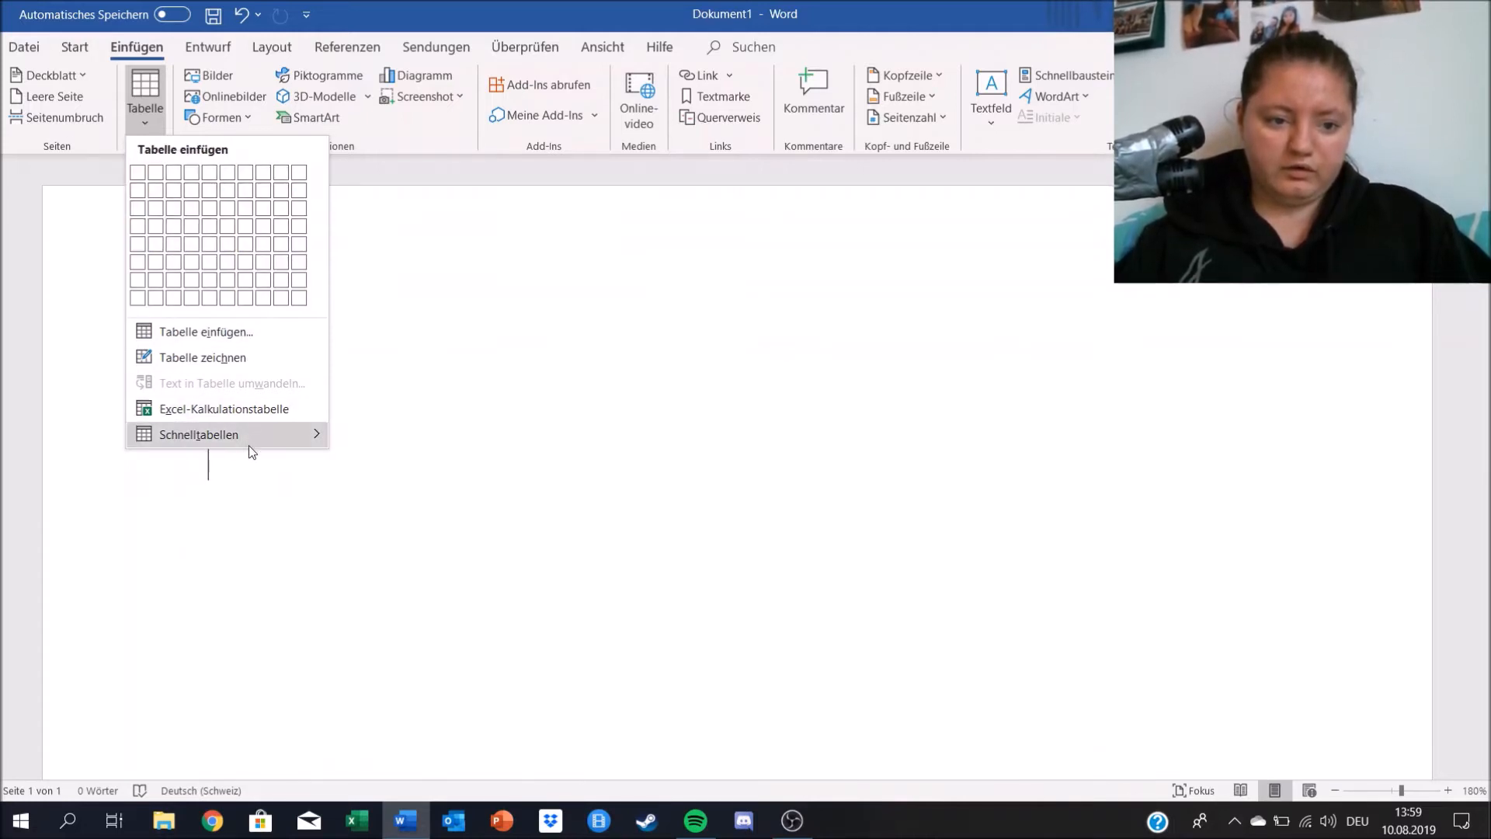
{"action": "mouse_move", "coordinate": [267, 444]}
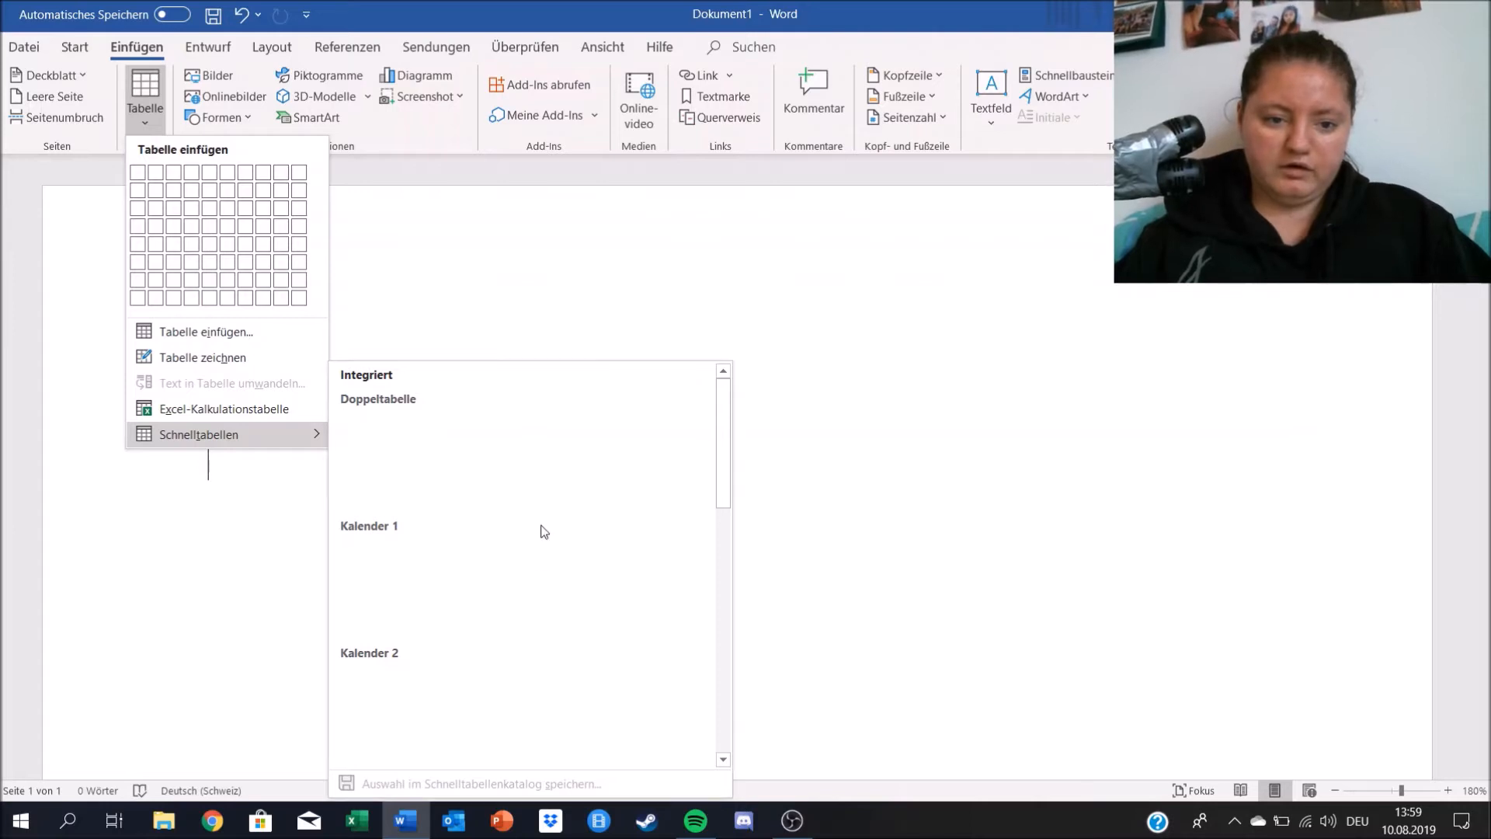
{"action": "scroll", "coordinate": [544, 531], "scroll_direction": "down", "scroll_amount": 5}
{"action": "scroll", "coordinate": [544, 520], "scroll_direction": "up", "scroll_amount": 5}
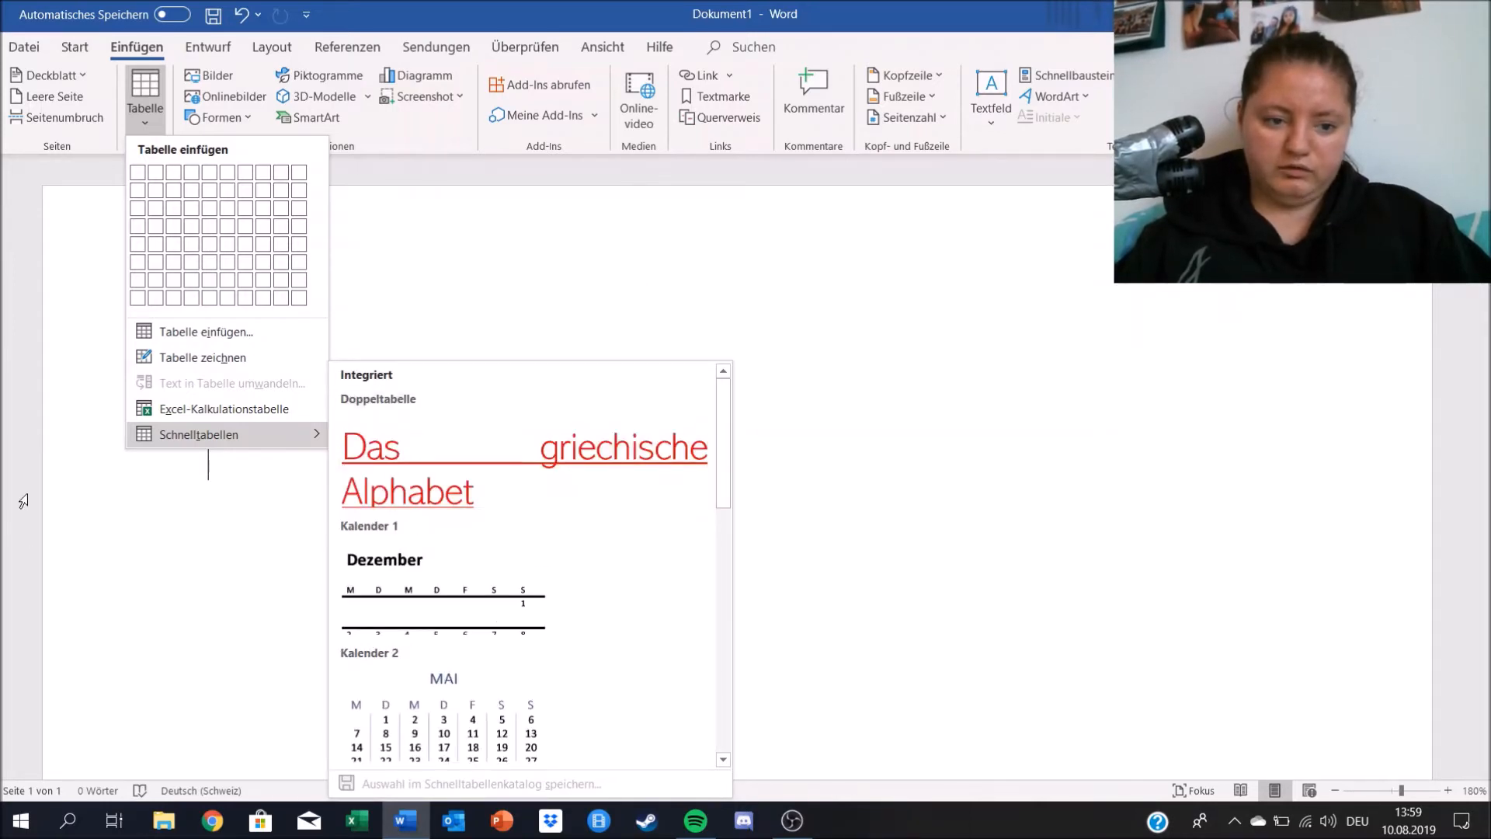
{"action": "left_click", "coordinate": [84, 416]}
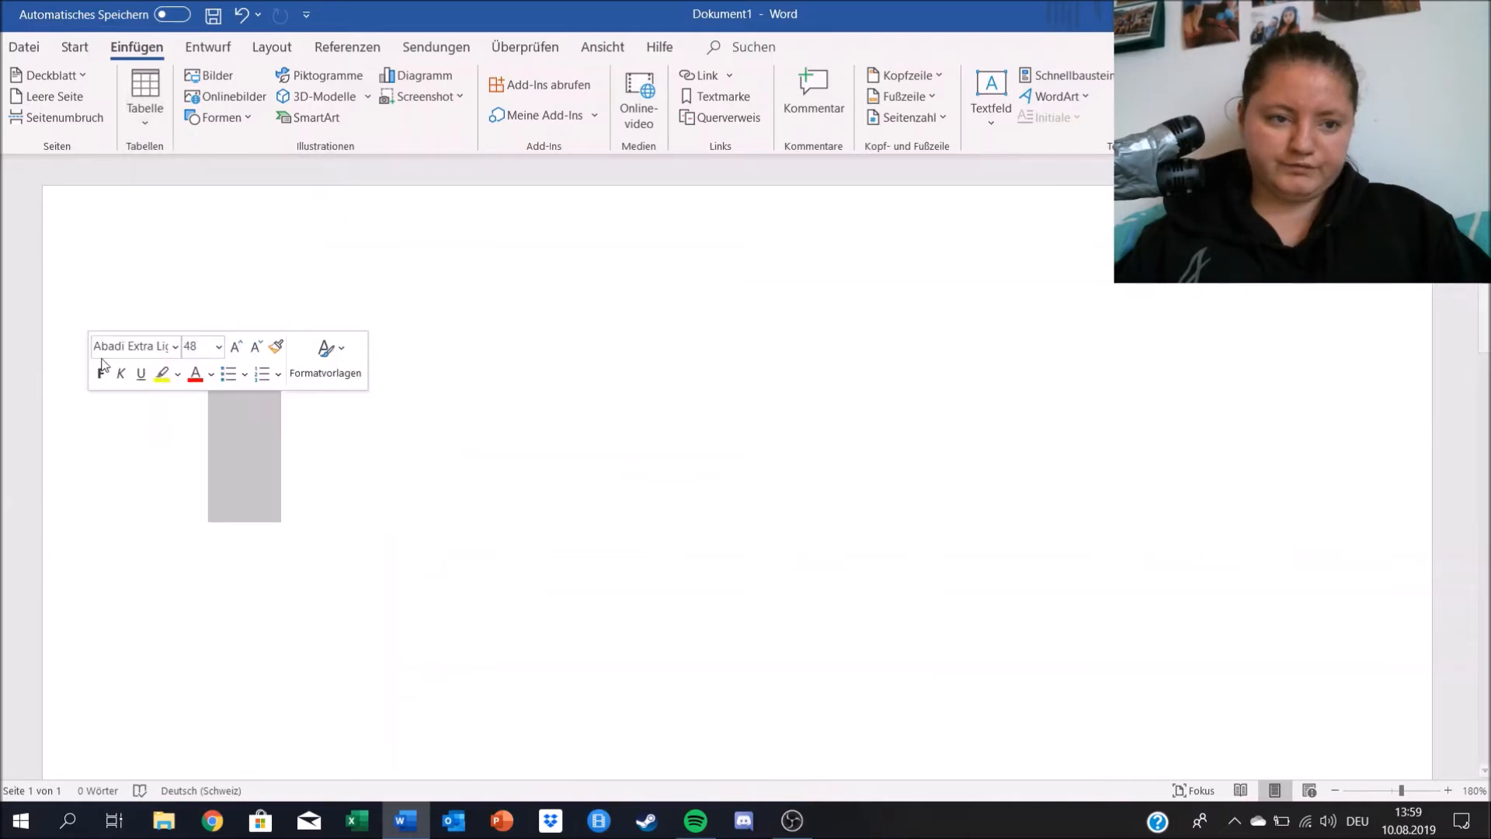
{"action": "left_click", "coordinate": [189, 246]}
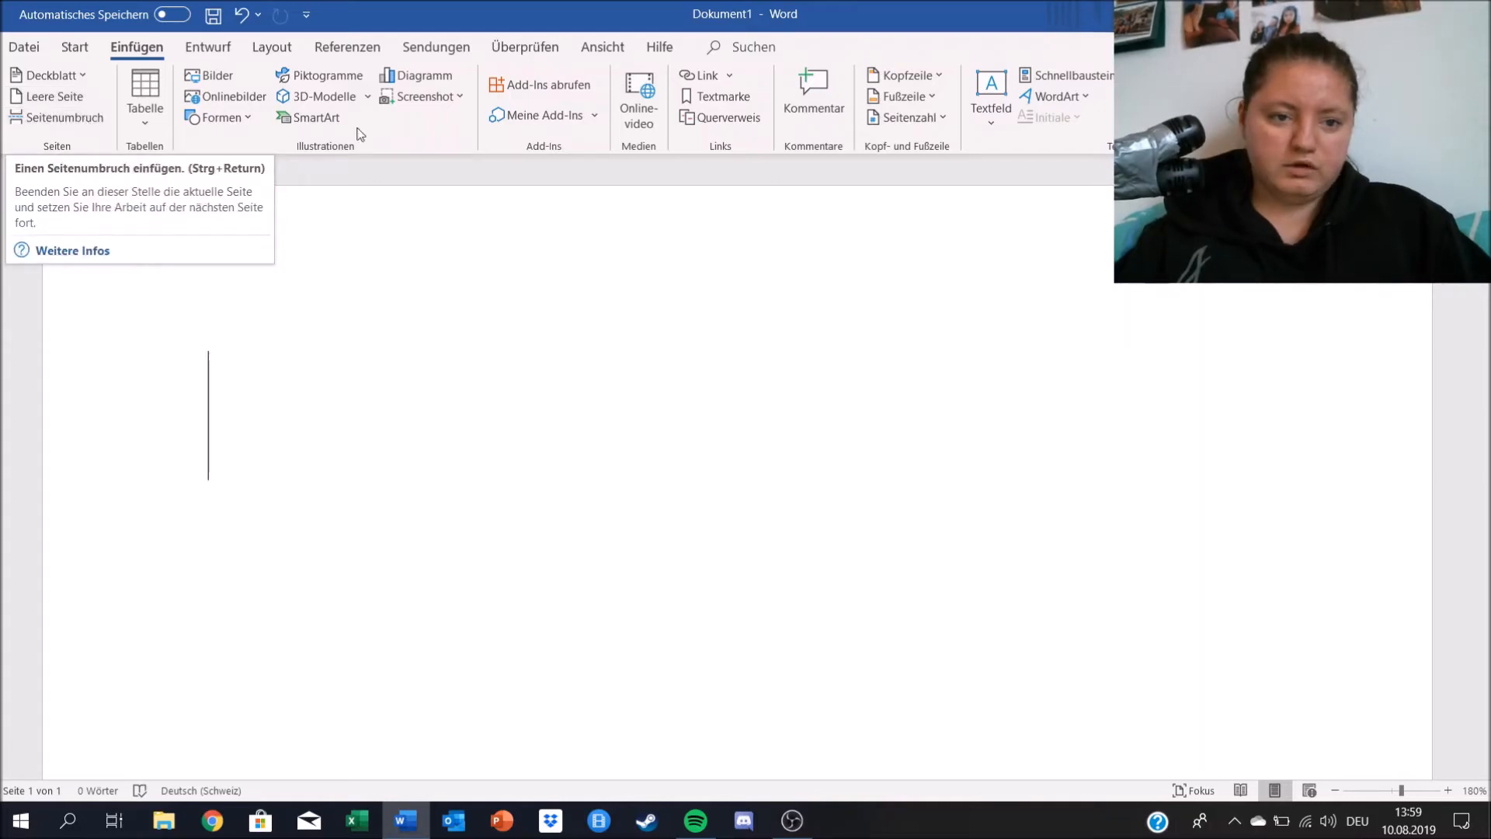
{"action": "left_click", "coordinate": [436, 76]}
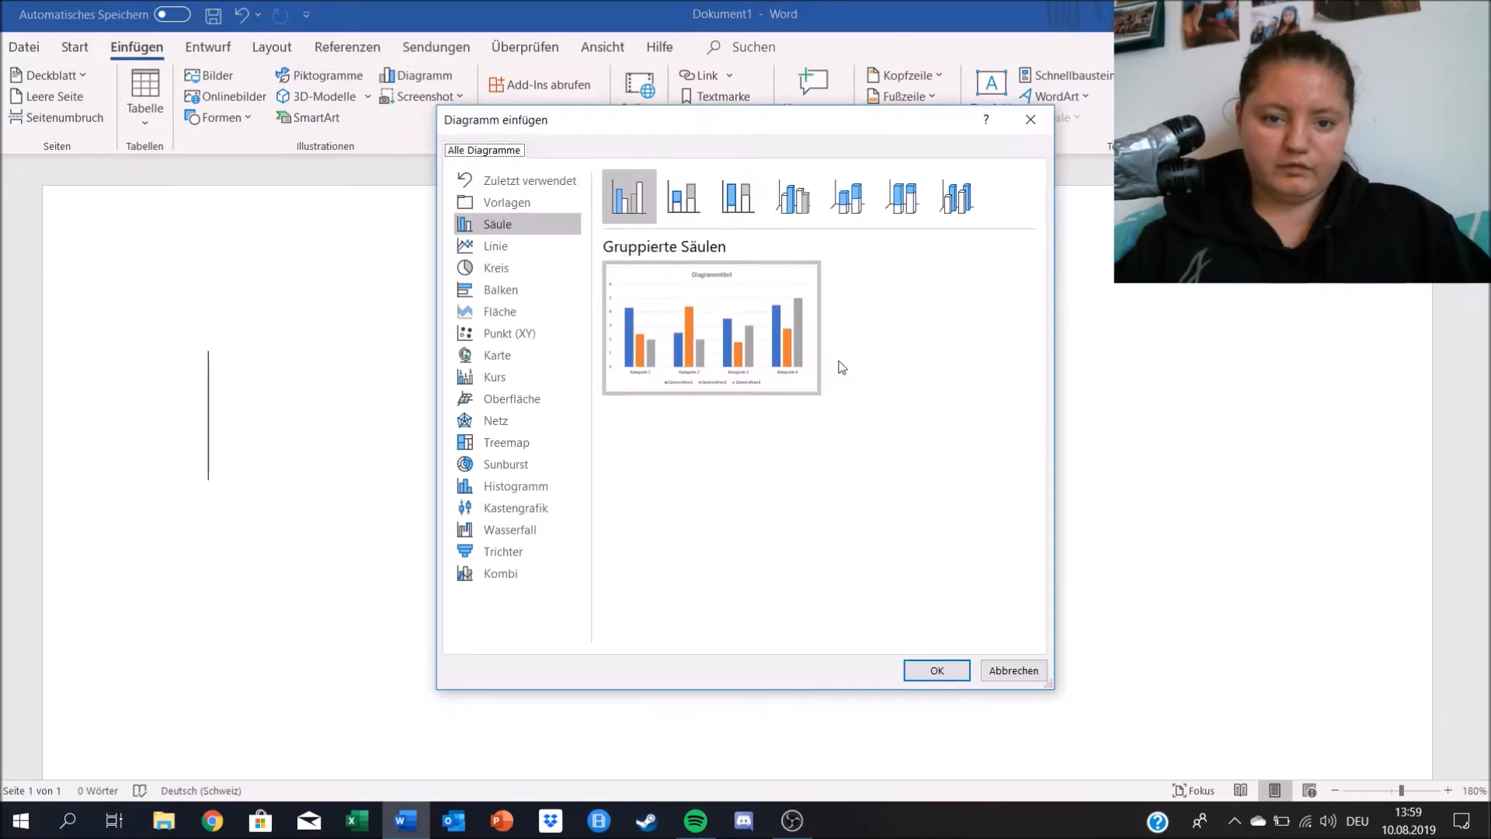
{"action": "left_click", "coordinate": [1013, 672]}
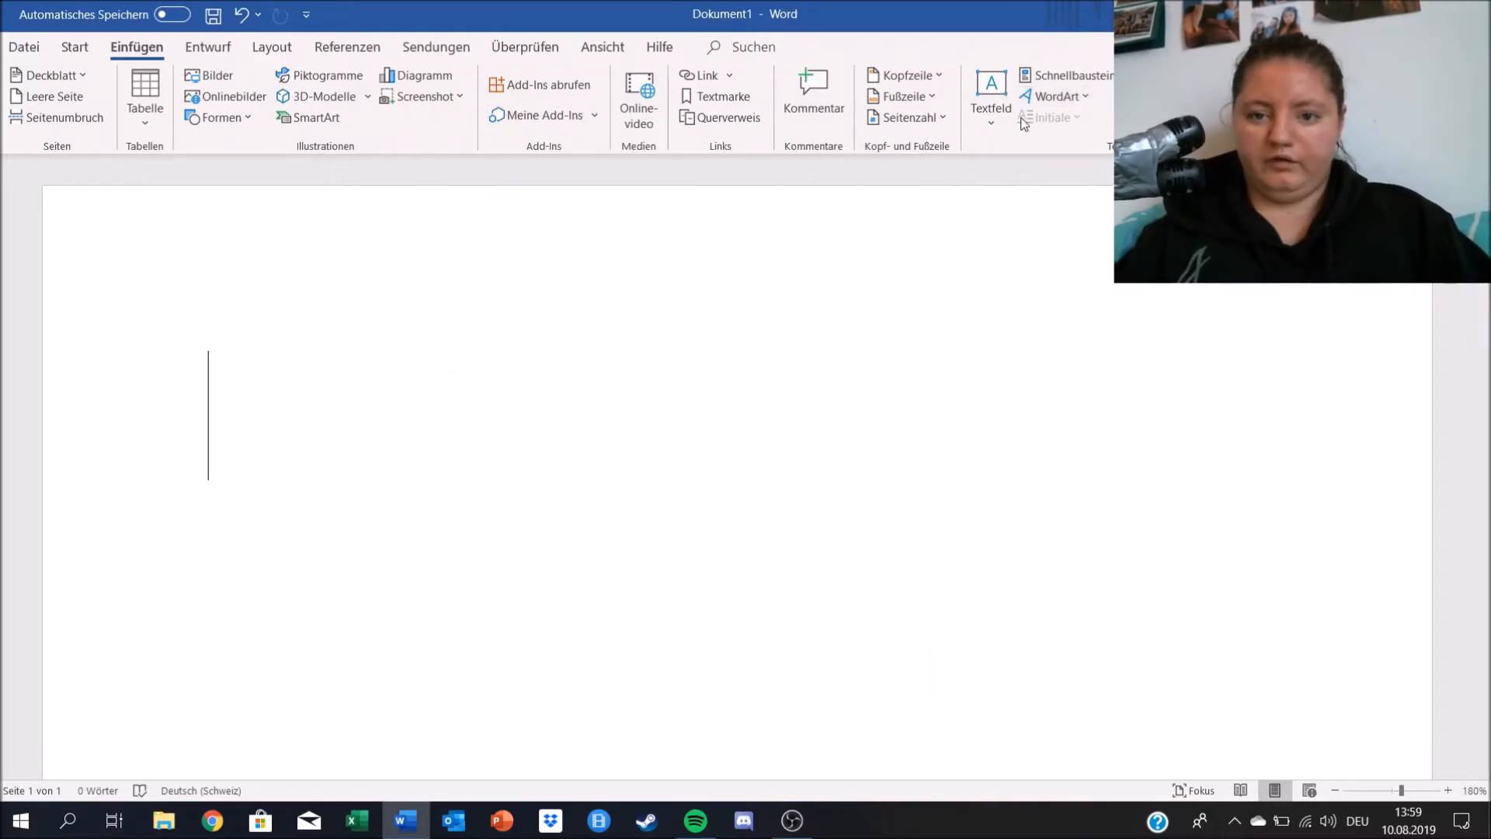
- Browse the built-in header designs and the page number options without adding any to the document
{"action": "left_click", "coordinate": [939, 74]}
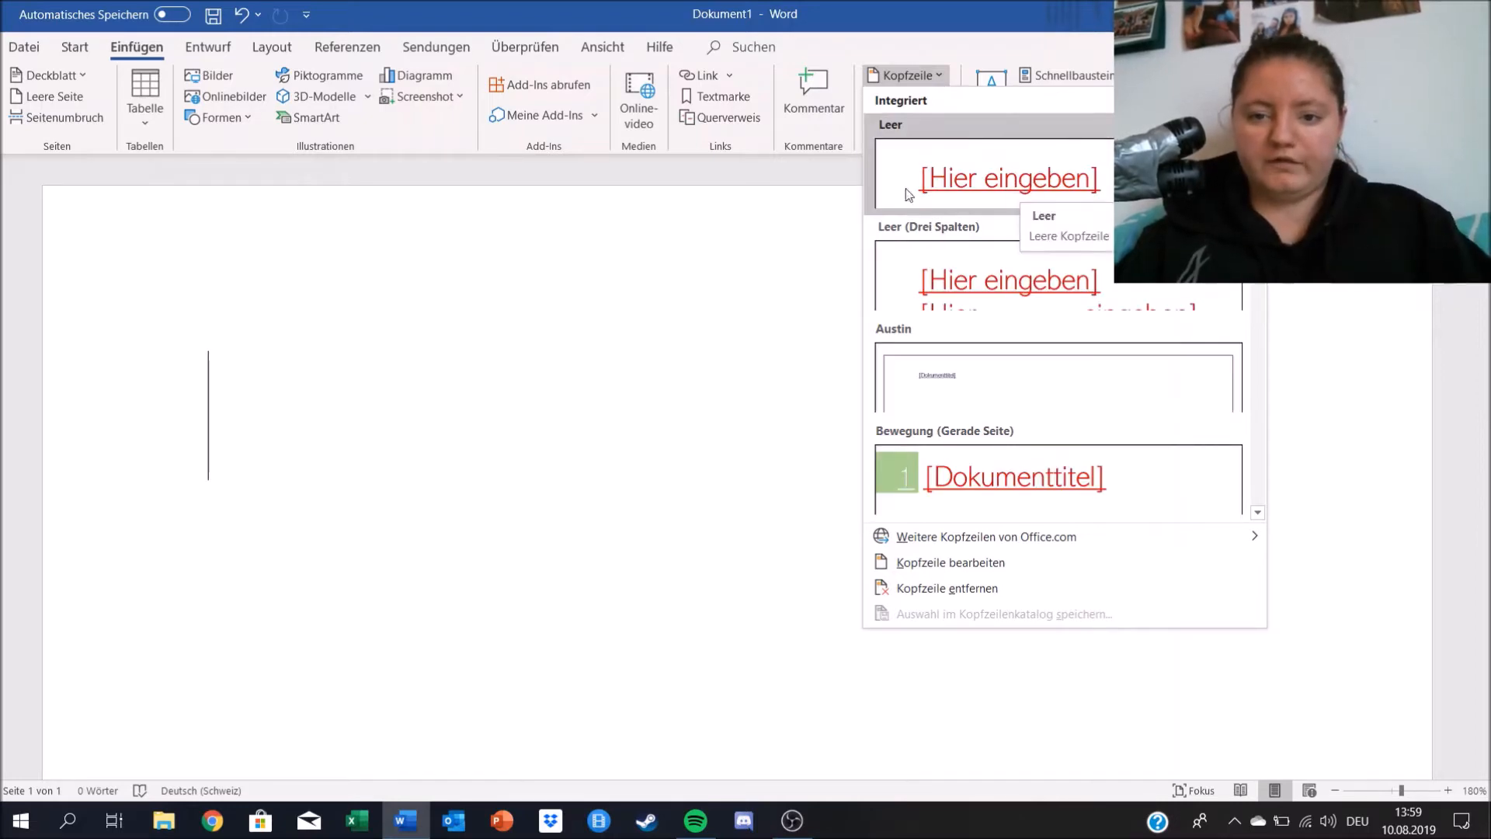
{"action": "left_click", "coordinate": [510, 301]}
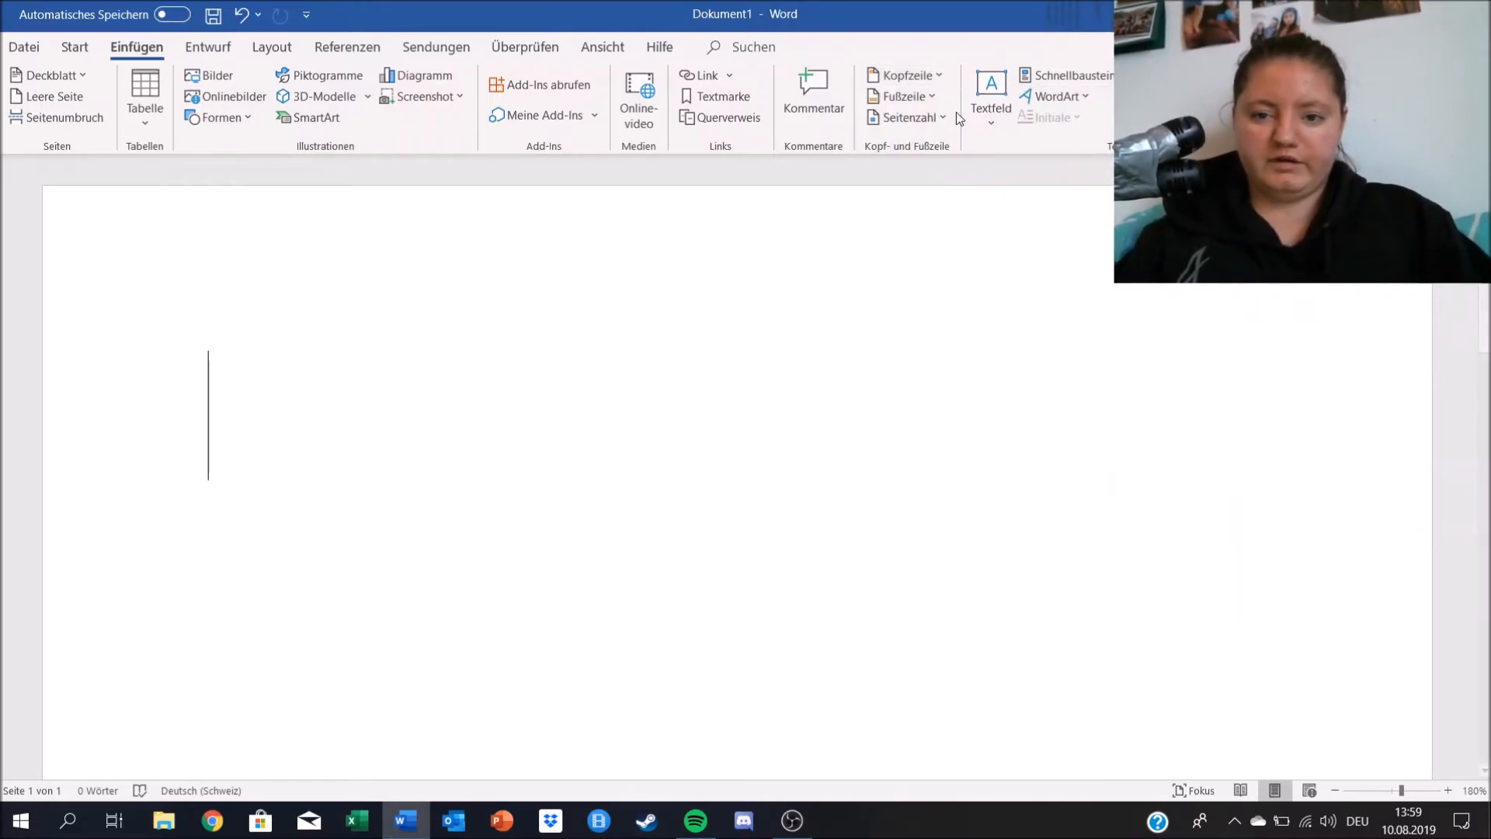
{"action": "left_click", "coordinate": [940, 77]}
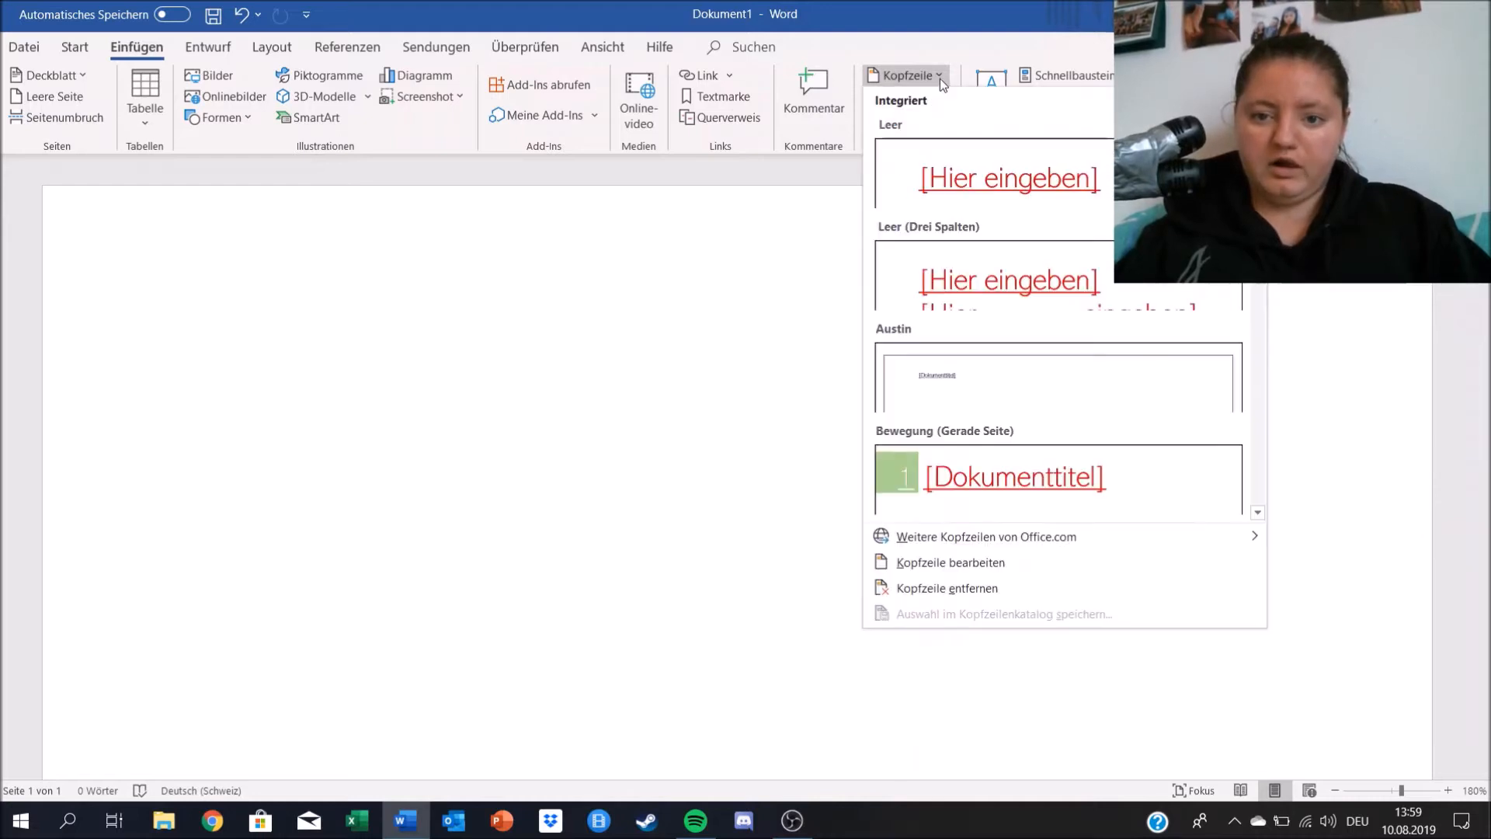
{"action": "scroll", "coordinate": [1082, 249], "scroll_direction": "down", "scroll_amount": 8}
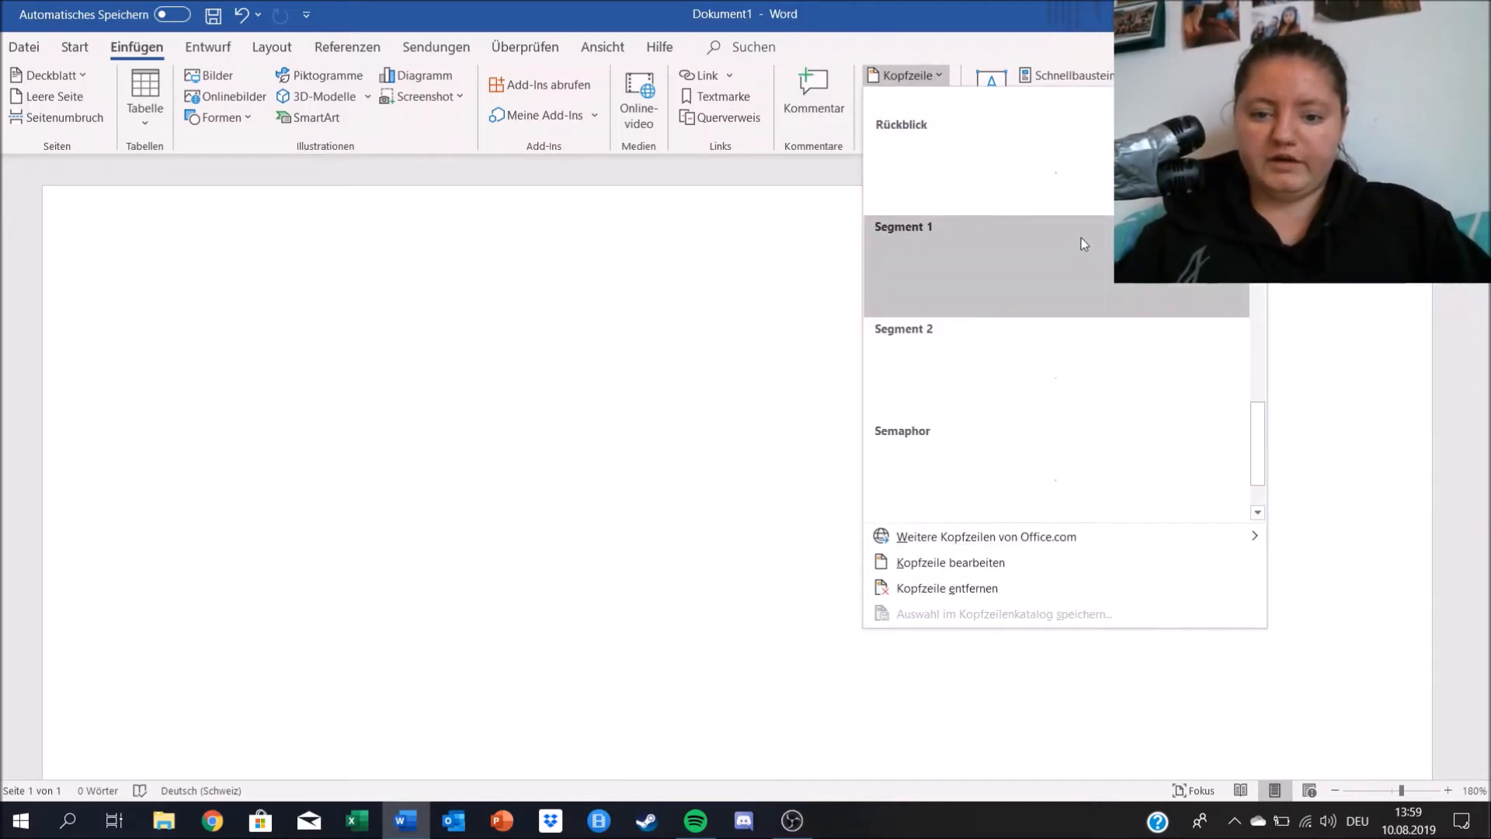
{"action": "scroll", "coordinate": [1081, 238], "scroll_direction": "up", "scroll_amount": 8}
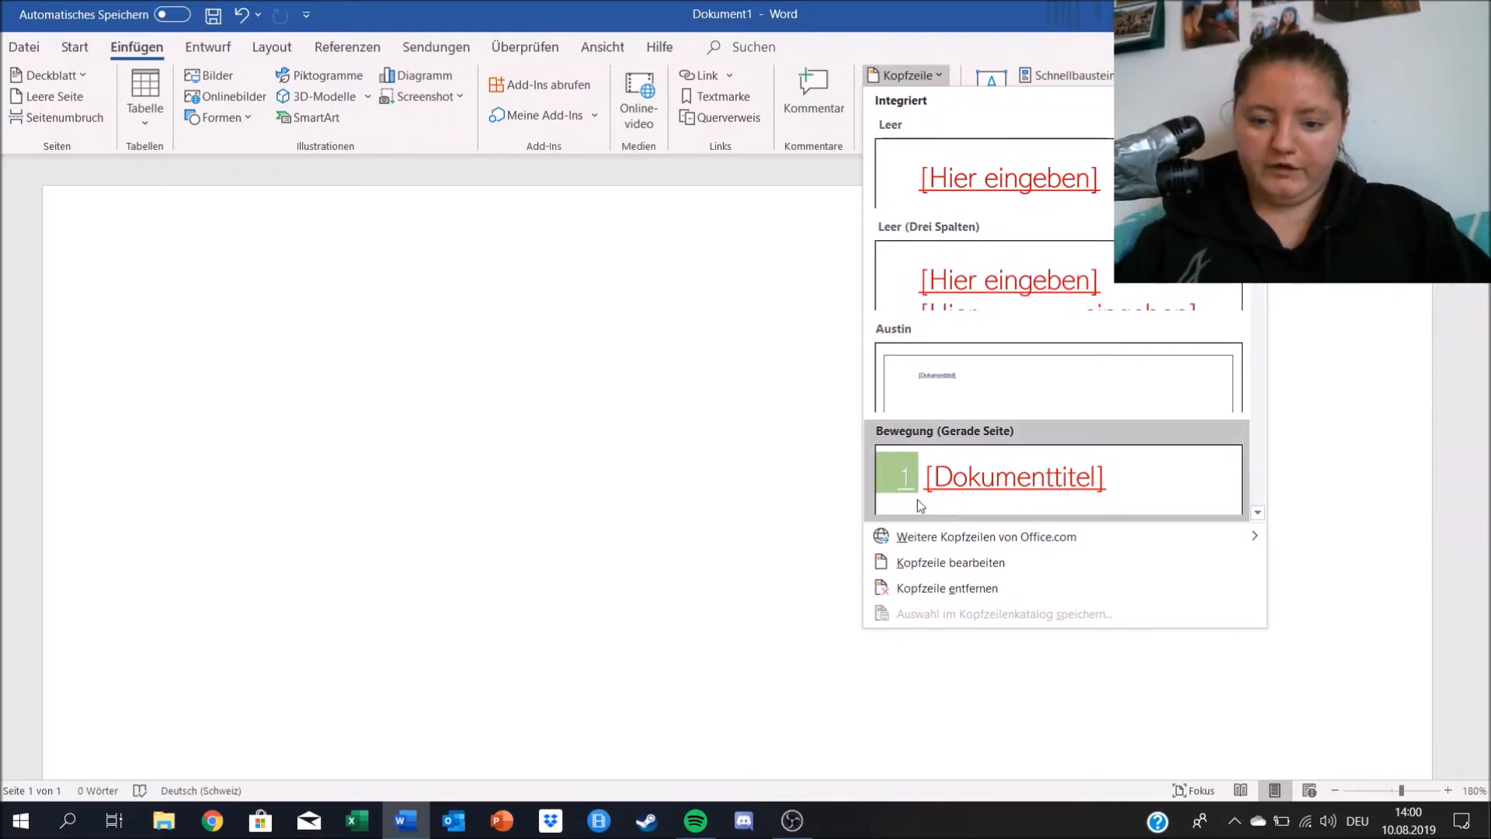
{"action": "left_click", "coordinate": [750, 422]}
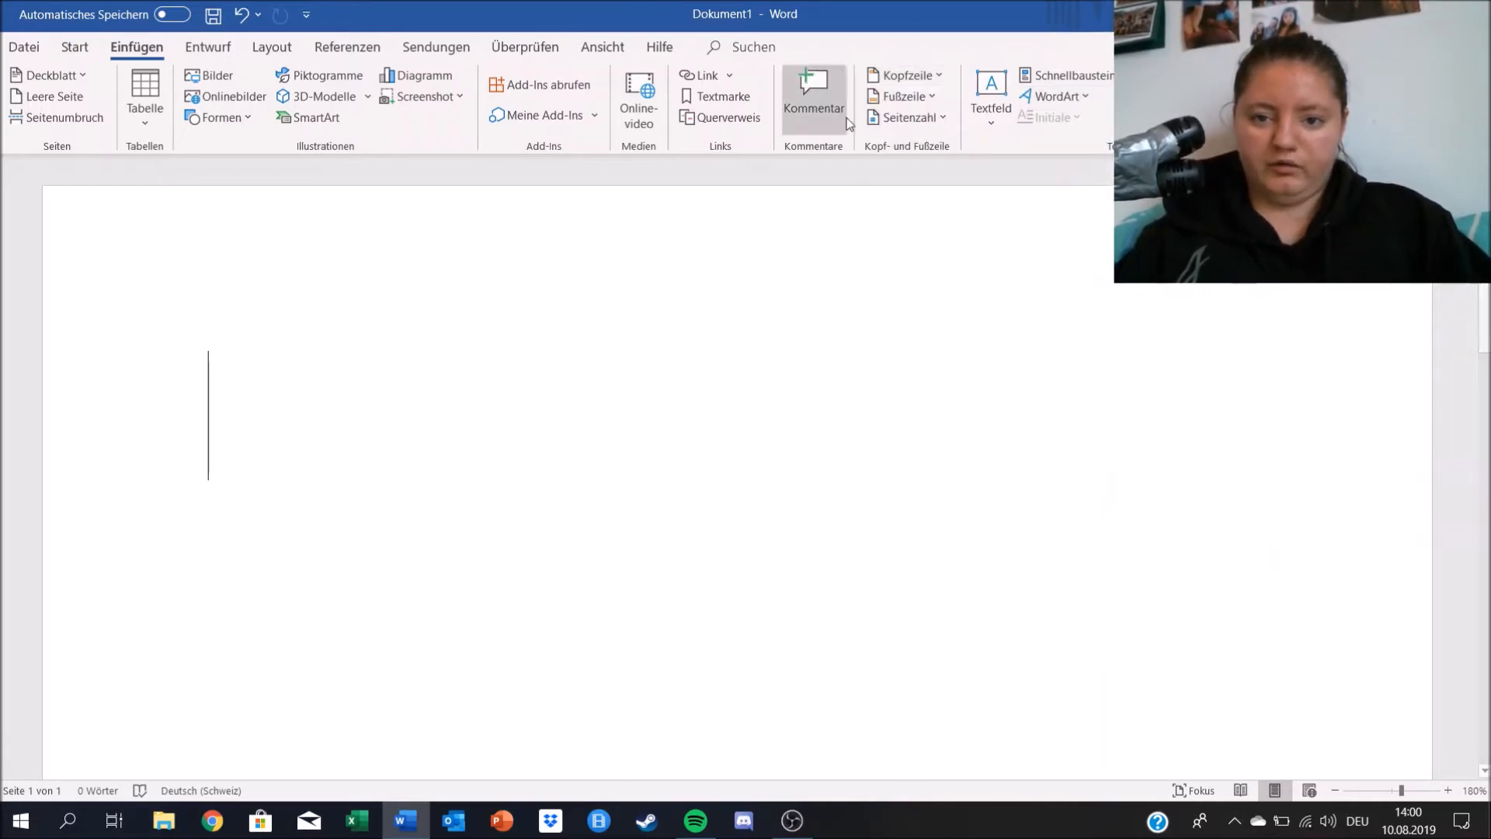
{"action": "left_click", "coordinate": [936, 119]}
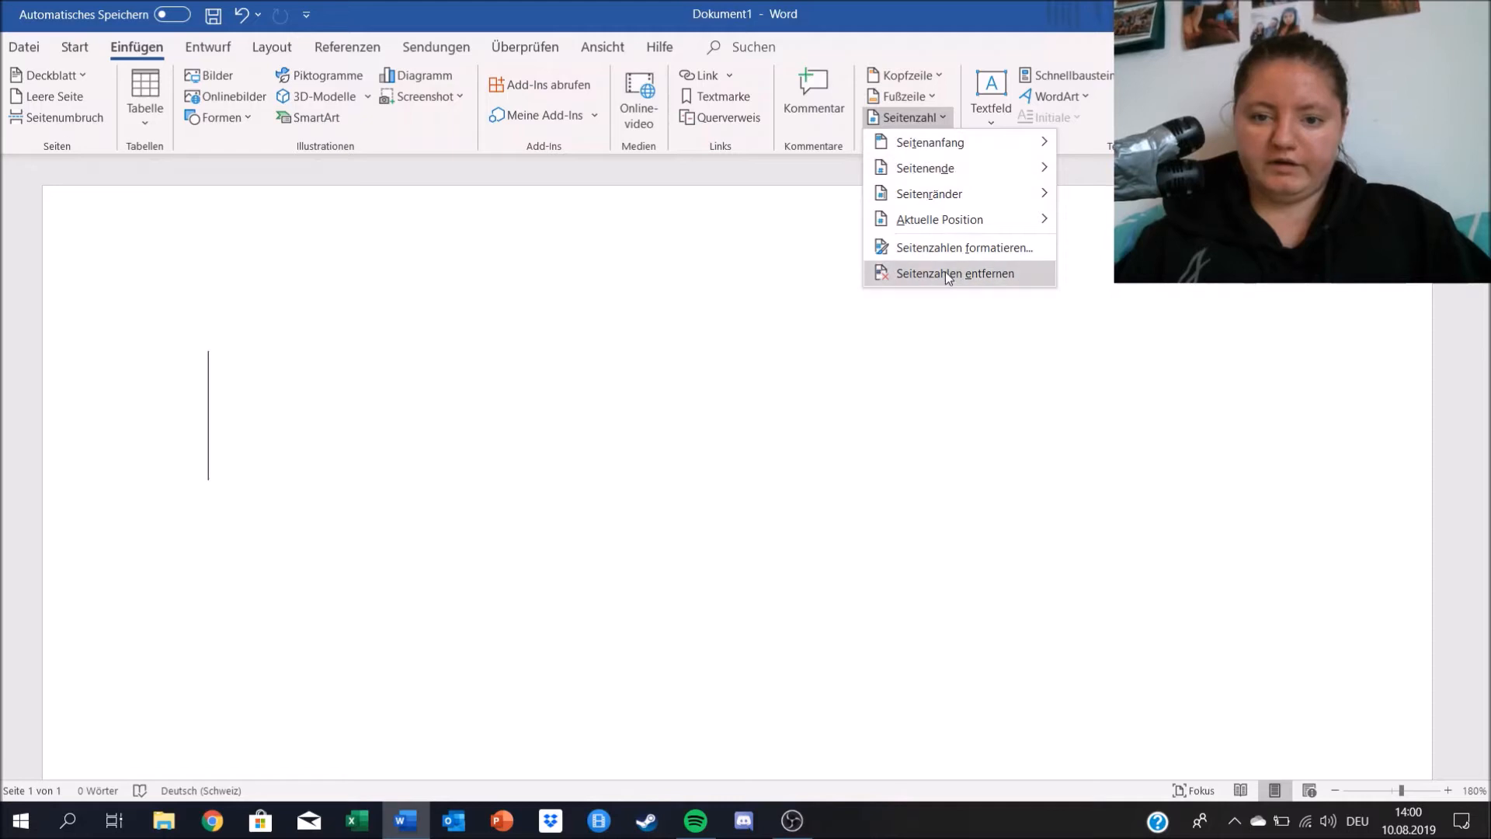
{"action": "left_click", "coordinate": [750, 312]}
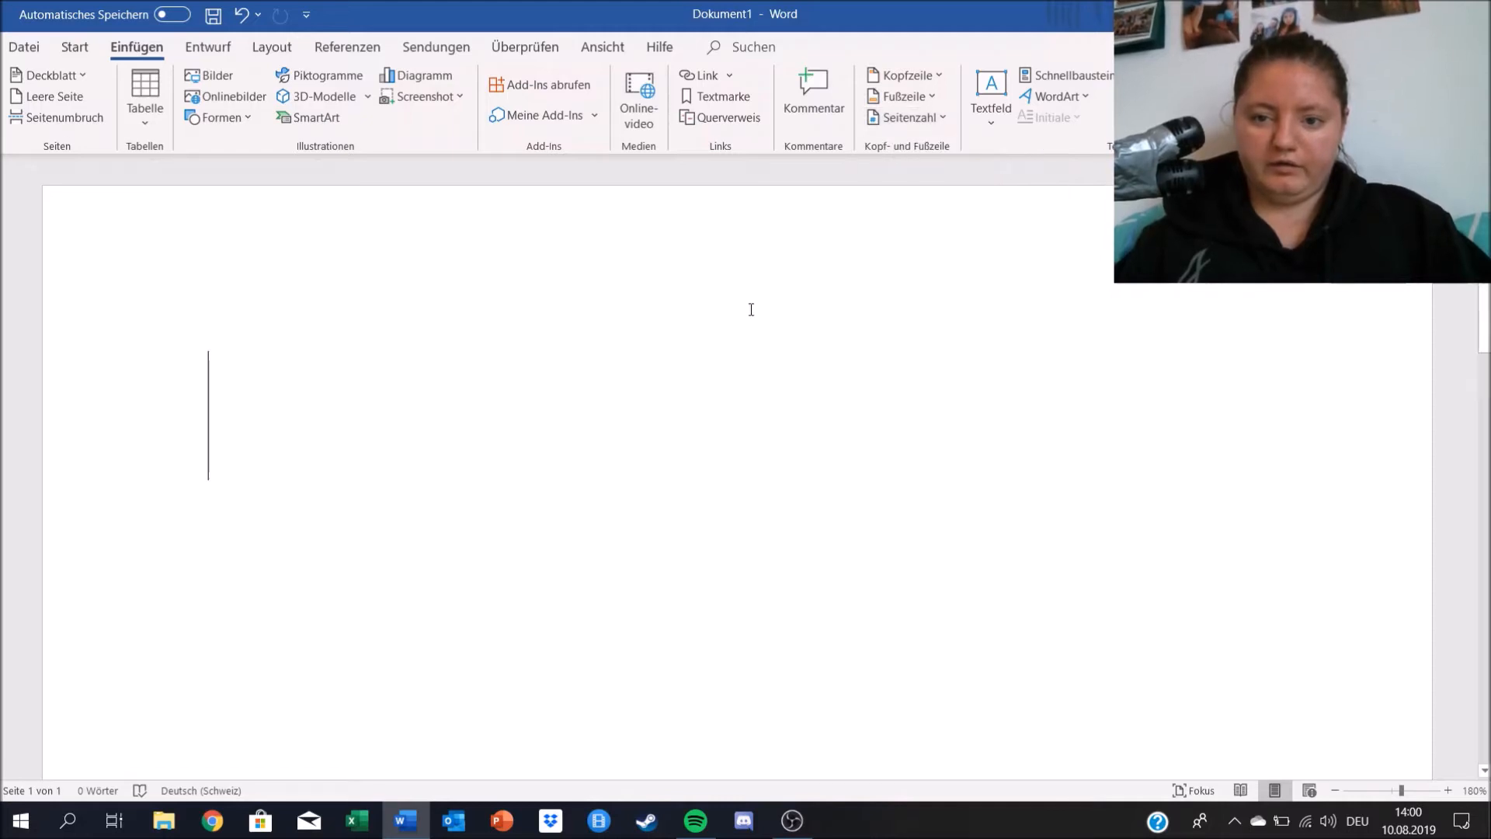
- Review the document formatting designs and the available theme colour sets without applying one
{"action": "left_click", "coordinate": [212, 48]}
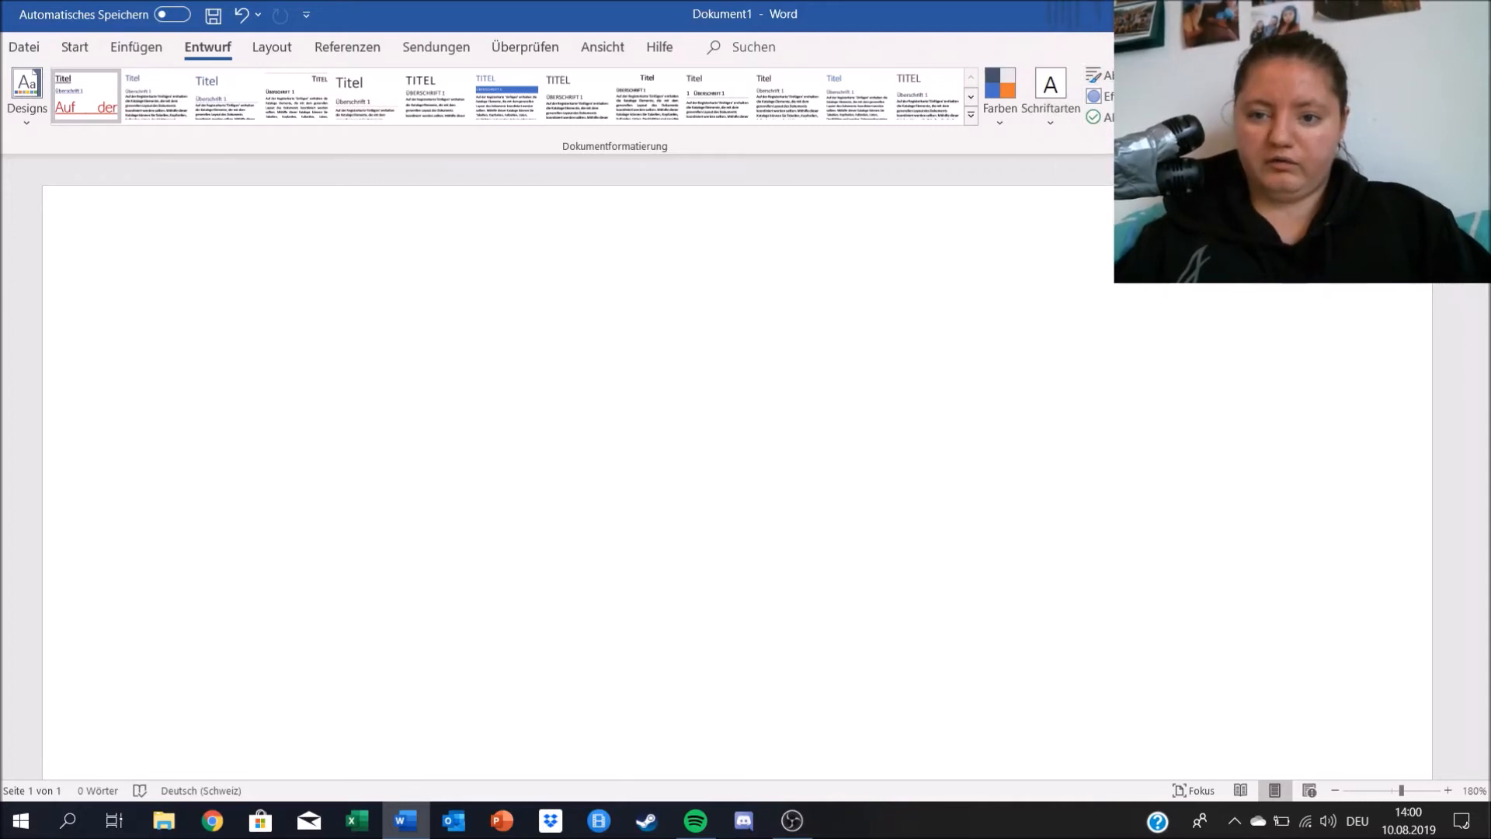
{"action": "left_click", "coordinate": [1003, 122]}
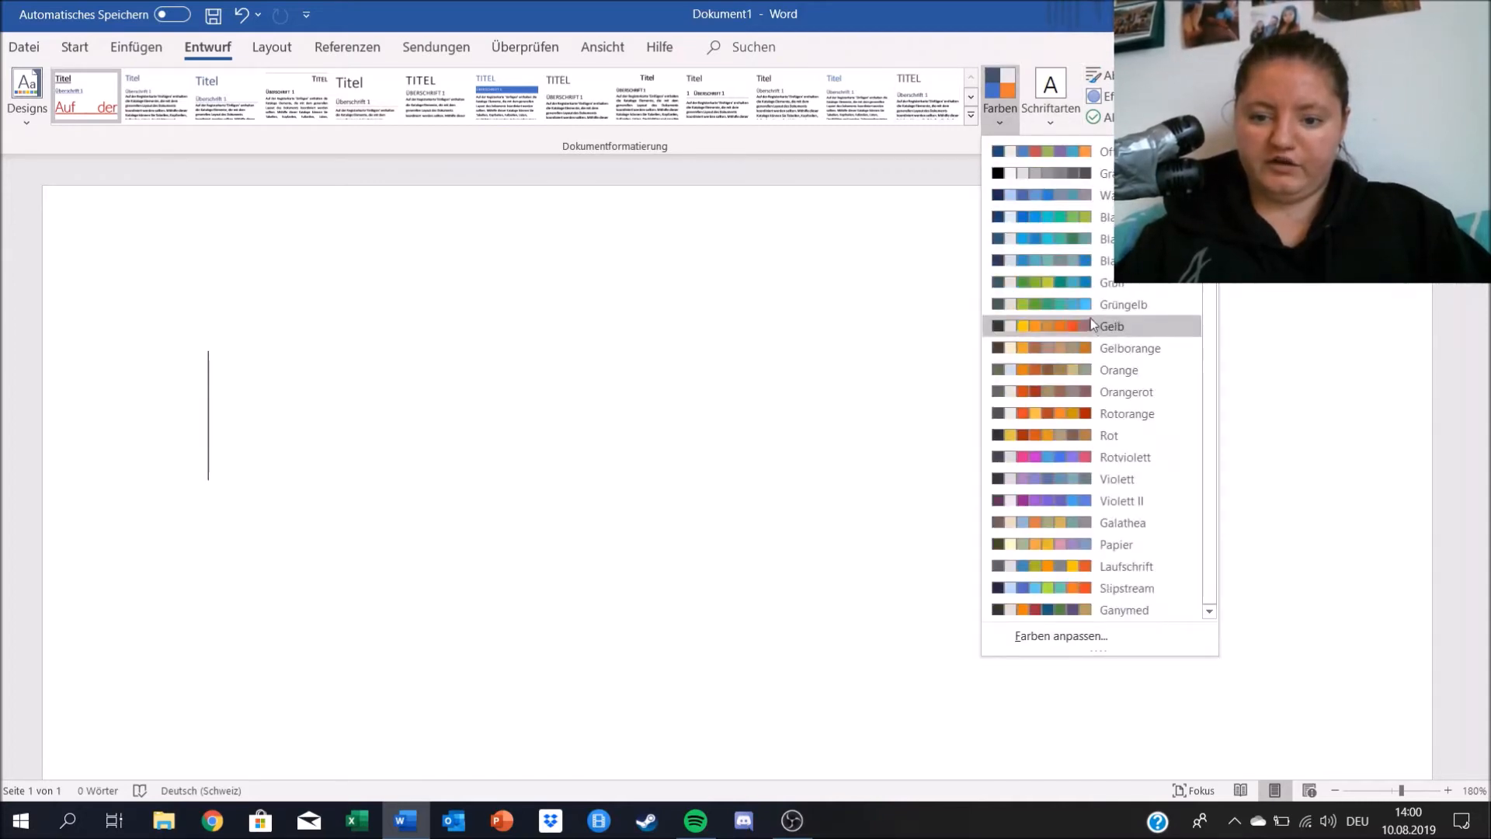
{"action": "left_click", "coordinate": [746, 285]}
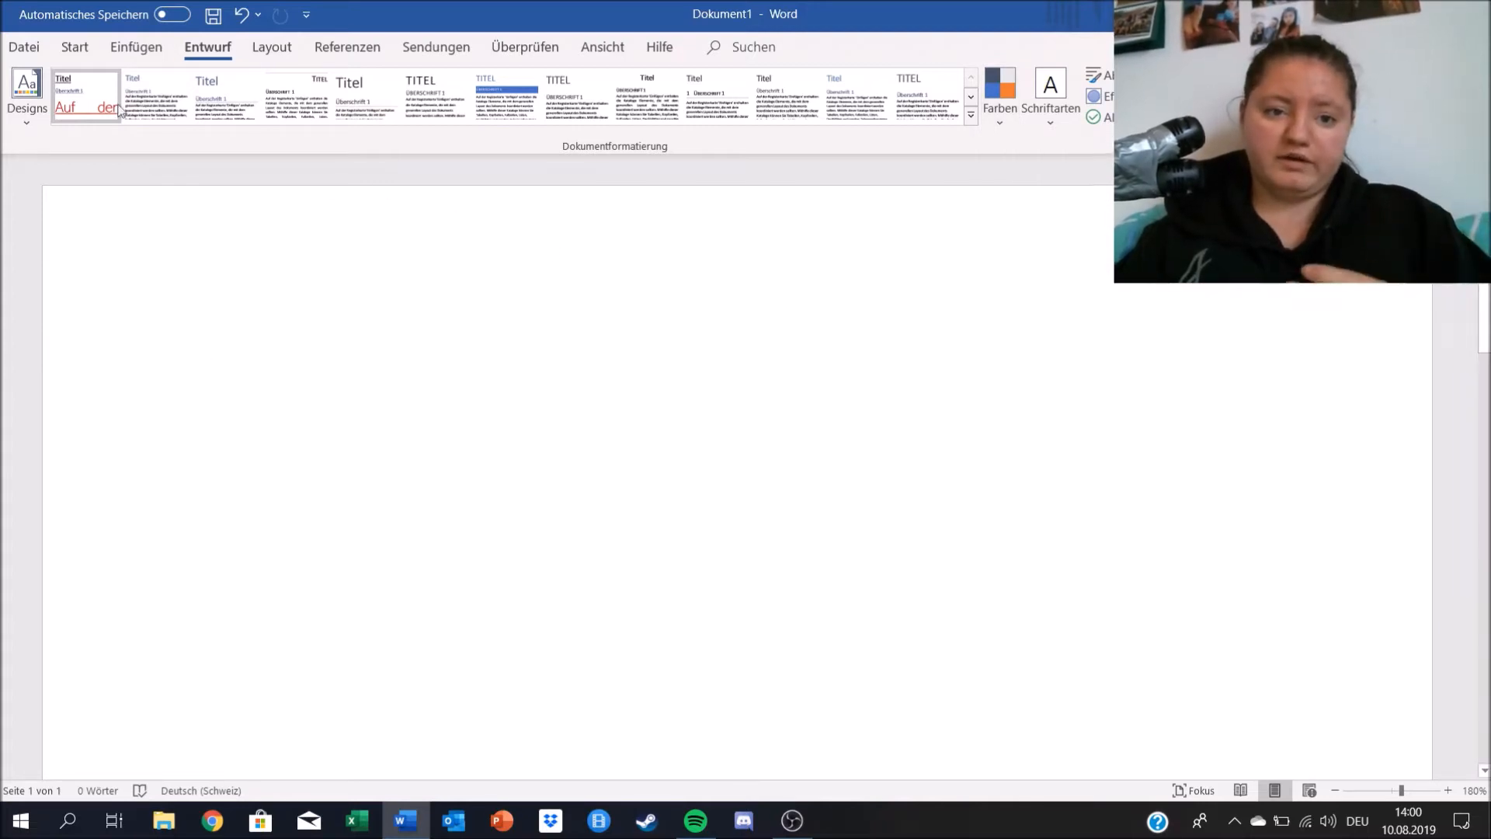
- Examine the page layout choices for text columns and the preset page margins
{"action": "left_click", "coordinate": [273, 48]}
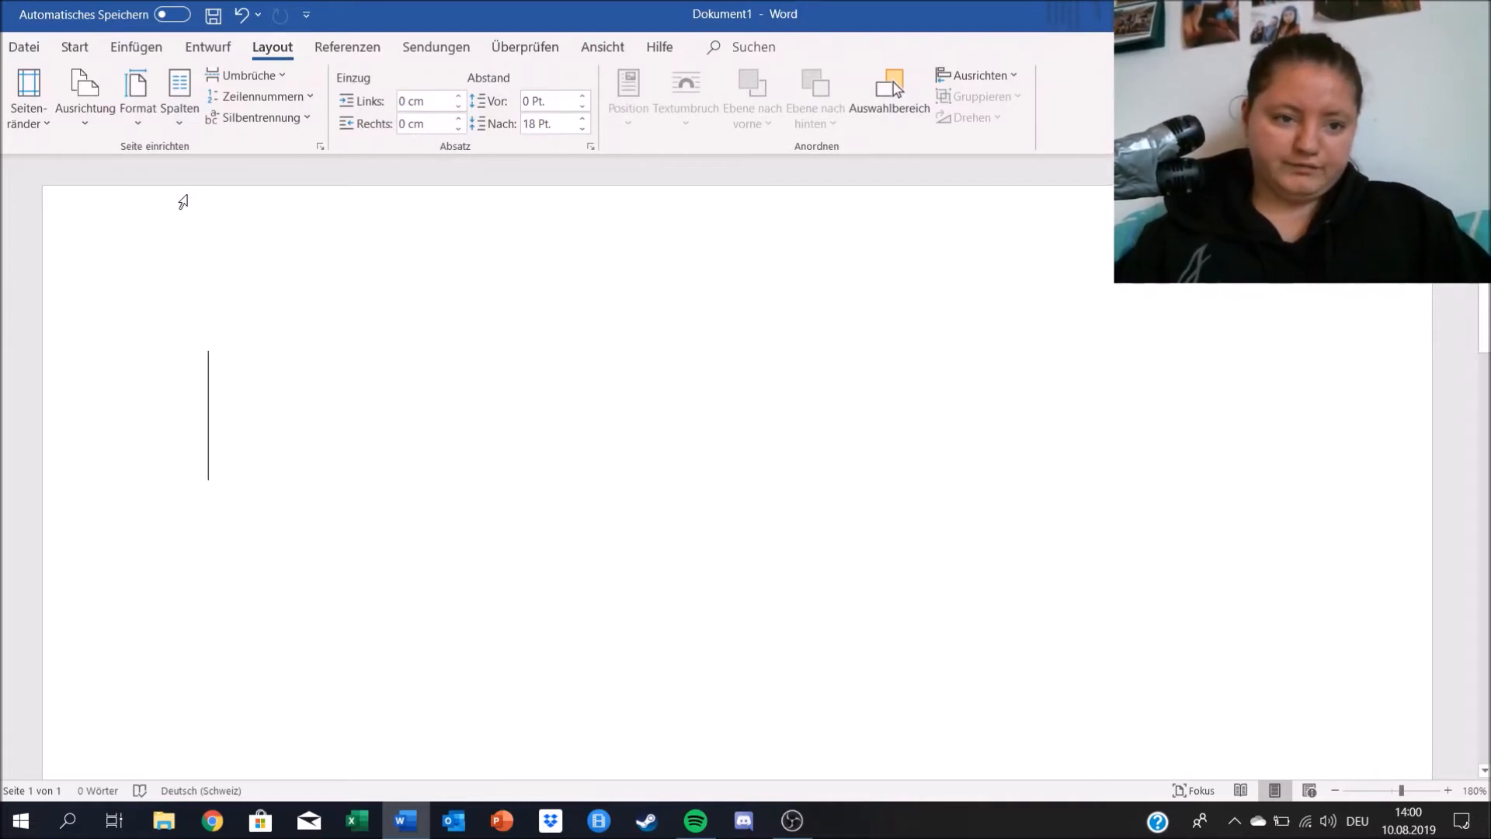
{"action": "left_click", "coordinate": [176, 113]}
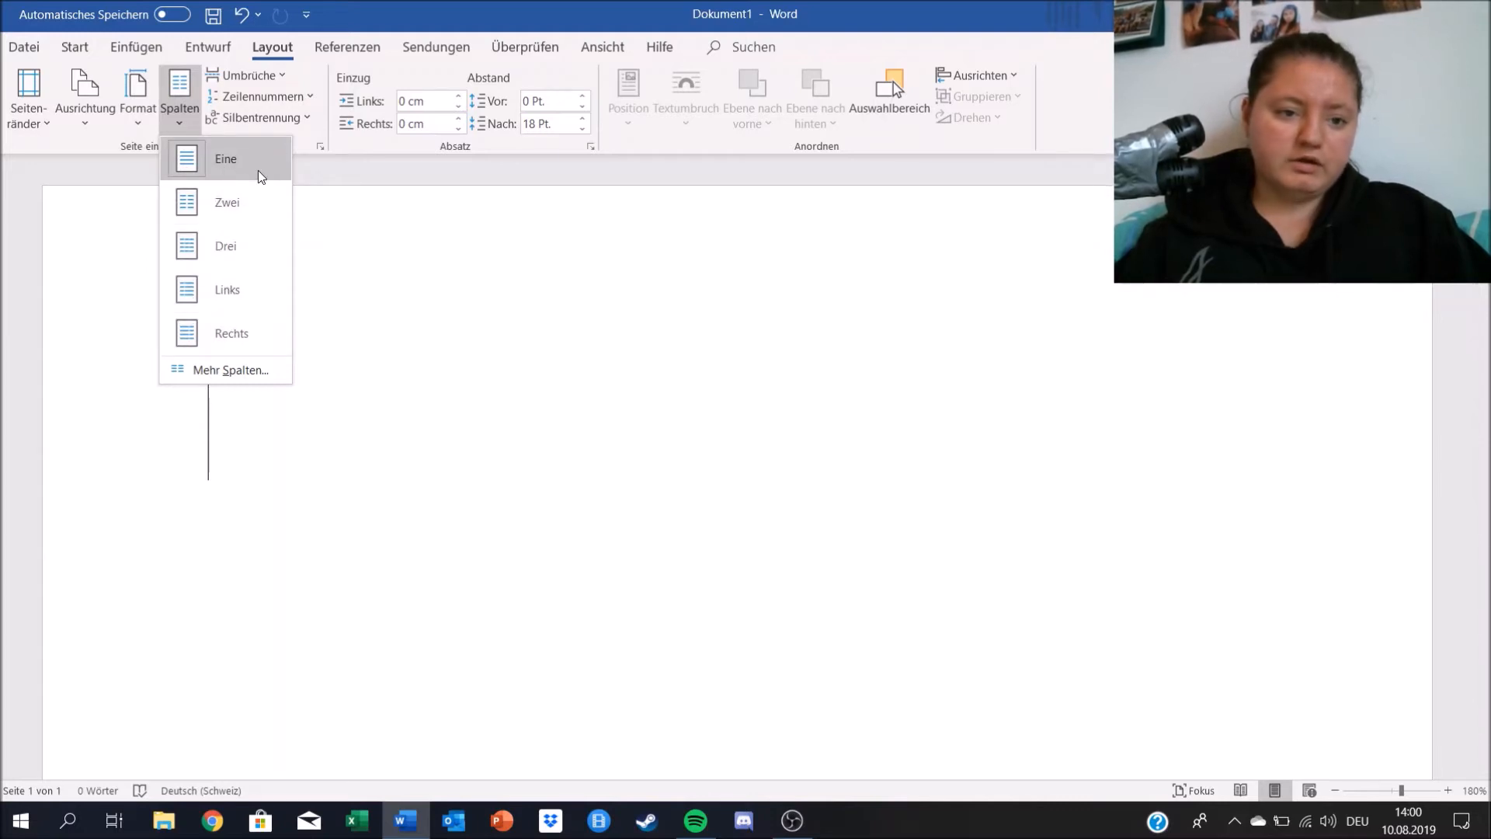
{"action": "left_click", "coordinate": [20, 221]}
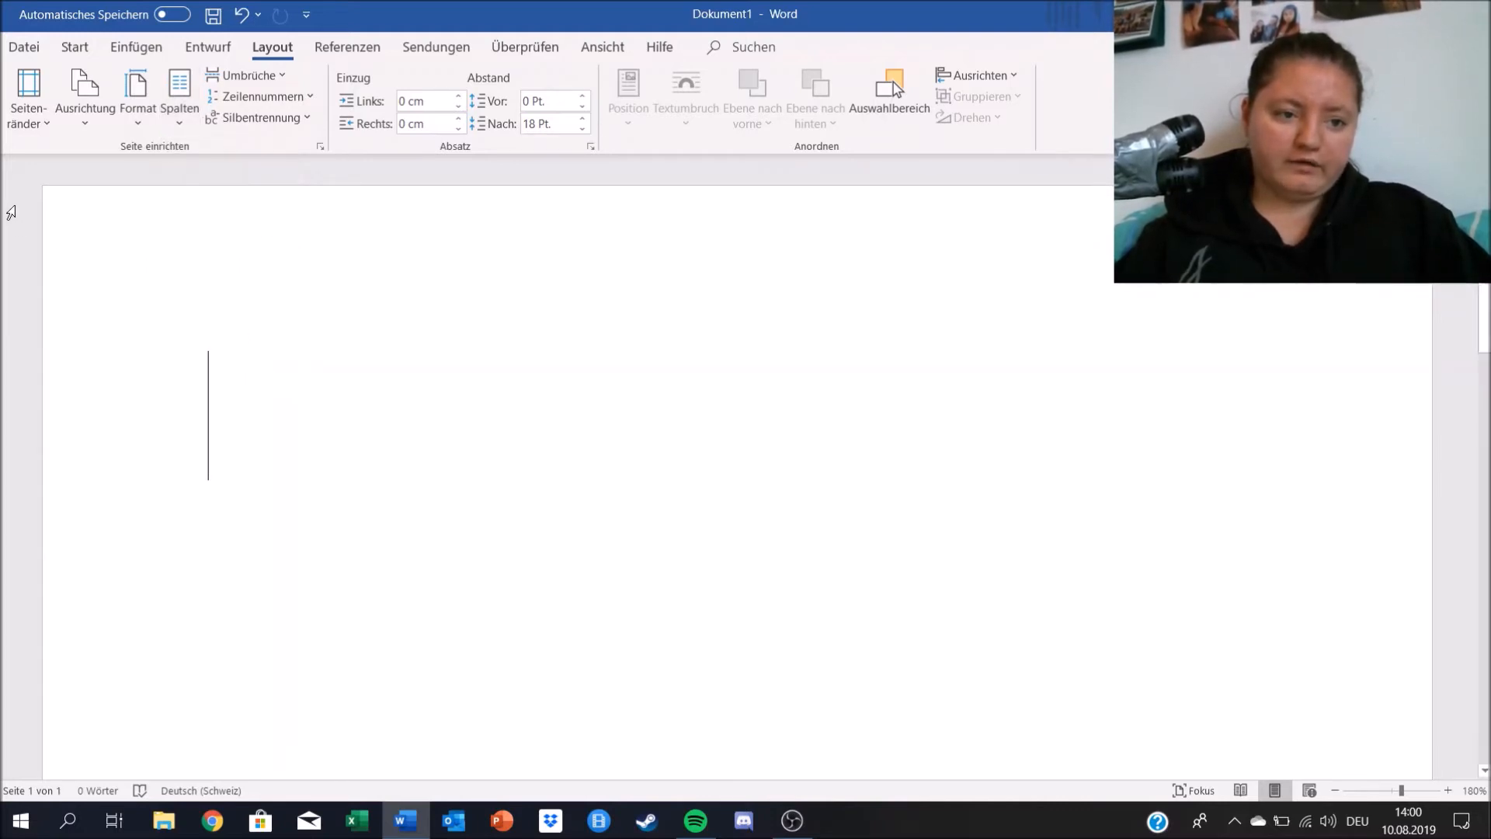
{"action": "left_click", "coordinate": [29, 124]}
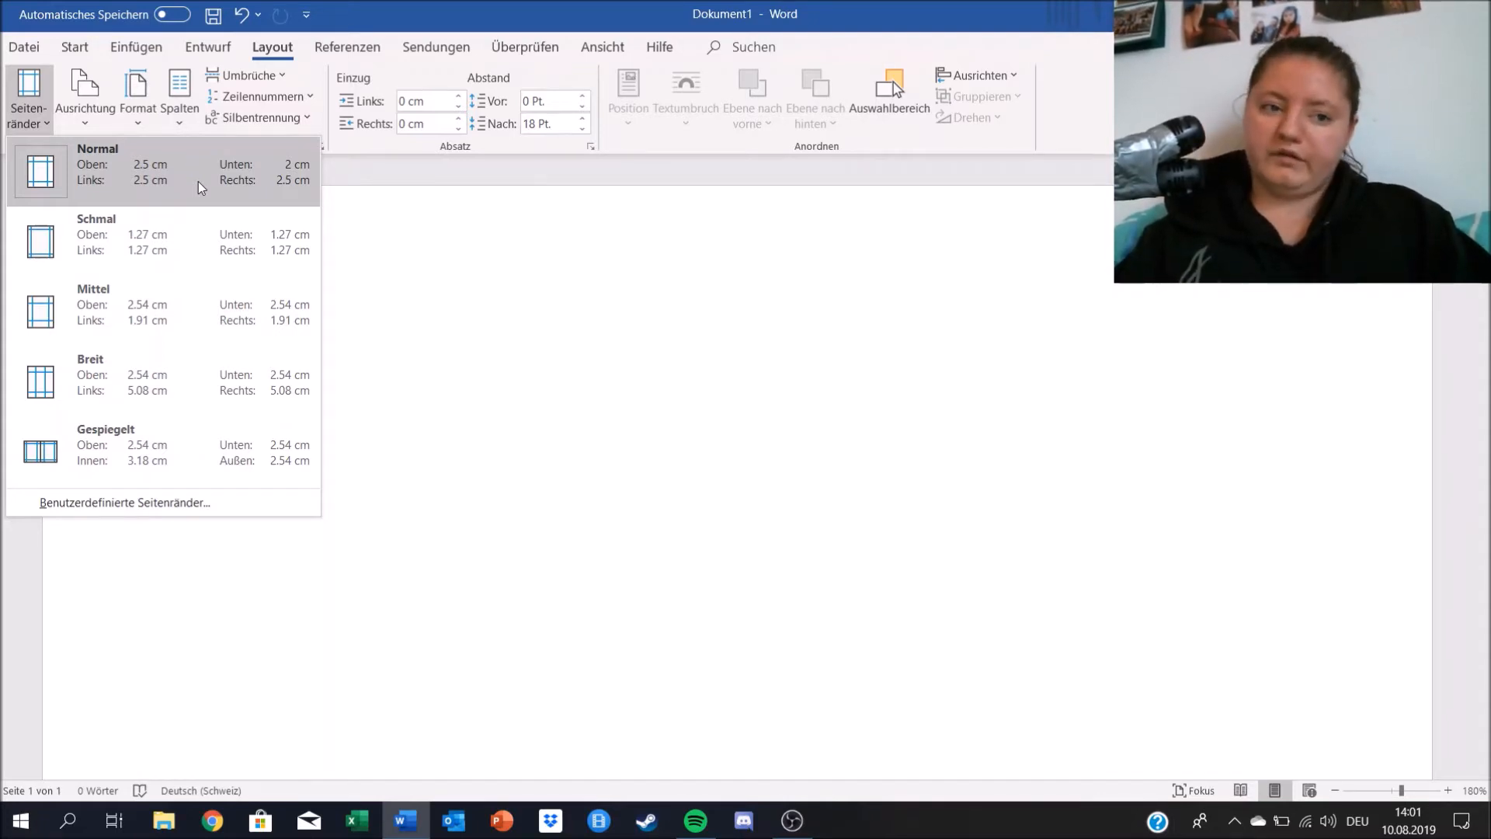
- Switch the page orientation to landscape and return it to portrait
{"action": "left_click", "coordinate": [87, 111]}
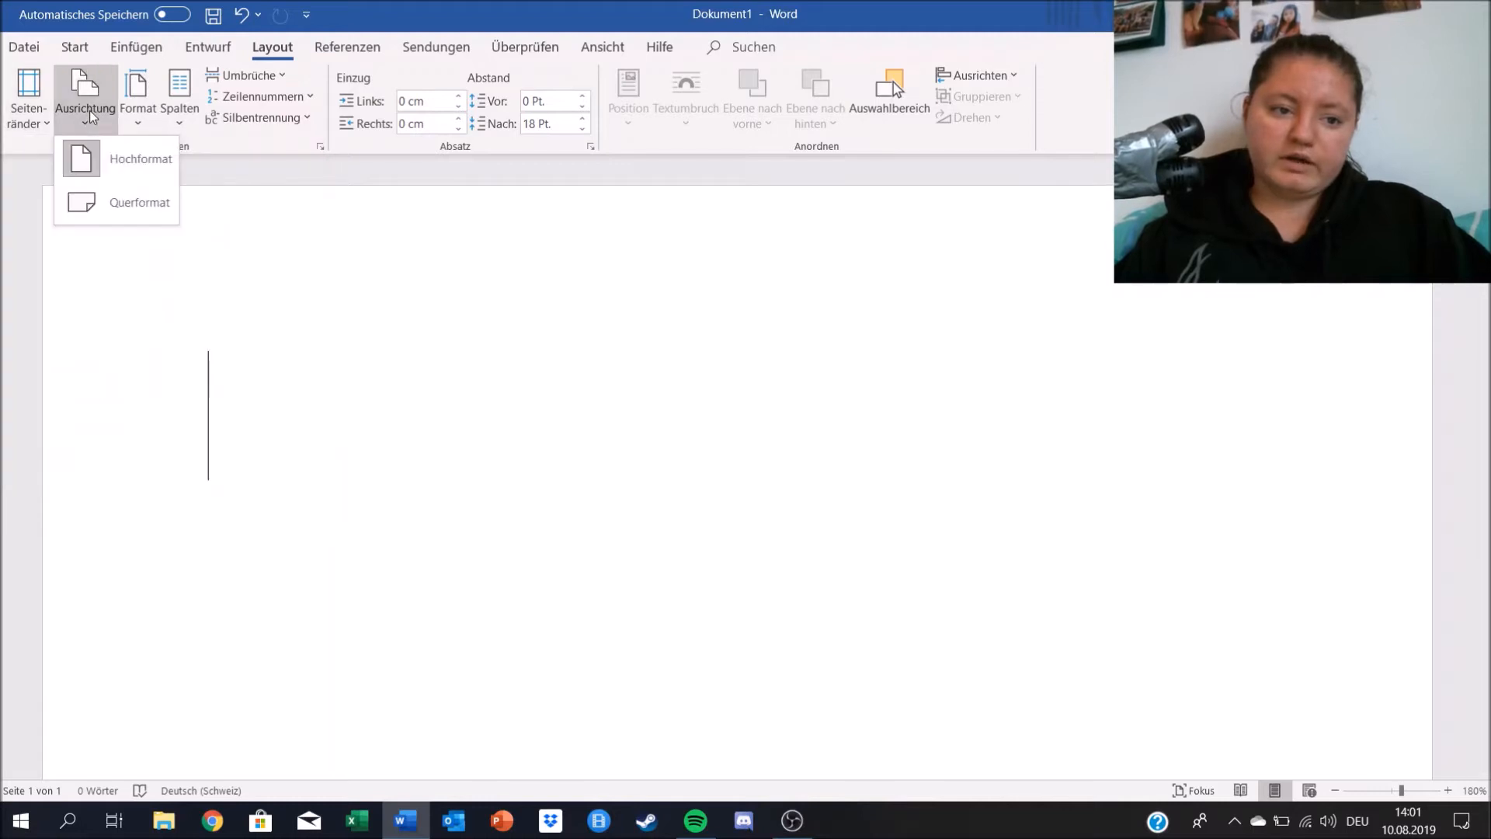
{"action": "left_click", "coordinate": [140, 165]}
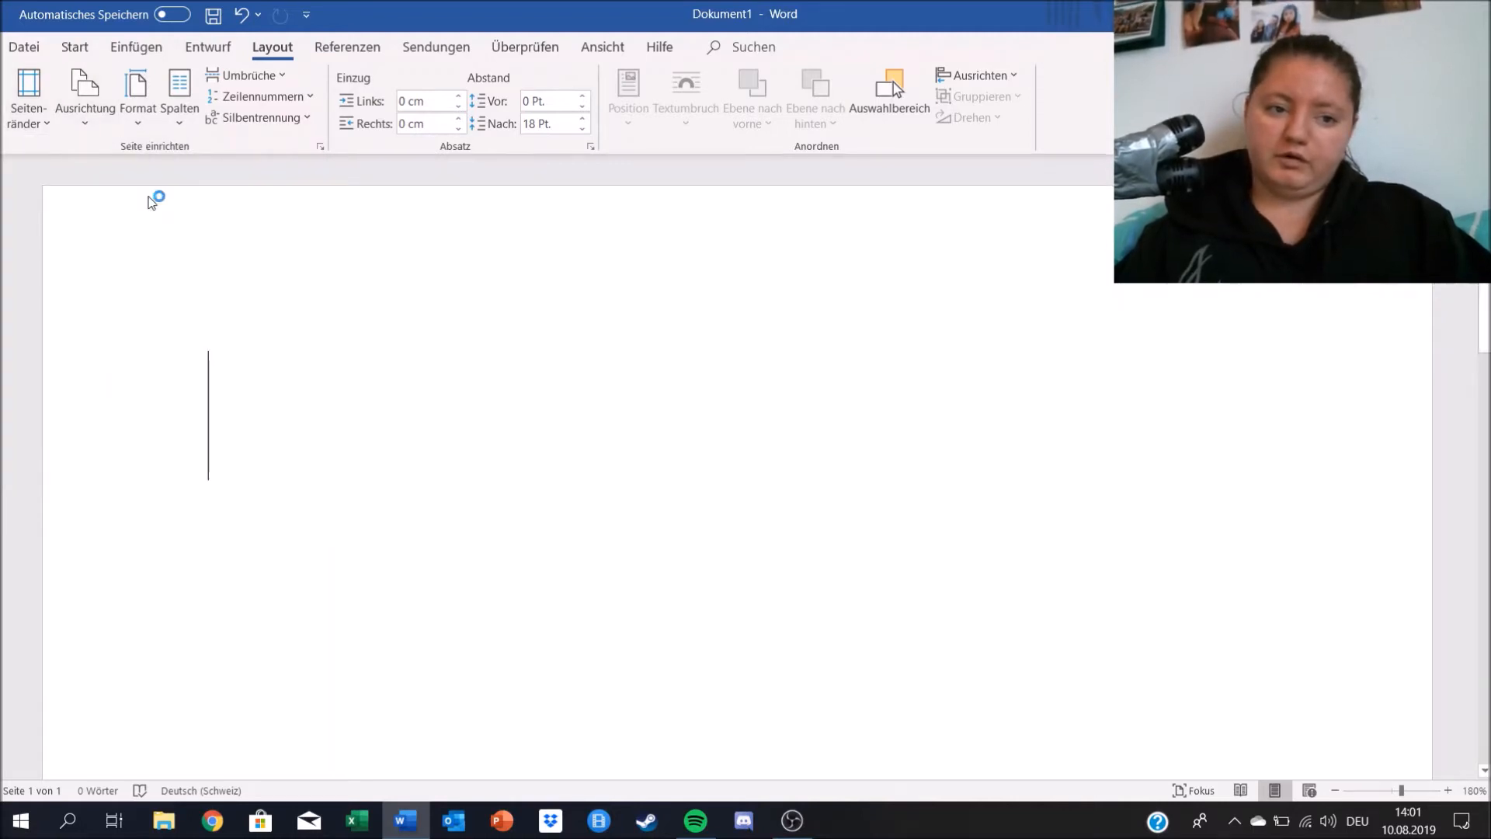
{"action": "left_click", "coordinate": [108, 121]}
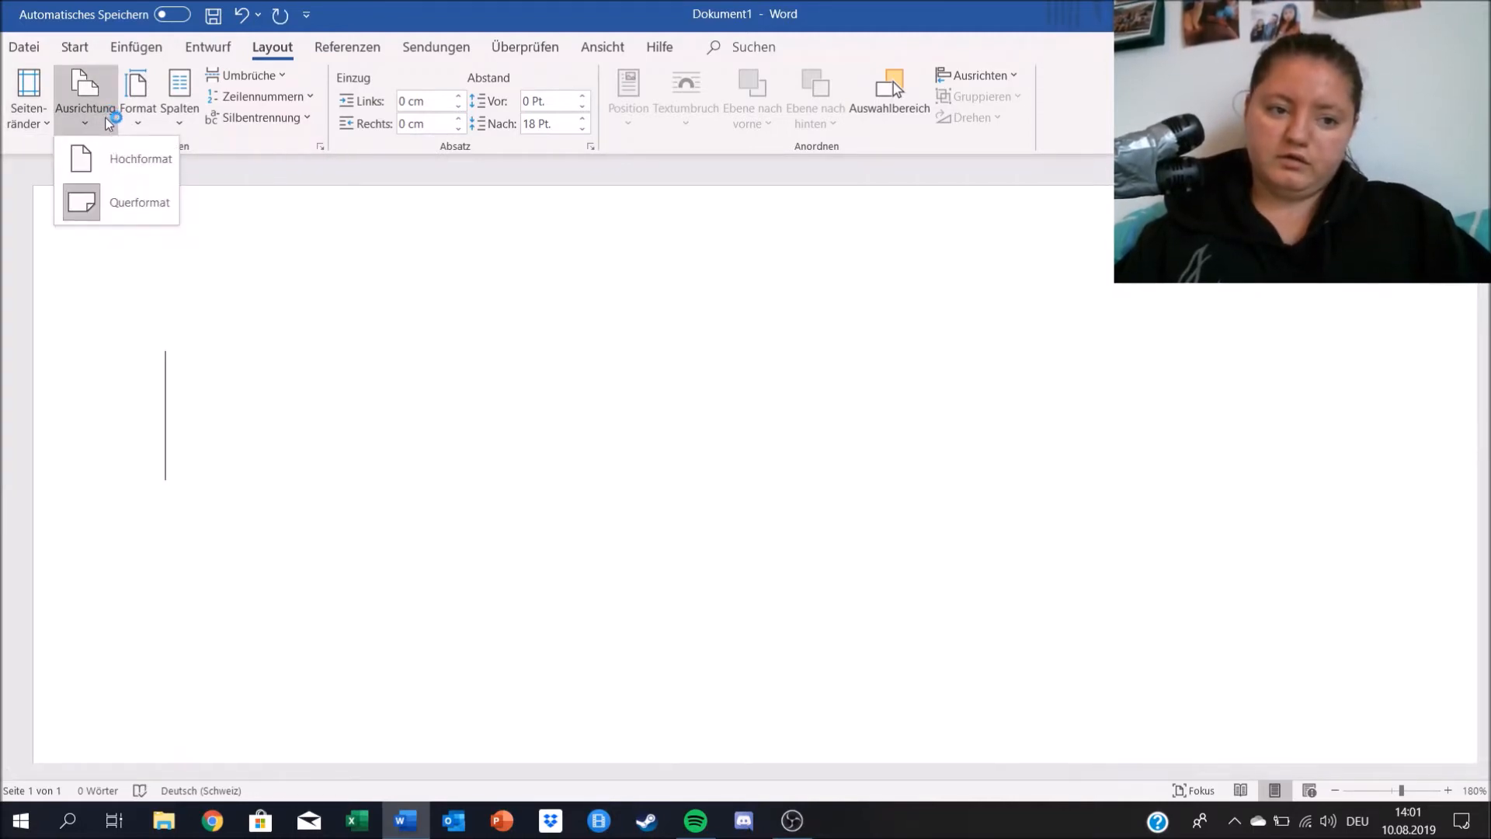
{"action": "left_click", "coordinate": [128, 159]}
- Examine the available paper sizes and the page and section break types without applying any
{"action": "left_click", "coordinate": [138, 121]}
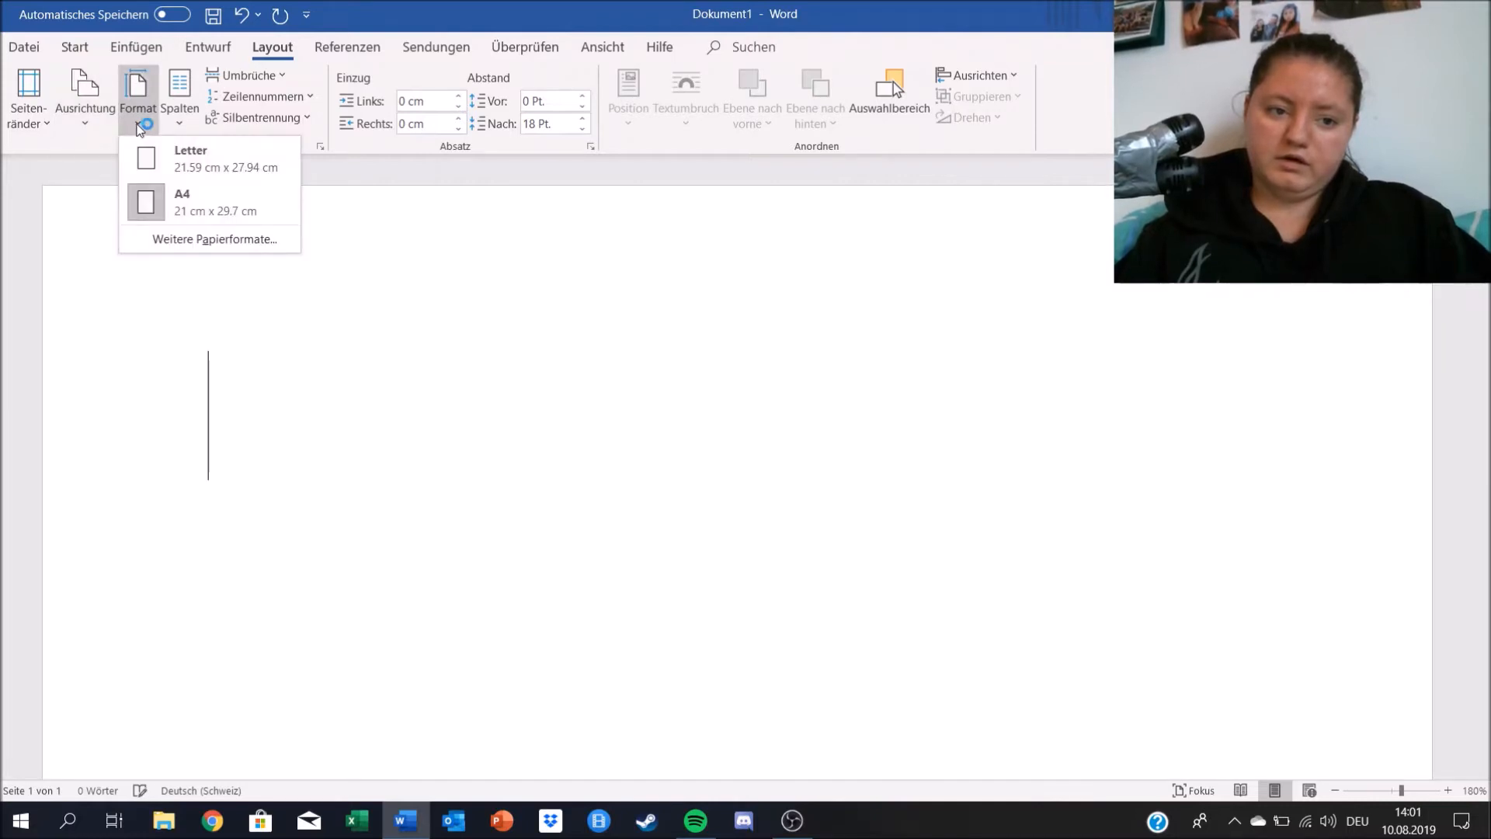
{"action": "left_click", "coordinate": [189, 110]}
{"action": "left_click", "coordinate": [277, 78]}
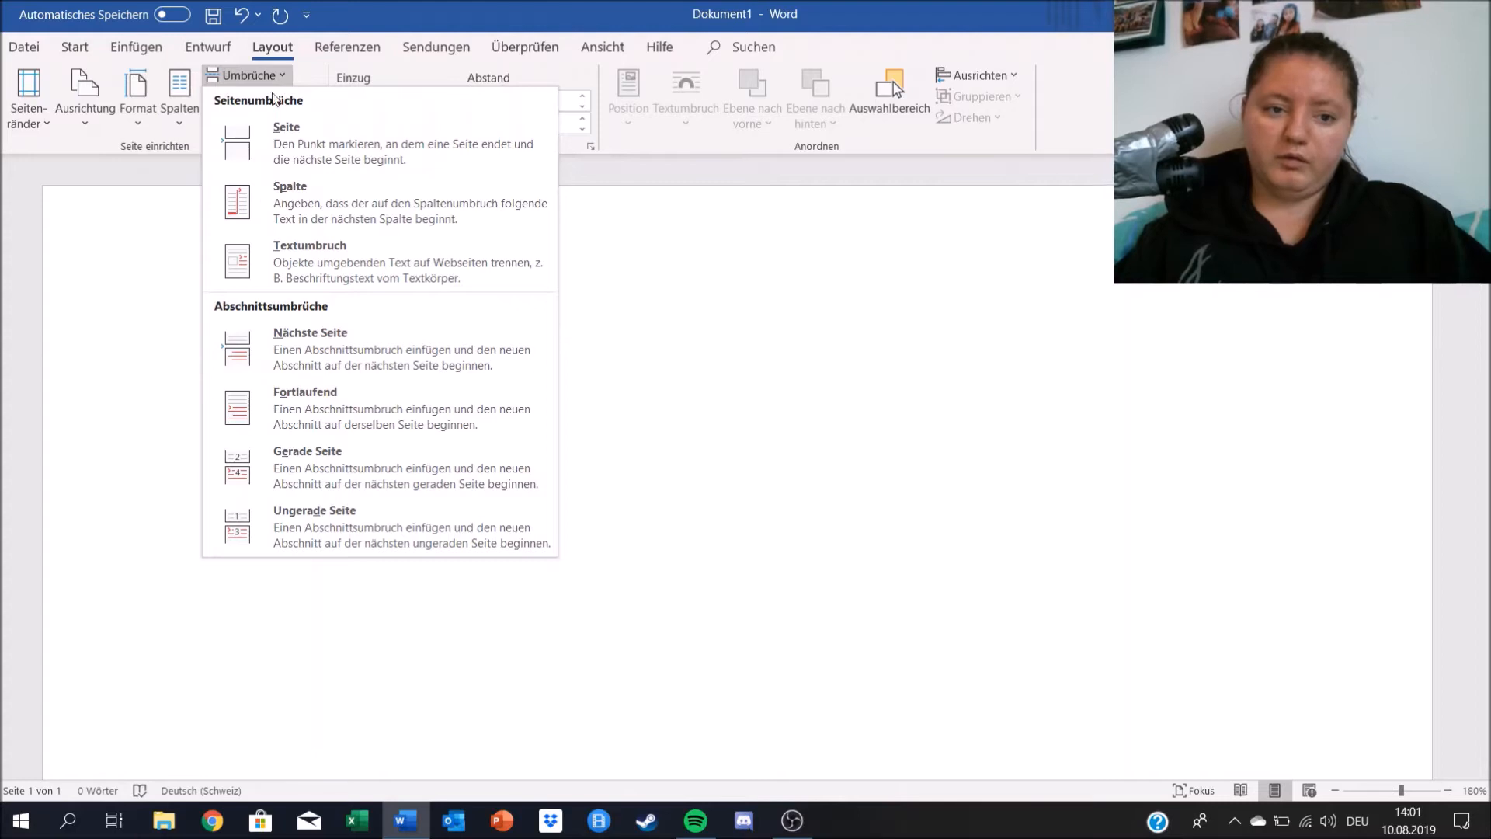
{"action": "left_click", "coordinate": [101, 359]}
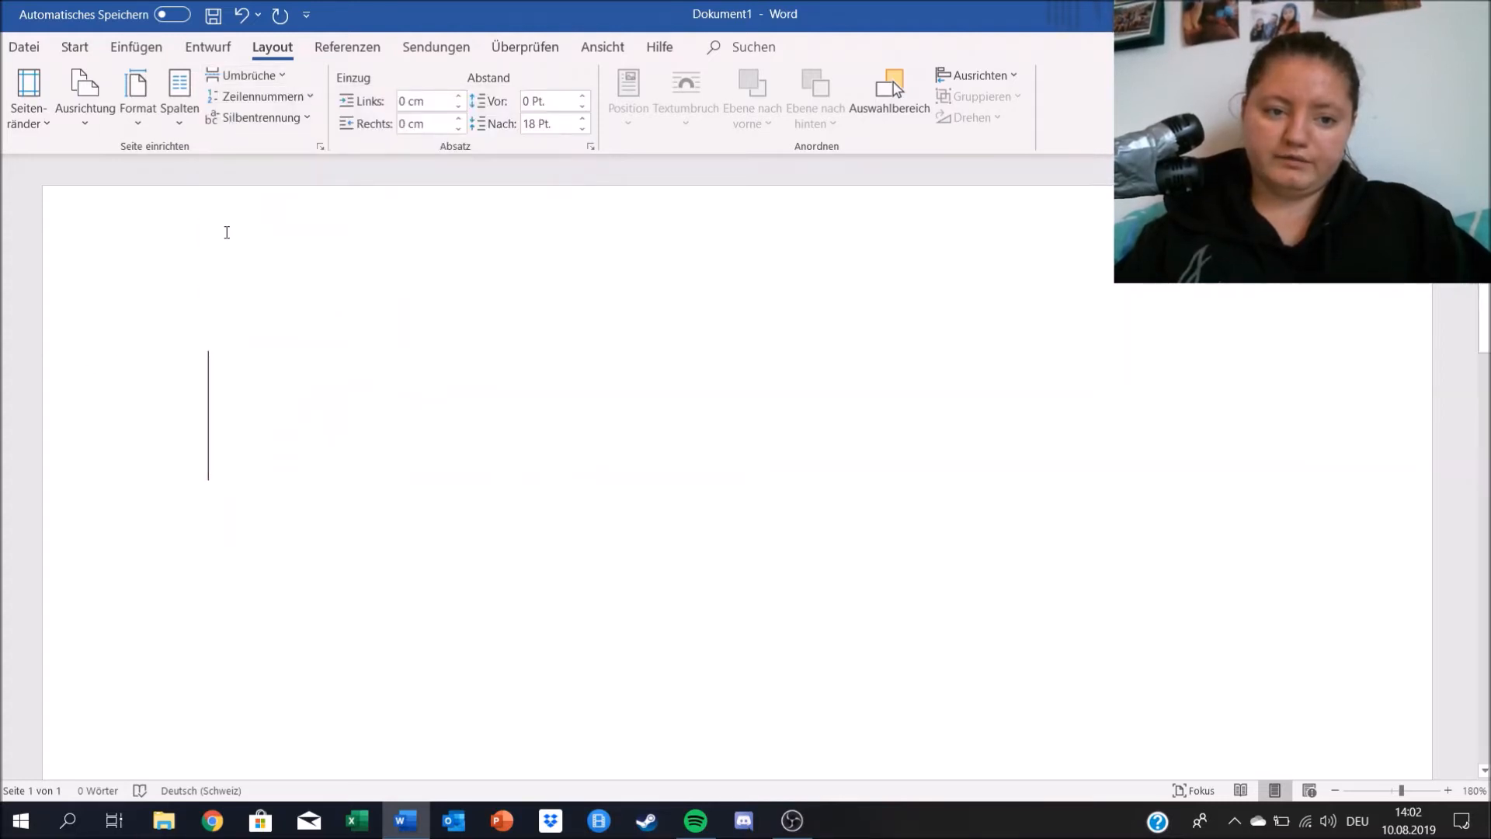
- Review the line numbering choices and the hyphenation choices without changing either setting
{"action": "left_click", "coordinate": [305, 98]}
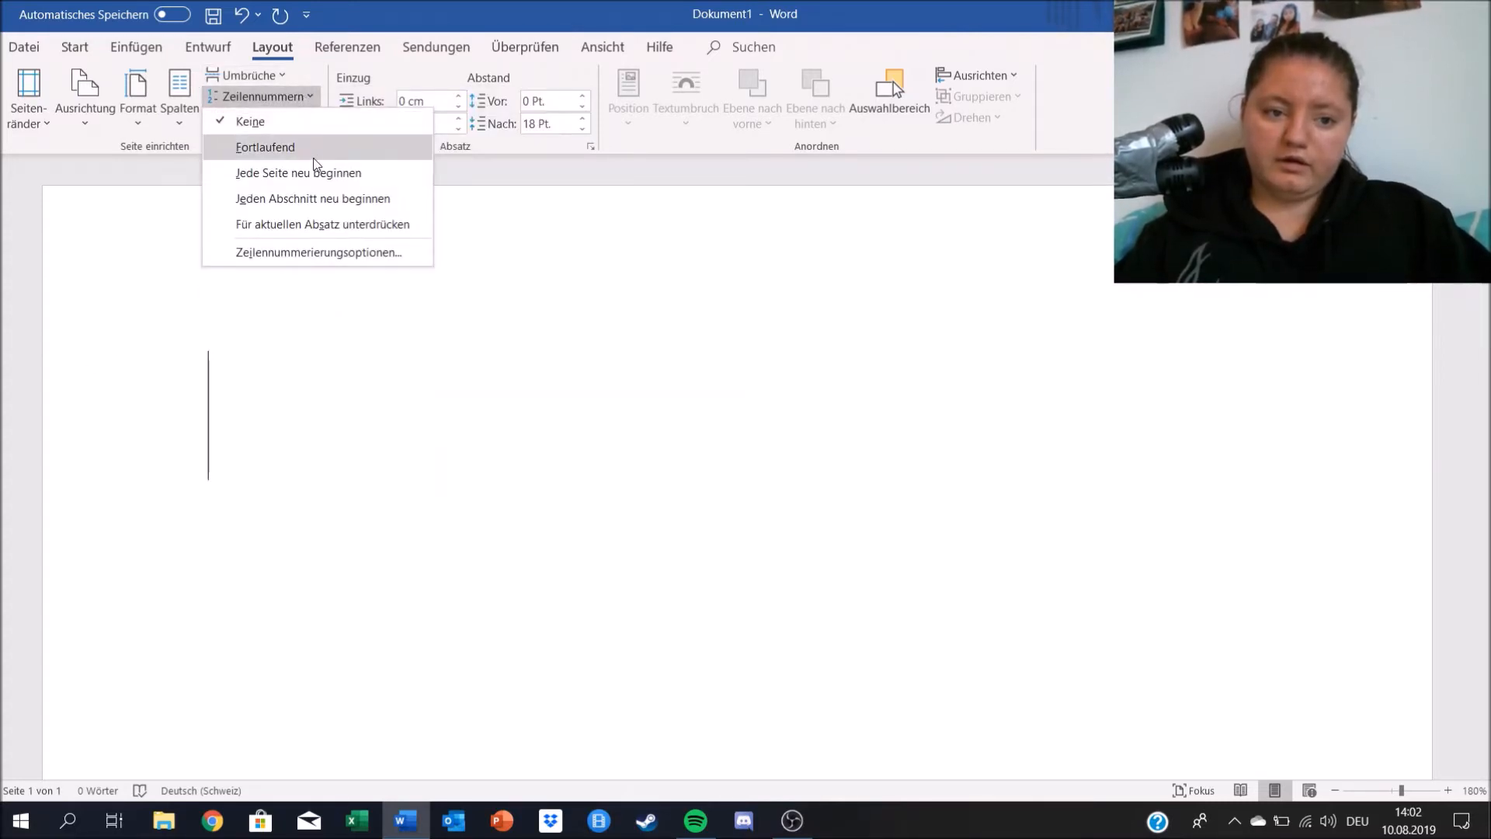
{"action": "left_click", "coordinate": [67, 293]}
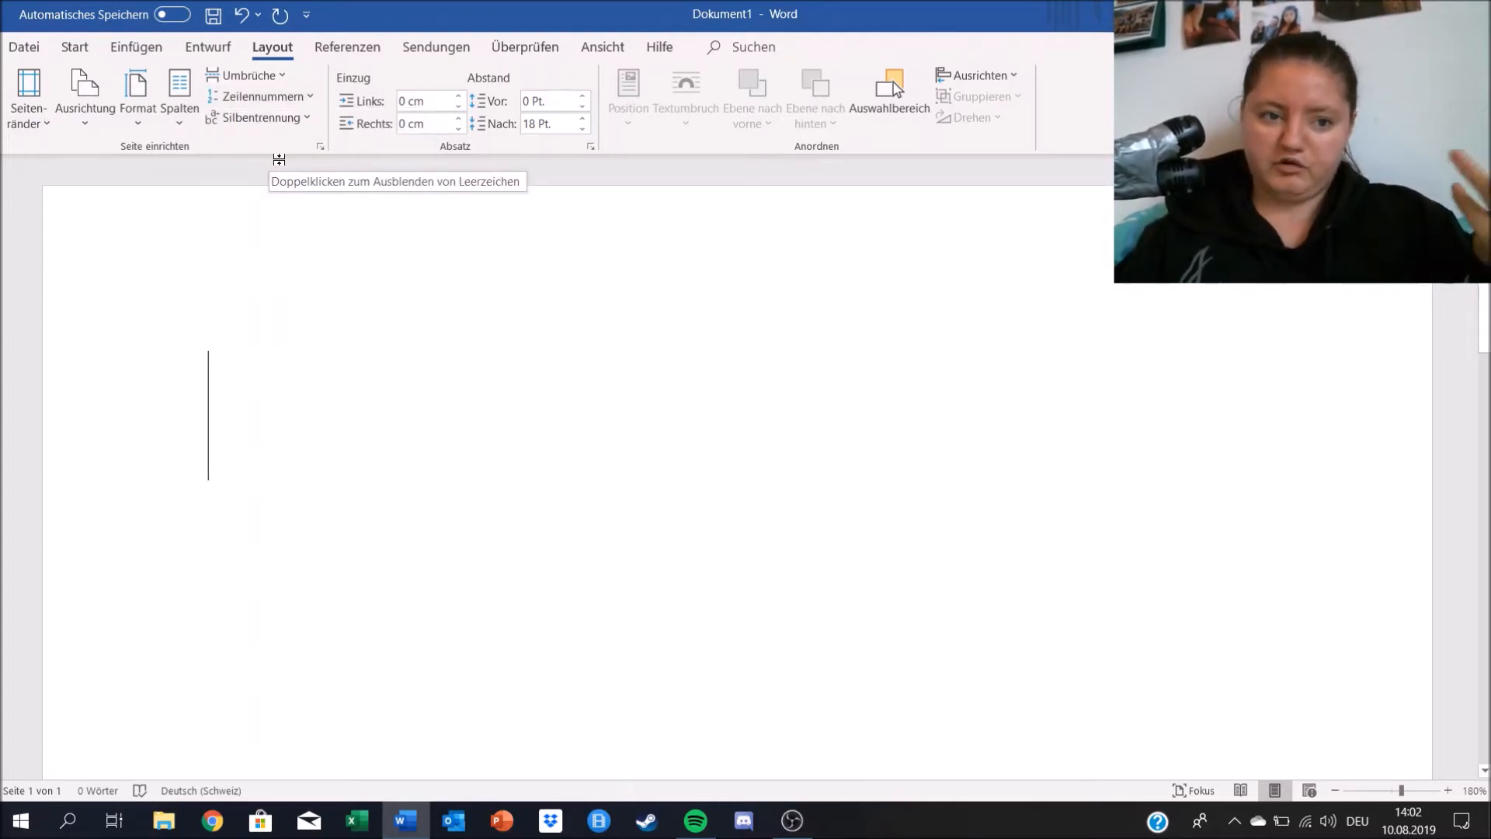
{"action": "left_click", "coordinate": [307, 119]}
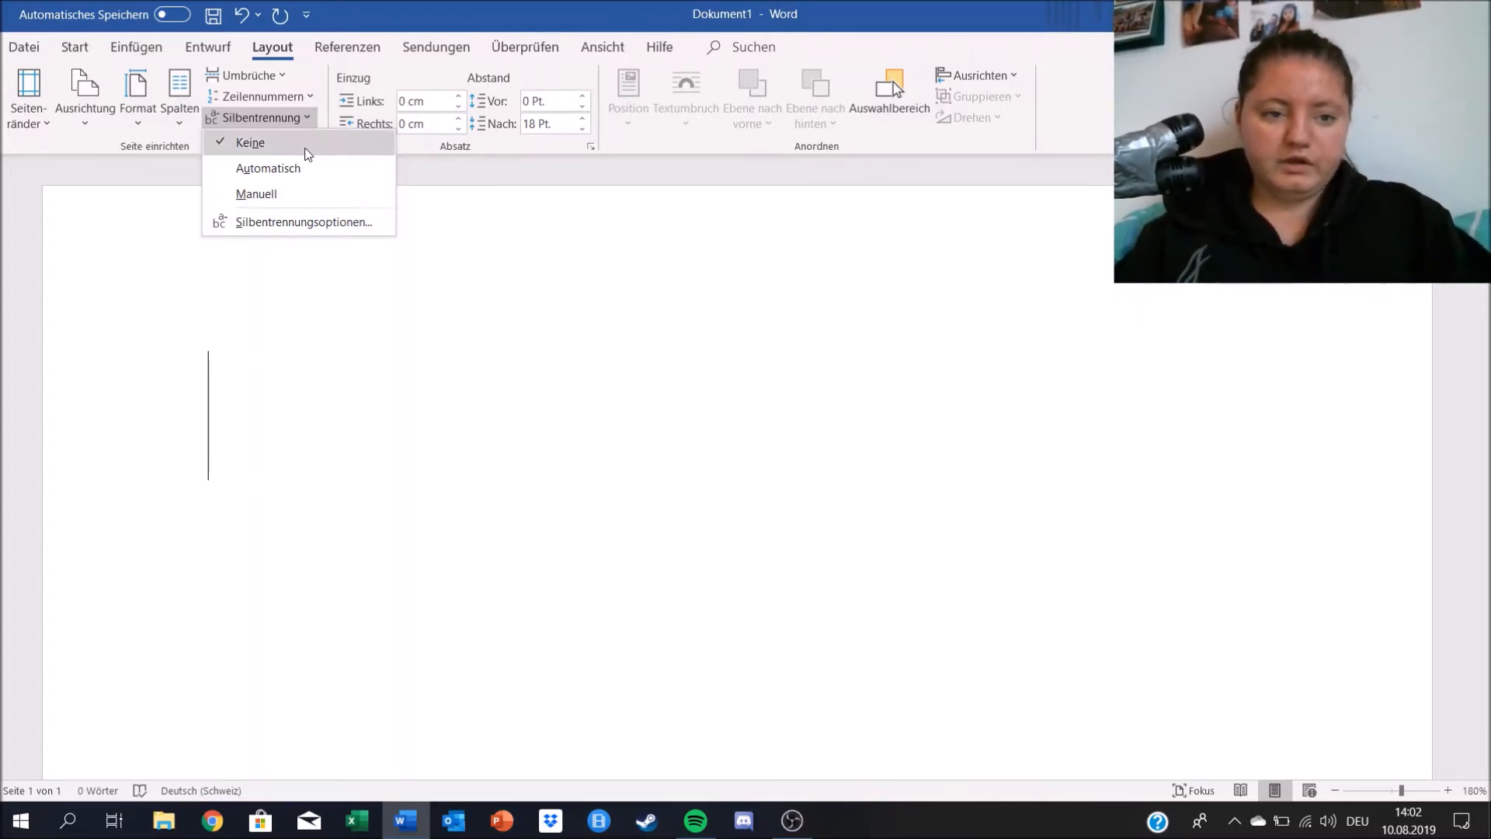
{"action": "left_click", "coordinate": [25, 200]}
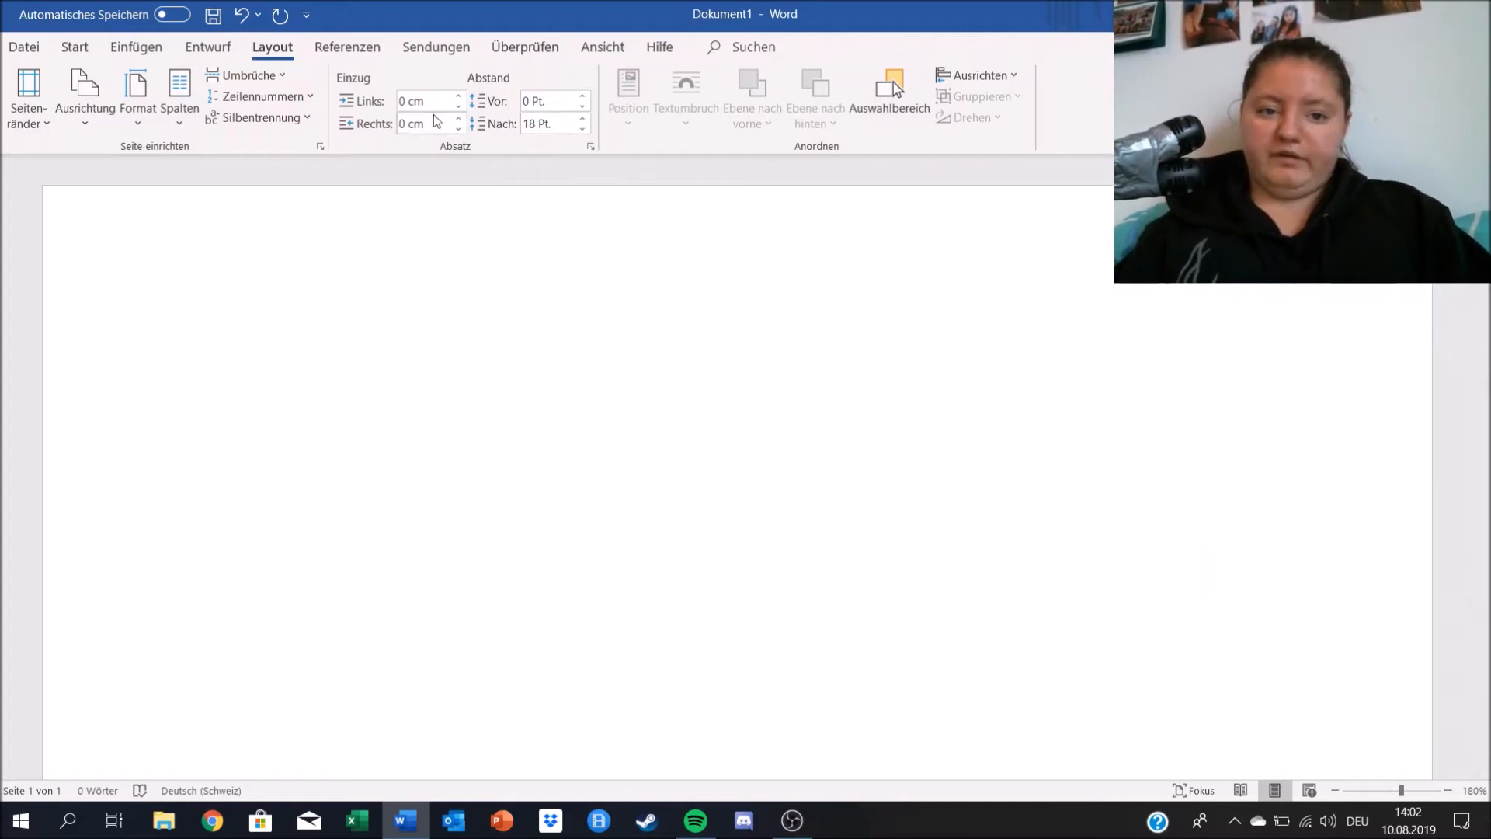
- Set the paragraph's left indent to -2.7 cm and enter the sample text "dasd"
{"action": "left_click", "coordinate": [459, 107]}
{"action": "left_click", "coordinate": [459, 107]}
{"action": "left_click", "coordinate": [459, 108]}
{"action": "left_click", "coordinate": [459, 108]}
{"action": "left_click", "coordinate": [459, 108]}
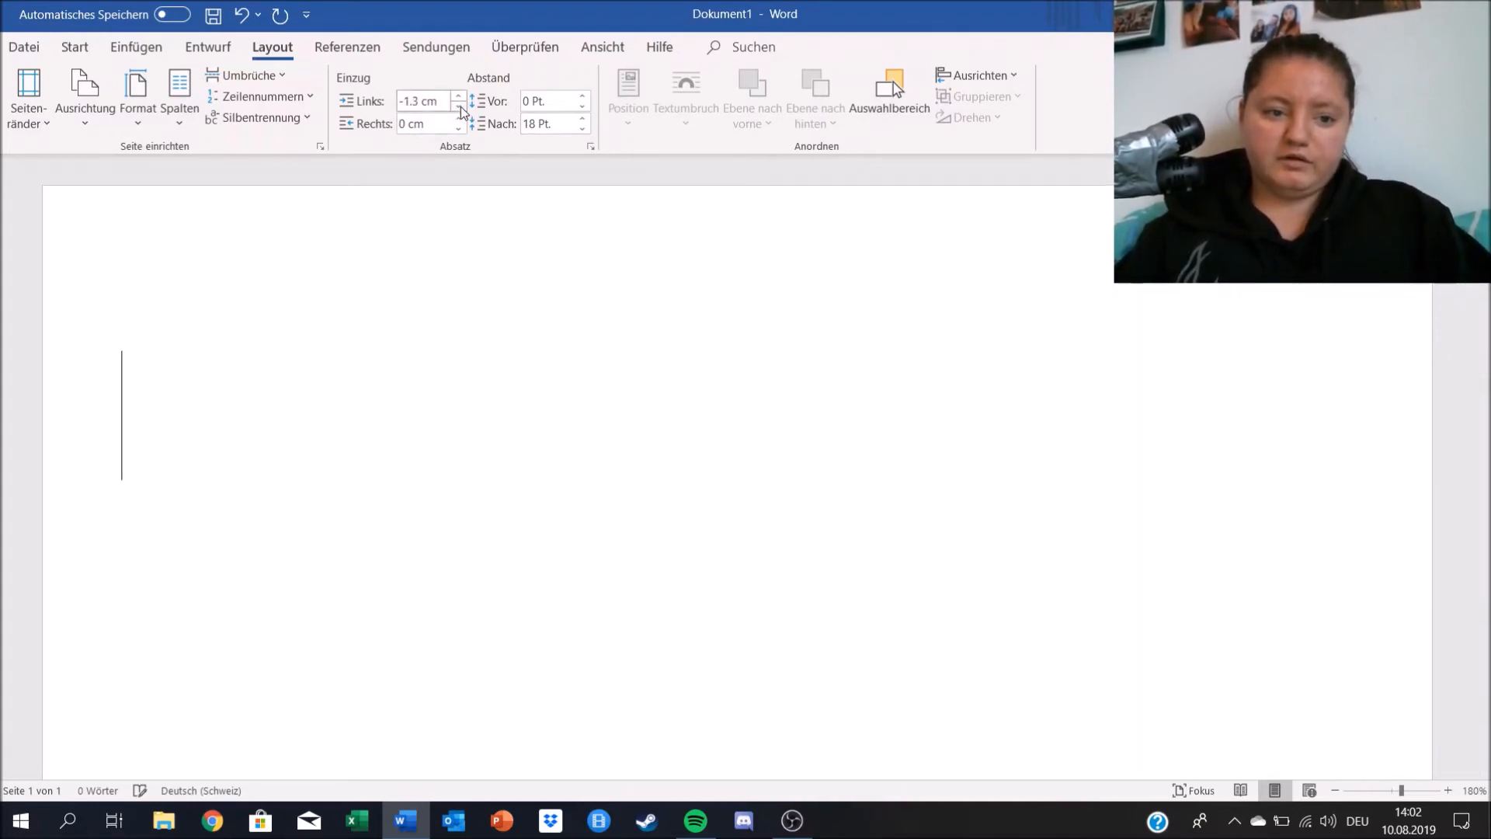
{"action": "left_click", "coordinate": [458, 108]}
{"action": "left_click", "coordinate": [459, 108]}
{"action": "left_click", "coordinate": [459, 108]}
{"action": "left_click", "coordinate": [459, 108]}
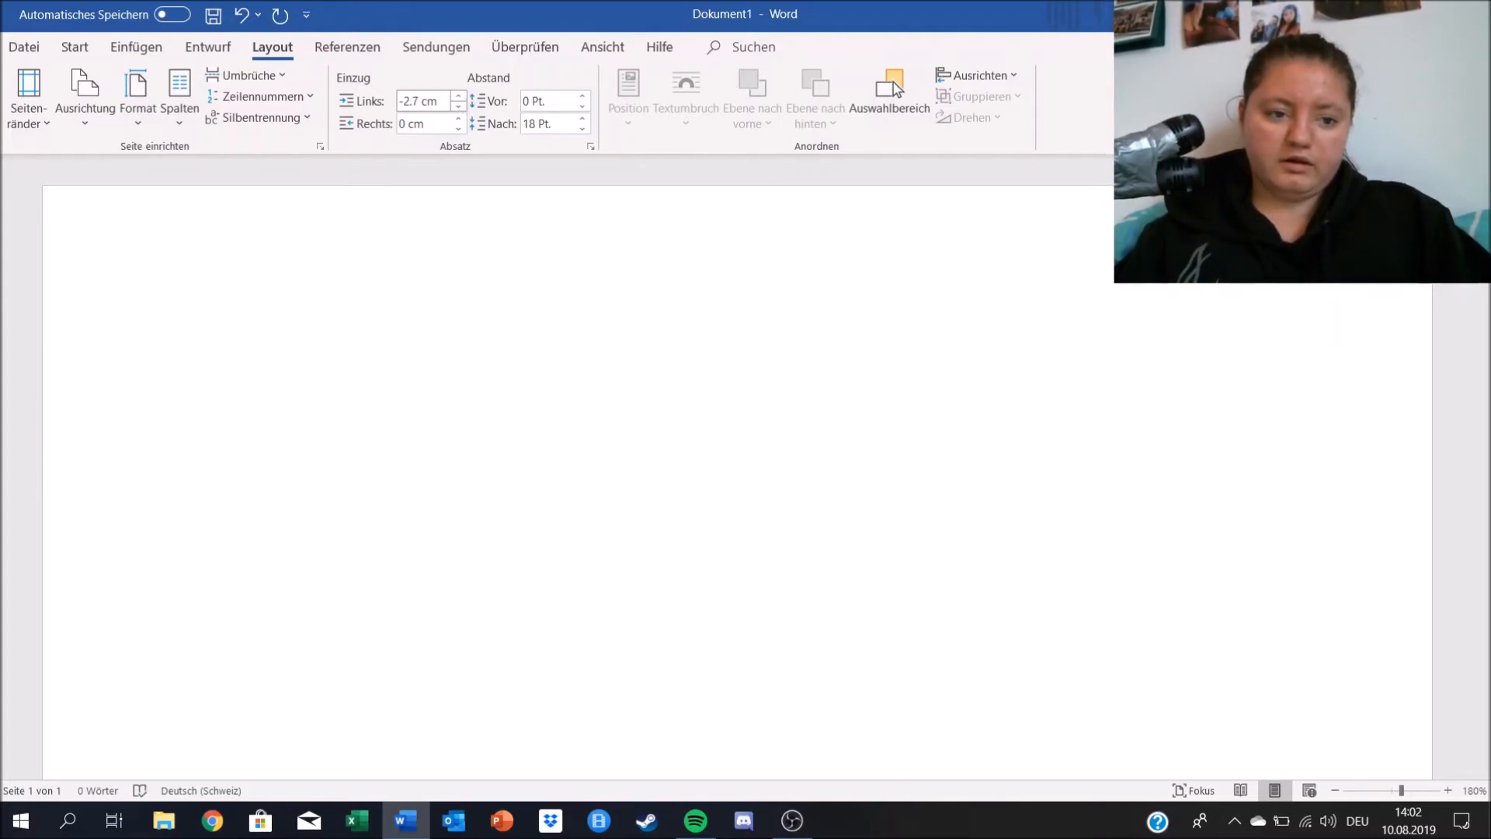
{"action": "type", "text": "dasd"}
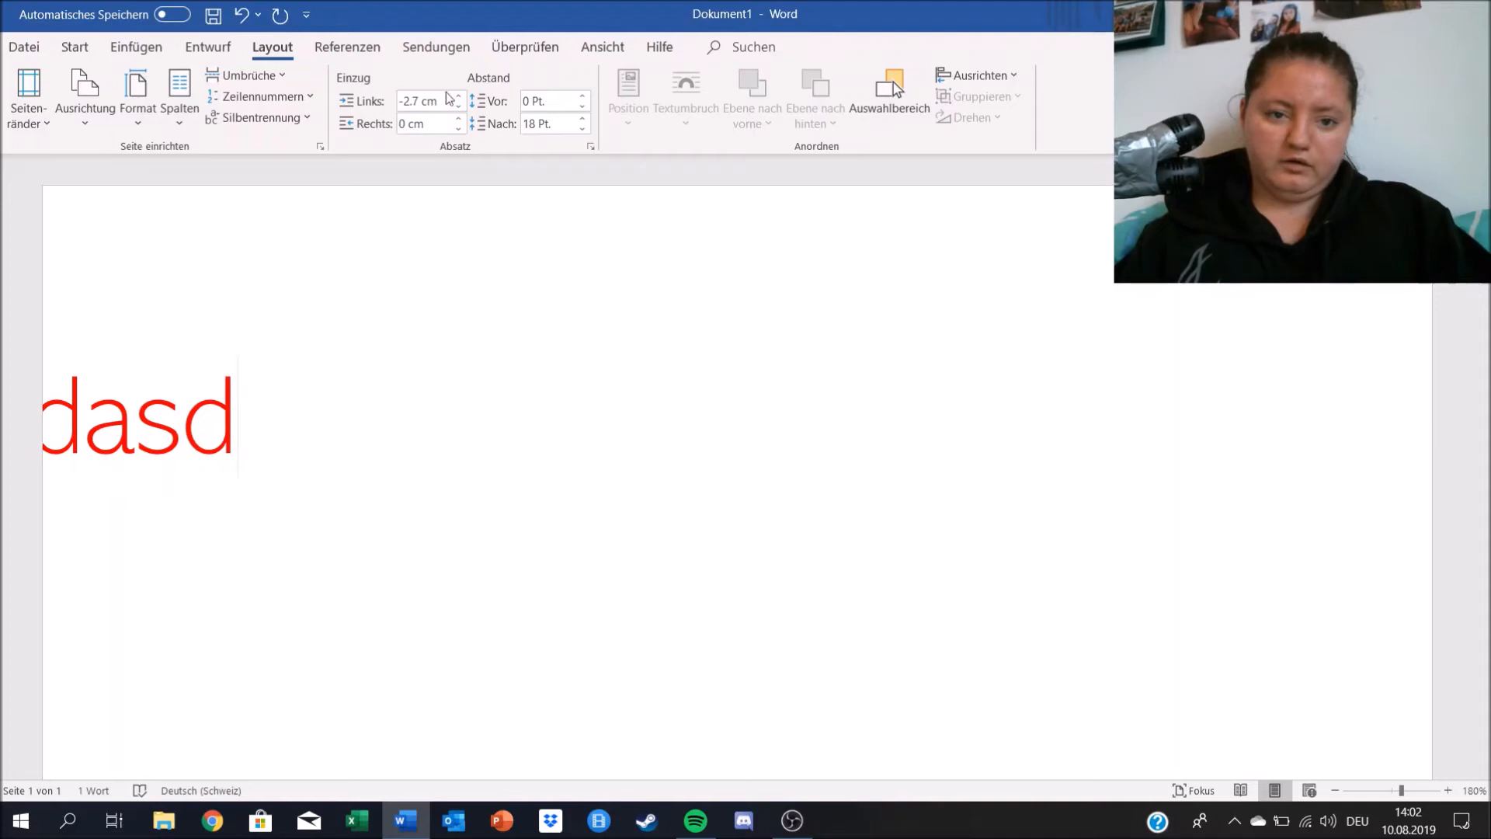
- Demonstrate shifting "dasd" by raising and lowering its left indent, and finish with the left indent at 0 cm
{"action": "left_click", "coordinate": [458, 96]}
{"action": "left_click", "coordinate": [458, 97]}
{"action": "left_click", "coordinate": [458, 97]}
{"action": "left_click", "coordinate": [458, 97]}
{"action": "left_click", "coordinate": [458, 97]}
{"action": "left_click_drag", "start_coordinate": [458, 98], "coordinate": [463, 104]}
{"action": "left_click", "coordinate": [463, 105]}
{"action": "left_click", "coordinate": [463, 105]}
{"action": "left_click", "coordinate": [463, 104]}
{"action": "left_click", "coordinate": [462, 104]}
{"action": "left_click", "coordinate": [463, 104]}
{"action": "left_click", "coordinate": [463, 104]}
{"action": "left_click", "coordinate": [462, 106]}
{"action": "left_click", "coordinate": [462, 106]}
{"action": "left_click", "coordinate": [463, 98]}
{"action": "left_click", "coordinate": [464, 98]}
{"action": "left_click", "coordinate": [464, 98]}
{"action": "left_click", "coordinate": [463, 98]}
{"action": "left_click", "coordinate": [463, 98]}
{"action": "left_click", "coordinate": [463, 98]}
{"action": "left_click", "coordinate": [464, 98]}
{"action": "left_click", "coordinate": [463, 97]}
{"action": "left_click", "coordinate": [464, 98]}
{"action": "left_click", "coordinate": [464, 97]}
{"action": "left_click", "coordinate": [464, 98]}
{"action": "left_click", "coordinate": [464, 98]}
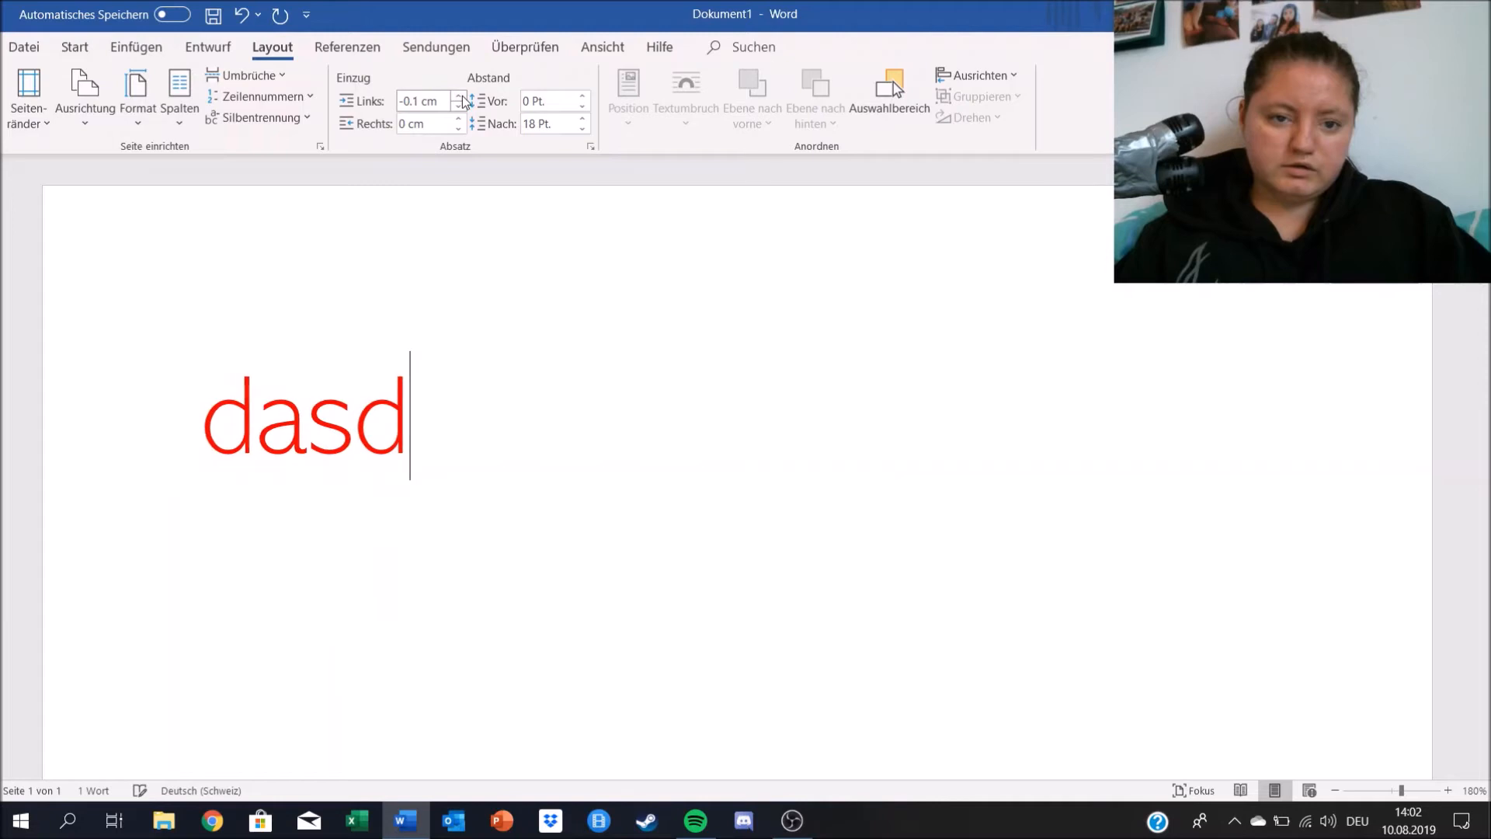
{"action": "left_click", "coordinate": [463, 98]}
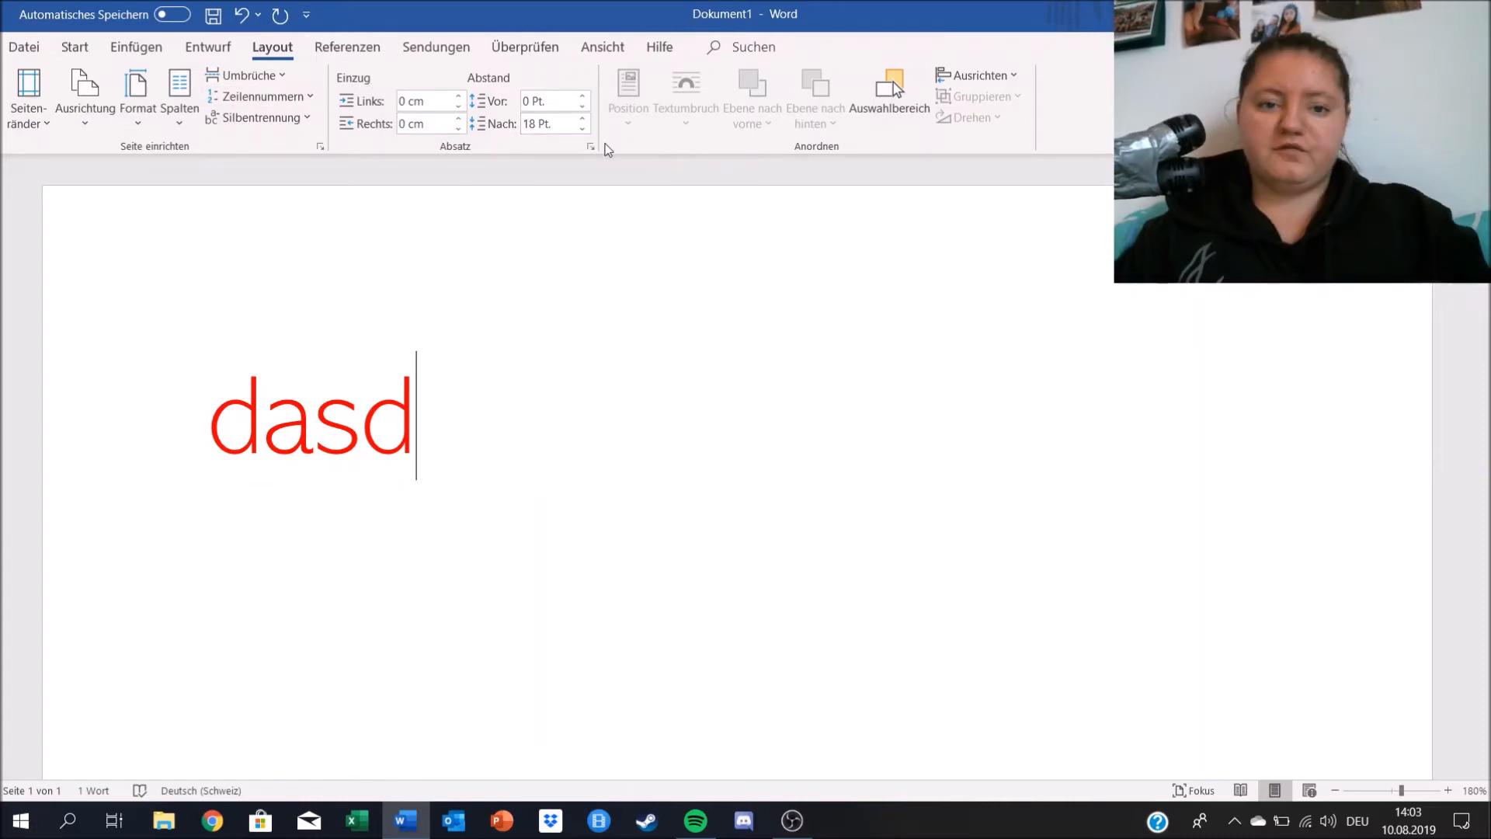
- Examine the built-in table of contents designs without inserting one, and look over the mailings and review commands
{"action": "left_click", "coordinate": [354, 51]}
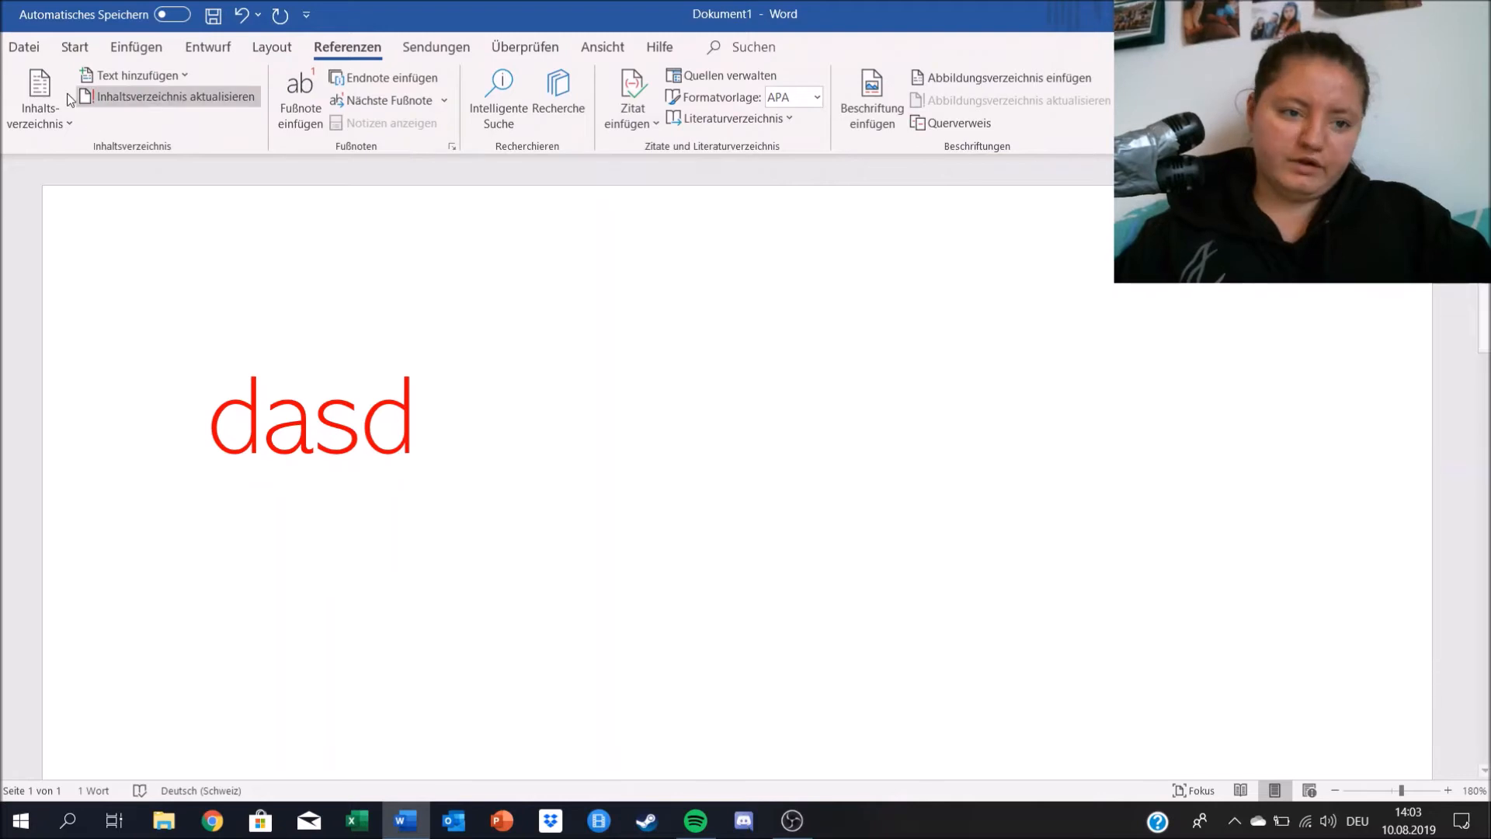
{"action": "left_click", "coordinate": [57, 126]}
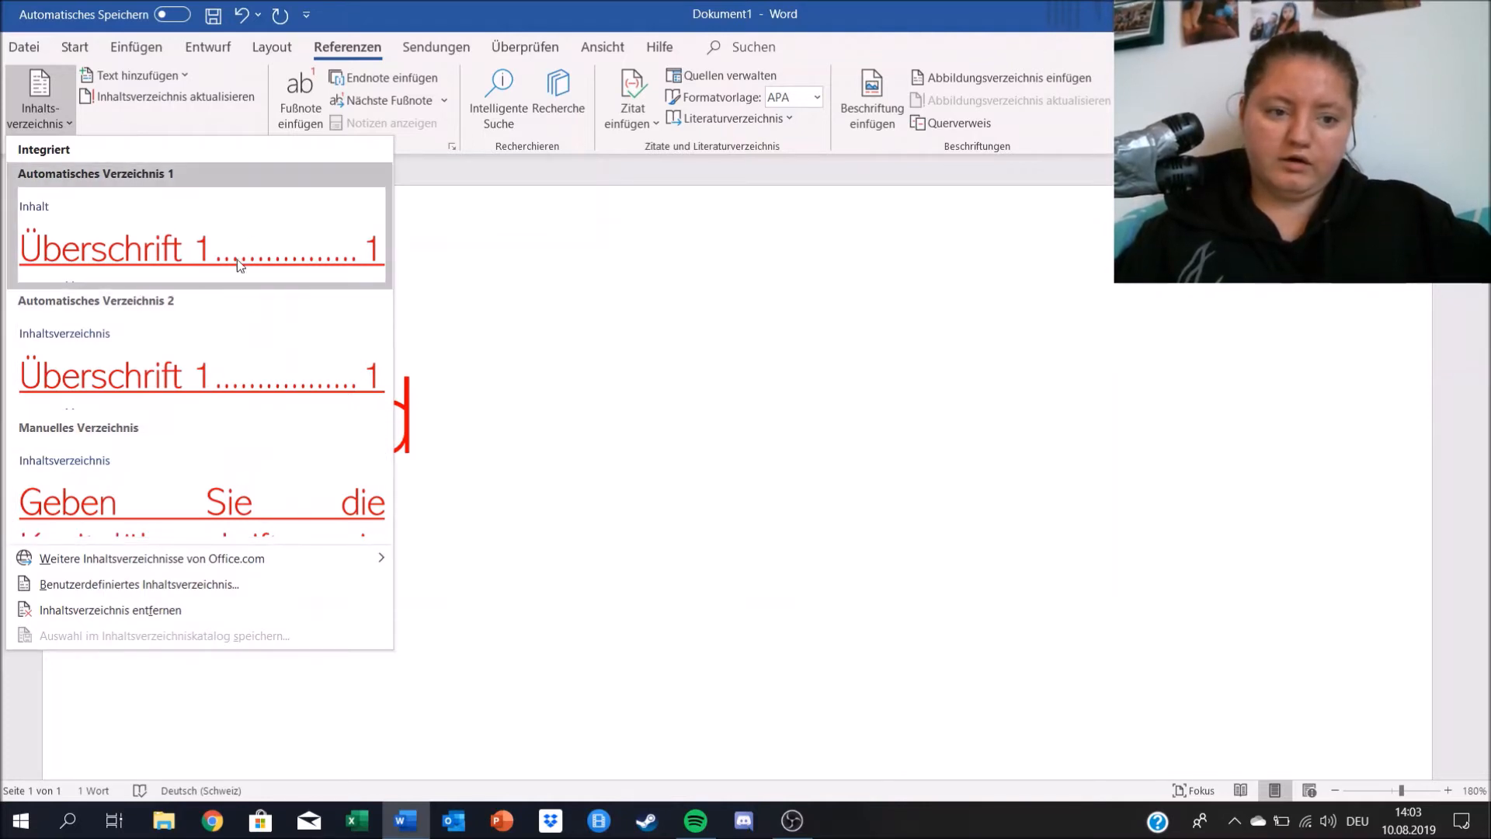
{"action": "left_click", "coordinate": [732, 313]}
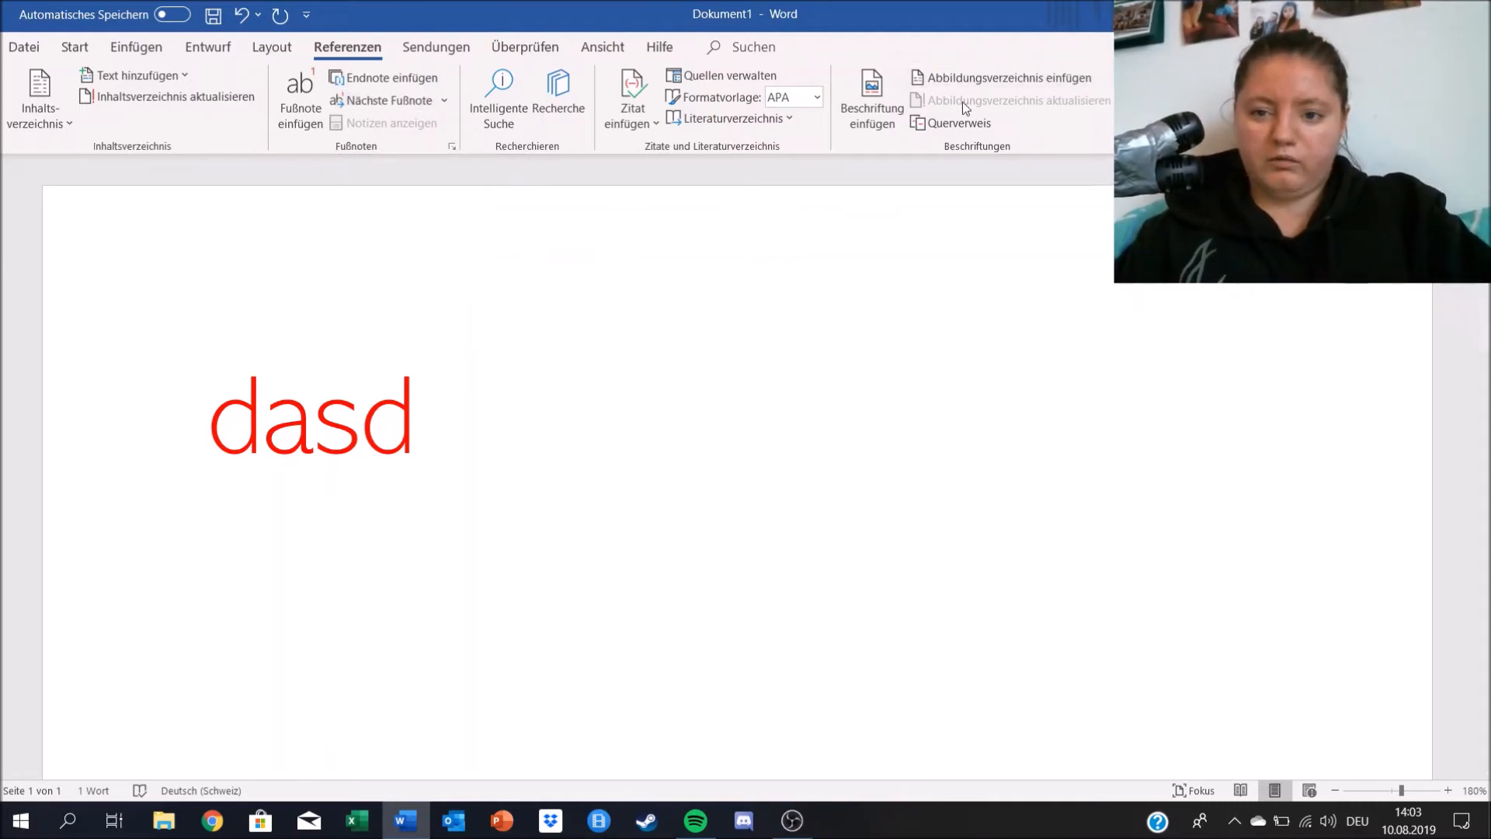
{"action": "left_click", "coordinate": [435, 49]}
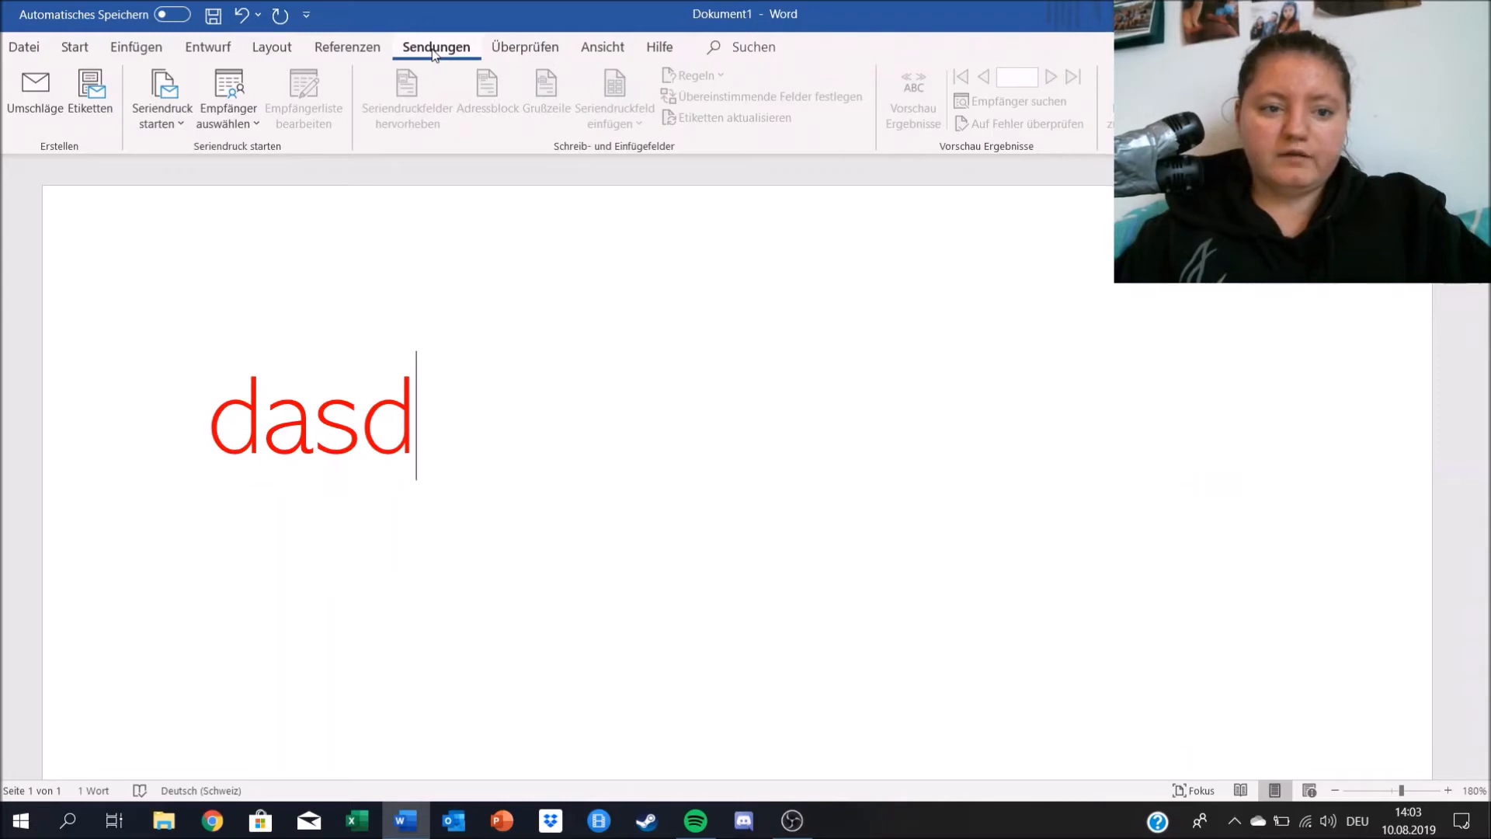
{"action": "left_click", "coordinate": [541, 53]}
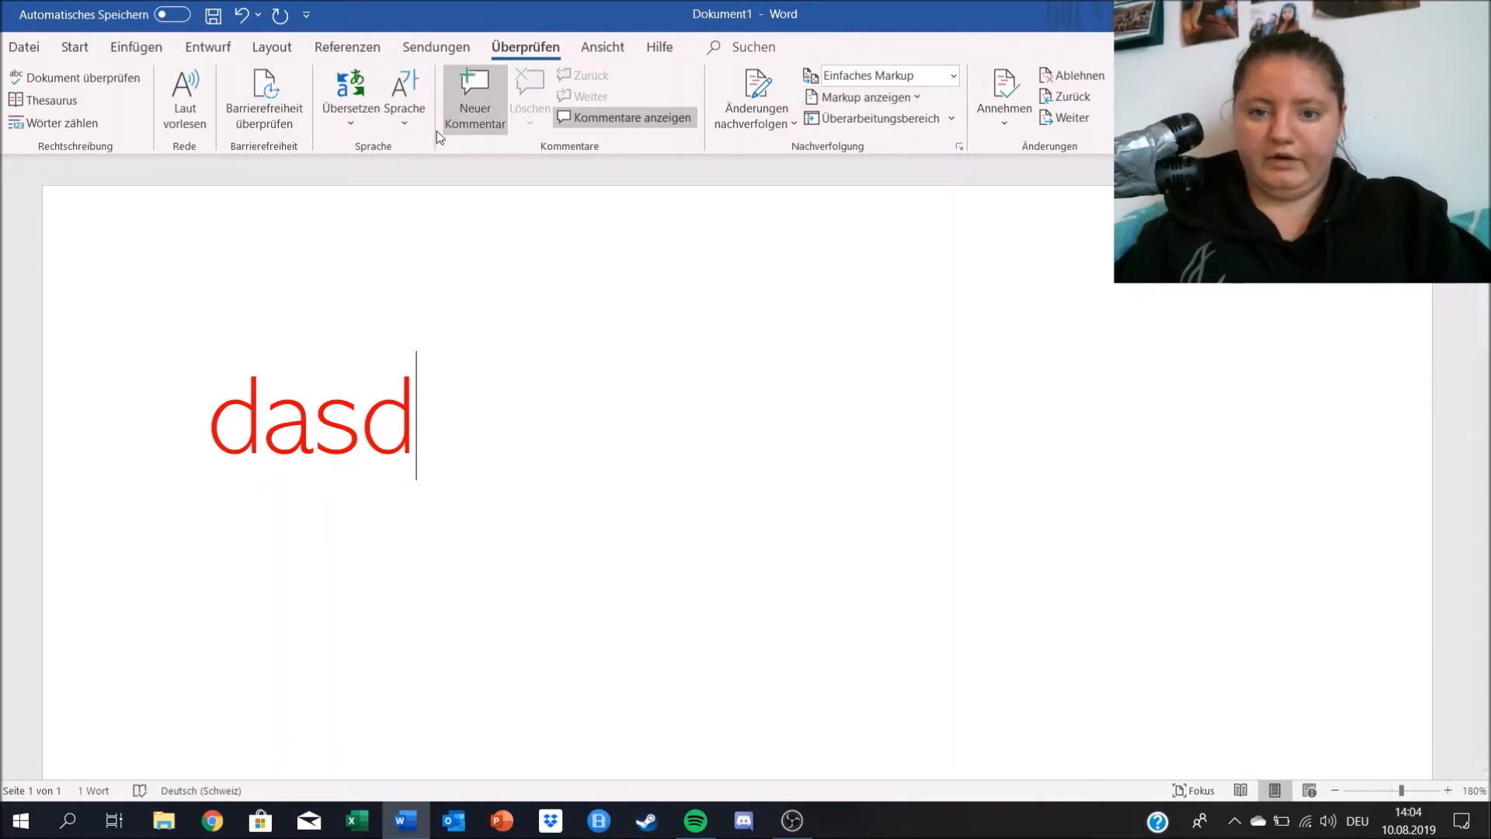
- View the document in read mode and return it to the print layout view
{"action": "left_click", "coordinate": [603, 48]}
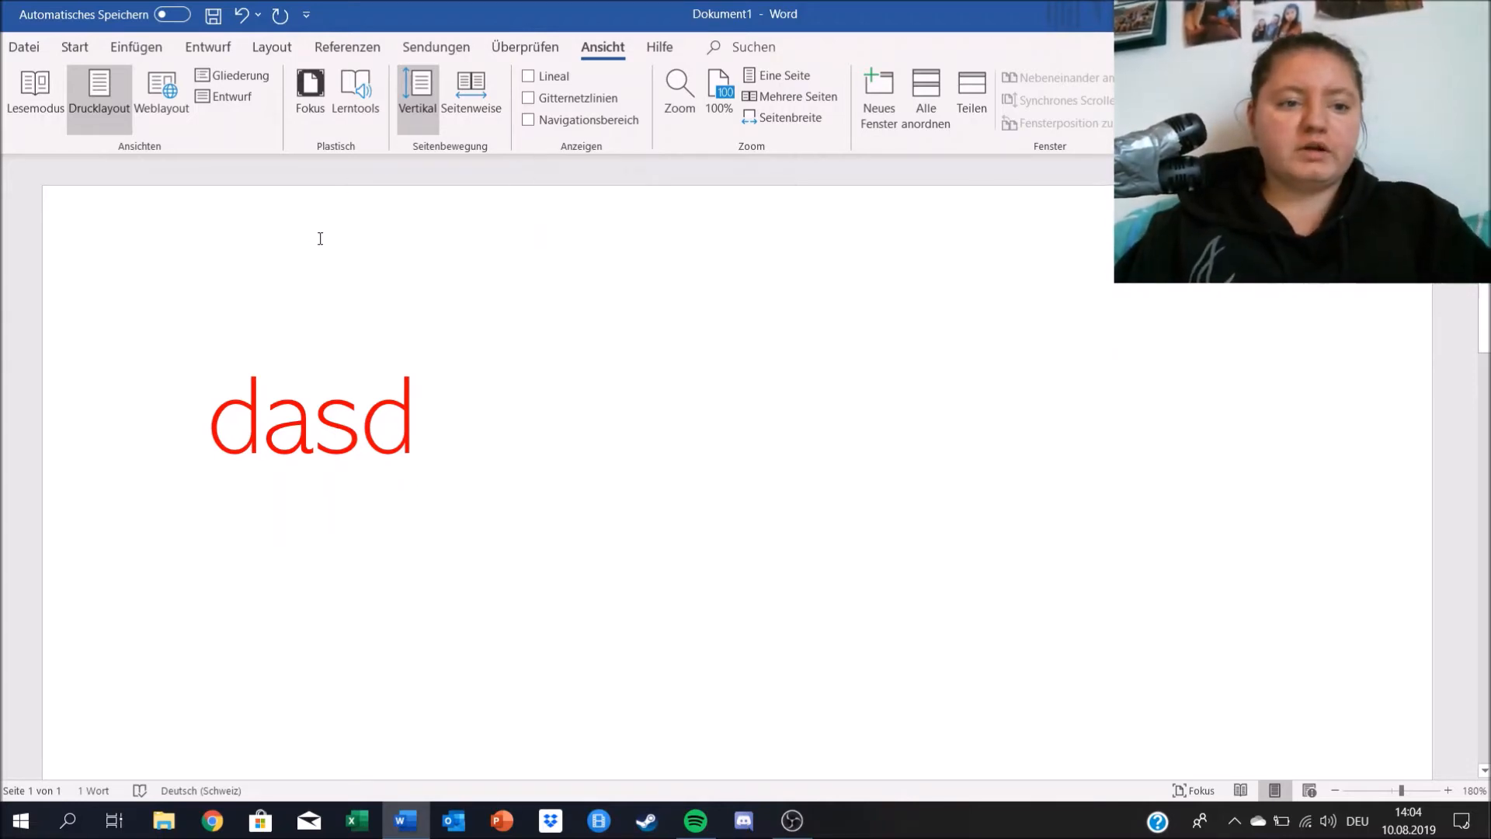
{"action": "left_click", "coordinate": [35, 109]}
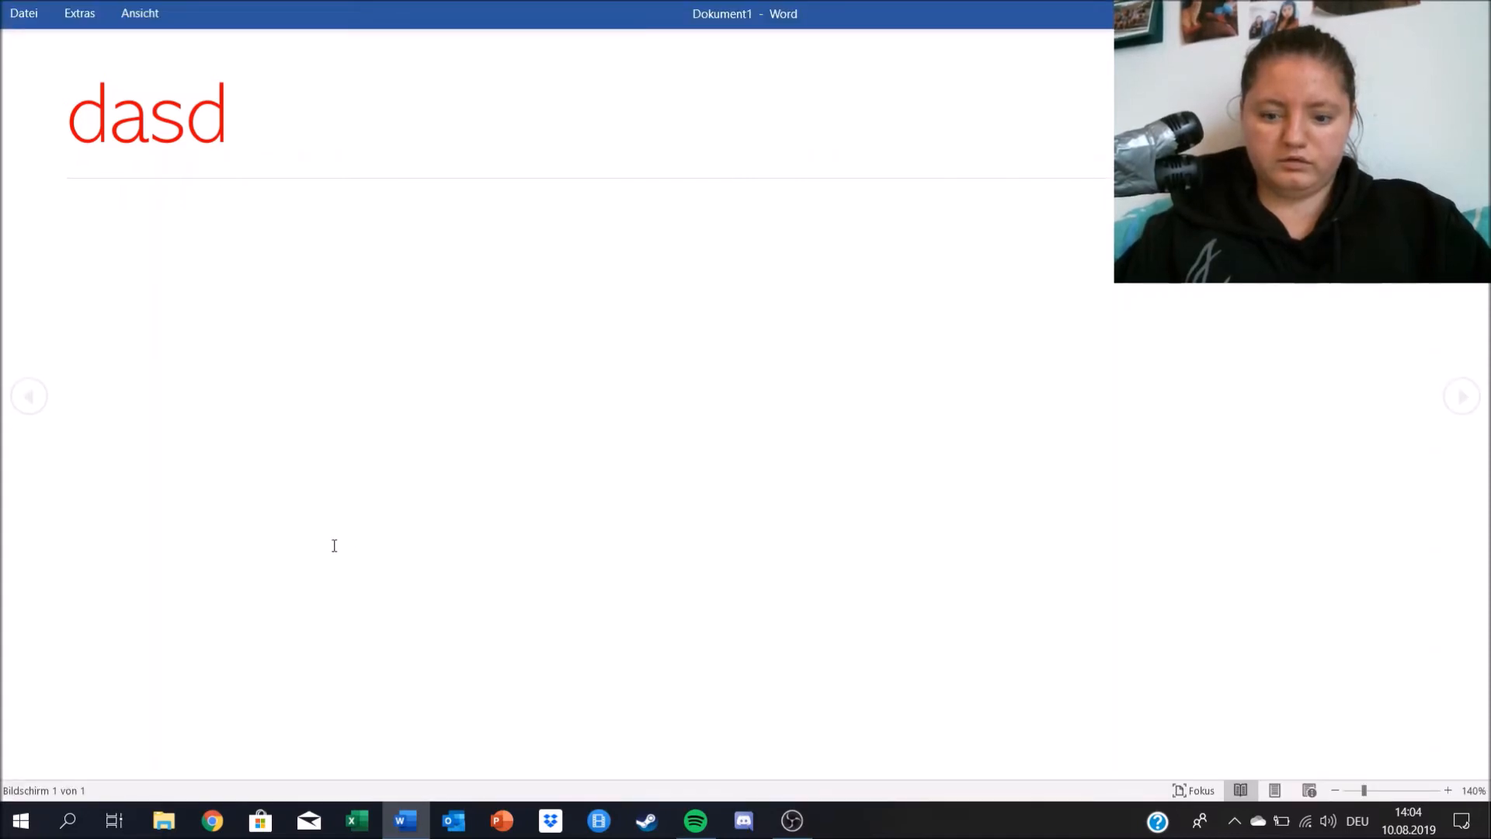
{"action": "key", "text": "Escape"}
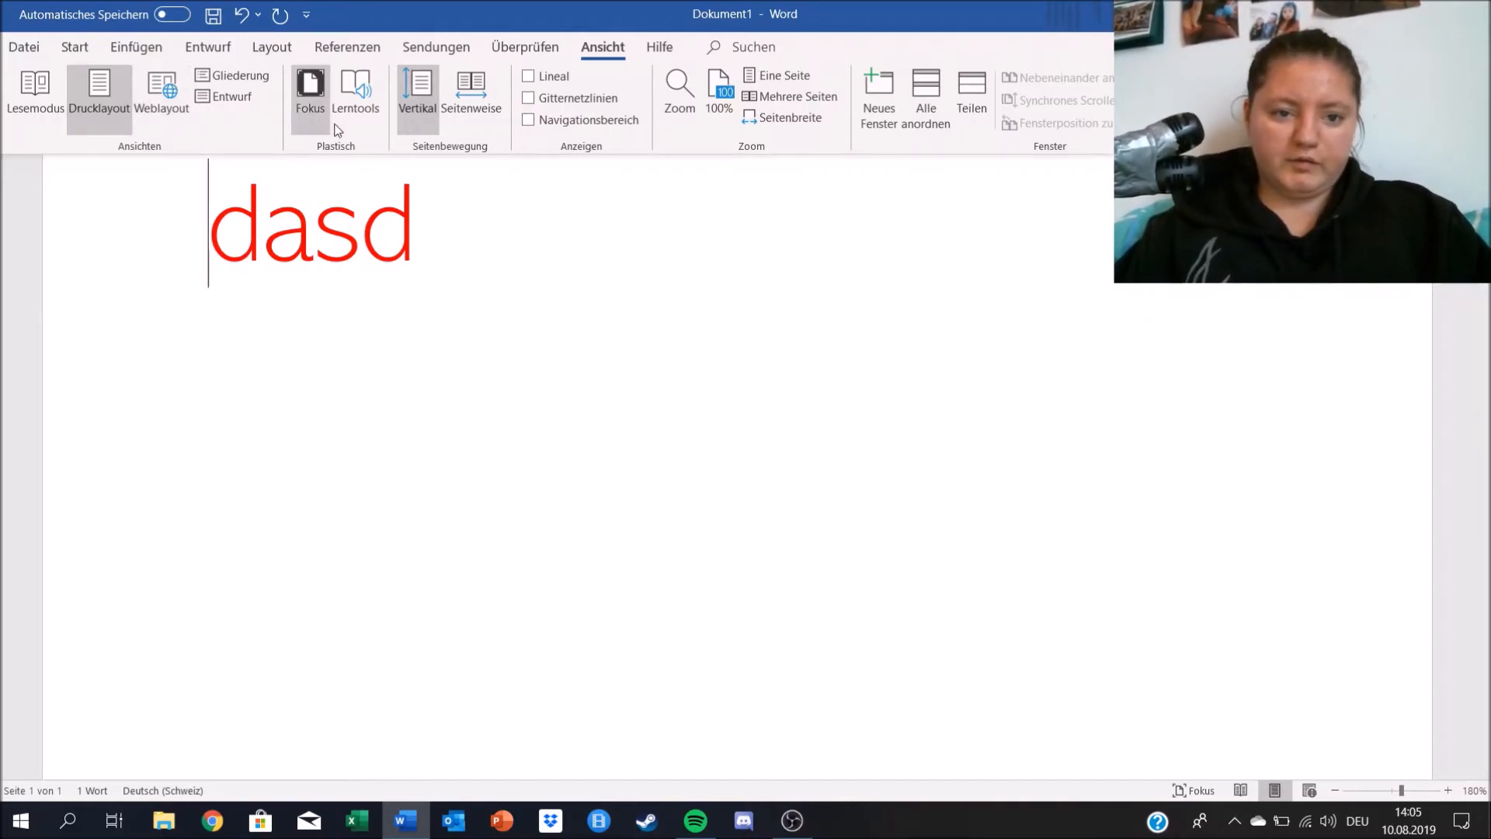
- Turn on the ruler, gridlines and navigation pane, and hide the gridlines and ruler again
{"action": "left_click", "coordinate": [529, 76]}
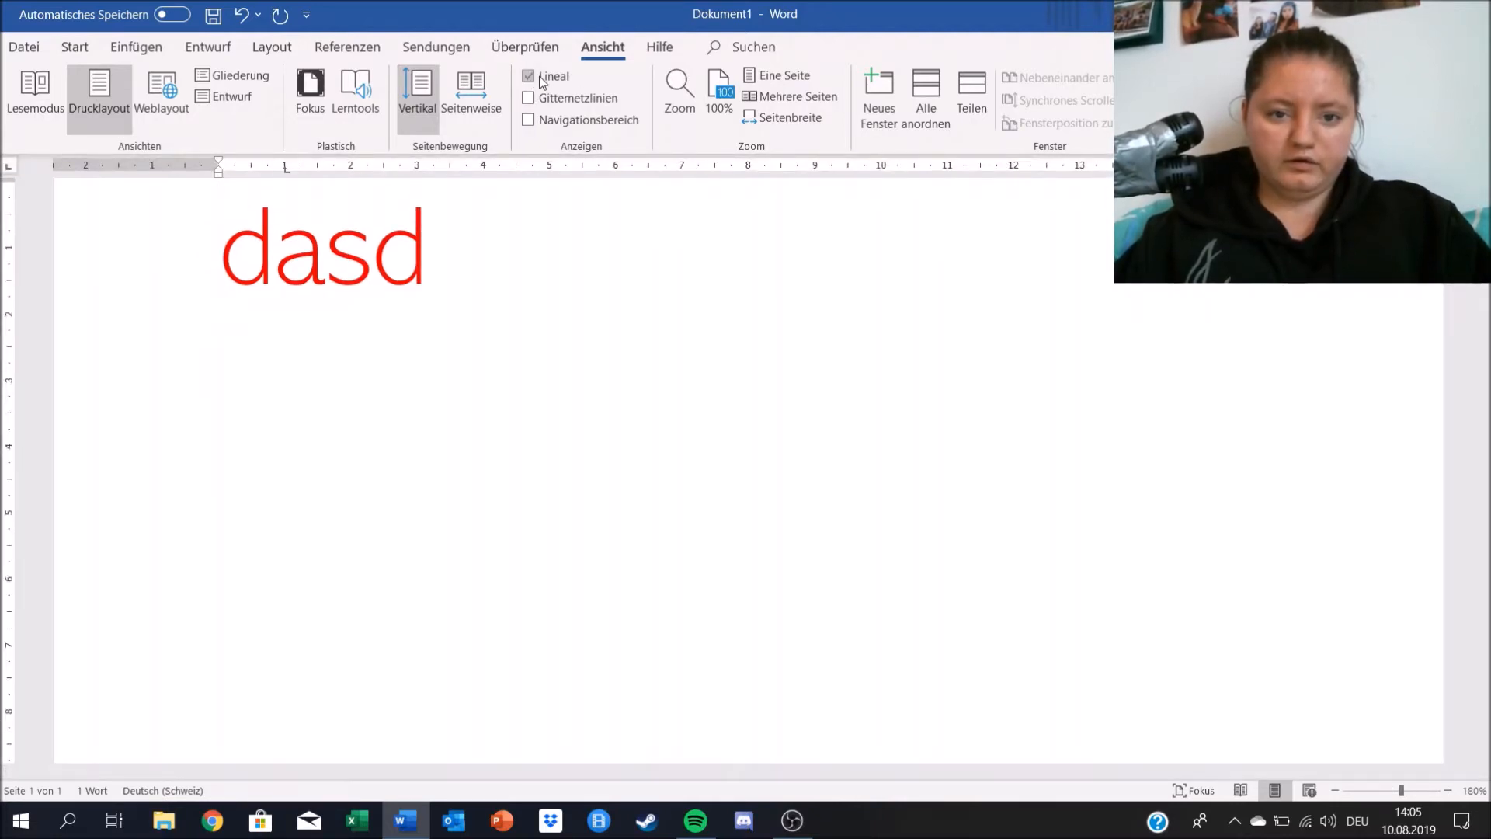
{"action": "left_click", "coordinate": [530, 99]}
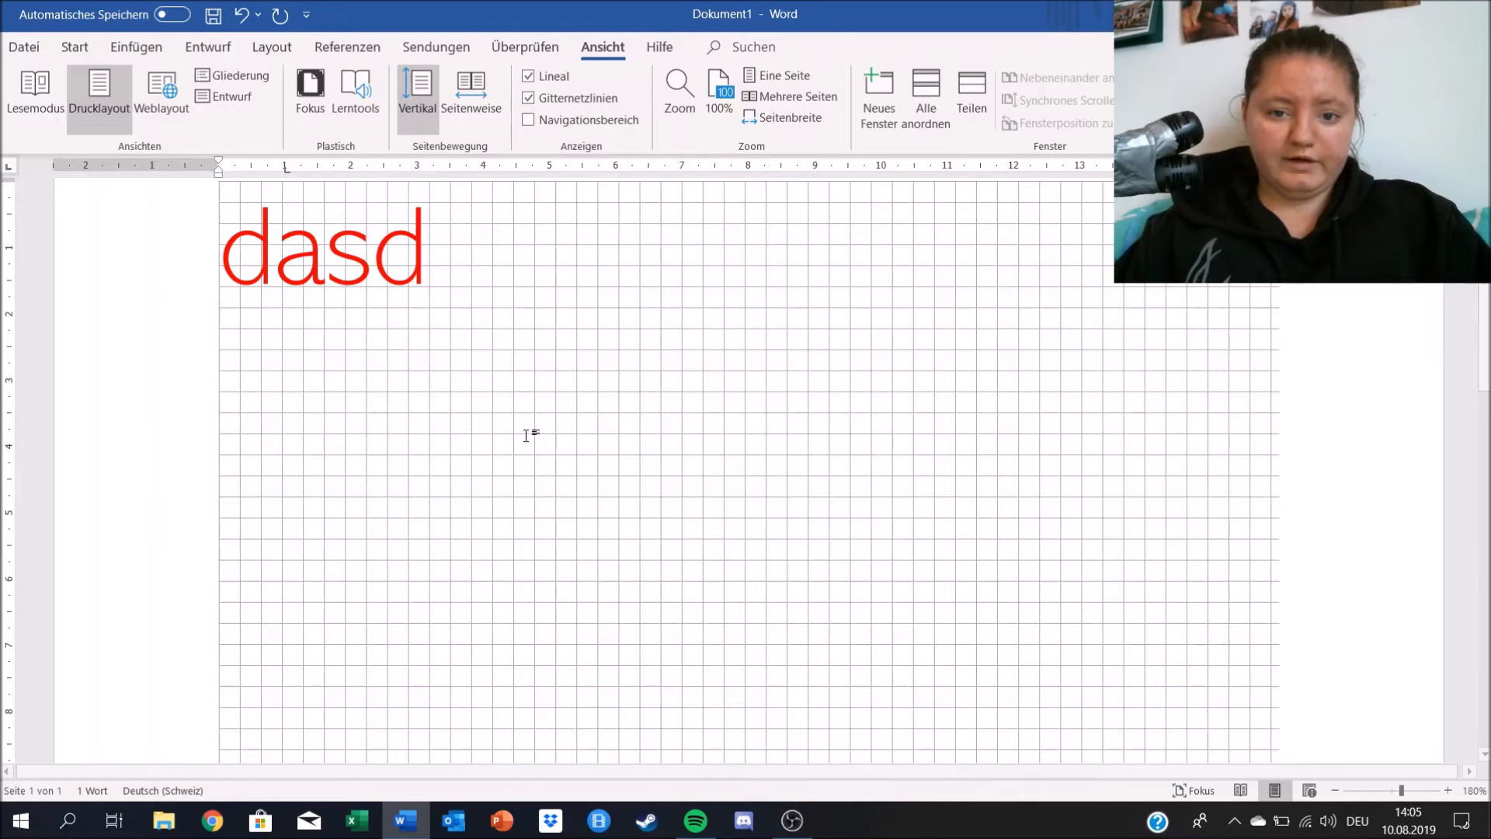
{"action": "left_click", "coordinate": [528, 121]}
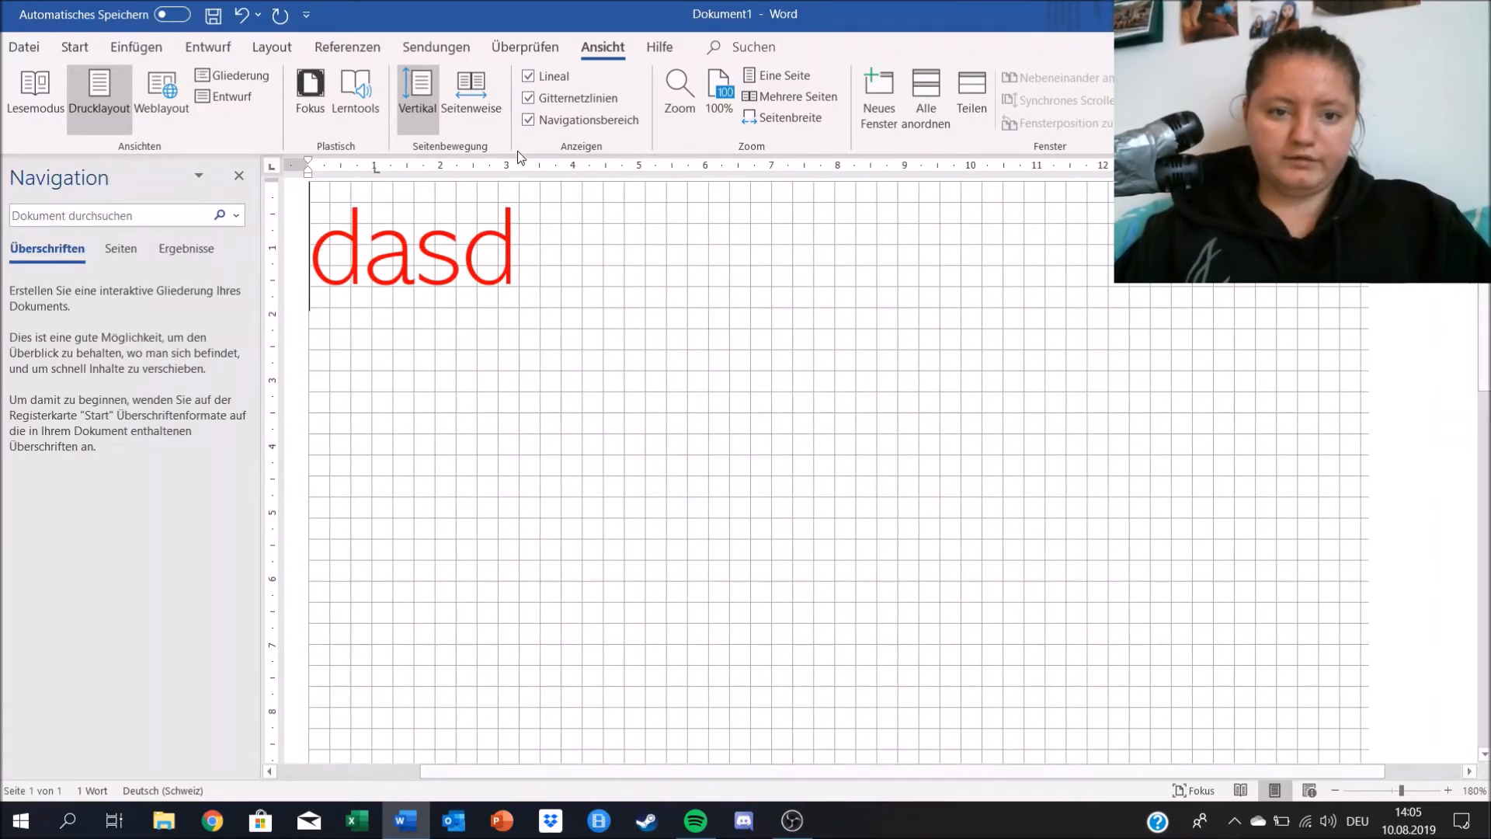
{"action": "left_click", "coordinate": [528, 98]}
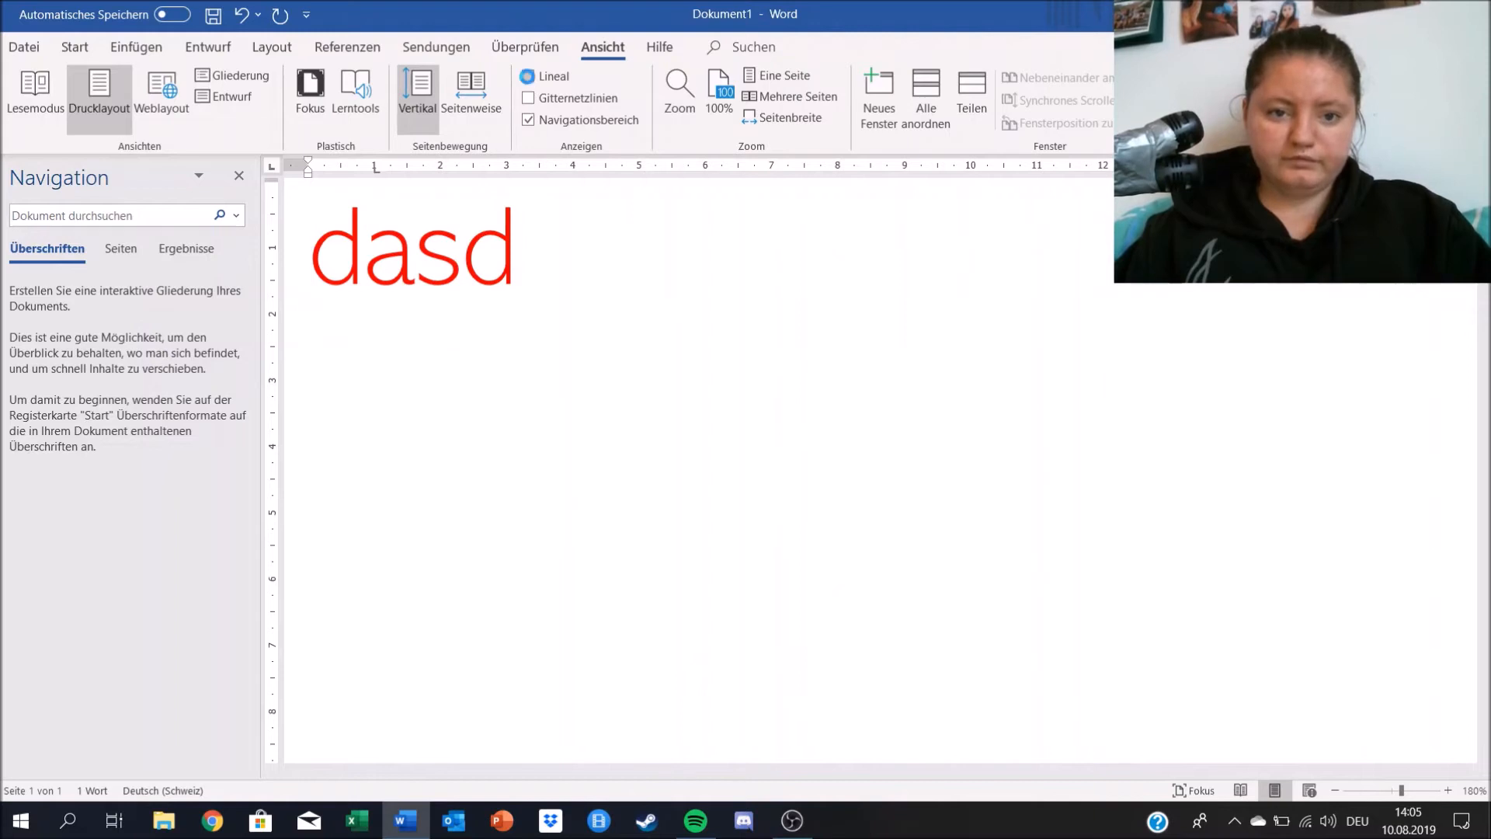
{"action": "left_click", "coordinate": [528, 76]}
- Extend "dasd" with several lines of the letter e and add the word "gagi" below, separated by a blank paragraph
{"action": "left_click", "coordinate": [585, 233]}
{"action": "type", "text": "eeeeeeeeeeee"}
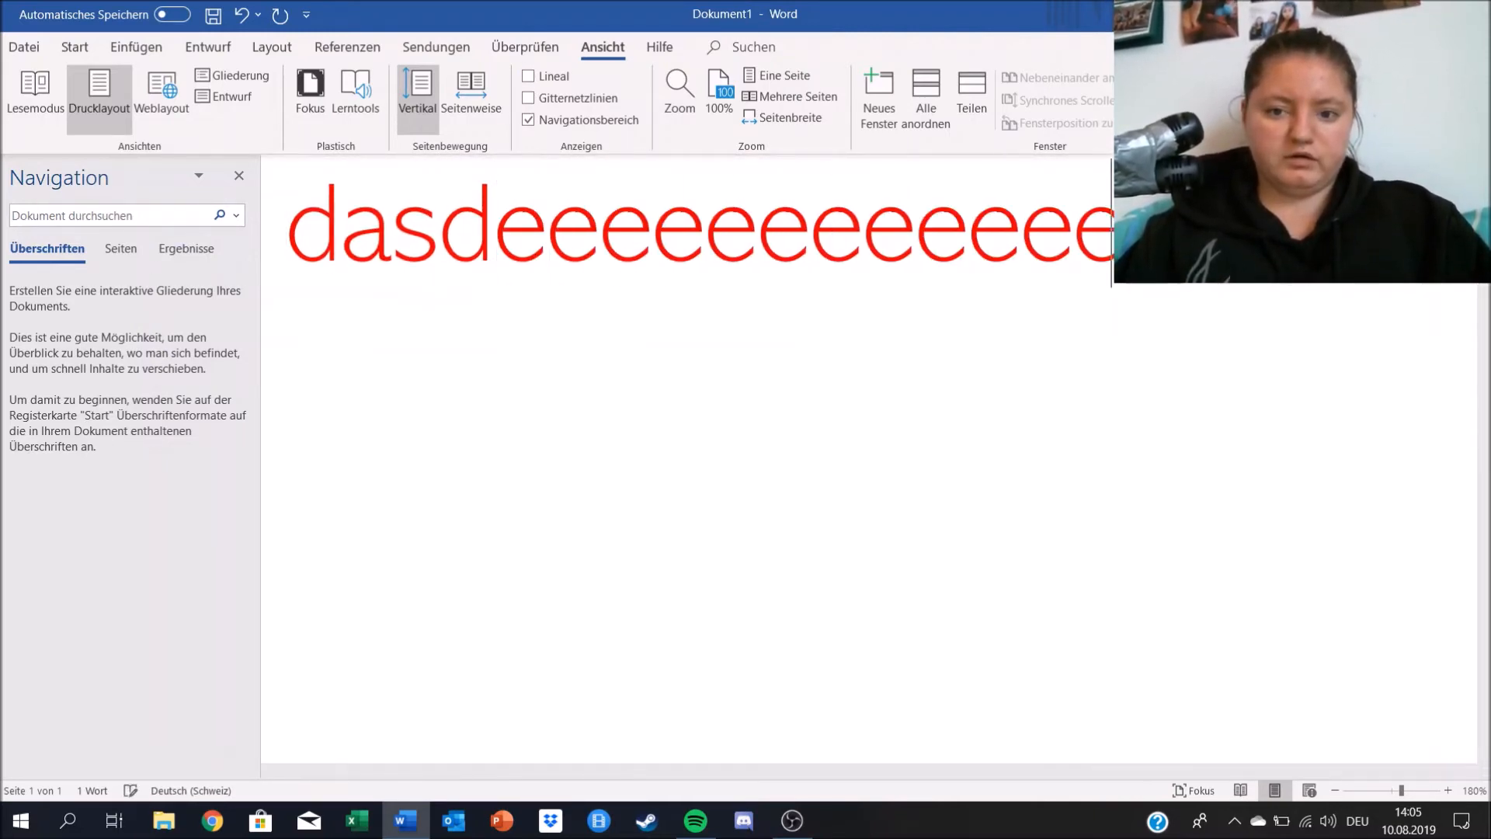
{"action": "type", "text": "eeeeeeeeeeeeeeeeeeeeeeeeeeeeeeeeeeeeeeeeeeeeeeeeeeeeeeeeeeeeeeeeeeeeeeeeeeeeeee"}
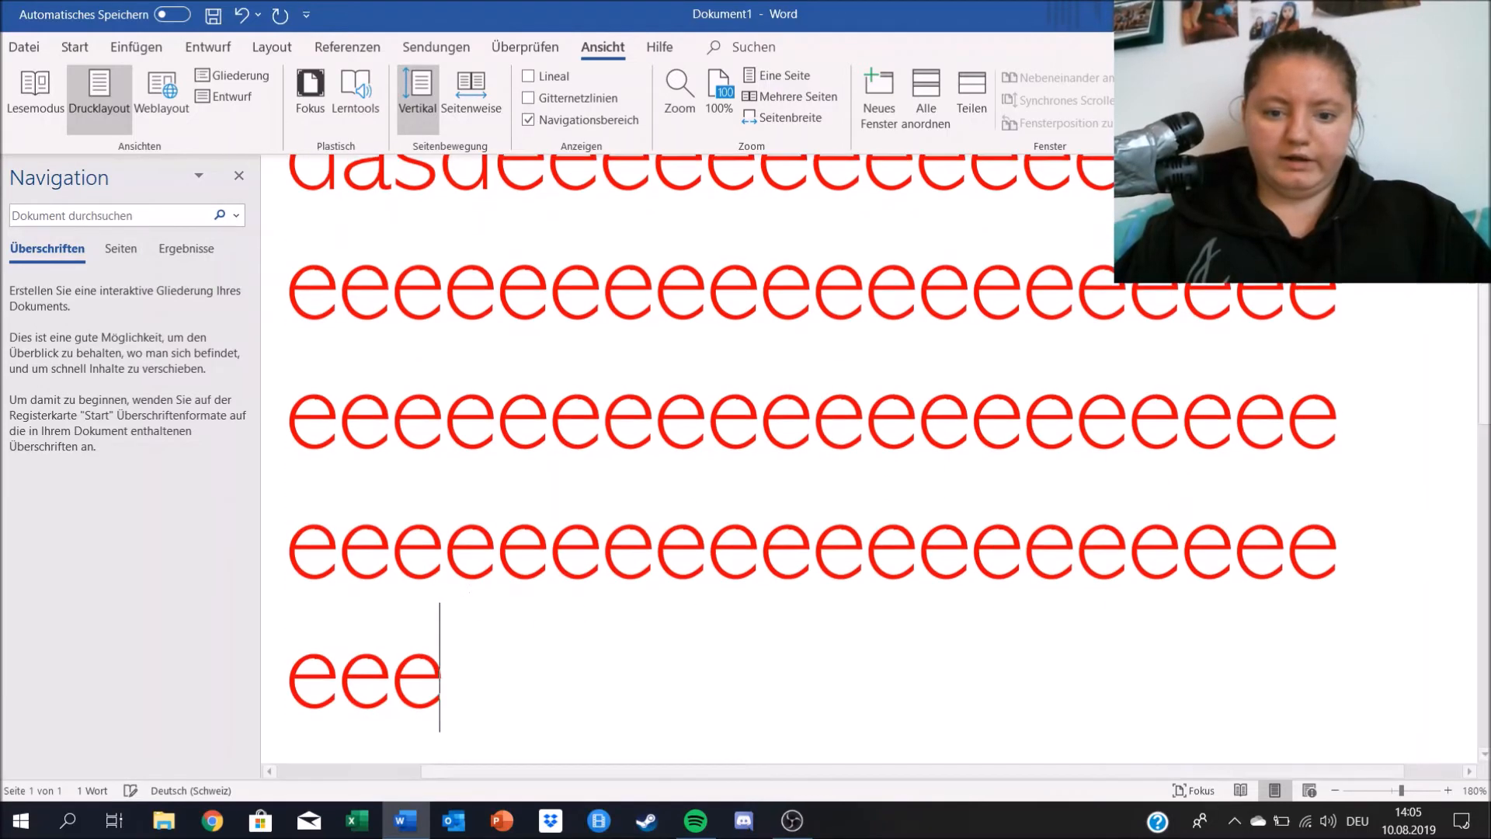
{"action": "type", "text": "eeeeeeeeee"}
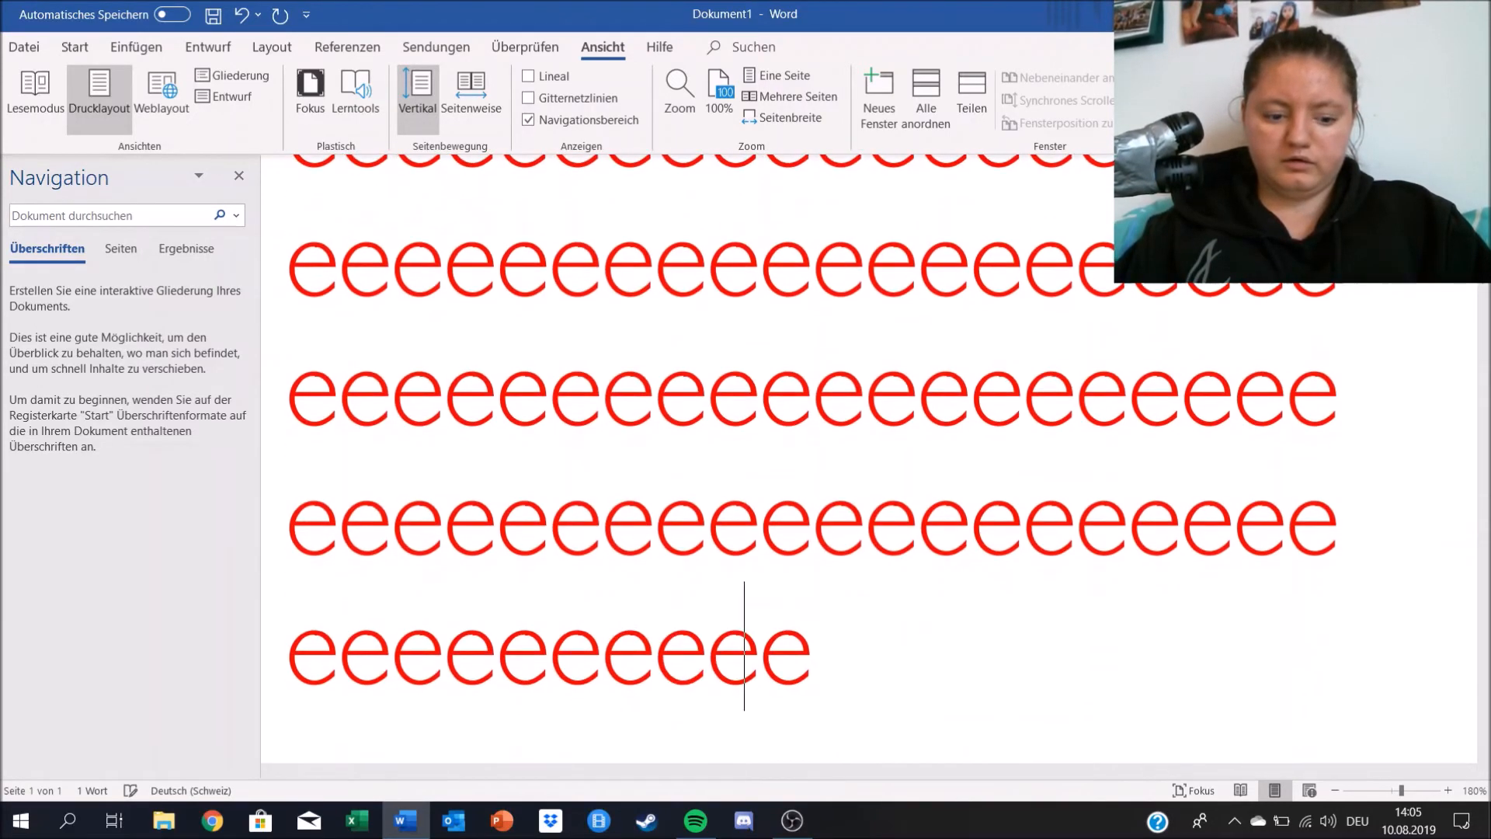
{"action": "type", "text": "eeeeeeeeeeeeeeeeeeeeeeeeeeeeeeeeeeeeeeeeeeeeeeeeee"}
{"action": "key", "text": "Return"}
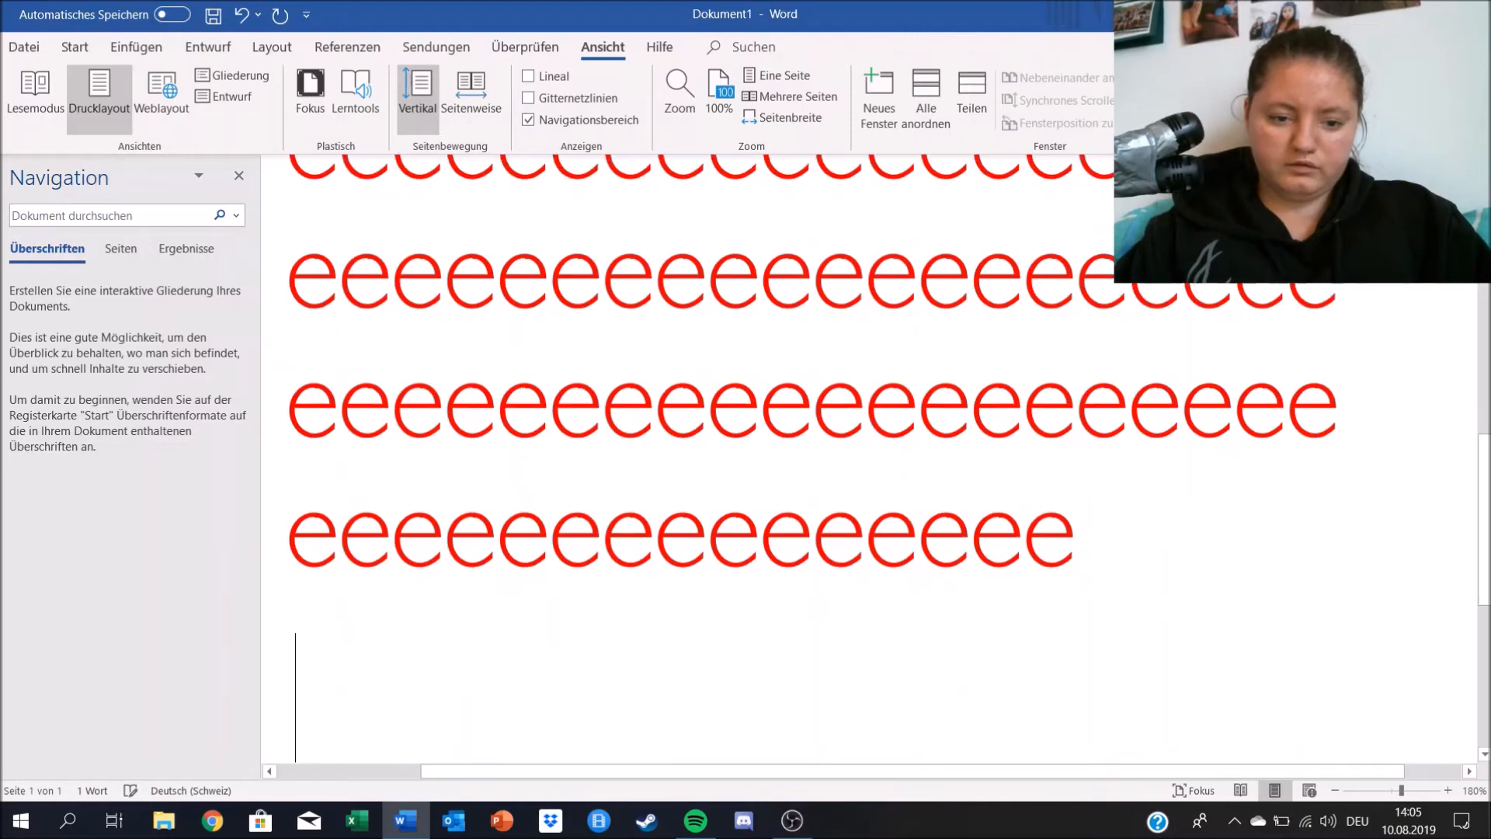
{"action": "key", "text": "Return"}
{"action": "type", "text": "gagi"}
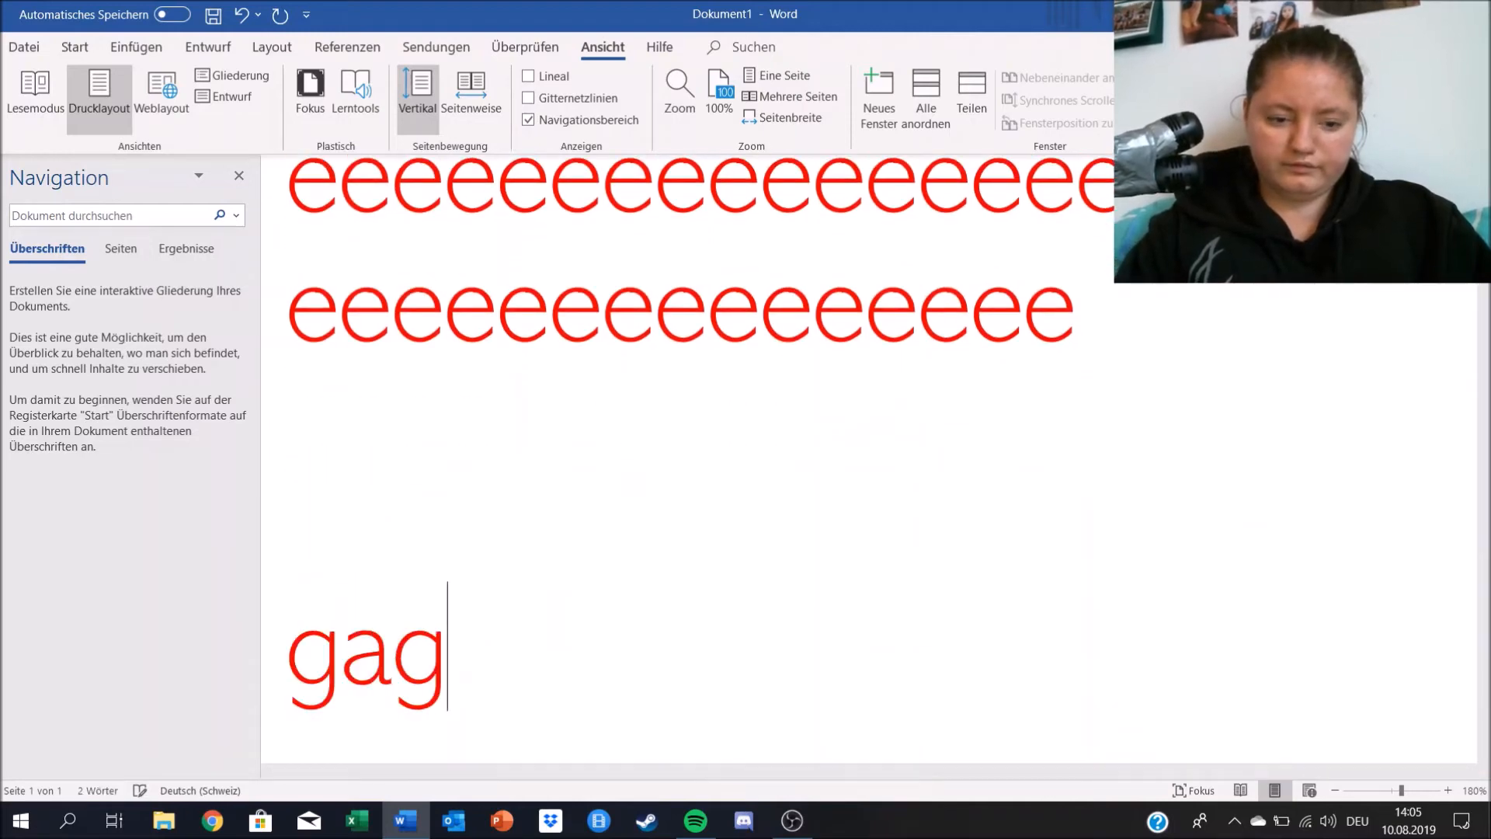
- From the start of the document, search for "gagi" and jump to its occurrence in the text
{"action": "scroll", "coordinate": [468, 525], "scroll_direction": "up", "scroll_amount": 10}
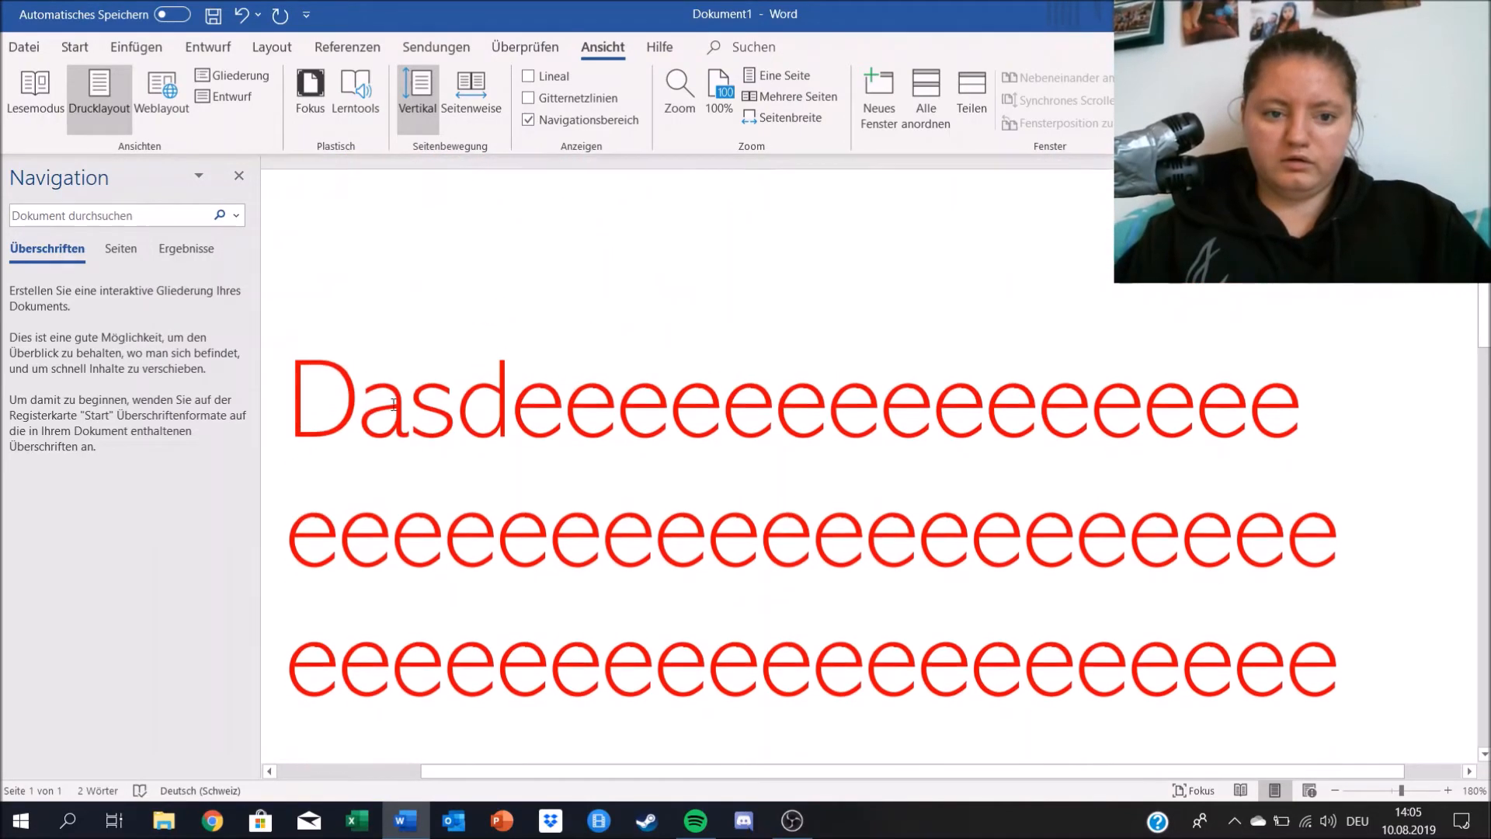
{"action": "left_click", "coordinate": [302, 406]}
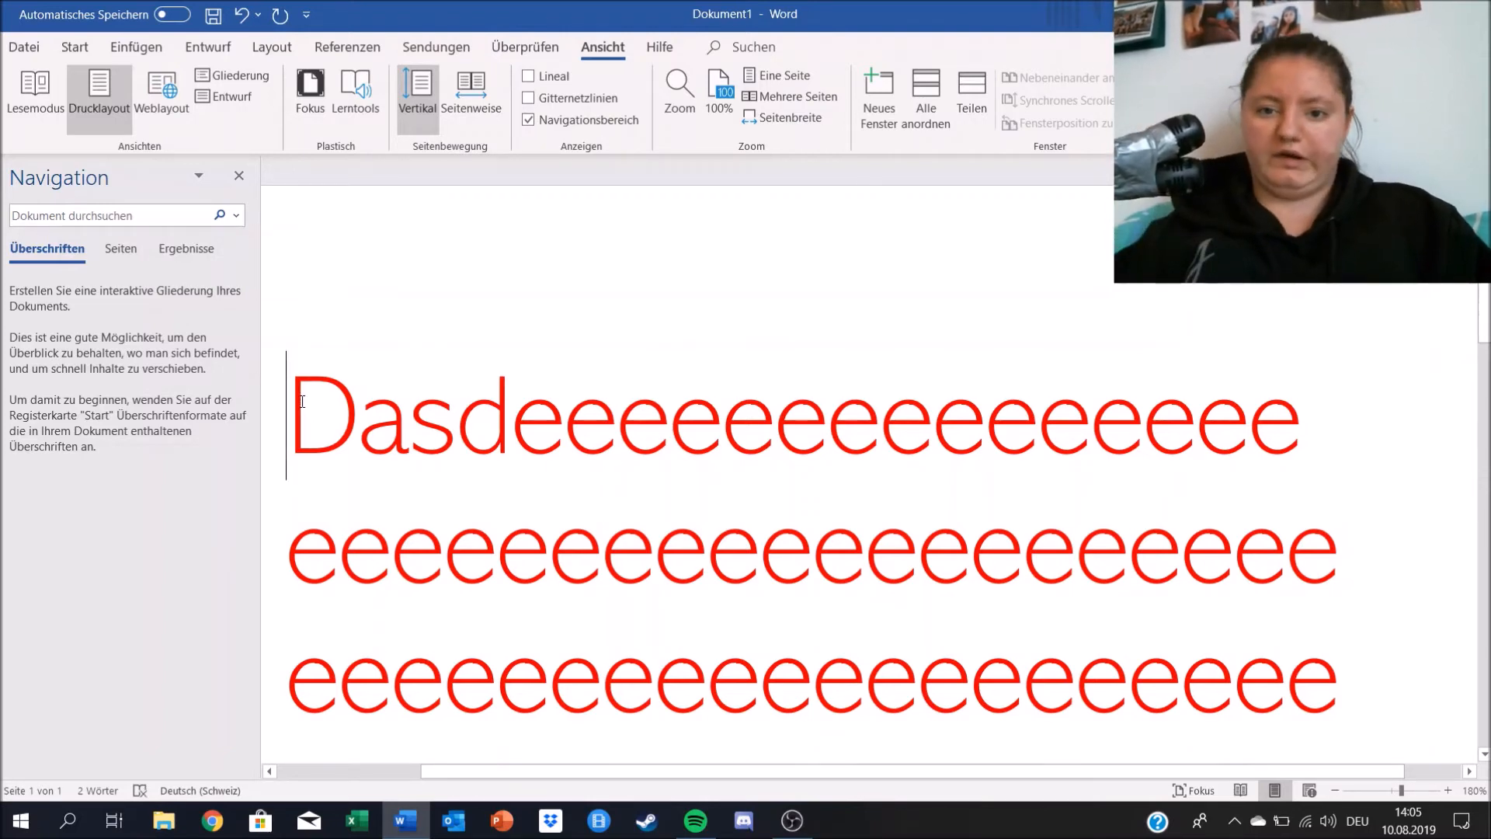
{"action": "left_click", "coordinate": [152, 221]}
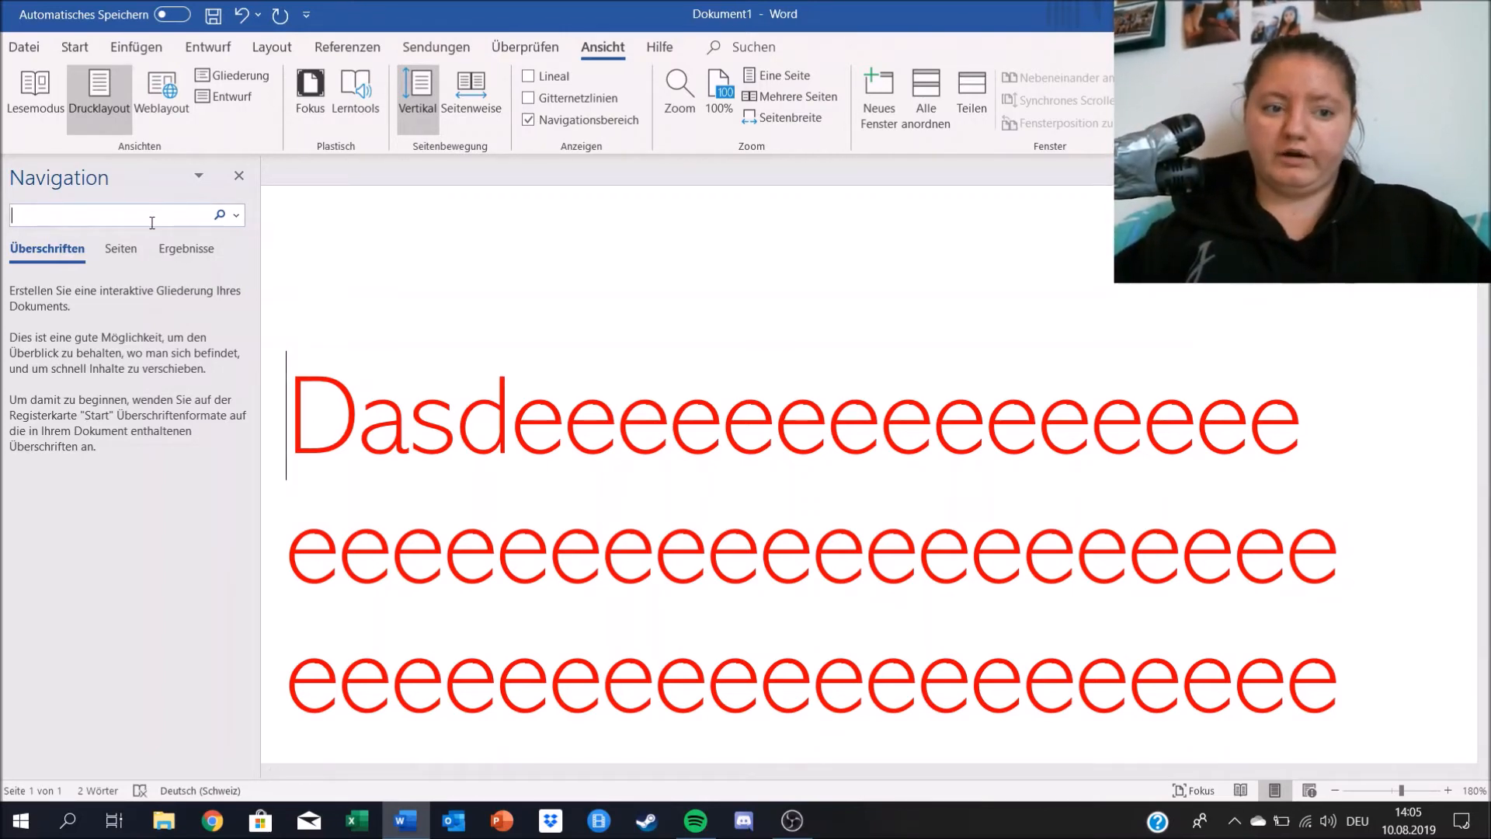
{"action": "type", "text": "gagi"}
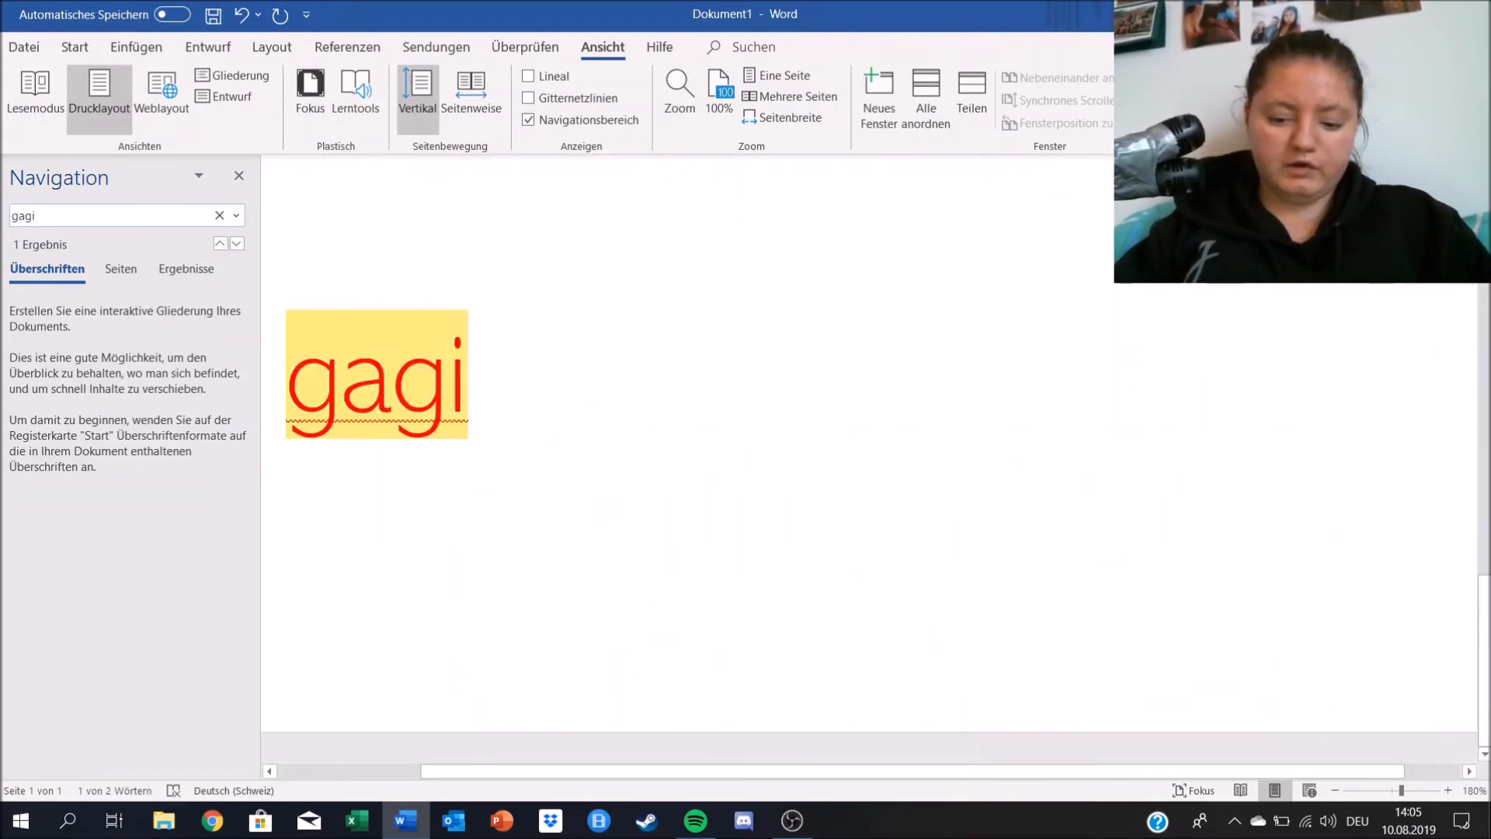
{"action": "left_click", "coordinate": [237, 243]}
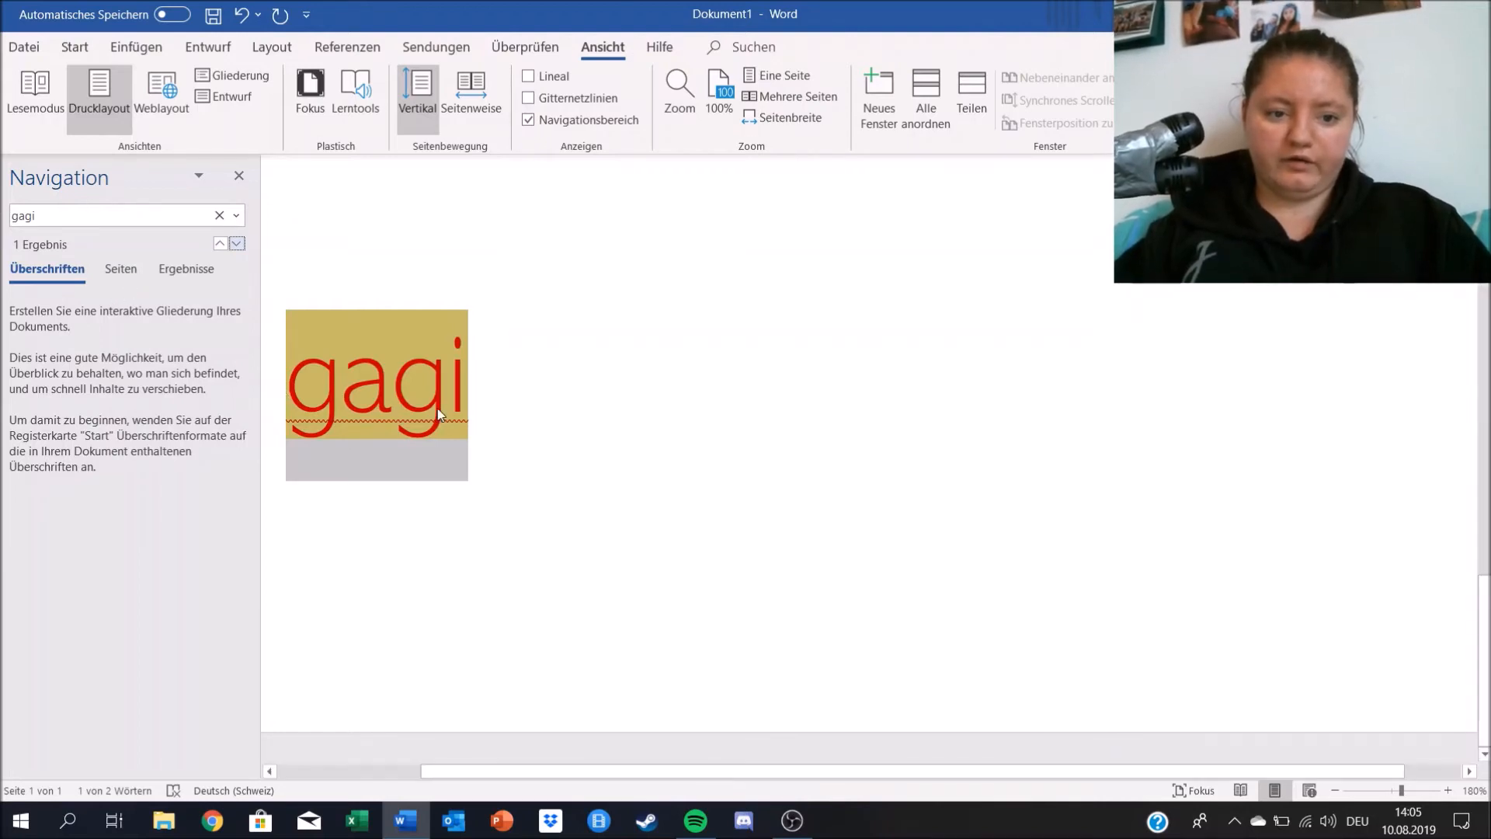
{"action": "left_click", "coordinate": [555, 417]}
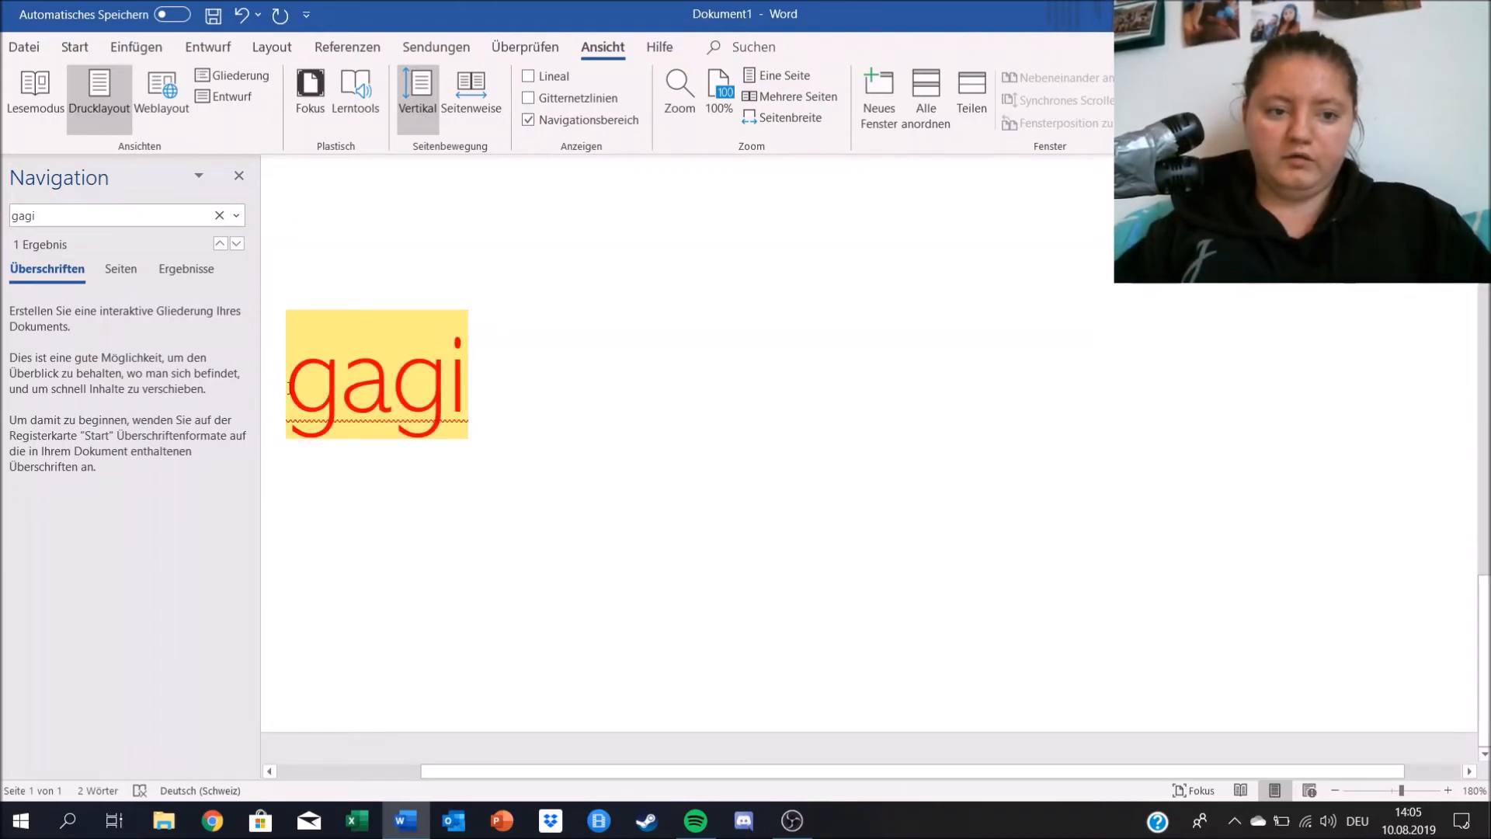
- Show the page thumbnails and the result list for the "gagi" search and clear the search
{"action": "left_click", "coordinate": [122, 270]}
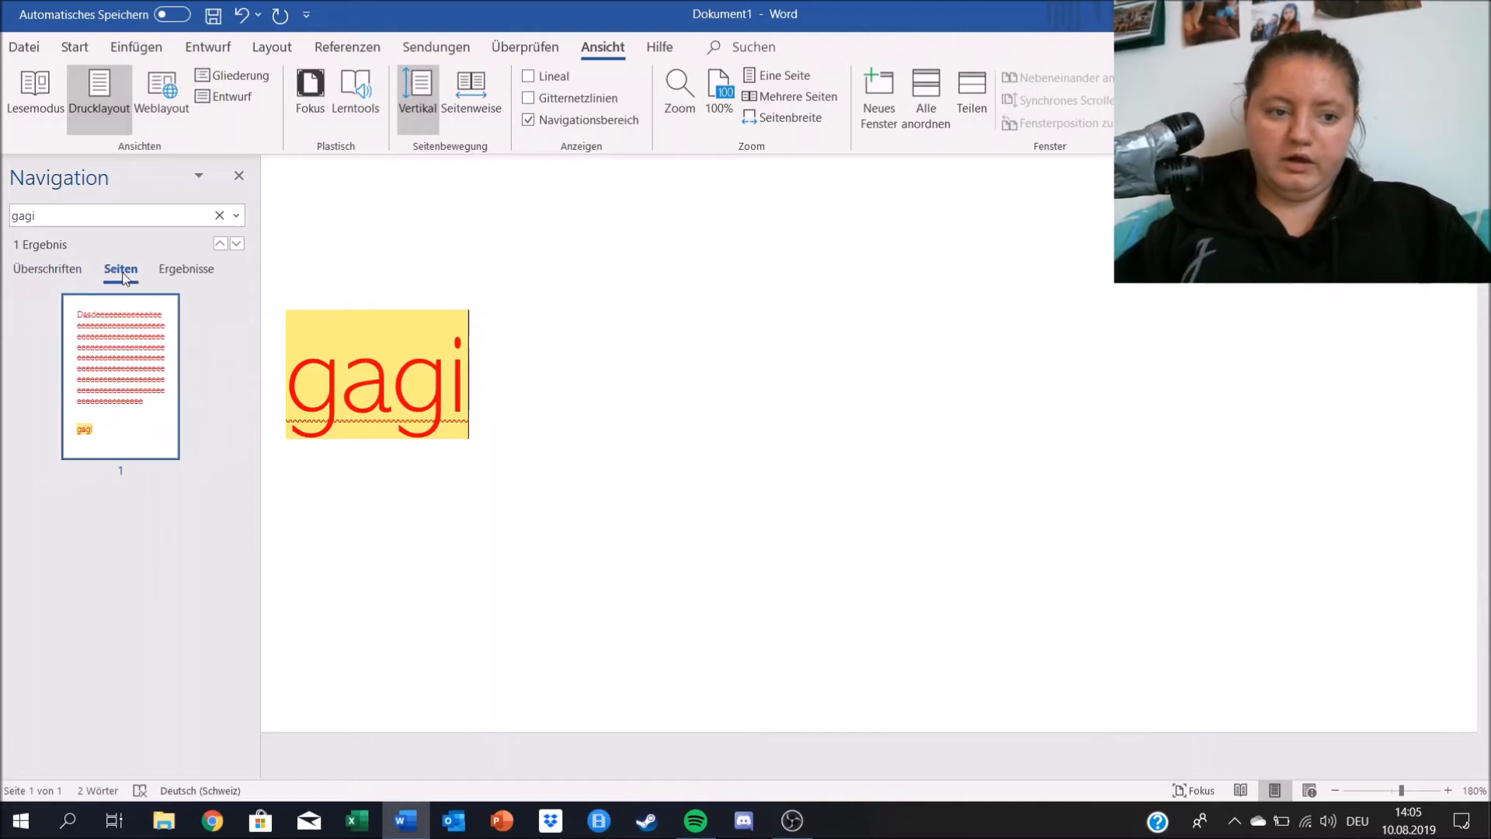
{"action": "left_click", "coordinate": [185, 273]}
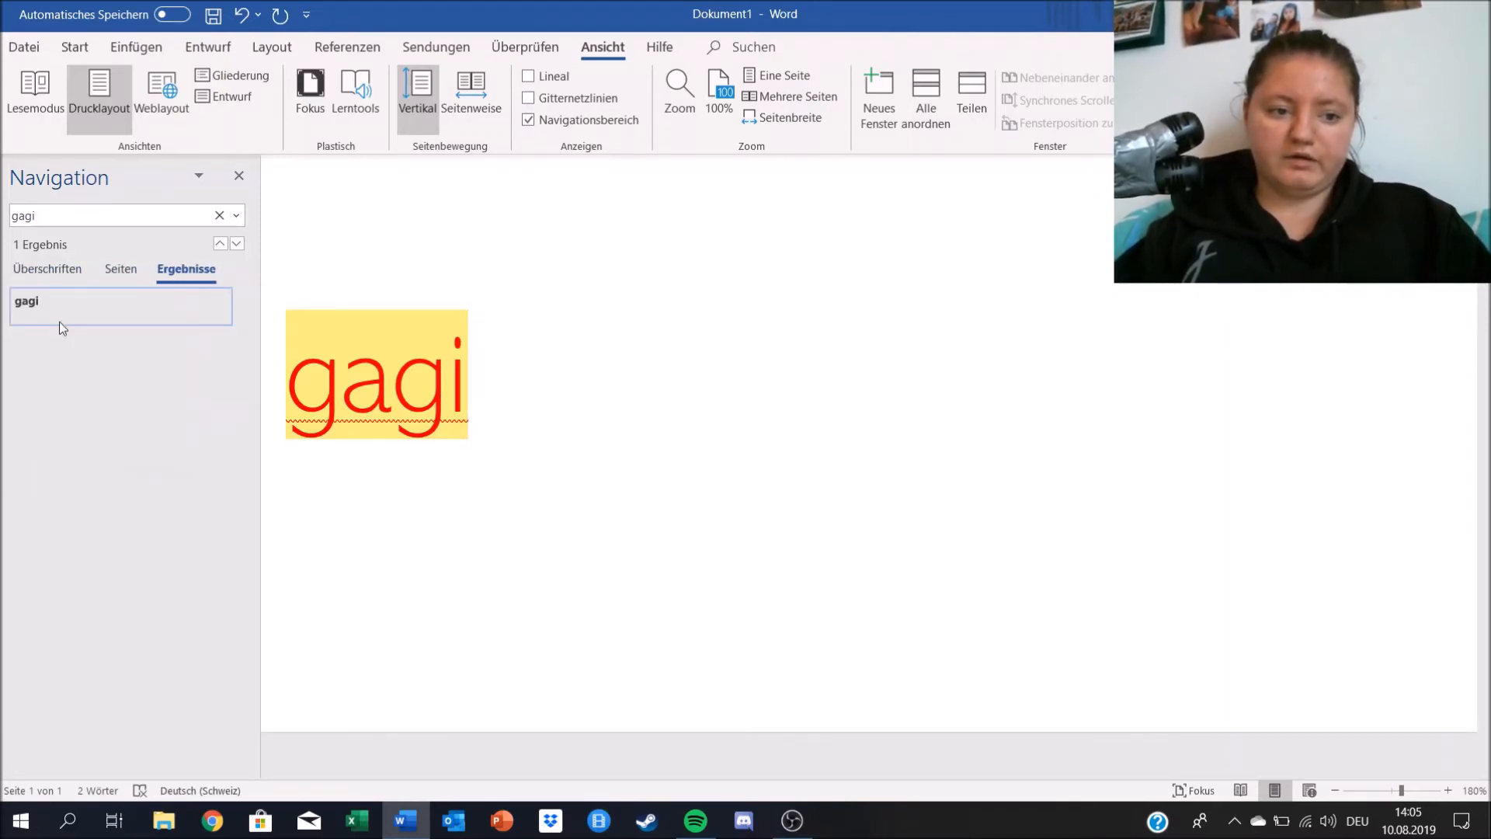
{"action": "left_click", "coordinate": [219, 218]}
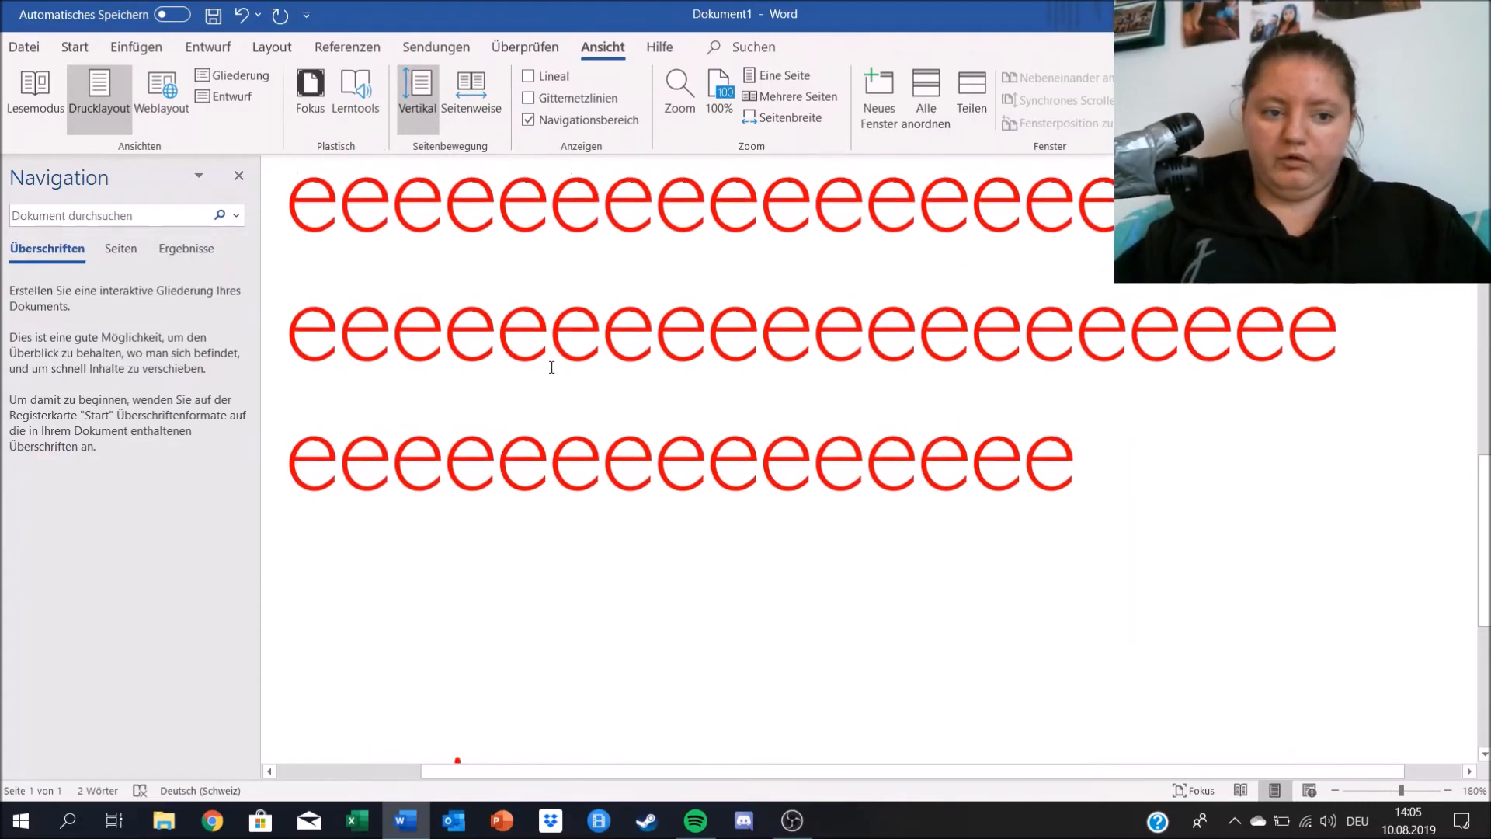
{"action": "scroll", "coordinate": [552, 366], "scroll_direction": "up", "scroll_amount": 10}
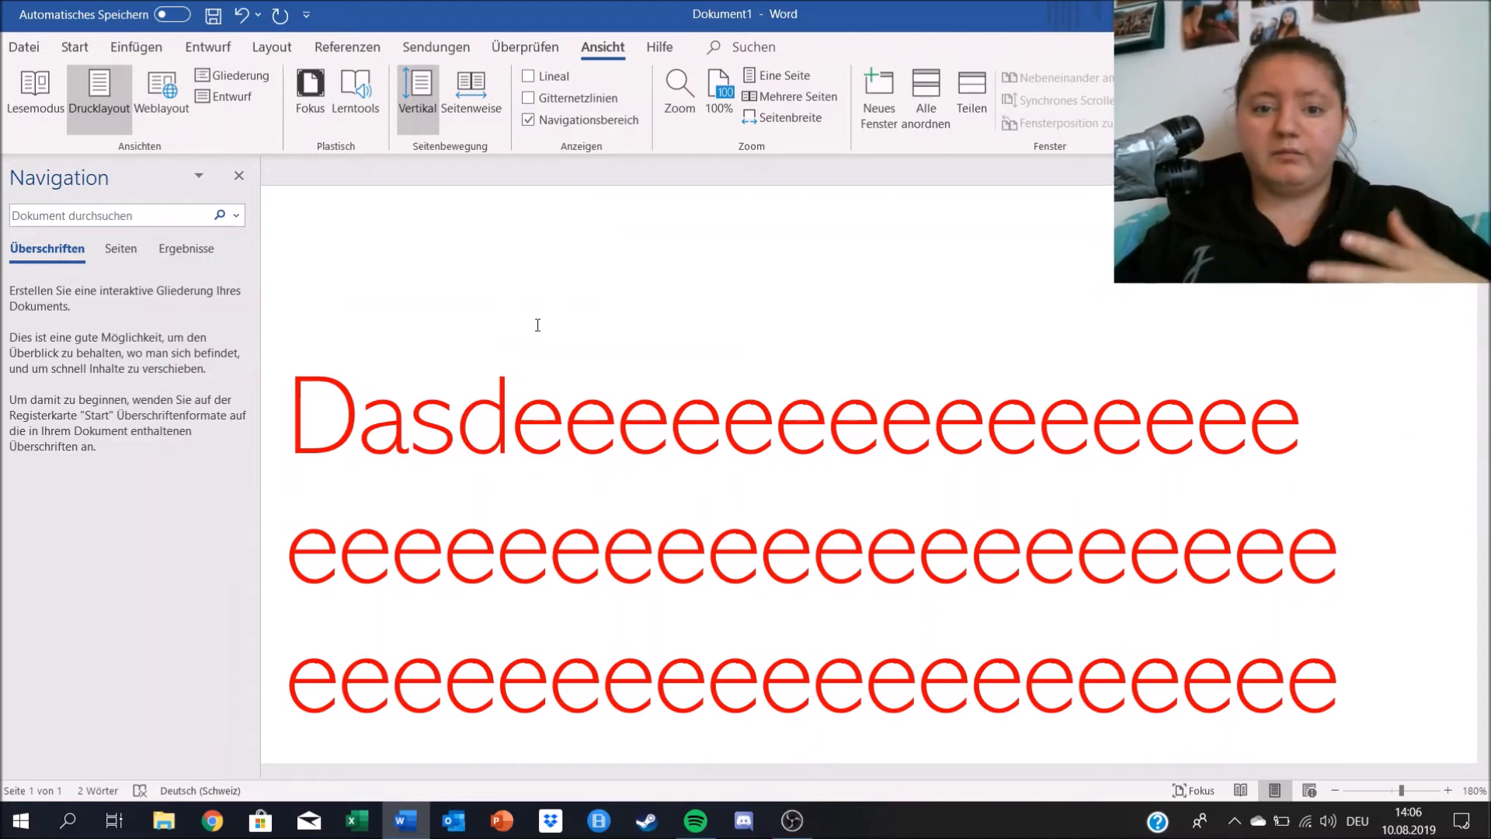
- Hide the navigation pane and briefly switch the gridlines on and off again
{"action": "left_click", "coordinate": [528, 120]}
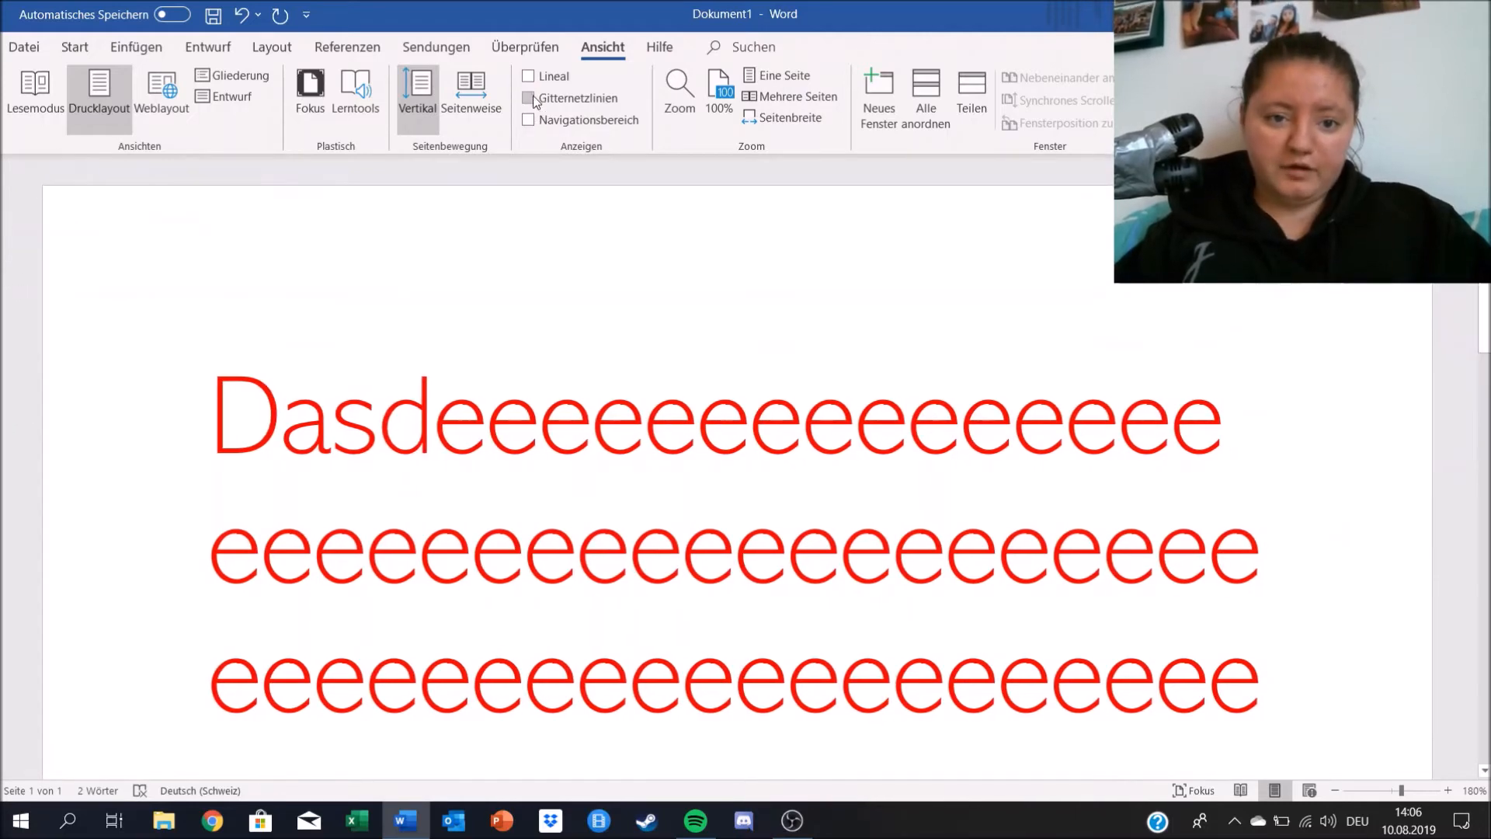
{"action": "left_click", "coordinate": [531, 99]}
{"action": "left_click", "coordinate": [528, 98]}
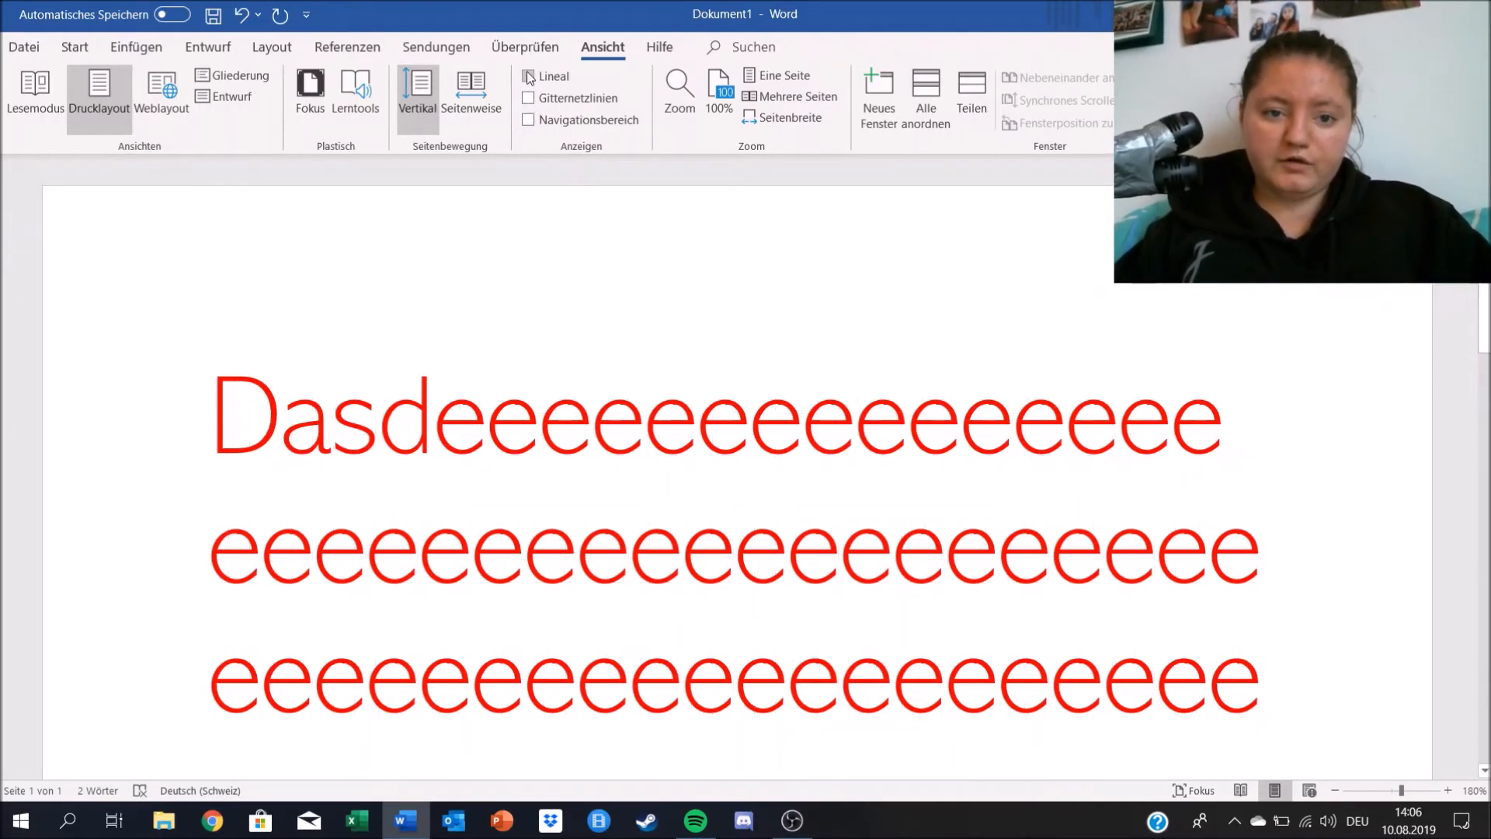
- Show the ruler and move the paragraph's left indent about 1 cm out into the left margin
{"action": "left_click", "coordinate": [528, 76]}
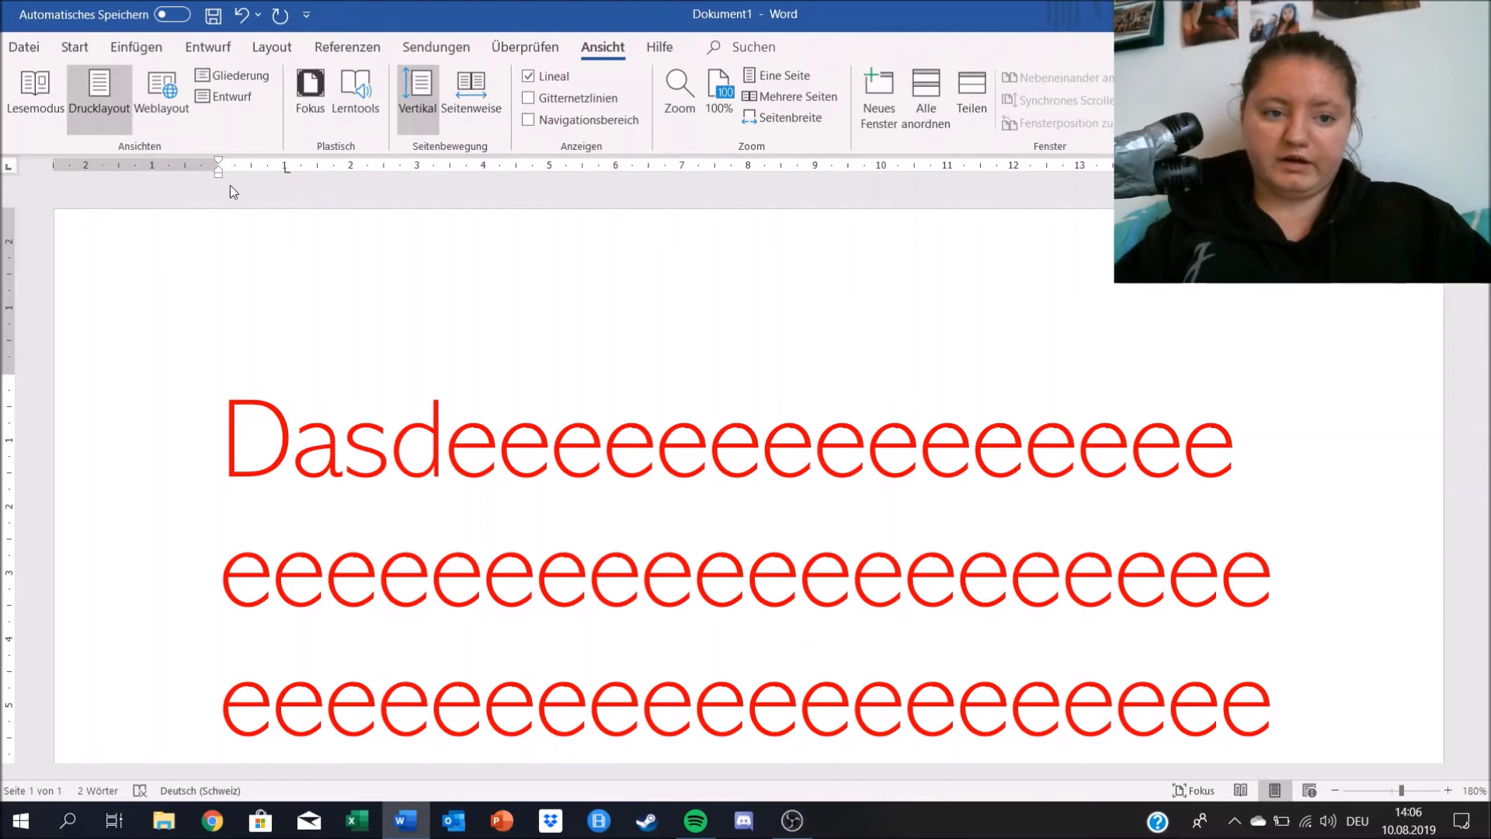
{"action": "left_click", "coordinate": [220, 179]}
{"action": "left_click_drag", "start_coordinate": [221, 179], "coordinate": [165, 176]}
{"action": "scroll", "coordinate": [260, 285], "scroll_direction": "up", "scroll_amount": 15}
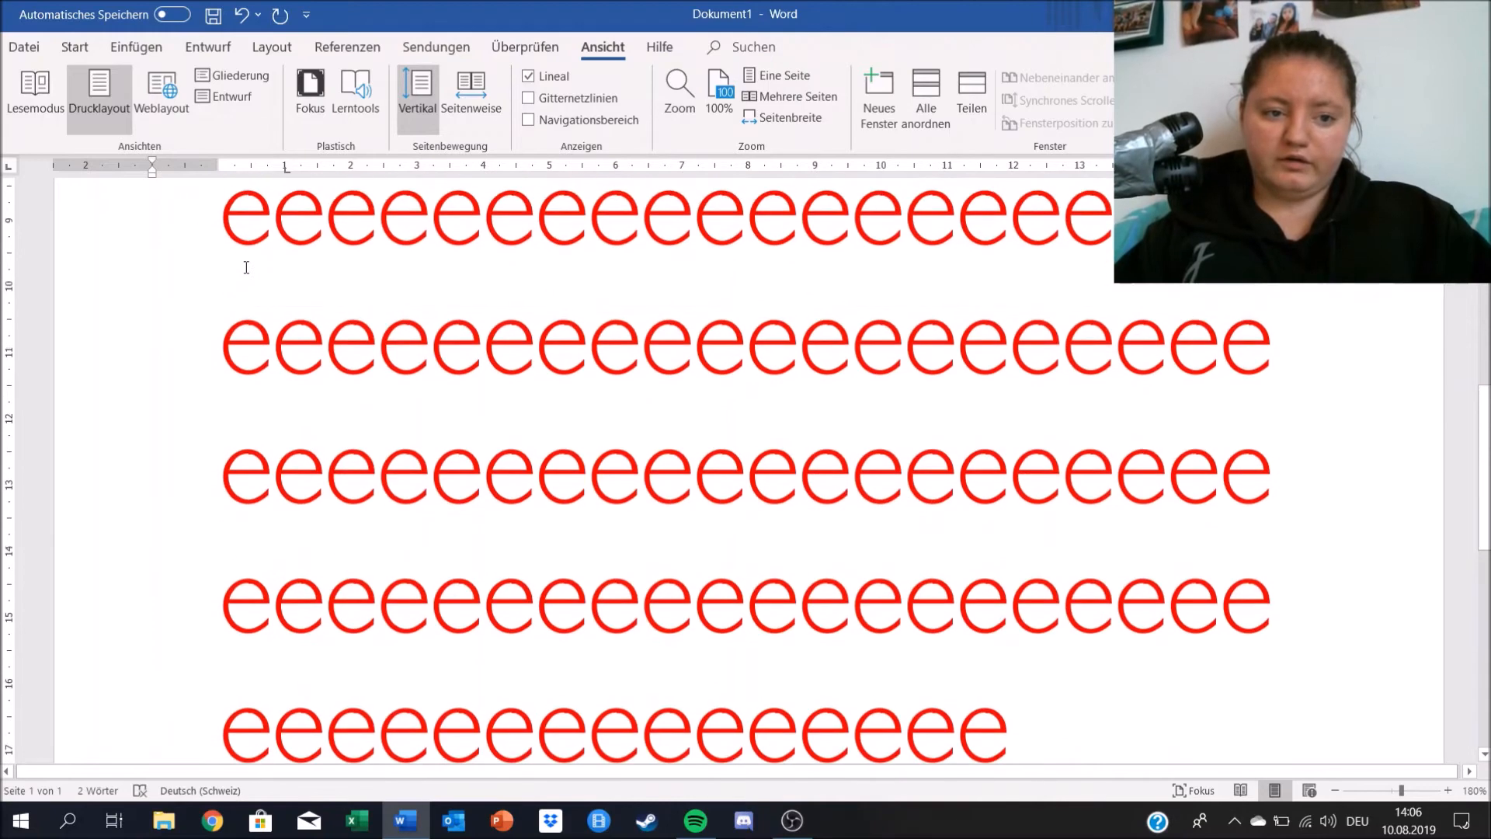
- Set the paragraph's left indent at the margin with a first-line indent of about 0.75 cm, and hide the ruler
{"action": "mouse_move", "coordinate": [153, 175]}
{"action": "left_mouse_down"}
{"action": "mouse_move", "coordinate": [221, 186]}
{"action": "mouse_move", "coordinate": [269, 166]}
{"action": "left_mouse_up"}
{"action": "scroll", "coordinate": [533, 334], "scroll_direction": "up", "scroll_amount": 10}
{"action": "scroll", "coordinate": [533, 334], "scroll_direction": "up", "scroll_amount": 5}
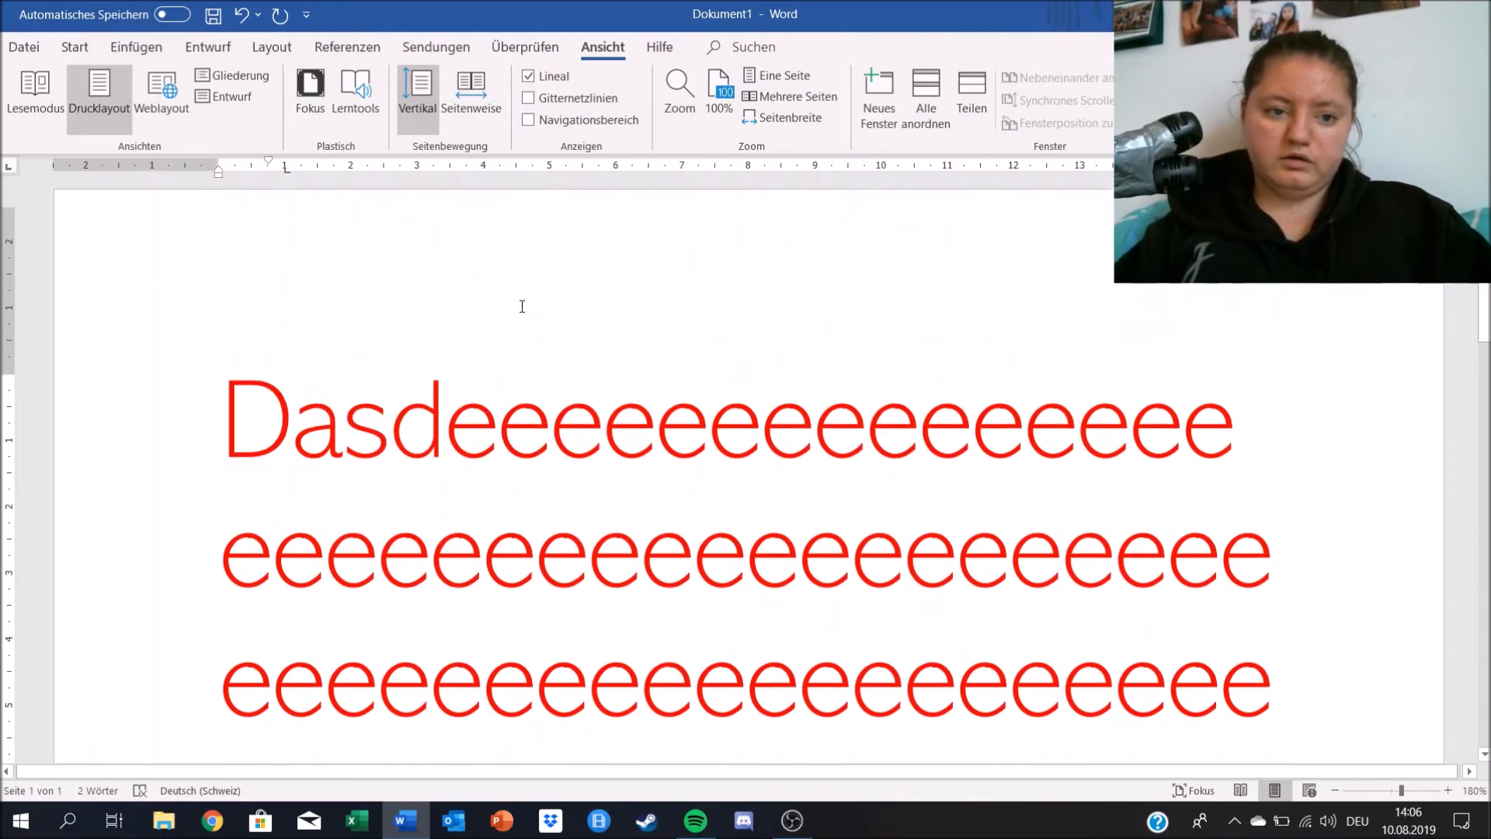
{"action": "left_click", "coordinate": [531, 78]}
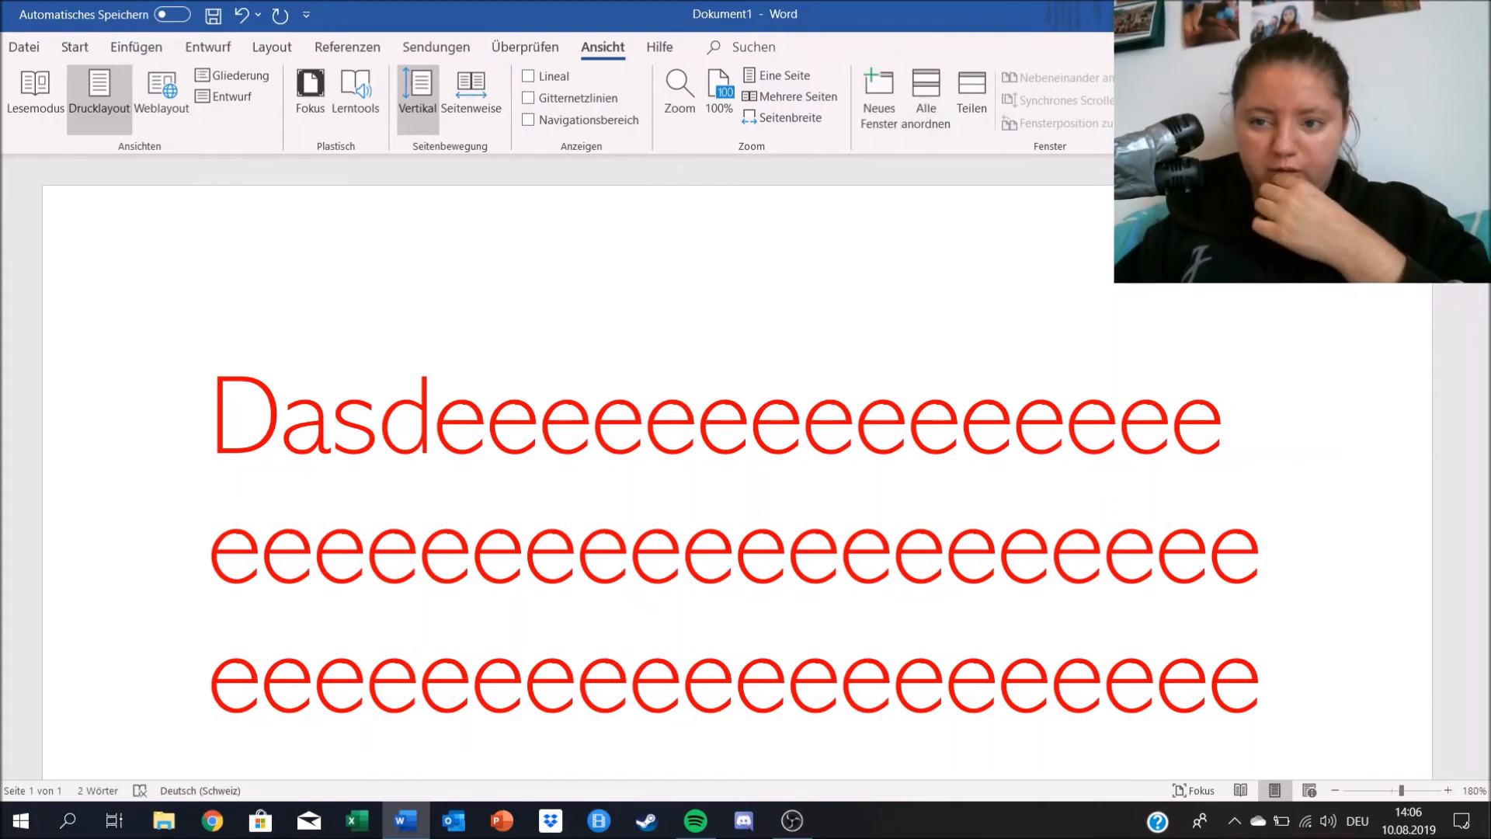
- Look over the help commands and the suggested search actions, and return to the basic formatting and insert commands
{"action": "left_click", "coordinate": [661, 49]}
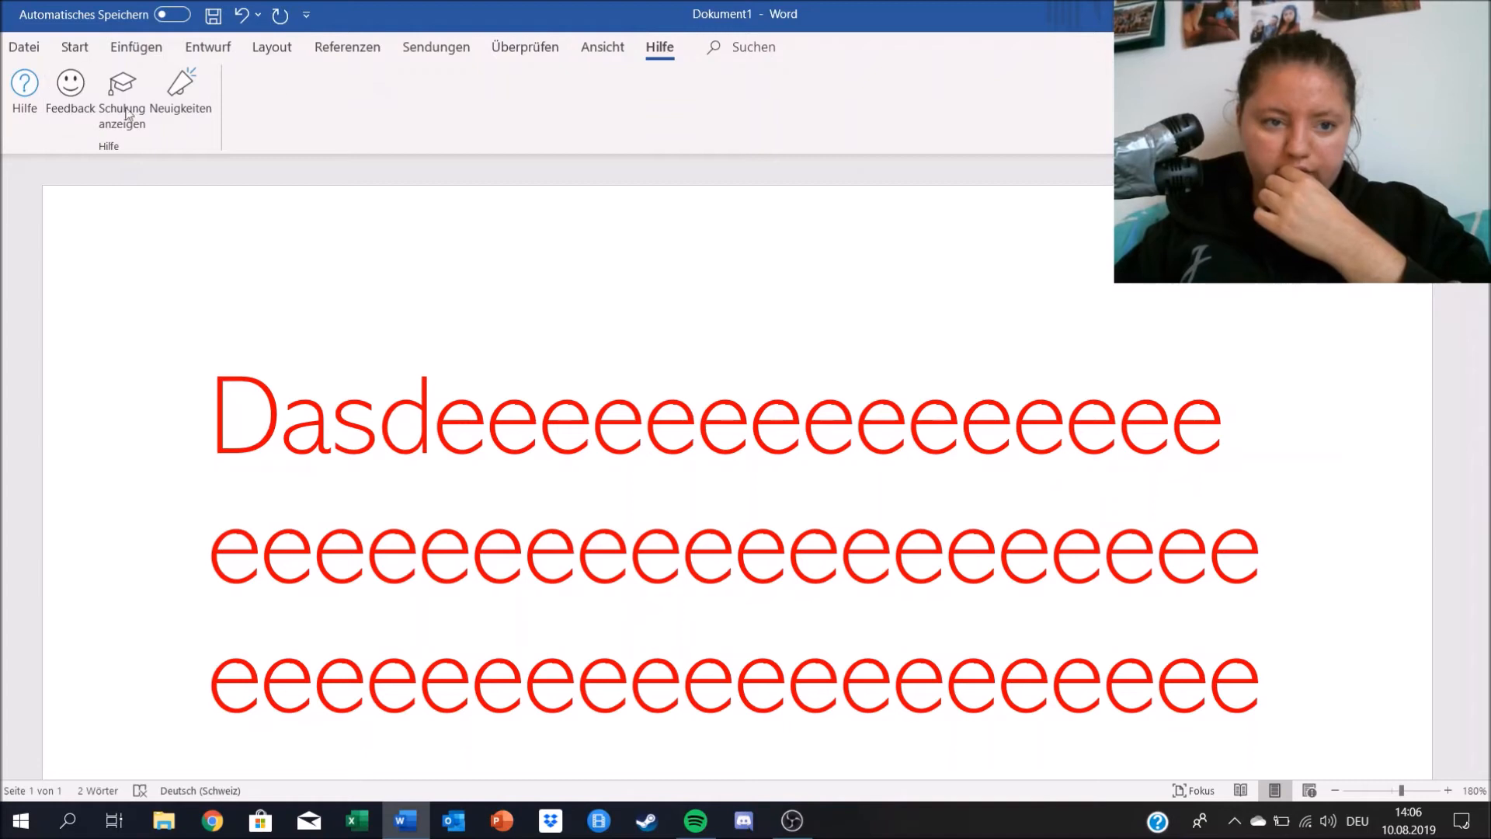
{"action": "left_click", "coordinate": [748, 50]}
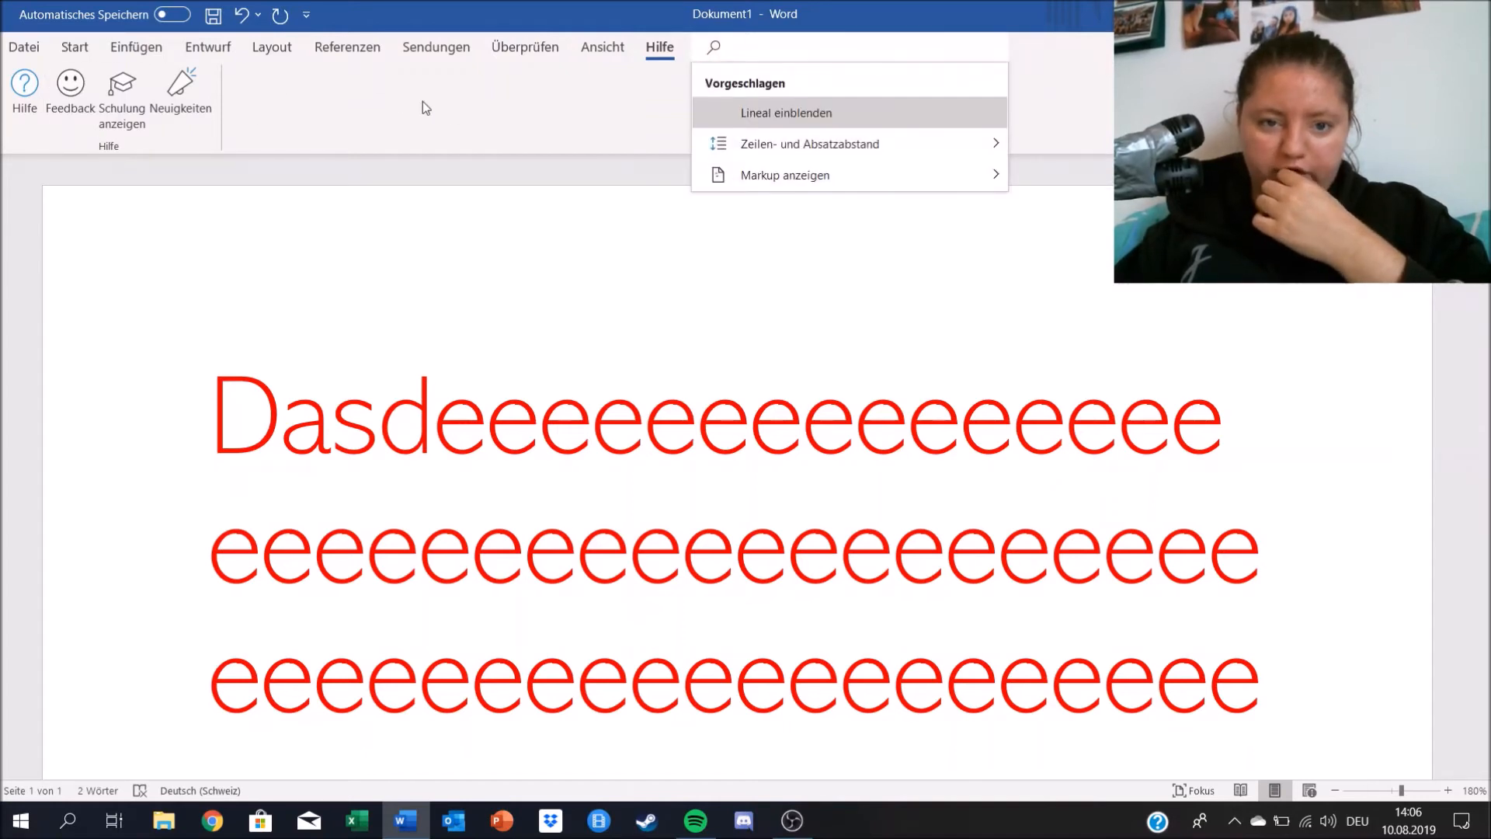
{"action": "left_click", "coordinate": [77, 50]}
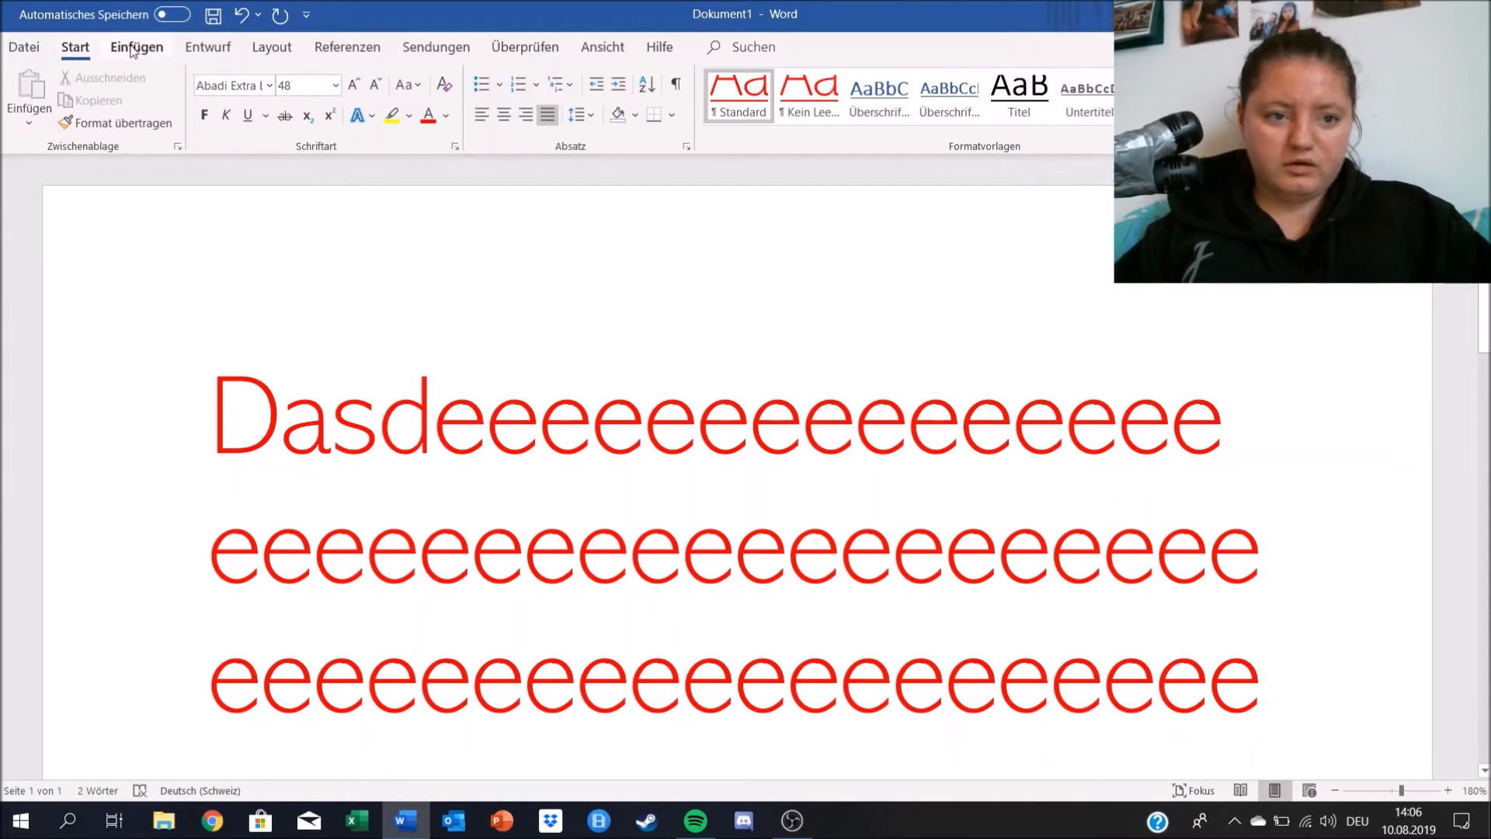
{"action": "left_click", "coordinate": [159, 51]}
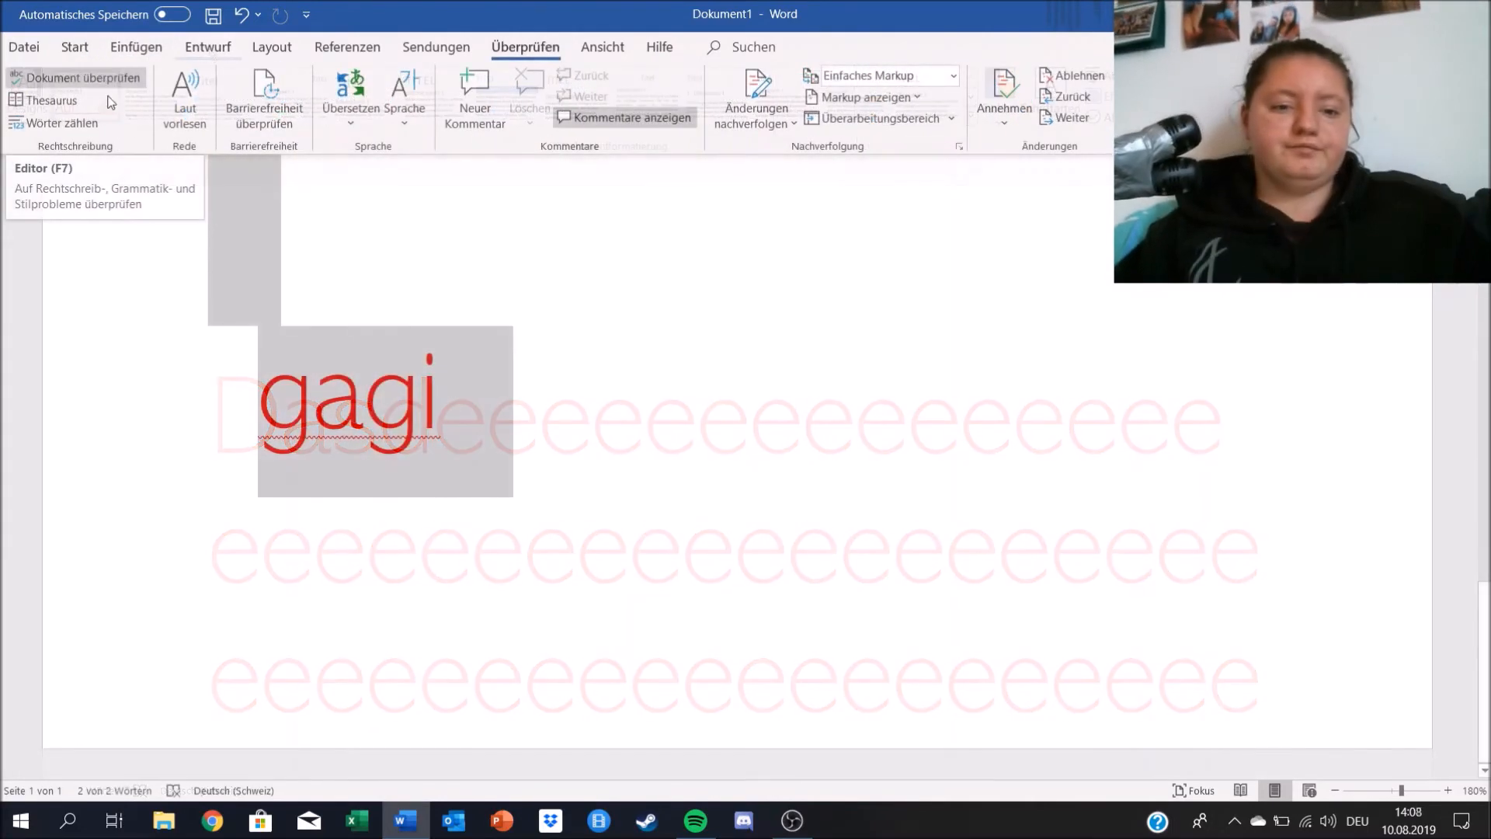
- Replace the whole document text with the sentence "Ich bin heute nachhause gegangefjlds nachdem ich auto gefahren bin"
{"action": "scroll", "coordinate": [622, 342], "scroll_direction": "up", "scroll_amount": 1}
{"action": "key", "text": "Delete"}
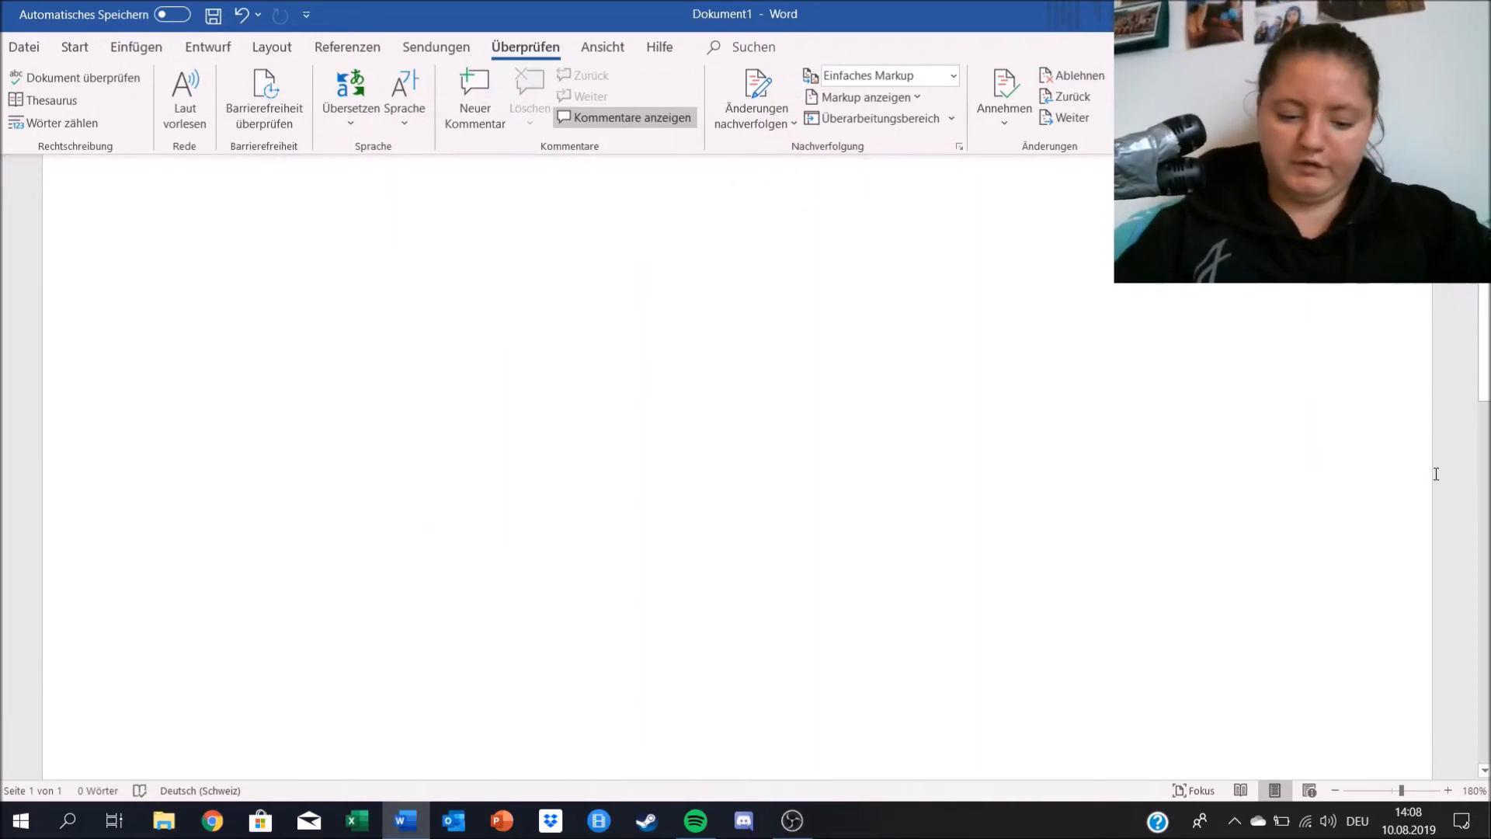
{"action": "type", "text": "ich b"}
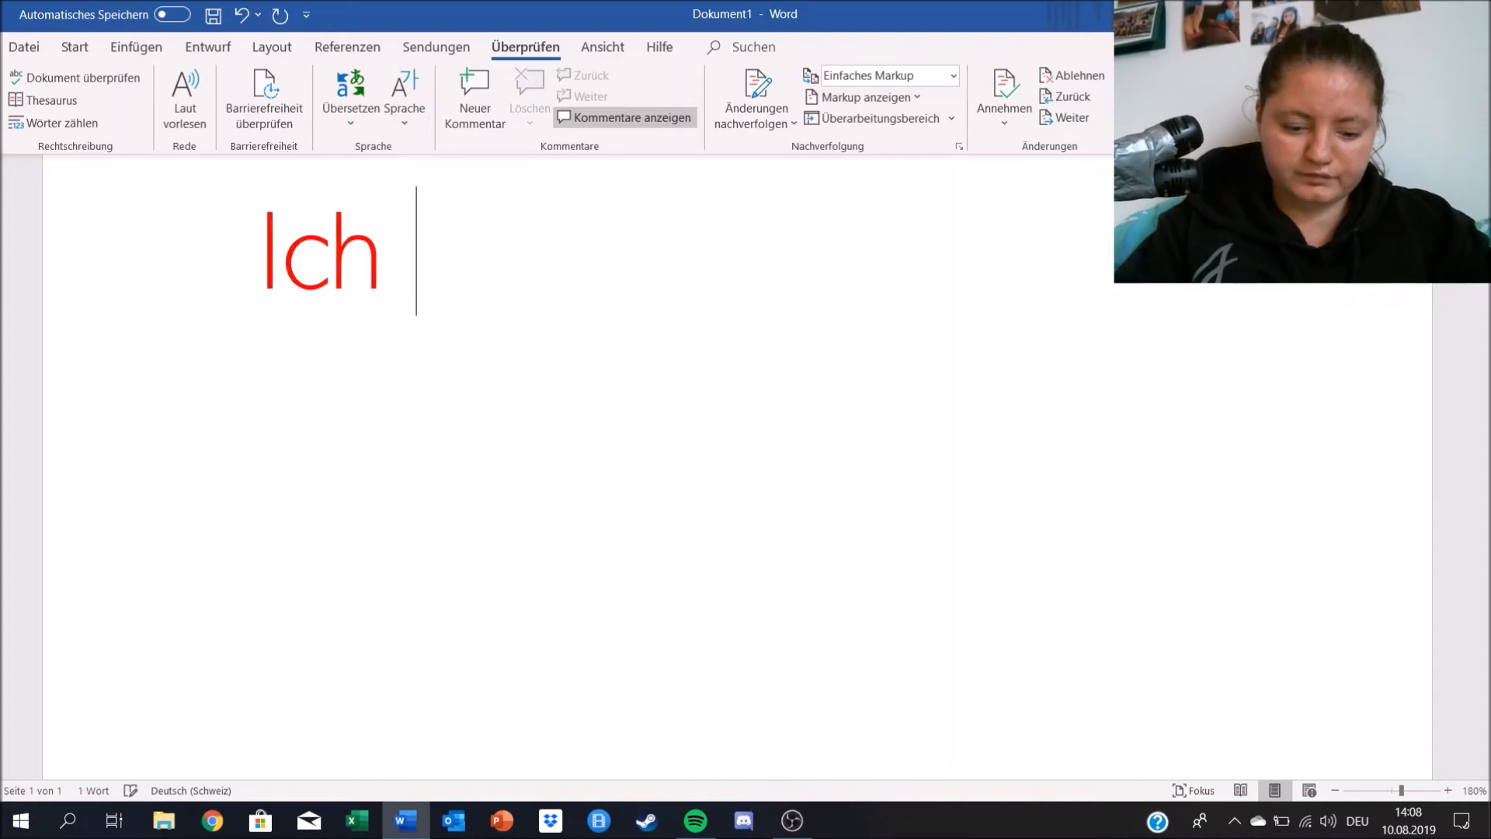
{"action": "type", "text": "in "}
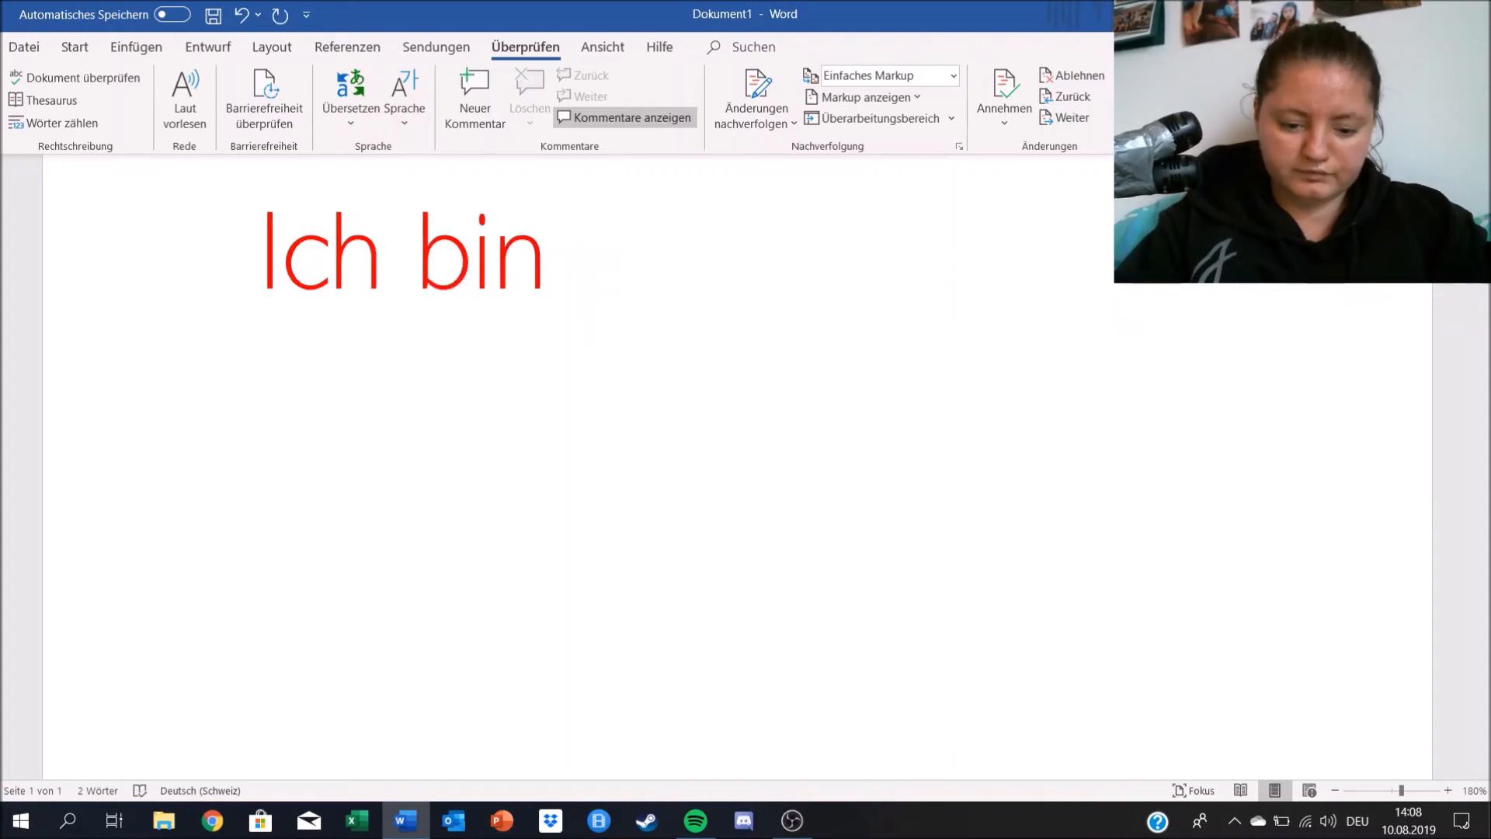
{"action": "type", "text": "heute "}
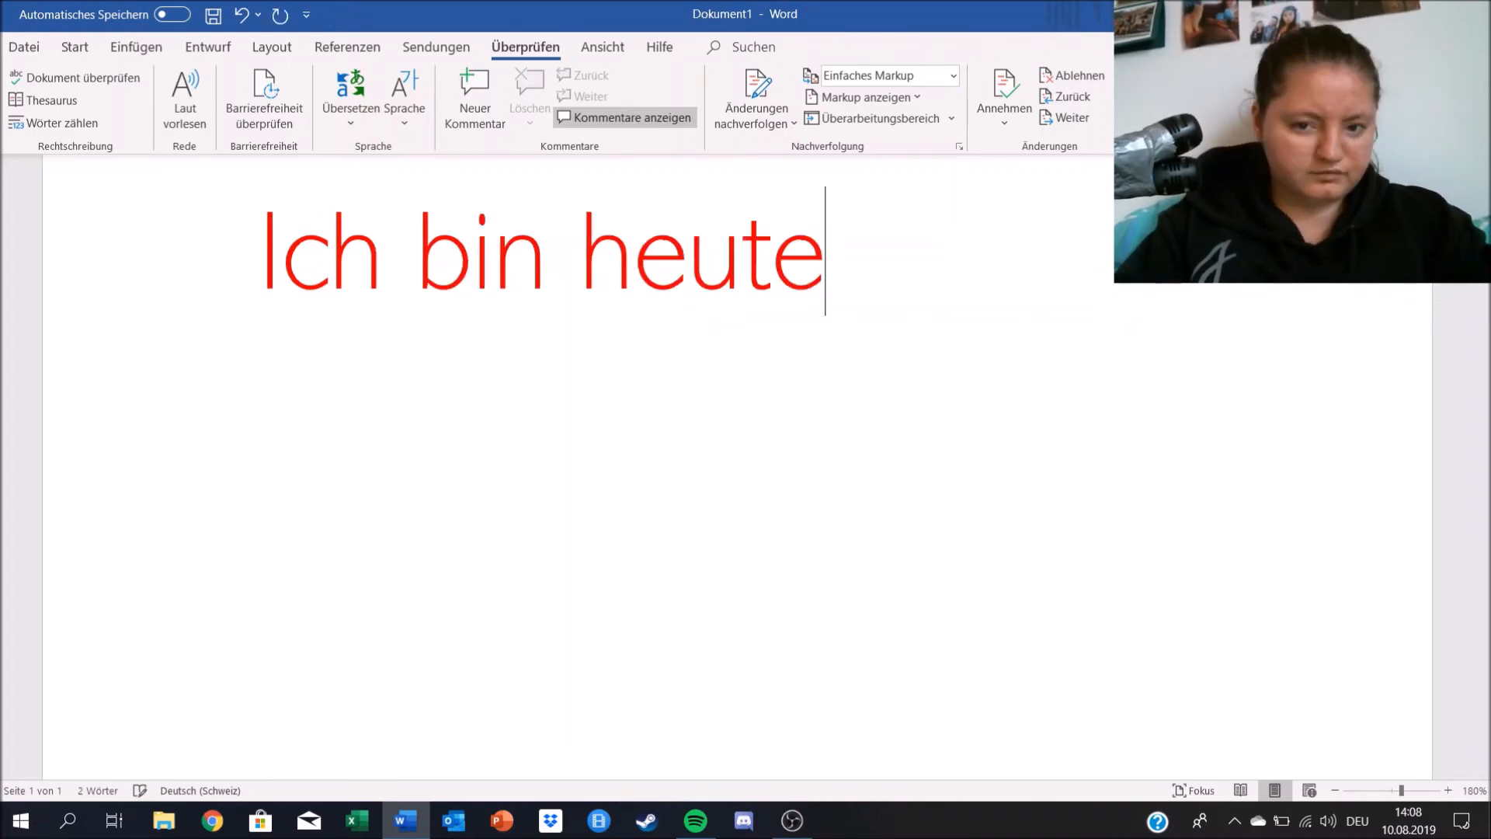
{"action": "type", "text": "nach"}
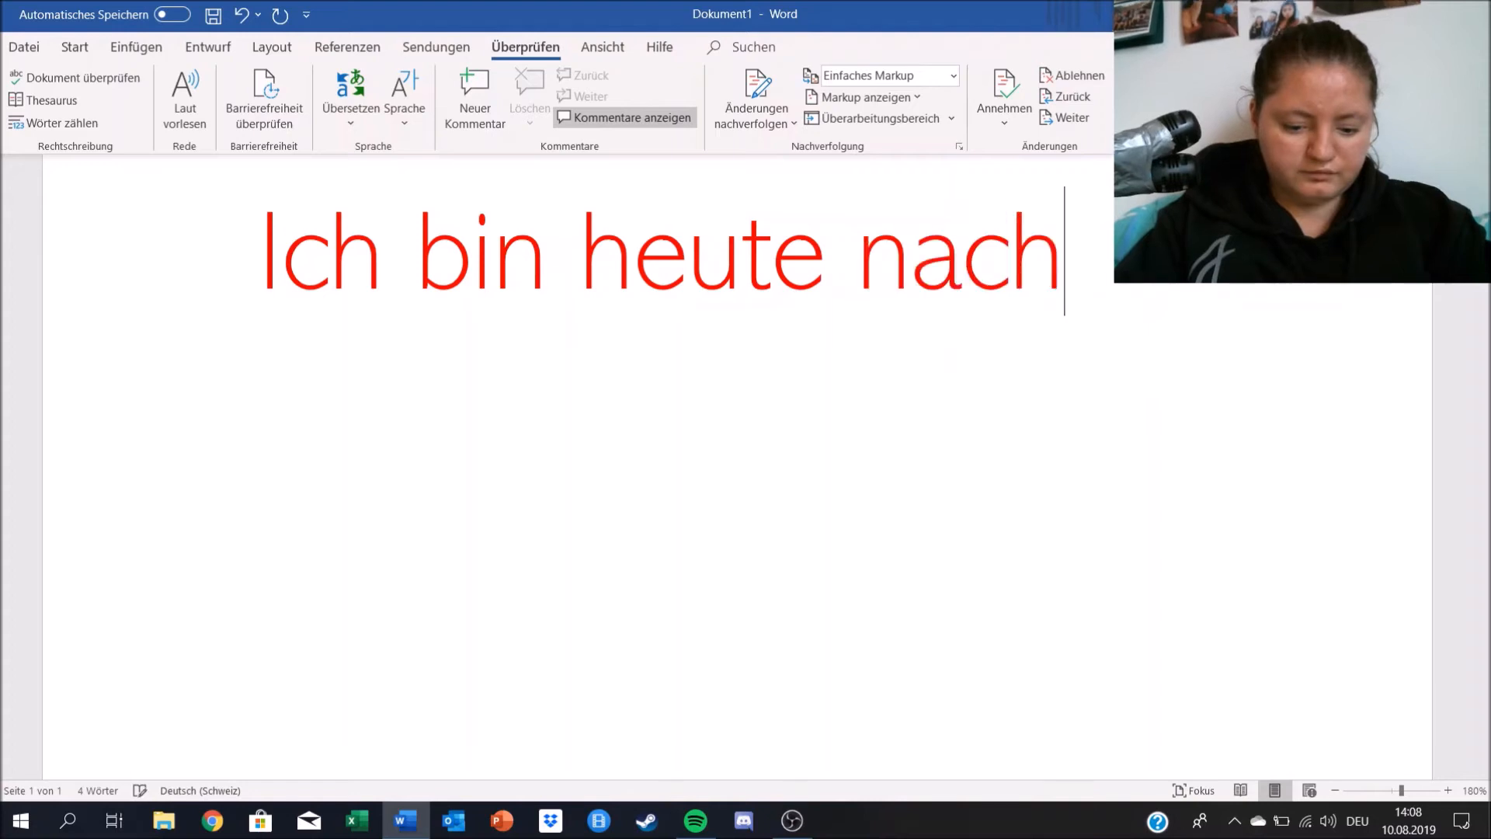
{"action": "type", "text": "hause ge"}
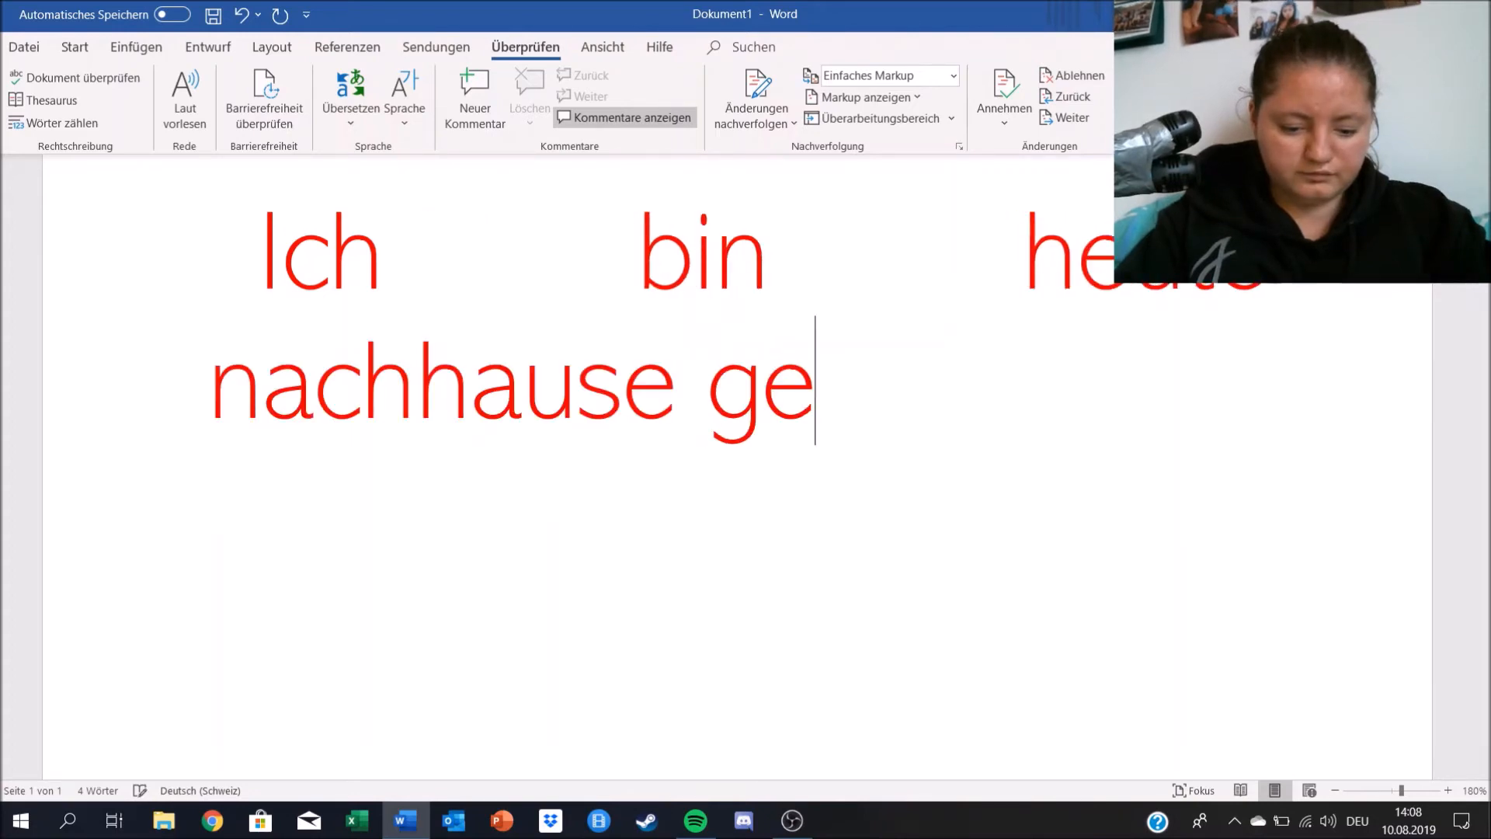
{"action": "type", "text": "gangefjlds"}
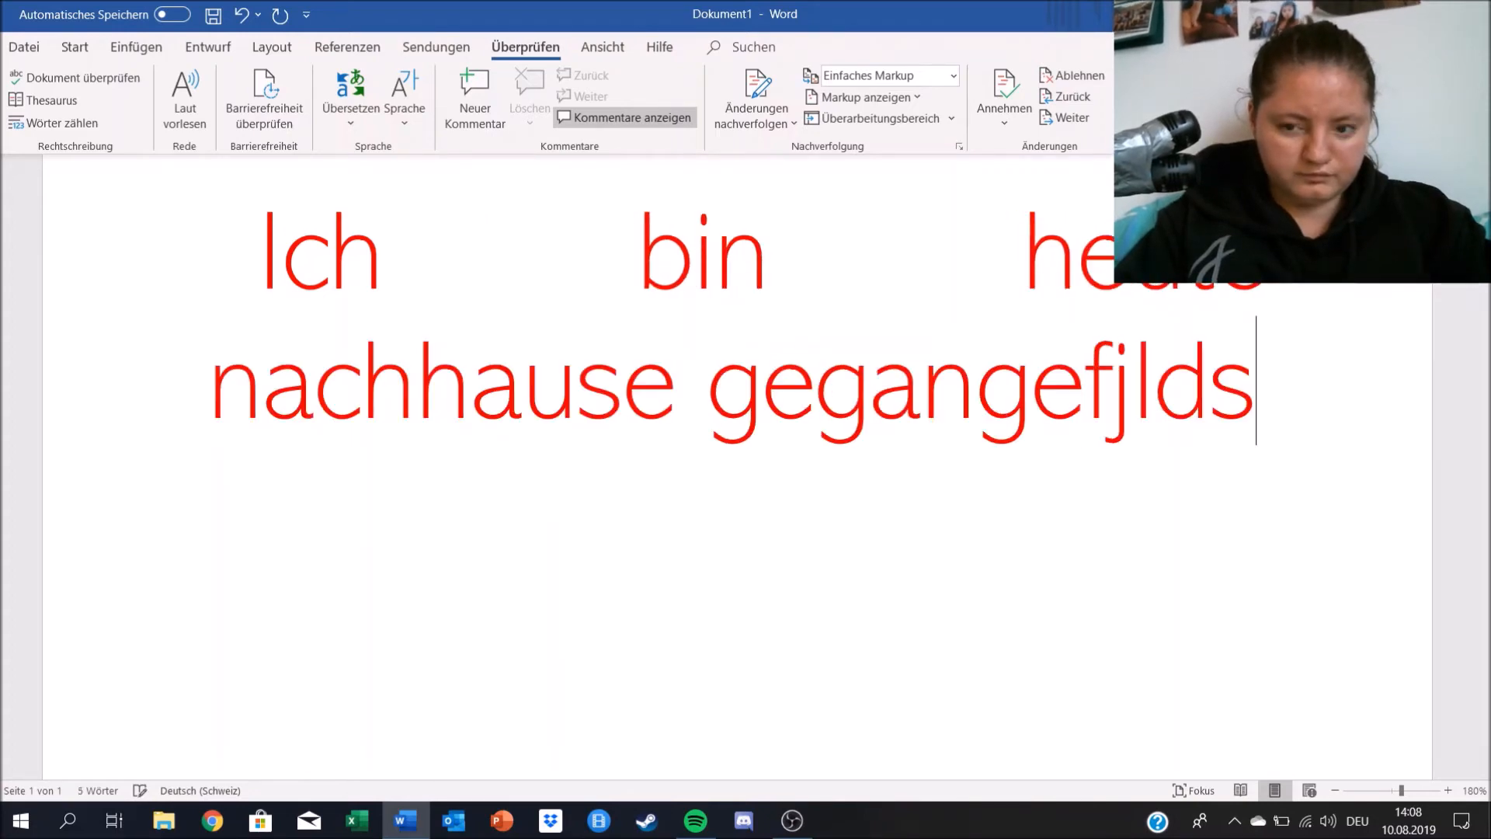
{"action": "type", "text": " nach"}
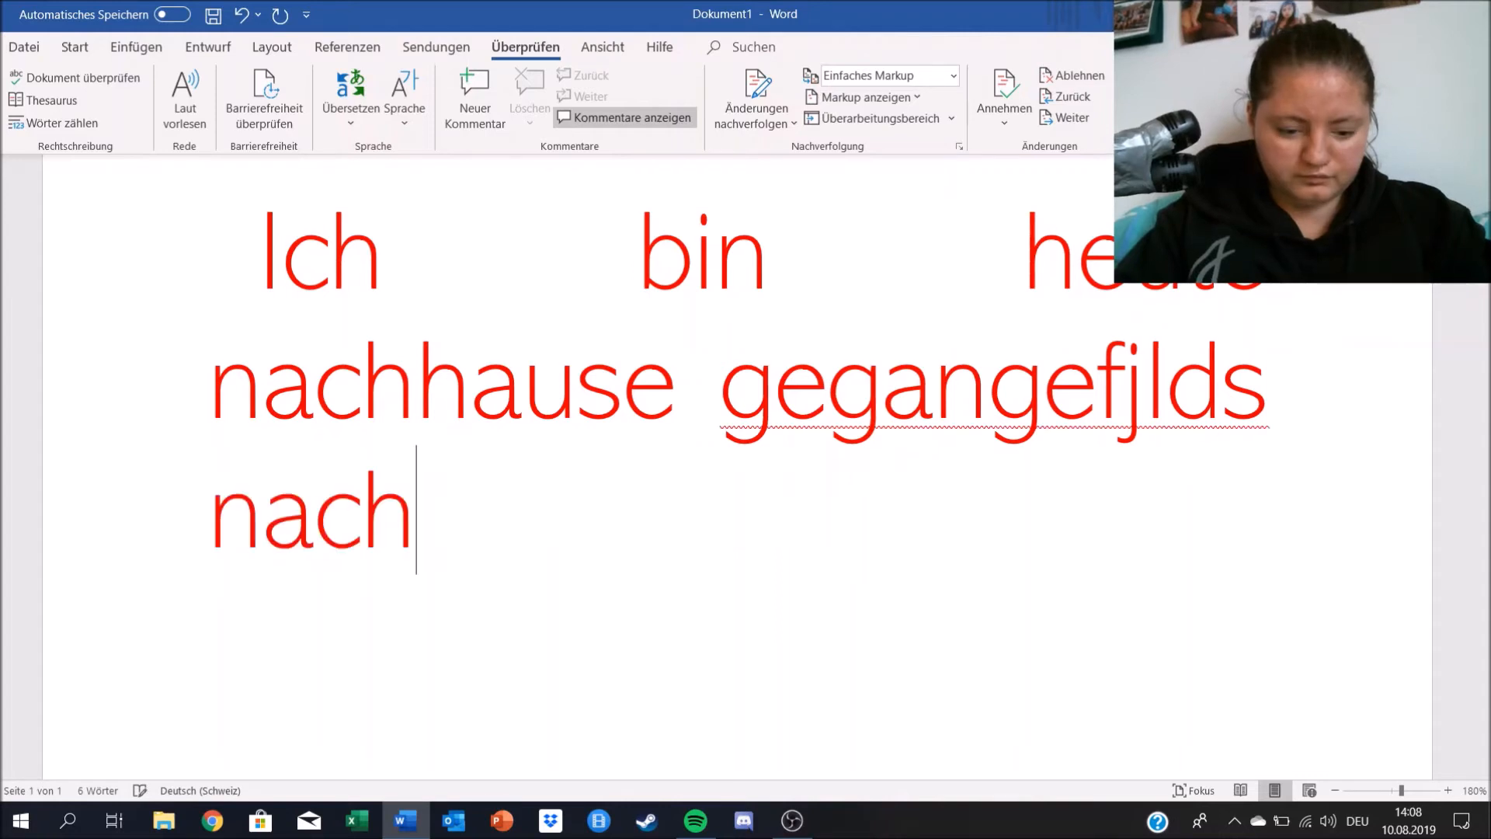
{"action": "type", "text": "dem ich "}
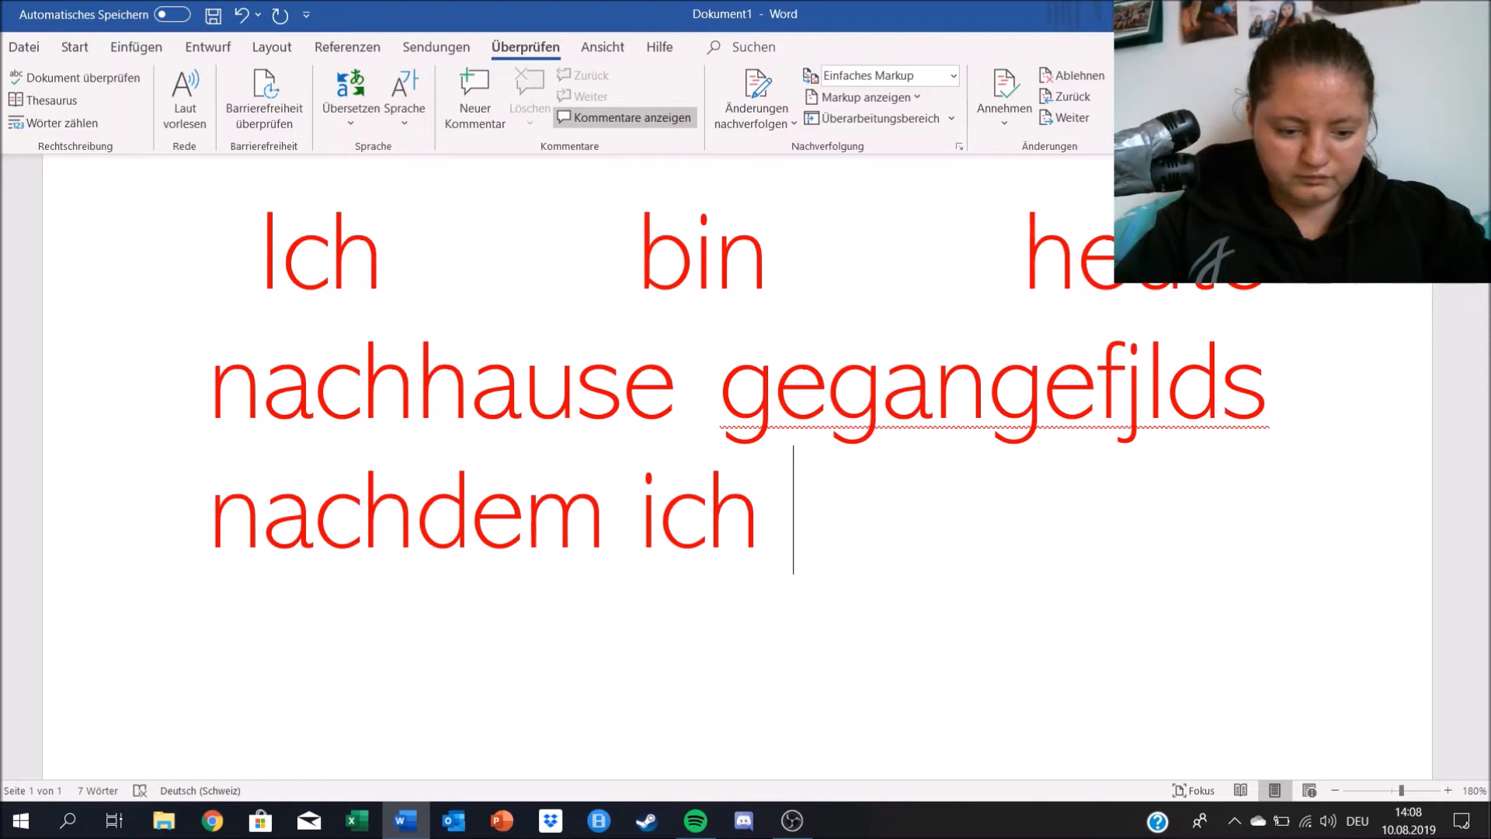
{"action": "type", "text": "a"}
{"action": "type", "text": "uto ge"}
{"action": "type", "text": "fahren "}
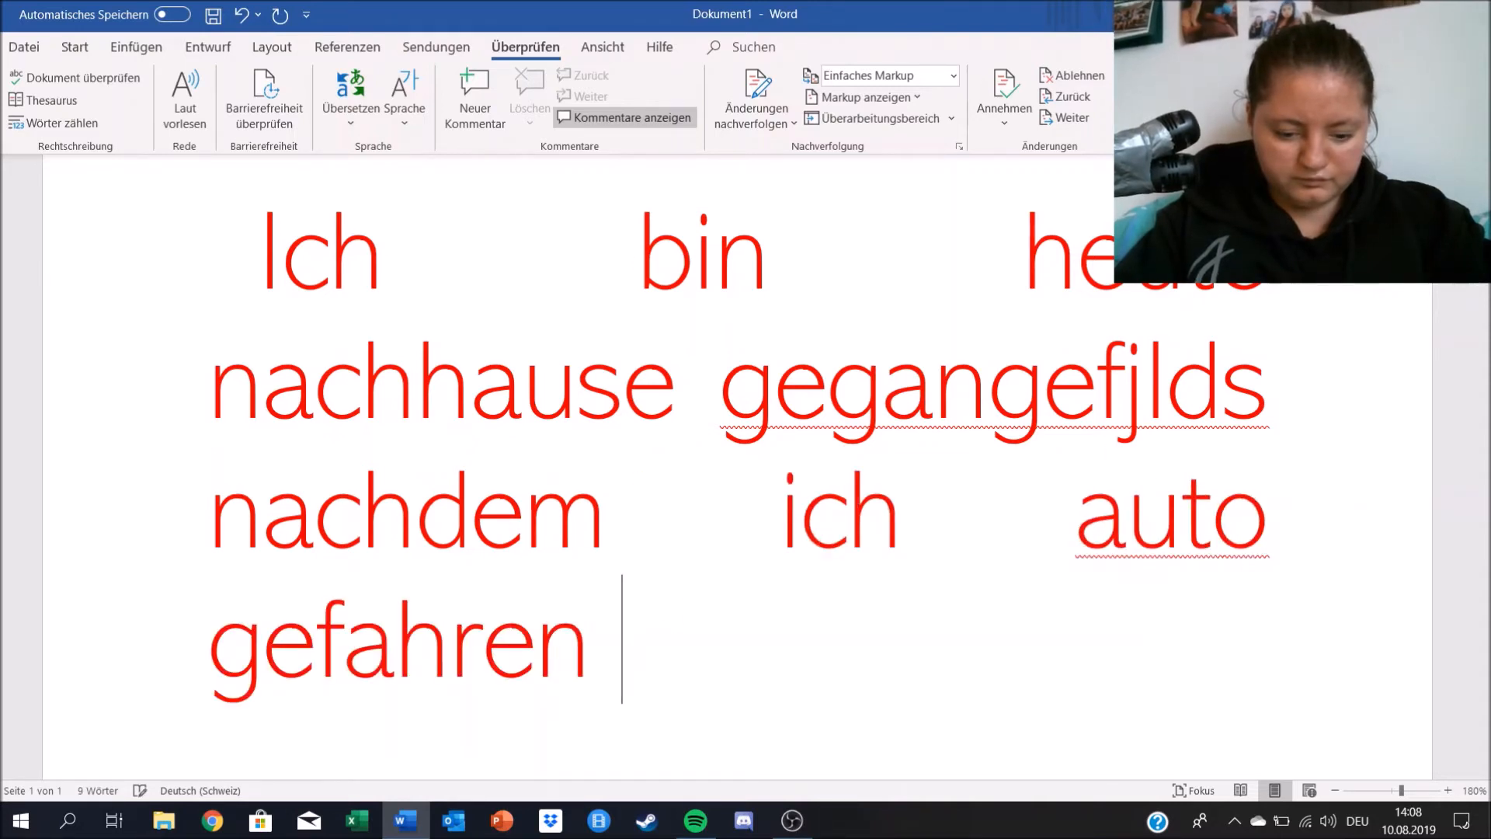
{"action": "type", "text": "bin"}
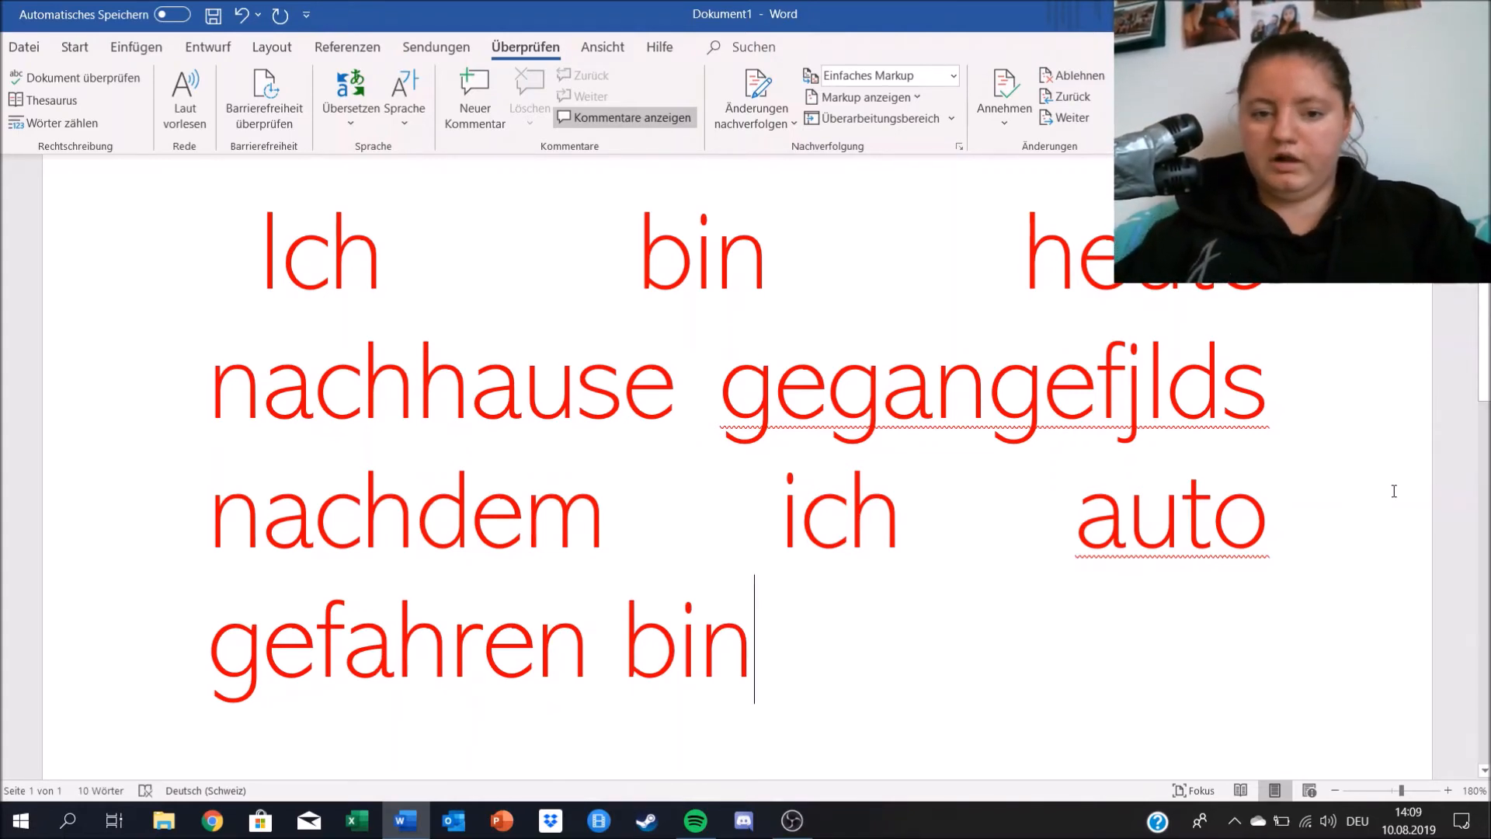
- Run the document check on the whole sentence and go through its spelling issues "gegangefjlds" and "auto"
{"action": "key", "text": "shift+Left"}
{"action": "key", "text": "shift+Left"}
{"action": "left_click_drag", "start_coordinate": [613, 626], "coordinate": [190, 212]}
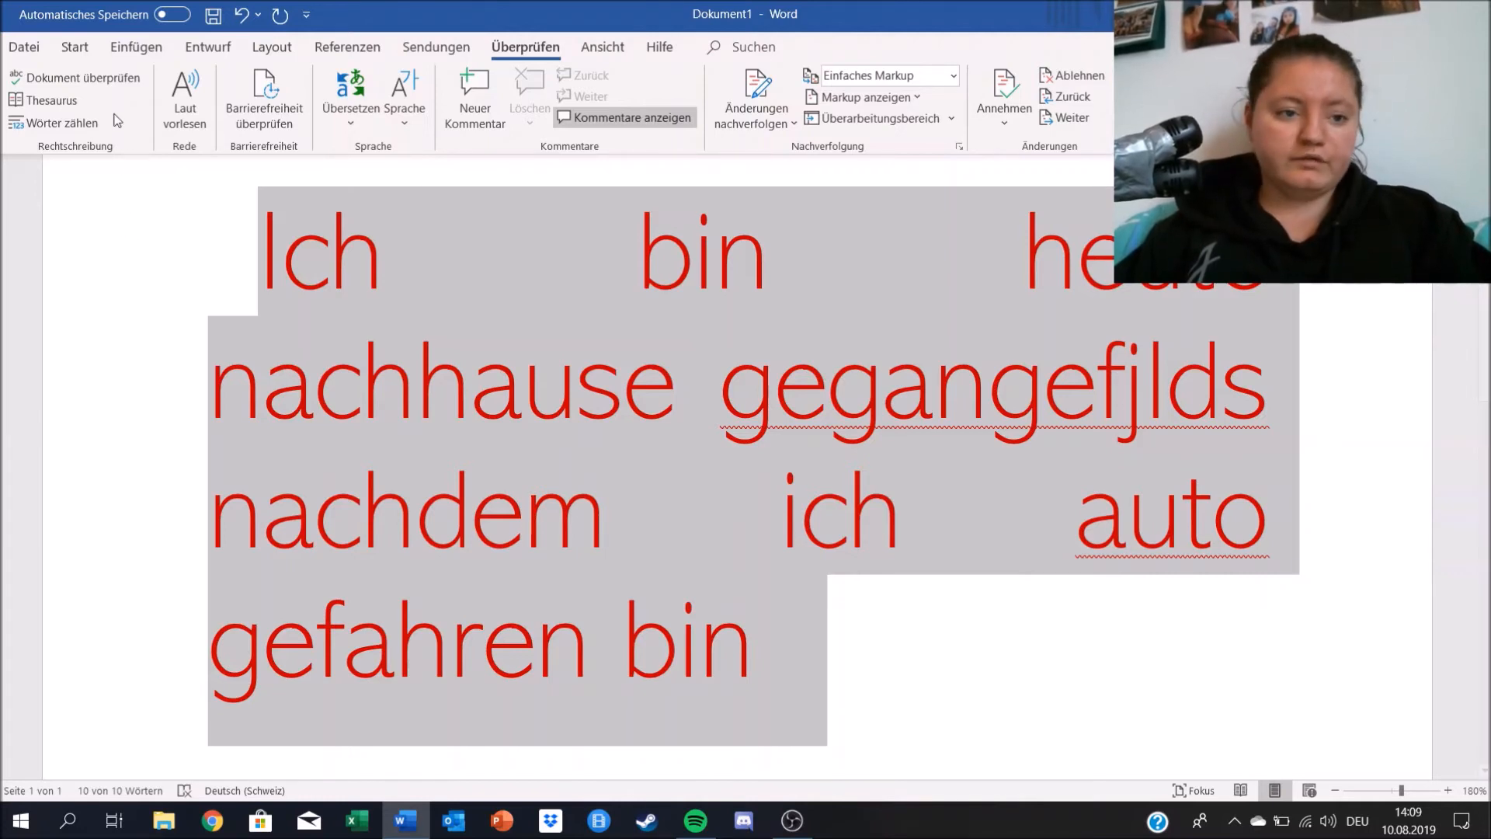
{"action": "left_click", "coordinate": [114, 81]}
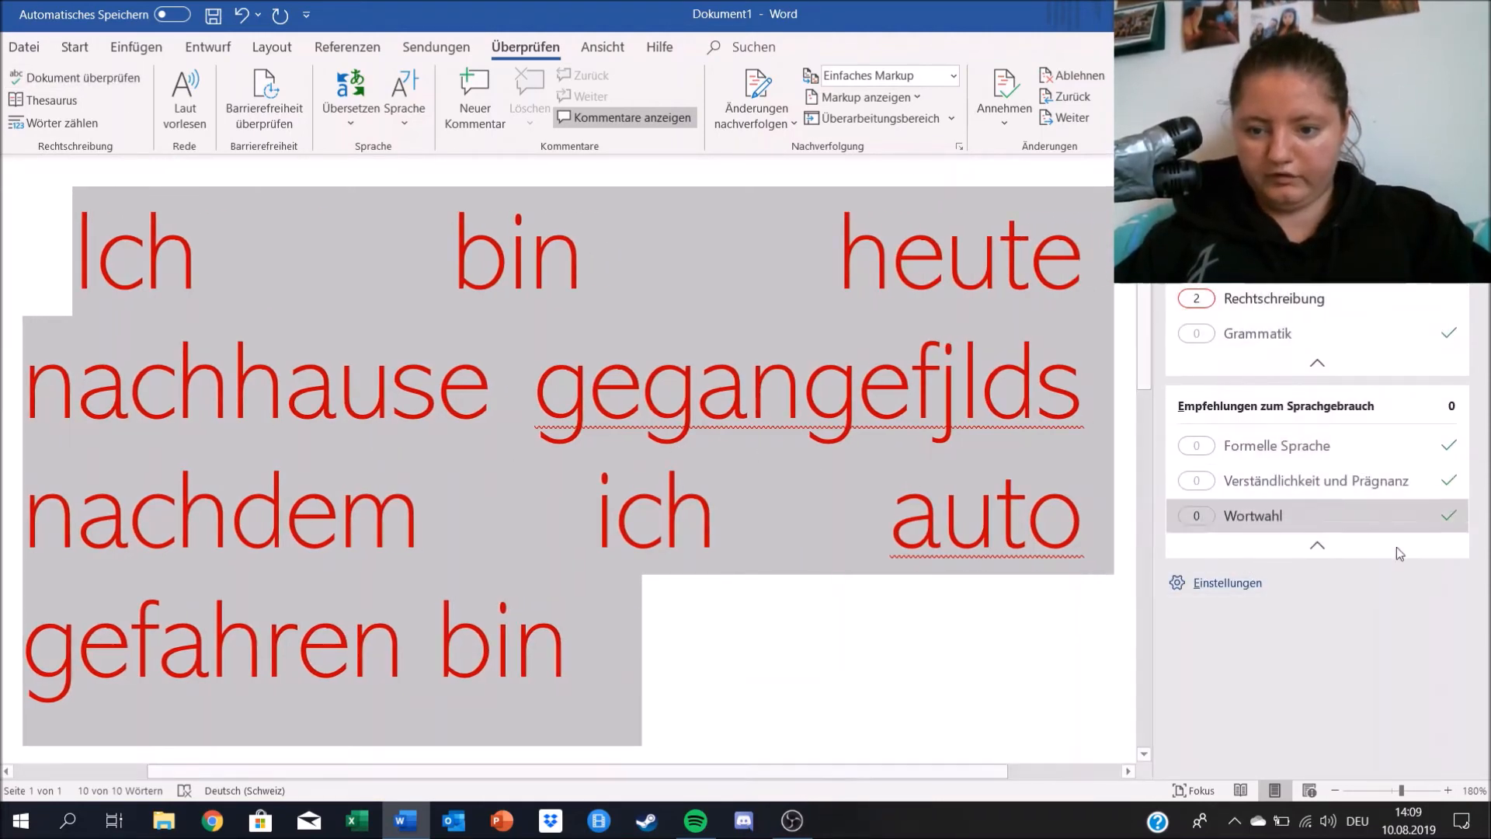
{"action": "left_click", "coordinate": [1355, 305]}
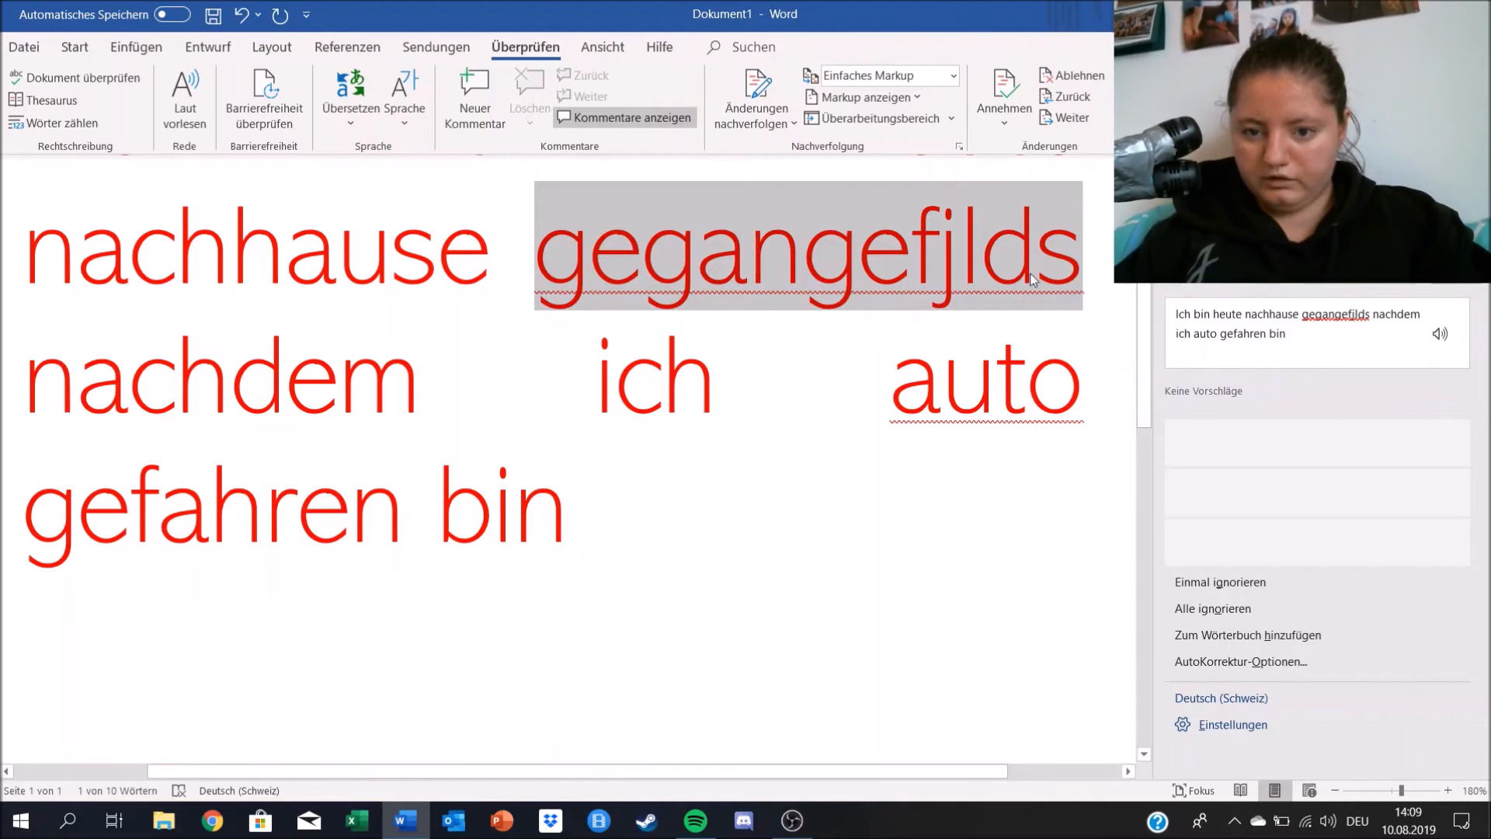
{"action": "left_click", "coordinate": [1053, 264]}
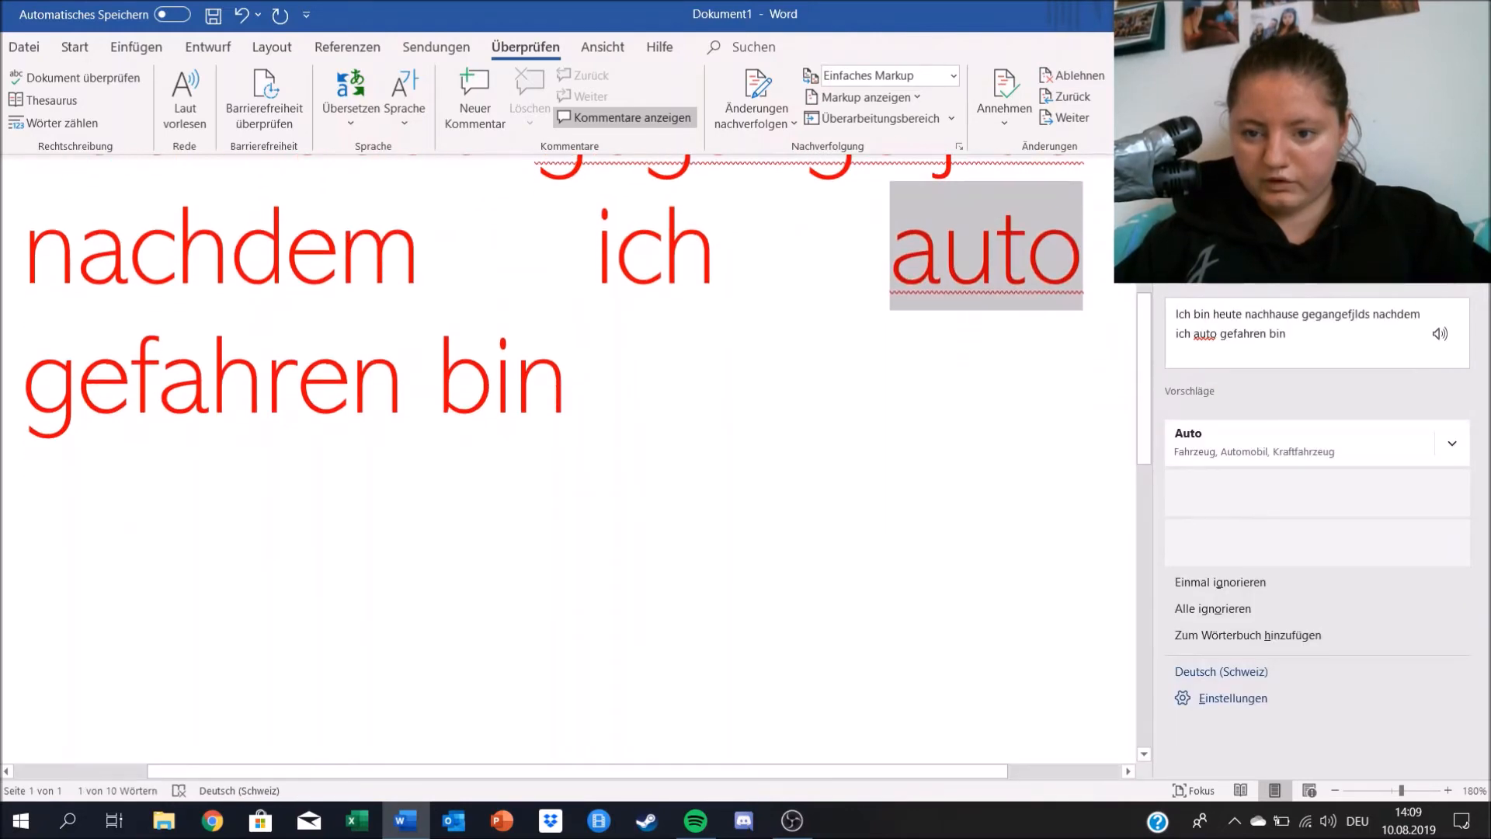
{"action": "scroll", "coordinate": [839, 268], "scroll_direction": "up", "scroll_amount": 3}
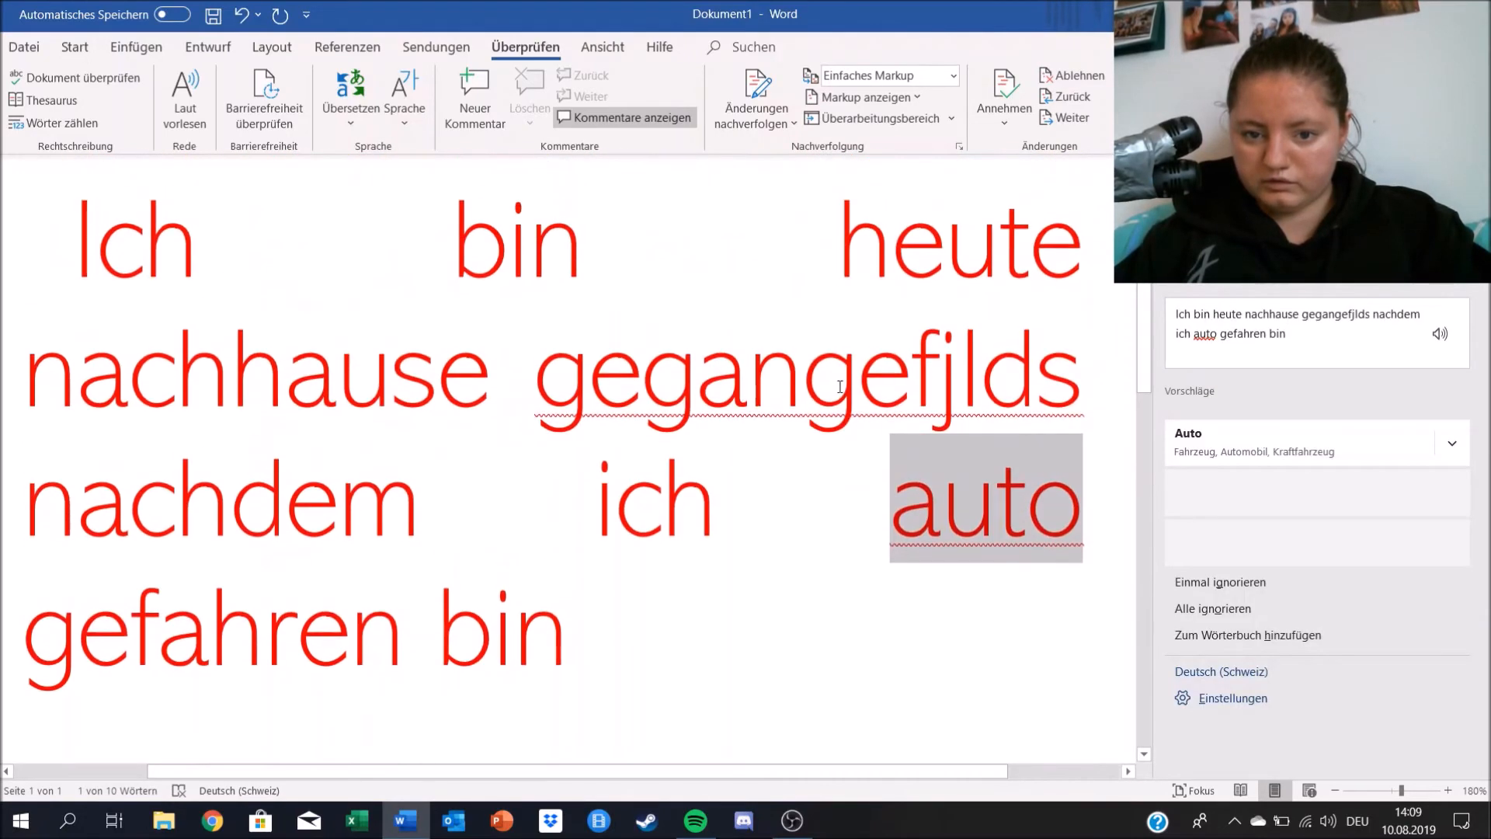
- Correct "gegangefjlds" to "gegangen" in the sentence and resume the spelling check
{"action": "left_click", "coordinate": [838, 386]}
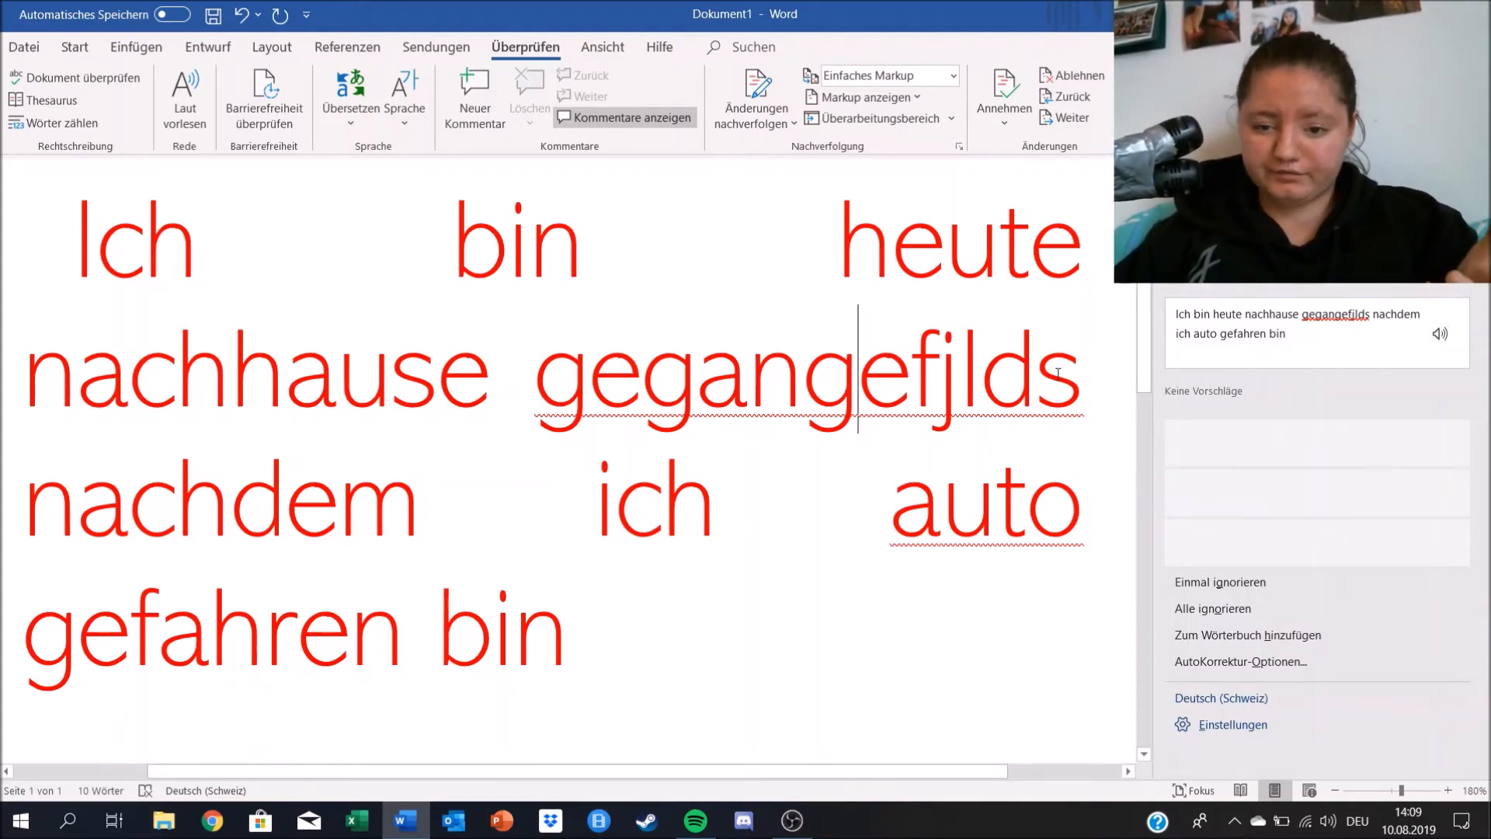
{"action": "left_click", "coordinate": [1098, 365]}
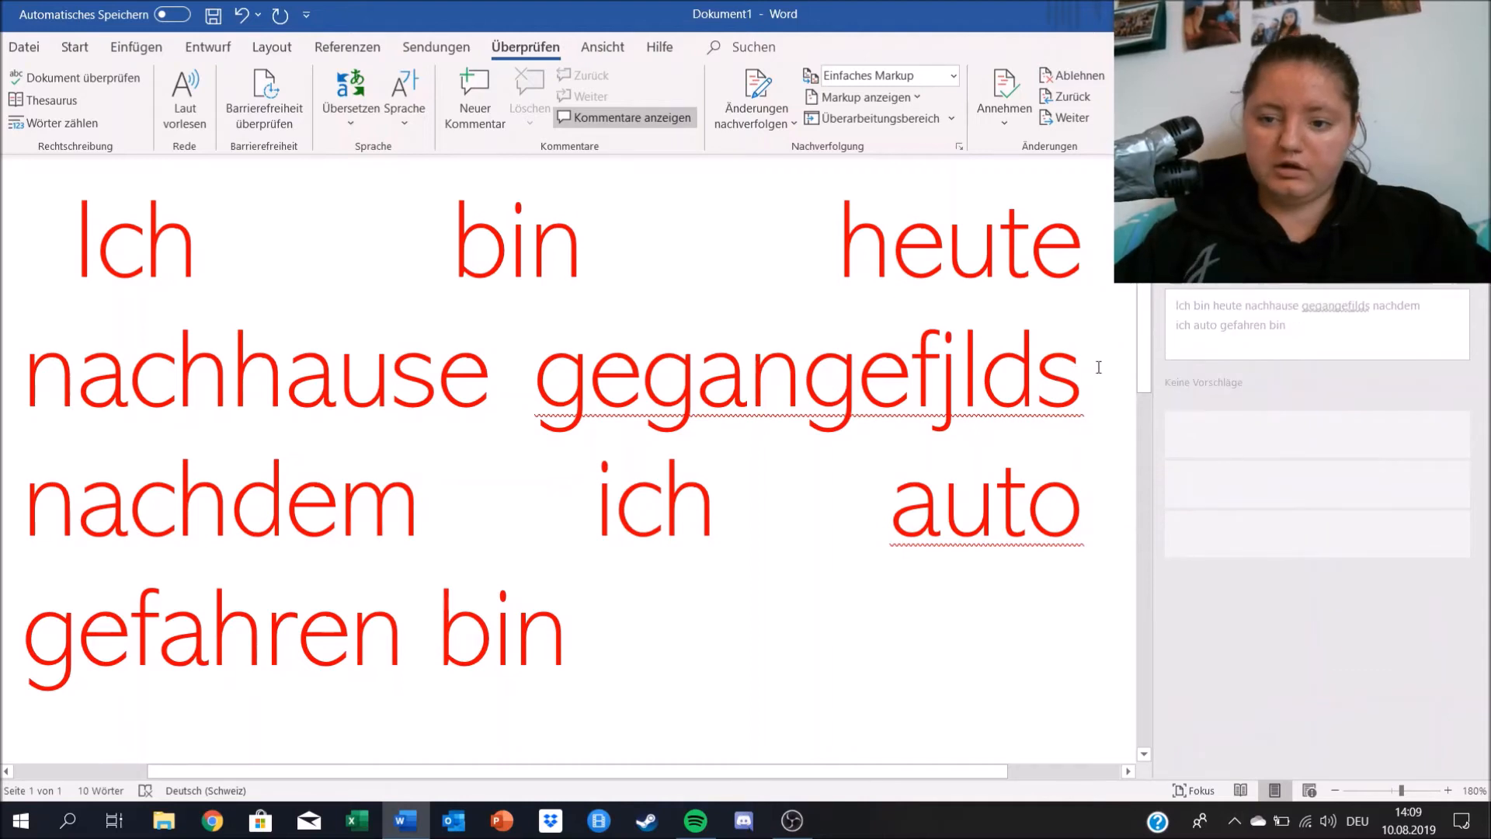
{"action": "key", "text": "BackSpace"}
{"action": "key", "text": "BackSpace"}
{"action": "key", "text": "BackSpace"}
{"action": "key", "text": "BackSpace"}
{"action": "key", "text": "BackSpace"}
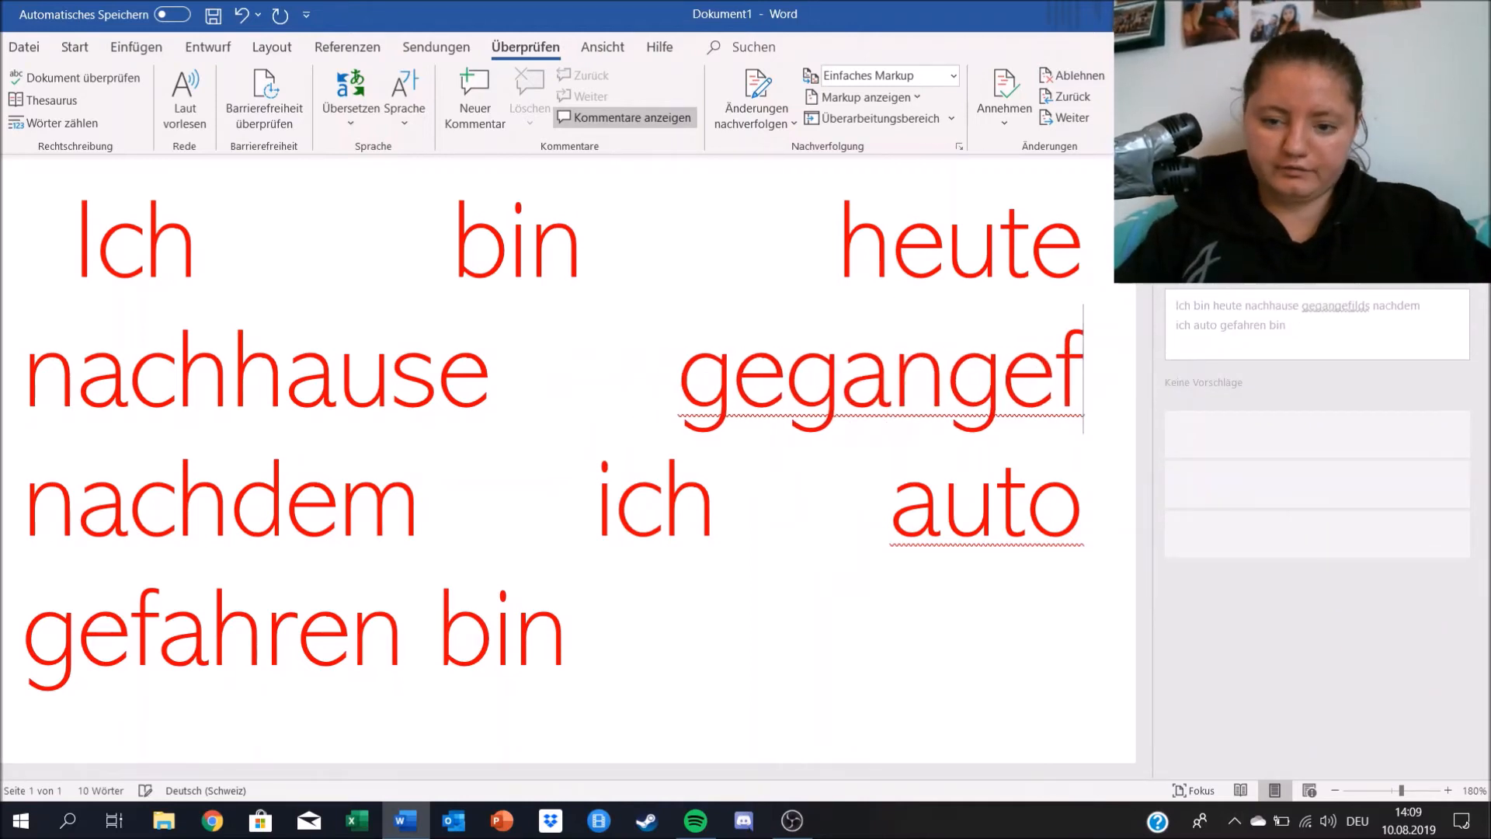
{"action": "type", "text": "n"}
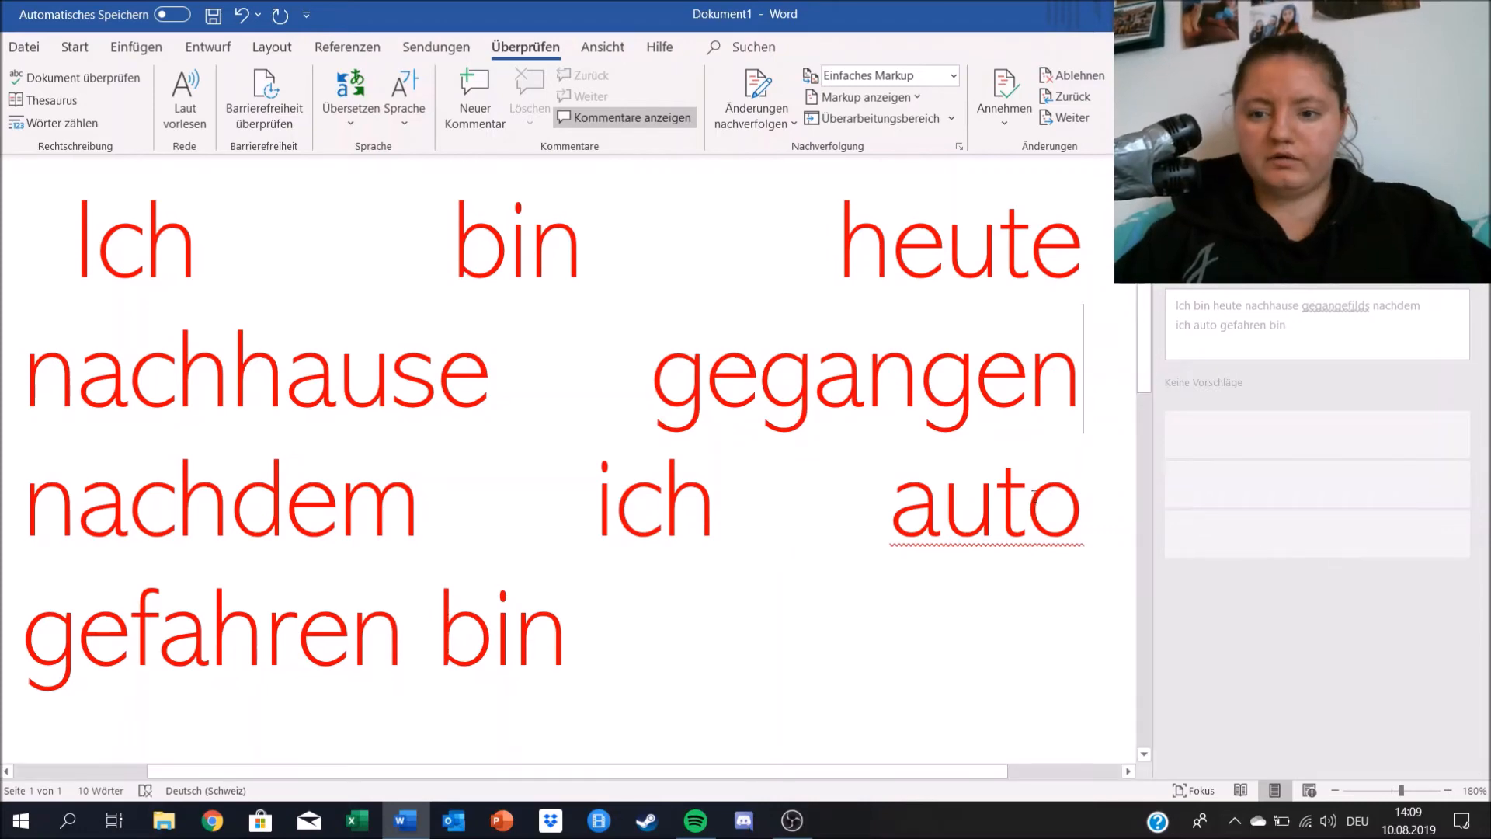
{"action": "key", "text": "F7"}
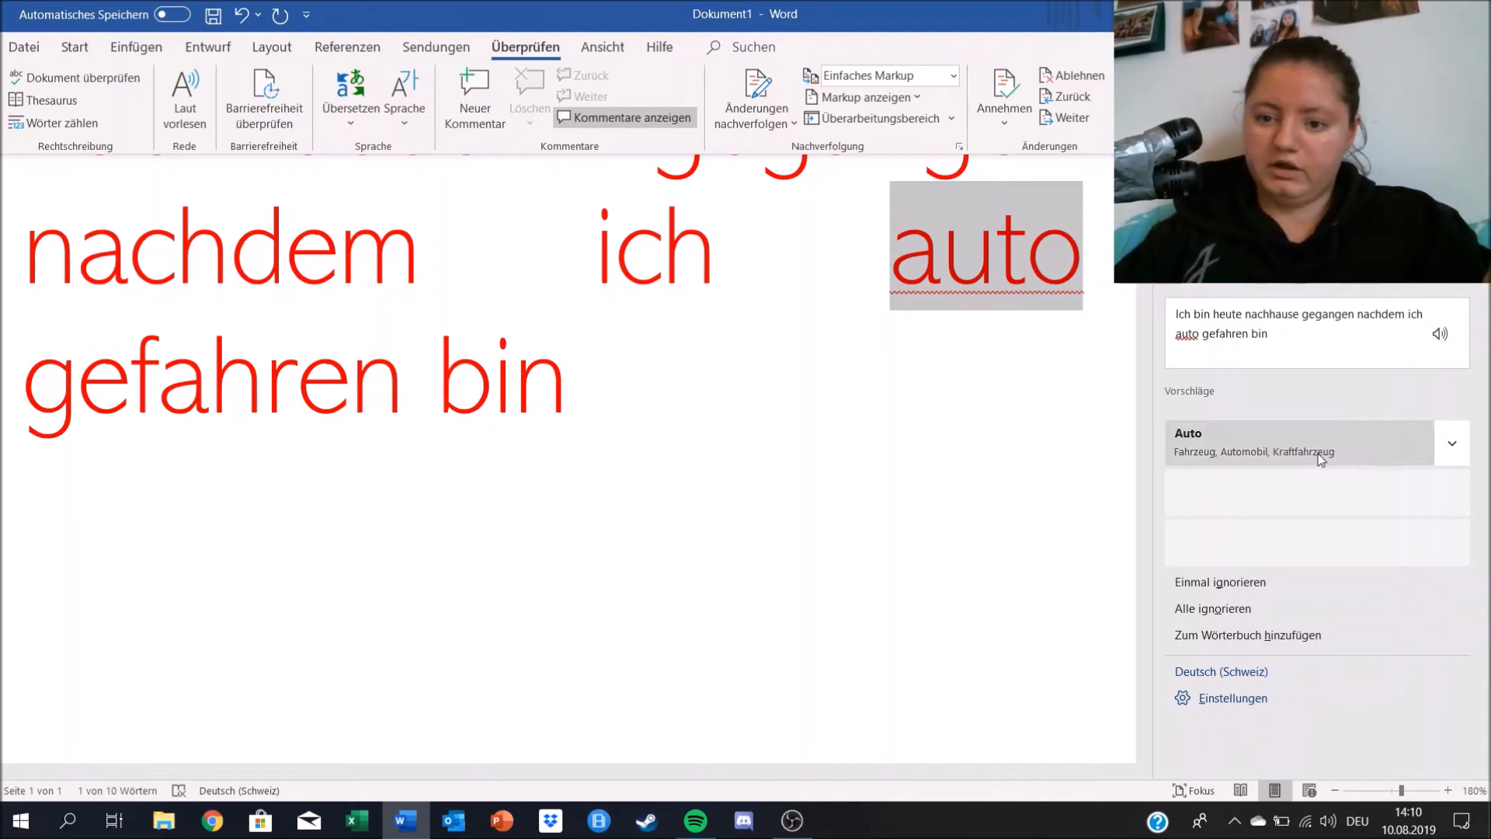
- Correct "auto" to the suggested "Auto" and finish the spelling and grammar check
{"action": "left_click", "coordinate": [1246, 444]}
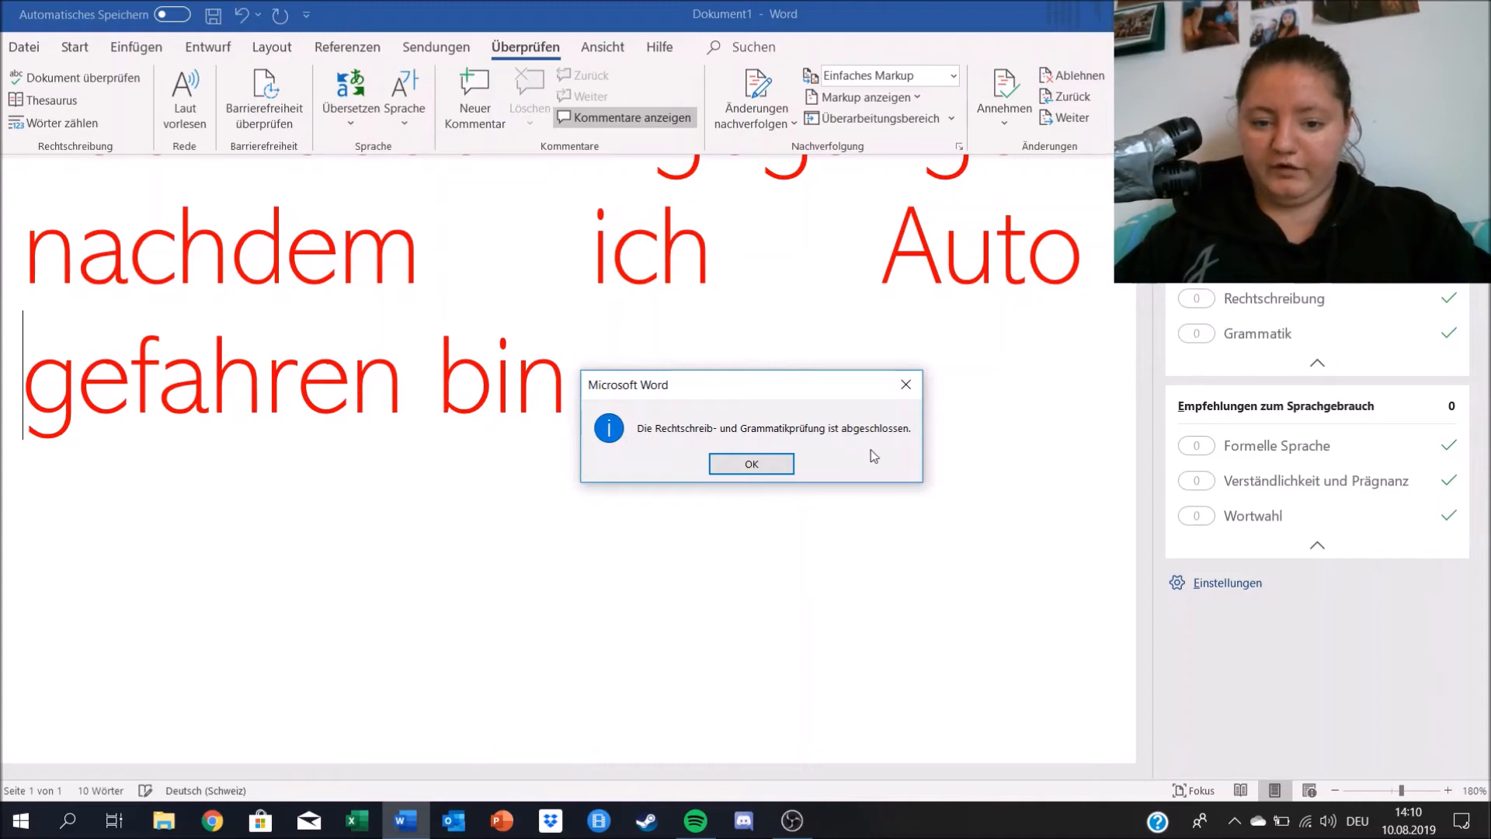
{"action": "left_click", "coordinate": [771, 467]}
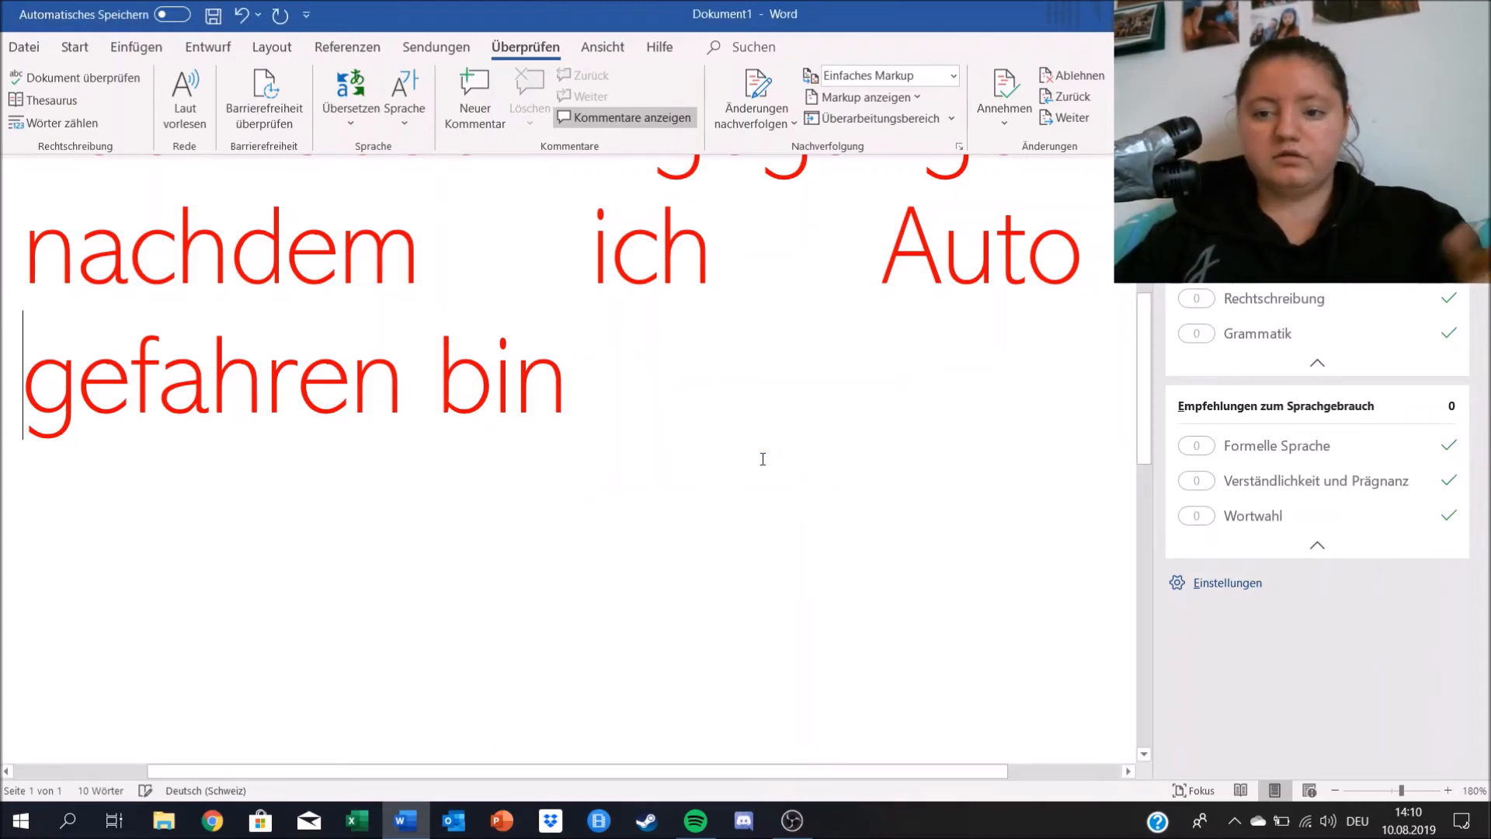
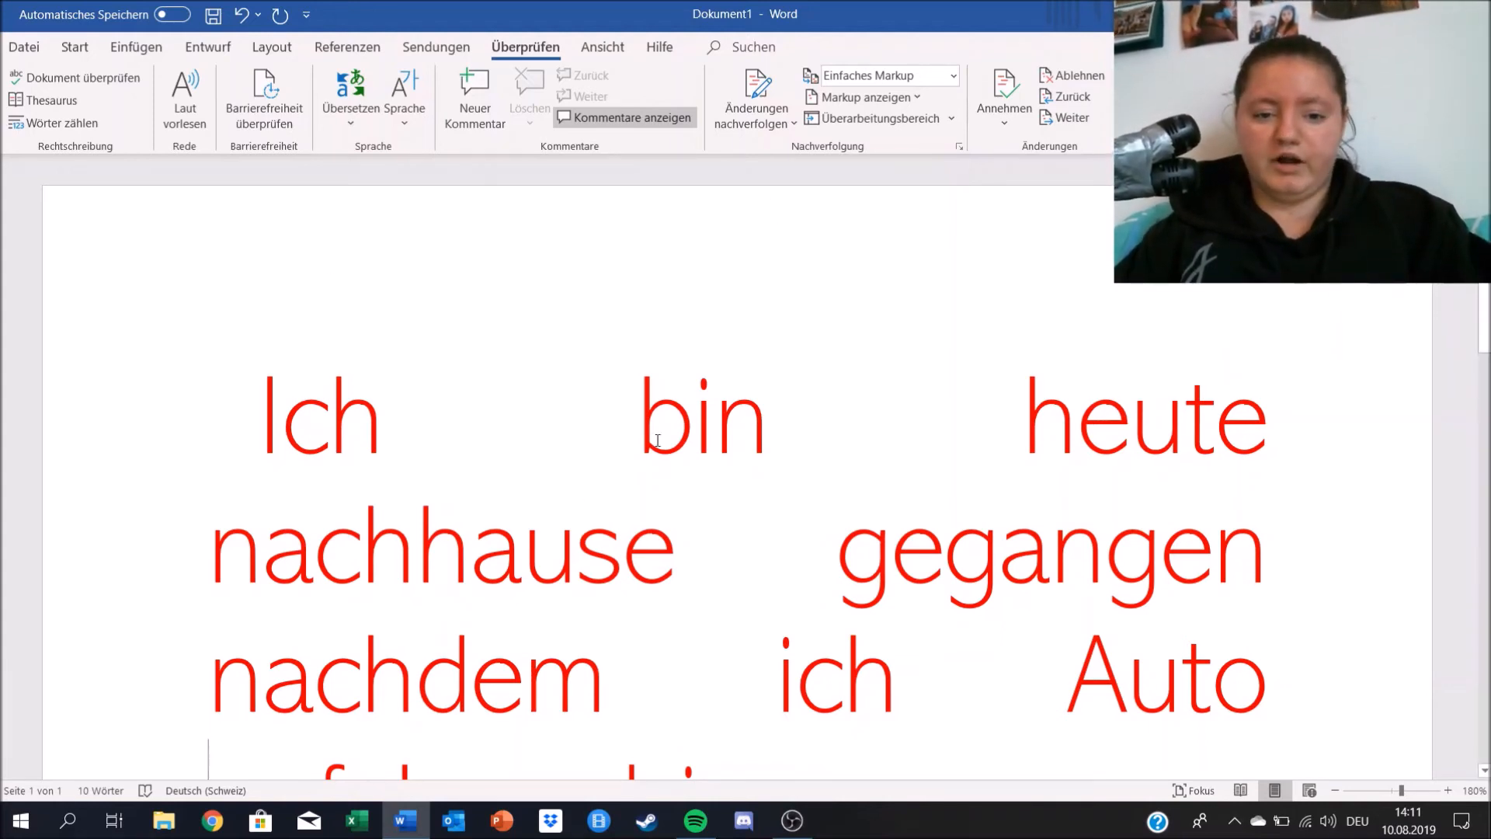
{"action": "scroll", "coordinate": [718, 497], "scroll_direction": "down", "scroll_amount": 4}
{"action": "scroll", "coordinate": [718, 498], "scroll_direction": "up", "scroll_amount": 4}
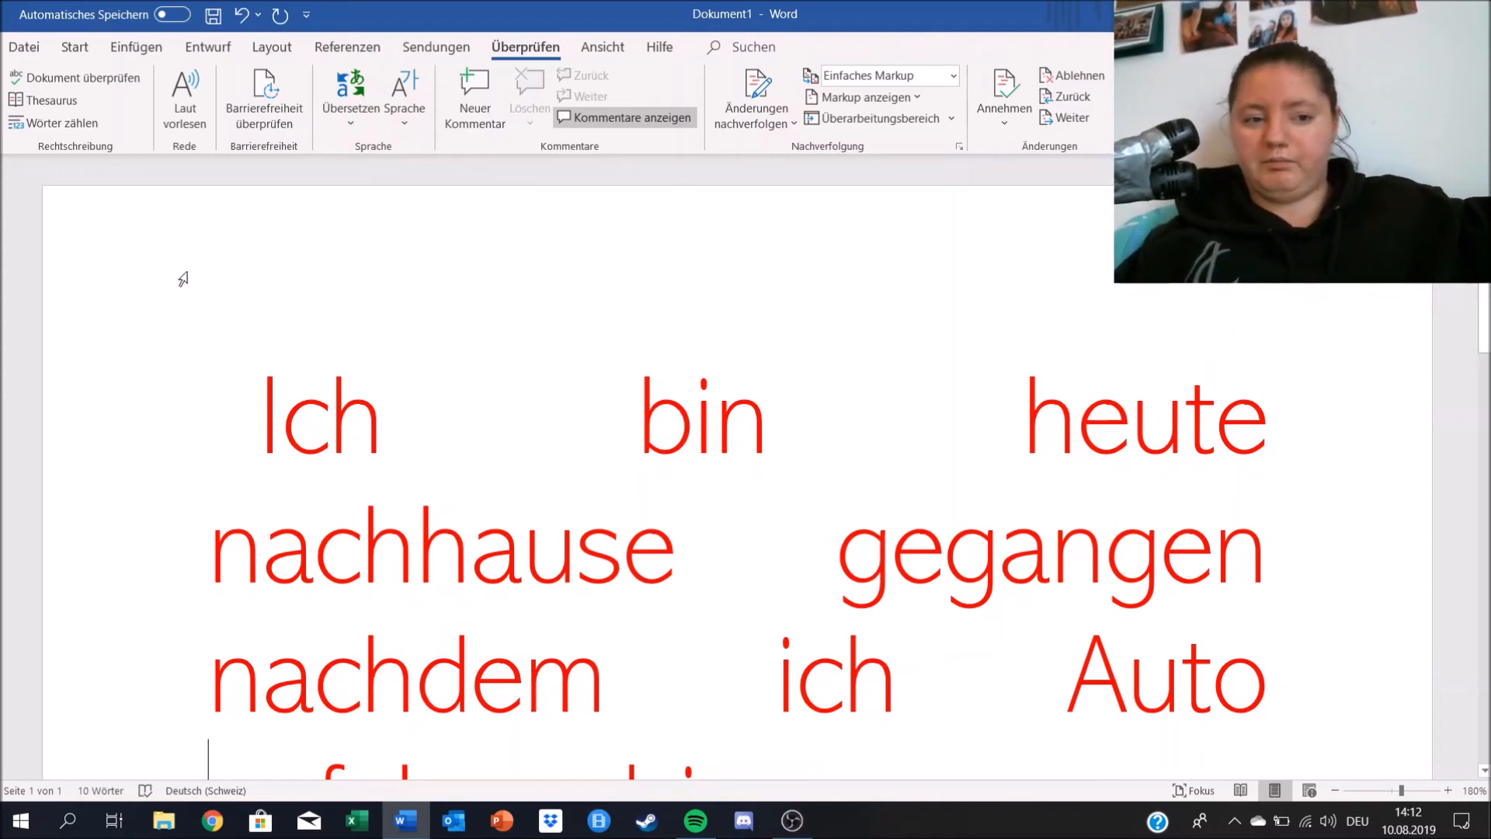
{"action": "scroll", "coordinate": [183, 286], "scroll_direction": "down", "scroll_amount": 5}
{"action": "scroll", "coordinate": [182, 287], "scroll_direction": "up", "scroll_amount": 5}
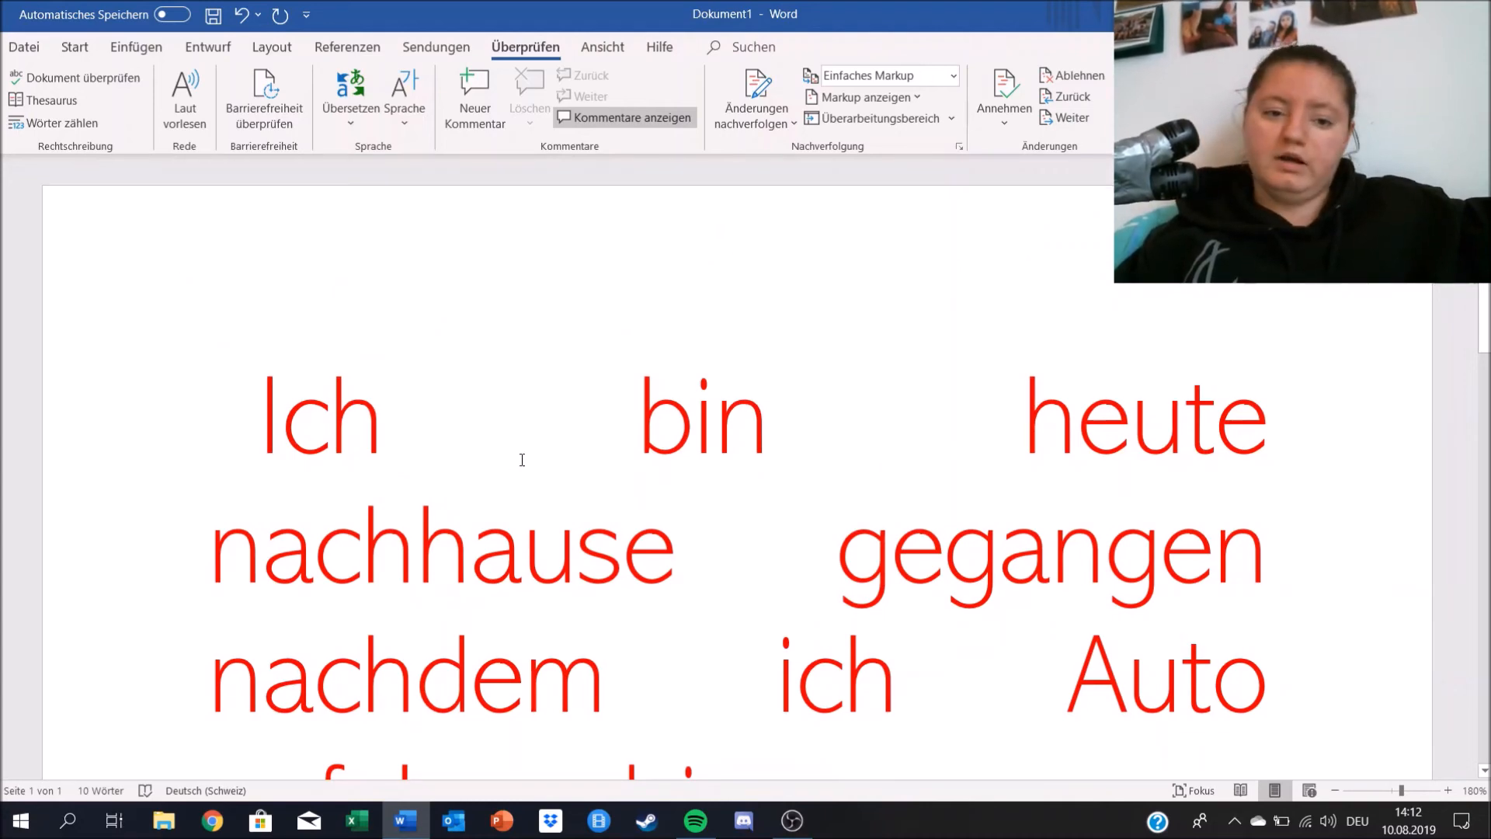
{"action": "scroll", "coordinate": [517, 445], "scroll_direction": "down", "scroll_amount": 5}
{"action": "scroll", "coordinate": [516, 445], "scroll_direction": "up", "scroll_amount": 5}
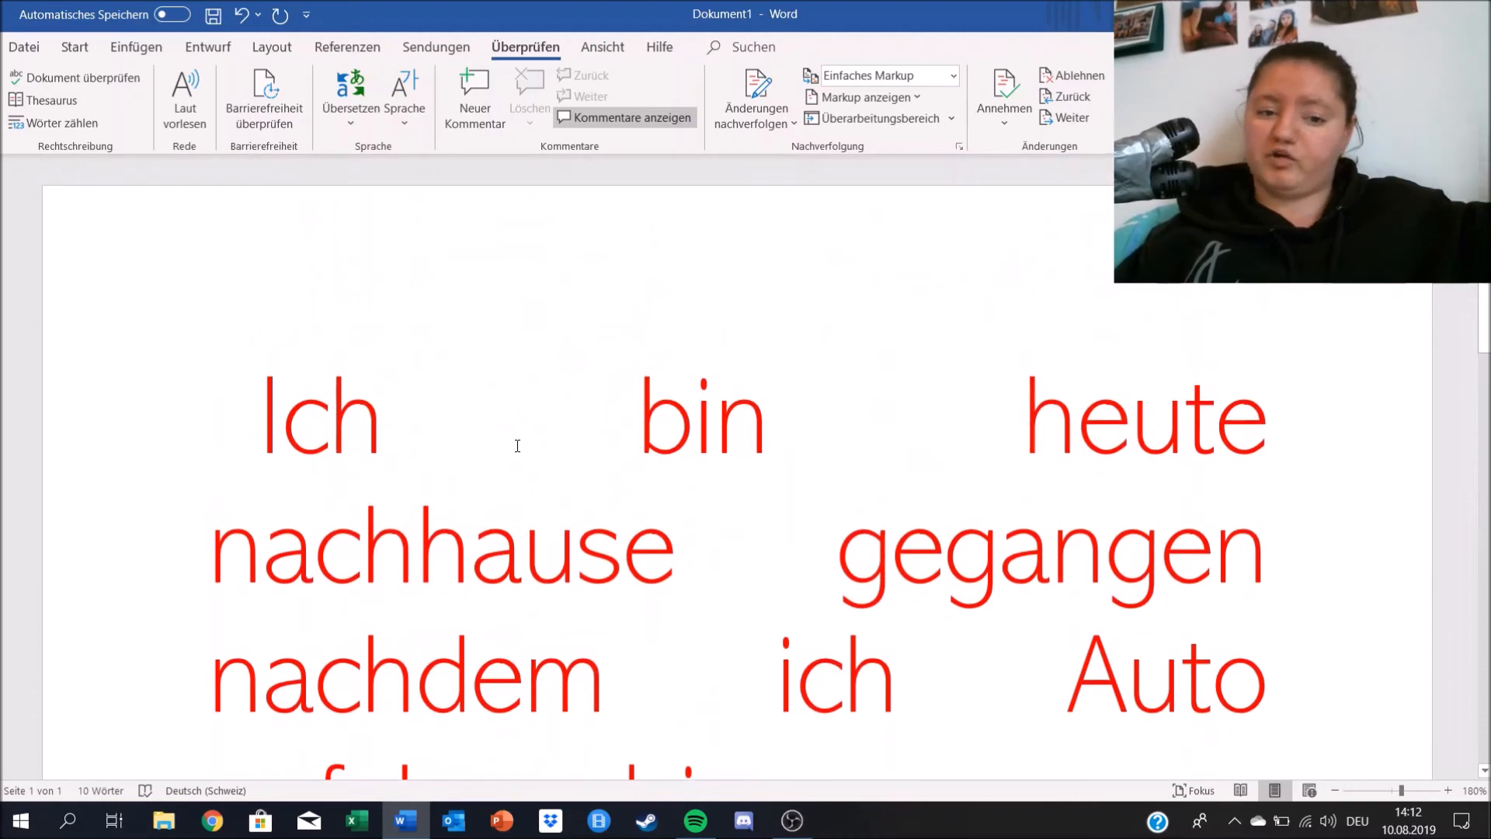
{"action": "scroll", "coordinate": [505, 437], "scroll_direction": "down", "scroll_amount": 5}
{"action": "scroll", "coordinate": [506, 437], "scroll_direction": "up", "scroll_amount": 5}
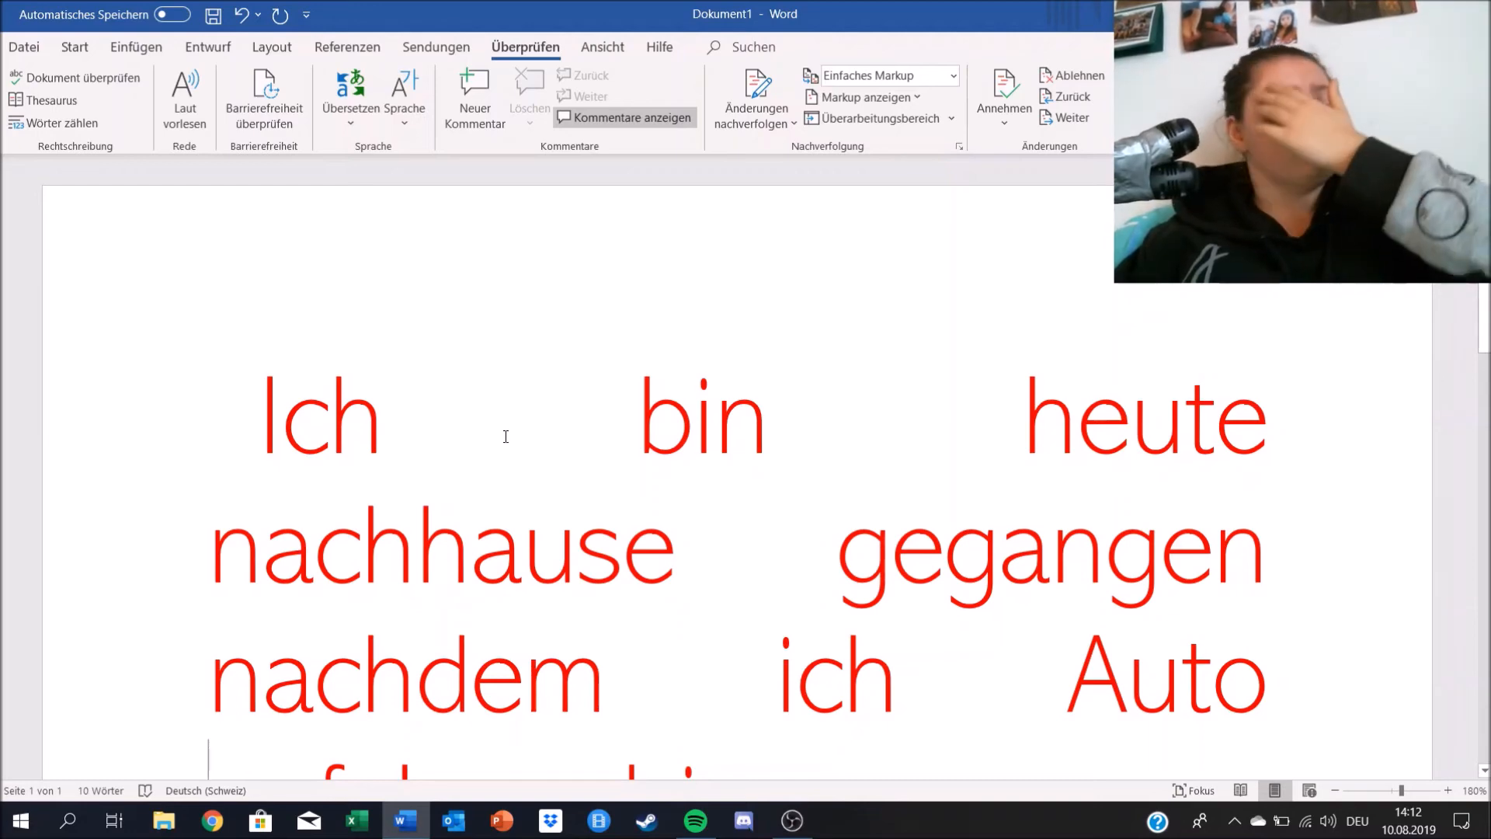
{"action": "scroll", "coordinate": [739, 559], "scroll_direction": "down", "scroll_amount": 10}
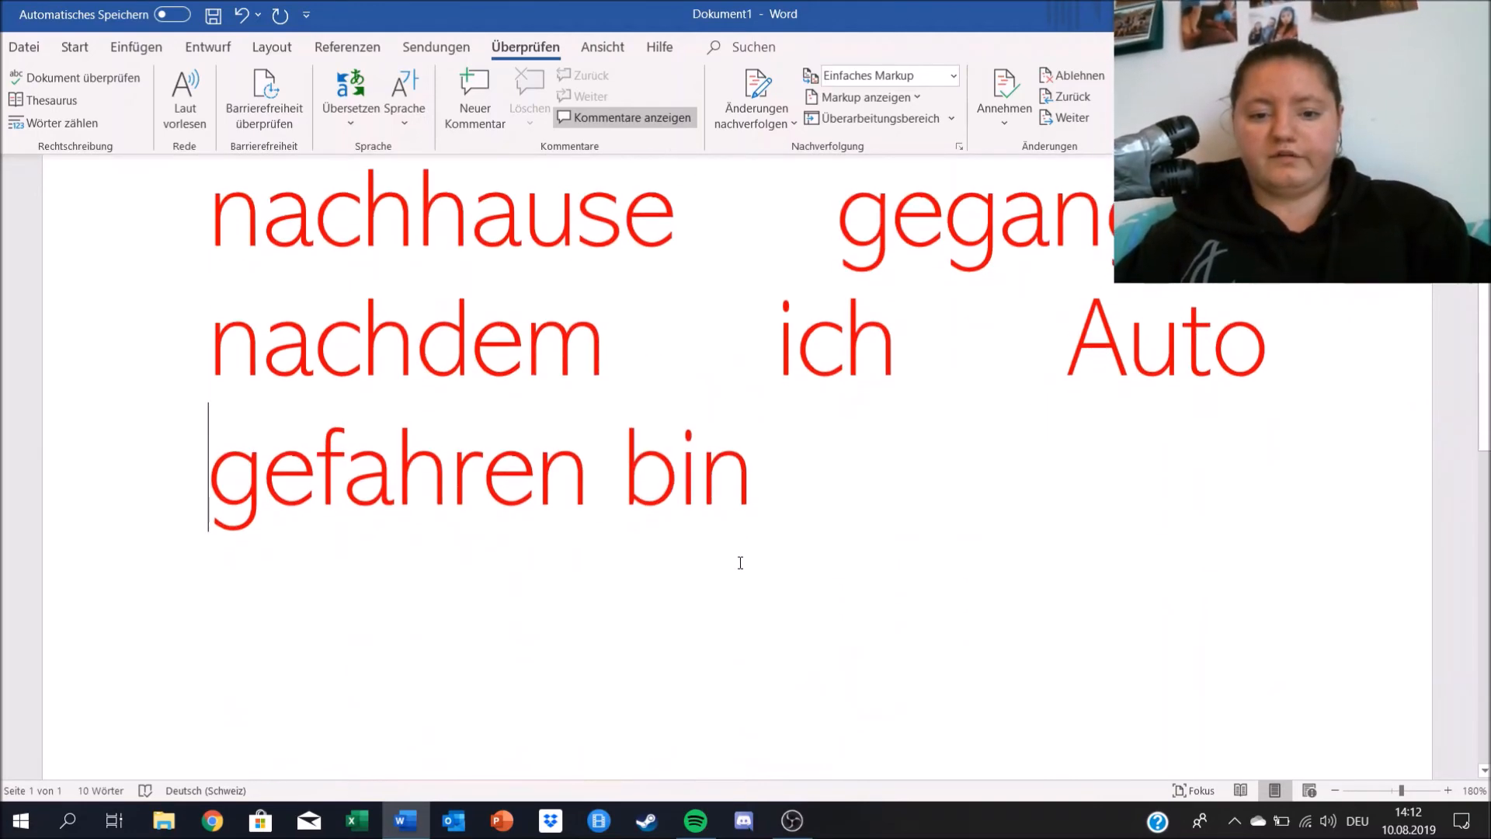
{"action": "scroll", "coordinate": [739, 565], "scroll_direction": "up", "scroll_amount": 10}
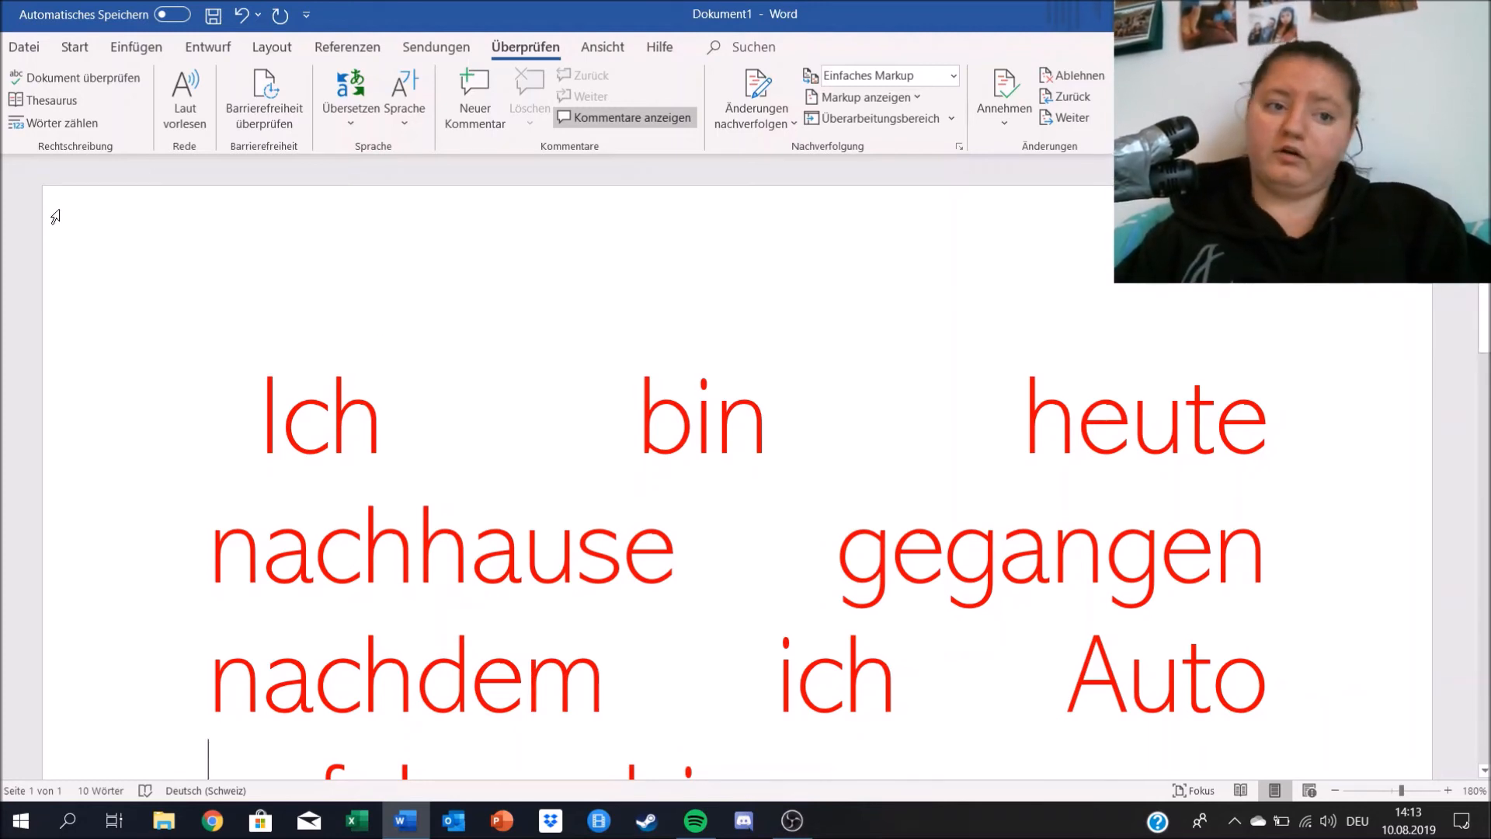
{"action": "left_click", "coordinate": [72, 56]}
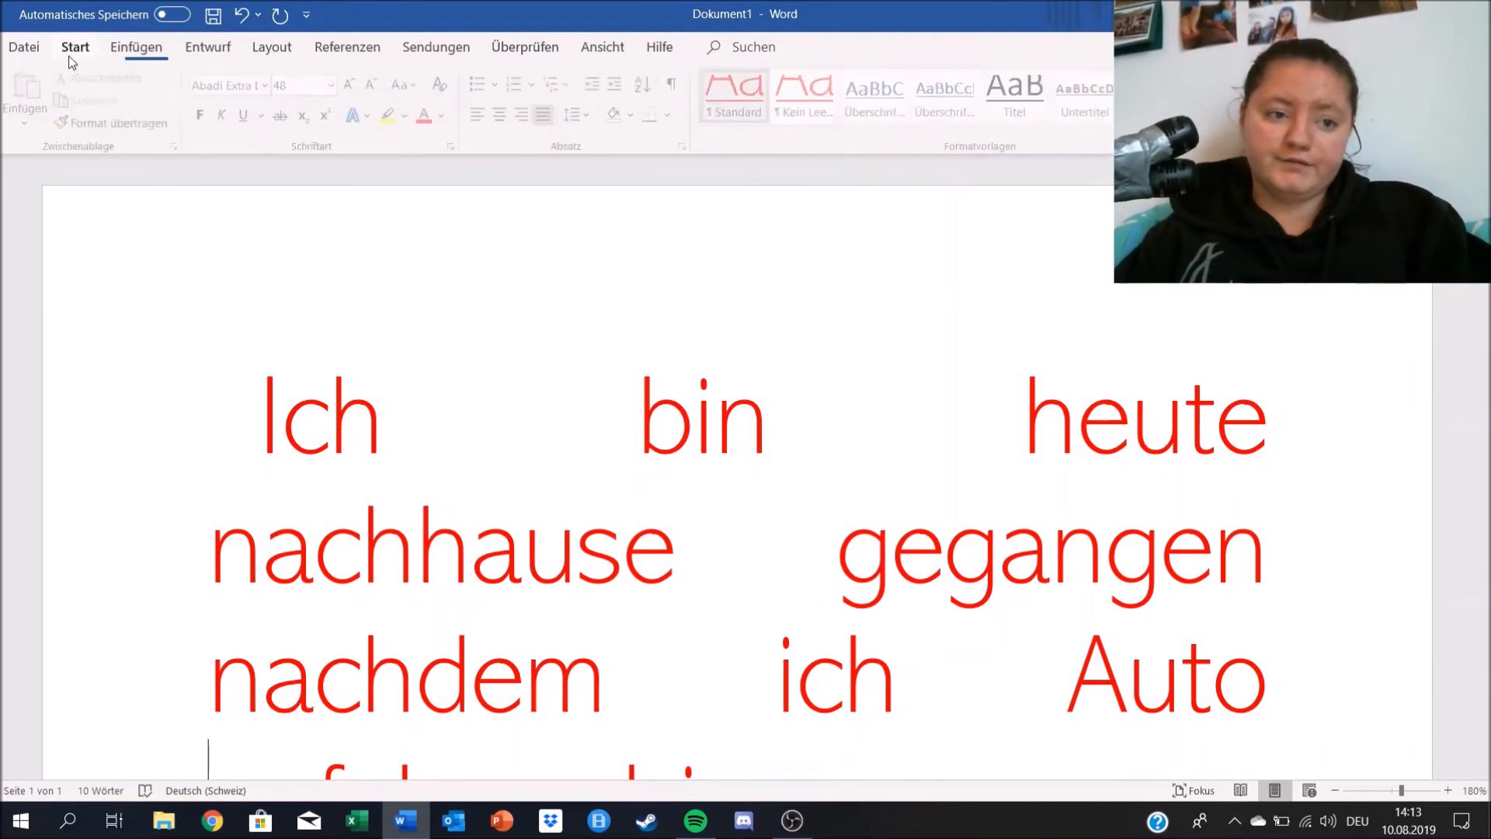
{"action": "left_click", "coordinate": [156, 48]}
{"action": "left_click", "coordinate": [195, 52]}
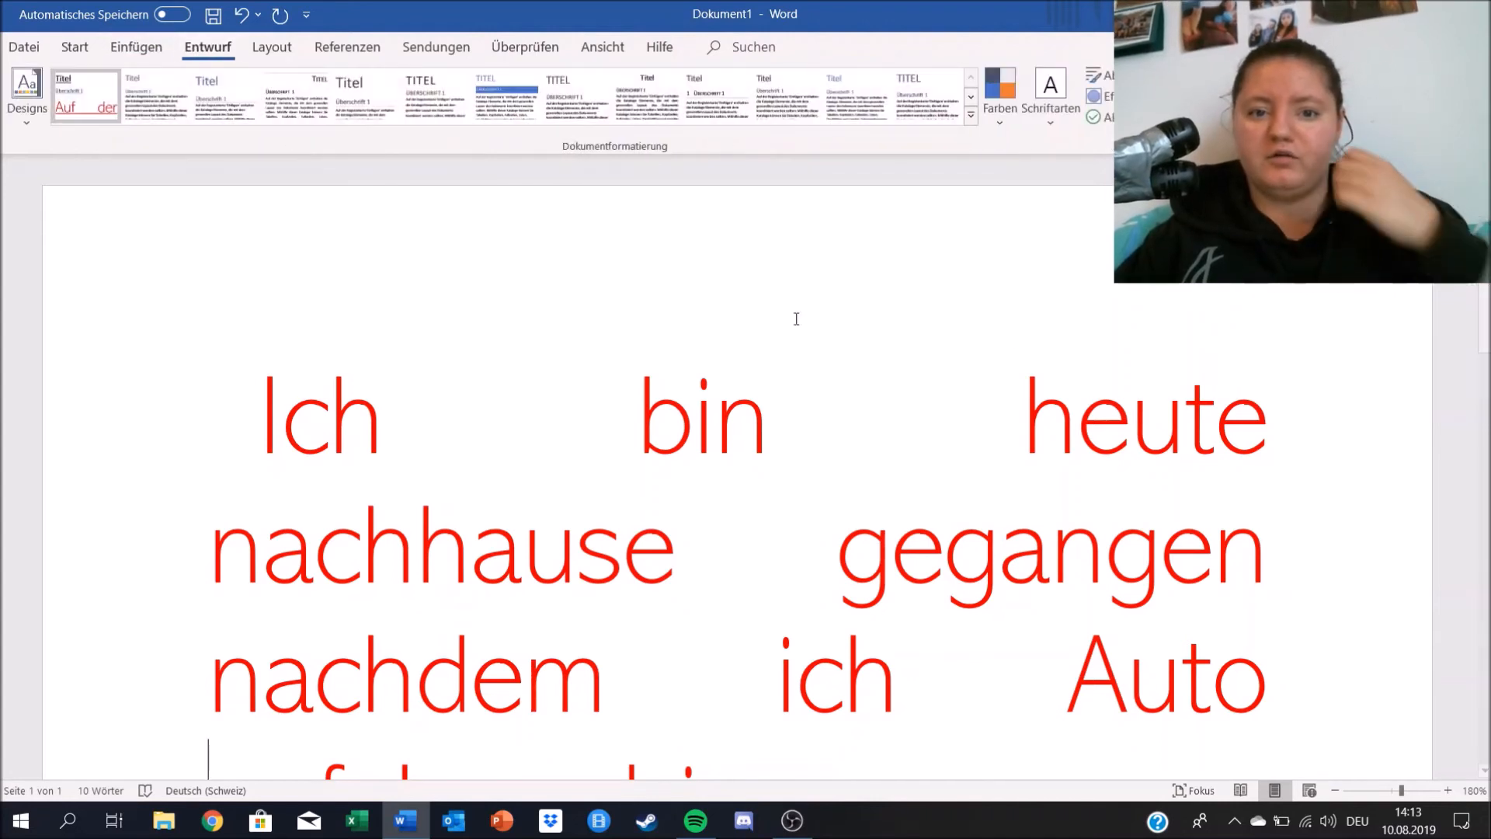
{"action": "left_click", "coordinate": [76, 49]}
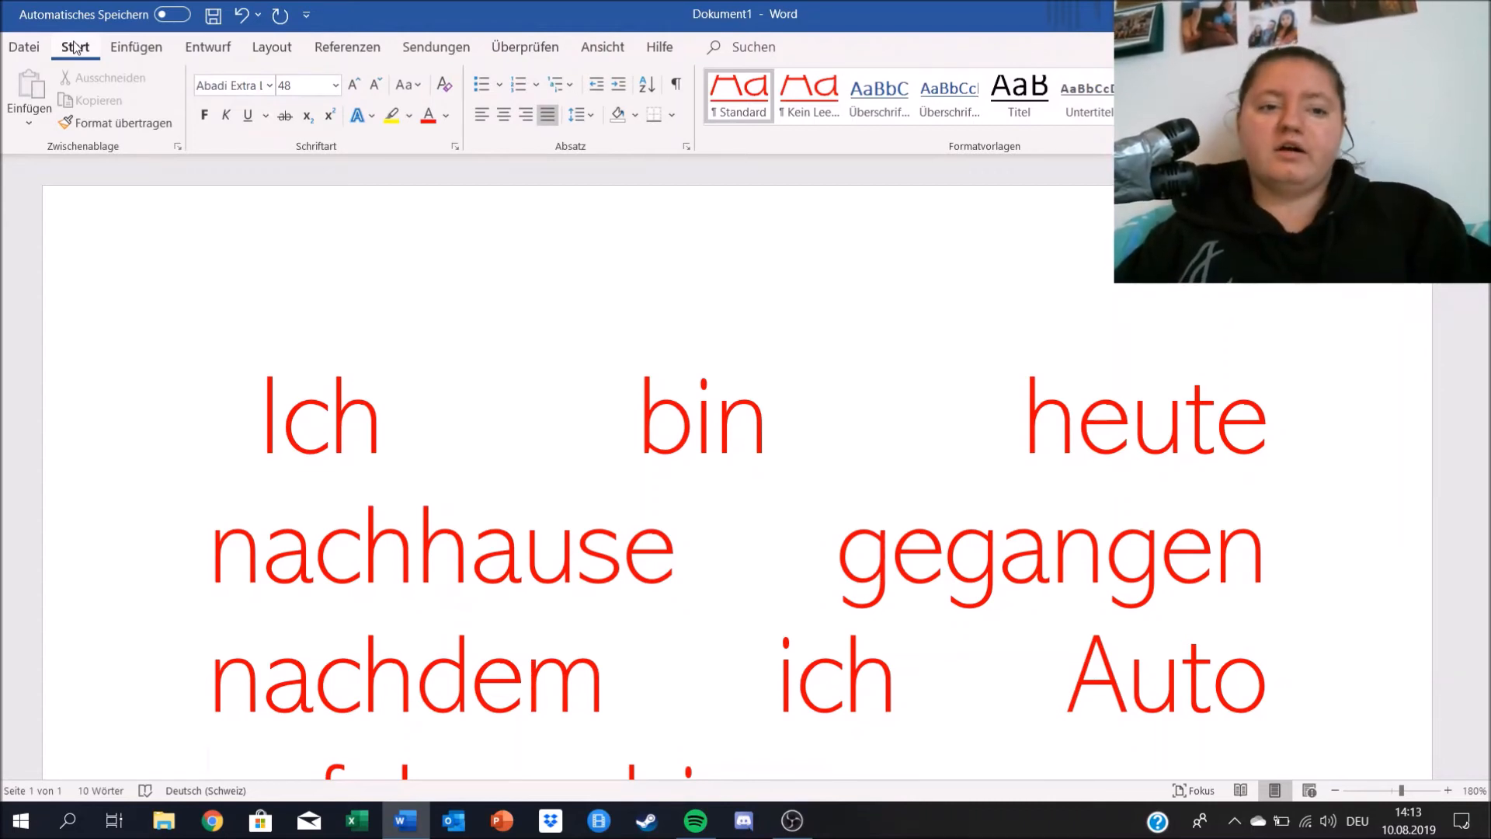
{"action": "left_click", "coordinate": [136, 48]}
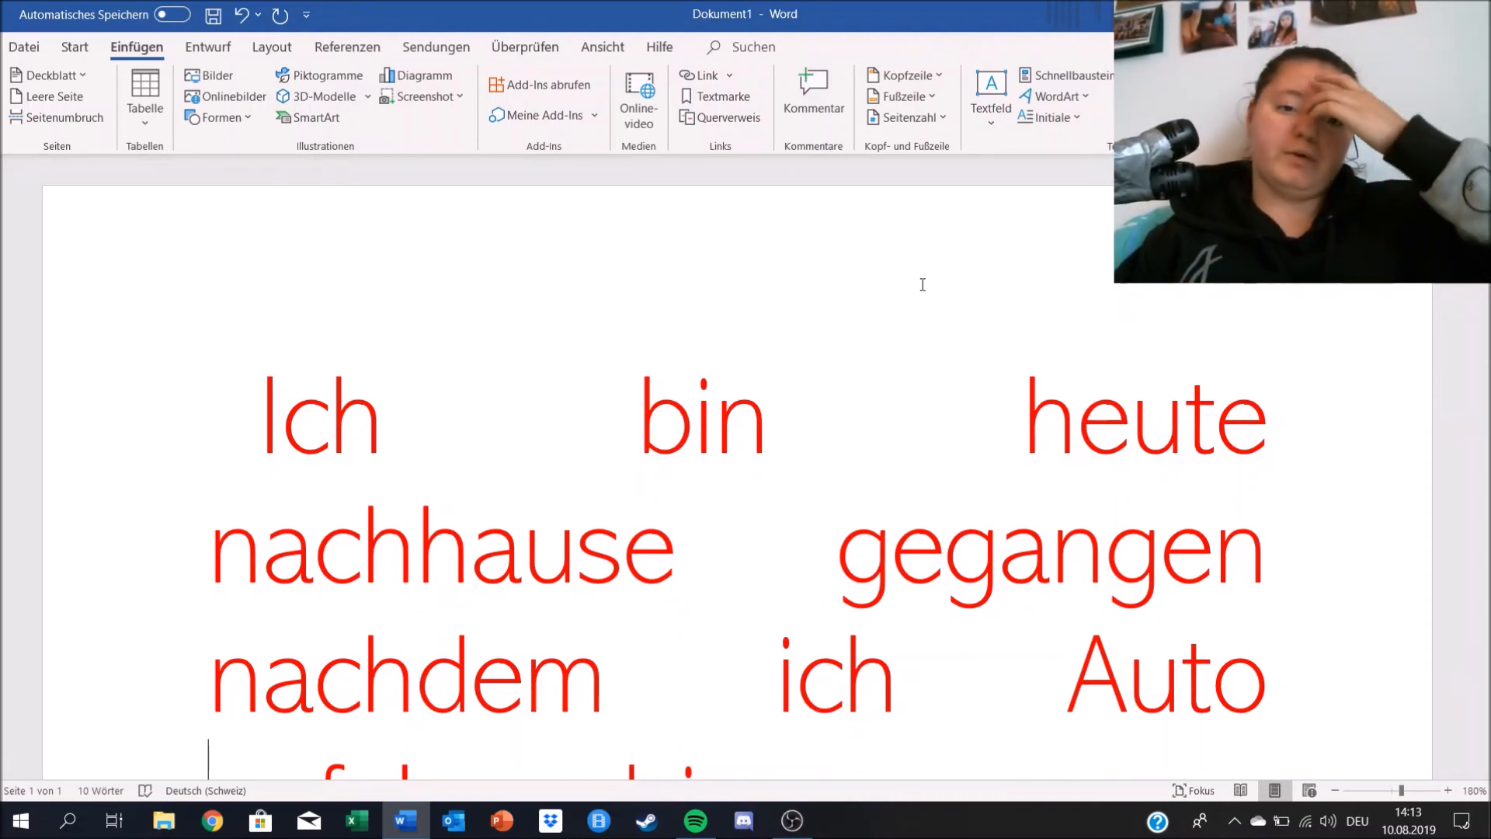
- Delete the entire sentence so that the document is empty
{"action": "scroll", "coordinate": [1165, 590], "scroll_direction": "down", "scroll_amount": 3}
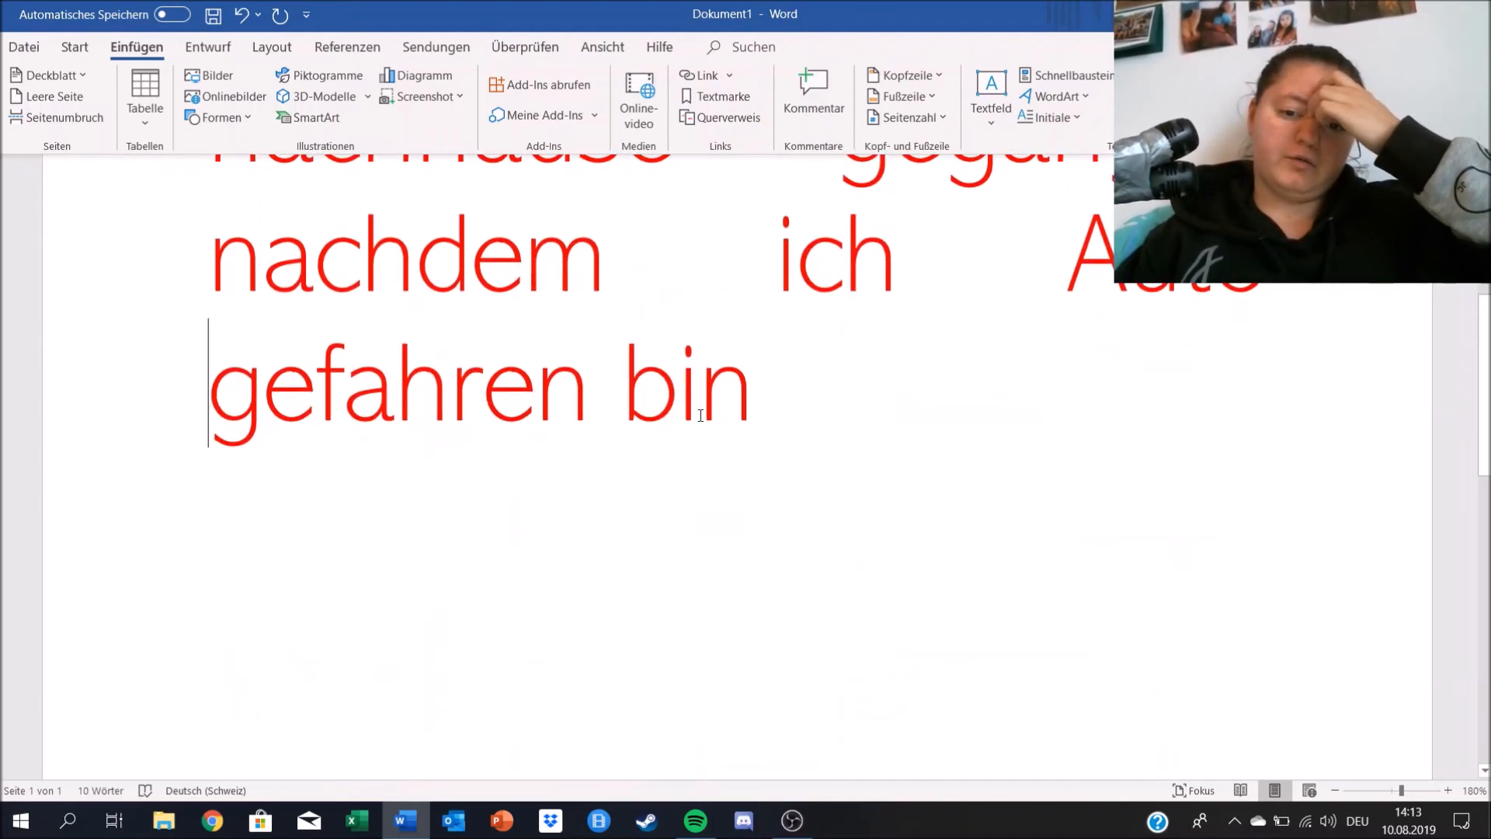
{"action": "key", "text": "ctrl+a"}
{"action": "scroll", "coordinate": [792, 429], "scroll_direction": "up", "scroll_amount": 2}
{"action": "scroll", "coordinate": [745, 388], "scroll_direction": "up", "scroll_amount": 2}
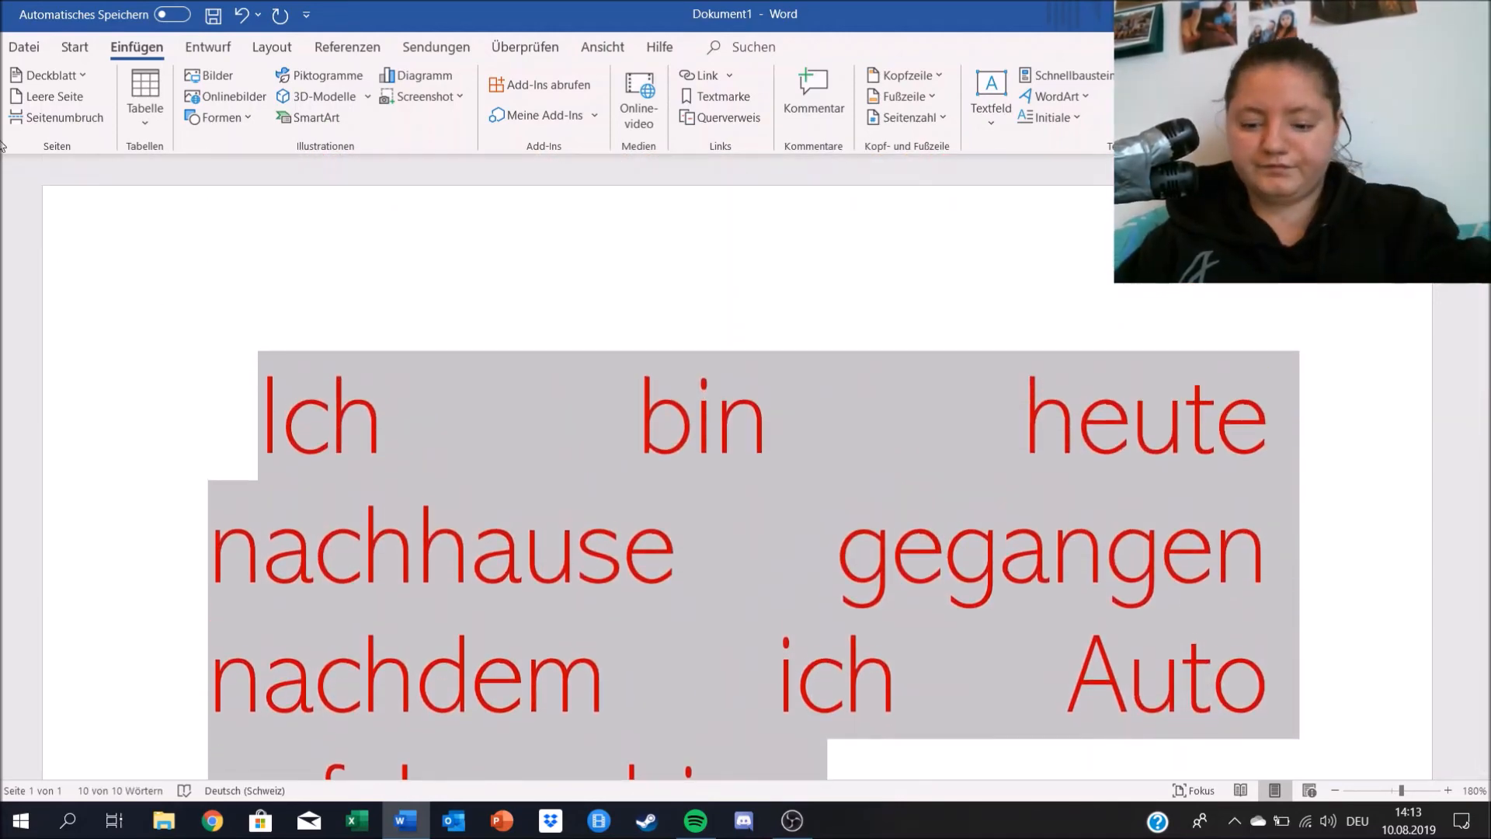
{"action": "key", "text": "BackSpace"}
- Try to insert a picture from the subfolder of the Bilder folder
{"action": "left_click", "coordinate": [226, 81]}
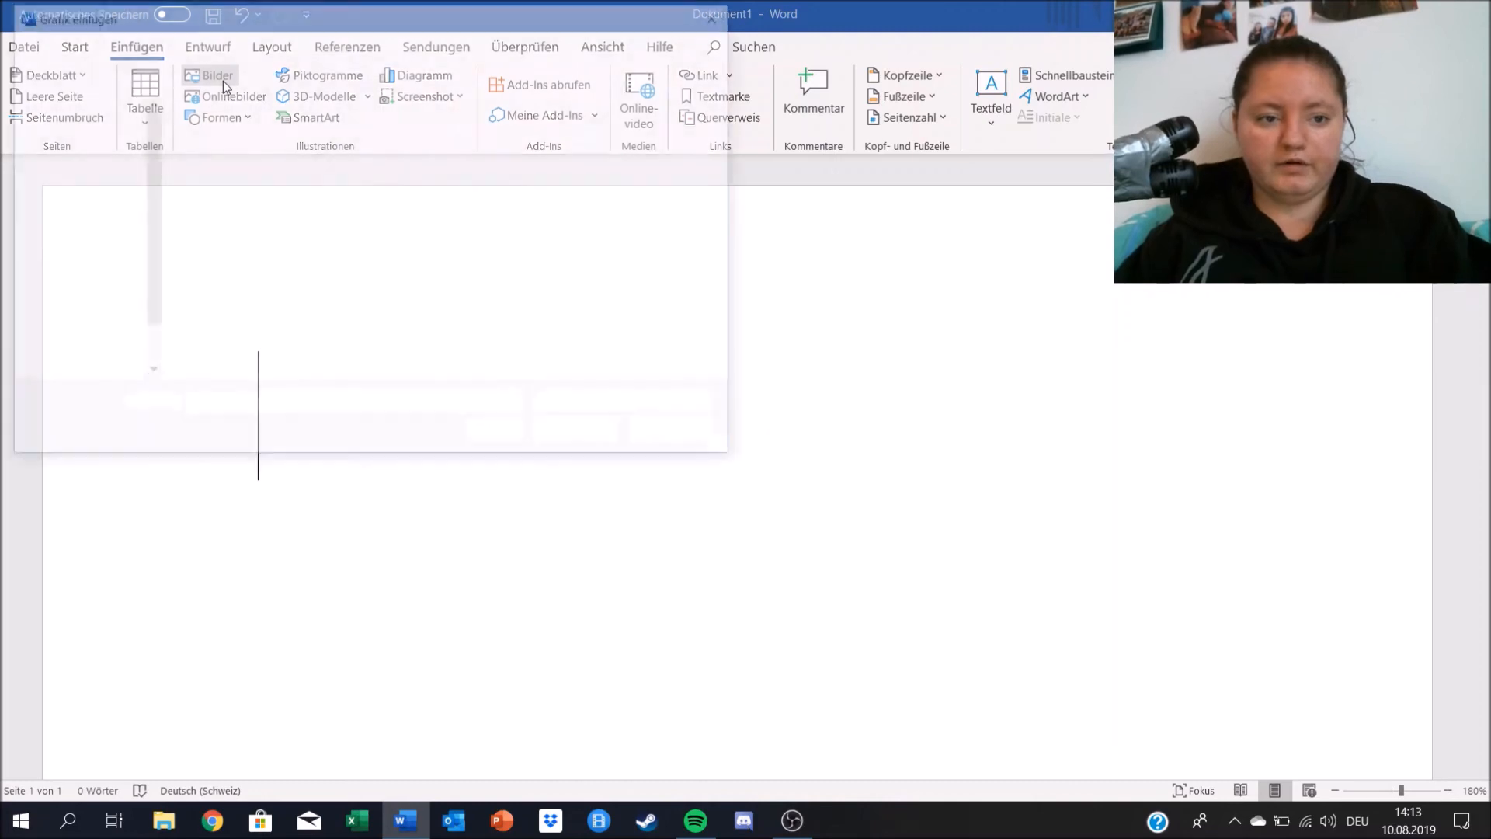
{"action": "double_click", "coordinate": [222, 160]}
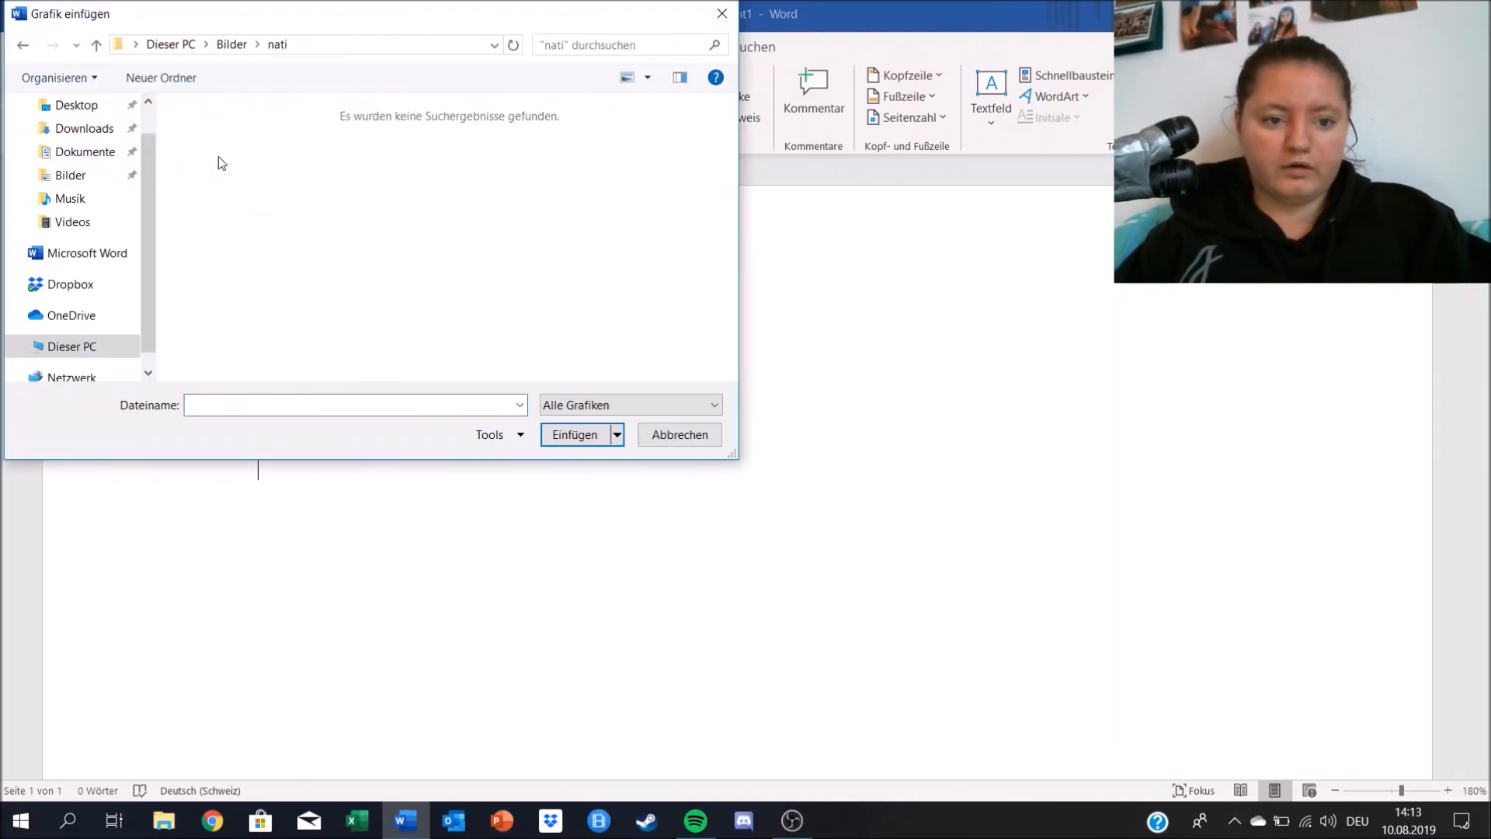
{"action": "left_click", "coordinate": [723, 13]}
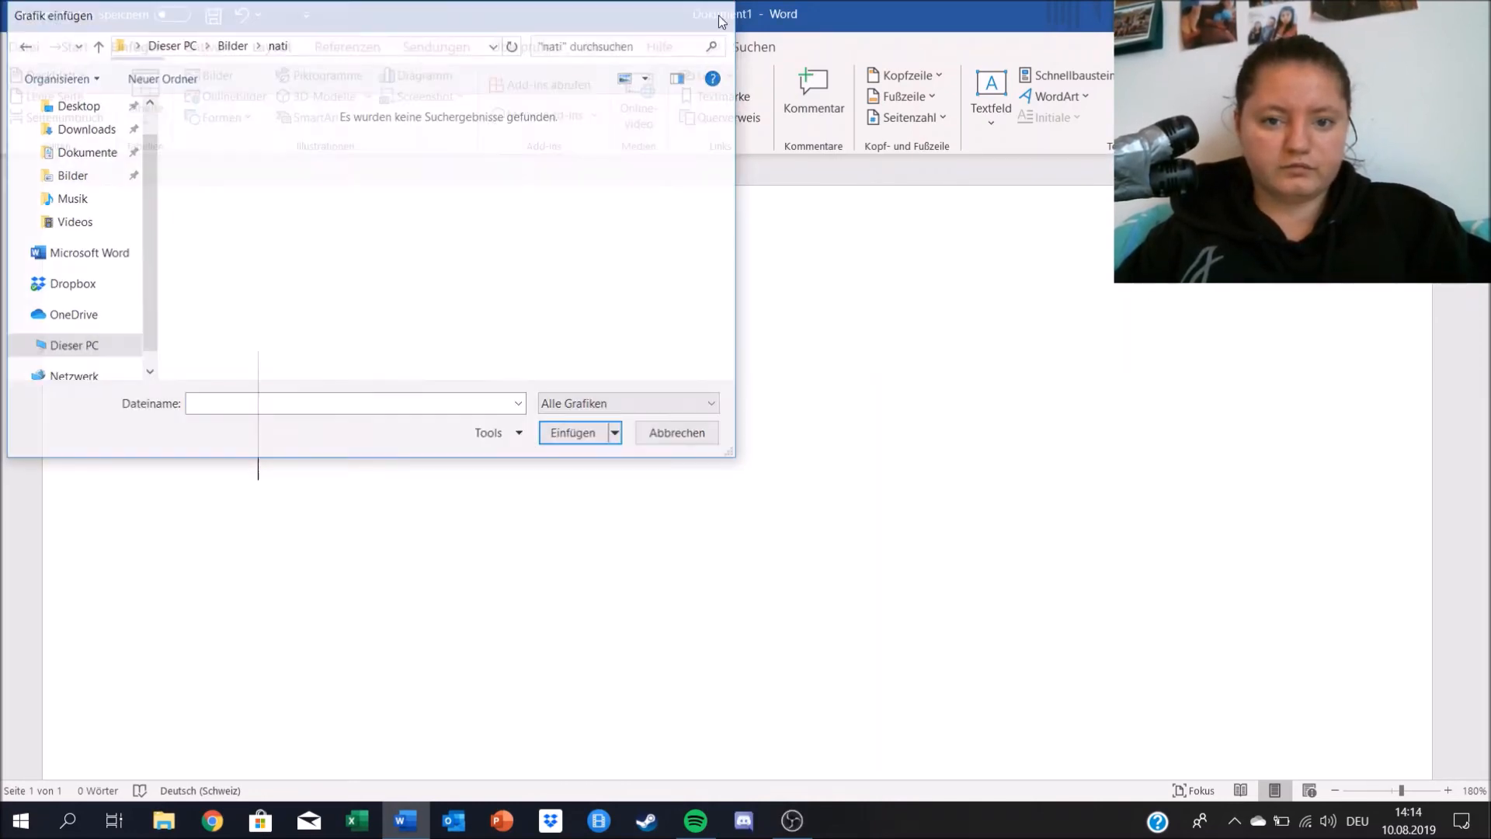
- Switch to Chrome and search Google for "kate"
{"action": "left_click", "coordinate": [214, 819]}
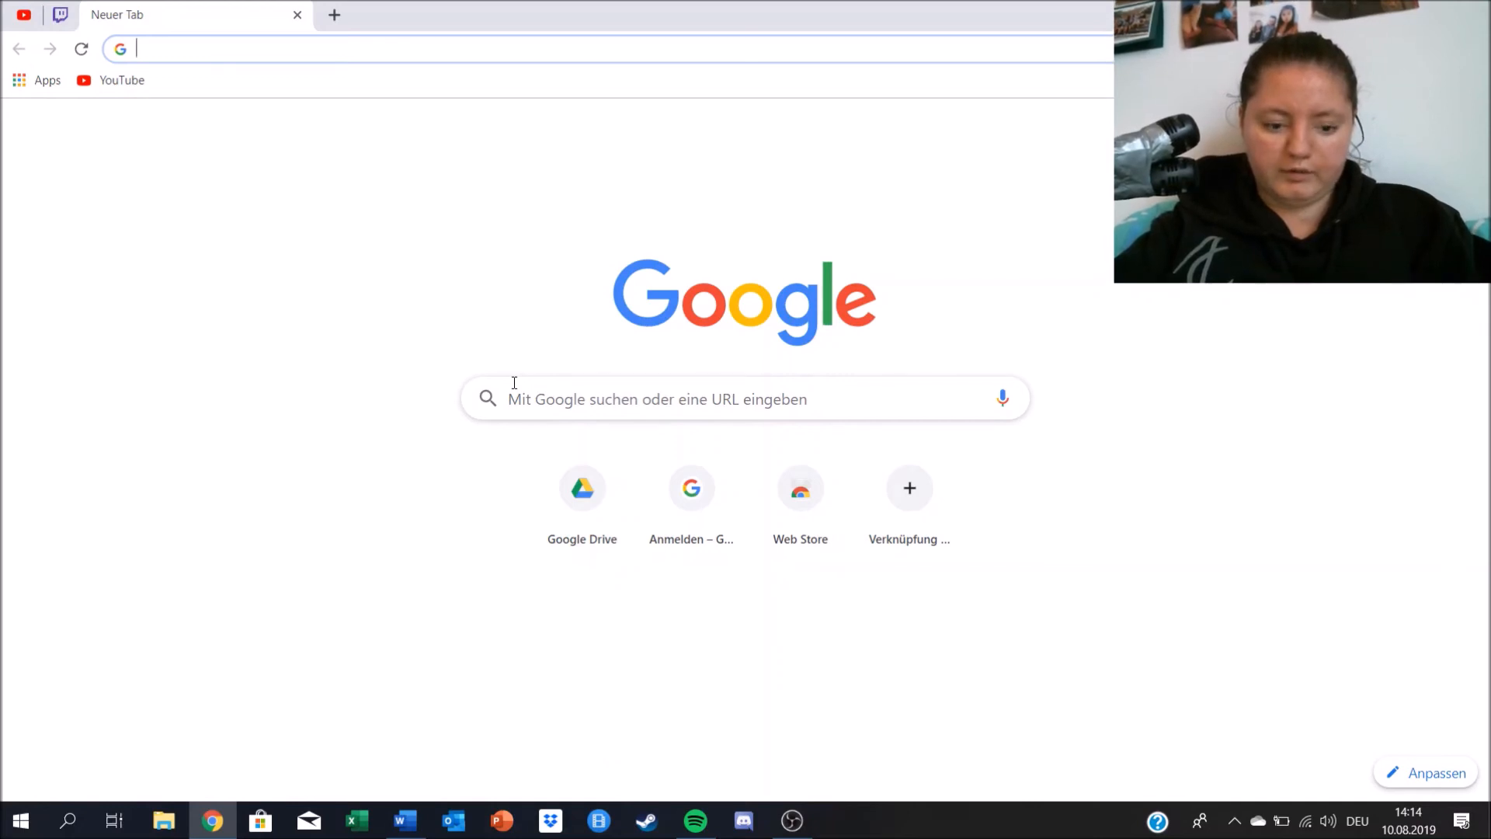
{"action": "type", "text": "pfer"}
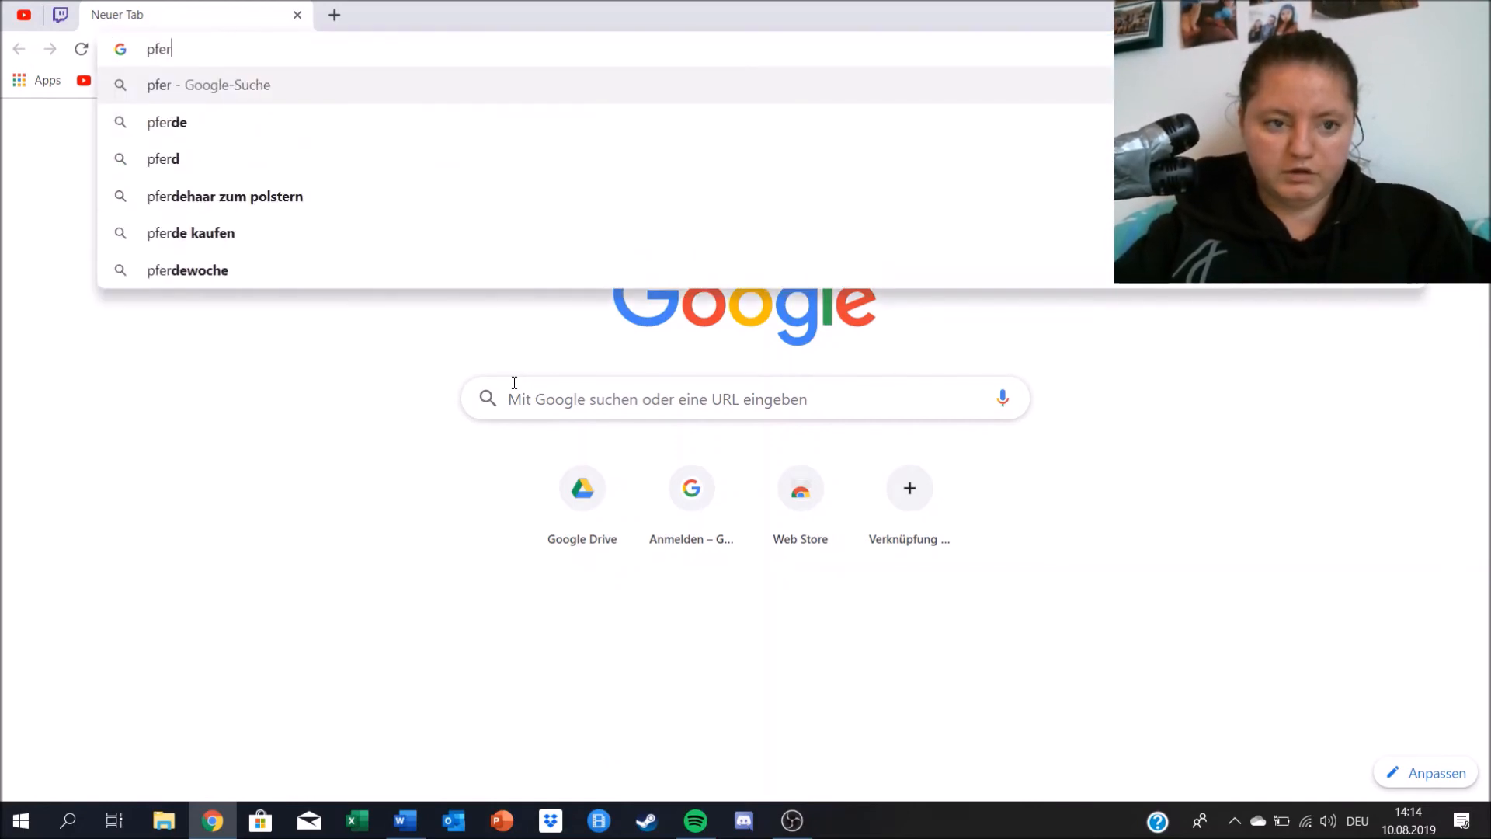
{"action": "key", "text": "Down"}
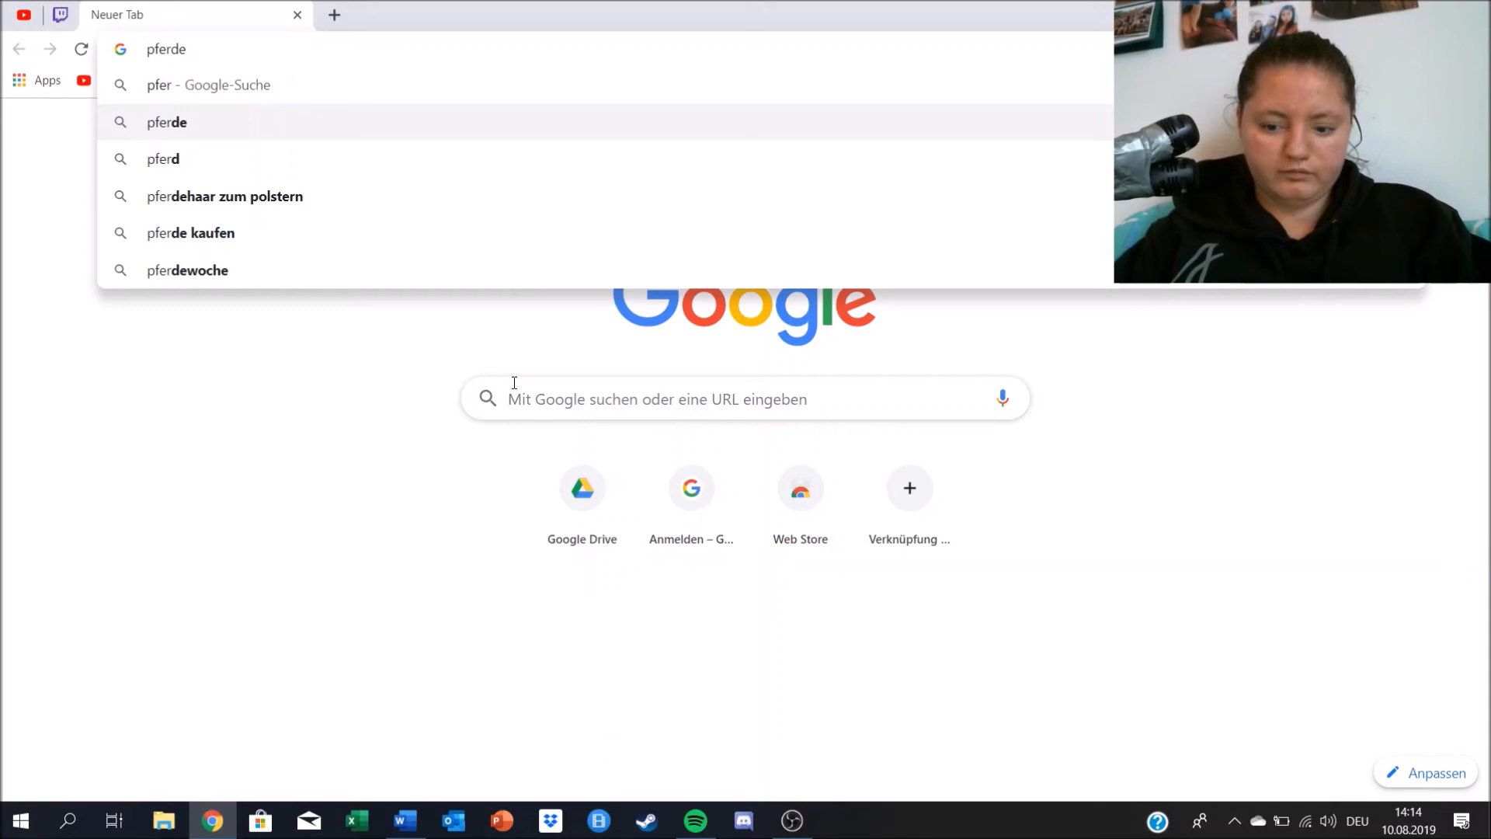
{"action": "key", "text": "BackSpace"}
{"action": "key", "text": "BackSpace"}
{"action": "key", "text": "BackSpace"}
{"action": "key", "text": "BackSpace"}
{"action": "key", "text": "BackSpace"}
{"action": "key", "text": "BackSpace"}
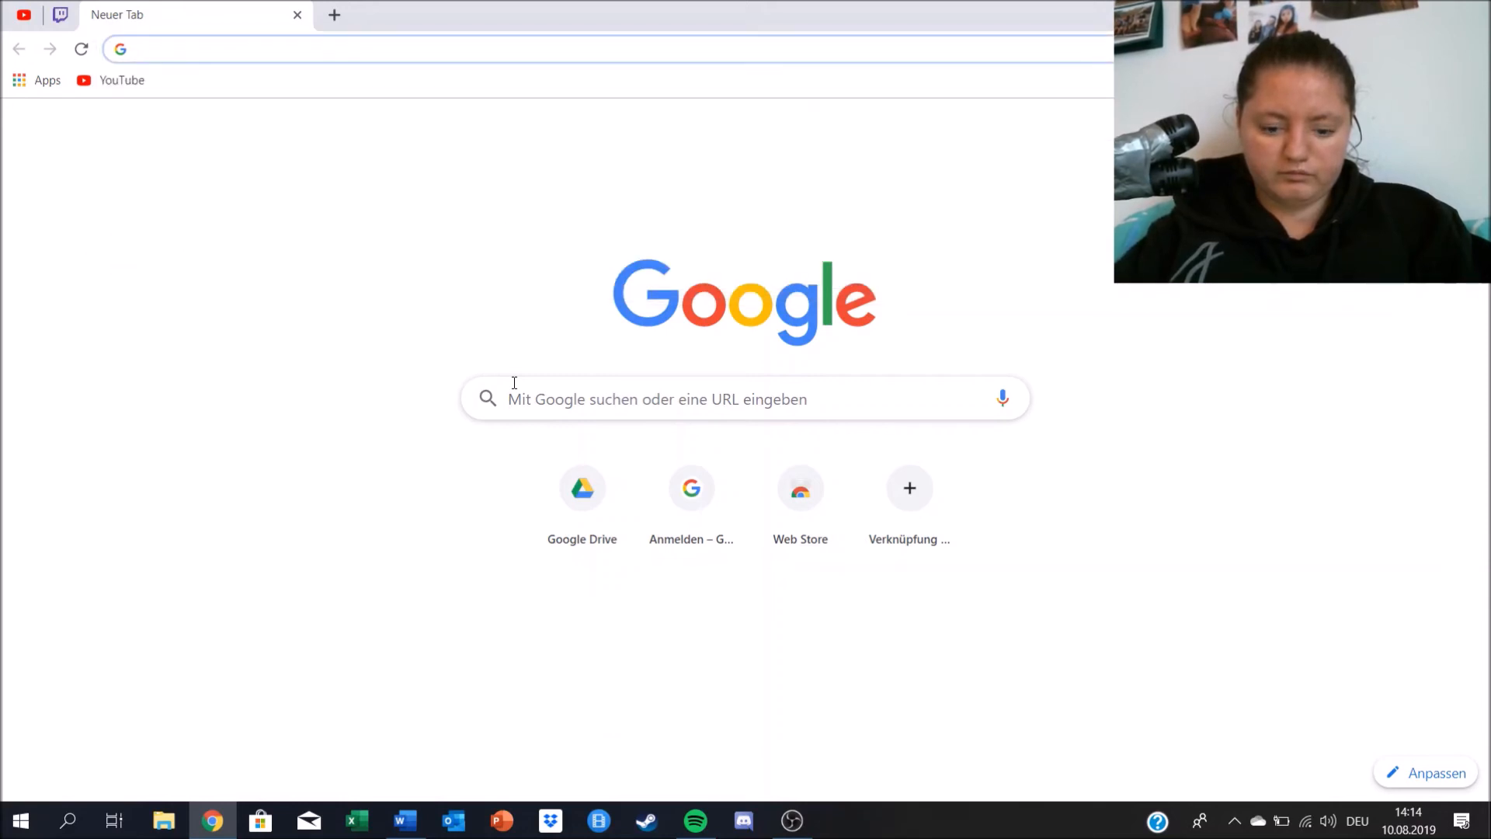
{"action": "type", "text": "kate"}
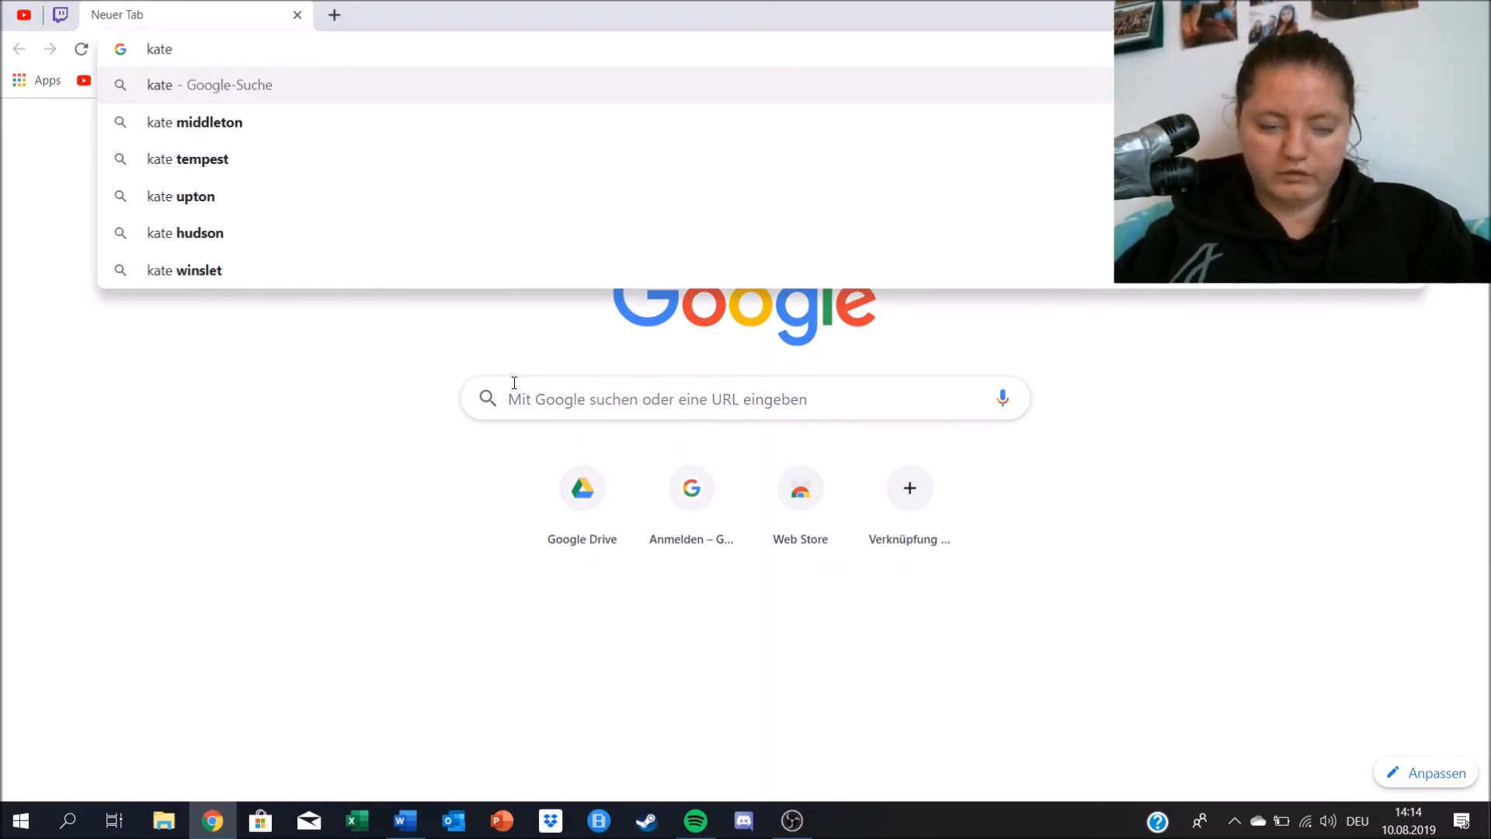
{"action": "key", "text": "Return"}
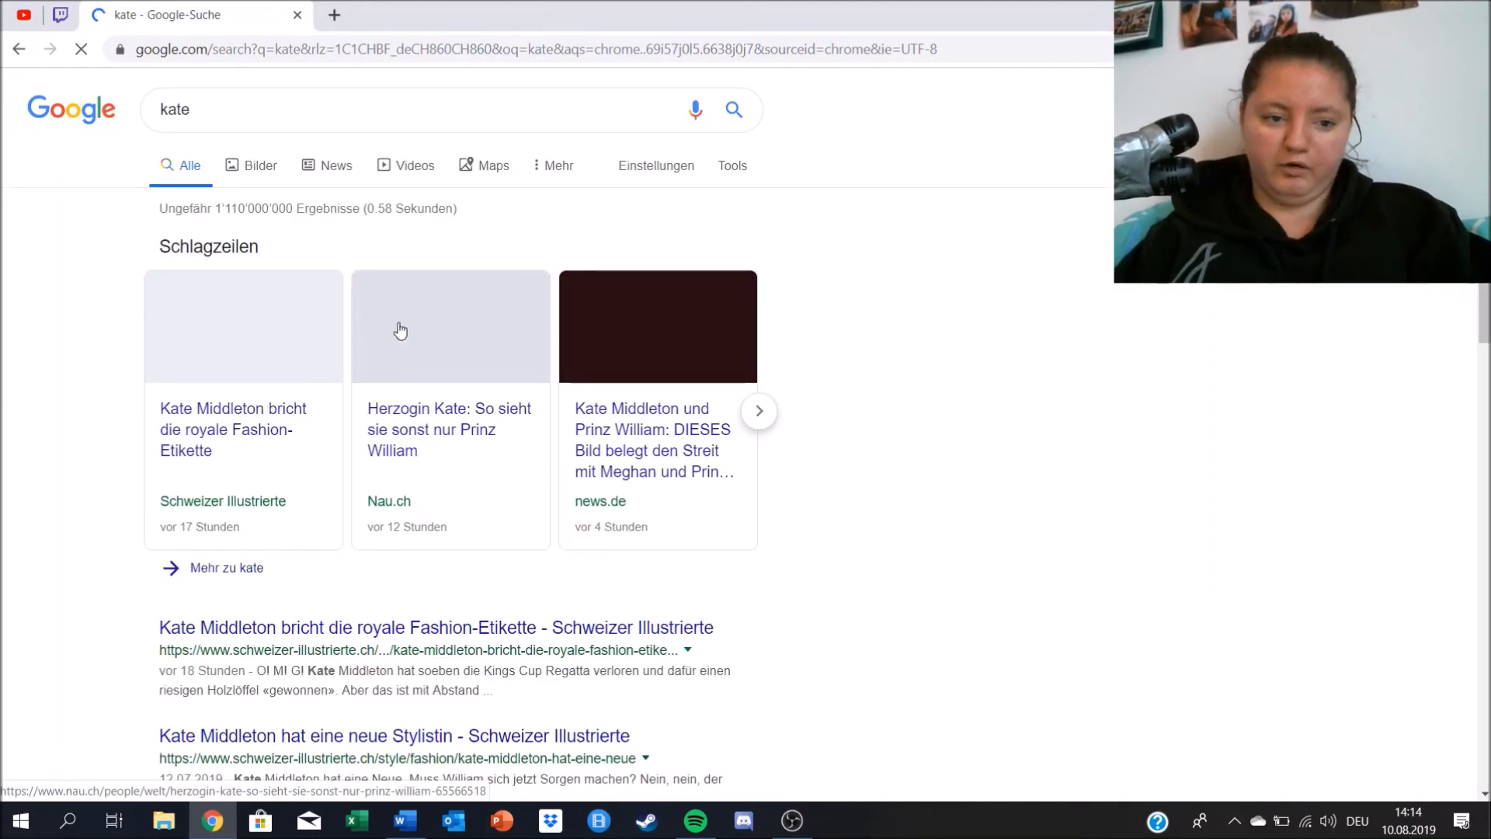
- Change the Google search to "katze" and show its image results
{"action": "left_click", "coordinate": [281, 114]}
{"action": "key", "text": "BackSpace"}
{"action": "key", "text": "BackSpace"}
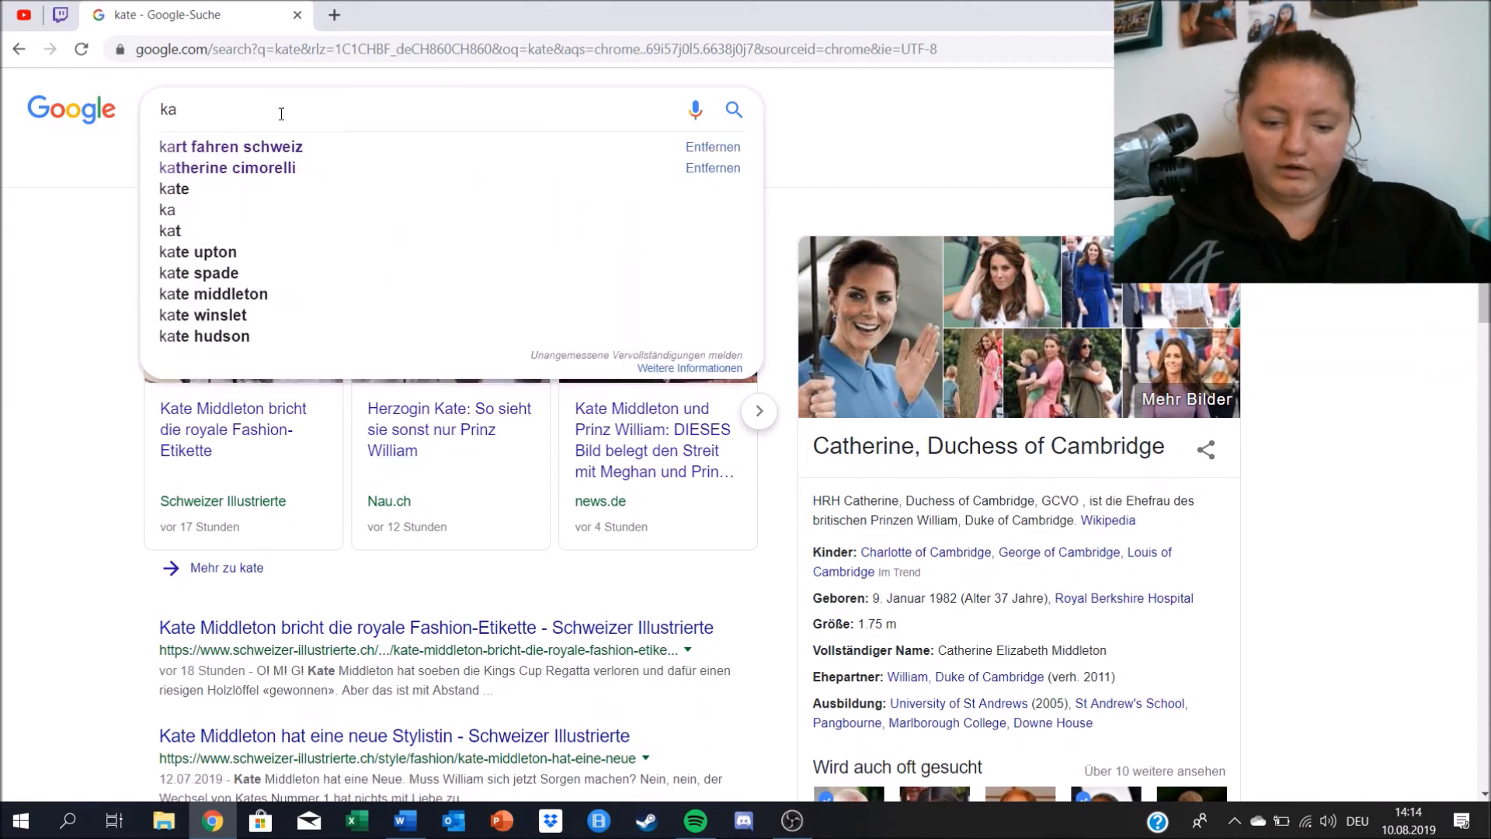
{"action": "type", "text": "tze"}
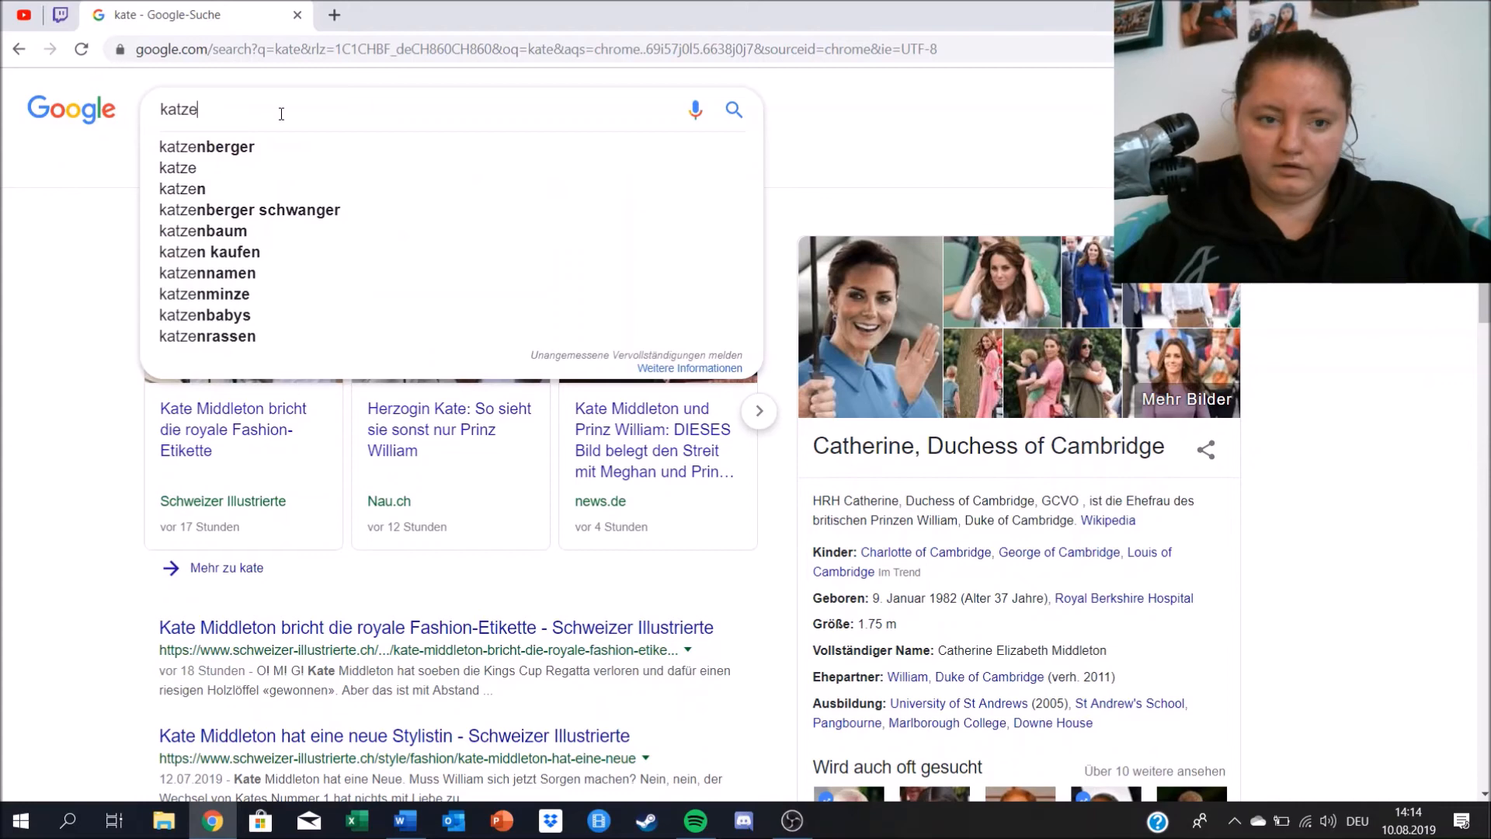
{"action": "key", "text": "Return"}
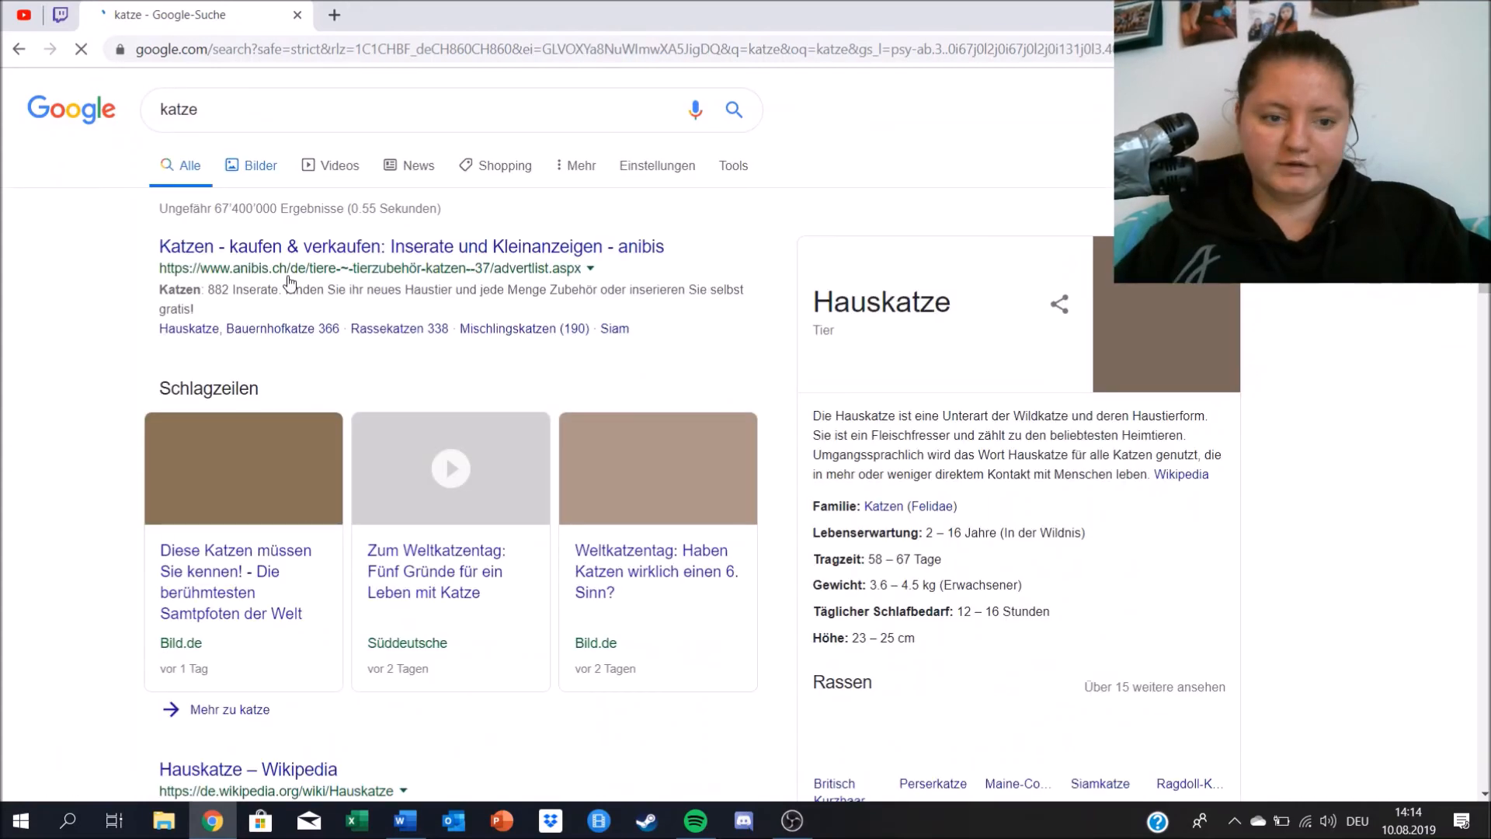
{"action": "left_click", "coordinate": [260, 171]}
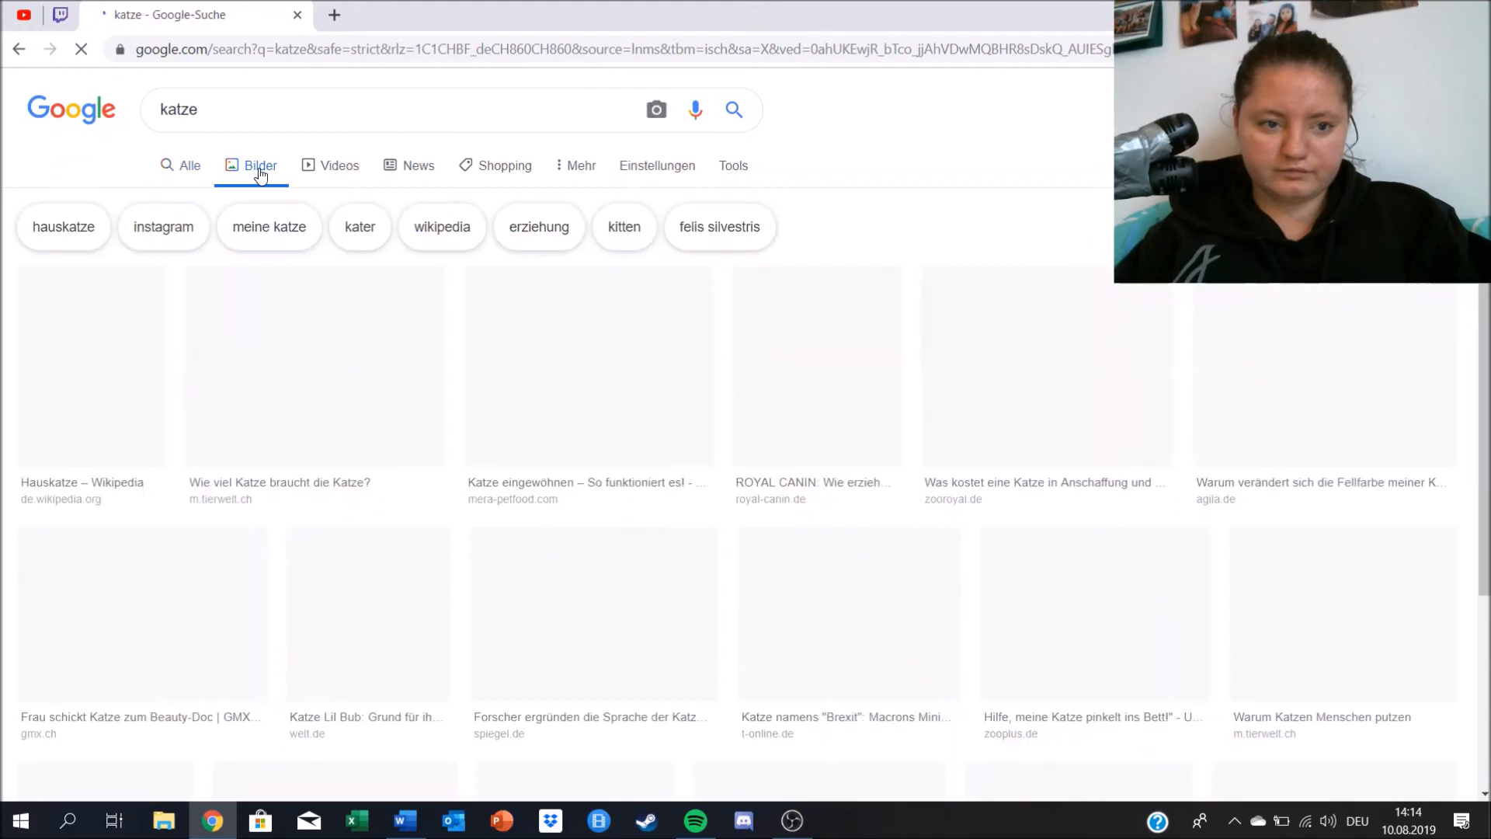
- Open the large preview of the "Katze Lil Bub" image from welt.de
{"action": "scroll", "coordinate": [389, 420], "scroll_direction": "down", "scroll_amount": 3}
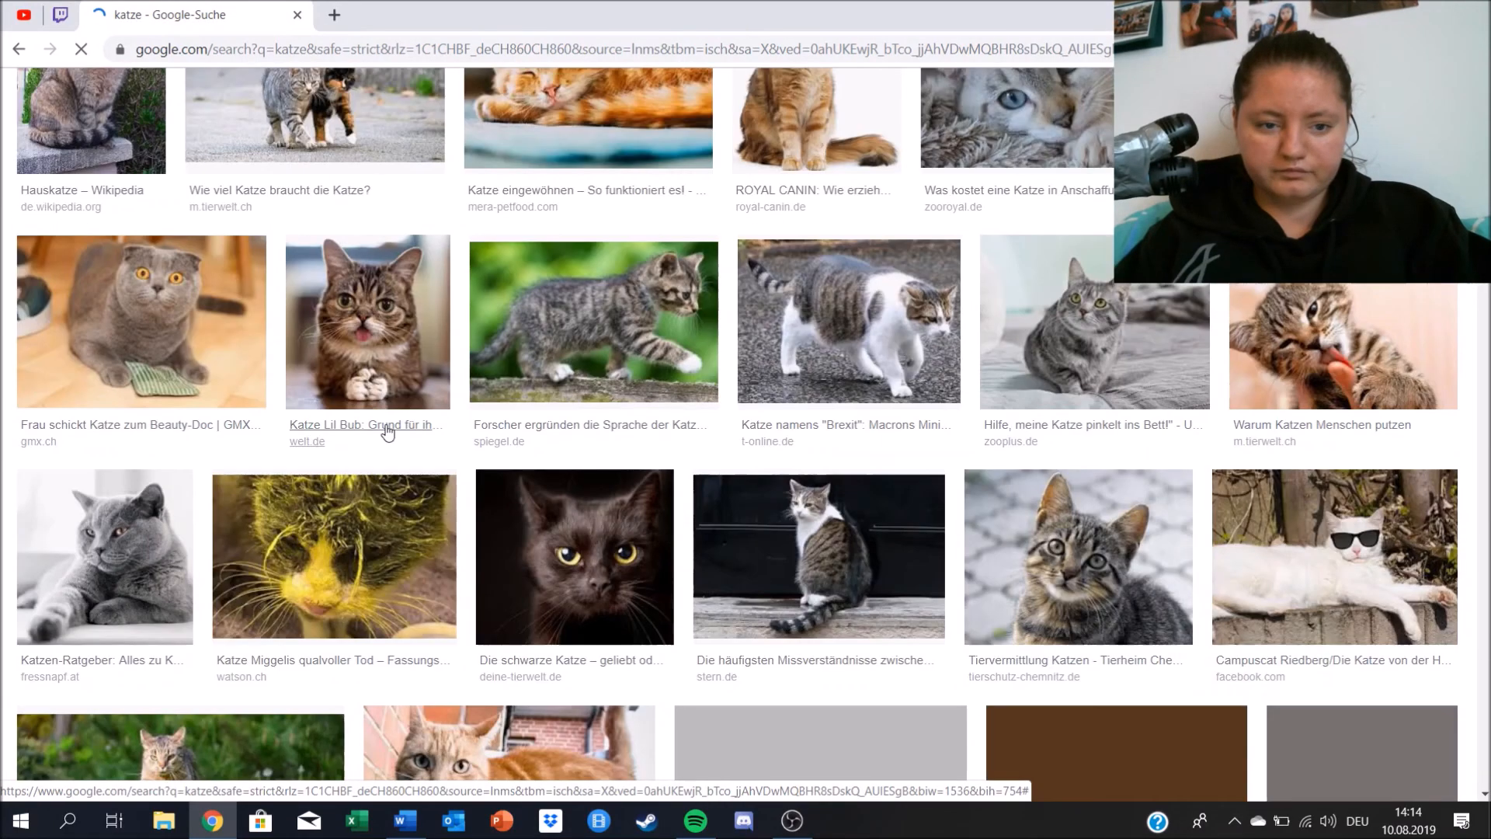
{"action": "left_click", "coordinate": [389, 366]}
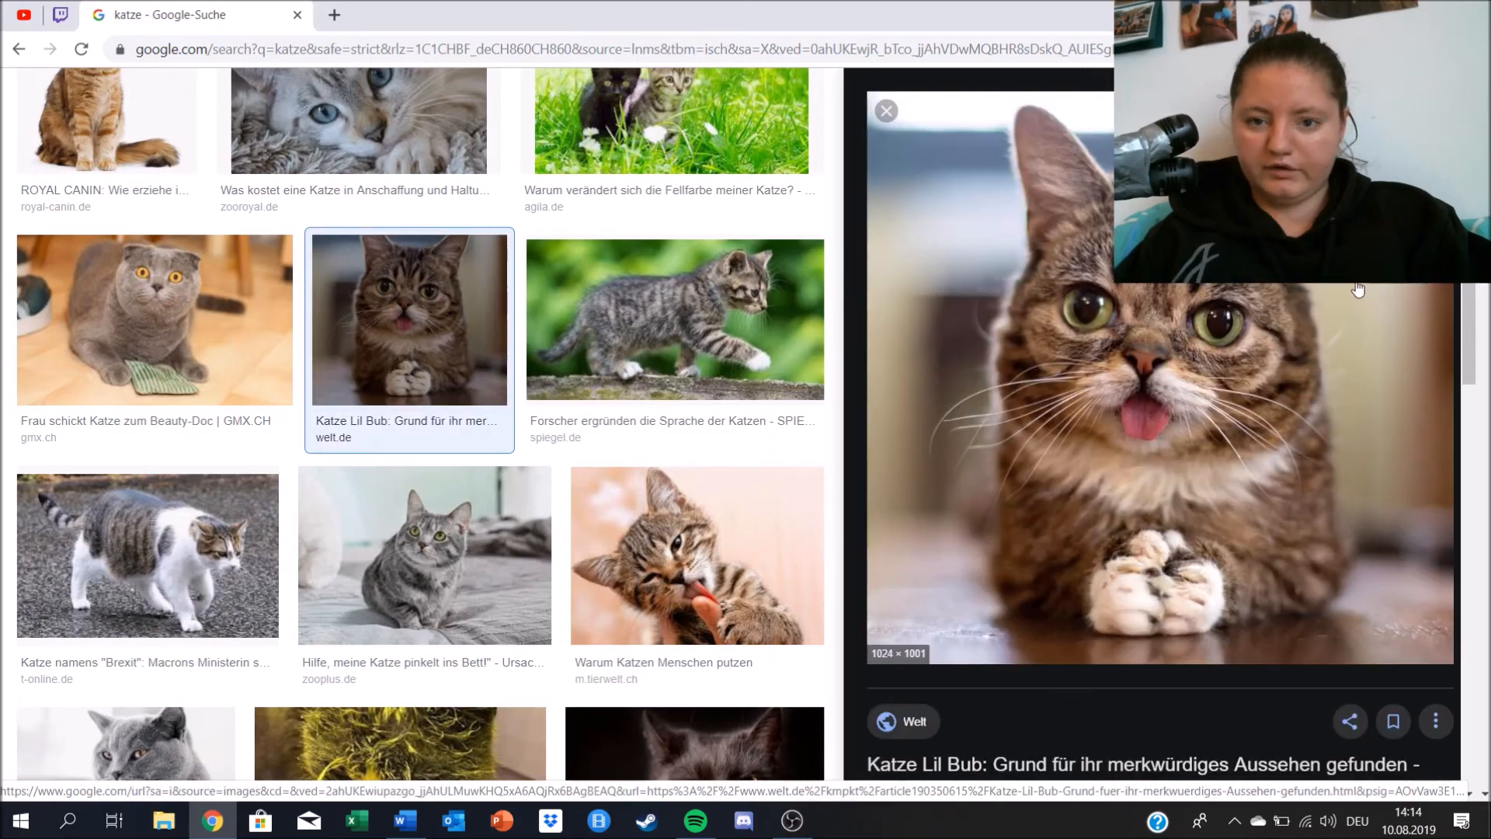
{"action": "left_click", "coordinate": [1436, 722]}
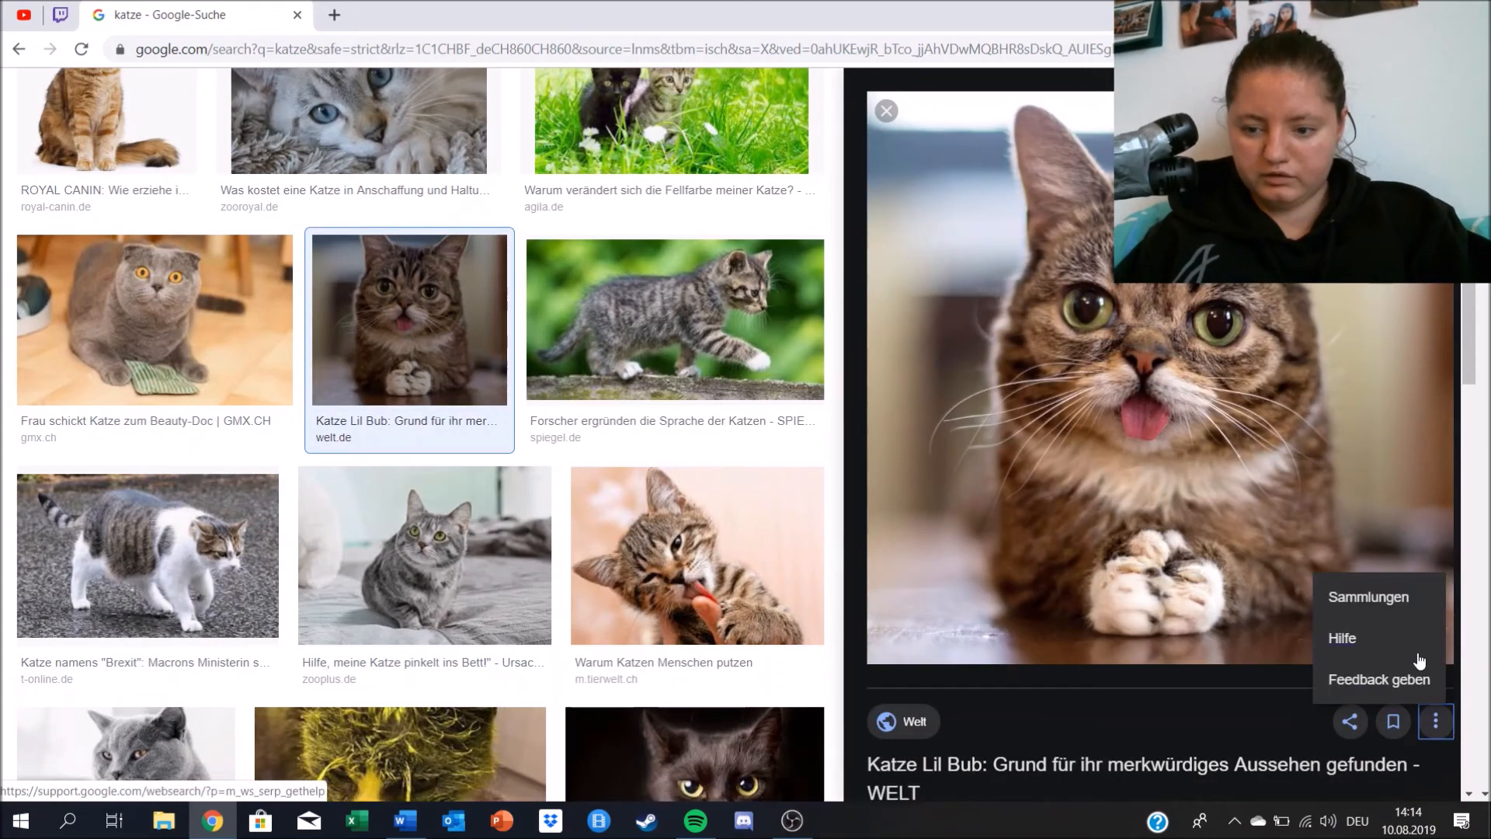
{"action": "left_click", "coordinate": [1116, 632]}
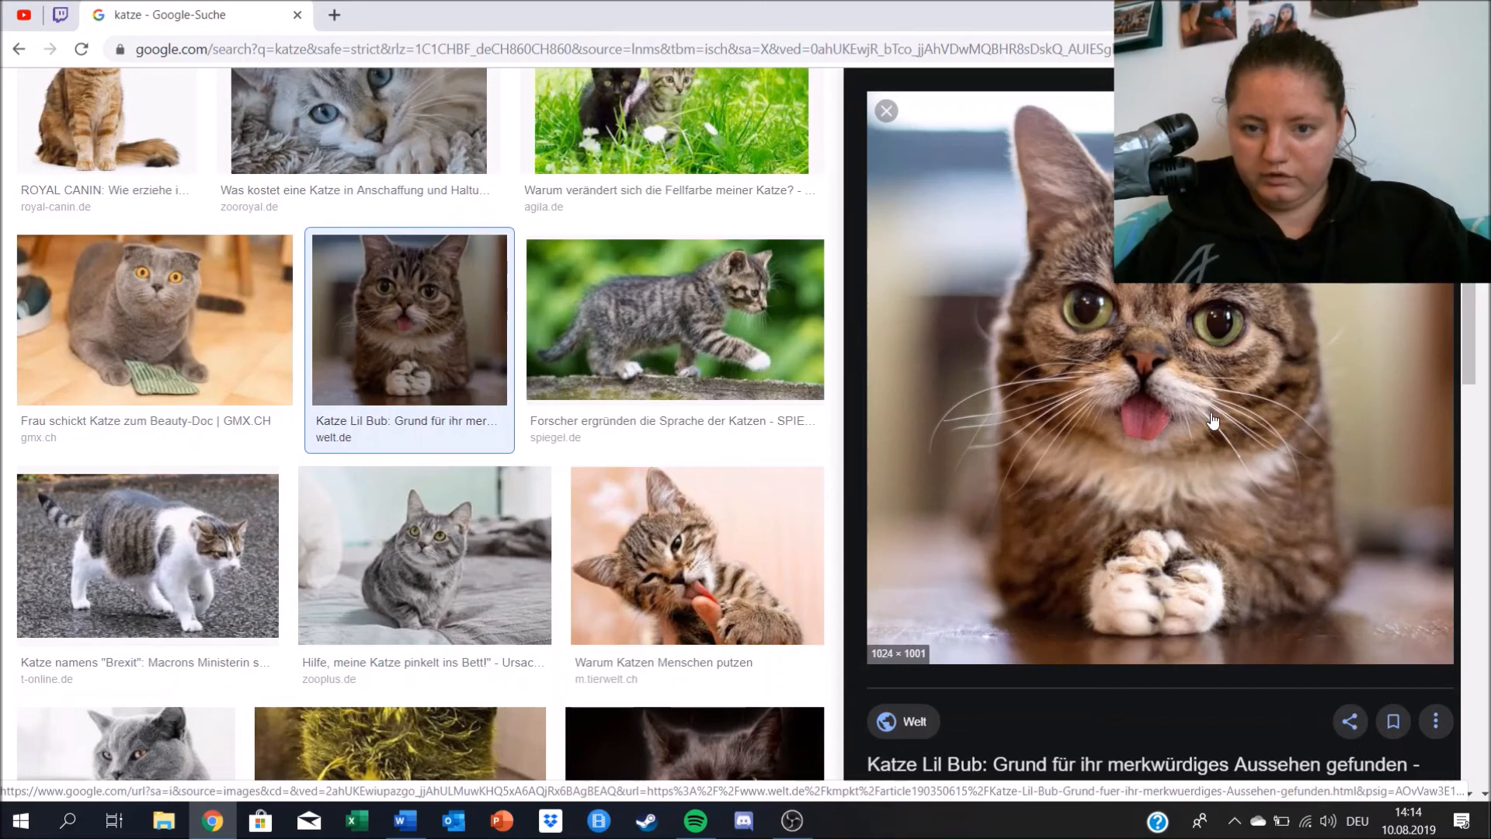
- Save the enlarged cat image as the JPEG Social-Media-Katze-Lil-Bub in the subfolder of the Bilder folder
{"action": "scroll", "coordinate": [1262, 281], "scroll_direction": "down", "scroll_amount": 2}
{"action": "right_click", "coordinate": [1263, 279]}
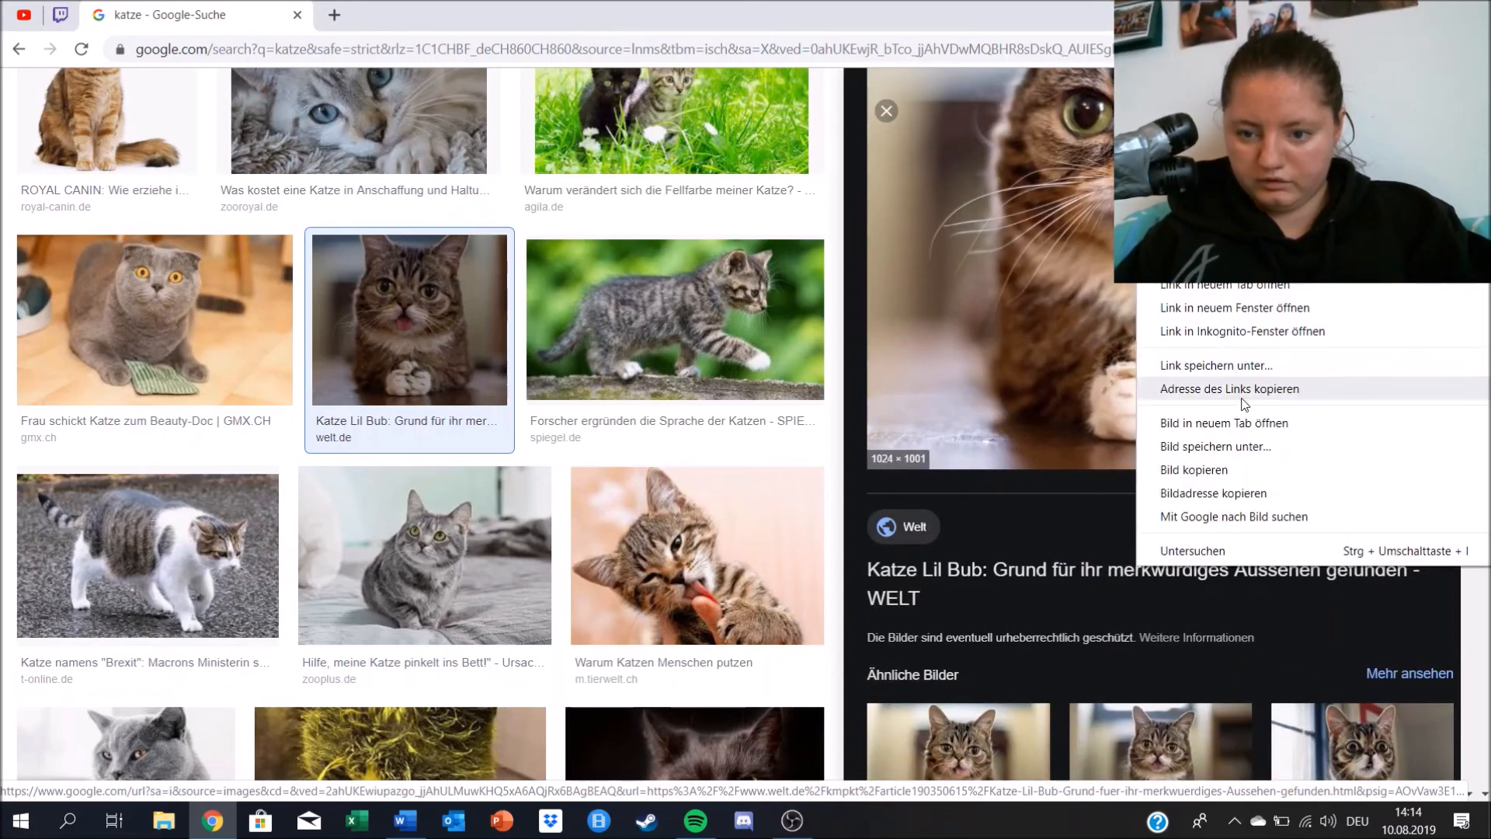
{"action": "left_click", "coordinate": [1256, 449]}
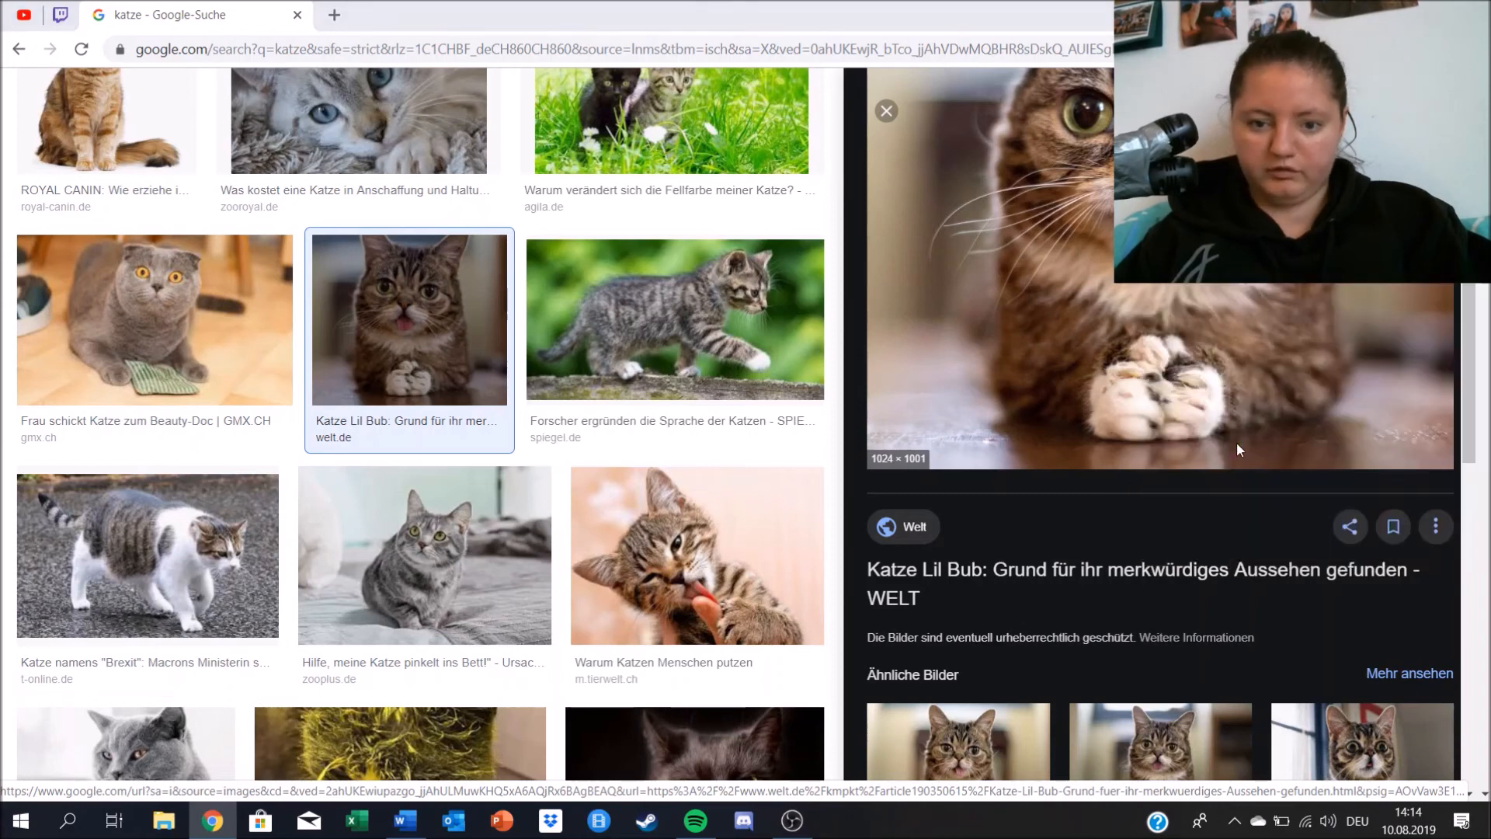
{"action": "left_click", "coordinate": [74, 213]}
{"action": "left_click", "coordinate": [256, 190]}
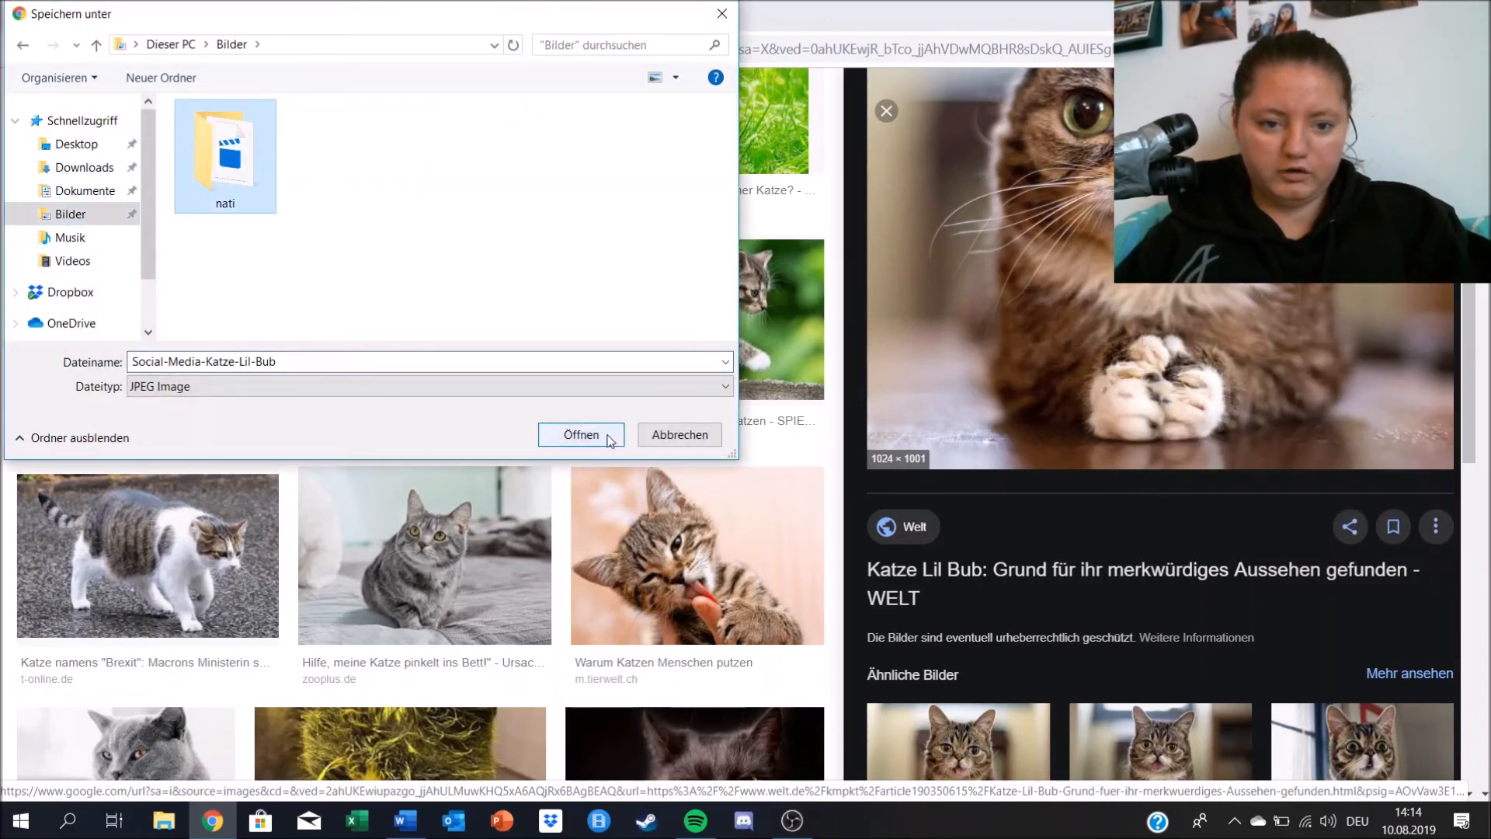
{"action": "left_click", "coordinate": [581, 434]}
{"action": "left_click", "coordinate": [578, 446]}
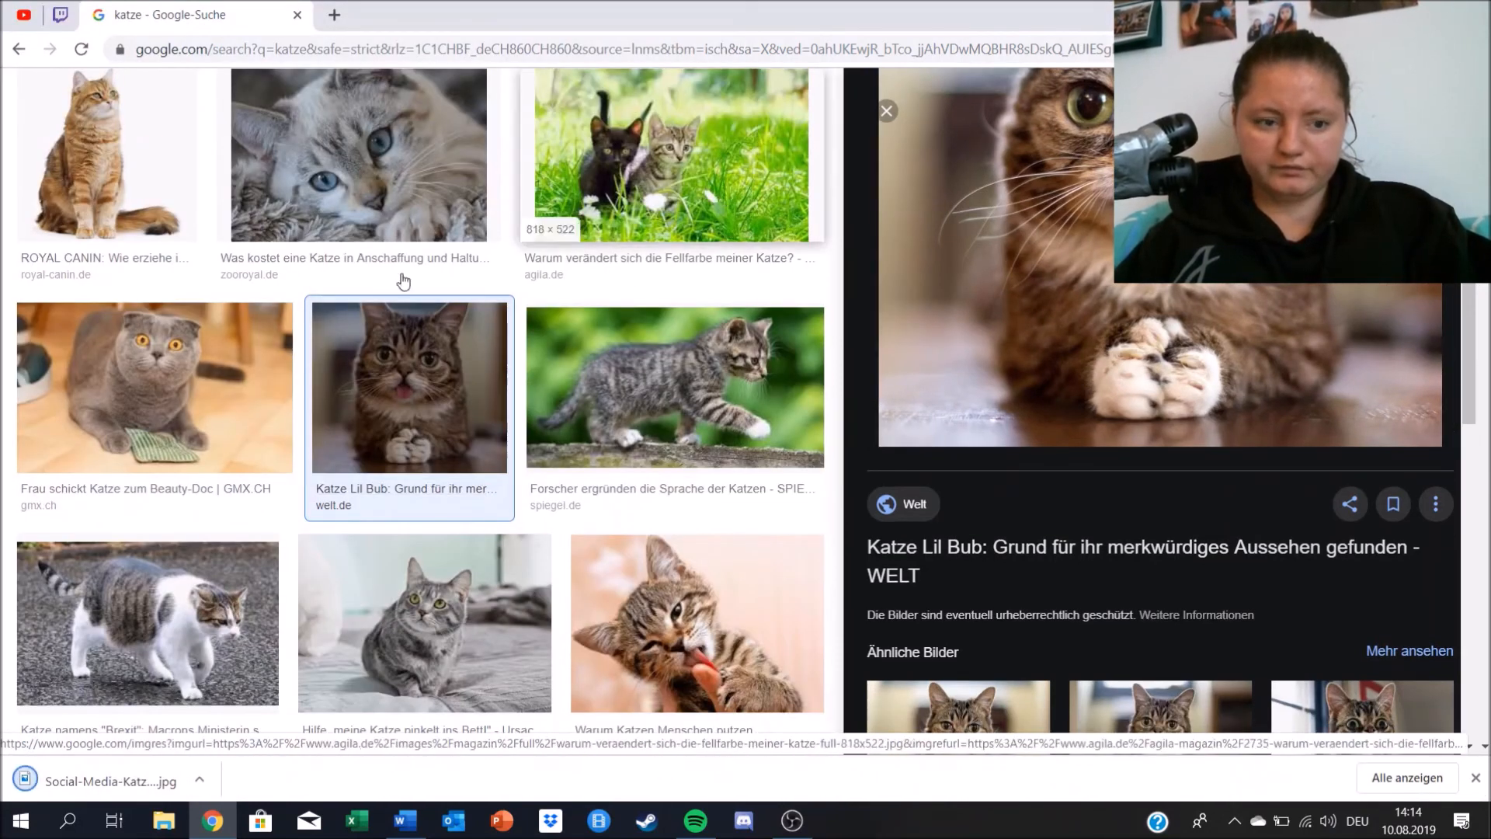
{"action": "left_click", "coordinate": [200, 780]}
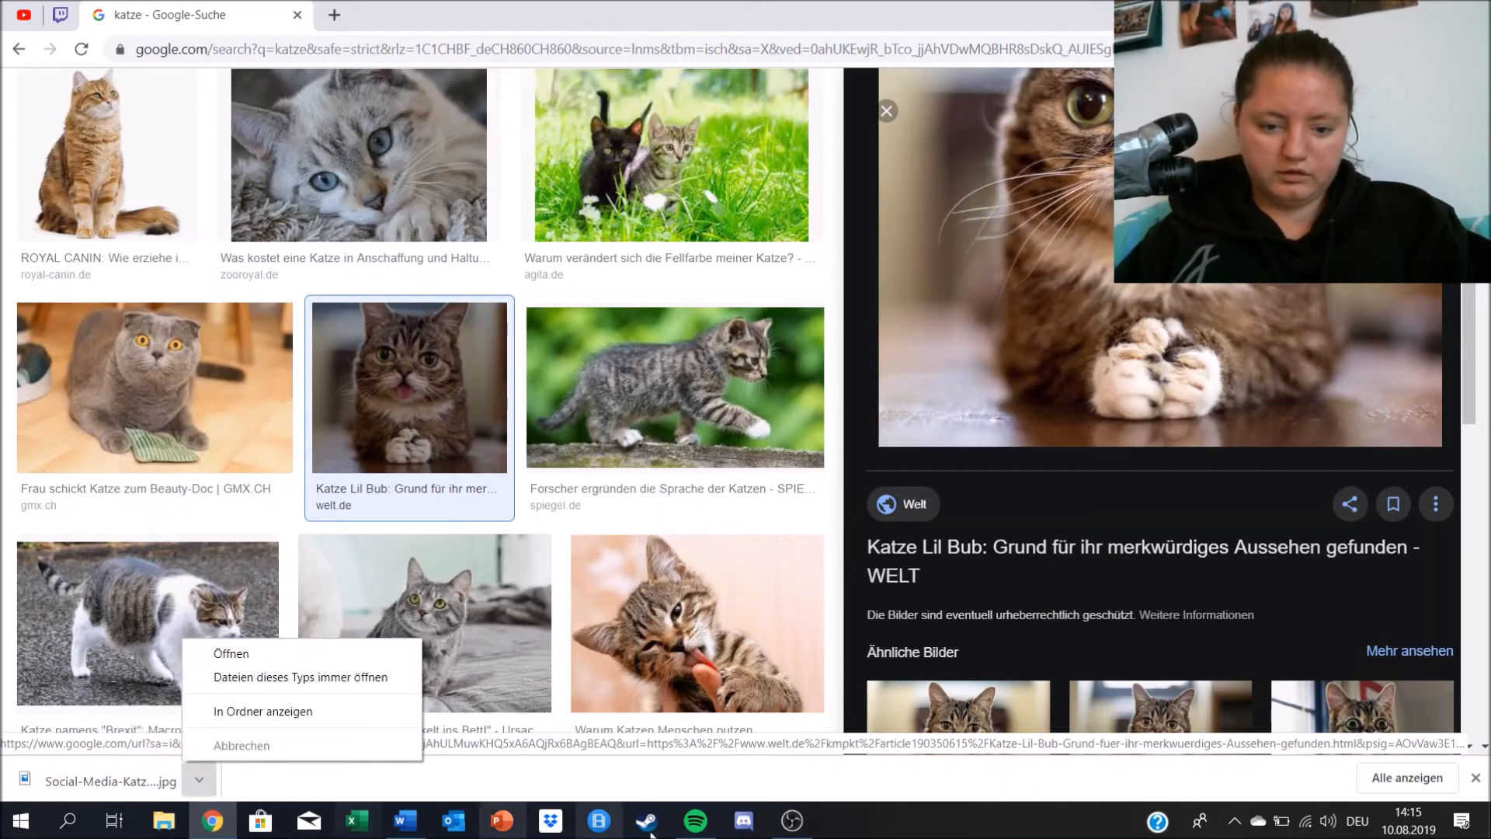
- Switch to Word and insert the picture Social-Media-Katze-Lil-Bub from the subfolder of the Bilder folder
{"action": "left_click", "coordinate": [406, 821]}
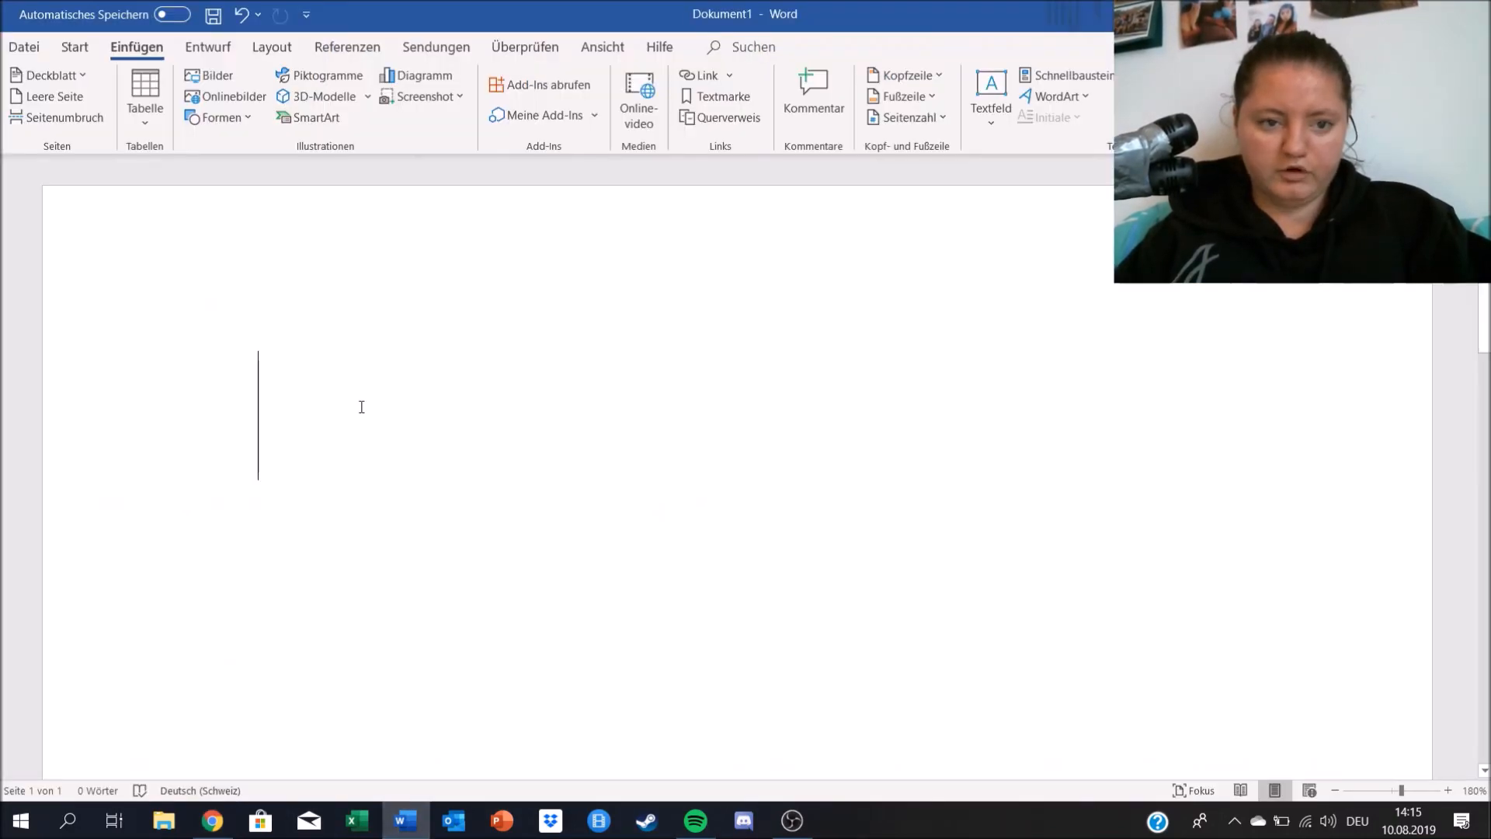
{"action": "left_click", "coordinate": [221, 77]}
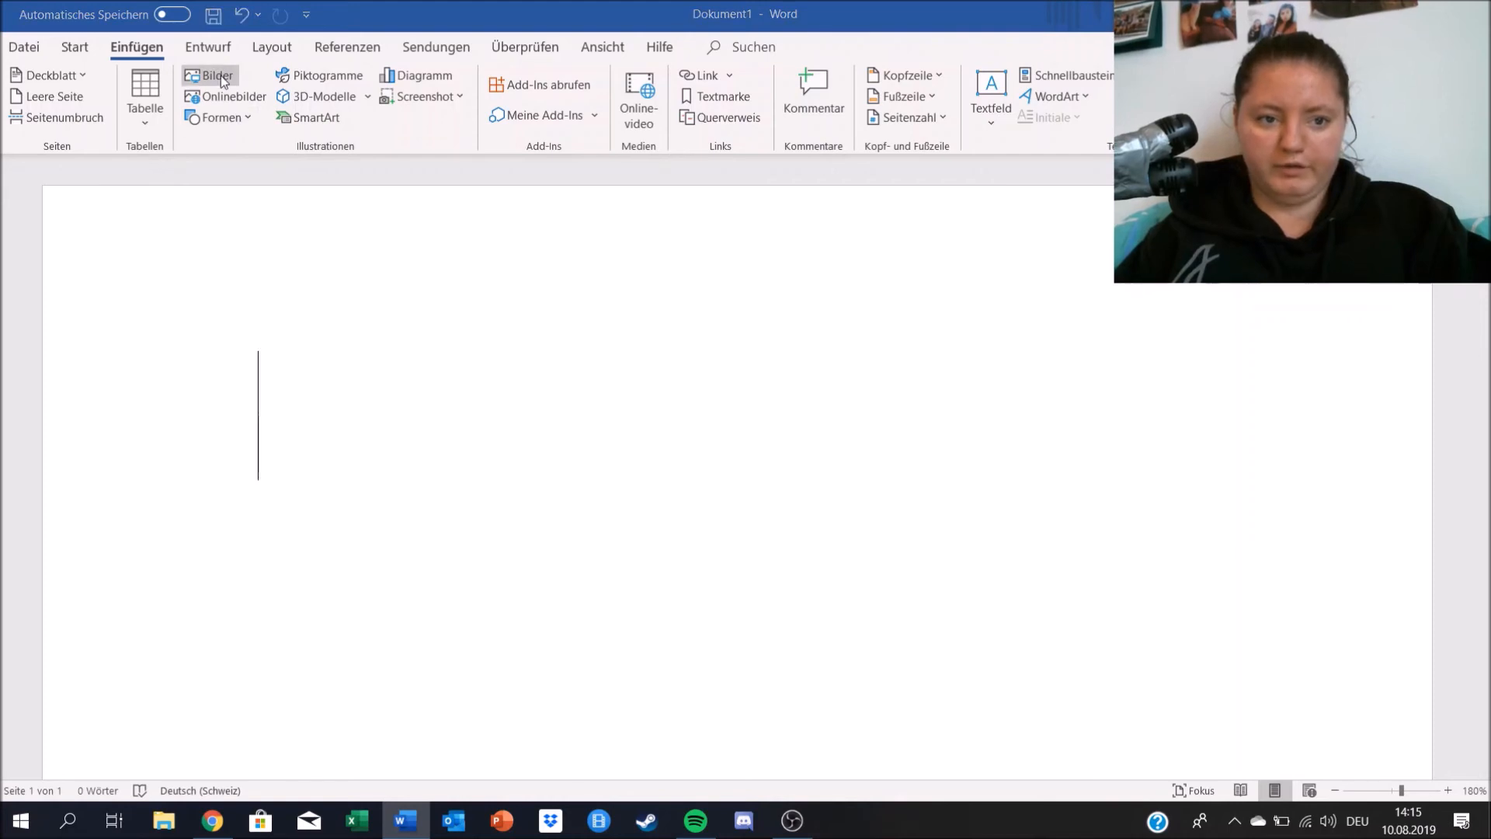
{"action": "left_click", "coordinate": [243, 146]}
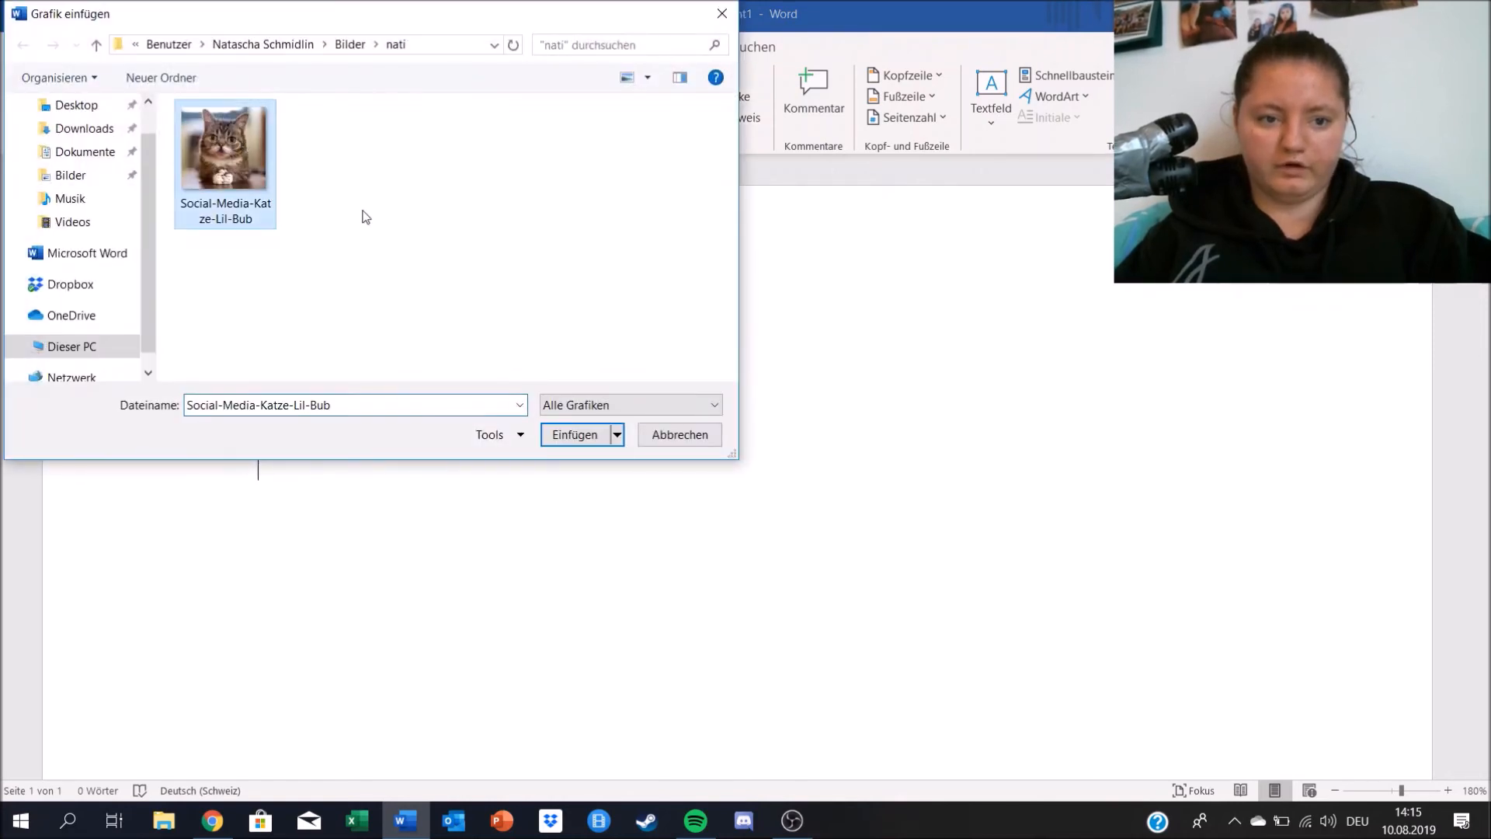
{"action": "left_click", "coordinate": [576, 434]}
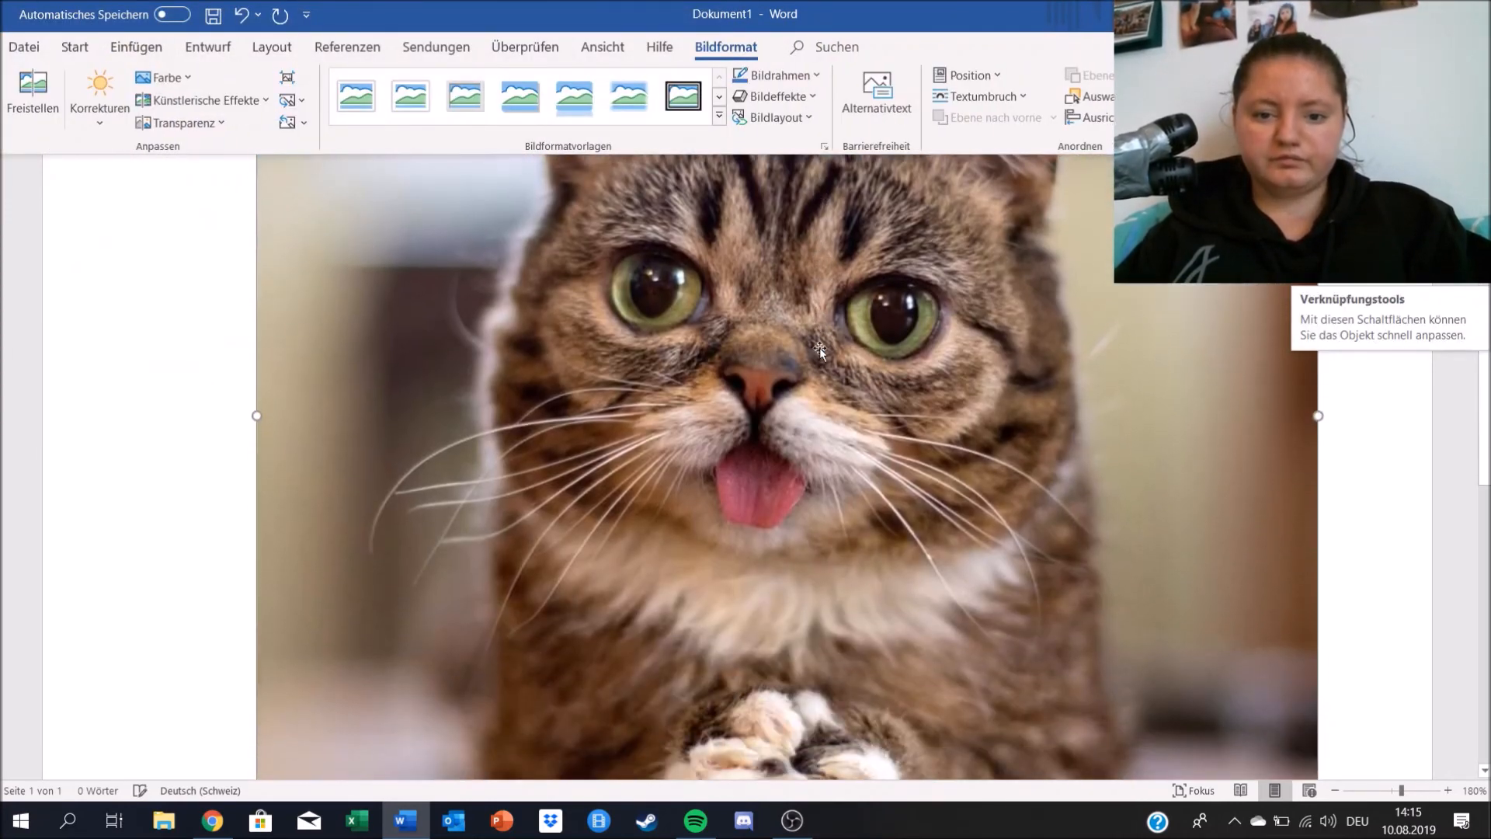
- Shrink the inserted cat picture proportionally, and stretch its width to near the page edge before narrowing it back to almost square
{"action": "scroll", "coordinate": [966, 322], "scroll_direction": "down", "scroll_amount": 2}
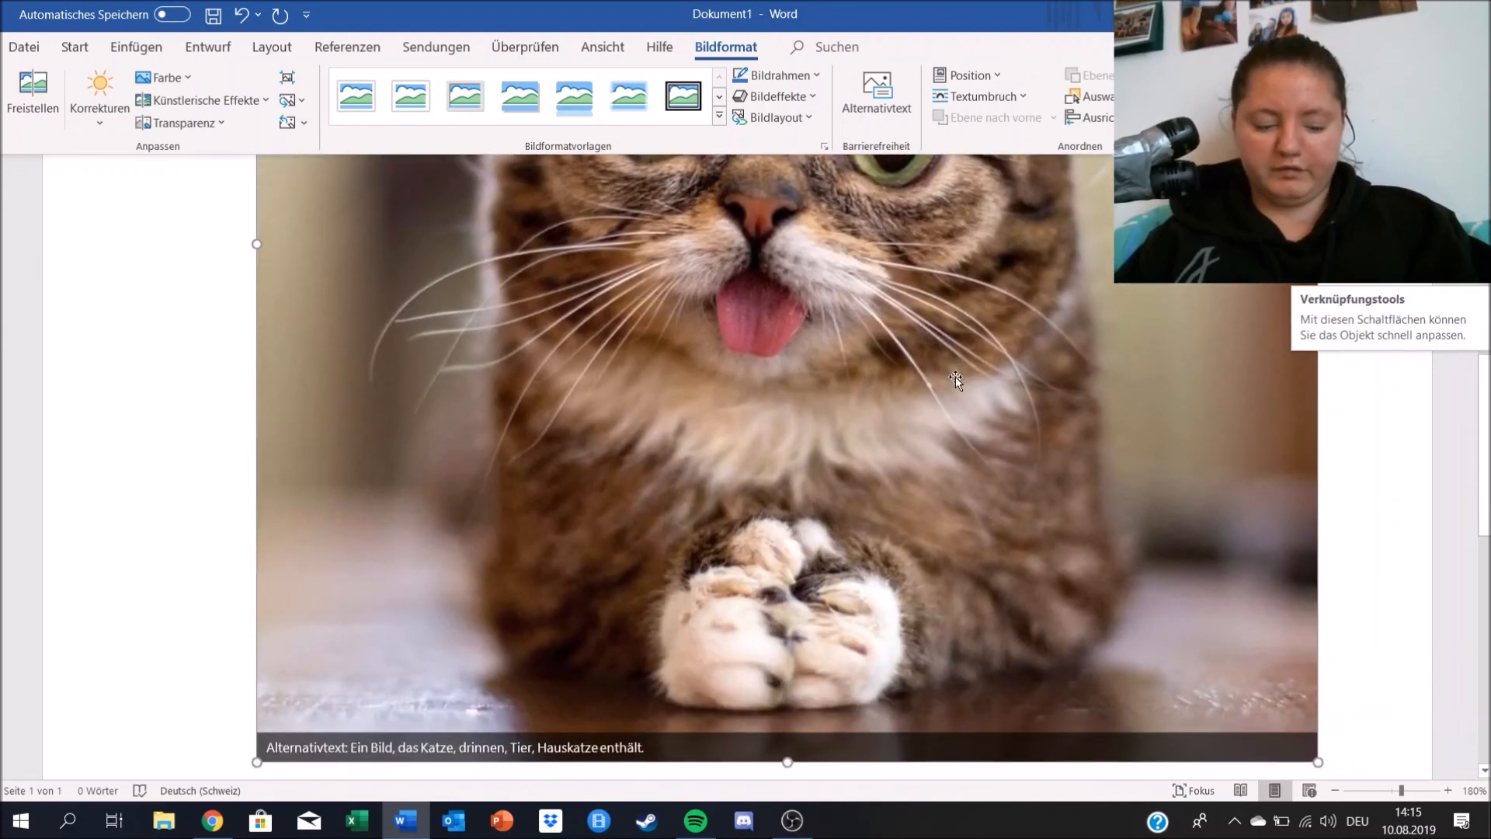
{"action": "scroll", "coordinate": [955, 376], "scroll_direction": "down", "scroll_amount": 5, "text": "ctrl"}
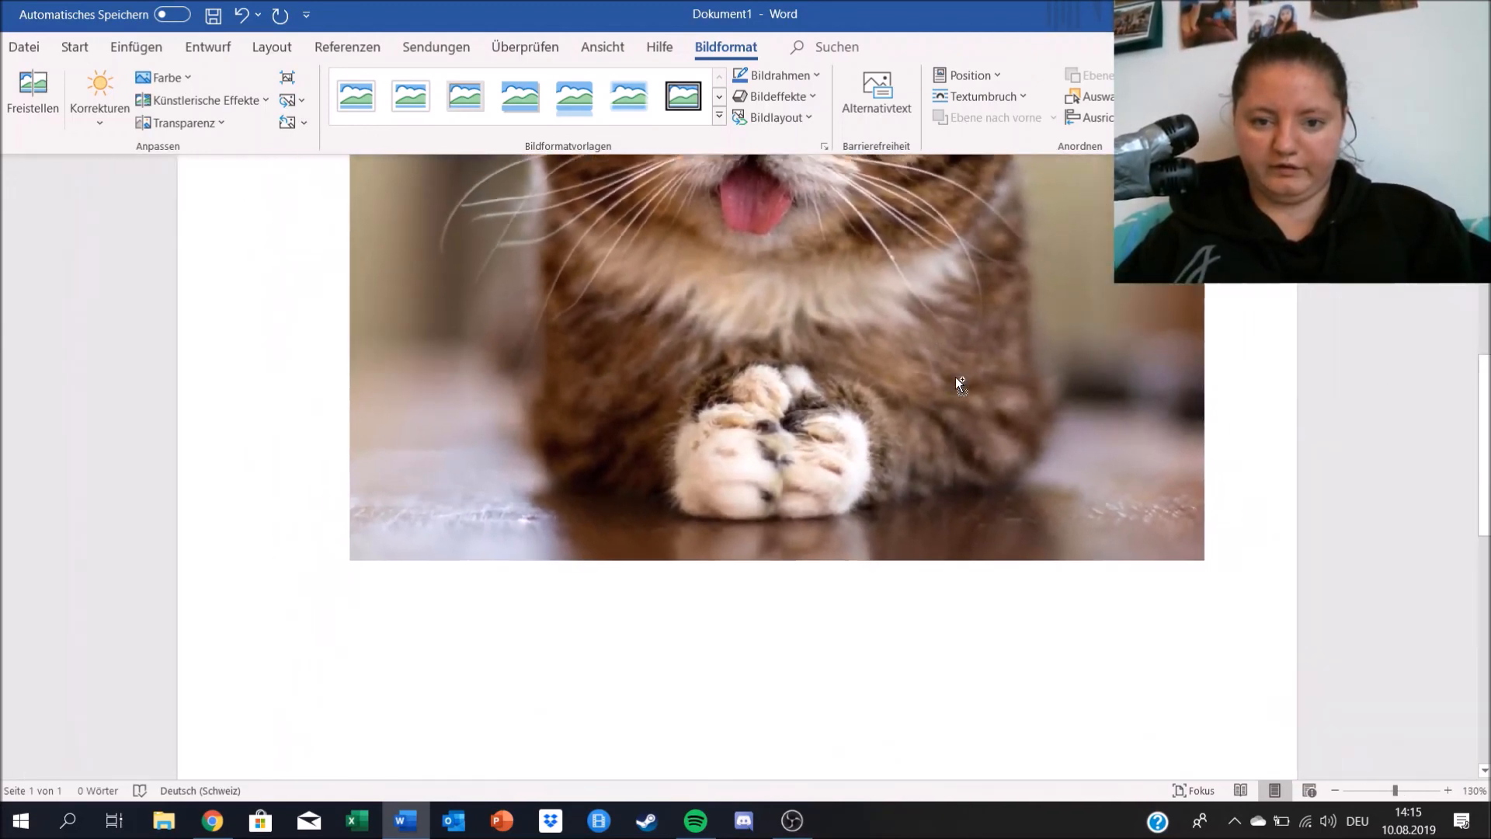
{"action": "scroll", "coordinate": [955, 376], "scroll_direction": "up", "scroll_amount": 4}
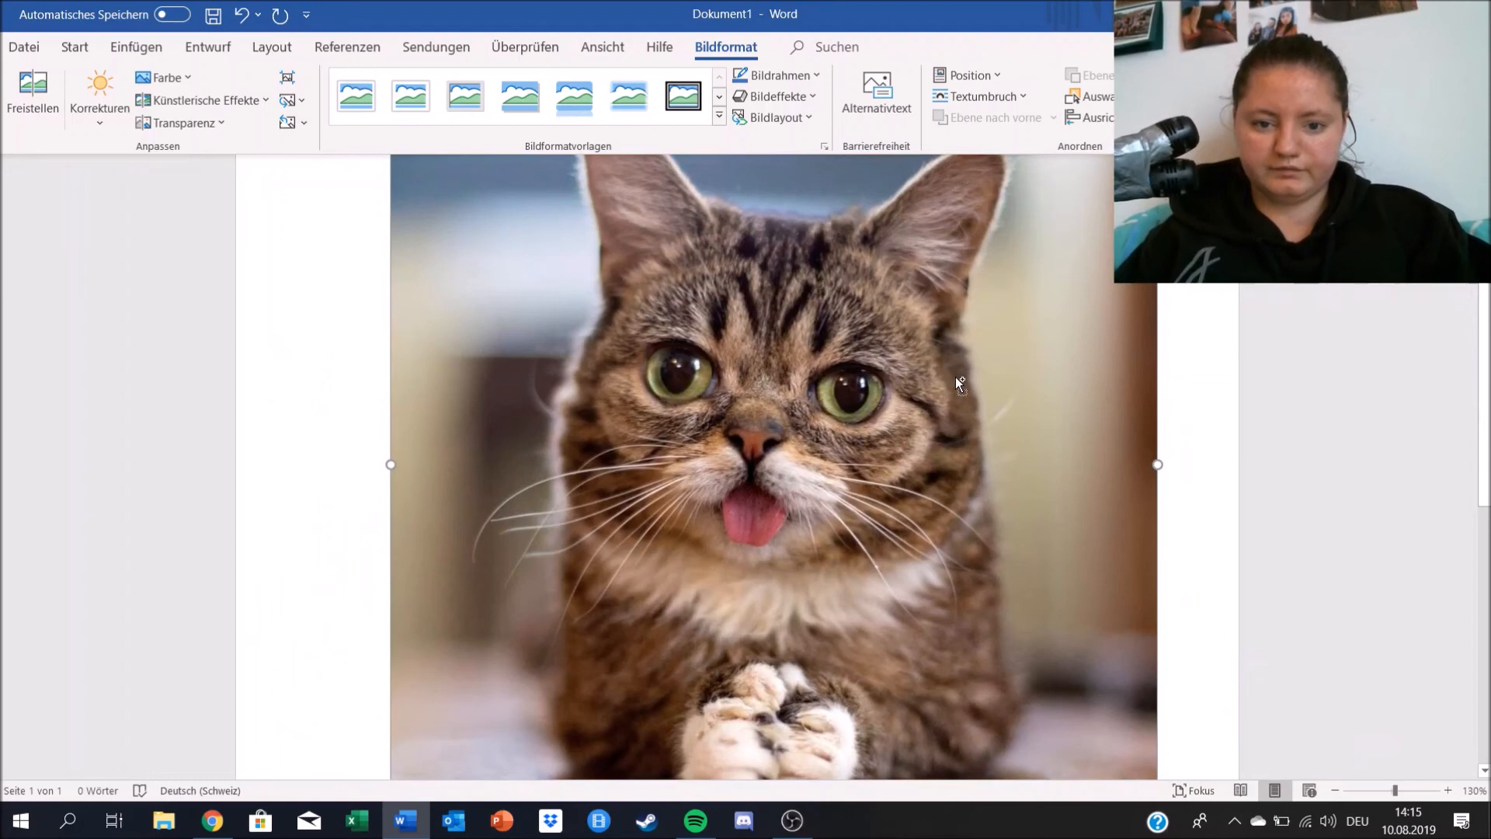
{"action": "scroll", "coordinate": [955, 376], "scroll_direction": "down", "scroll_amount": 3, "text": "ctrl"}
{"action": "scroll", "coordinate": [955, 376], "scroll_direction": "down", "scroll_amount": 1, "text": "ctrl"}
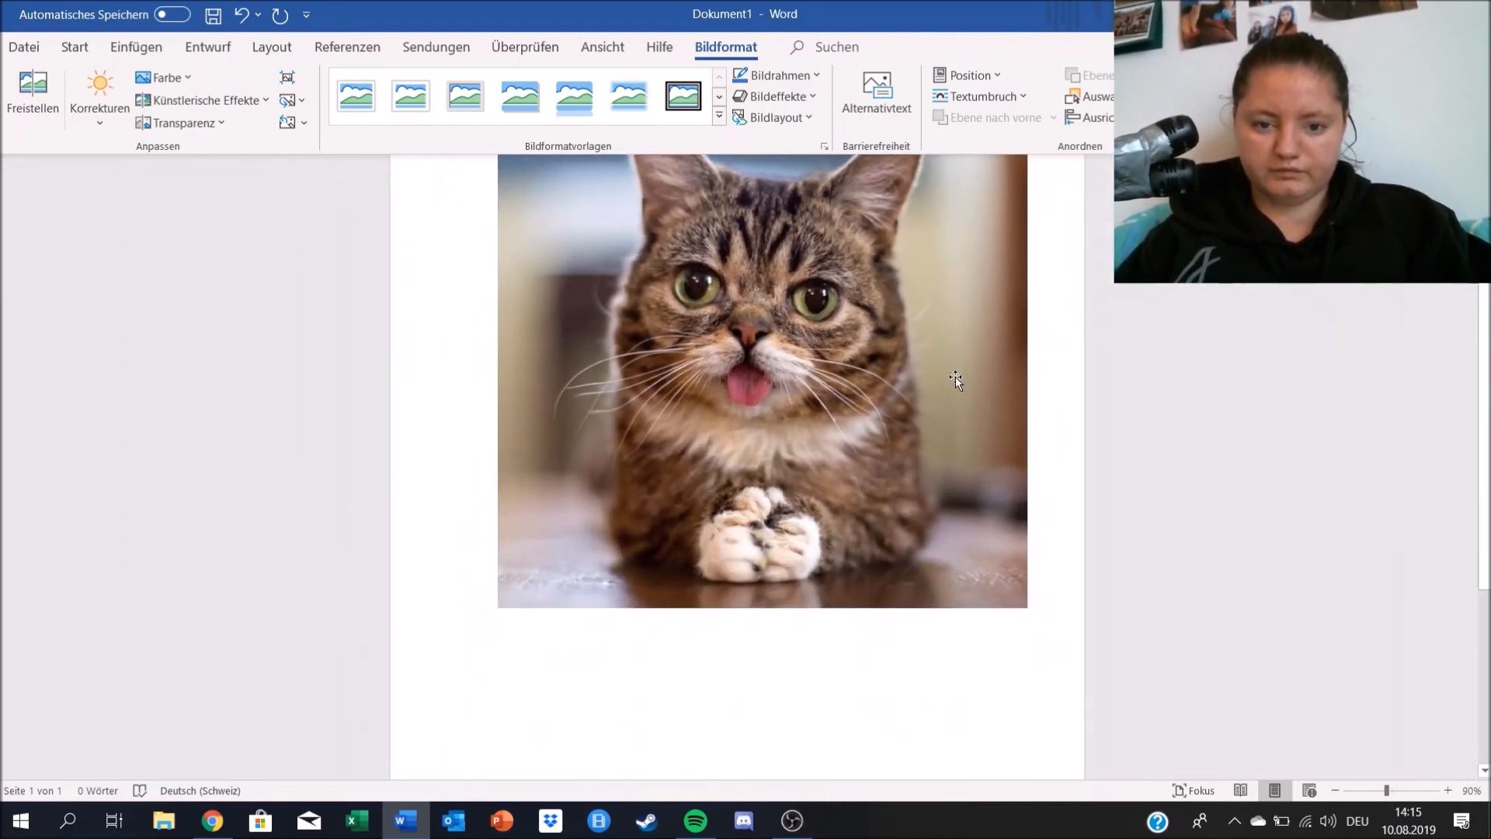
{"action": "scroll", "coordinate": [955, 376], "scroll_direction": "up", "scroll_amount": 1}
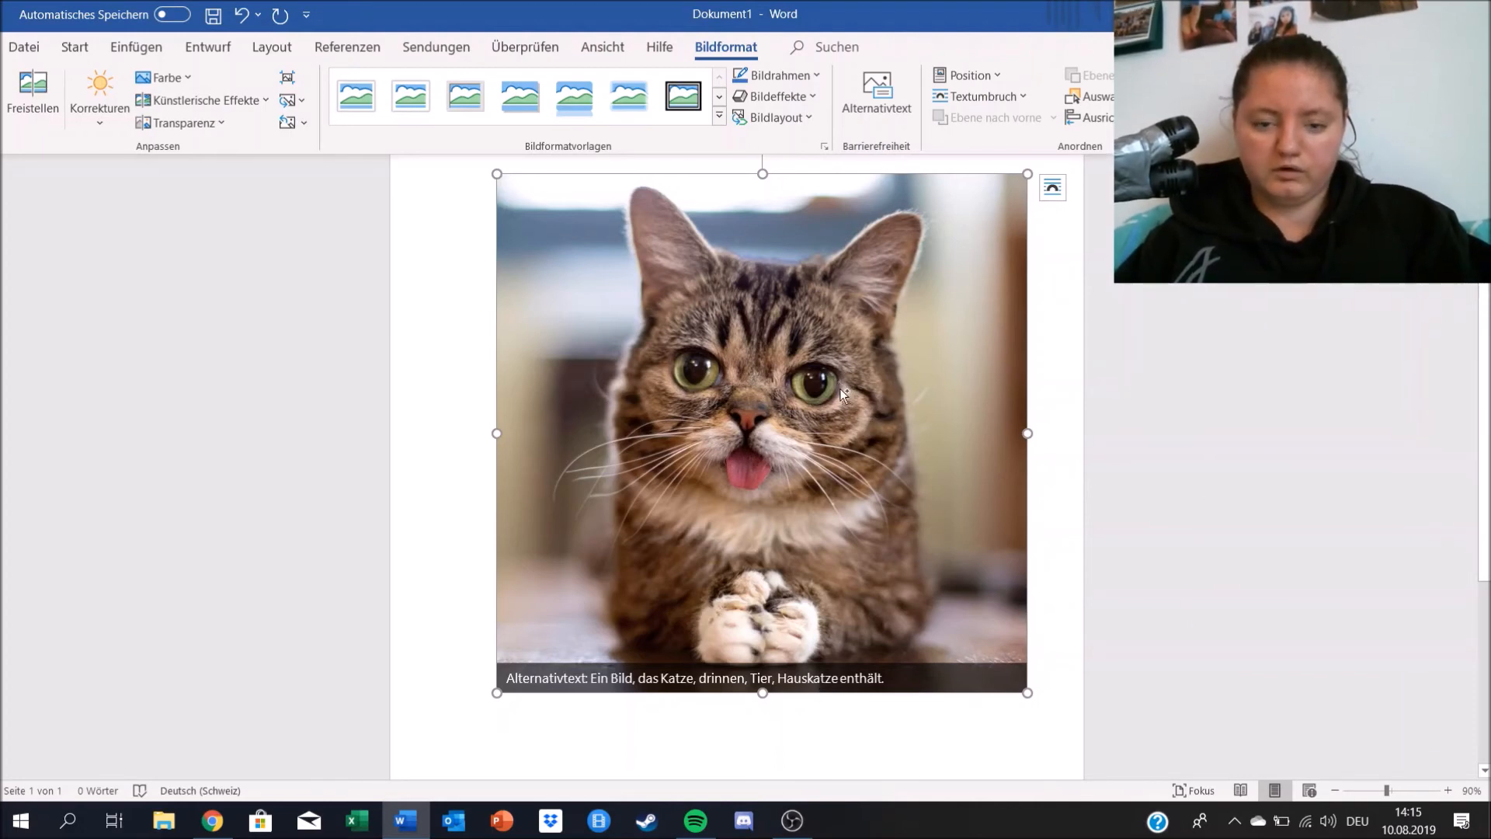
{"action": "scroll", "coordinate": [840, 390], "scroll_direction": "down", "scroll_amount": 5, "text": "ctrl"}
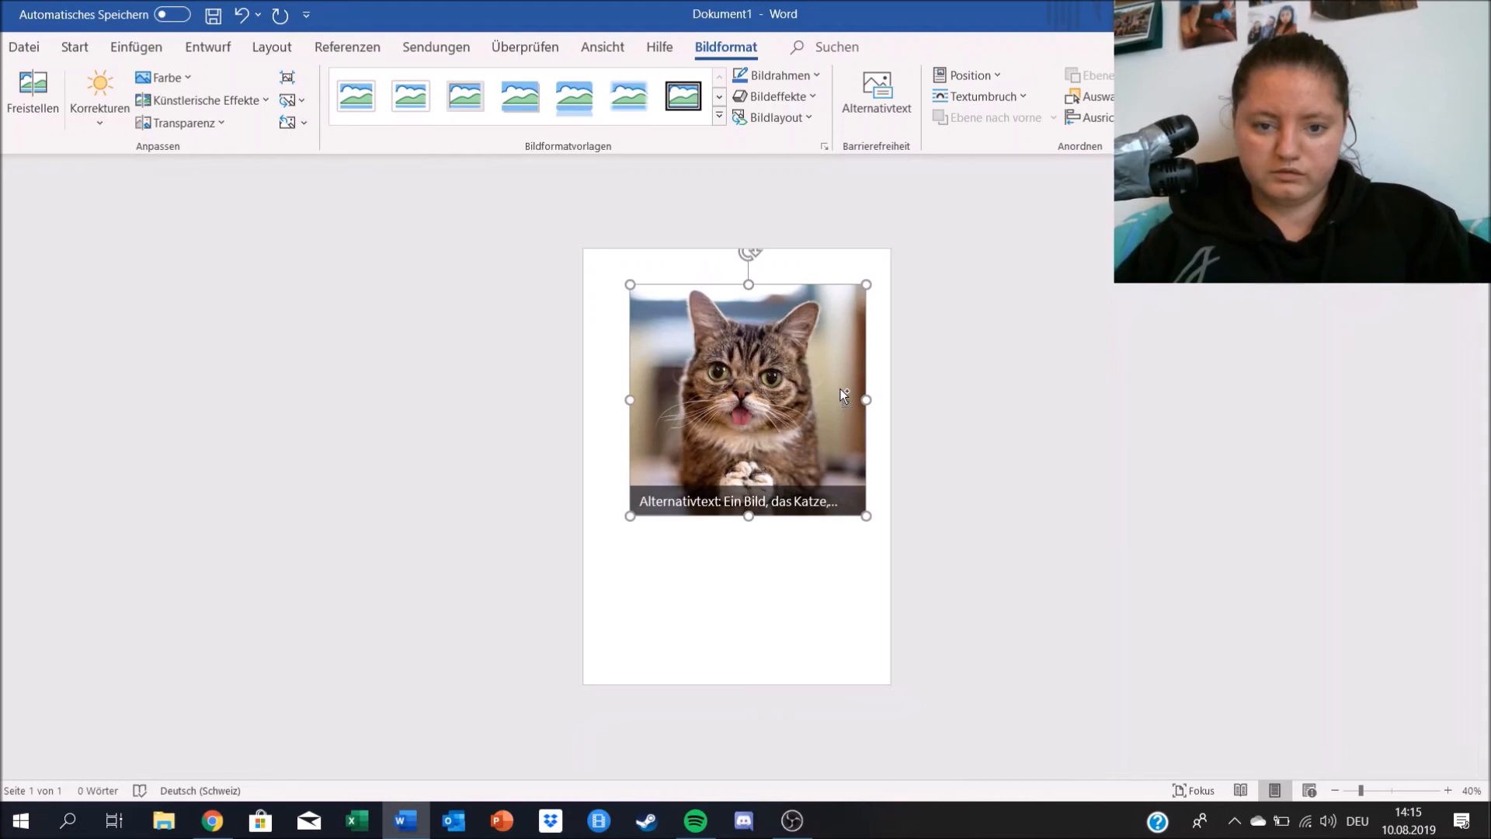
{"action": "scroll", "coordinate": [840, 390], "scroll_direction": "up", "scroll_amount": 2, "text": "ctrl"}
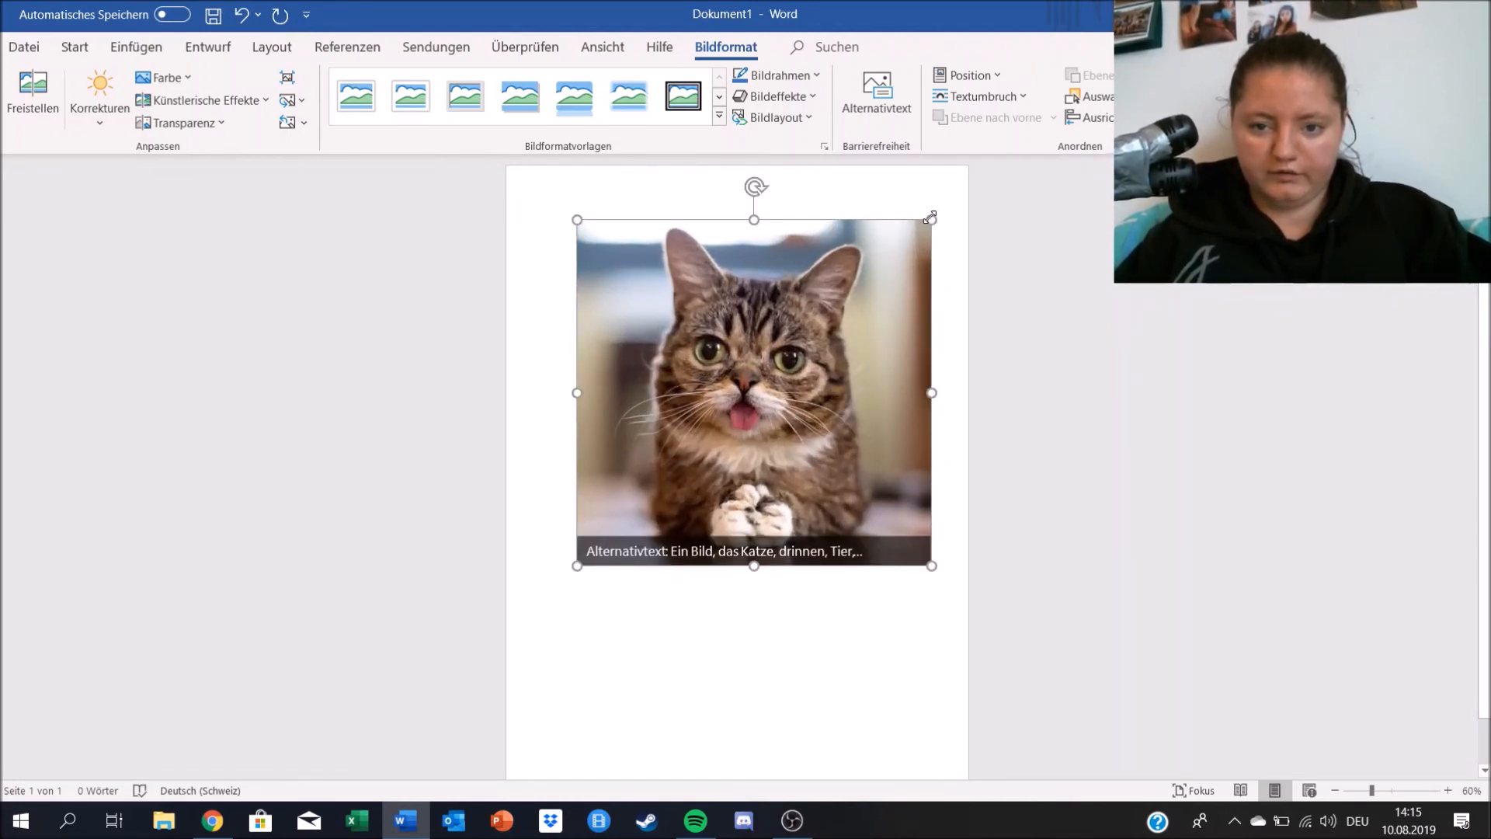
{"action": "left_click_drag", "start_coordinate": [908, 236], "coordinate": [736, 349]}
{"action": "scroll", "coordinate": [935, 400], "scroll_direction": "up", "scroll_amount": 6}
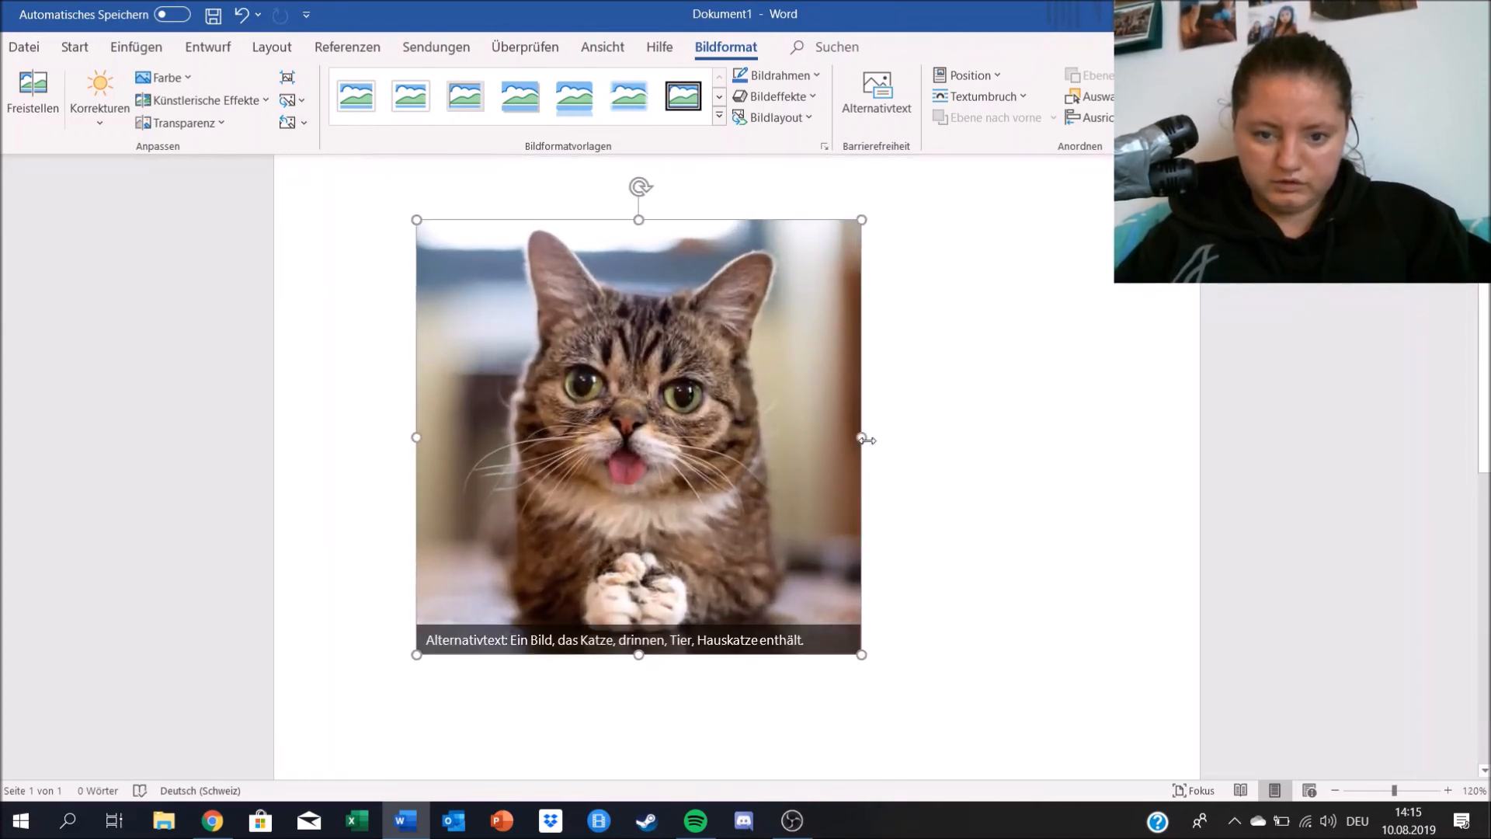
{"action": "left_click_drag", "start_coordinate": [875, 437], "coordinate": [1188, 433]}
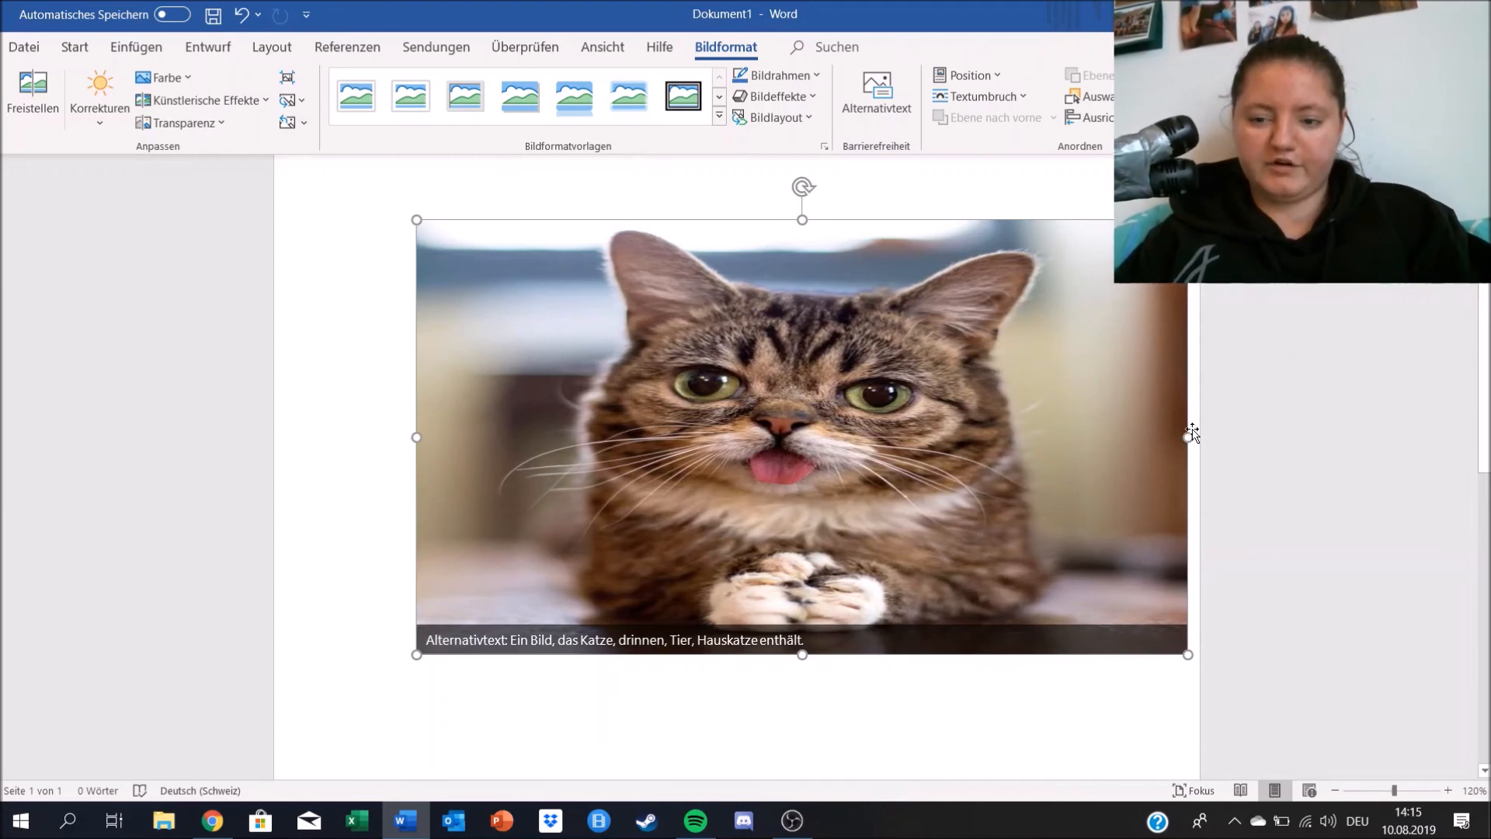
{"action": "left_click_drag", "start_coordinate": [1186, 439], "coordinate": [902, 413]}
- Rotate the cat picture slightly clockwise and shrink it a little from its corner, keeping its proportions
{"action": "left_click_drag", "start_coordinate": [659, 185], "coordinate": [669, 260]}
{"action": "left_click_drag", "start_coordinate": [925, 244], "coordinate": [774, 251]}
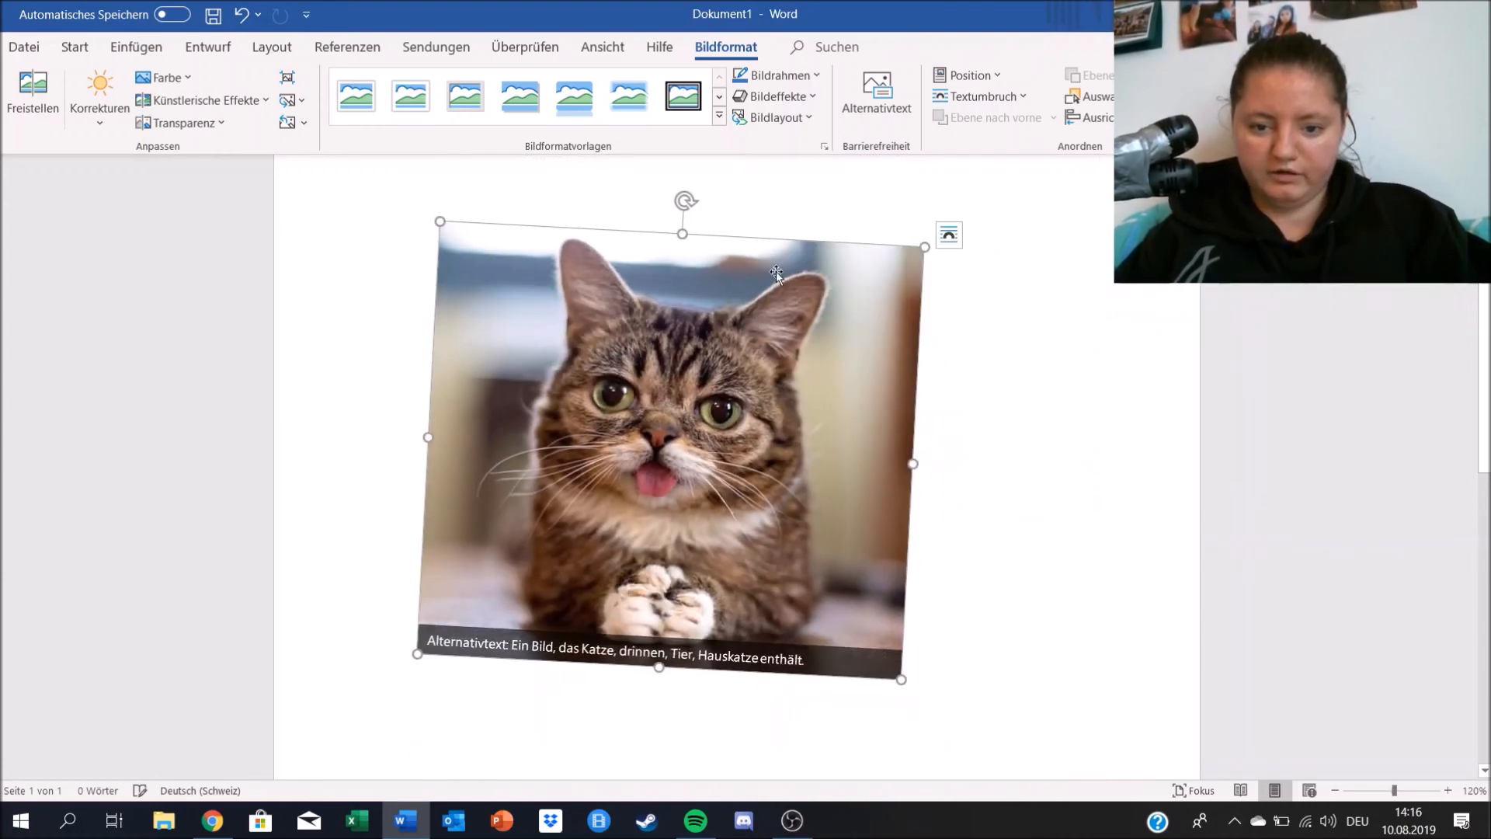
{"action": "left_click_drag", "start_coordinate": [928, 245], "coordinate": [893, 255]}
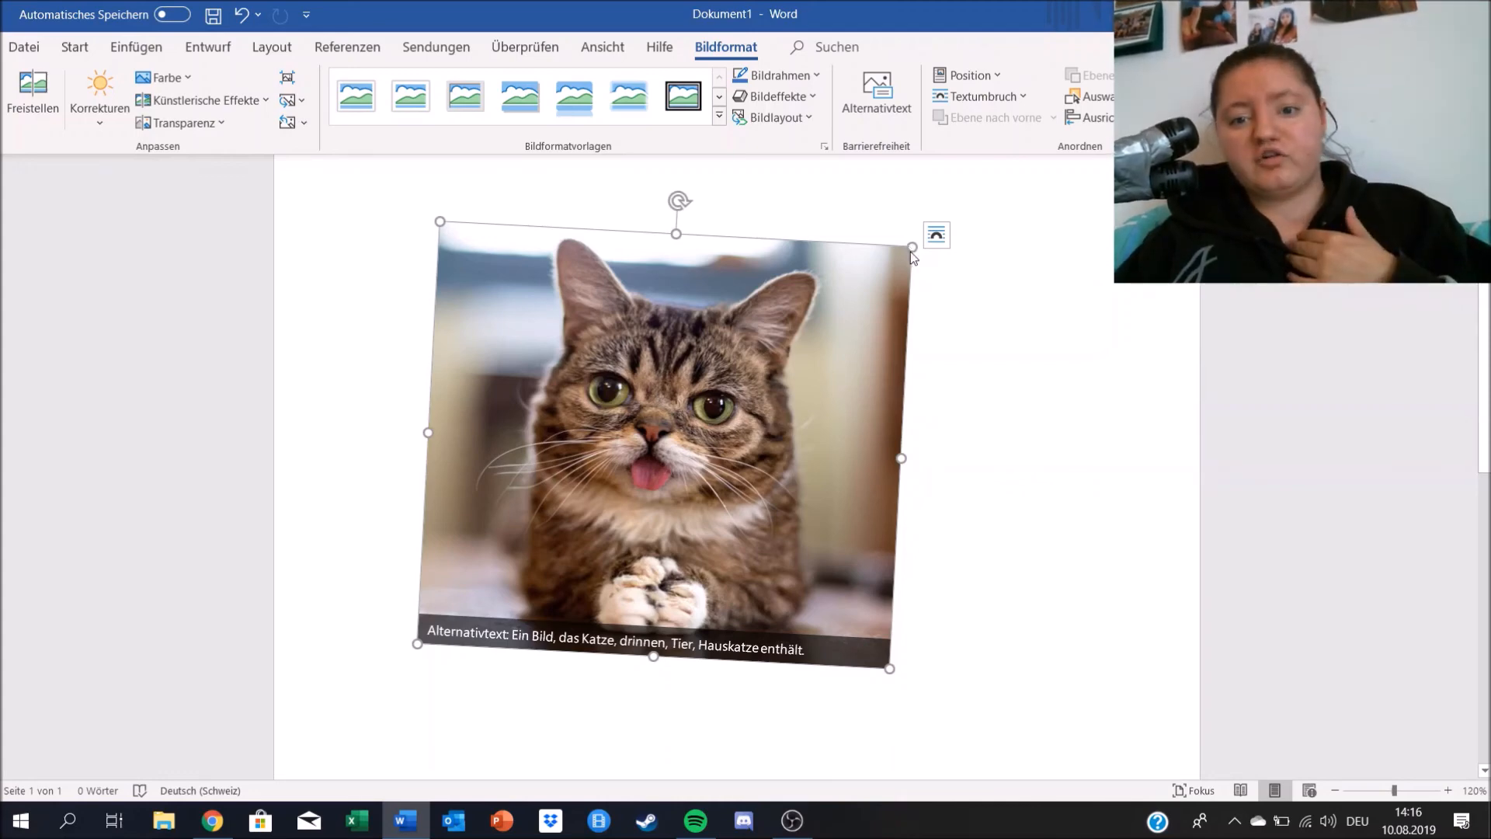
- Resize the tilted cat picture smaller and larger from its corner, and narrow it slightly from the side
{"action": "left_click_drag", "start_coordinate": [912, 248], "coordinate": [734, 266]}
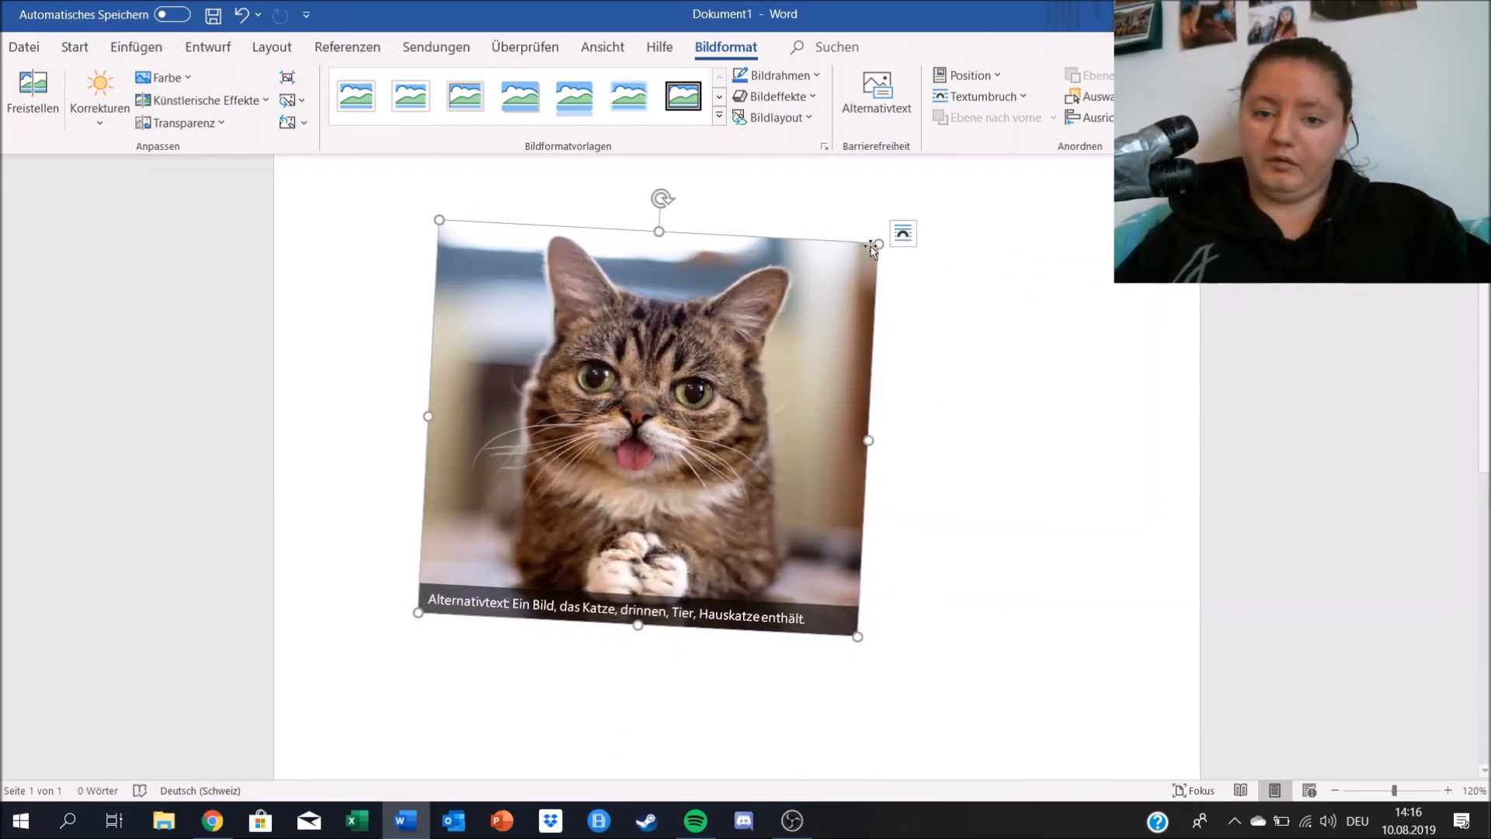
{"action": "left_click_drag", "start_coordinate": [875, 249], "coordinate": [976, 249]}
{"action": "left_click_drag", "start_coordinate": [909, 284], "coordinate": [945, 278]}
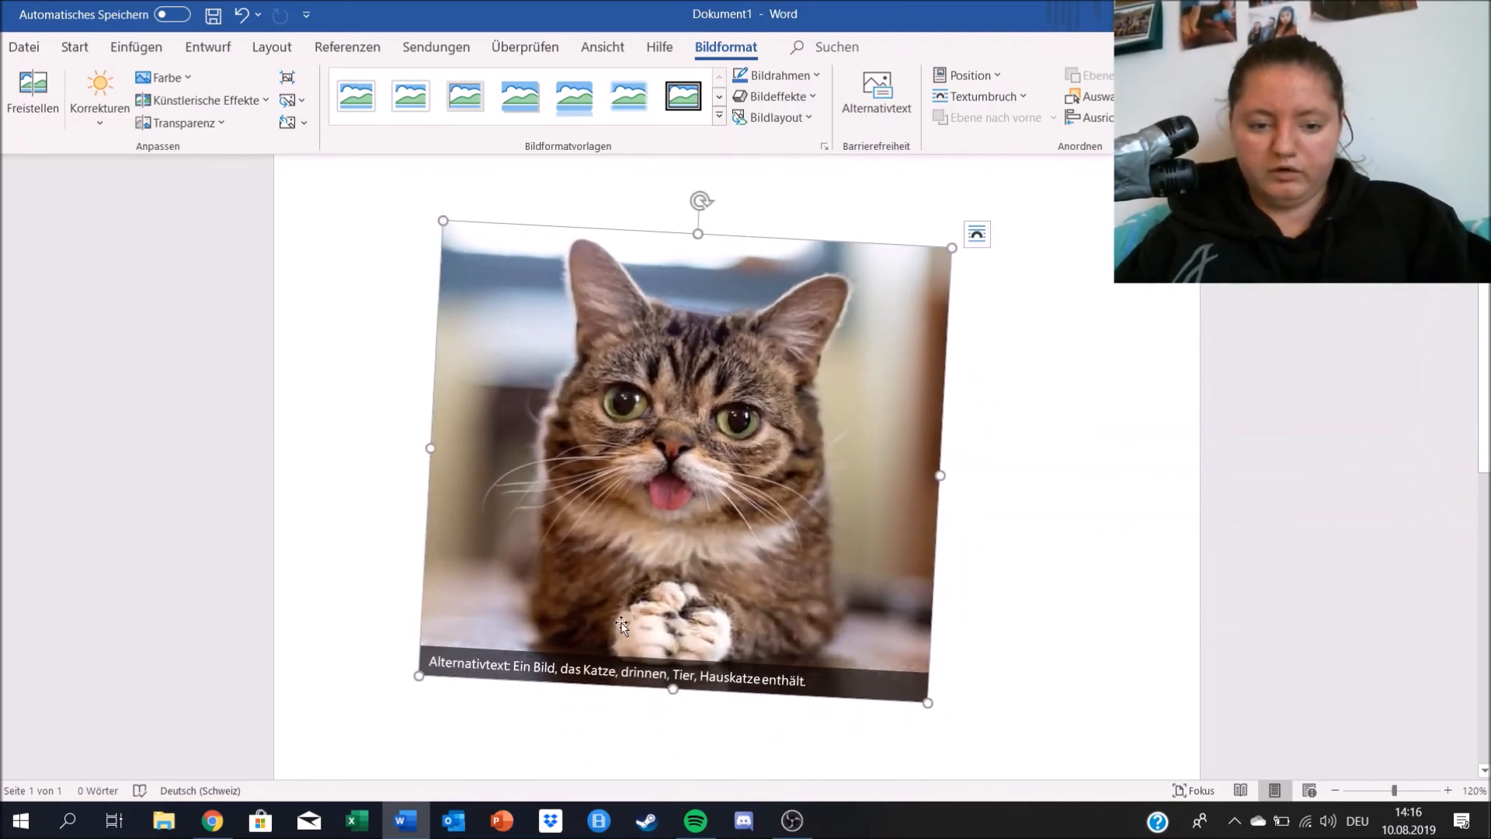
{"action": "left_click_drag", "start_coordinate": [431, 448], "coordinate": [454, 429]}
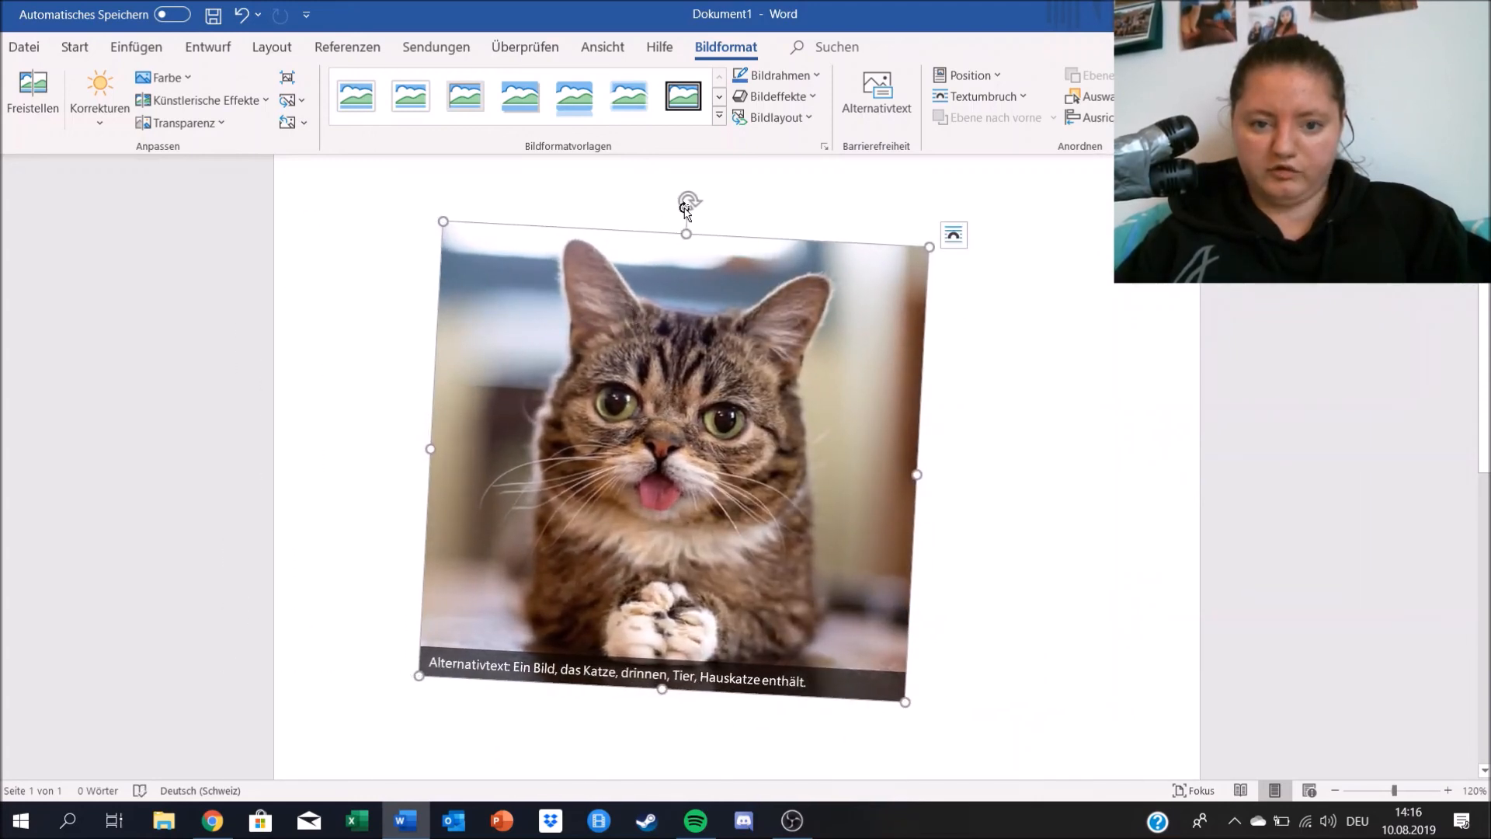
{"action": "mouse_move", "coordinate": [442, 223]}
{"action": "left_mouse_down"}
{"action": "mouse_move", "coordinate": [337, 171]}
{"action": "mouse_move", "coordinate": [431, 211]}
{"action": "left_mouse_up"}
- Stretch the cat picture vertically in both directions until it covers most of the page height
{"action": "left_click_drag", "start_coordinate": [690, 231], "coordinate": [821, 2]}
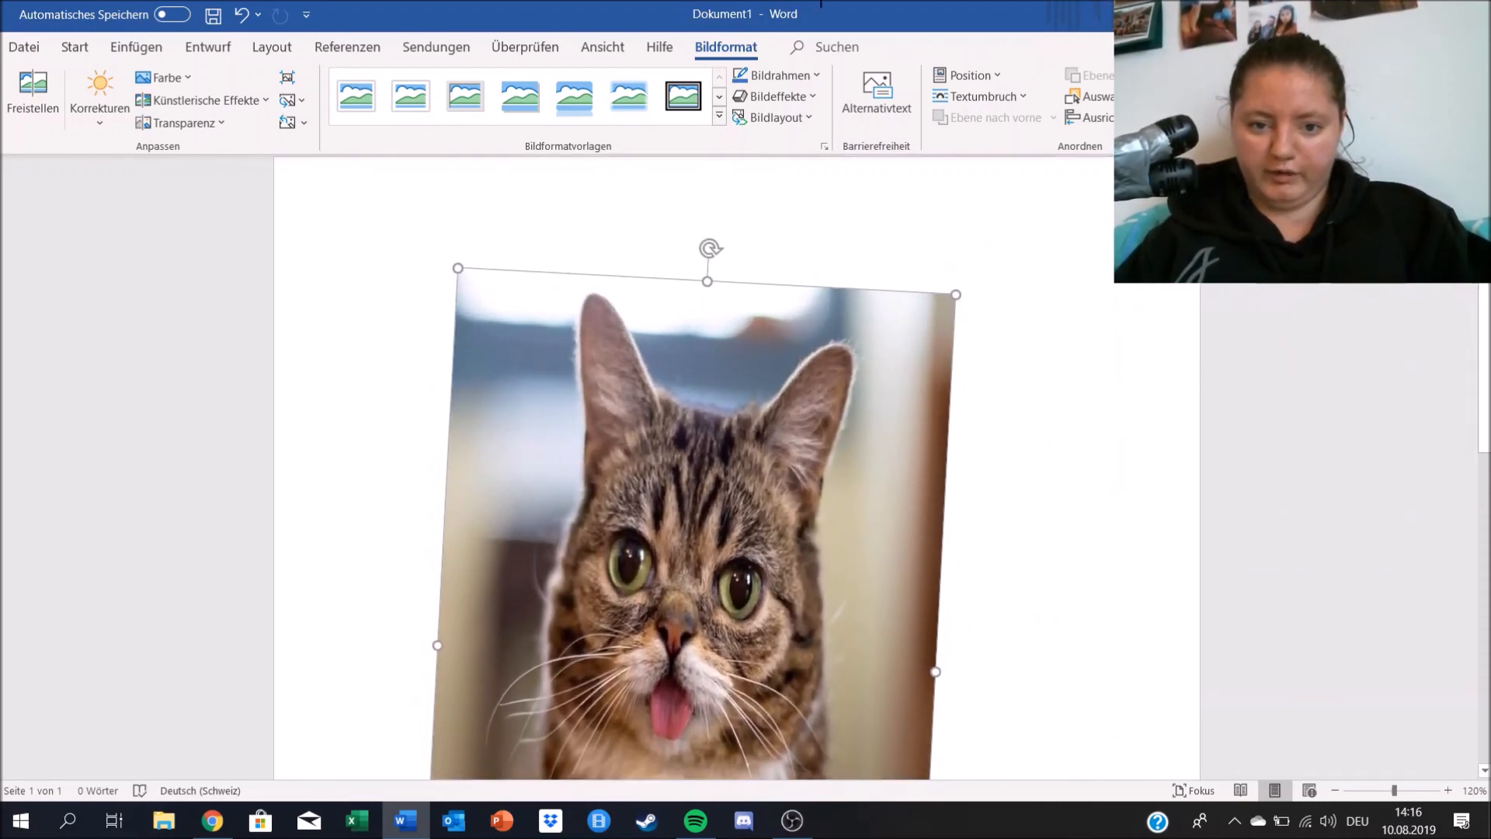
{"action": "scroll", "coordinate": [761, 478], "scroll_direction": "down", "scroll_amount": 4}
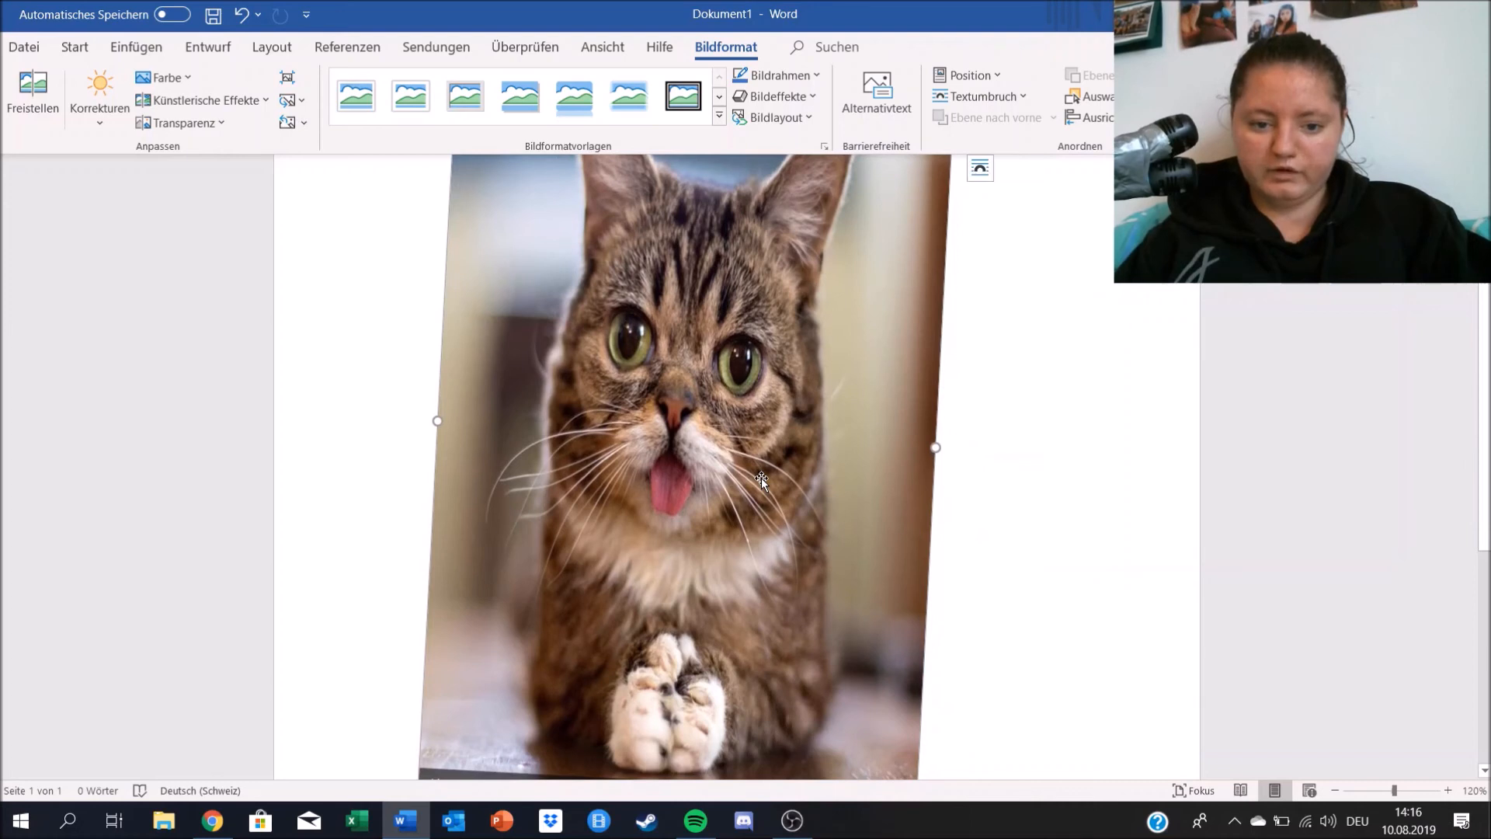
{"action": "scroll", "coordinate": [761, 478], "scroll_direction": "down", "scroll_amount": 4}
{"action": "left_click_drag", "start_coordinate": [667, 589], "coordinate": [699, 831]}
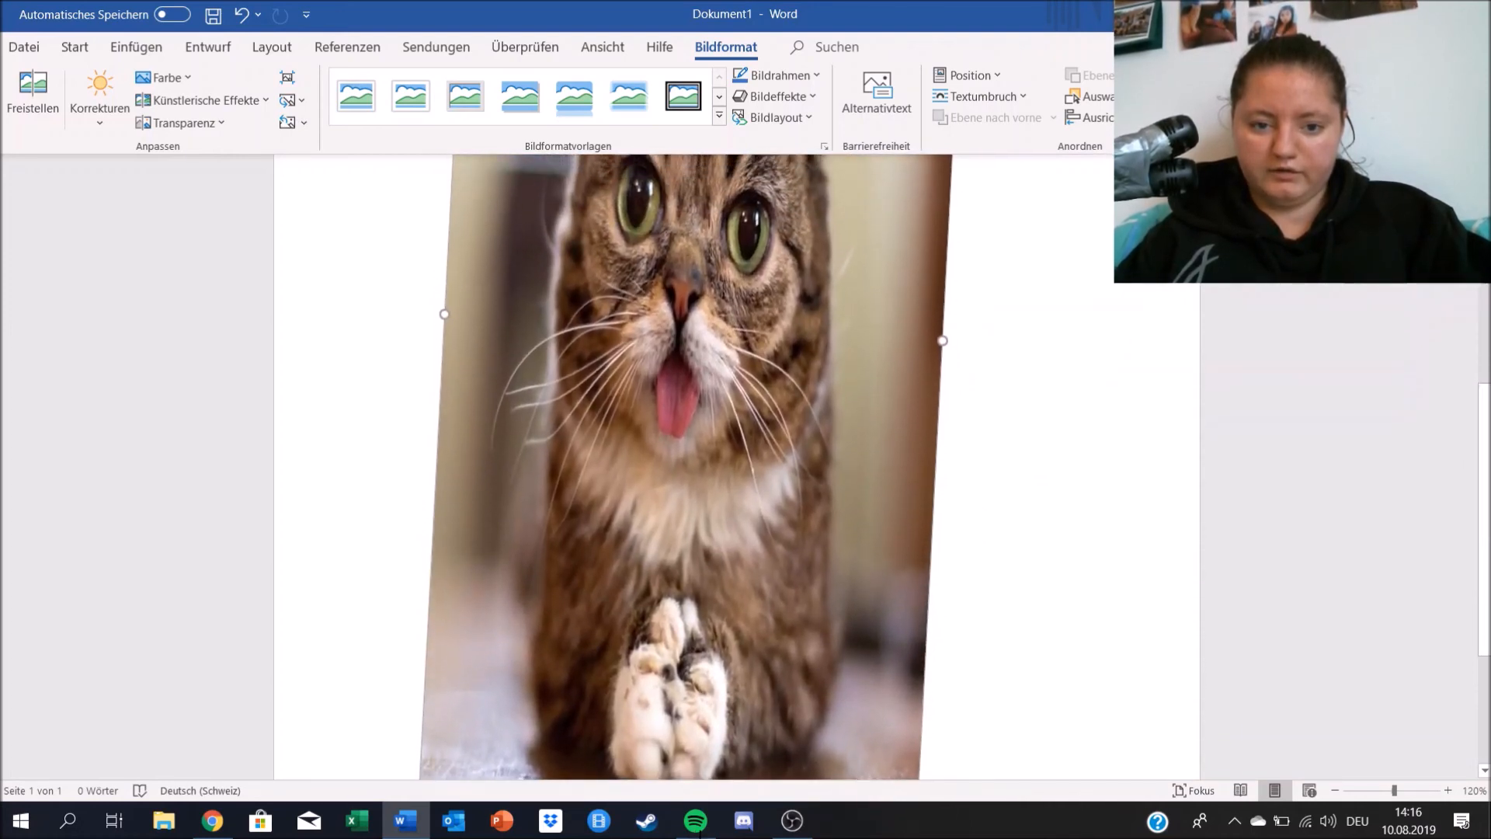
{"action": "scroll", "coordinate": [721, 505], "scroll_direction": "up", "scroll_amount": 4}
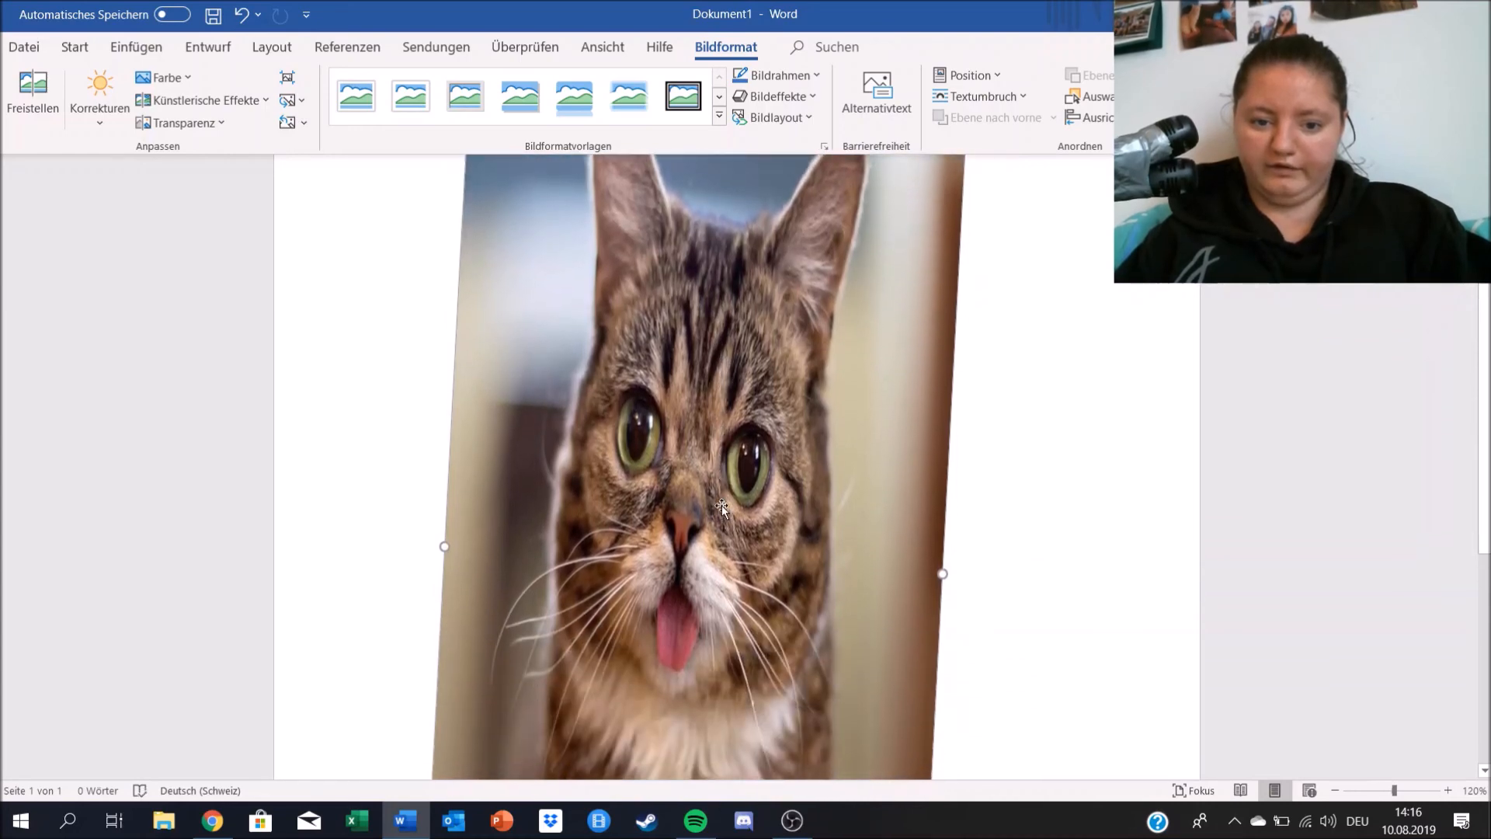
{"action": "scroll", "coordinate": [720, 505], "scroll_direction": "down", "scroll_amount": 5}
{"action": "scroll", "coordinate": [721, 505], "scroll_direction": "up", "scroll_amount": 1}
{"action": "scroll", "coordinate": [720, 505], "scroll_direction": "down", "scroll_amount": 1, "text": "ctrl"}
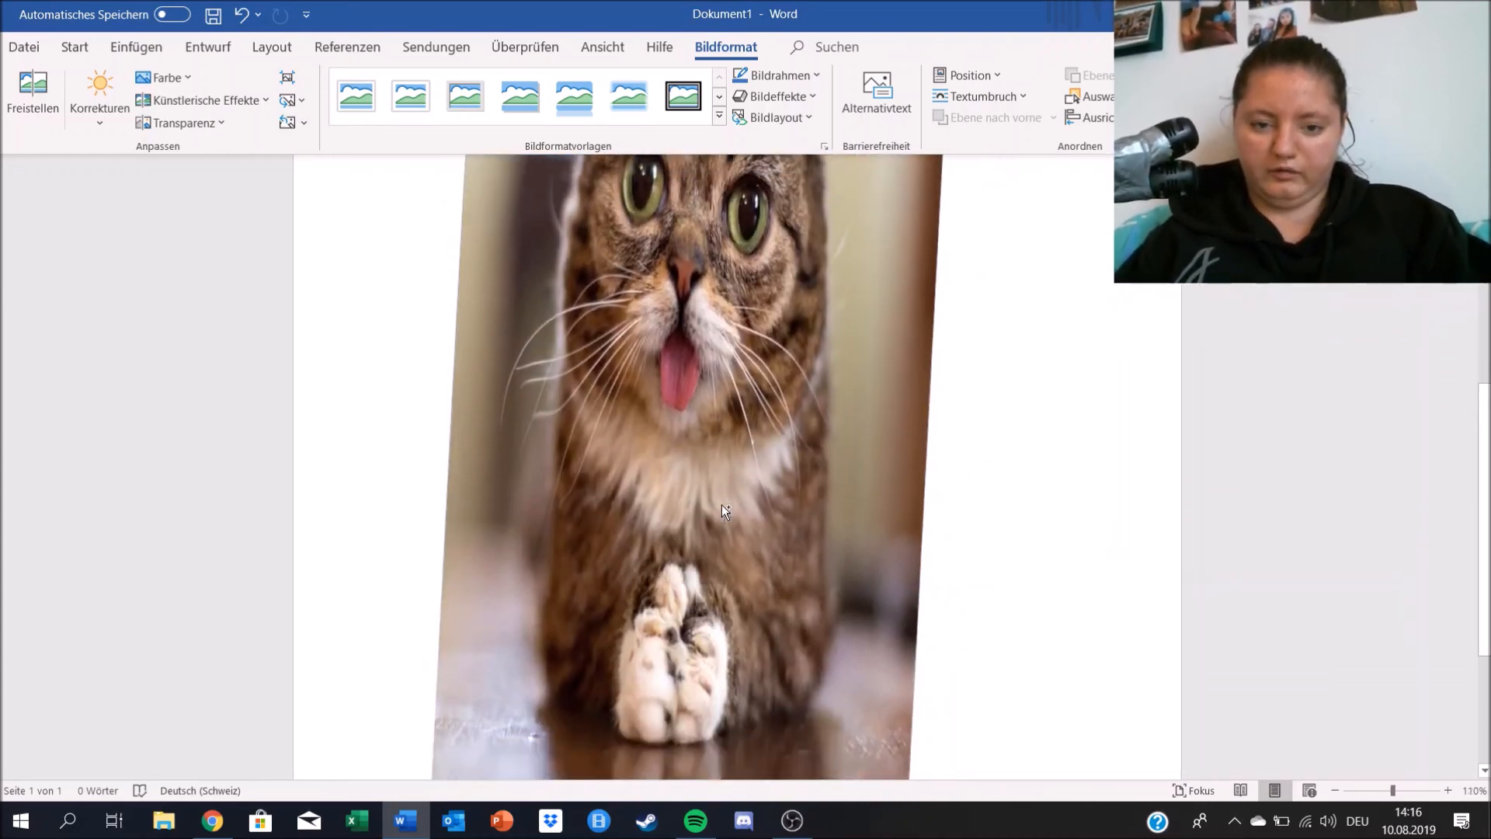
{"action": "scroll", "coordinate": [721, 505], "scroll_direction": "down", "scroll_amount": 5, "text": "ctrl"}
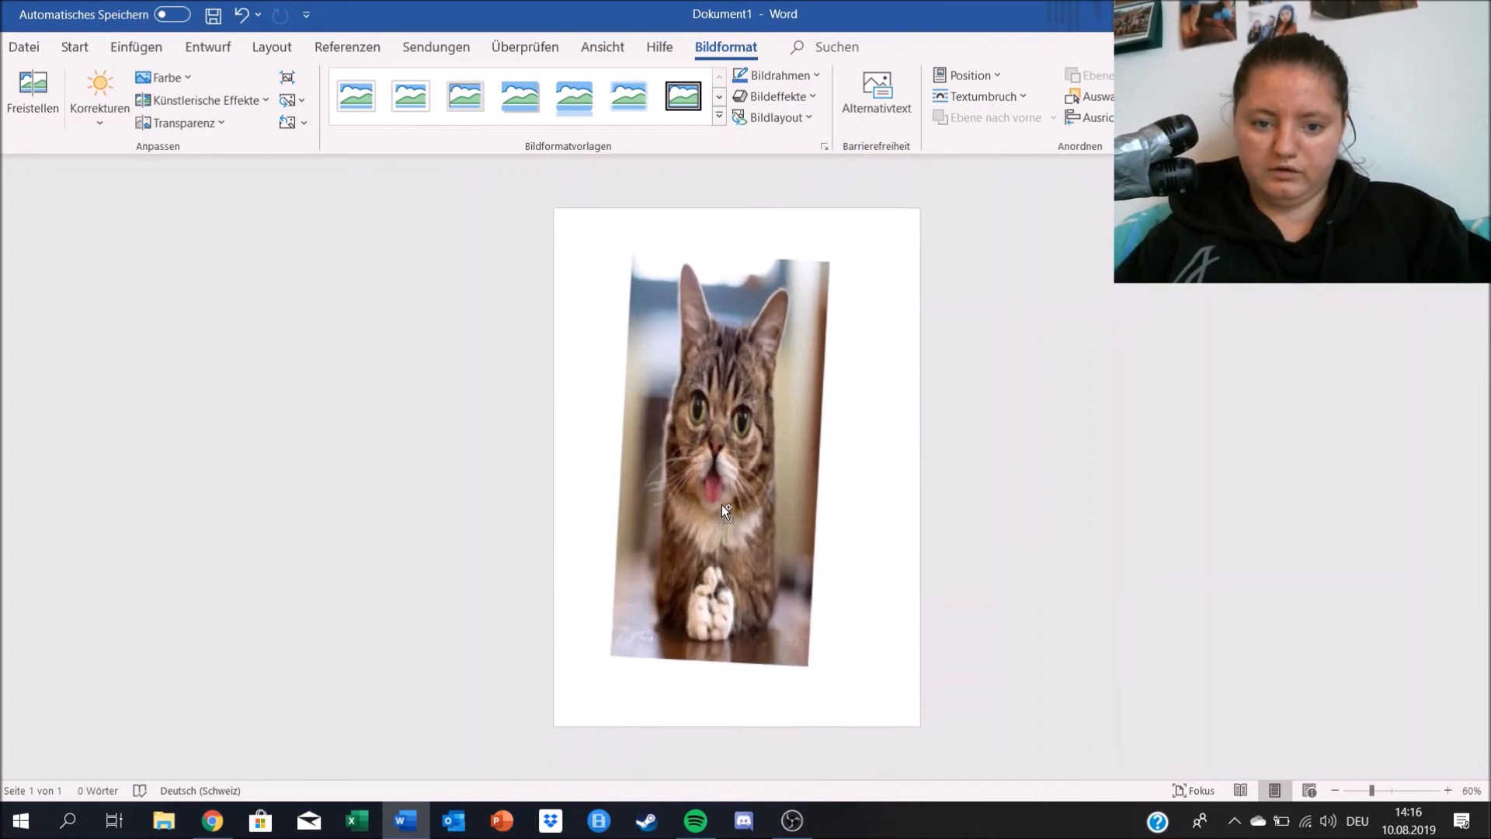
{"action": "scroll", "coordinate": [721, 505], "scroll_direction": "up", "scroll_amount": 1, "text": "ctrl"}
- Drastically change the stretched picture's width, flipping it into a narrow mirrored strip and widening it back to its unmirrored orientation
{"action": "left_click", "coordinate": [720, 505]}
{"action": "scroll", "coordinate": [905, 433], "scroll_direction": "down", "scroll_amount": 2}
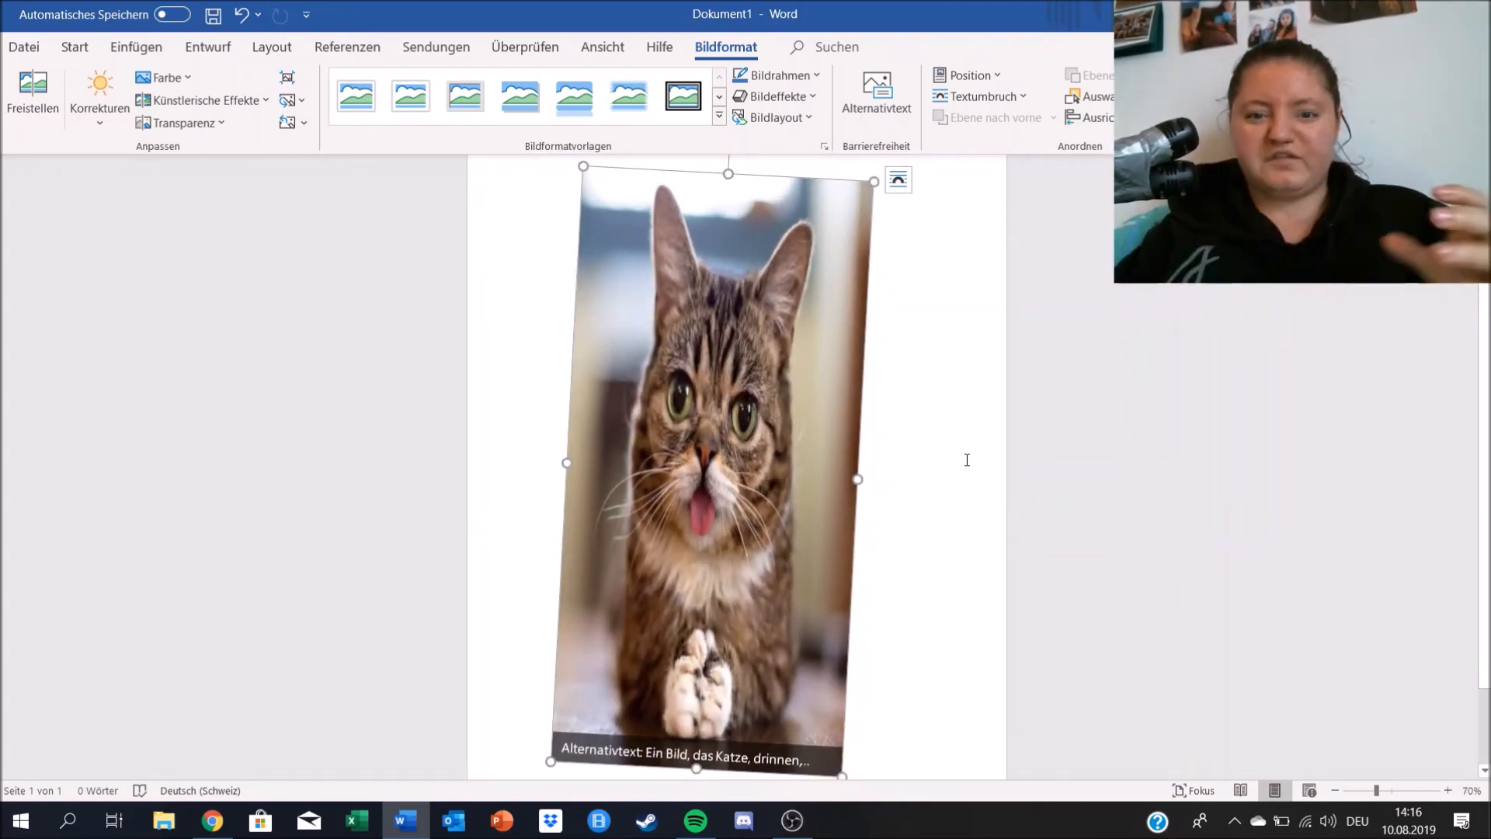
{"action": "left_click_drag", "start_coordinate": [856, 477], "coordinate": [729, 466]}
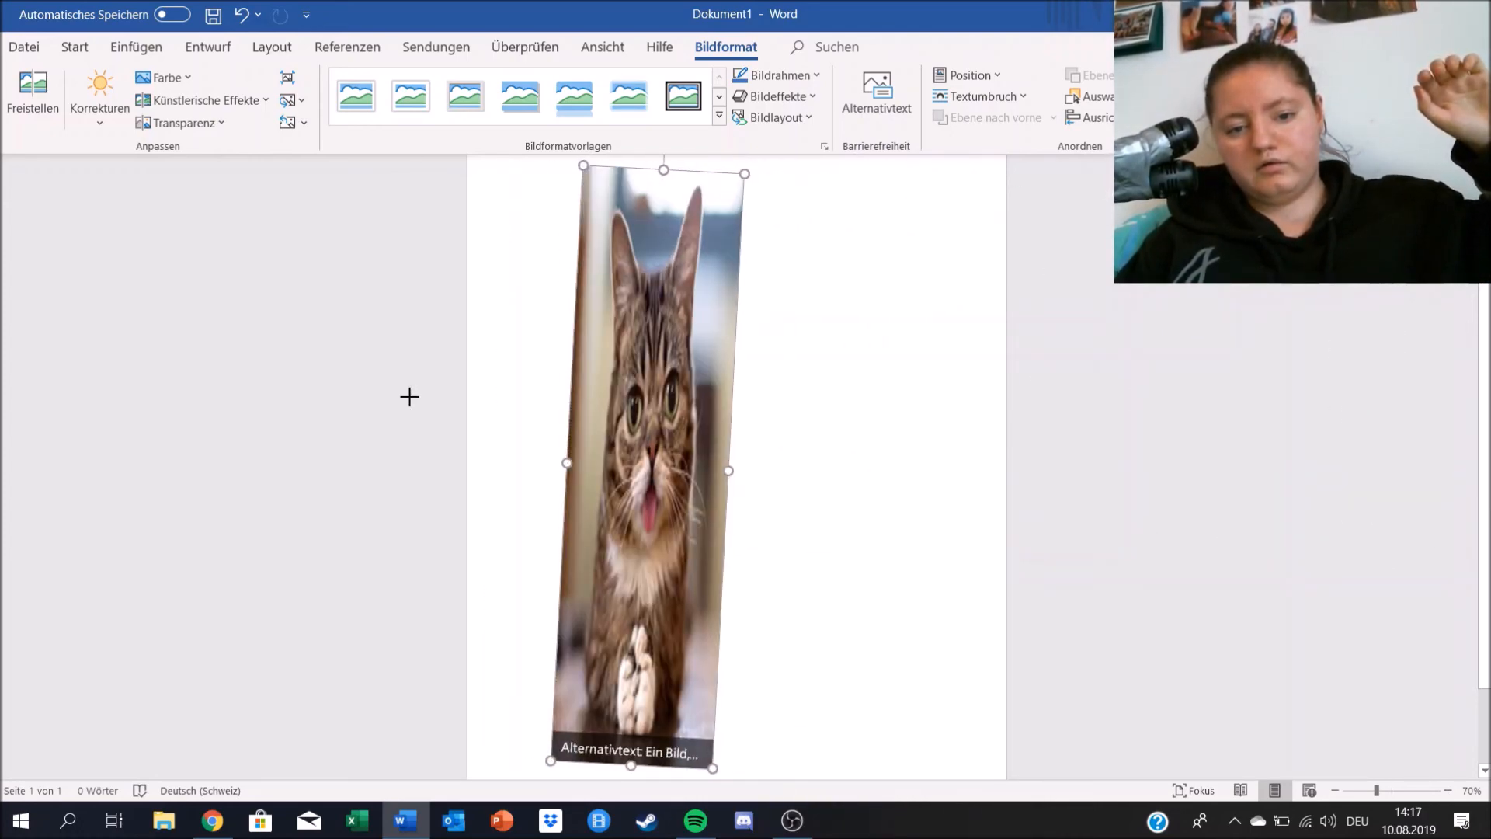
{"action": "left_click_drag", "start_coordinate": [409, 397], "coordinate": [900, 462]}
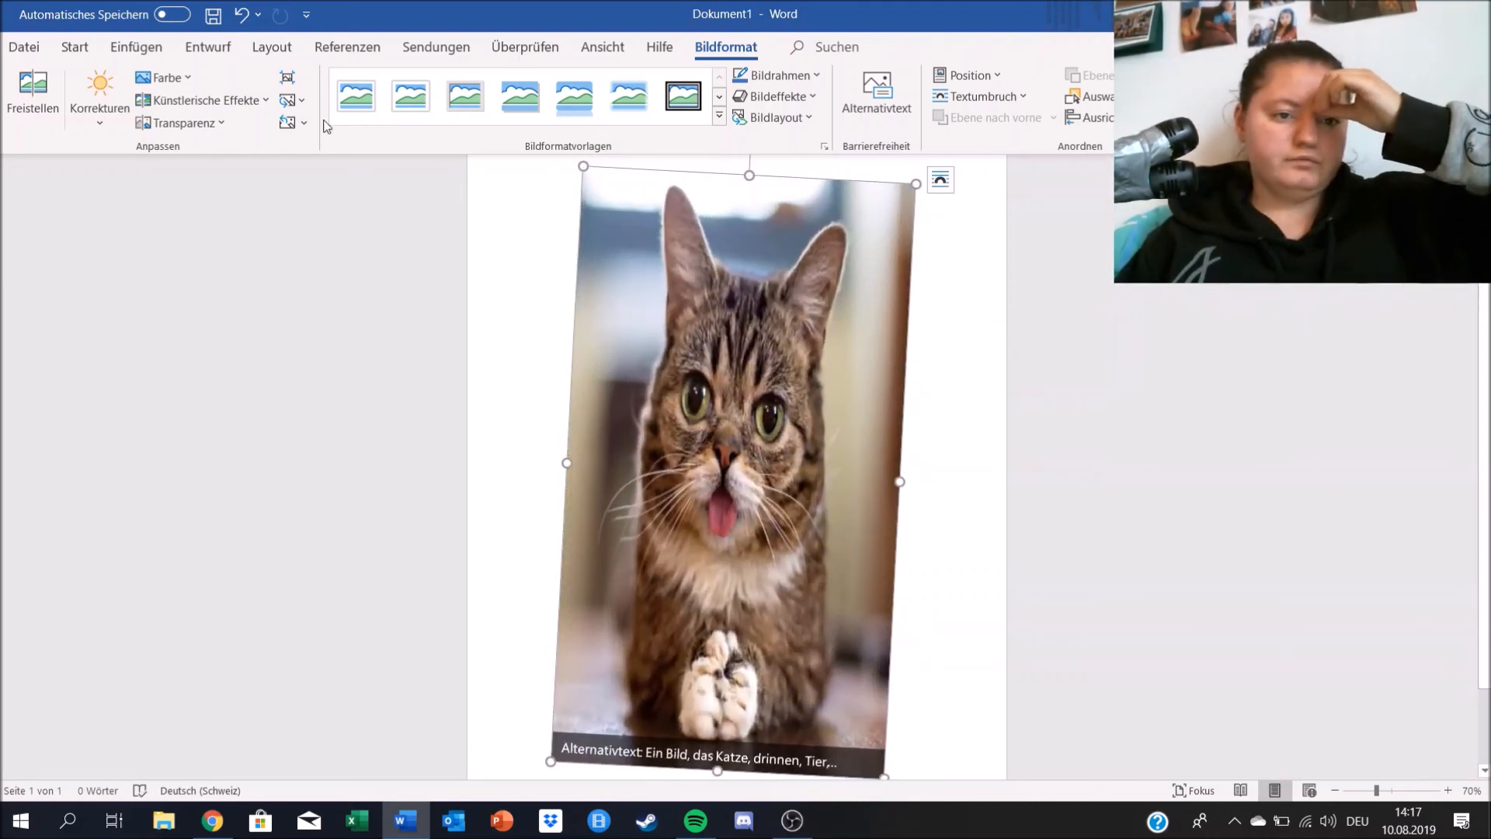
- Undo the recent stretching and resizing back to the small, slightly tilted cat picture with natural proportions
{"action": "left_click", "coordinate": [249, 18]}
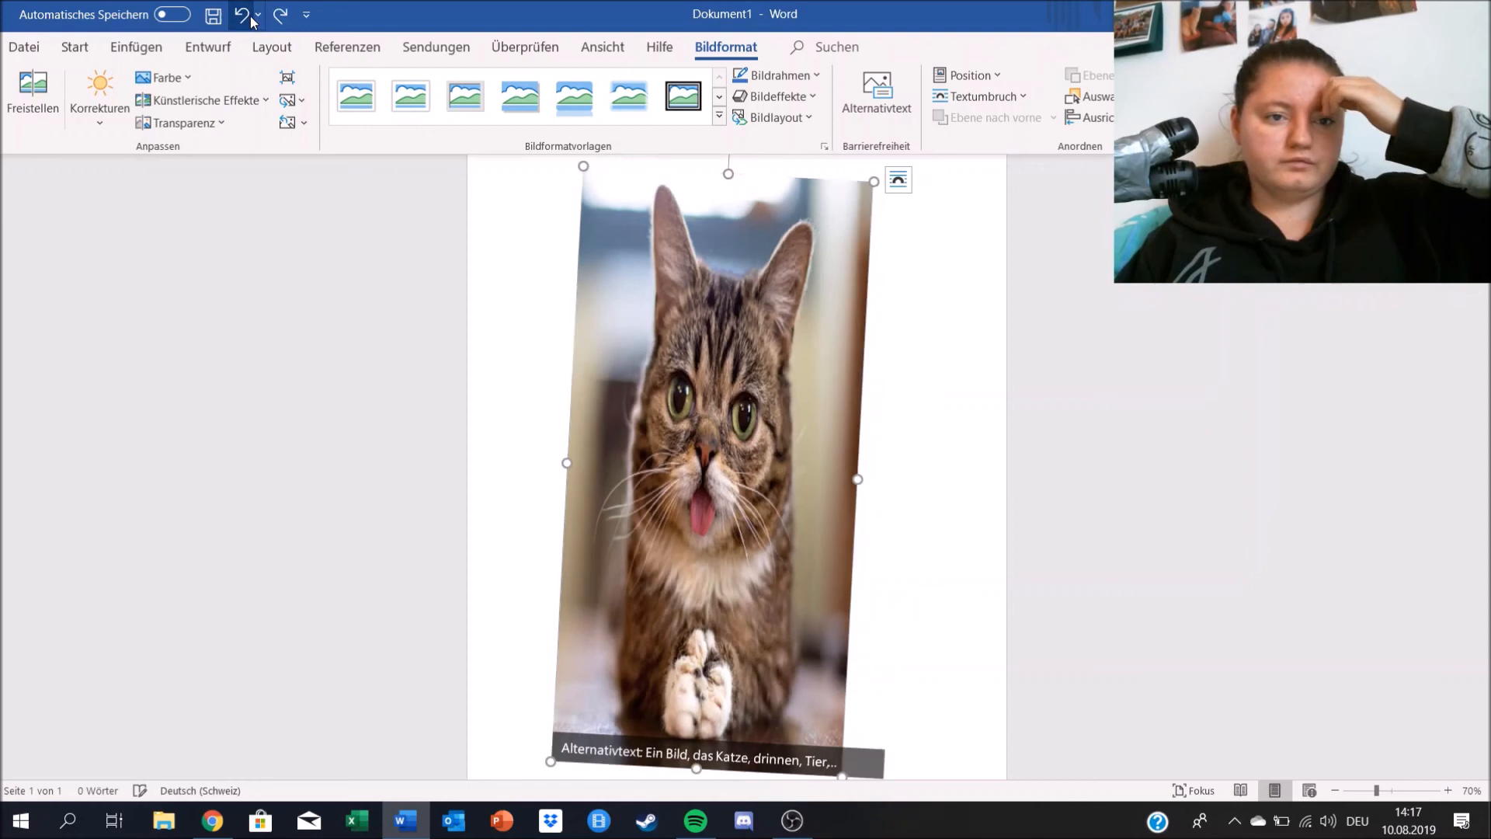
{"action": "left_click", "coordinate": [249, 19]}
{"action": "left_click", "coordinate": [248, 19]}
{"action": "left_click", "coordinate": [248, 19]}
{"action": "left_click", "coordinate": [248, 19]}
{"action": "left_click", "coordinate": [248, 19]}
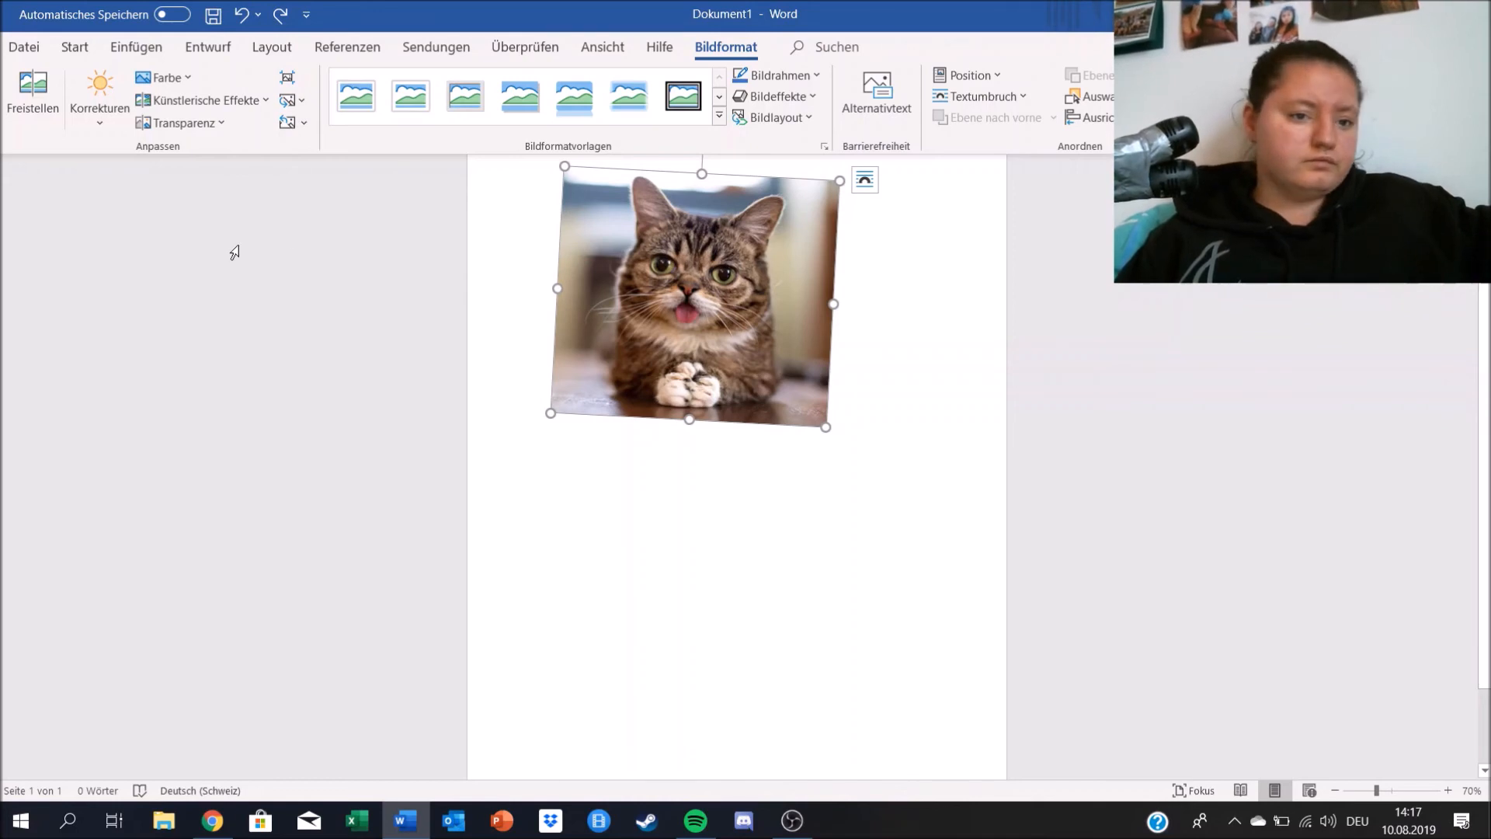
- Look through the transparency options and the sharpness, brightness and contrast correction presets for the cat picture without applying any
{"action": "left_click", "coordinate": [178, 123]}
{"action": "left_click", "coordinate": [90, 109]}
{"action": "left_click", "coordinate": [90, 109]}
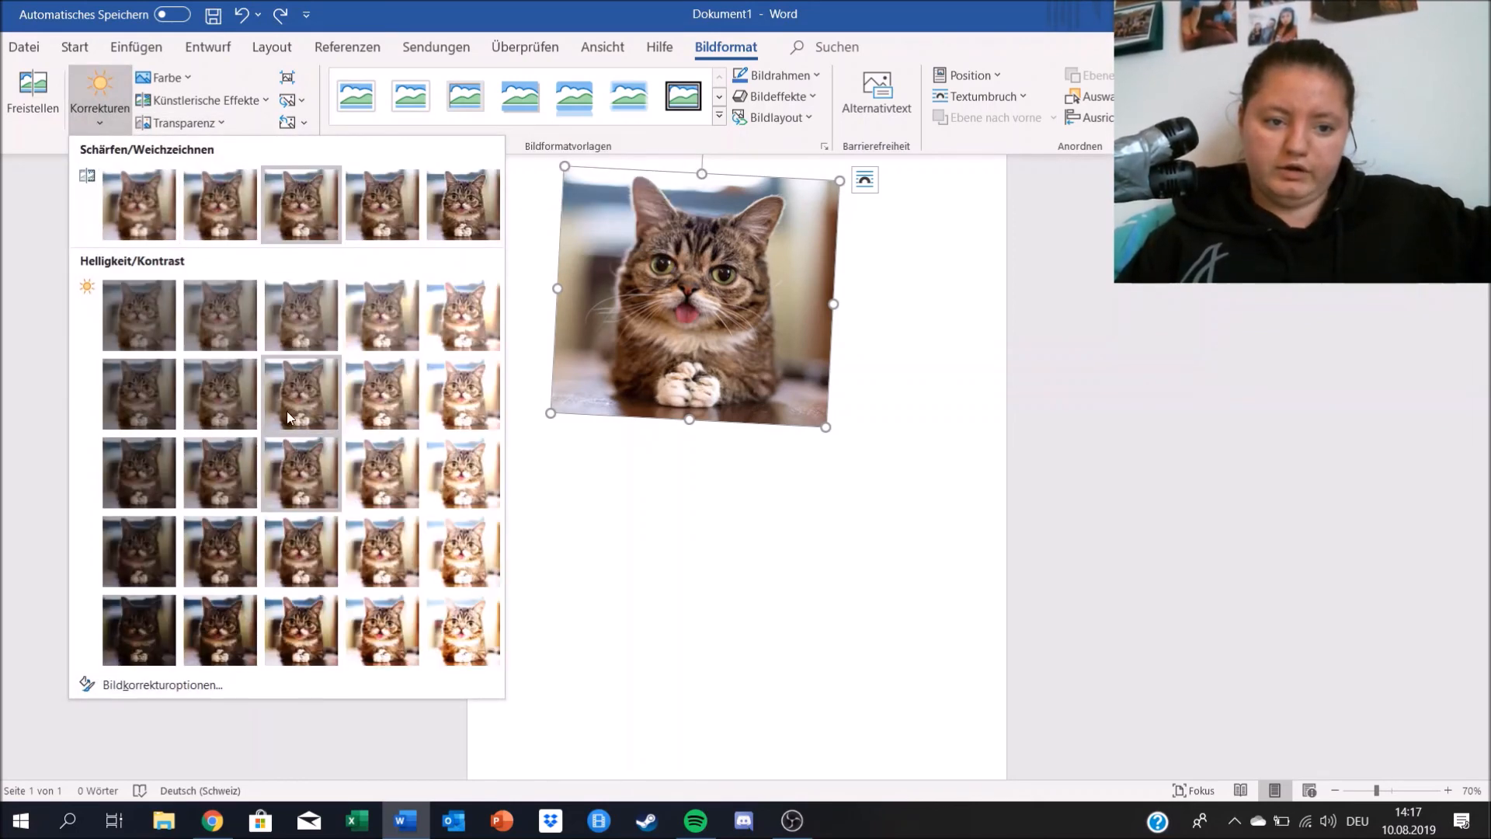
{"action": "left_click", "coordinate": [6, 236]}
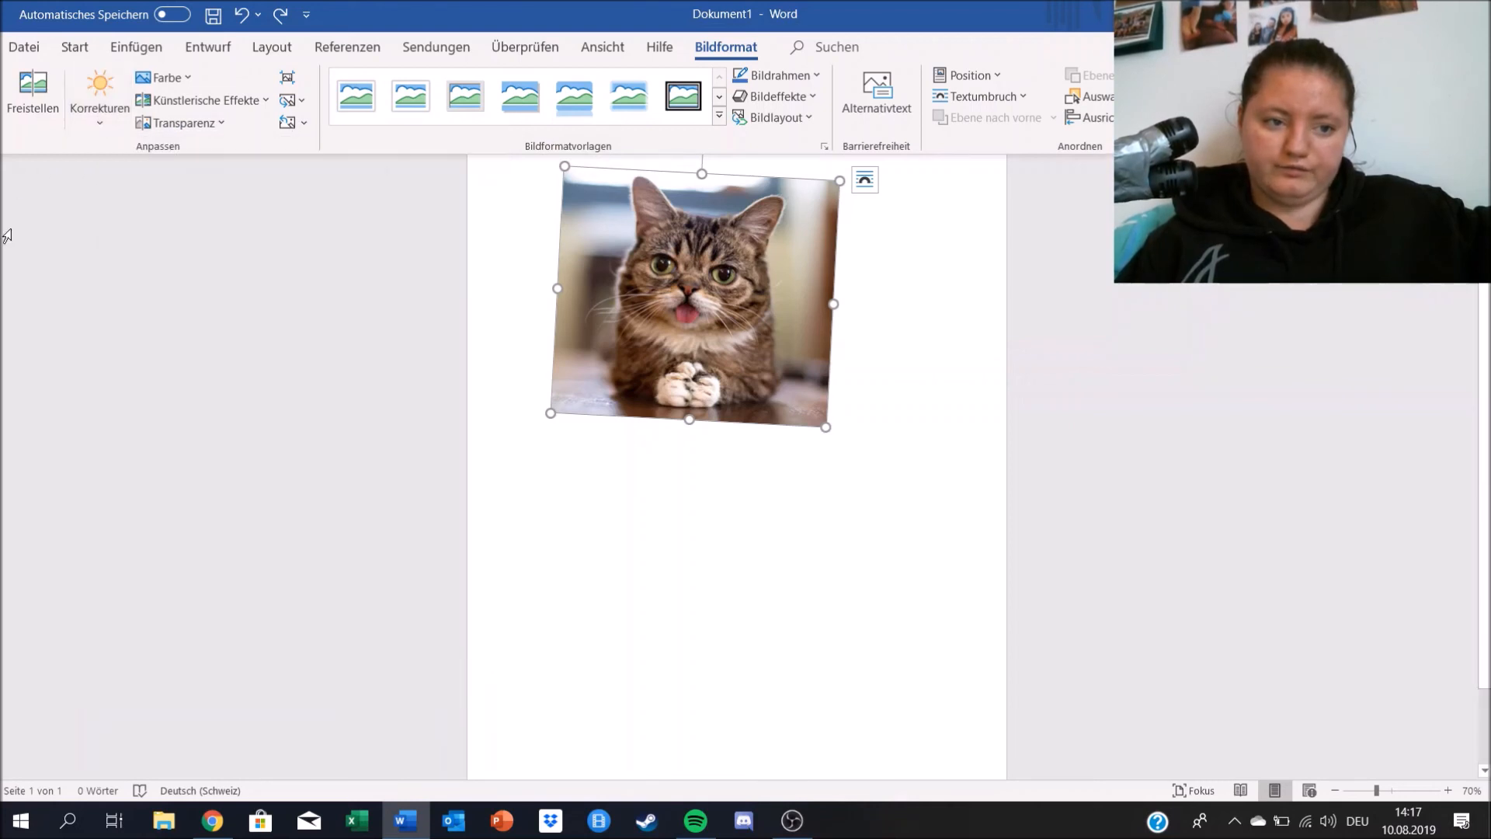
- Try background removal on the cat picture and discard all of its changes
{"action": "left_click", "coordinate": [45, 82]}
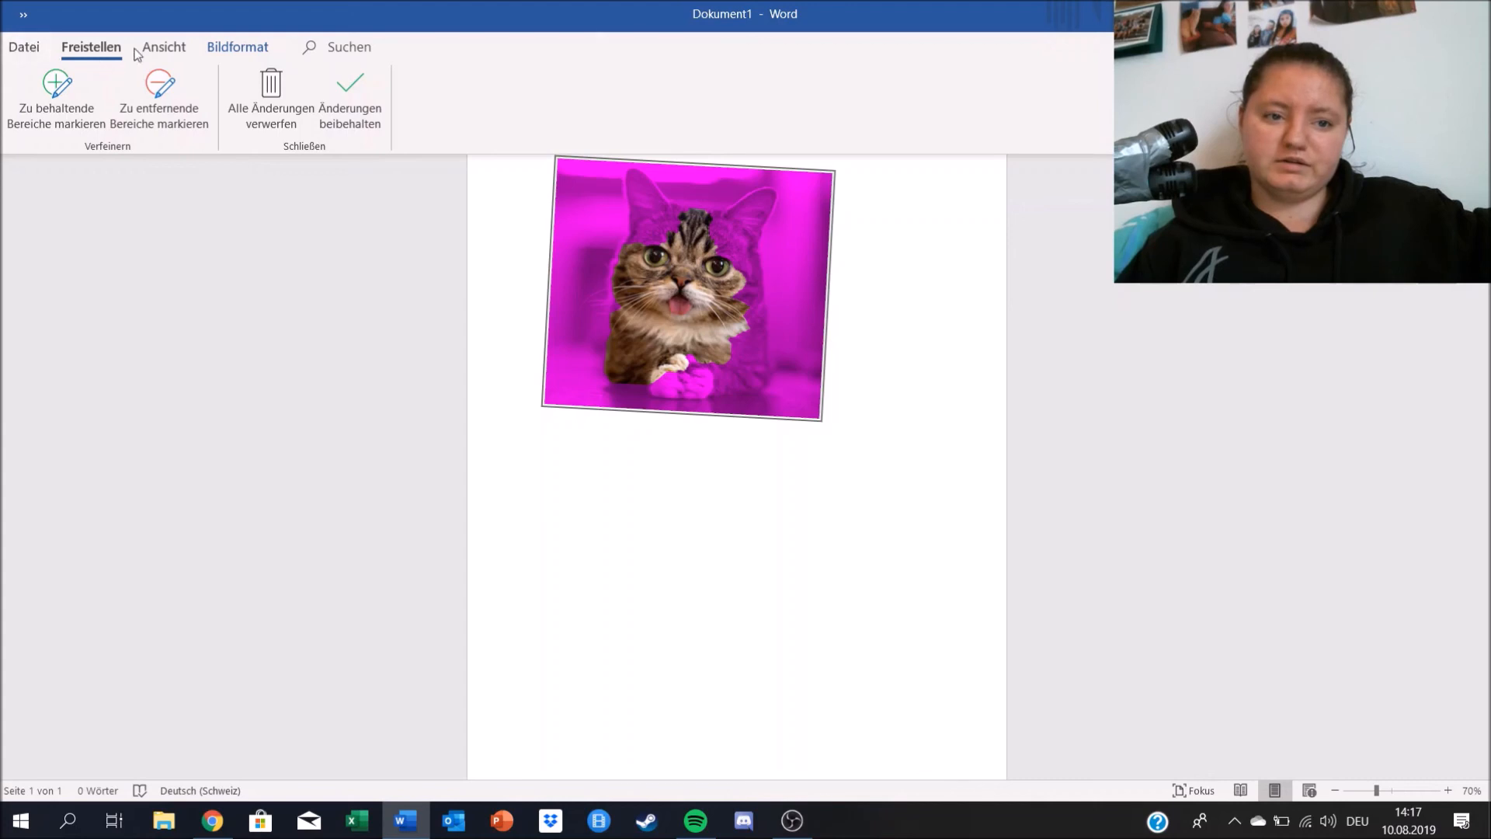
{"action": "left_click", "coordinate": [283, 113]}
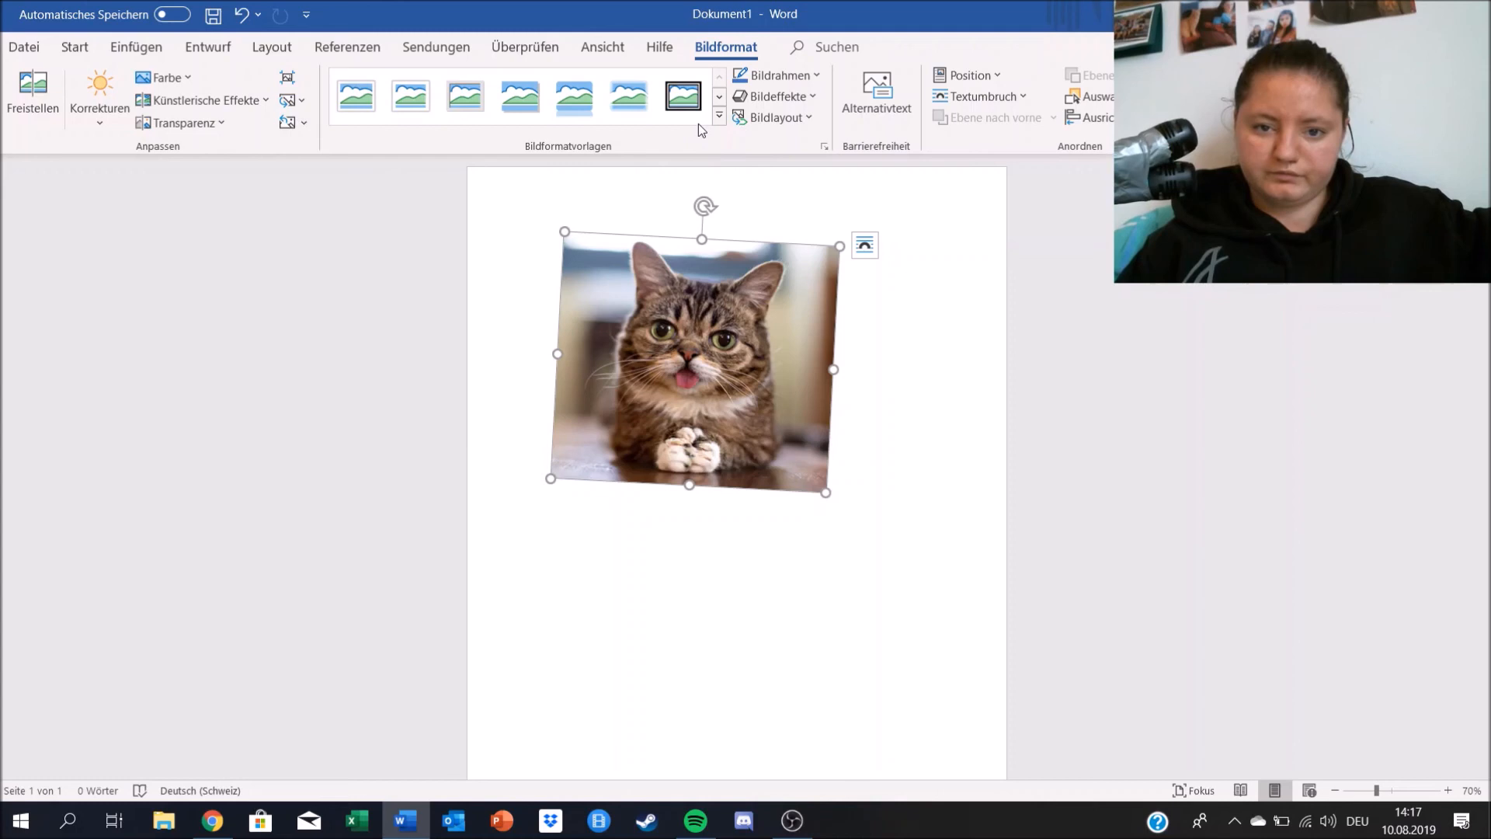
- Browse more picture styles and preview text-wrapped page positions for the cat picture, such as bottom centre
{"action": "left_click", "coordinate": [719, 96]}
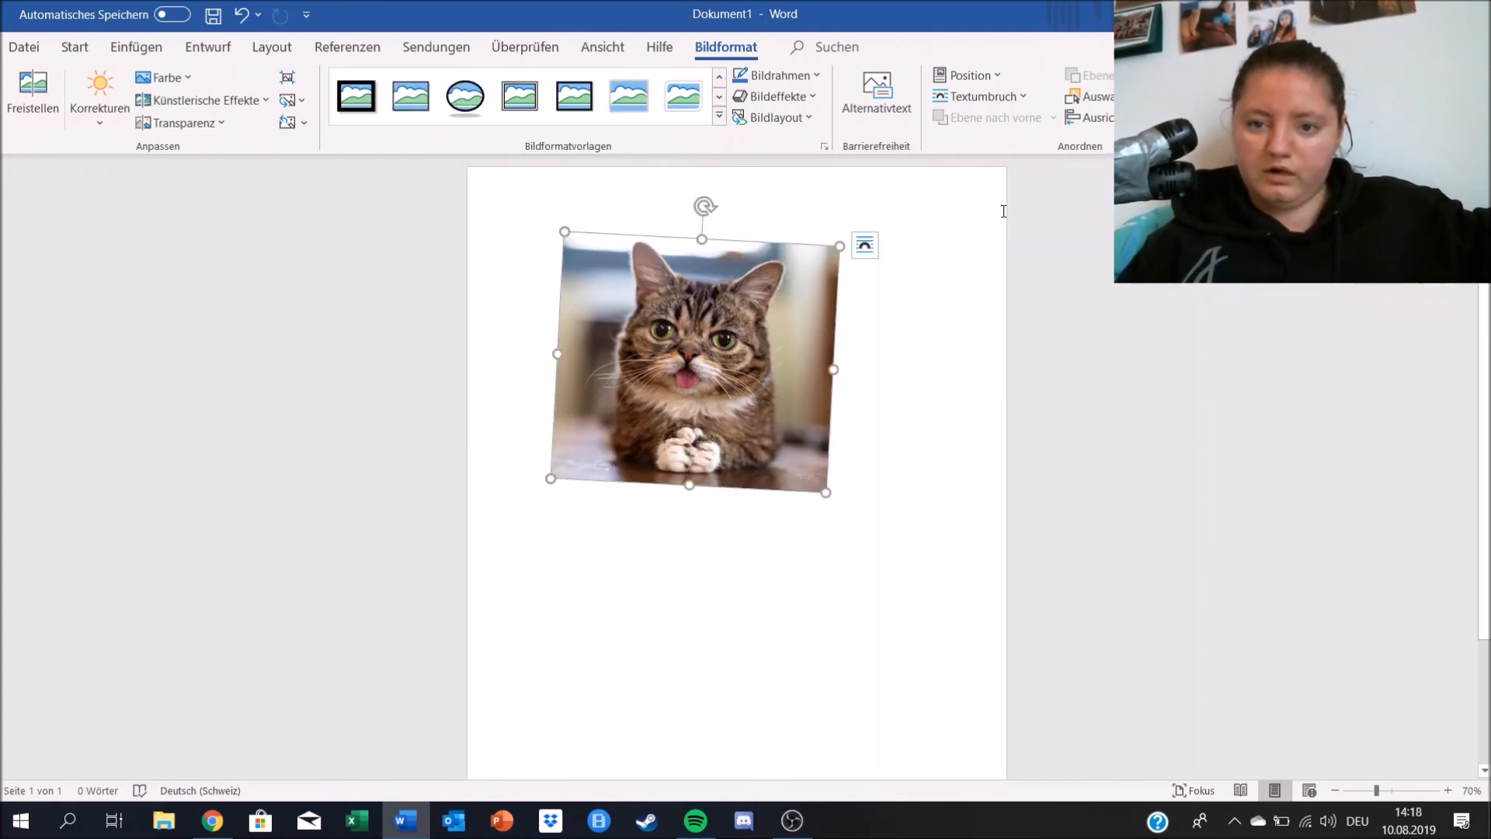
{"action": "left_click", "coordinate": [983, 80]}
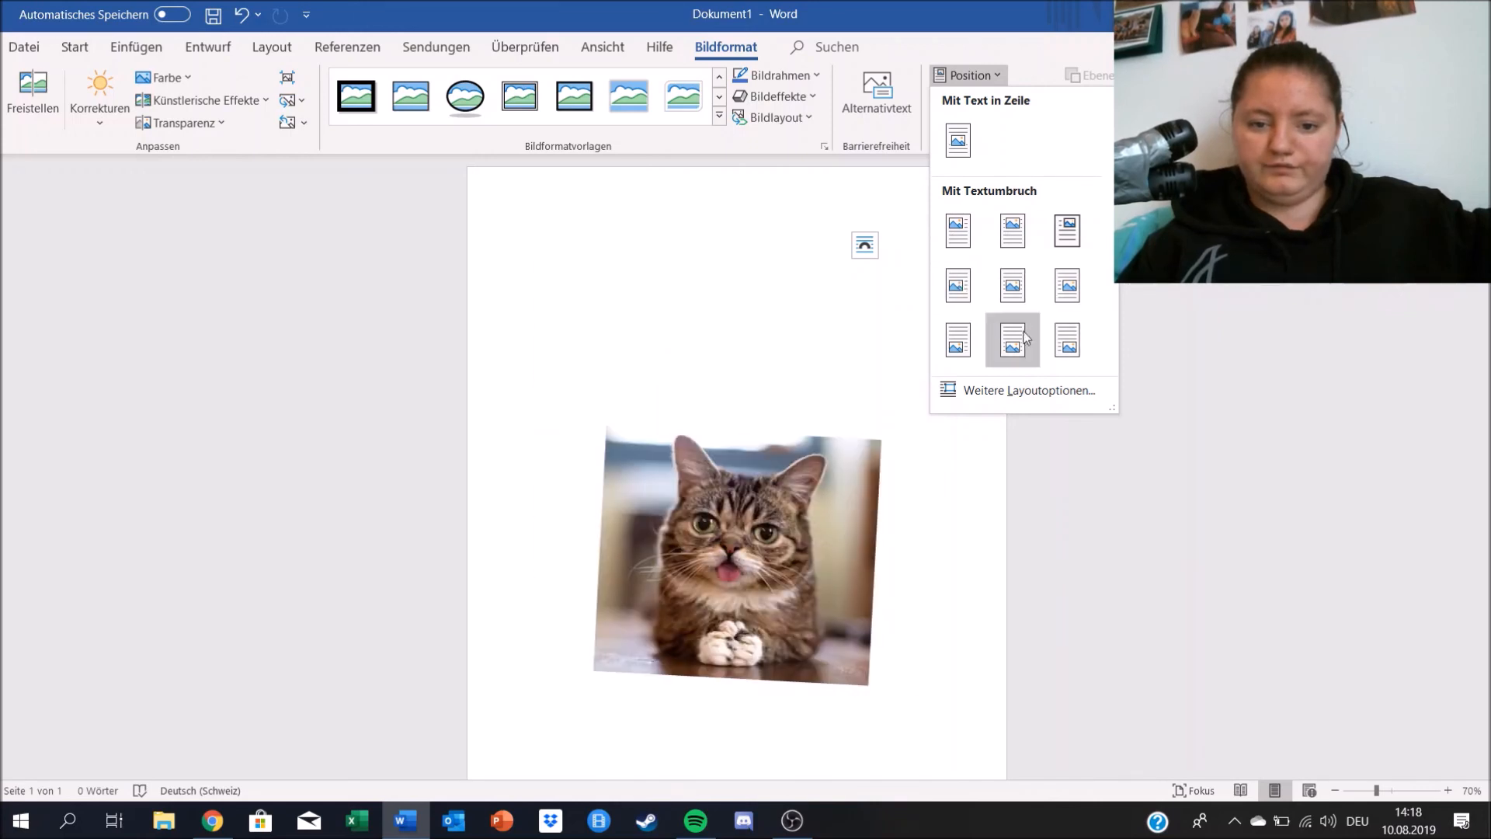
{"action": "left_click", "coordinate": [1012, 231]}
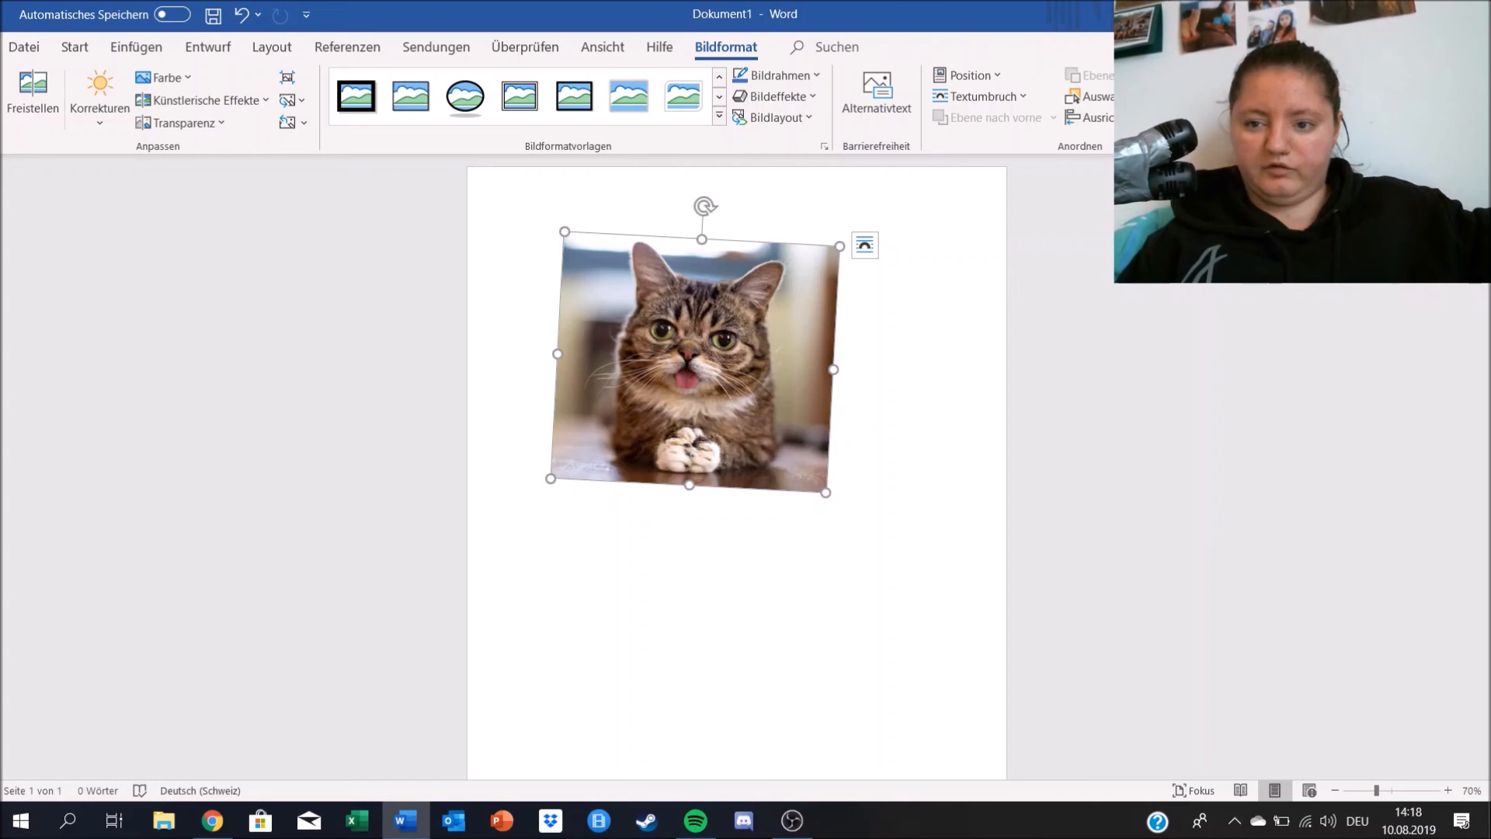
- Crop the cat picture from its upper right corner, restore its full width so only the top strip is cut, and deselect it
{"action": "left_click", "coordinate": [1274, 86]}
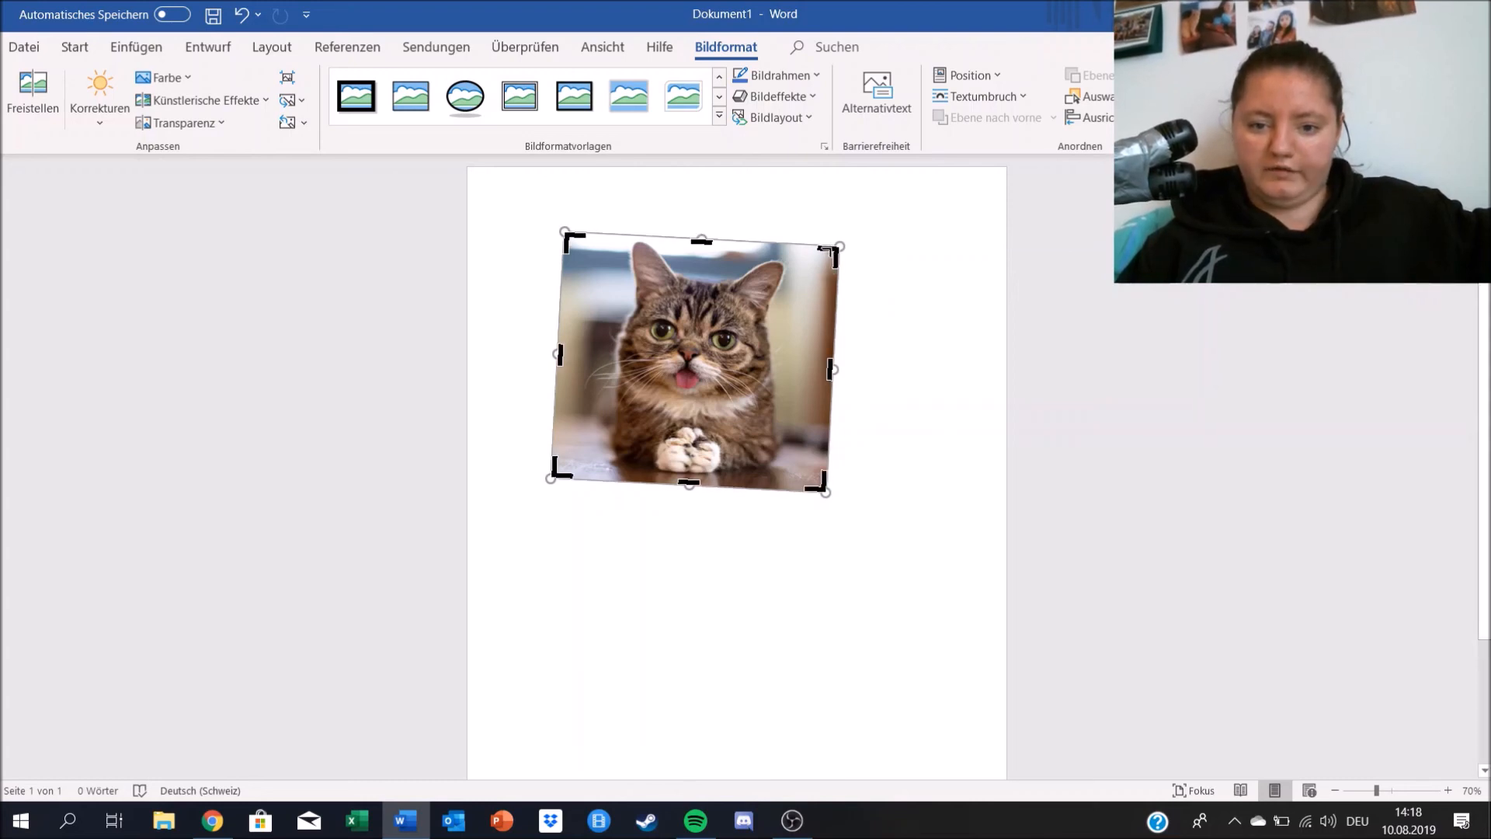
{"action": "left_click_drag", "start_coordinate": [828, 253], "coordinate": [715, 274]}
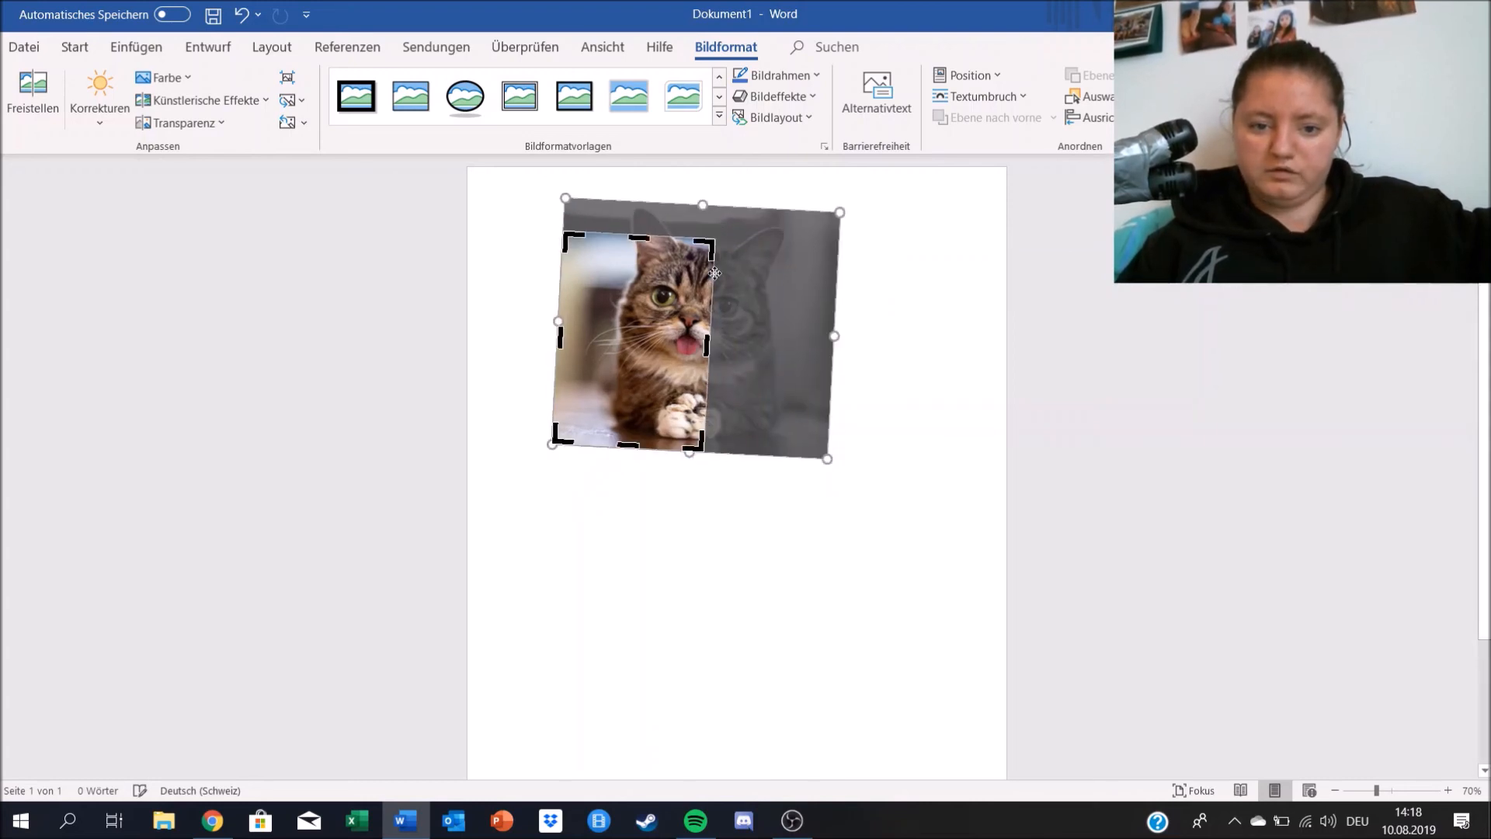
{"action": "left_click_drag", "start_coordinate": [708, 342], "coordinate": [833, 362]}
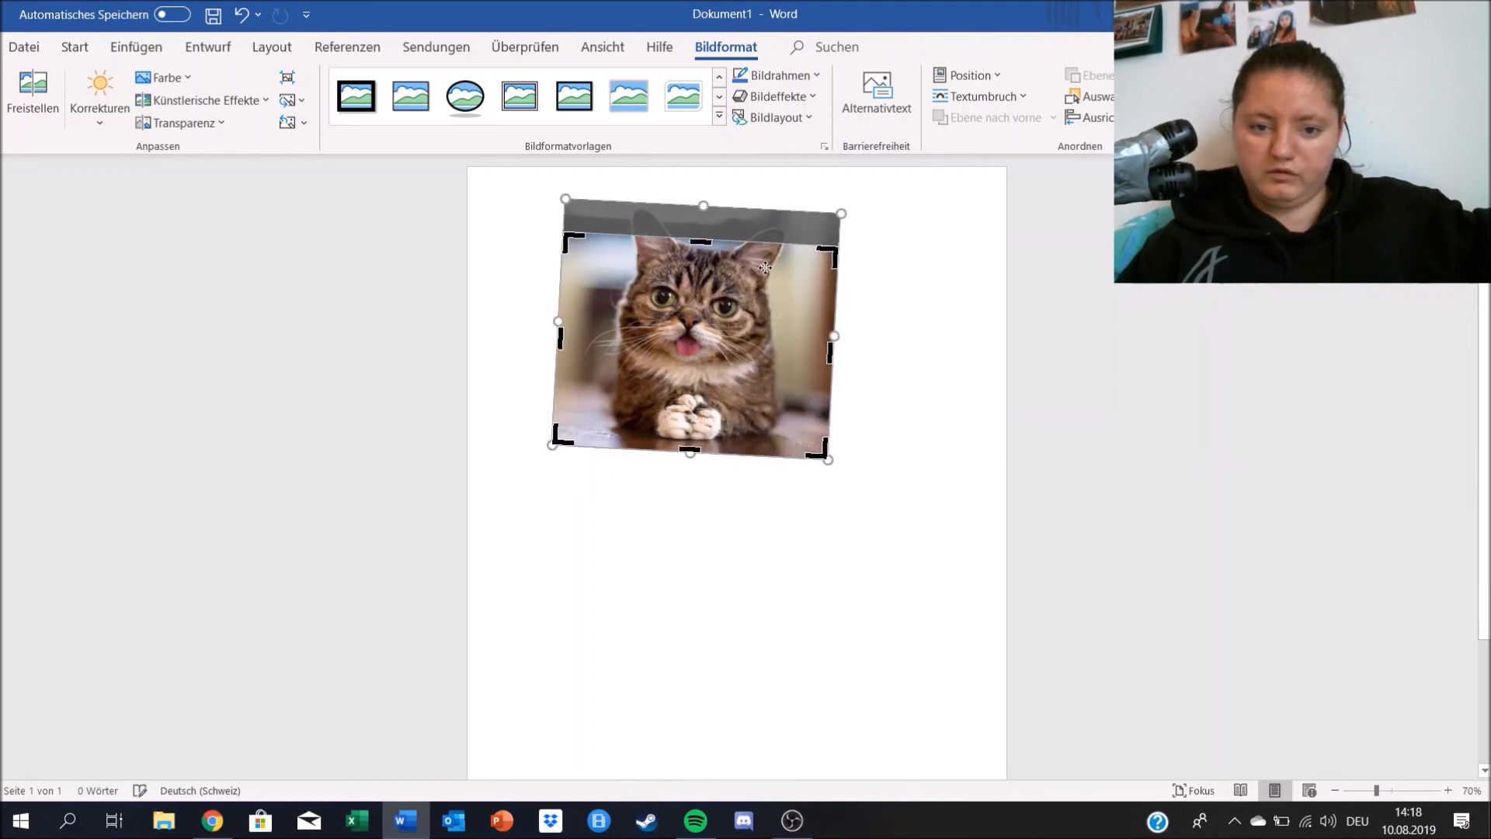
{"action": "left_click", "coordinate": [1019, 285]}
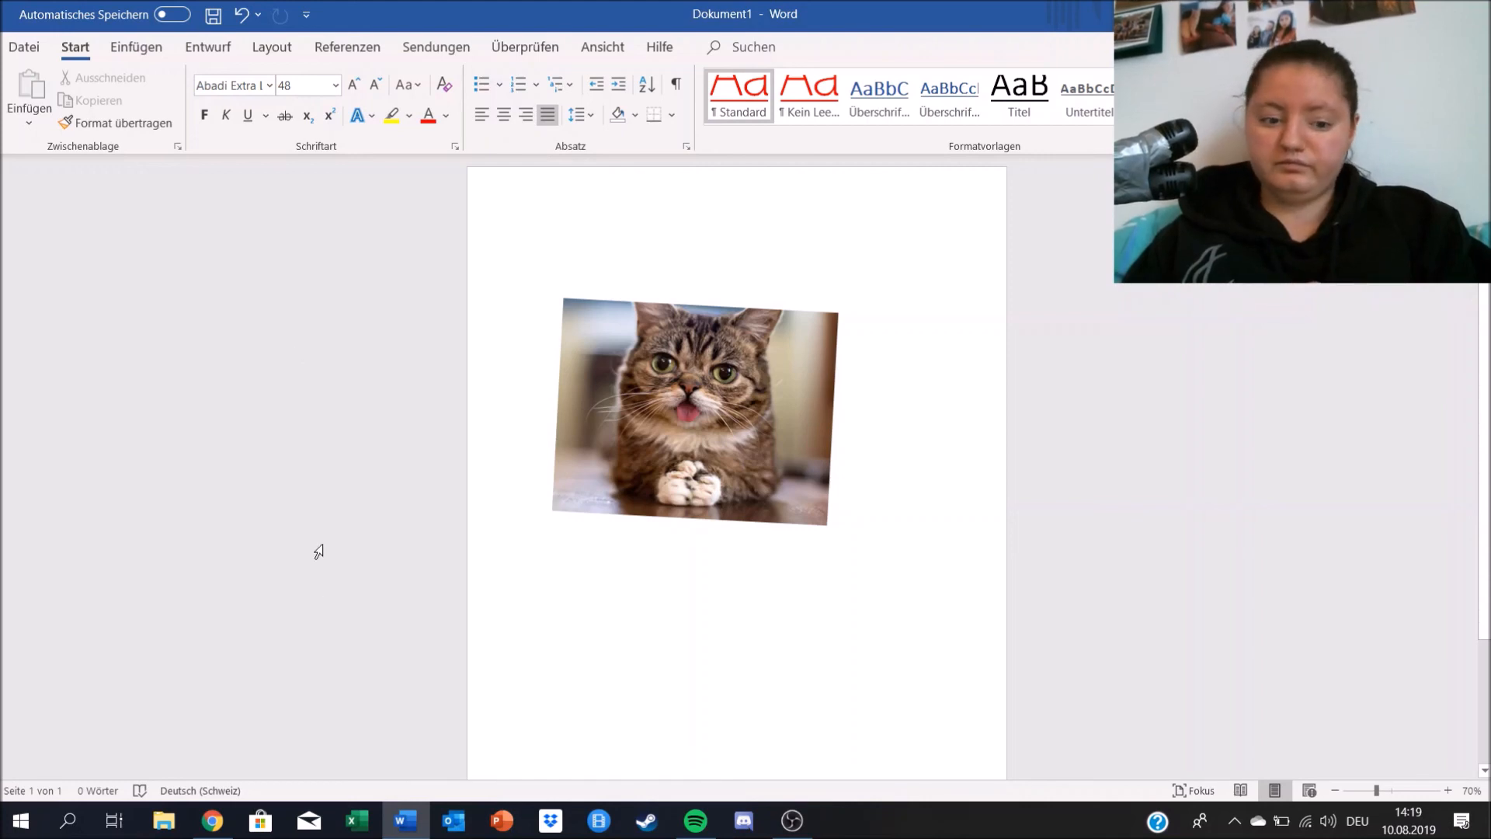
- Switch to Chrome and search Google for "word zeichen"
{"action": "left_click", "coordinate": [212, 821]}
{"action": "left_click", "coordinate": [428, 50]}
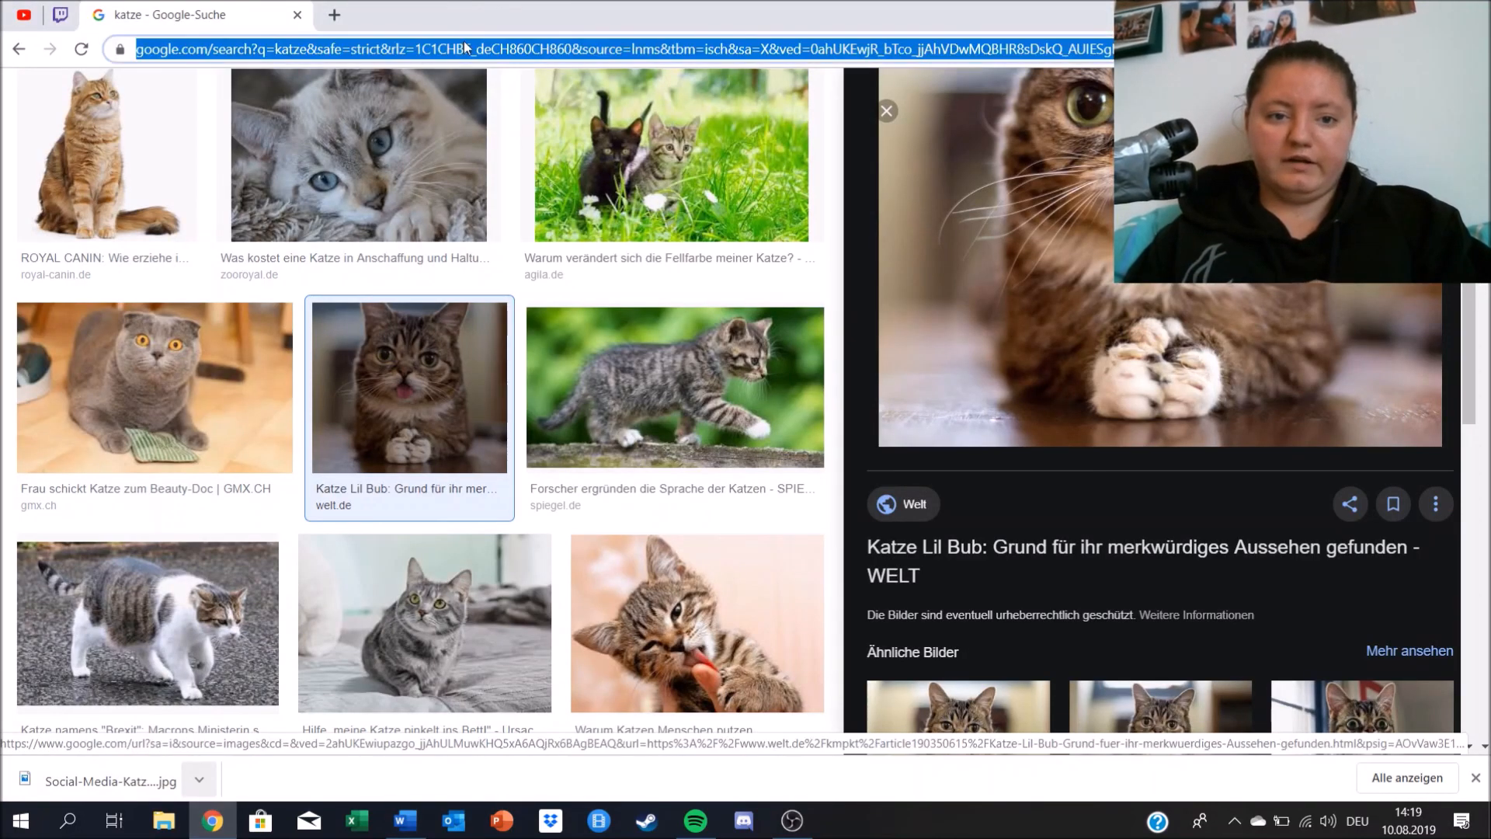
{"action": "key", "text": "BackSpace"}
{"action": "type", "text": "wor"}
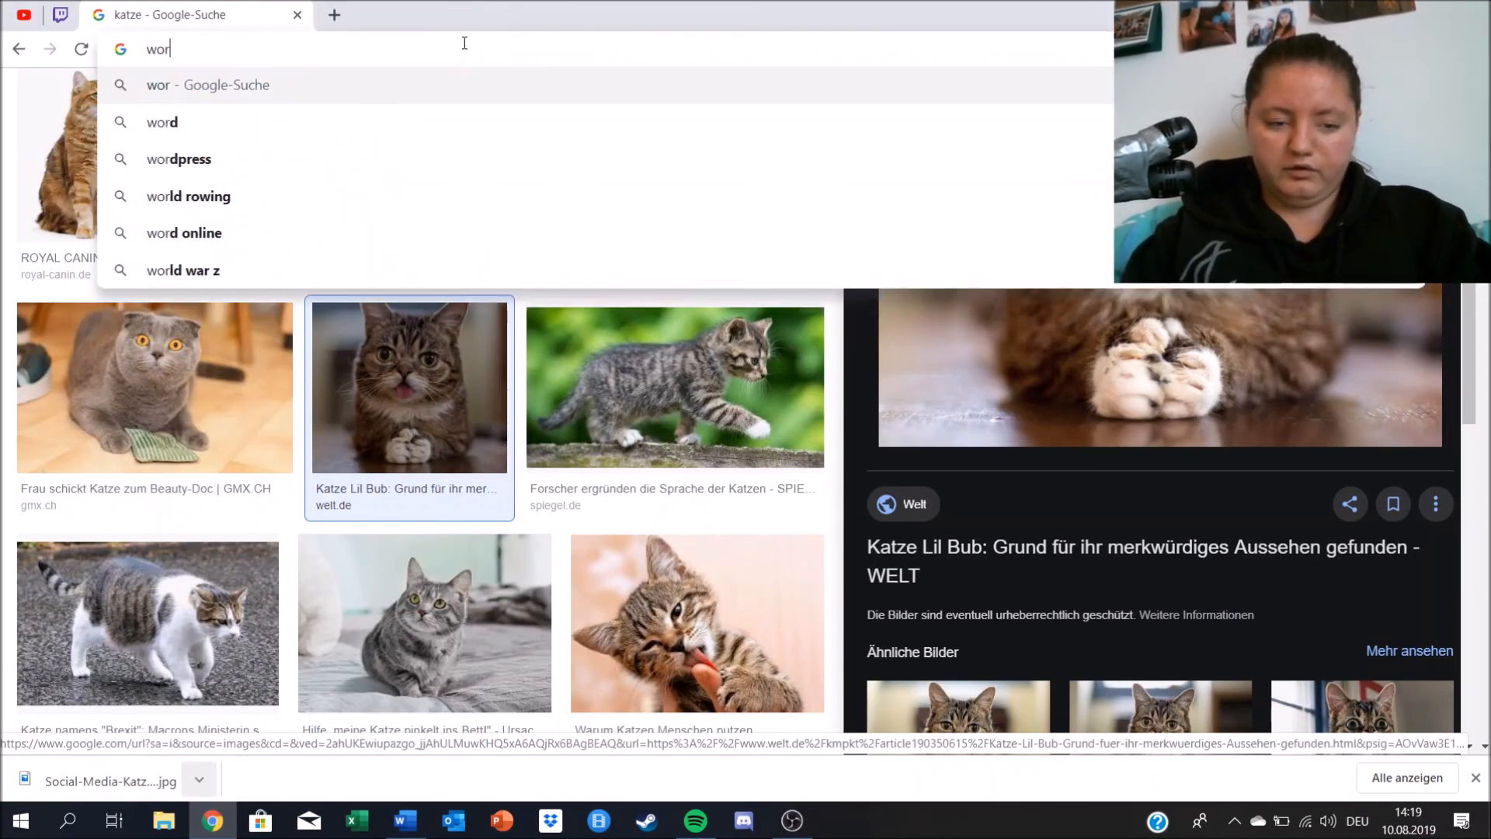
{"action": "key", "text": "BackSpace"}
{"action": "key", "text": "BackSpace"}
{"action": "key", "text": "BackSpace"}
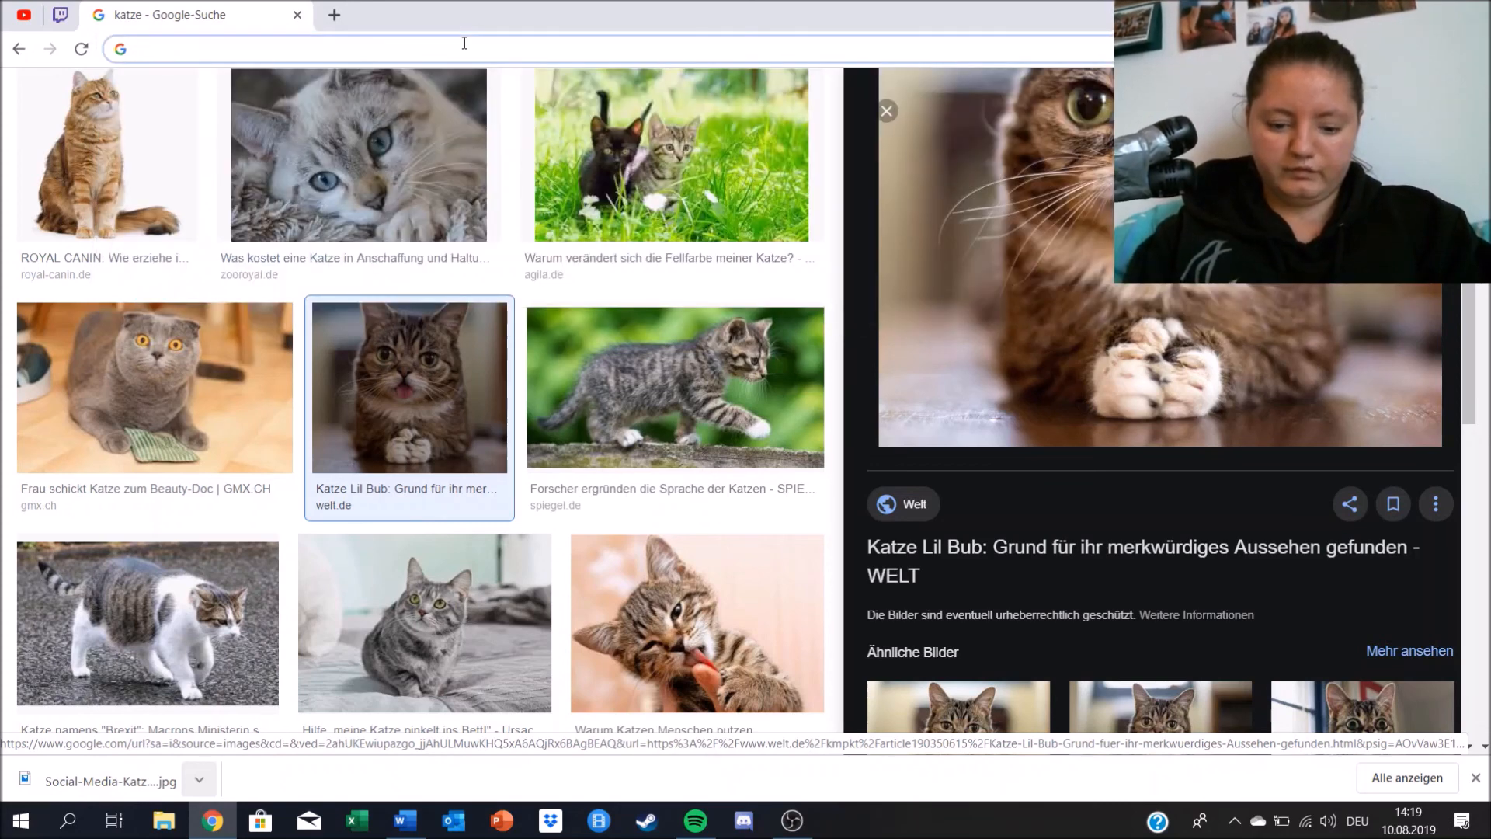
{"action": "key", "text": "Escape"}
{"action": "type", "text": "wor"}
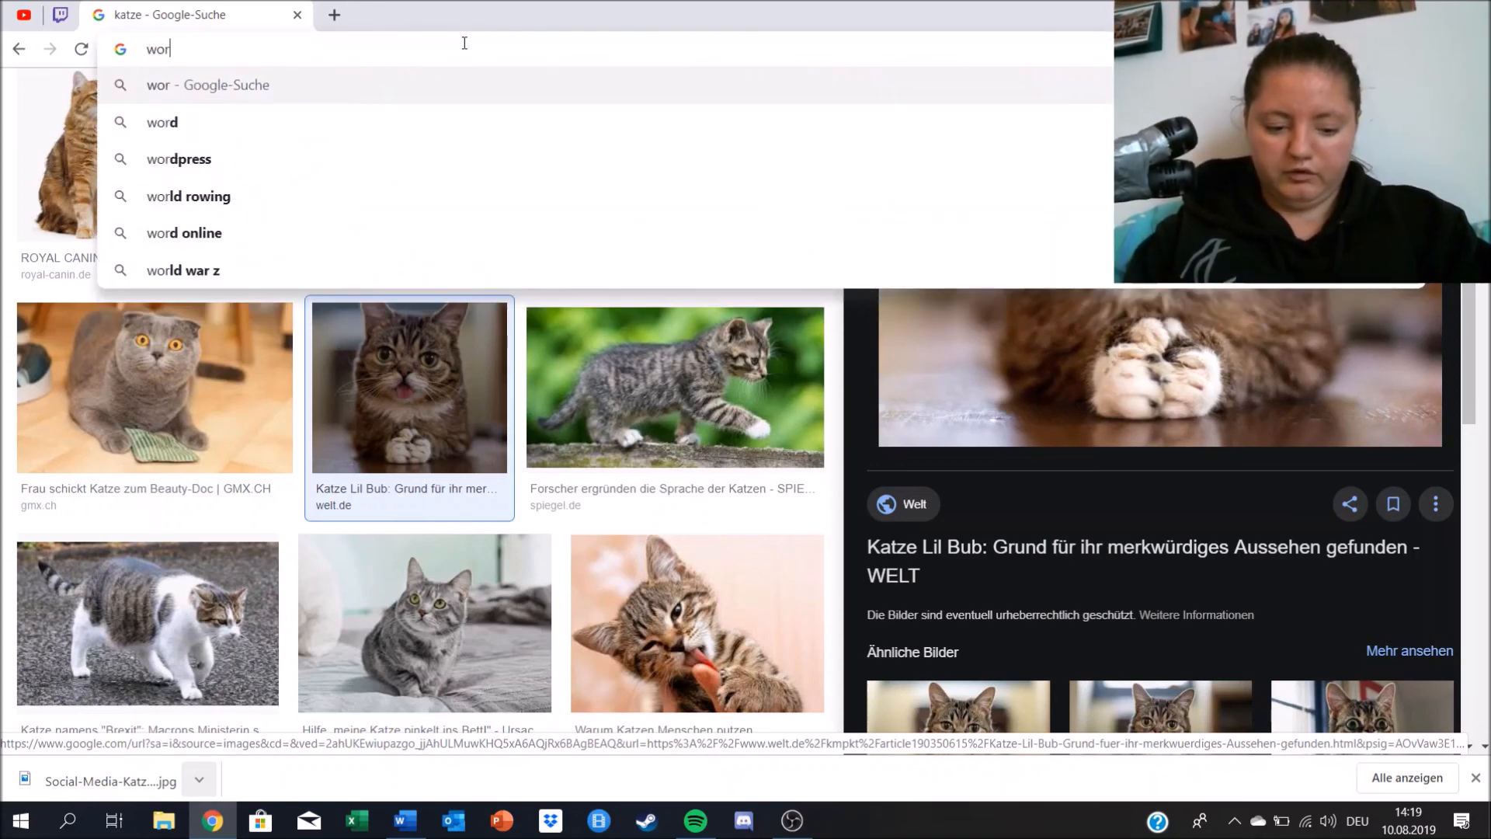
{"action": "type", "text": "d ze"}
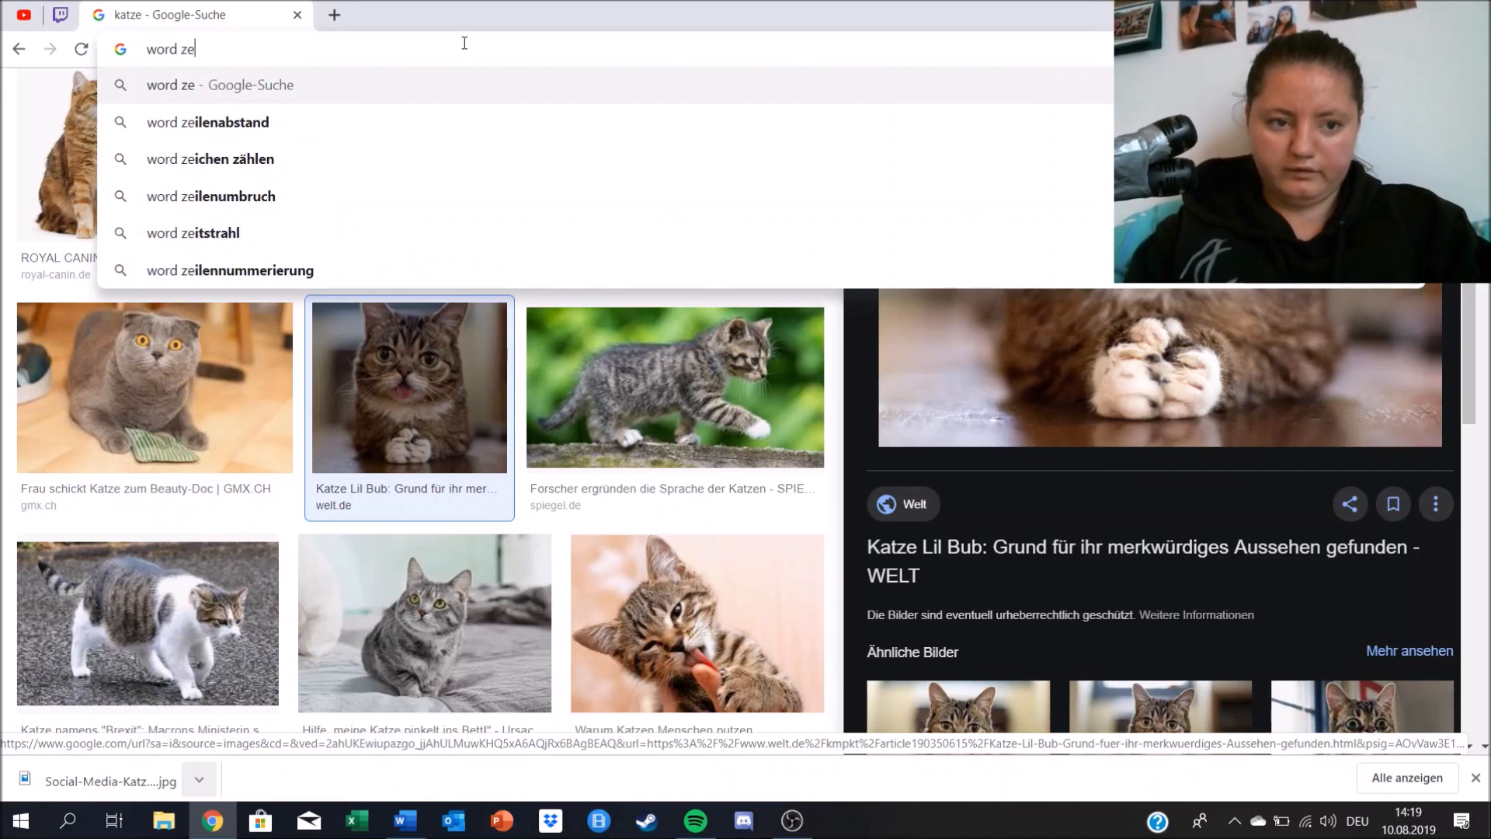
{"action": "key", "text": "Down"}
{"action": "key", "text": "Down"}
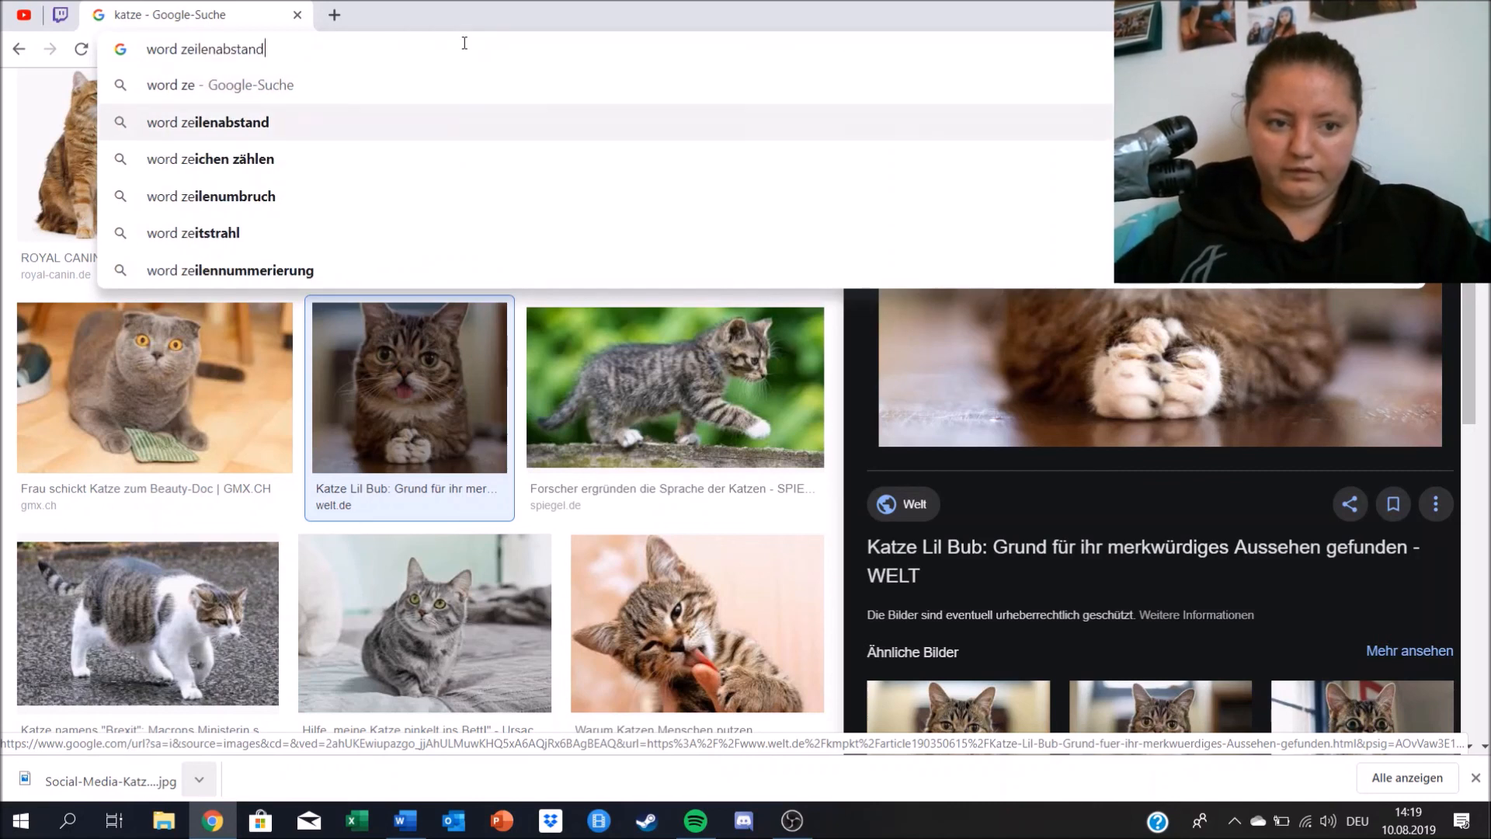
{"action": "key", "text": "BackSpace"}
{"action": "key", "text": "BackSpace"}
{"action": "key", "text": "BackSpace"}
{"action": "key", "text": "BackSpace"}
{"action": "key", "text": "BackSpace"}
{"action": "key", "text": "BackSpace"}
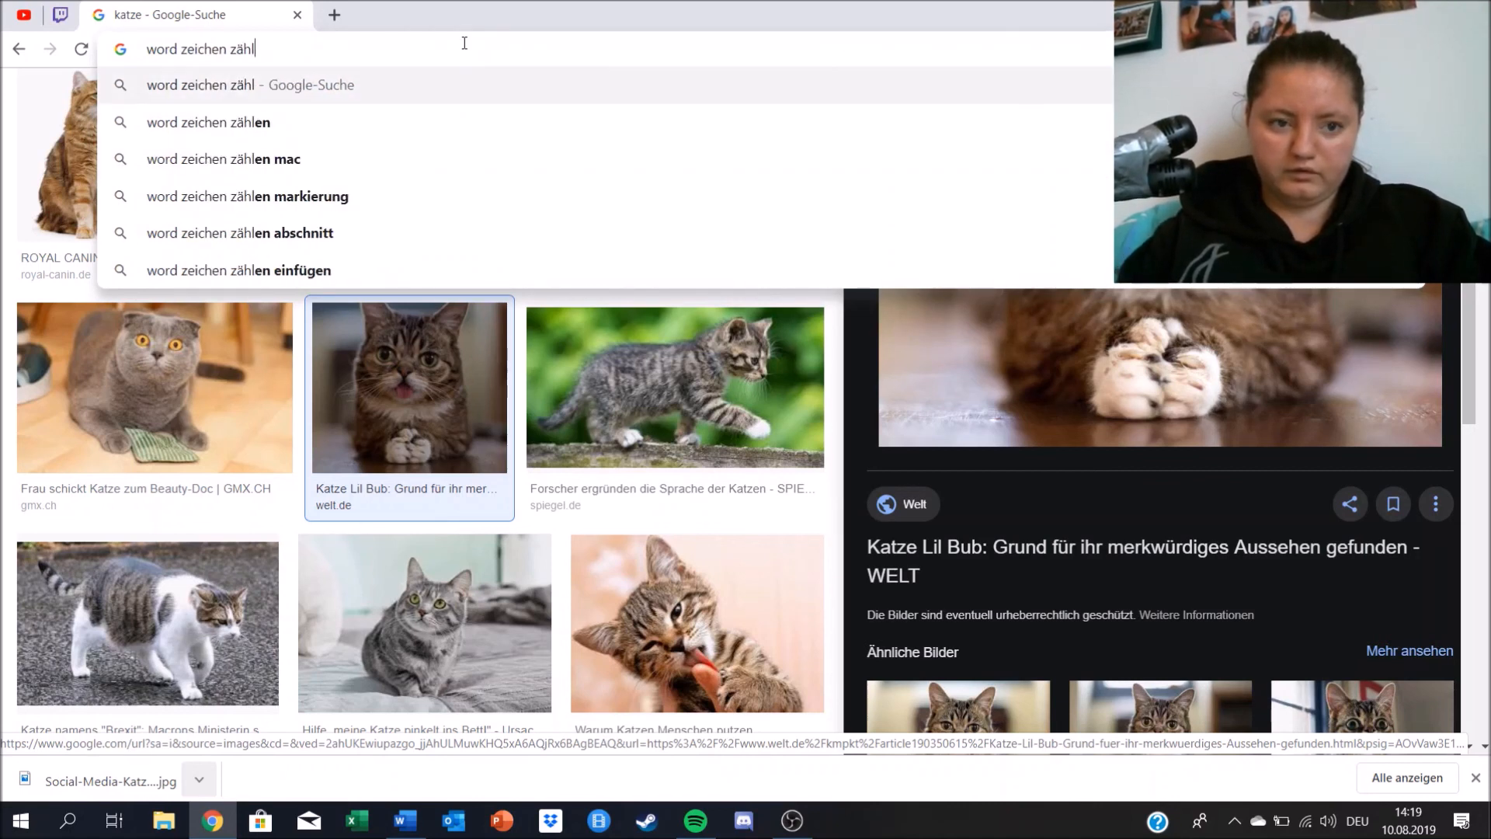
{"action": "key", "text": "Return"}
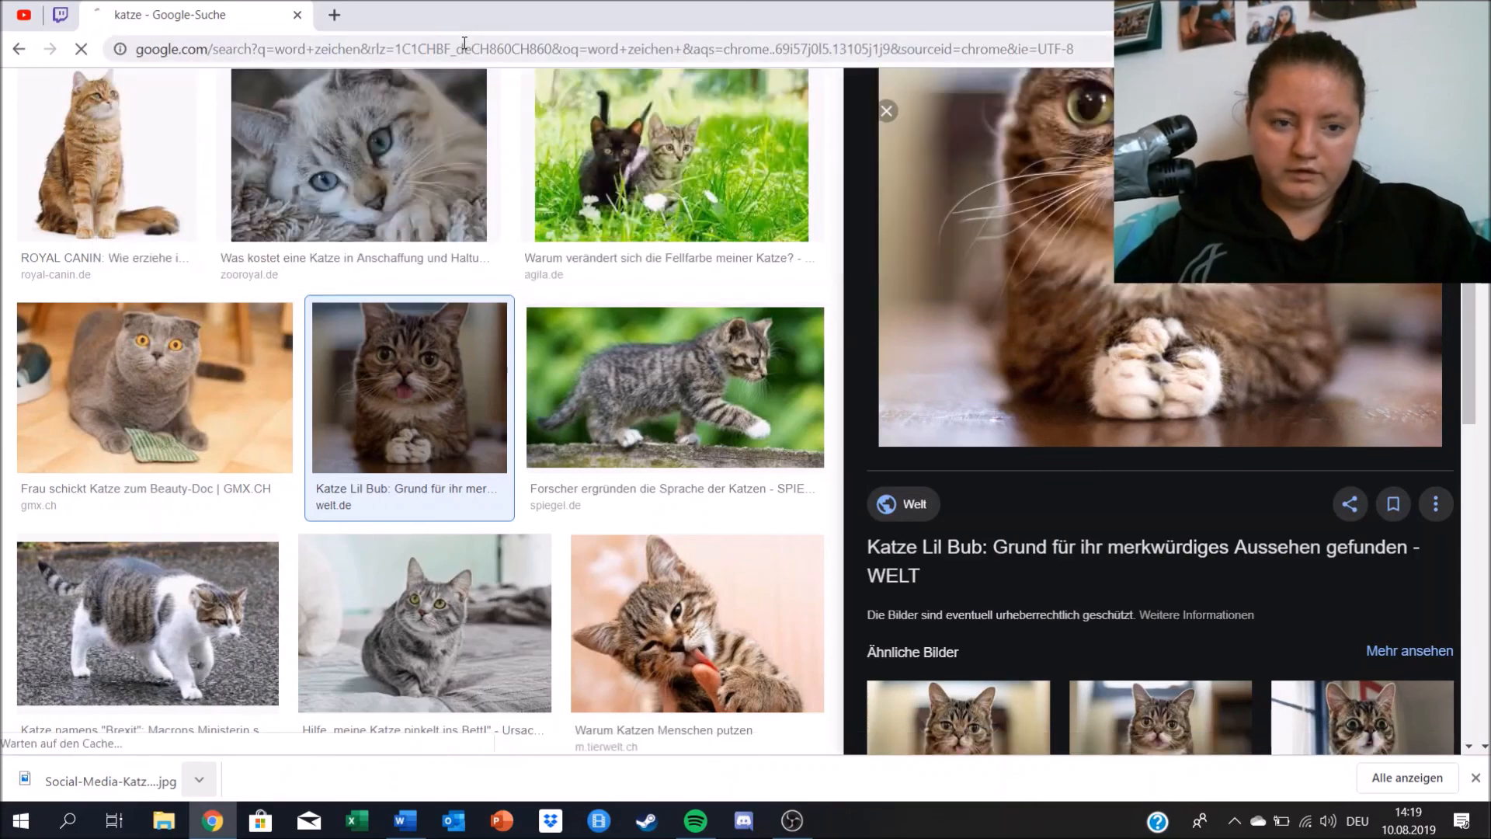
- Show the image results for "word zeichen" and skim through them for a Word icon
{"action": "left_click", "coordinate": [264, 164]}
{"action": "scroll", "coordinate": [888, 433], "scroll_direction": "down", "scroll_amount": 10}
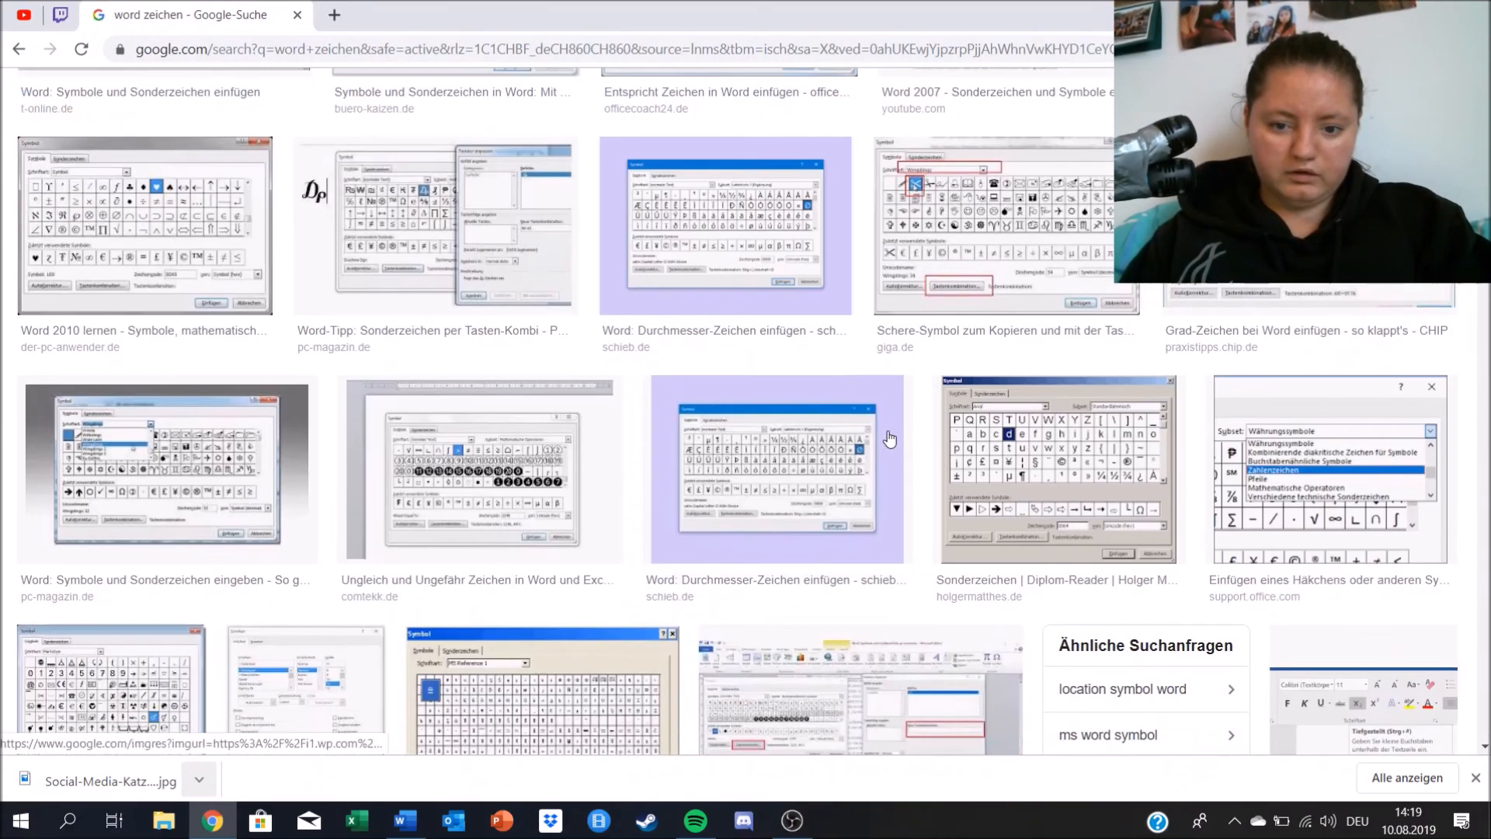
{"action": "scroll", "coordinate": [888, 423], "scroll_direction": "up", "scroll_amount": 9}
{"action": "scroll", "coordinate": [448, 353], "scroll_direction": "up", "scroll_amount": 2}
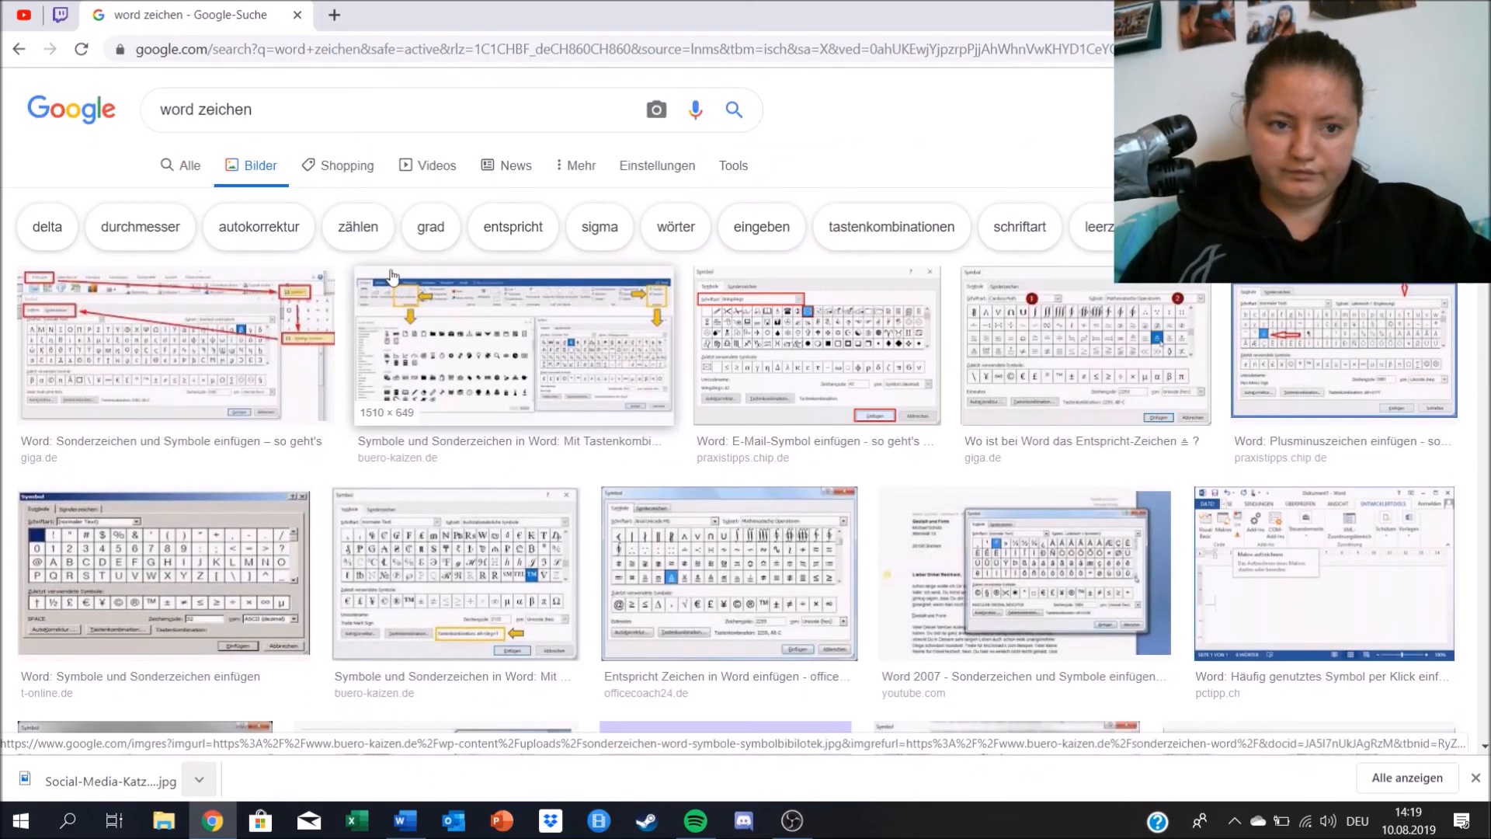
- Change the image search to "word logo" and run it
{"action": "left_click", "coordinate": [322, 123]}
{"action": "key", "text": "BackSpace"}
{"action": "key", "text": "BackSpace"}
{"action": "key", "text": "BackSpace"}
{"action": "key", "text": "BackSpace"}
{"action": "key", "text": "BackSpace"}
{"action": "key", "text": "BackSpace"}
{"action": "key", "text": "BackSpace"}
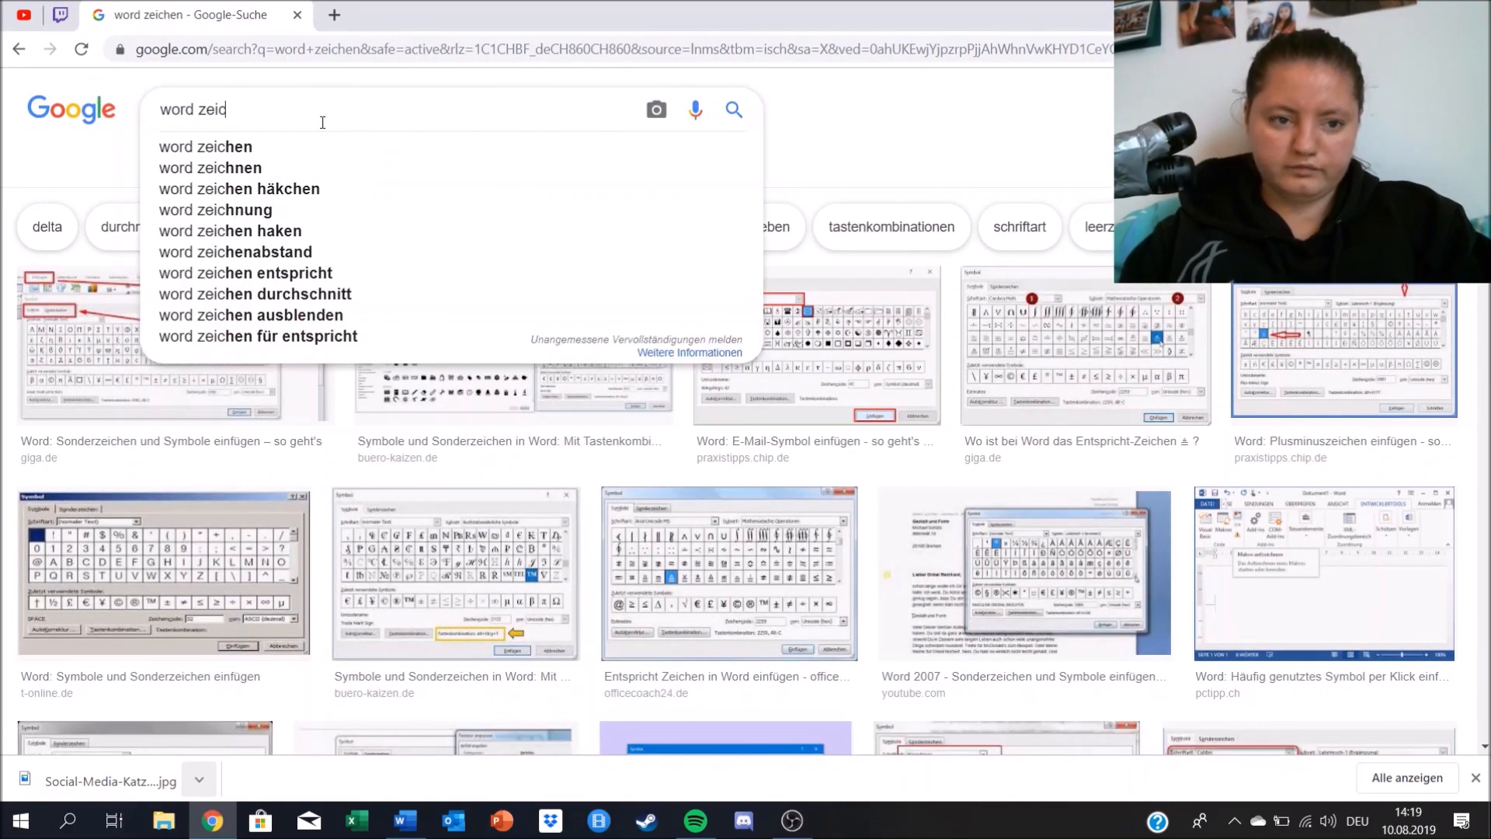
{"action": "type", "text": "logo"}
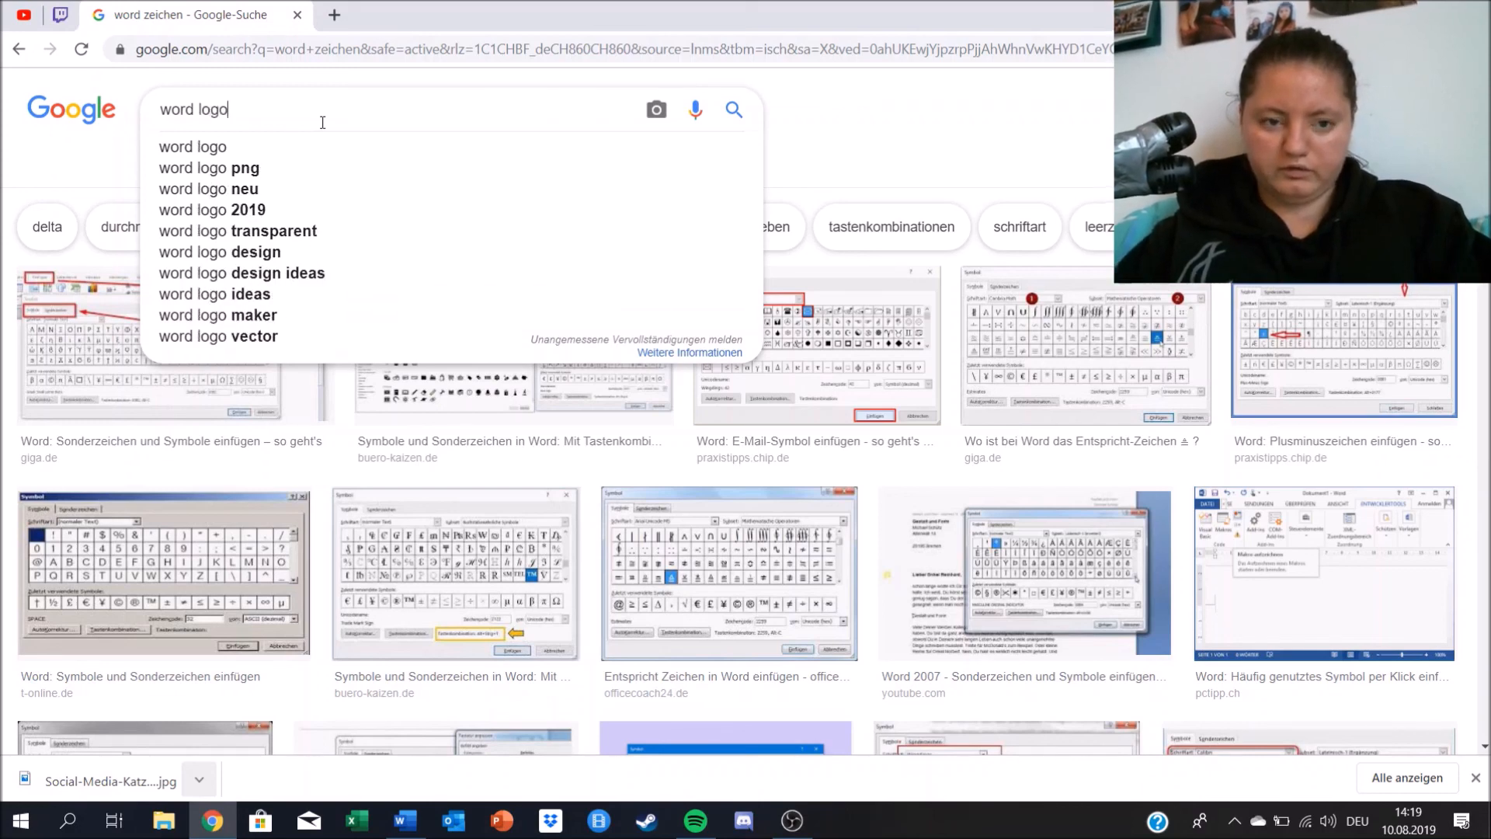
{"action": "key", "text": "Return"}
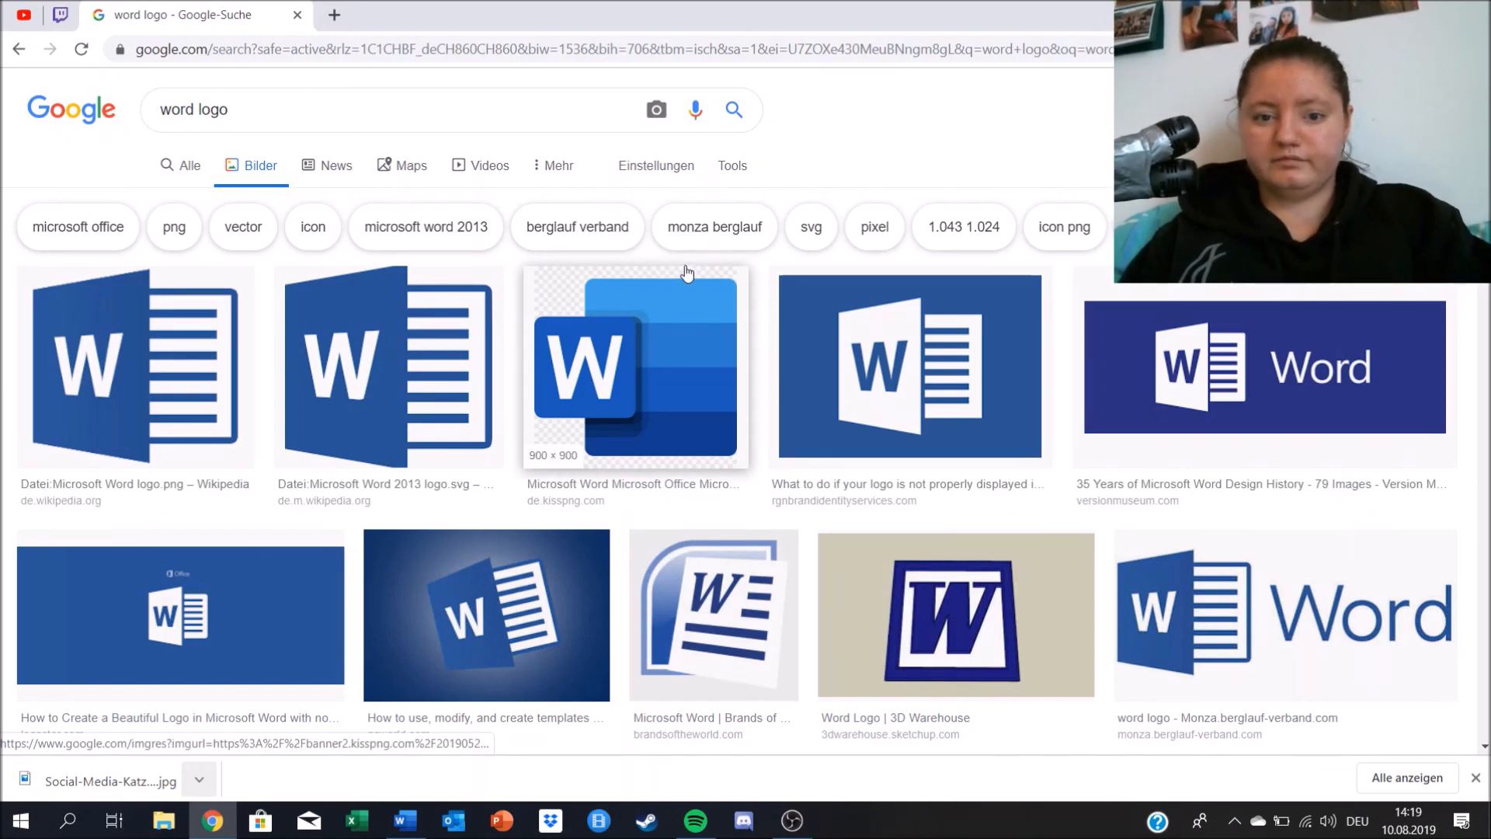
- Examine the image results for old and new Word logos and the icons of other Office programs
{"action": "scroll", "coordinate": [683, 280], "scroll_direction": "down", "scroll_amount": 3}
{"action": "scroll", "coordinate": [683, 279], "scroll_direction": "up", "scroll_amount": 3}
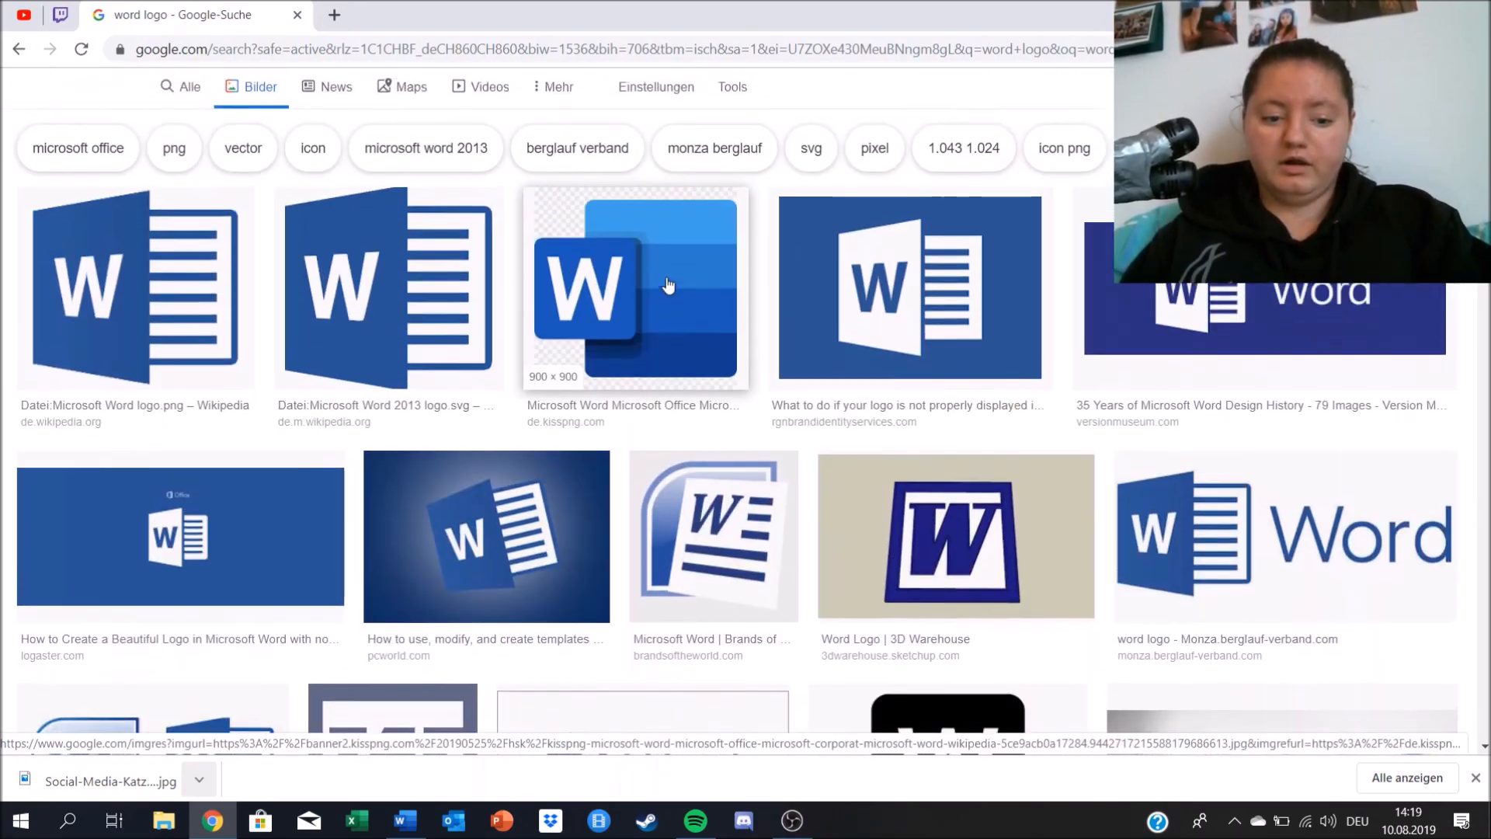
{"action": "mouse_move", "coordinate": [417, 831]}
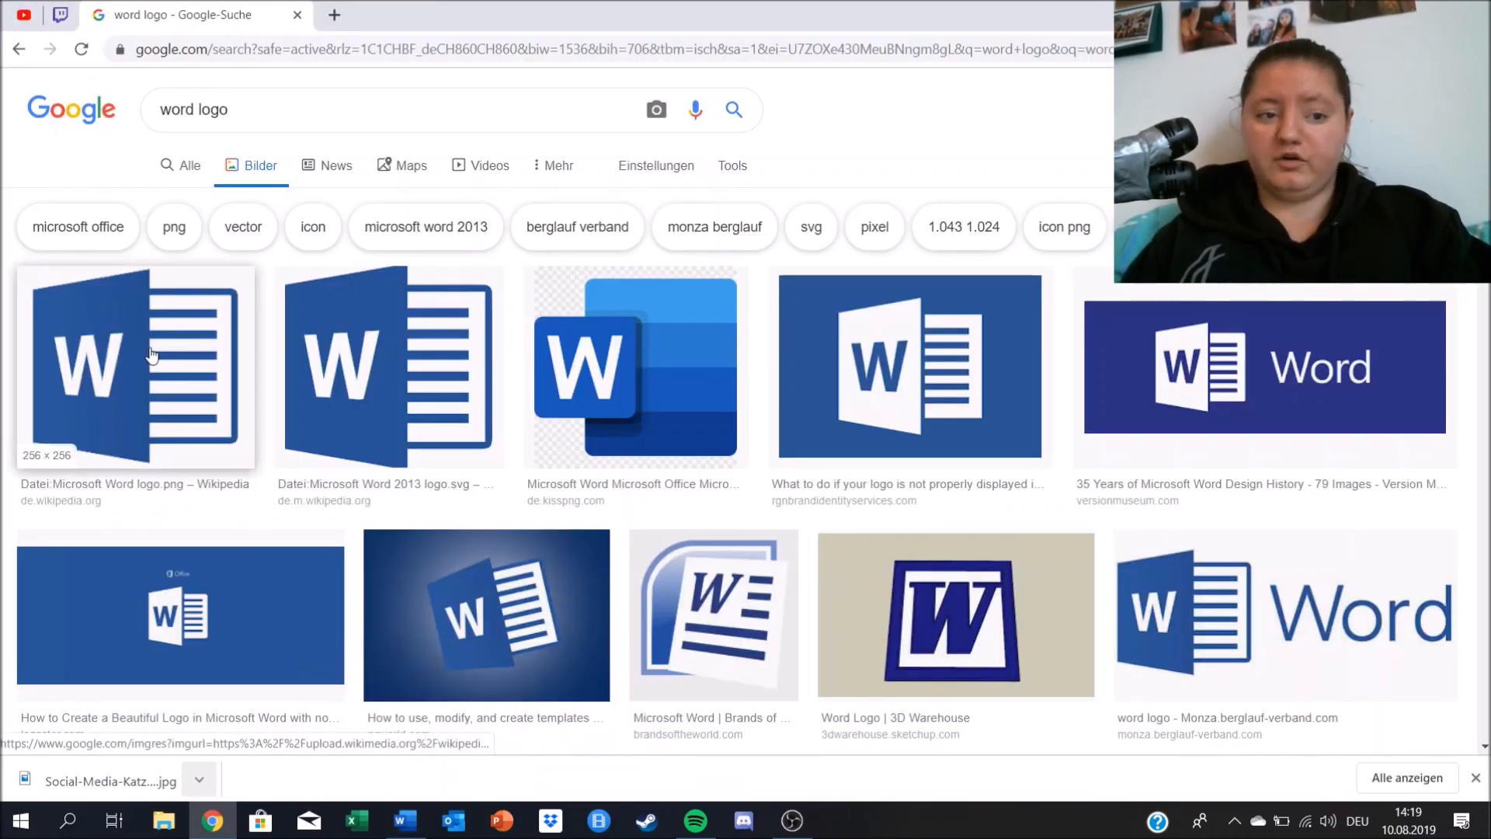
{"action": "scroll", "coordinate": [604, 463], "scroll_direction": "down", "scroll_amount": 6}
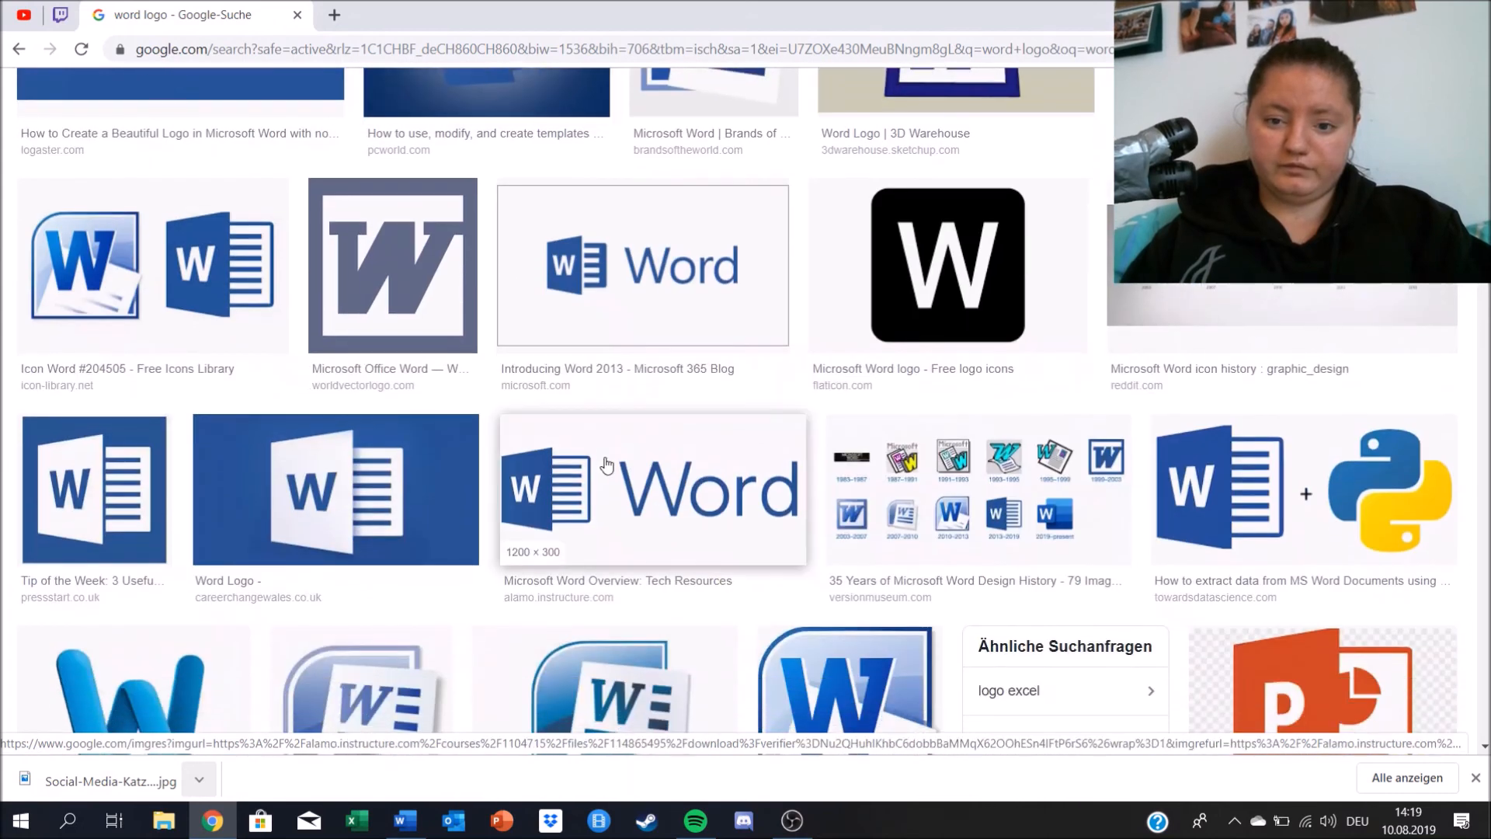
{"action": "scroll", "coordinate": [998, 260], "scroll_direction": "down", "scroll_amount": 3}
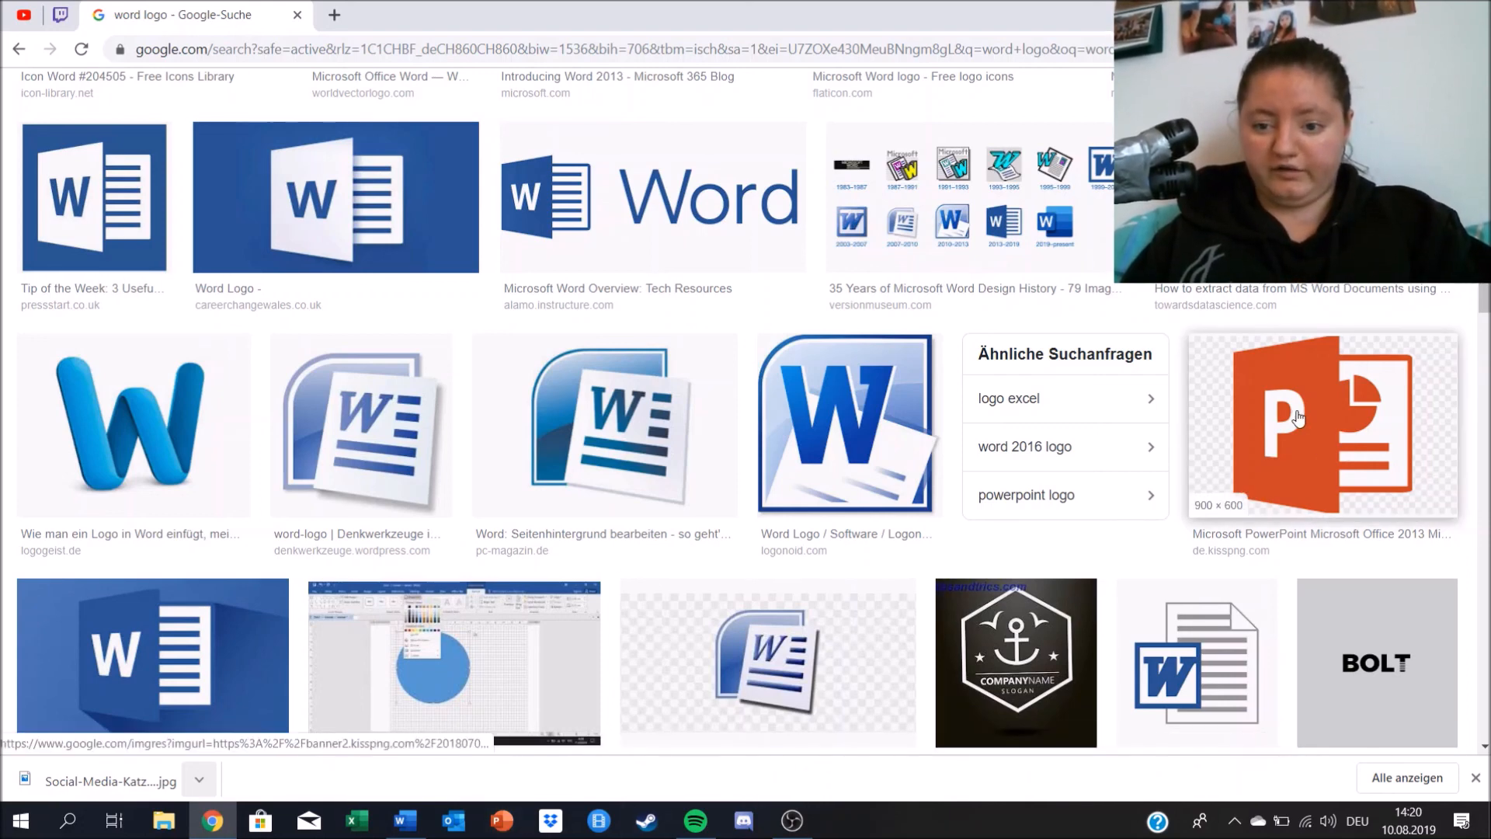
{"action": "scroll", "coordinate": [1297, 418], "scroll_direction": "down", "scroll_amount": 5}
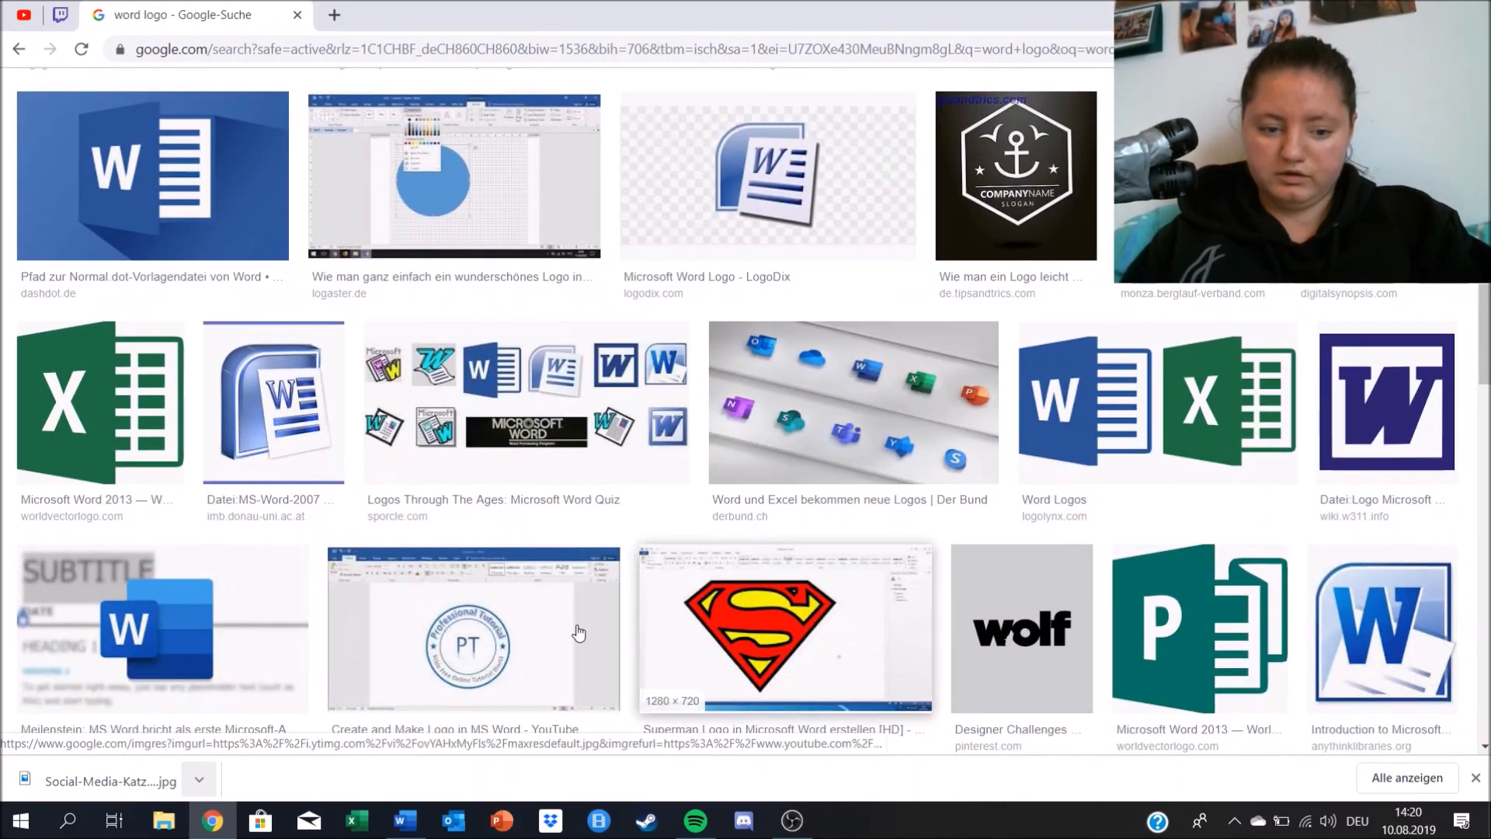
{"action": "scroll", "coordinate": [761, 338], "scroll_direction": "down", "scroll_amount": 5}
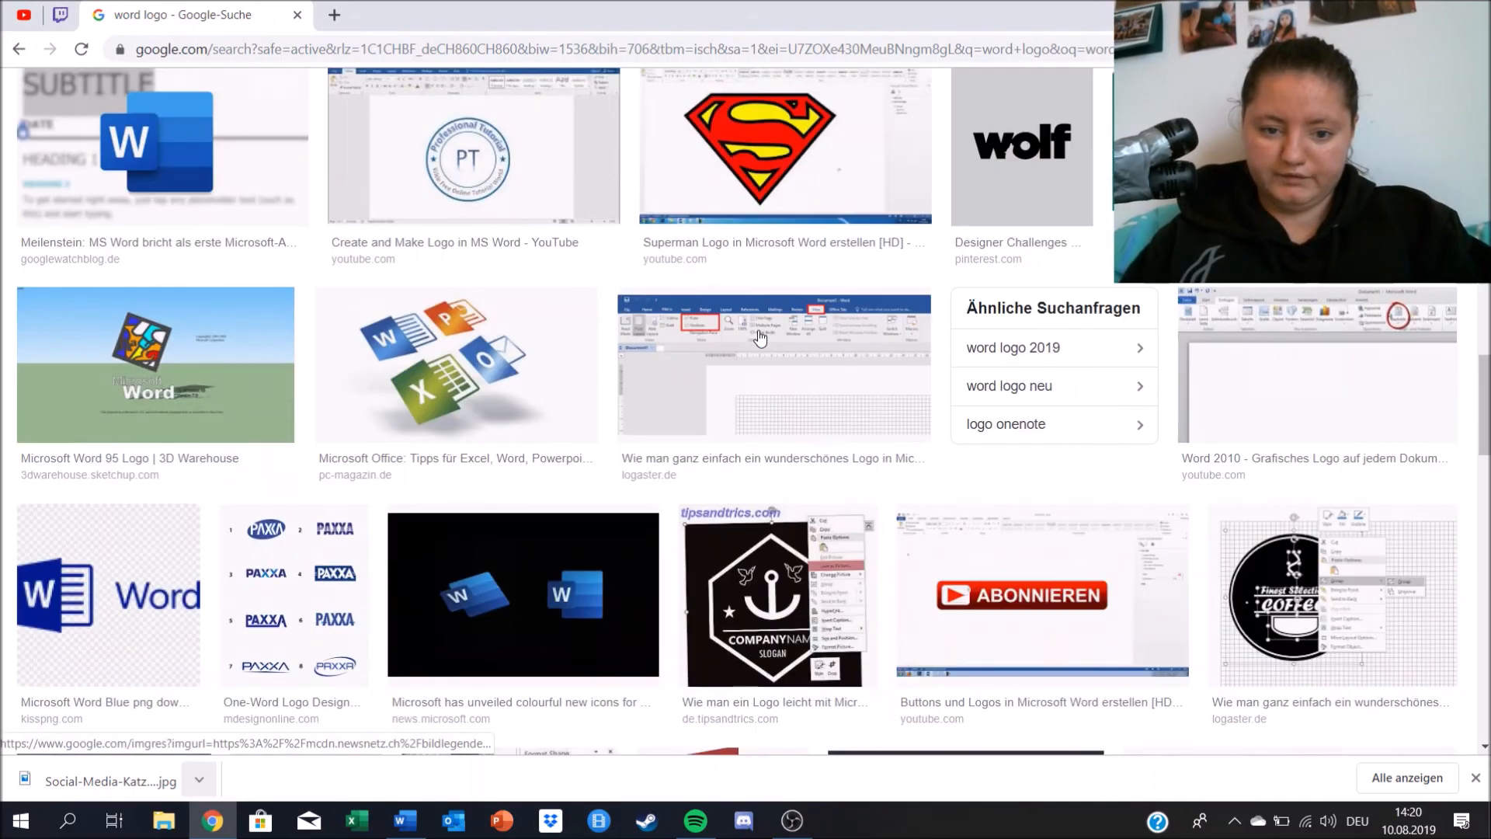
{"action": "scroll", "coordinate": [761, 339], "scroll_direction": "down", "scroll_amount": 5}
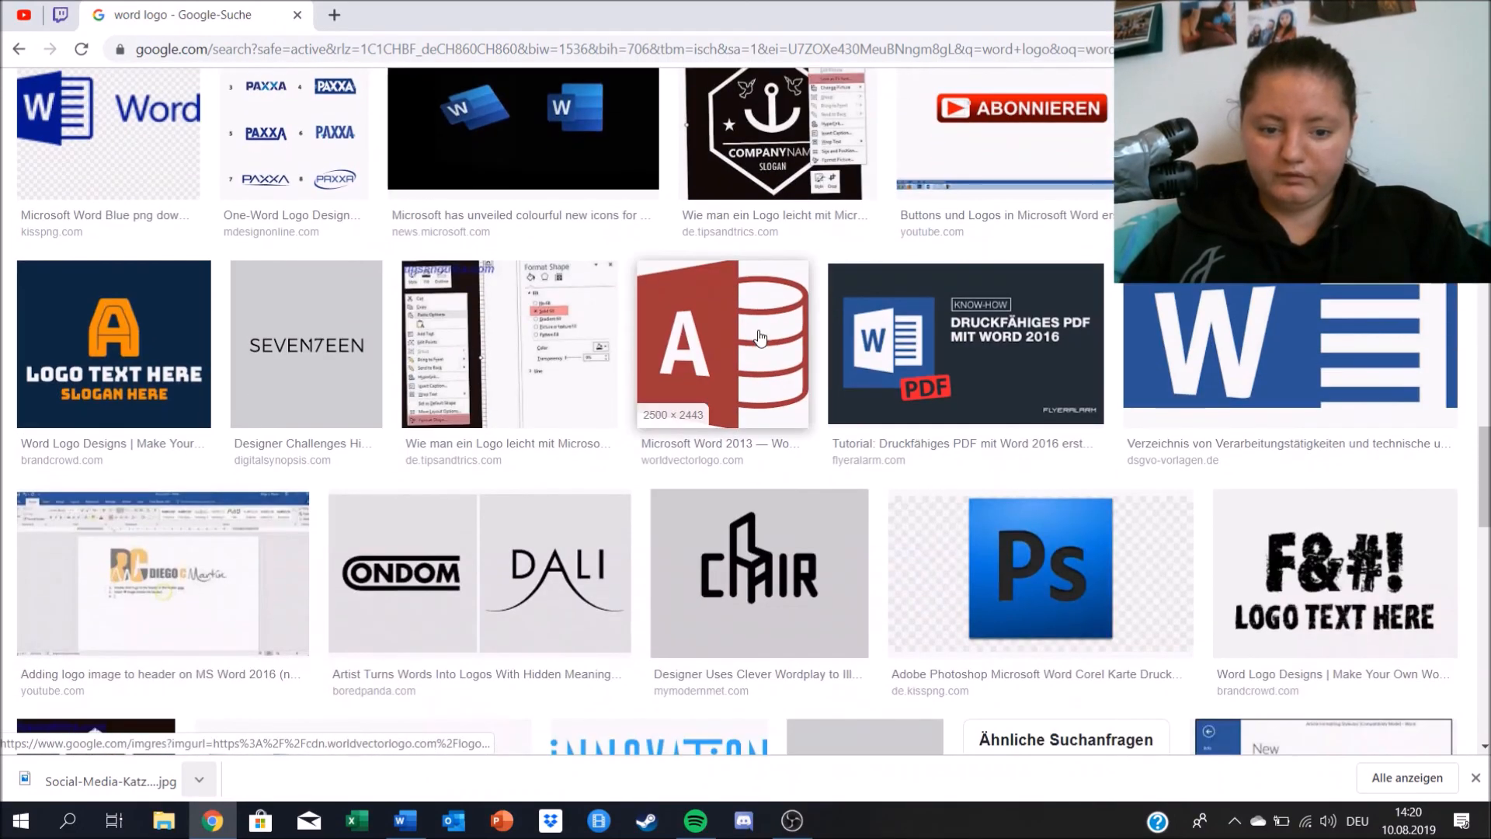
{"action": "scroll", "coordinate": [760, 338], "scroll_direction": "down", "scroll_amount": 3}
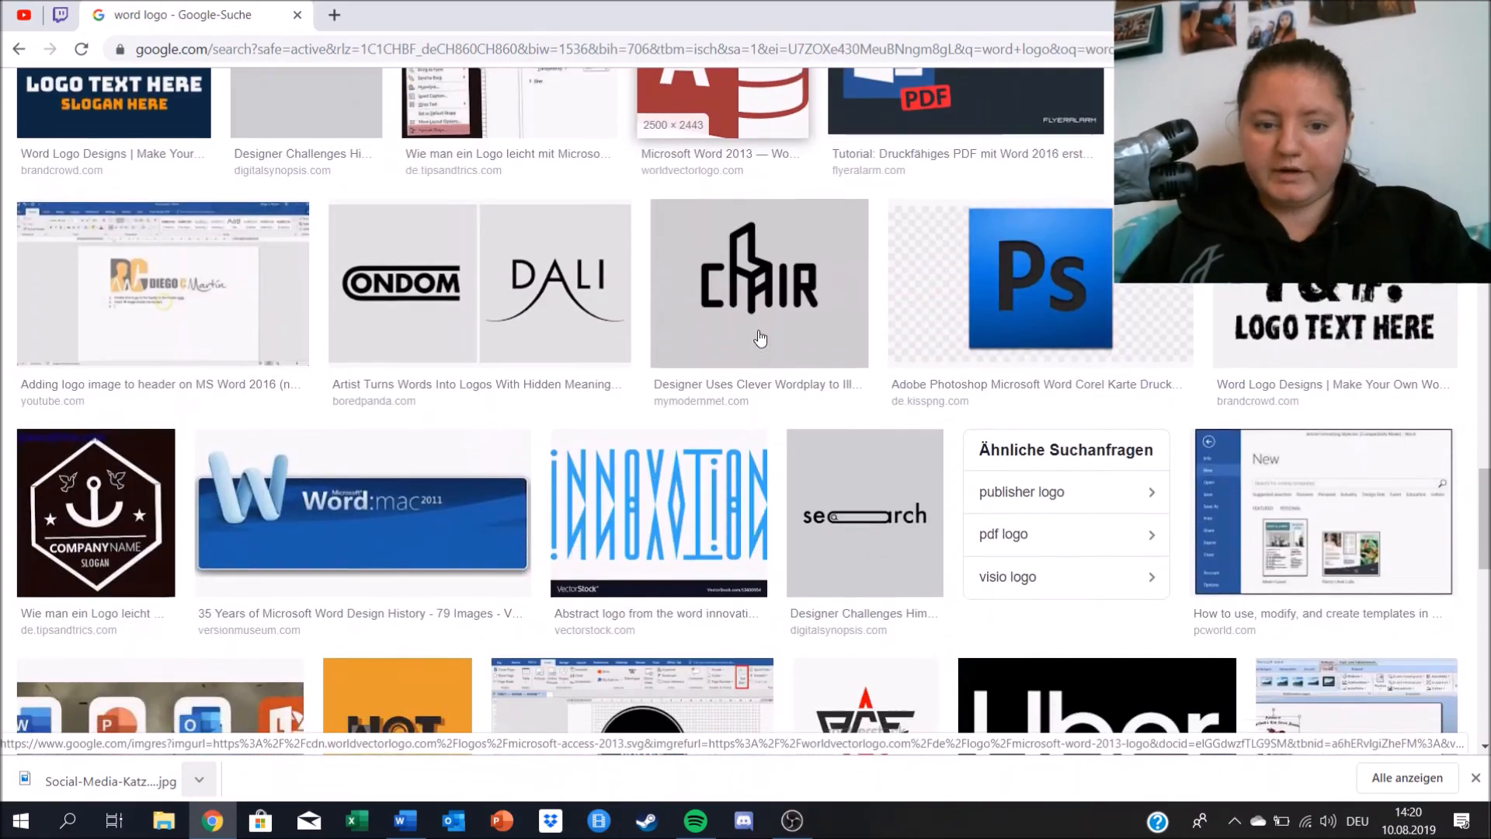
{"action": "scroll", "coordinate": [760, 339], "scroll_direction": "down", "scroll_amount": 5}
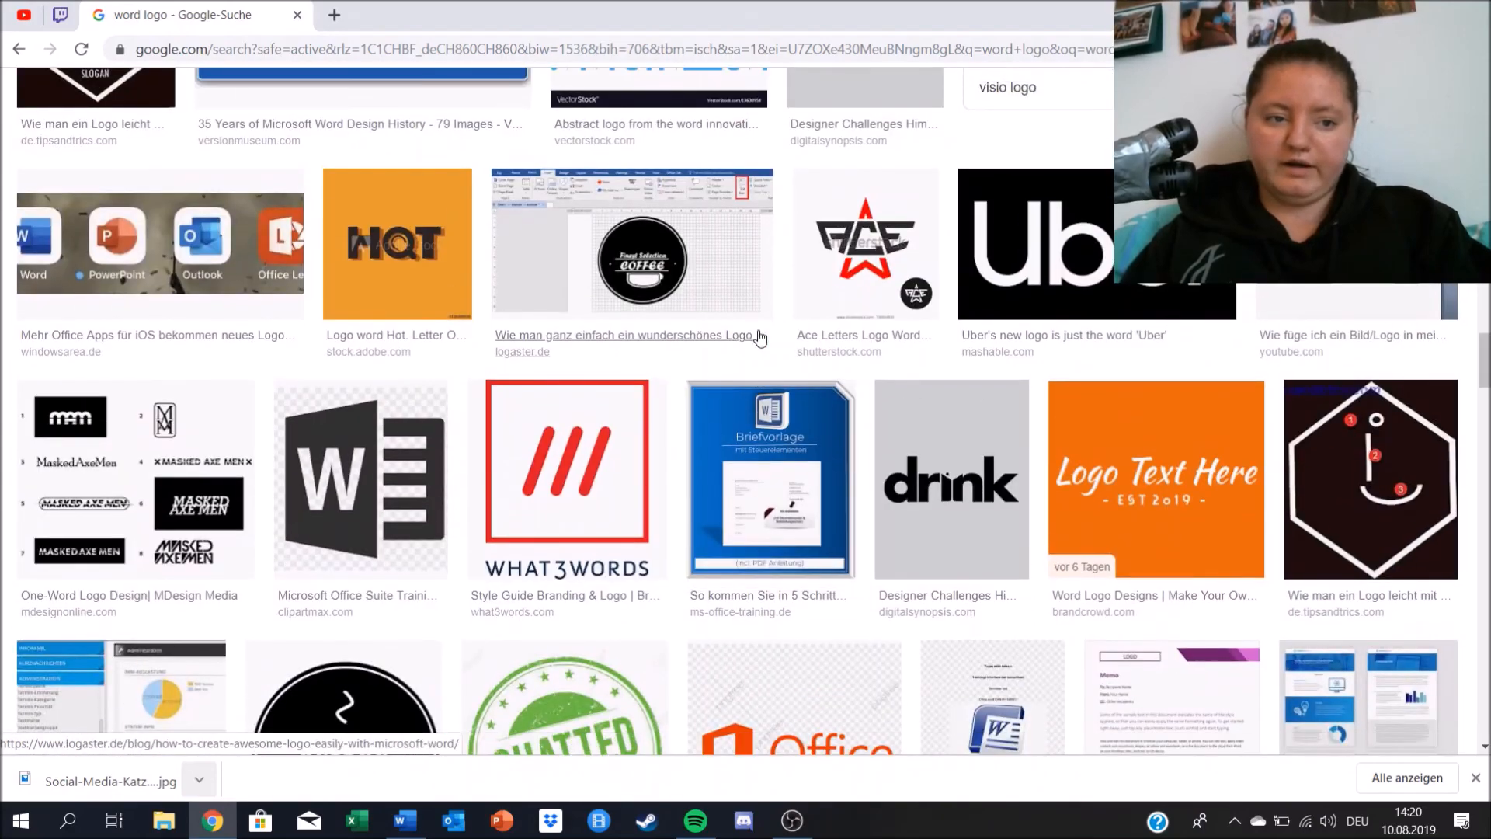
{"action": "scroll", "coordinate": [1062, 276], "scroll_direction": "up", "scroll_amount": 5}
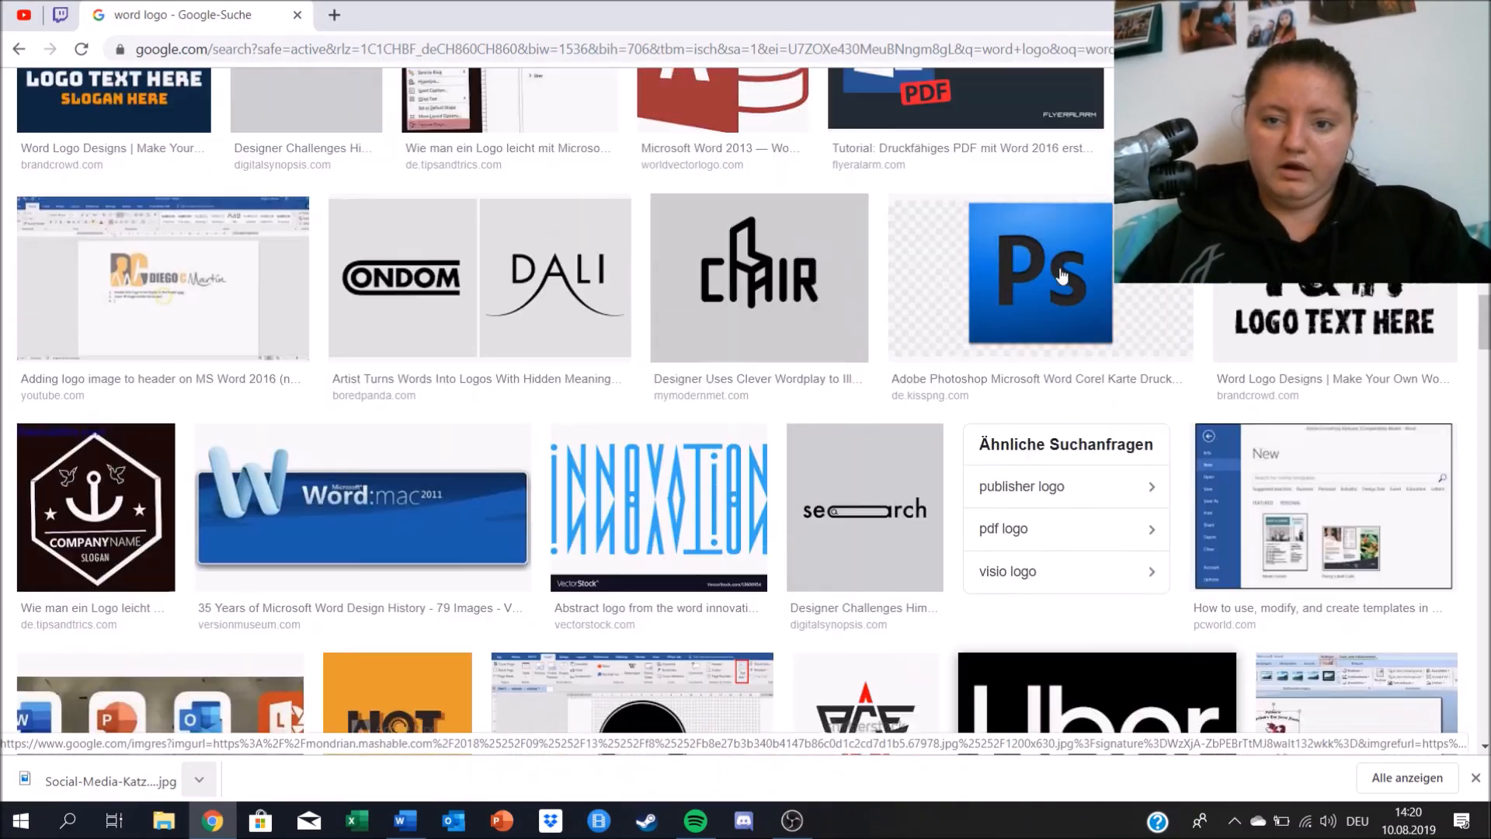
{"action": "scroll", "coordinate": [1062, 275], "scroll_direction": "up", "scroll_amount": 8}
{"action": "scroll", "coordinate": [855, 289], "scroll_direction": "down", "scroll_amount": 10}
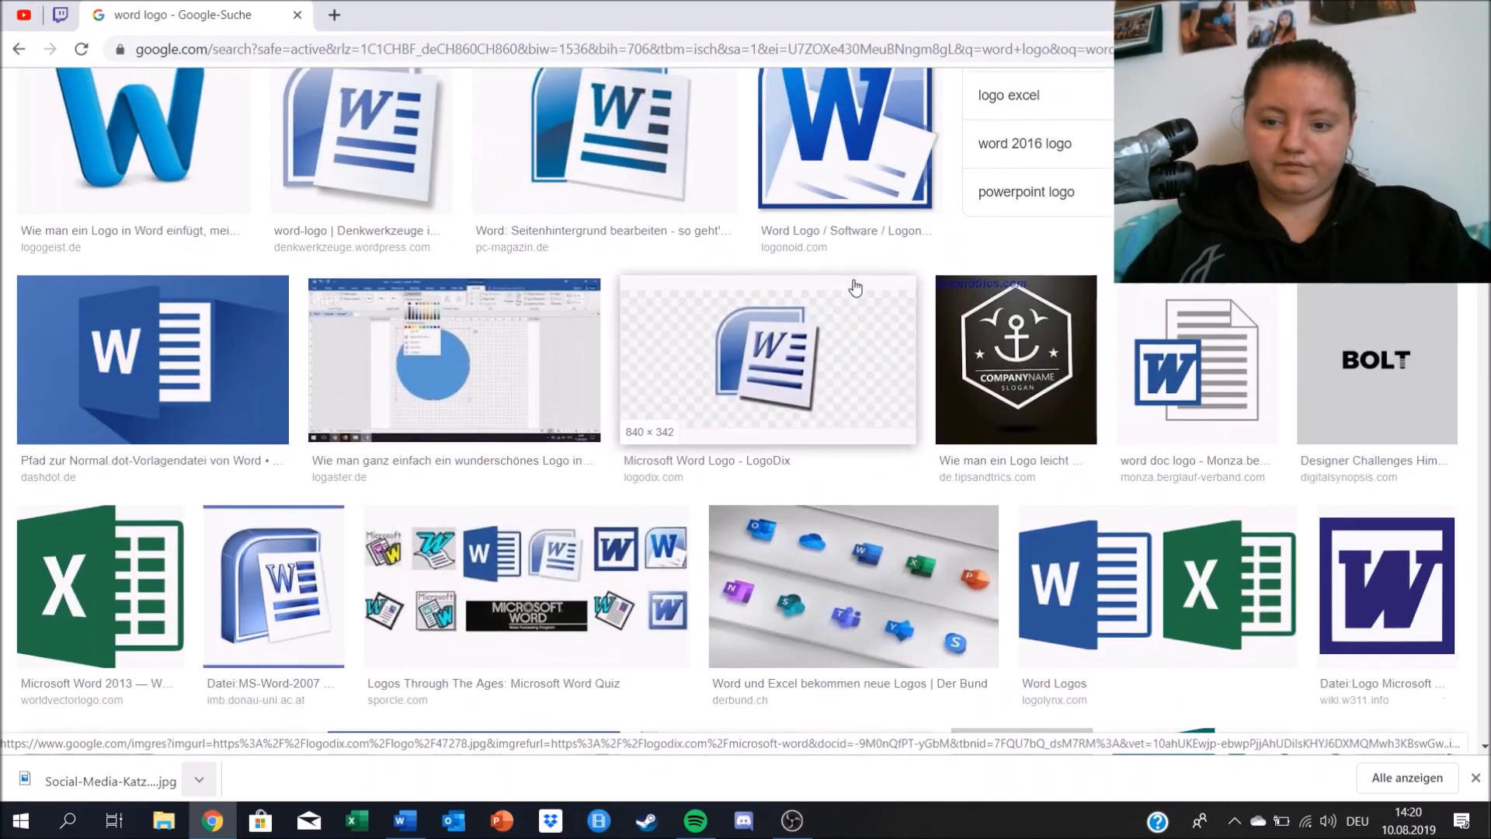
- Change the image search to "outlock logo" and run it
{"action": "scroll", "coordinate": [855, 288], "scroll_direction": "down", "scroll_amount": 1}
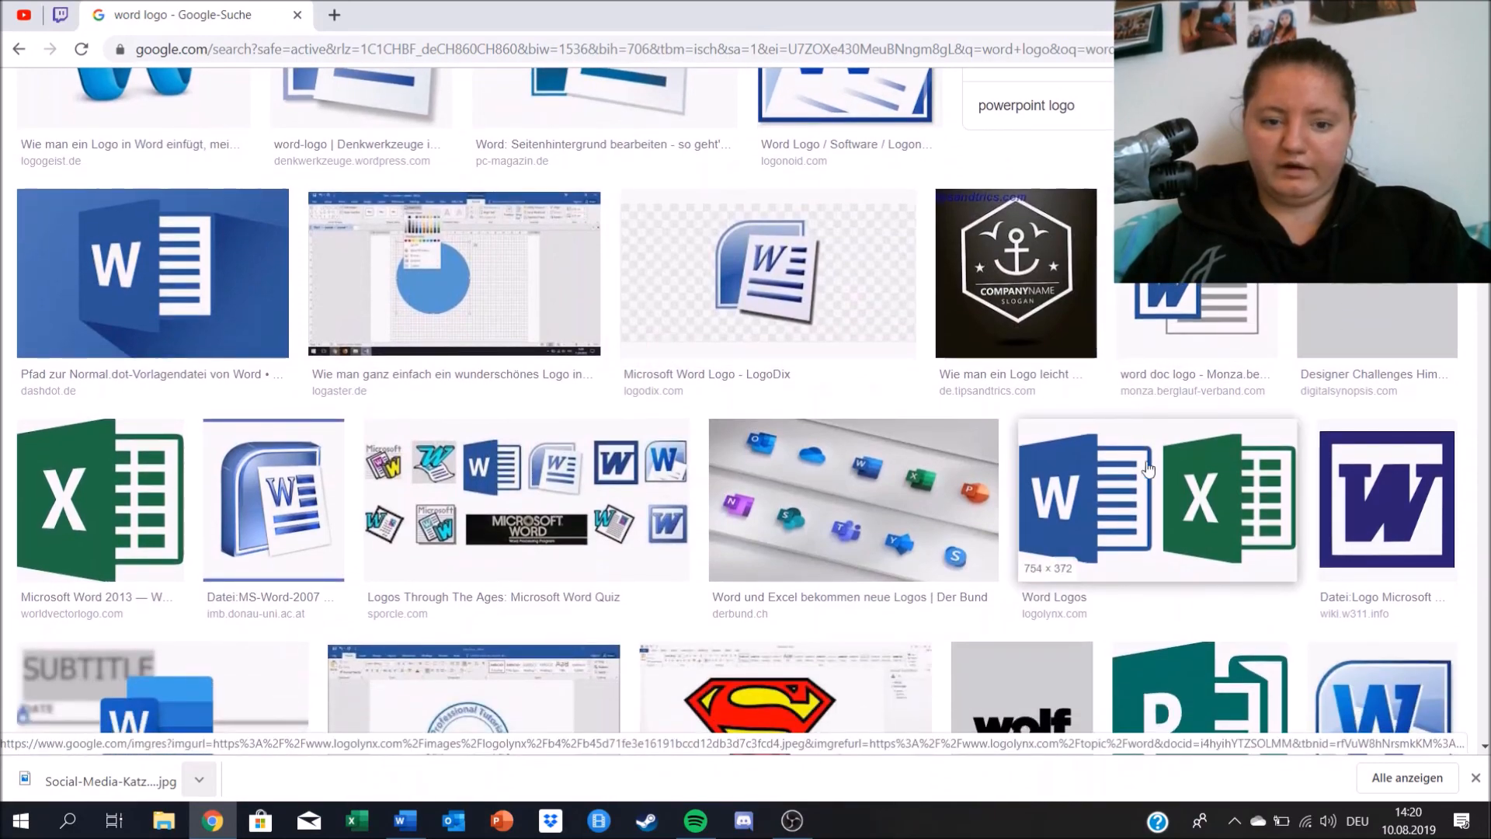
{"action": "scroll", "coordinate": [1181, 470], "scroll_direction": "up", "scroll_amount": 6}
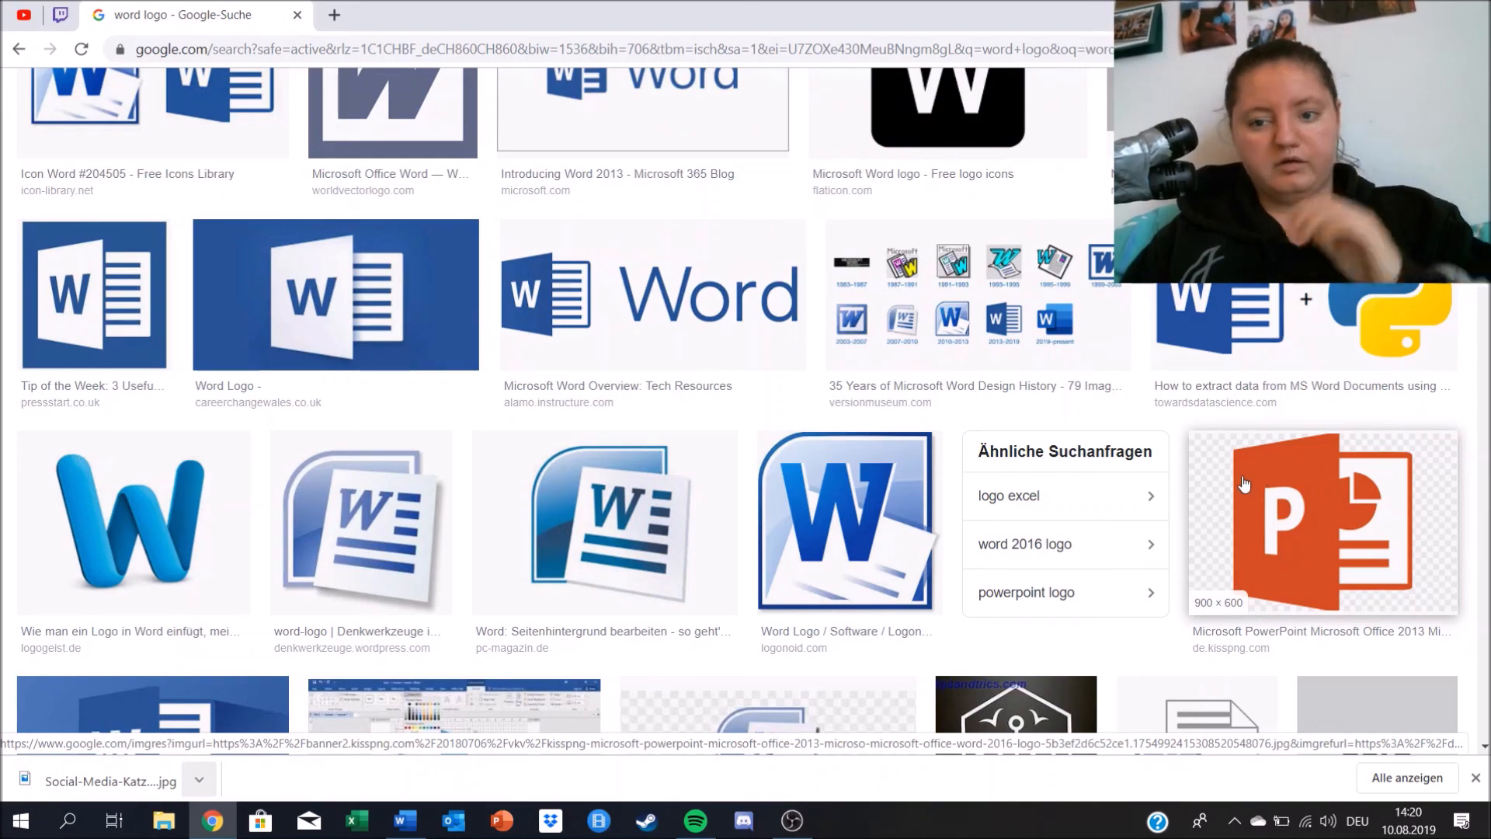
{"action": "scroll", "coordinate": [1234, 477], "scroll_direction": "up", "scroll_amount": 10}
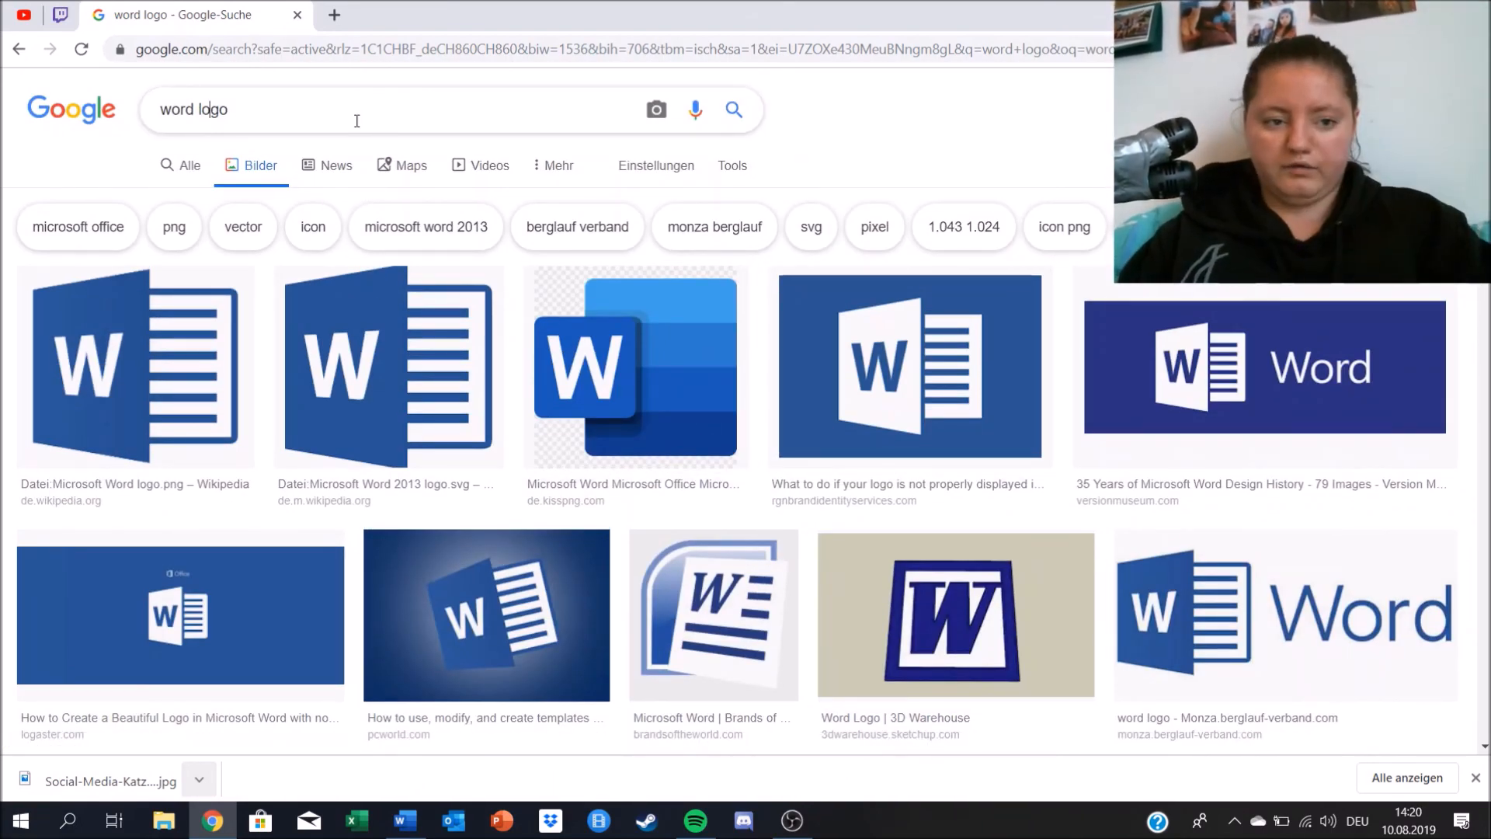
{"action": "key", "text": "BackSpace"}
{"action": "key", "text": "BackSpace"}
{"action": "key", "text": "BackSpace"}
{"action": "key", "text": "BackSpace"}
{"action": "key", "text": "BackSpace"}
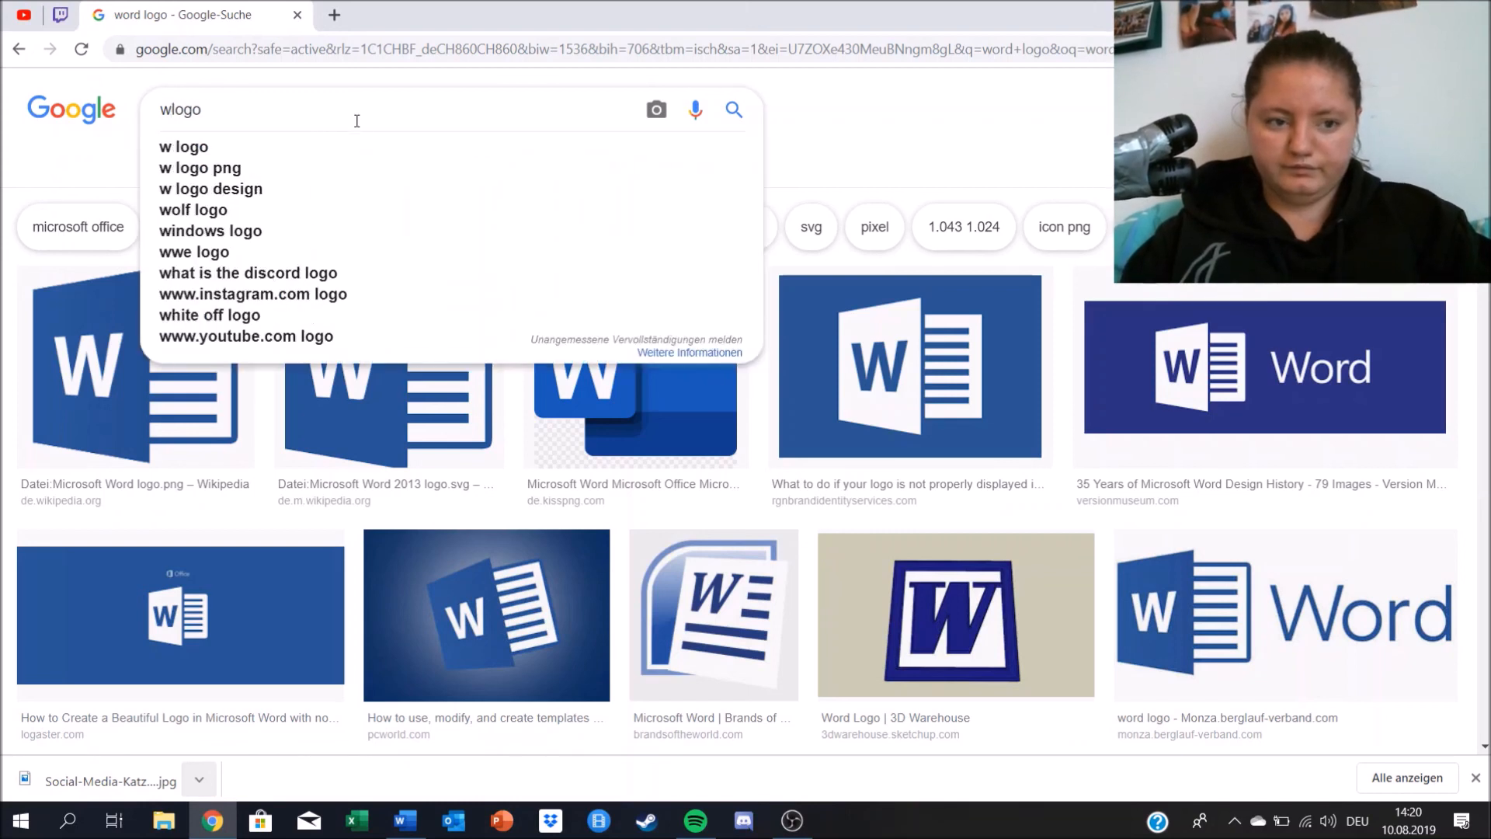
{"action": "type", "text": "outlock"}
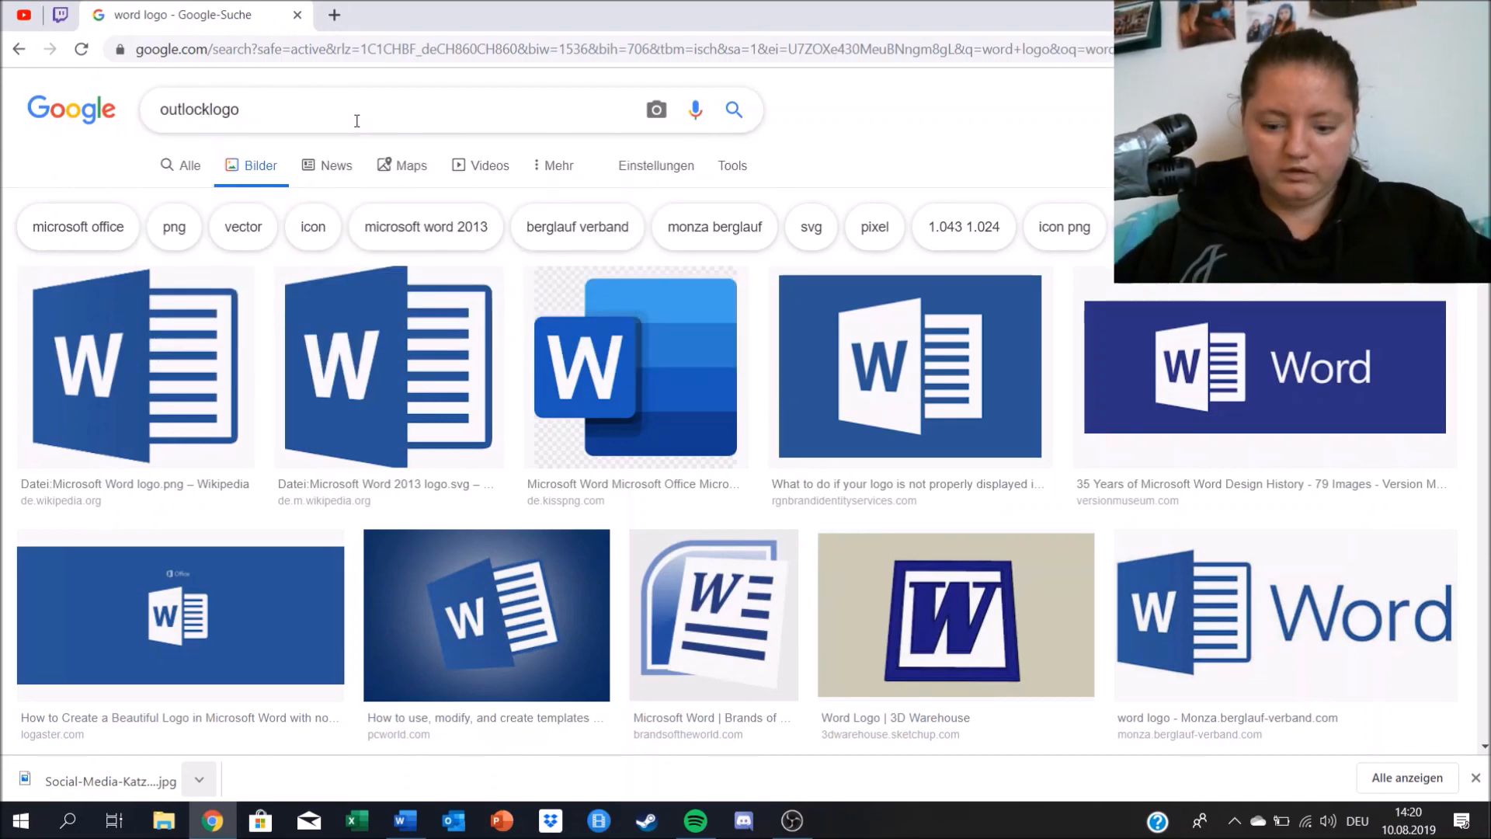
{"action": "key", "text": "Return"}
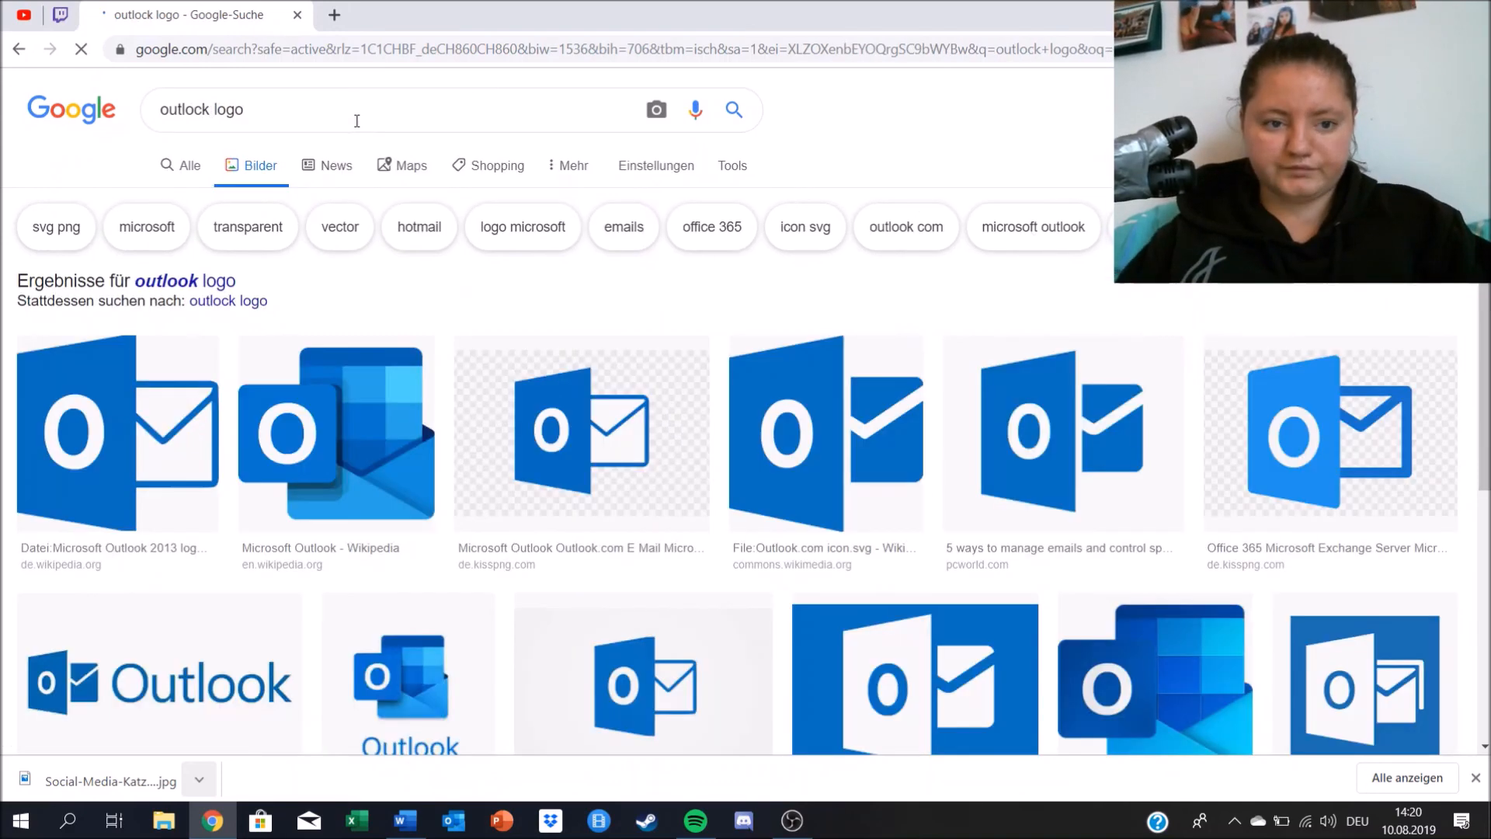
- Examine the image results for old and new Outlook logos, comparing the envelope designs across versions
{"action": "scroll", "coordinate": [765, 403], "scroll_direction": "down", "scroll_amount": 3}
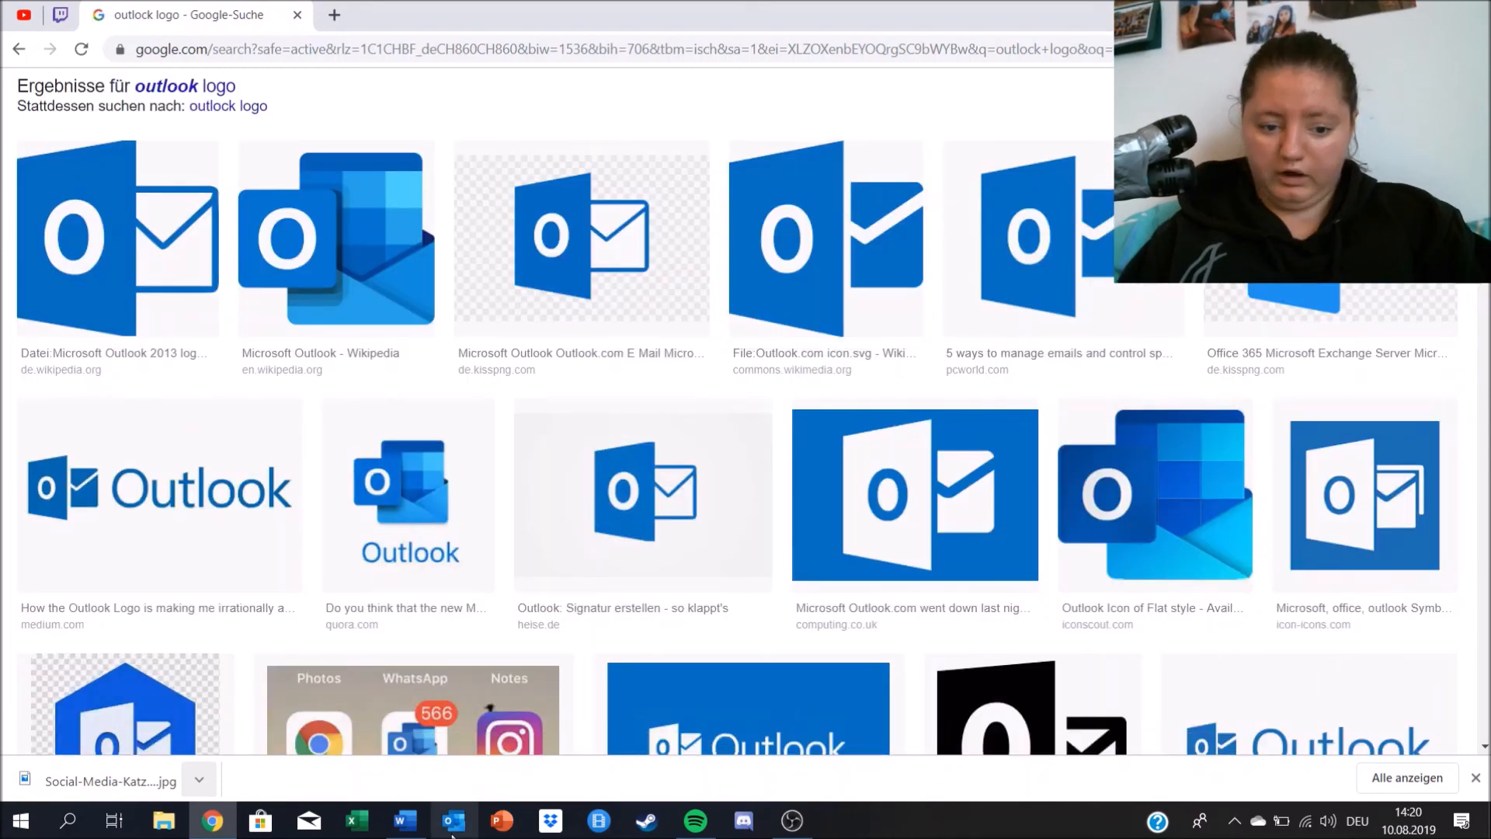
{"action": "scroll", "coordinate": [443, 431], "scroll_direction": "down", "scroll_amount": 3}
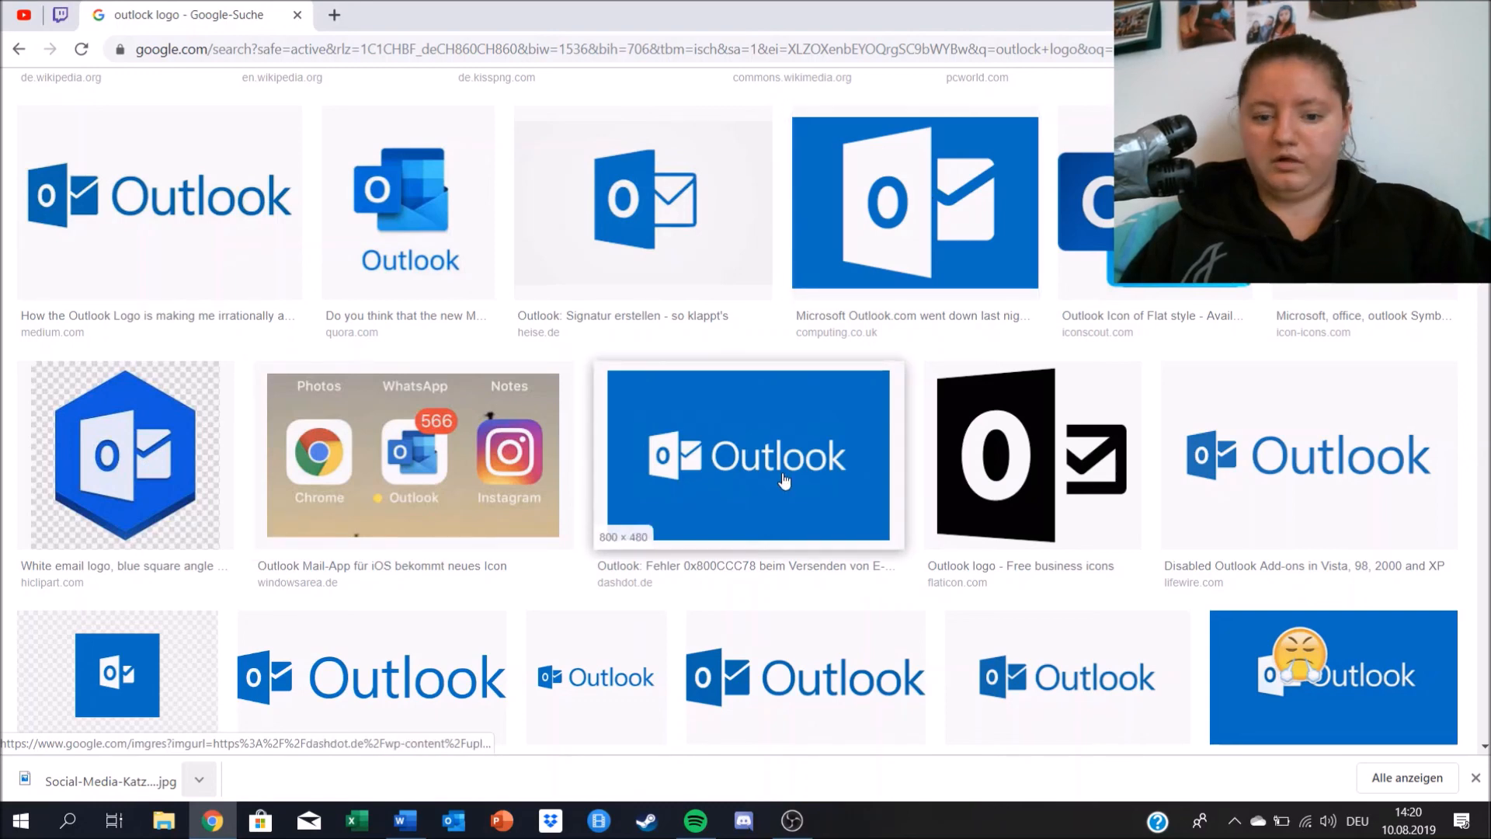
{"action": "scroll", "coordinate": [784, 477], "scroll_direction": "down", "scroll_amount": 10}
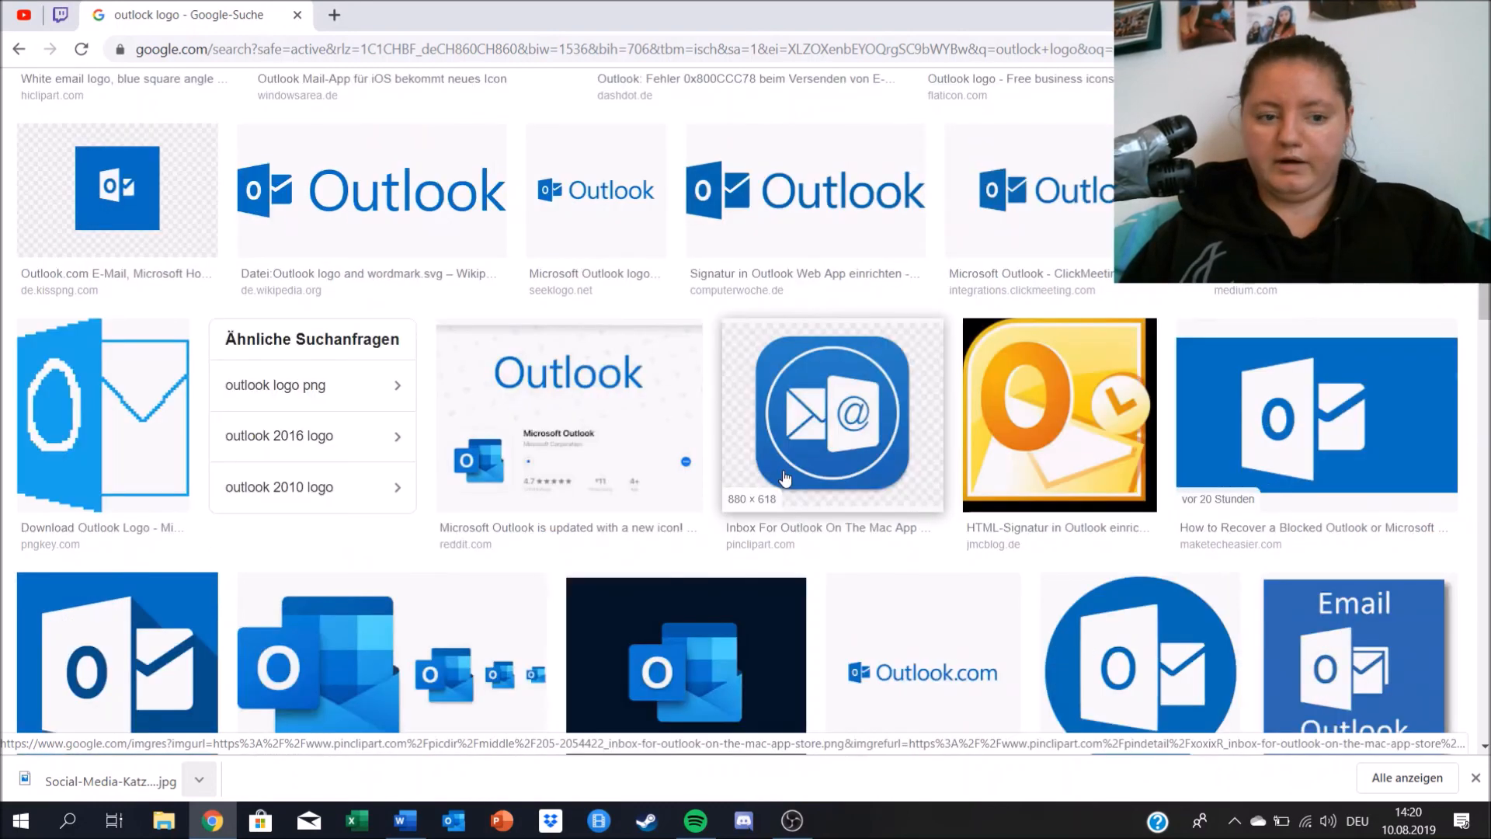
{"action": "scroll", "coordinate": [784, 478], "scroll_direction": "down", "scroll_amount": 5}
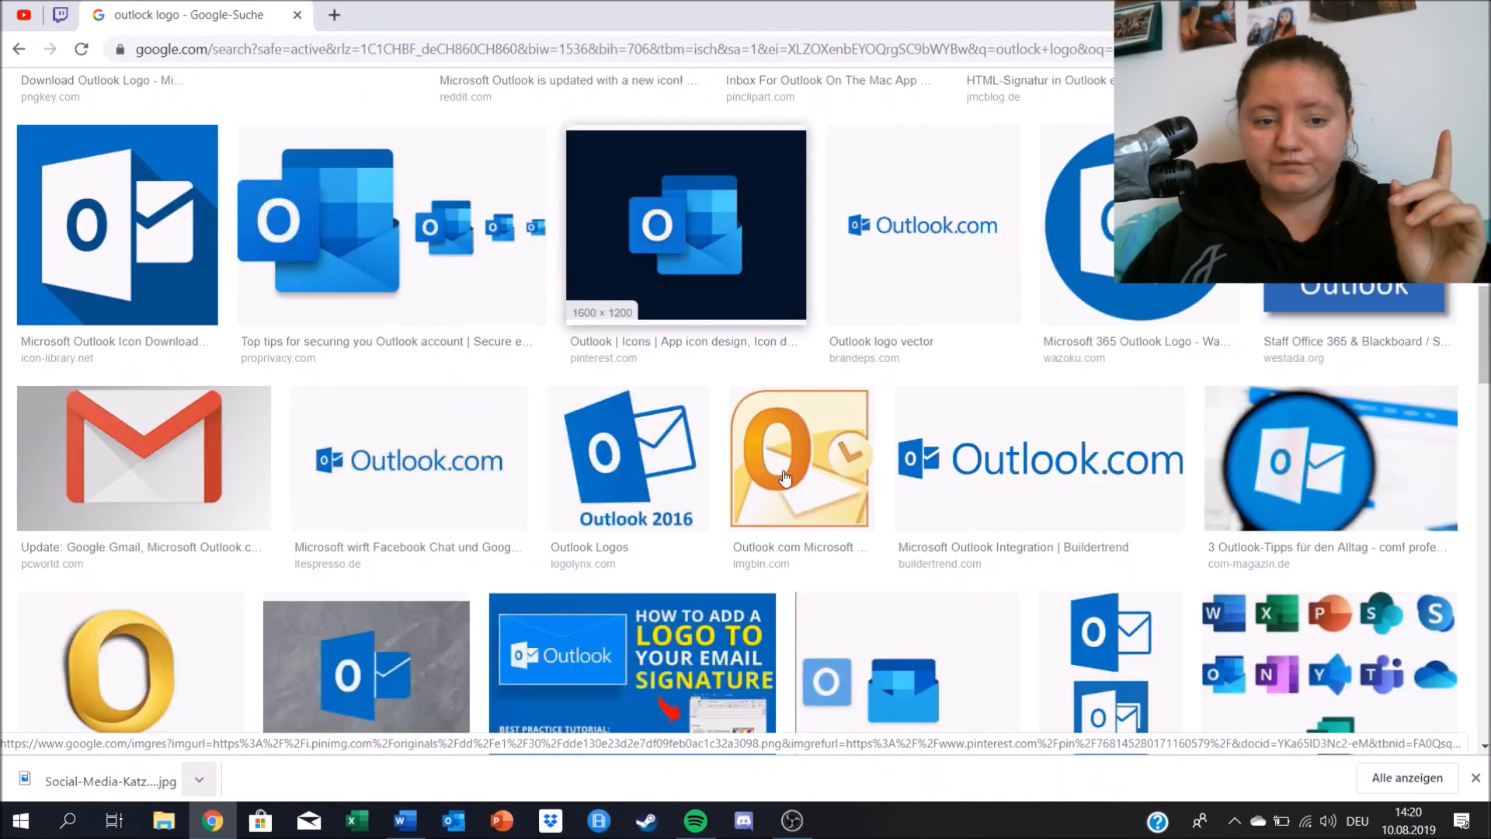
{"action": "scroll", "coordinate": [785, 477], "scroll_direction": "up", "scroll_amount": 11}
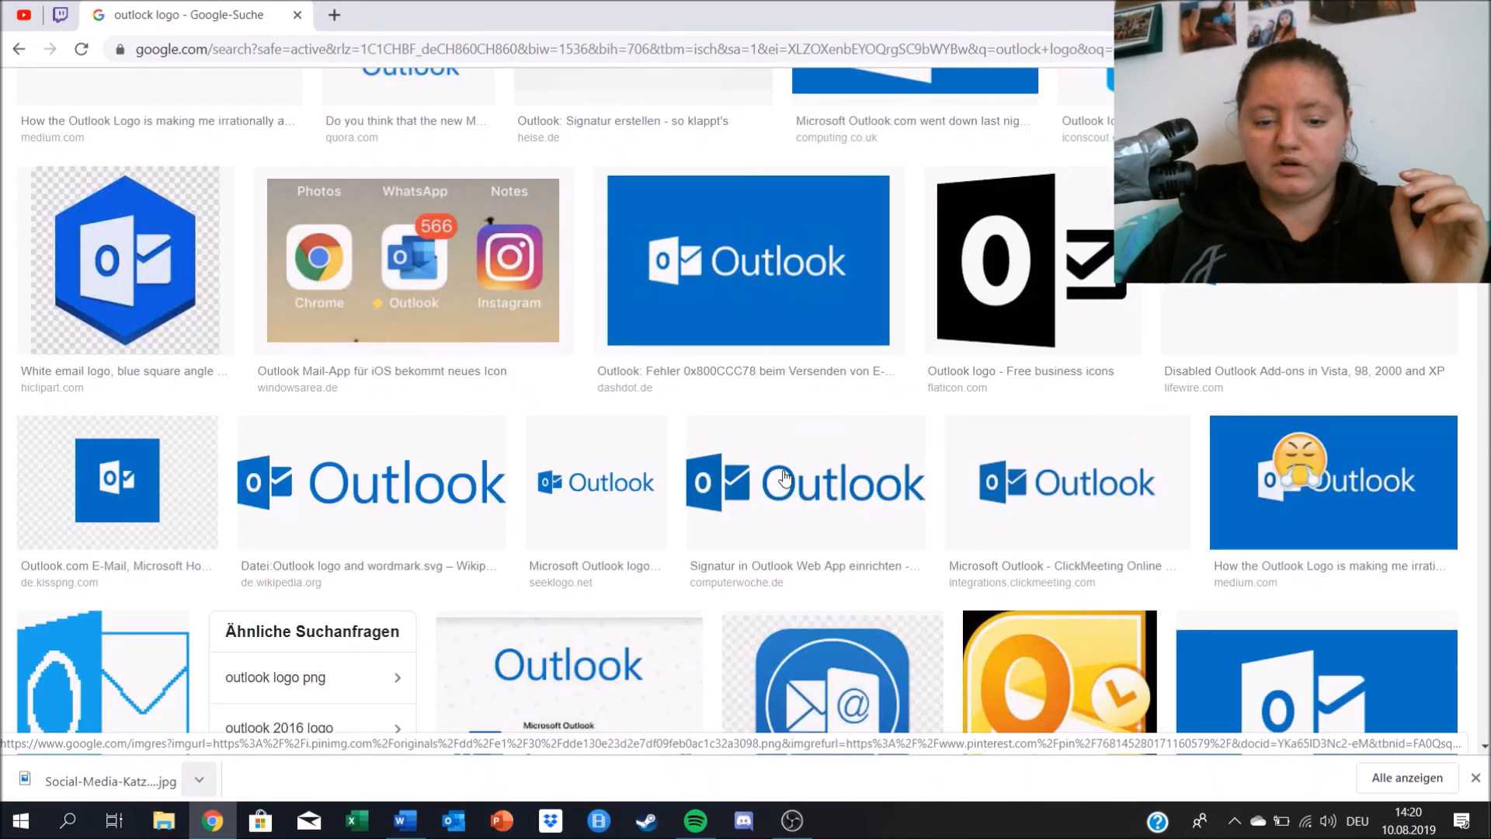
{"action": "scroll", "coordinate": [784, 477], "scroll_direction": "up", "scroll_amount": 8}
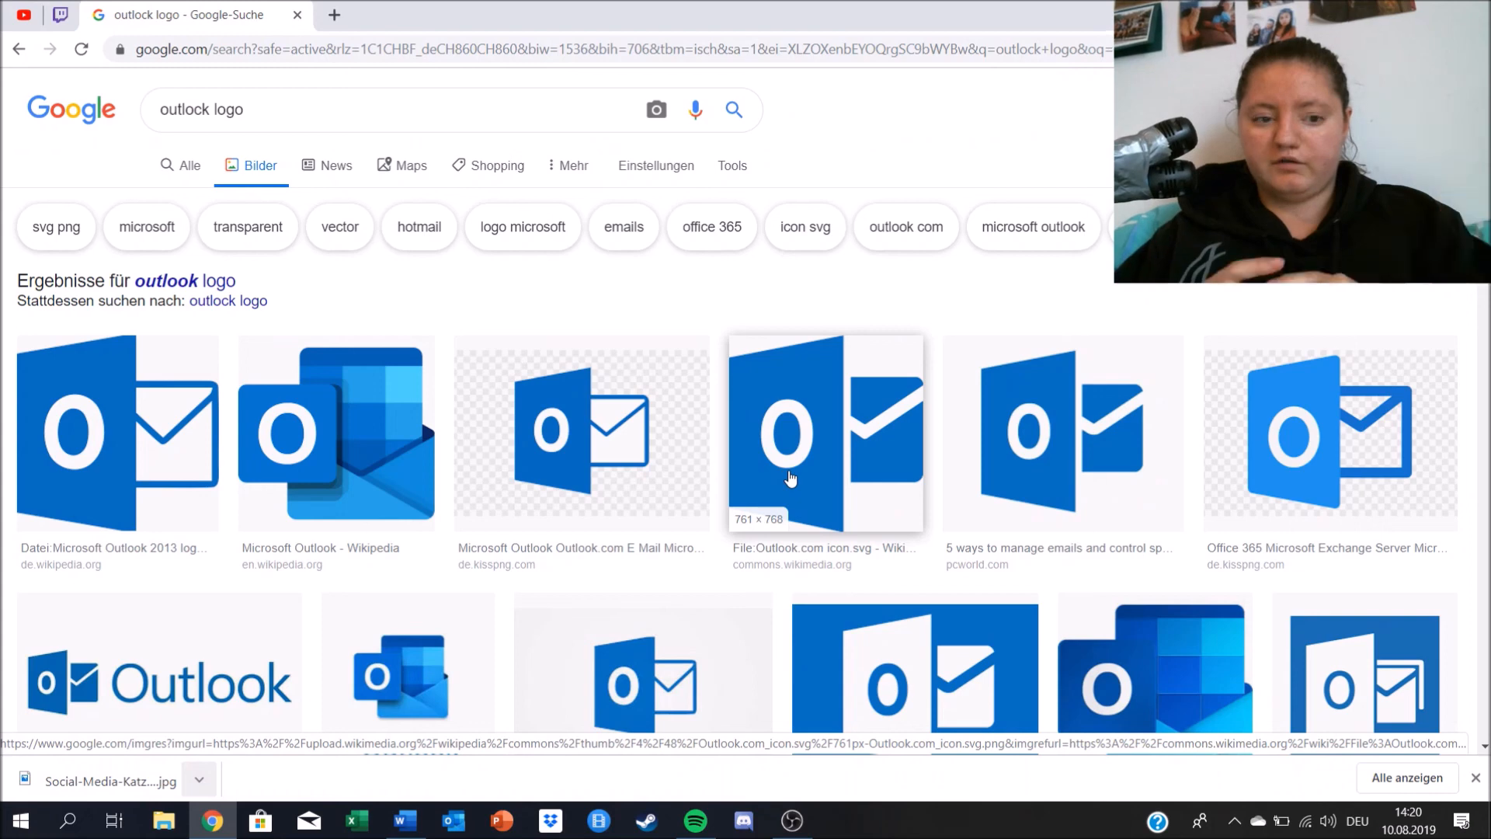
{"action": "scroll", "coordinate": [790, 477], "scroll_direction": "down", "scroll_amount": 10}
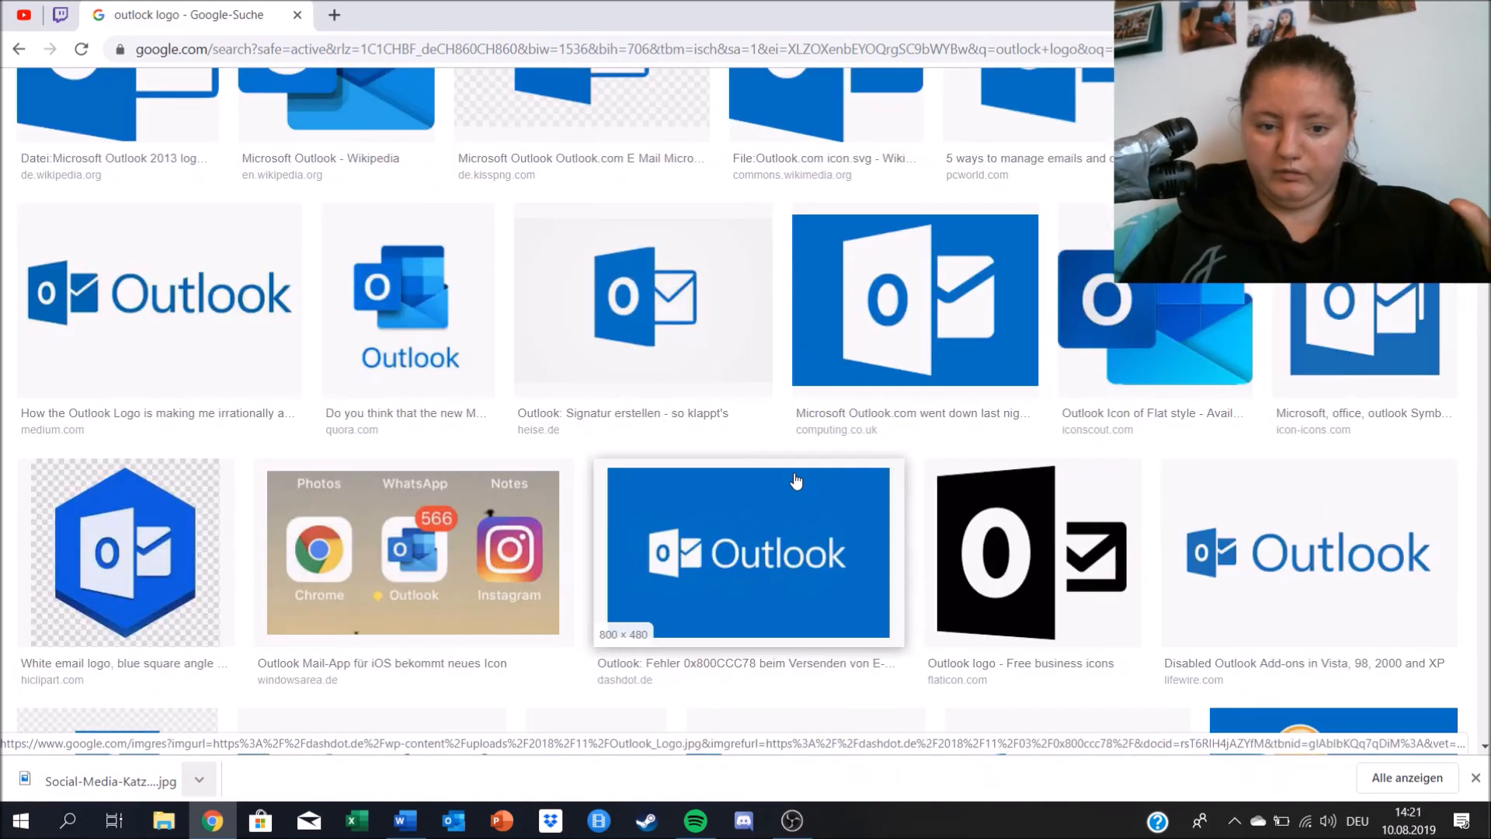
{"action": "scroll", "coordinate": [795, 480], "scroll_direction": "down", "scroll_amount": 10}
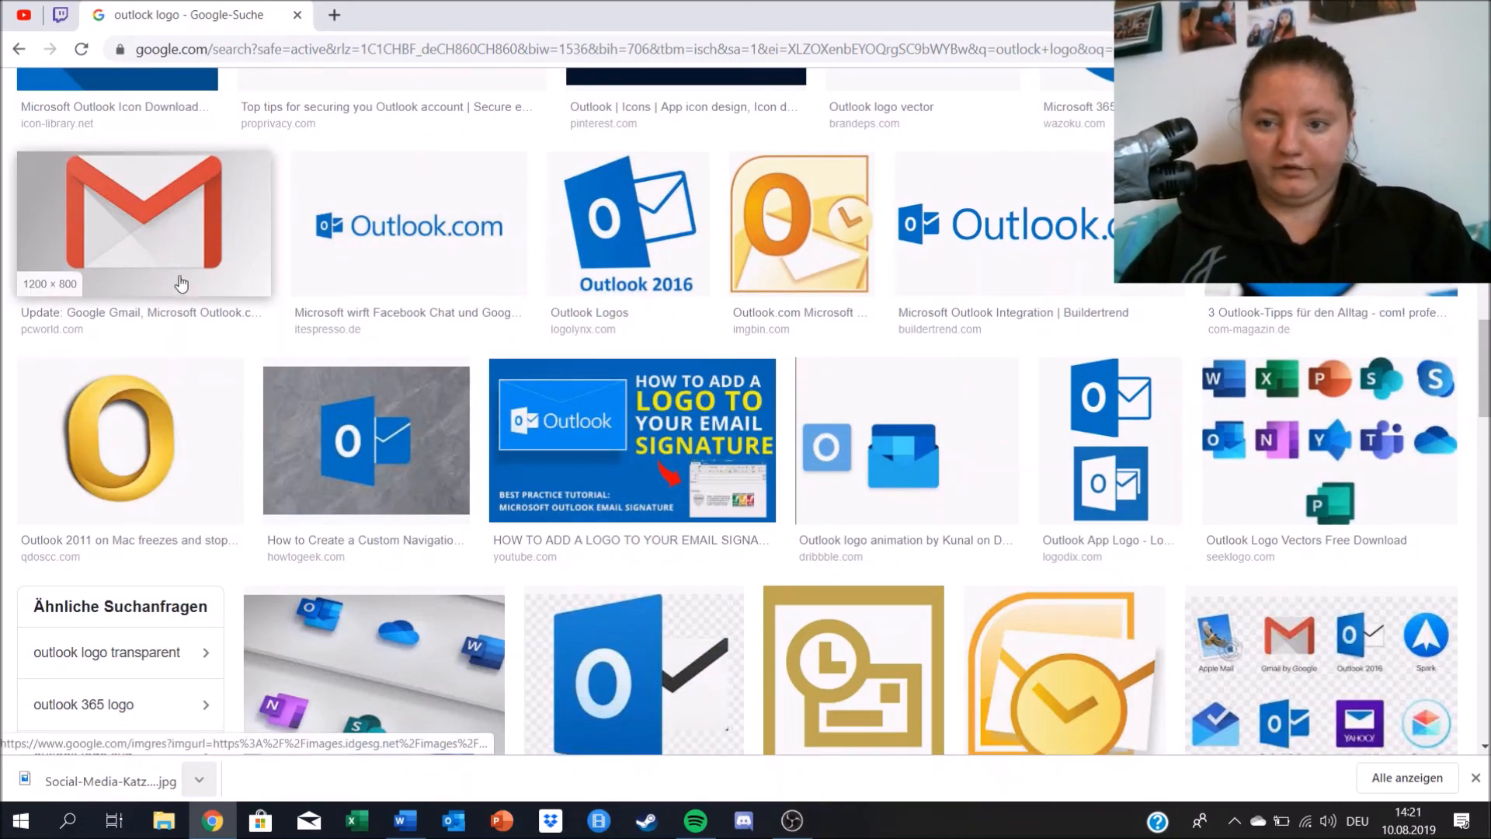
{"action": "scroll", "coordinate": [932, 267], "scroll_direction": "down", "scroll_amount": 5}
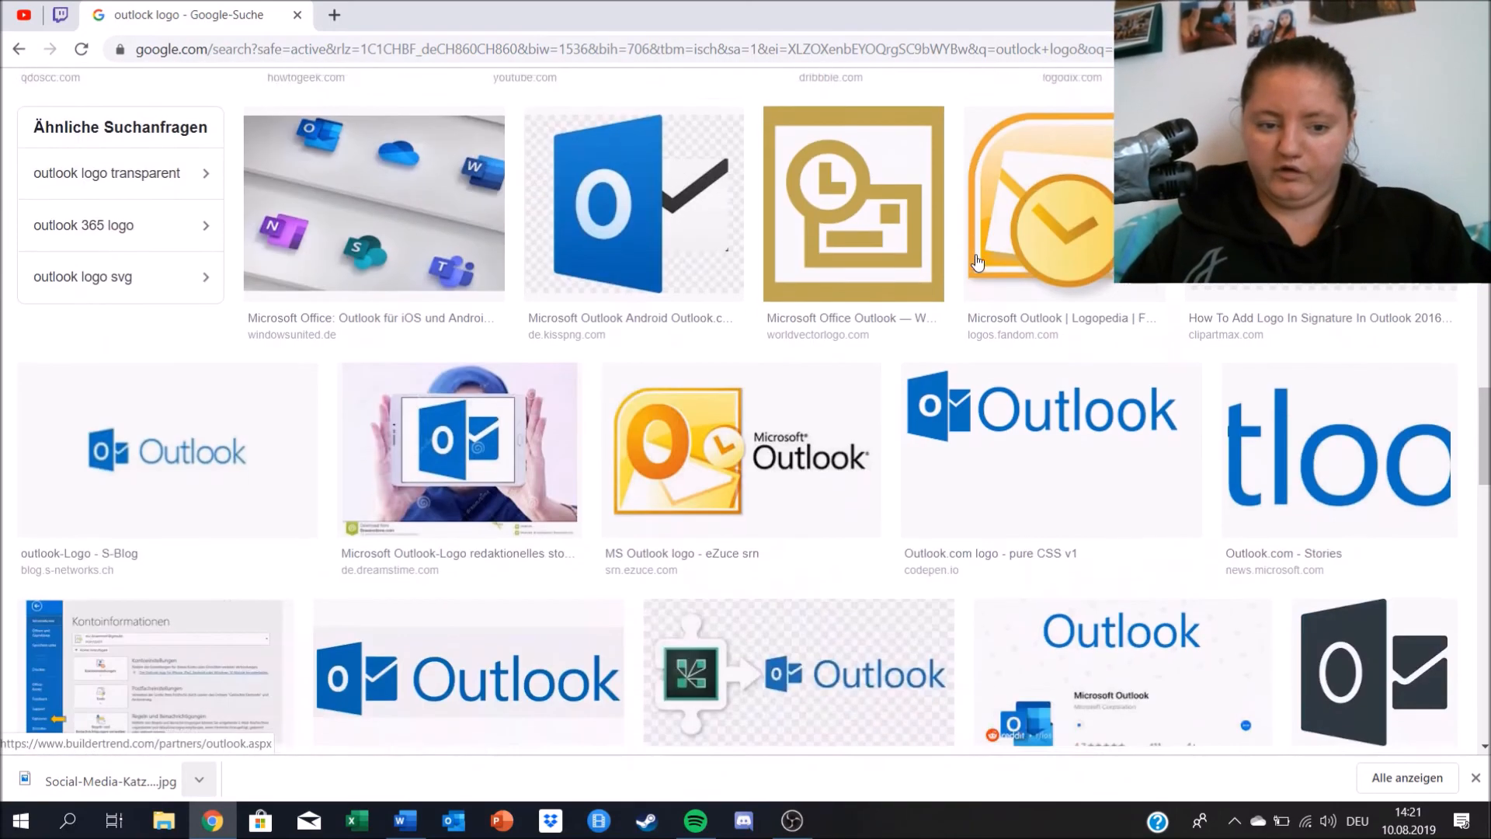
{"action": "scroll", "coordinate": [977, 264], "scroll_direction": "up", "scroll_amount": 5}
{"action": "scroll", "coordinate": [977, 264], "scroll_direction": "up", "scroll_amount": 10}
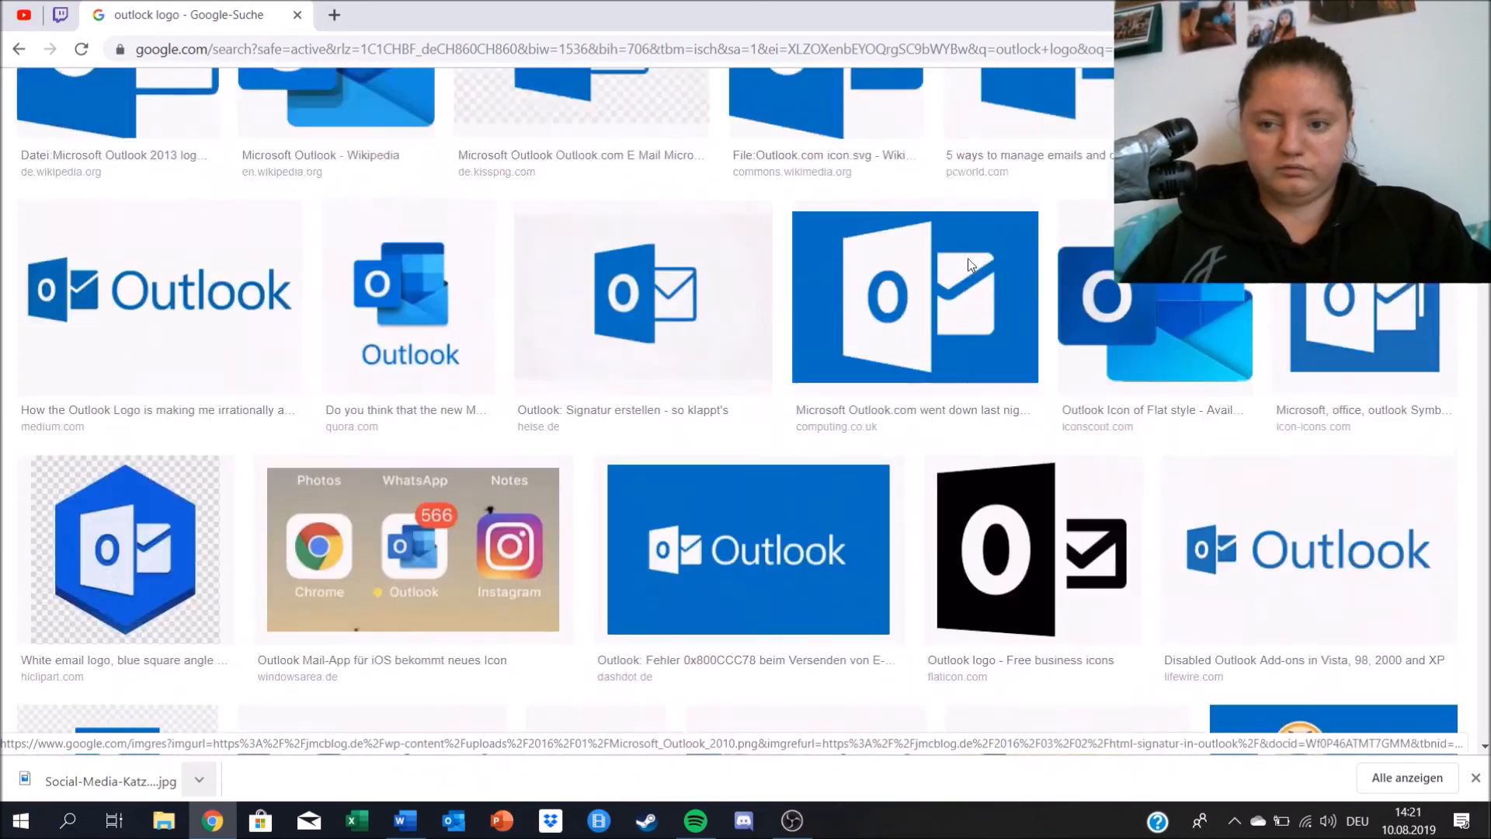